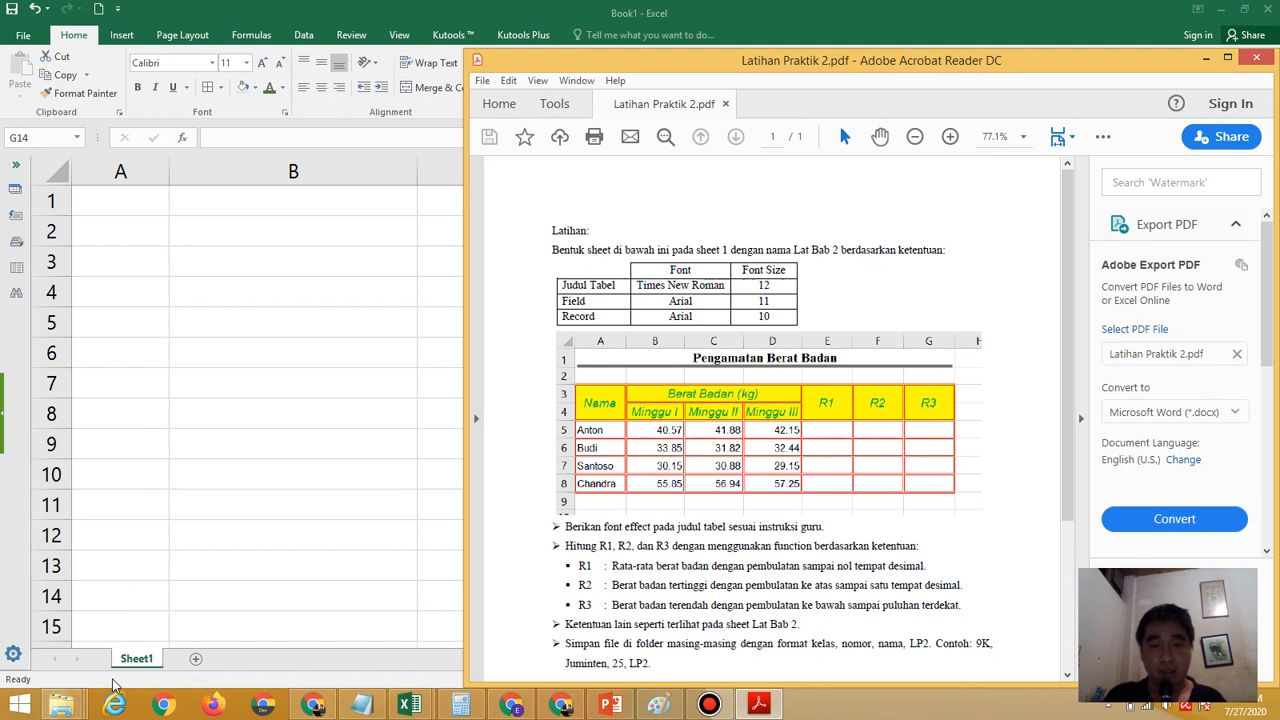
Switch to the Excel workbook, add a second worksheet and return to Sheet1
left_click(222, 666)
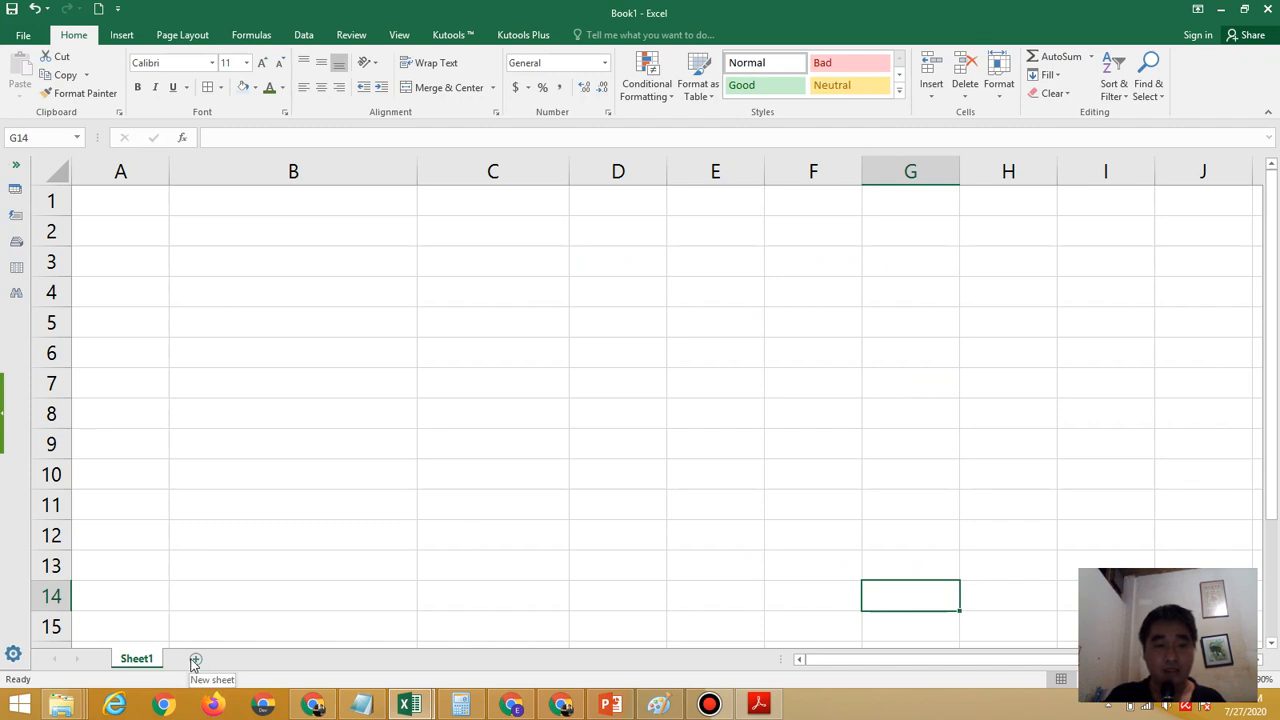
left_click(195, 661)
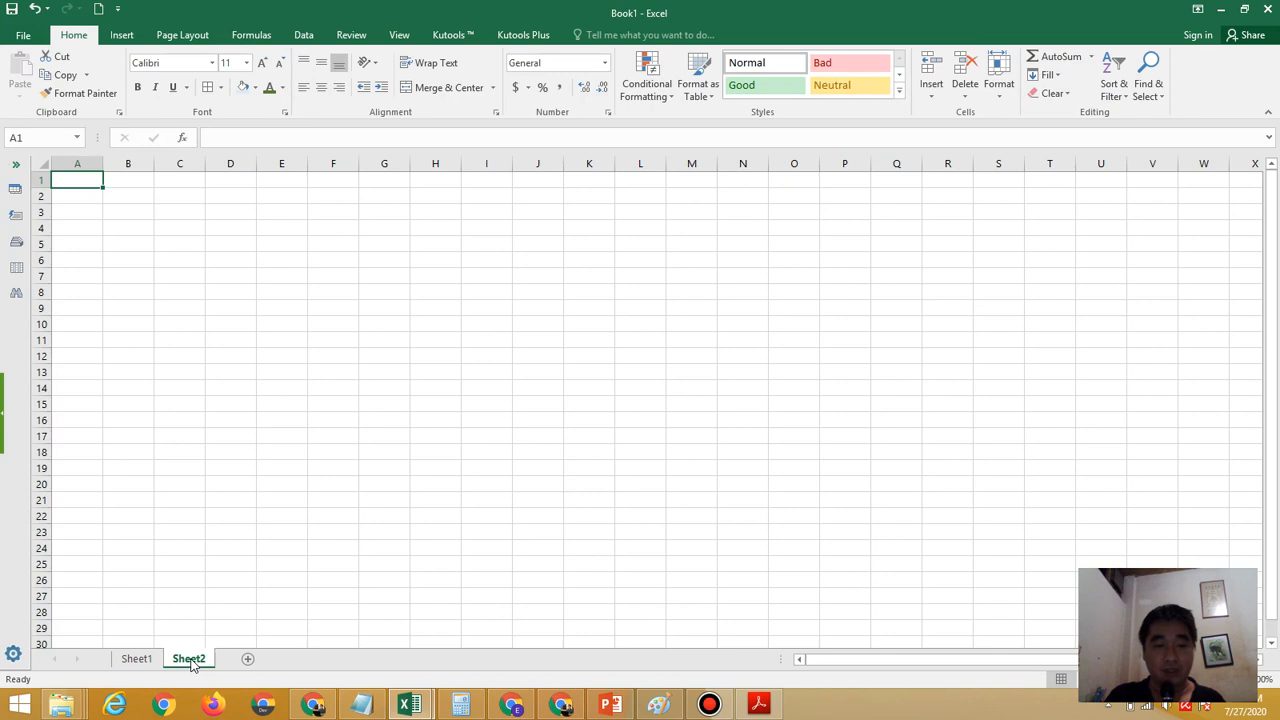
left_click(143, 662)
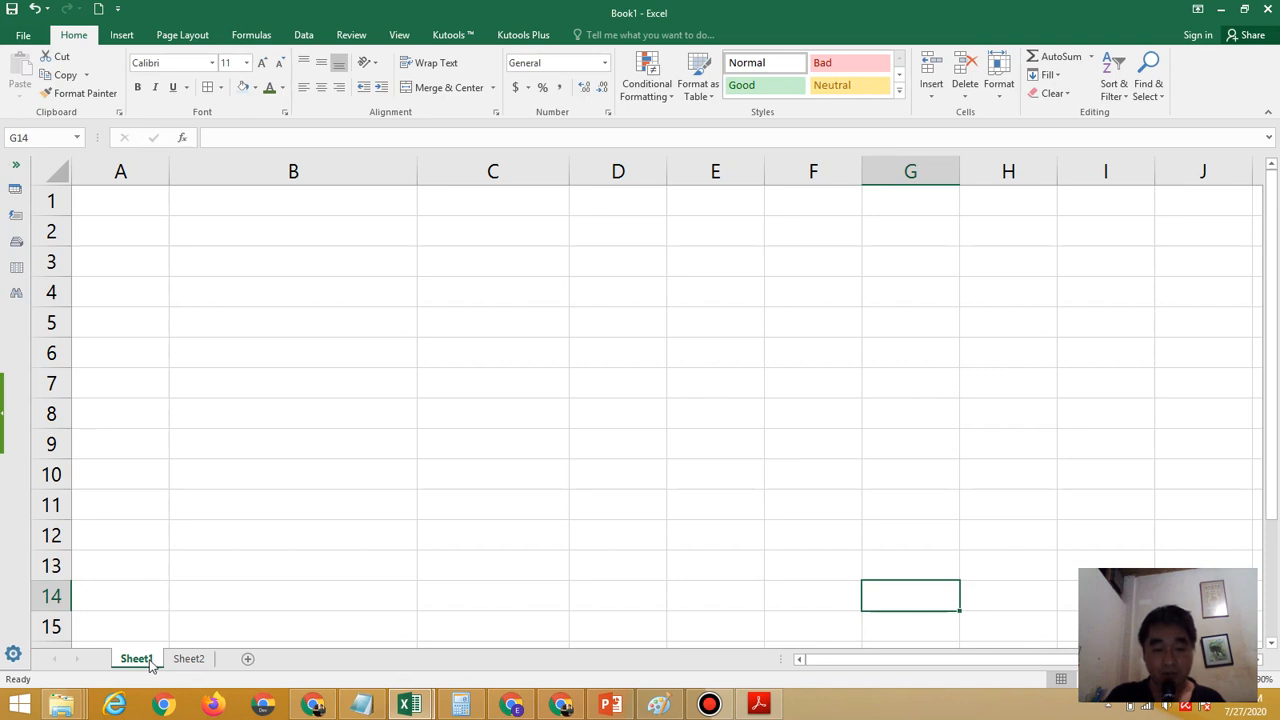
Rename the Sheet1 worksheet as "Lat Bab 2"
right_click(150, 660)
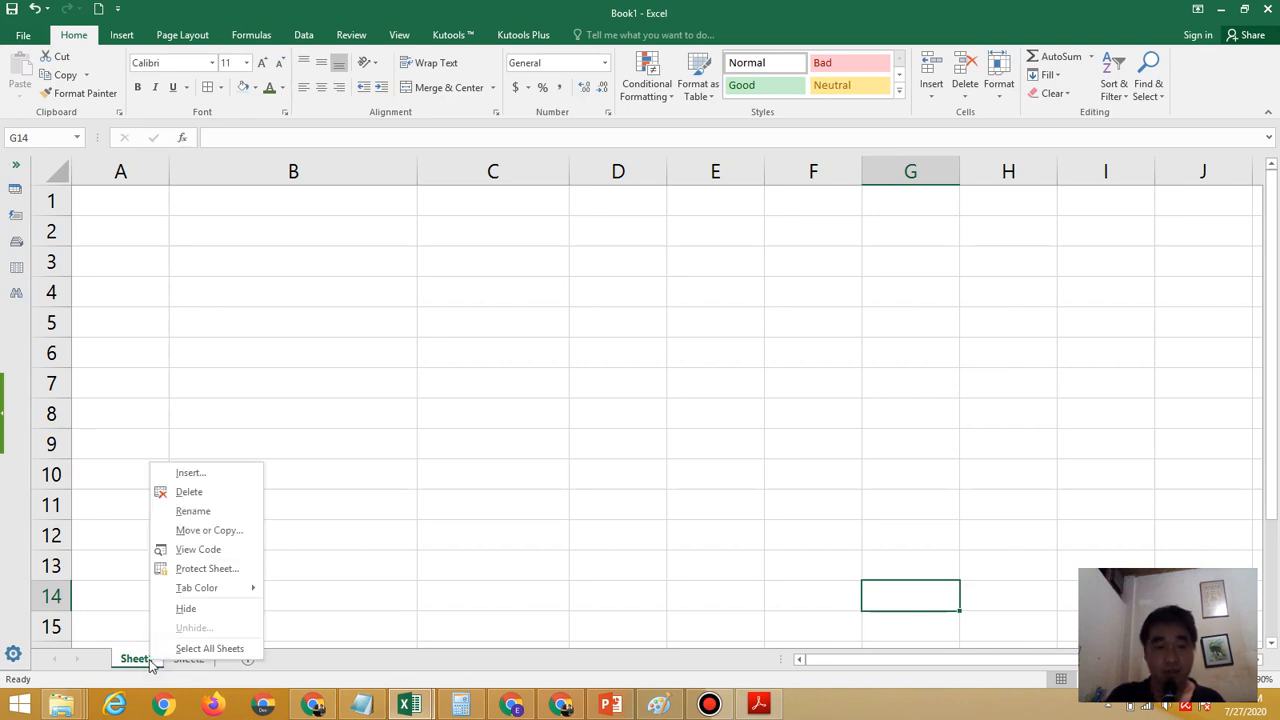
left_click(243, 519)
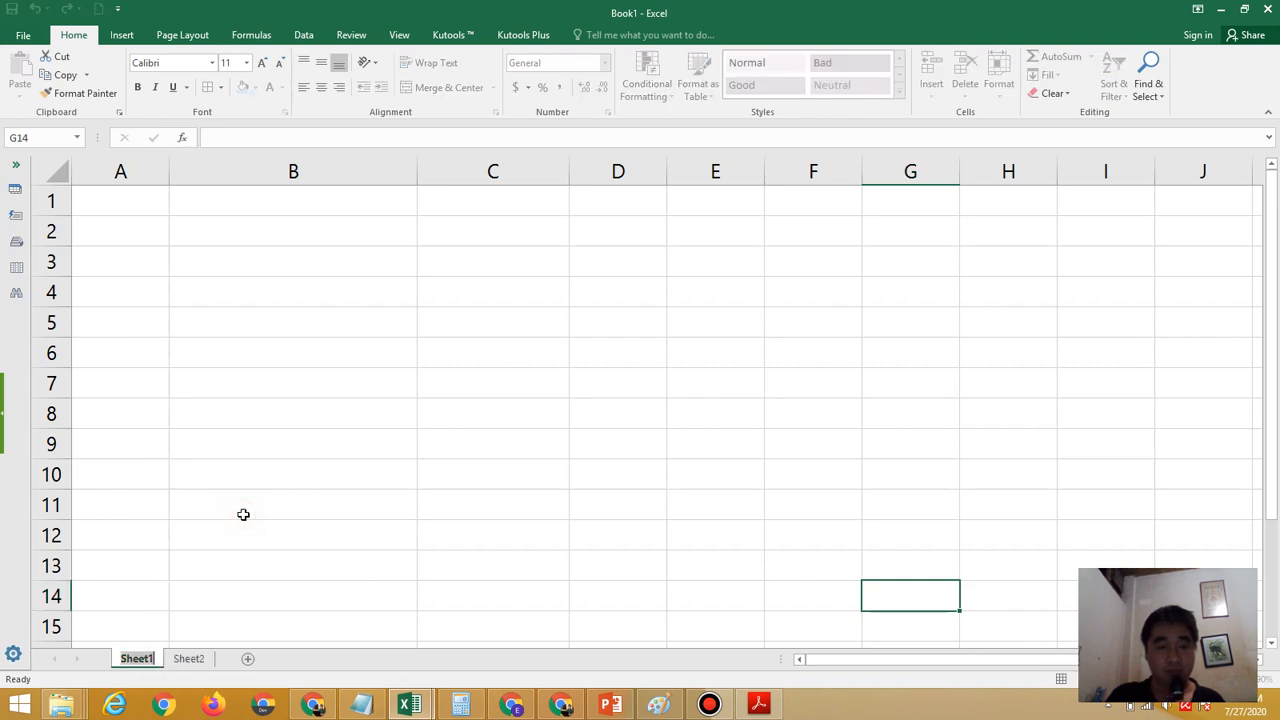
key("BackSpace")
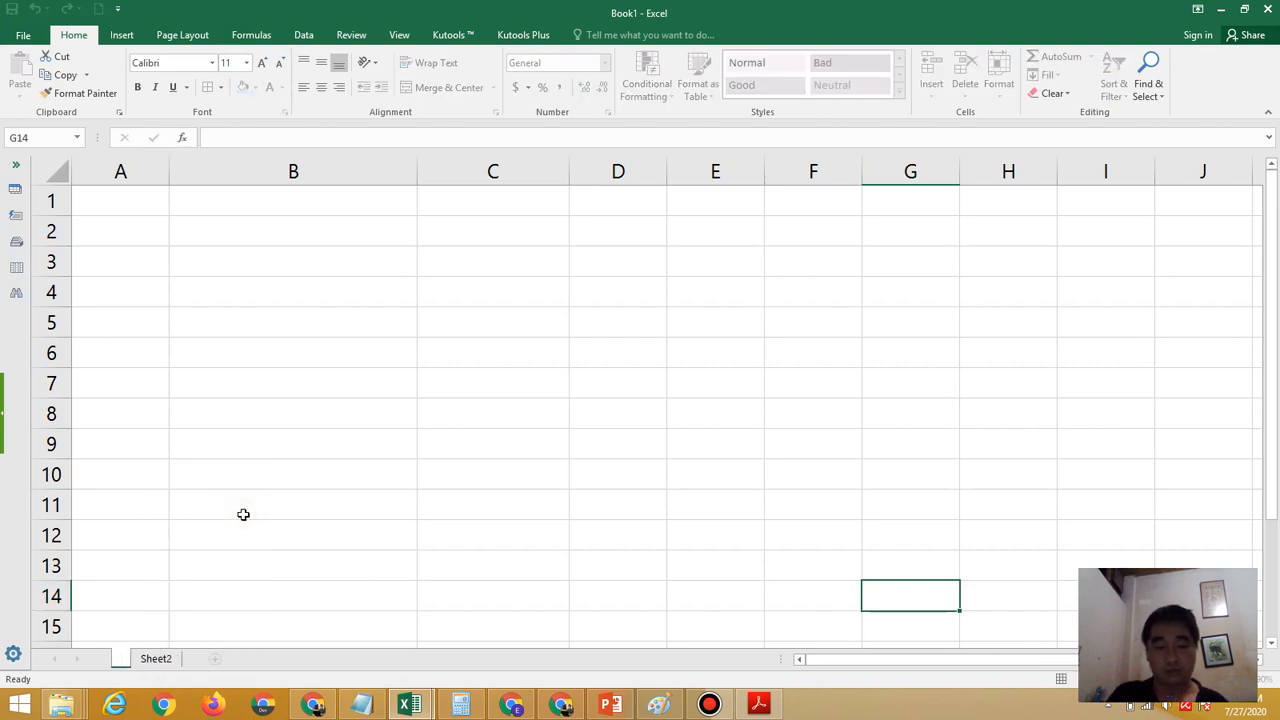
type("La")
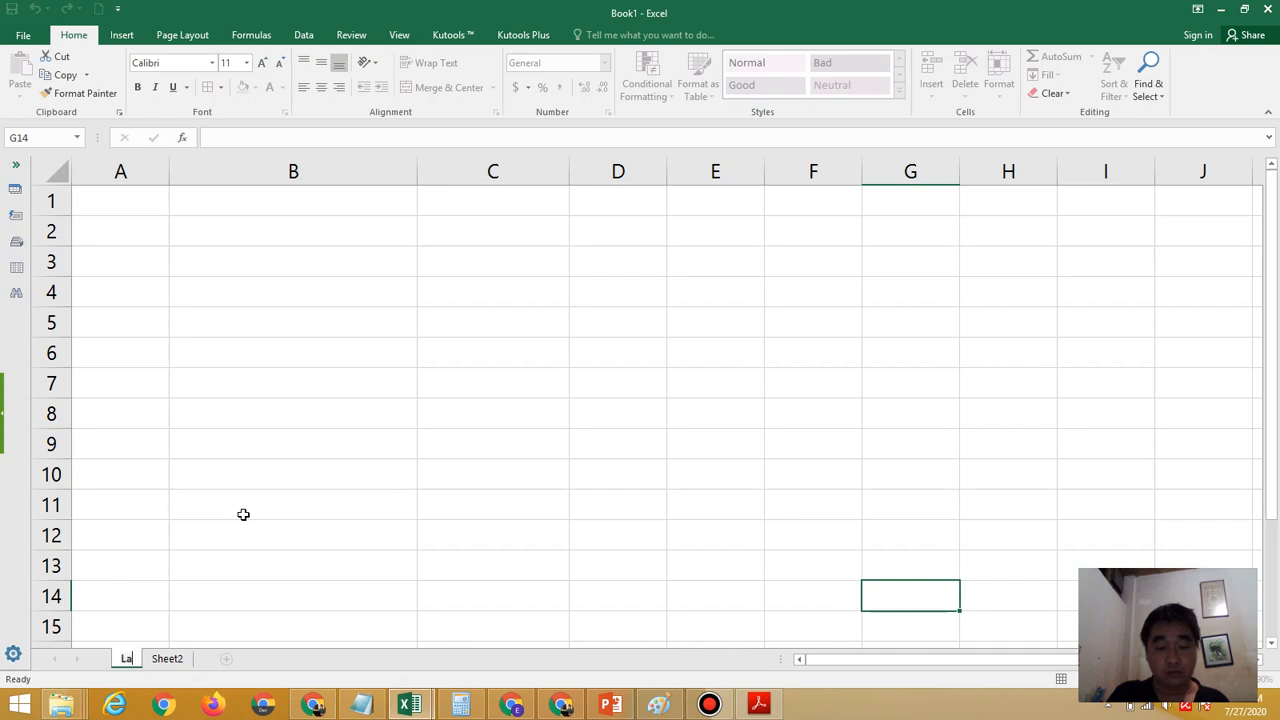
type("t Bab 2")
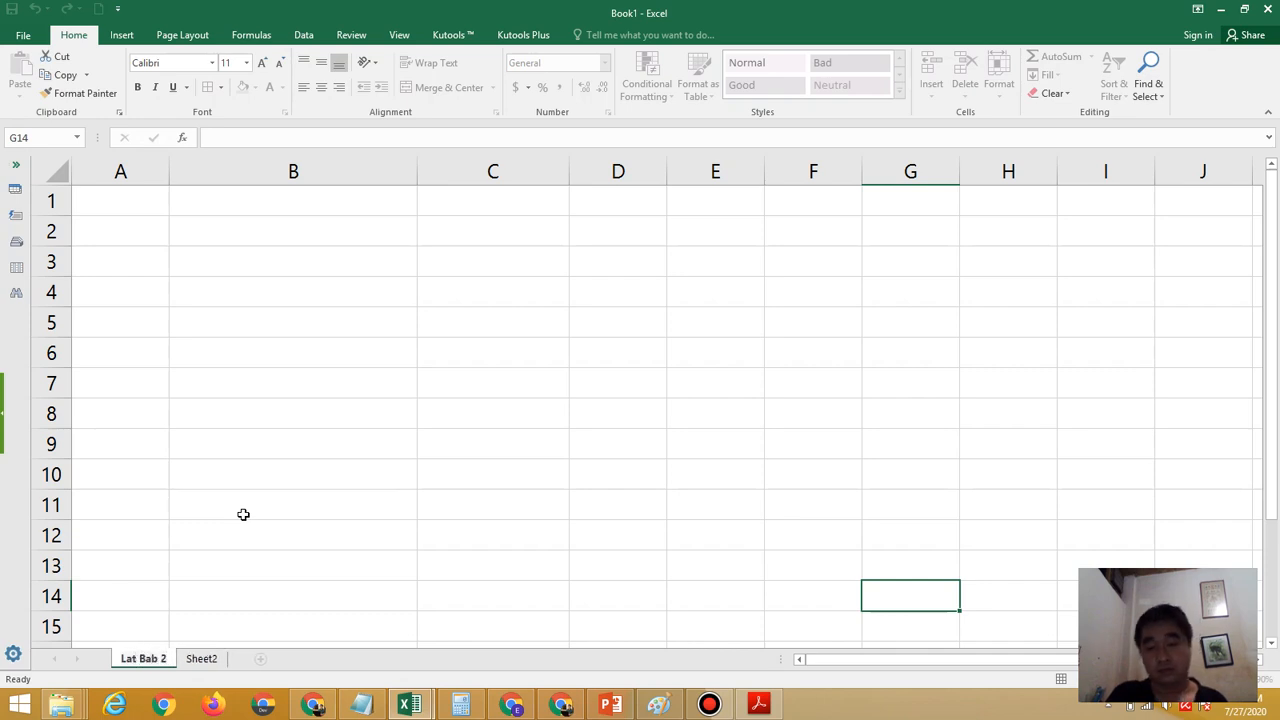
key("Return")
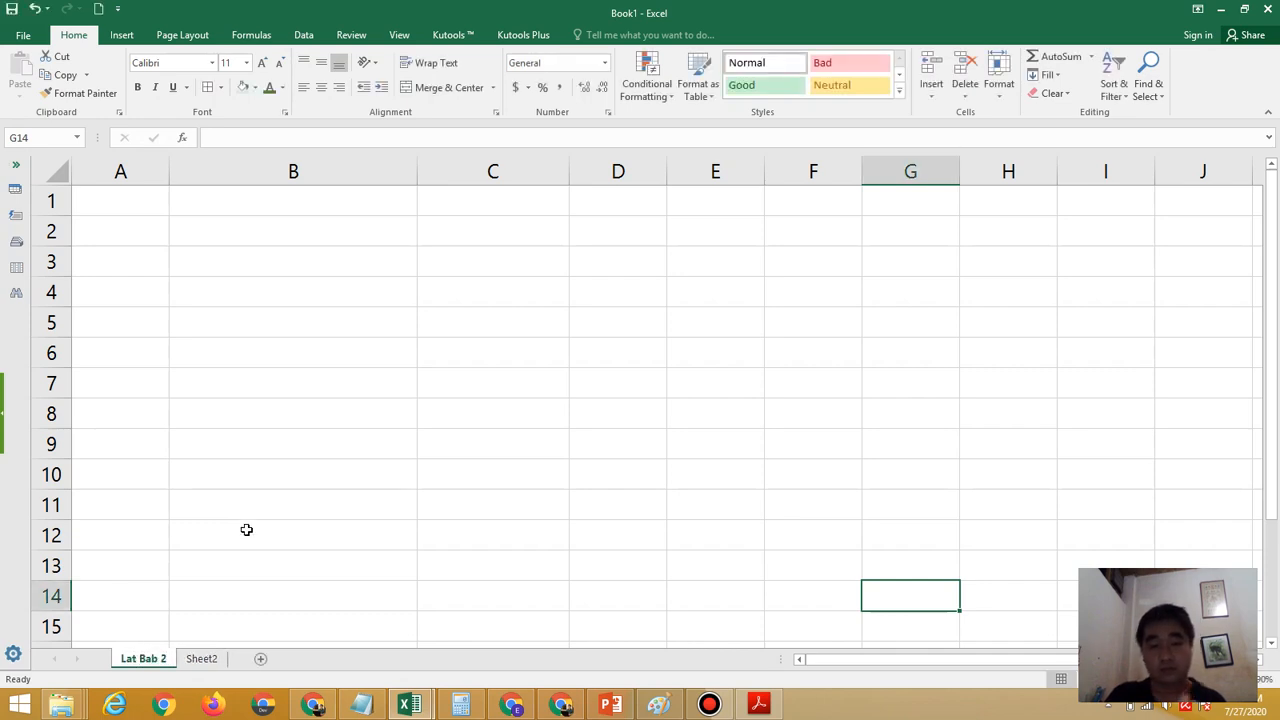
Check the exercise PDF, then narrow columns B and C to roughly the width of the neighbouring columns
left_click(758, 705)
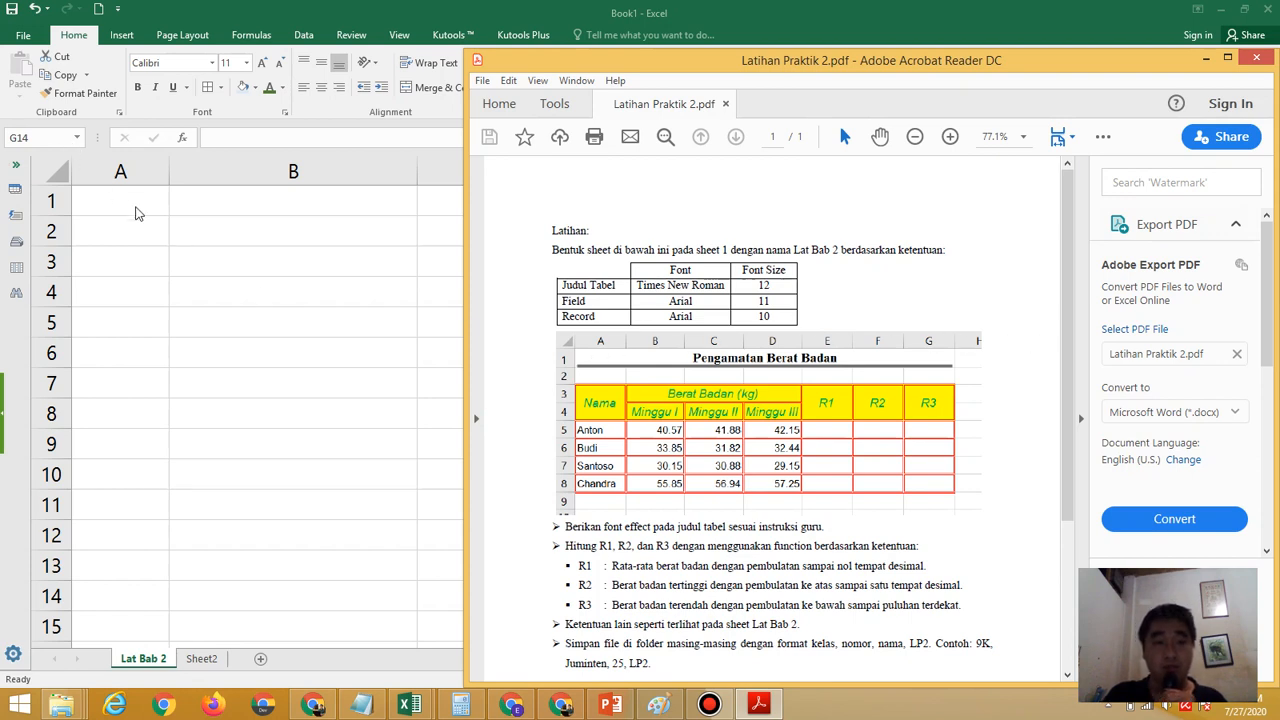
key("alt+Tab")
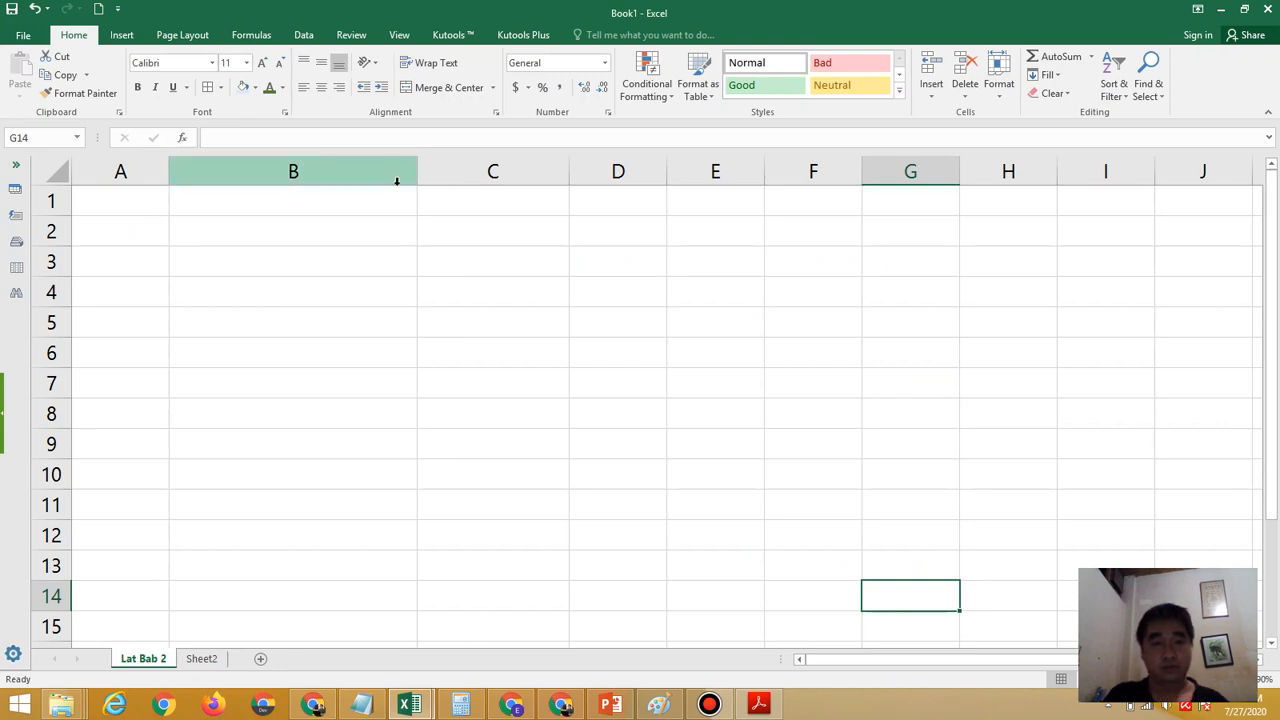
left_click_drag(414, 174, 279, 186)
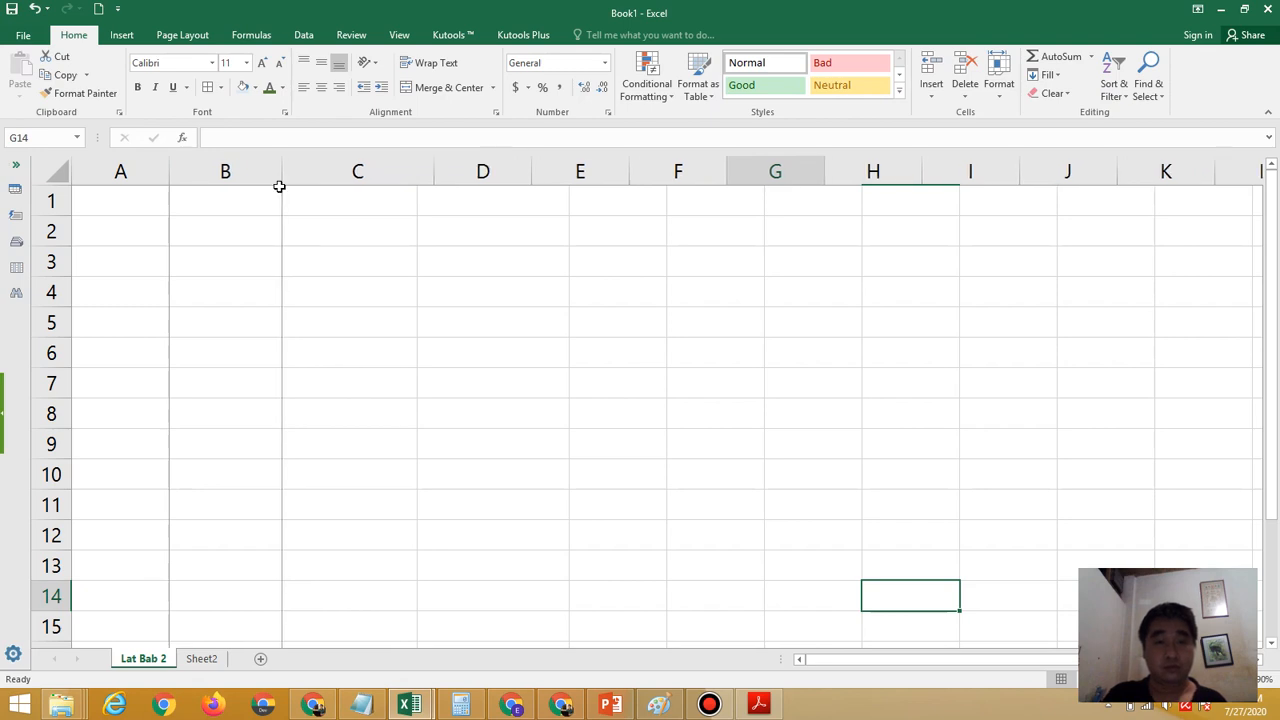
left_click_drag(437, 174, 384, 174)
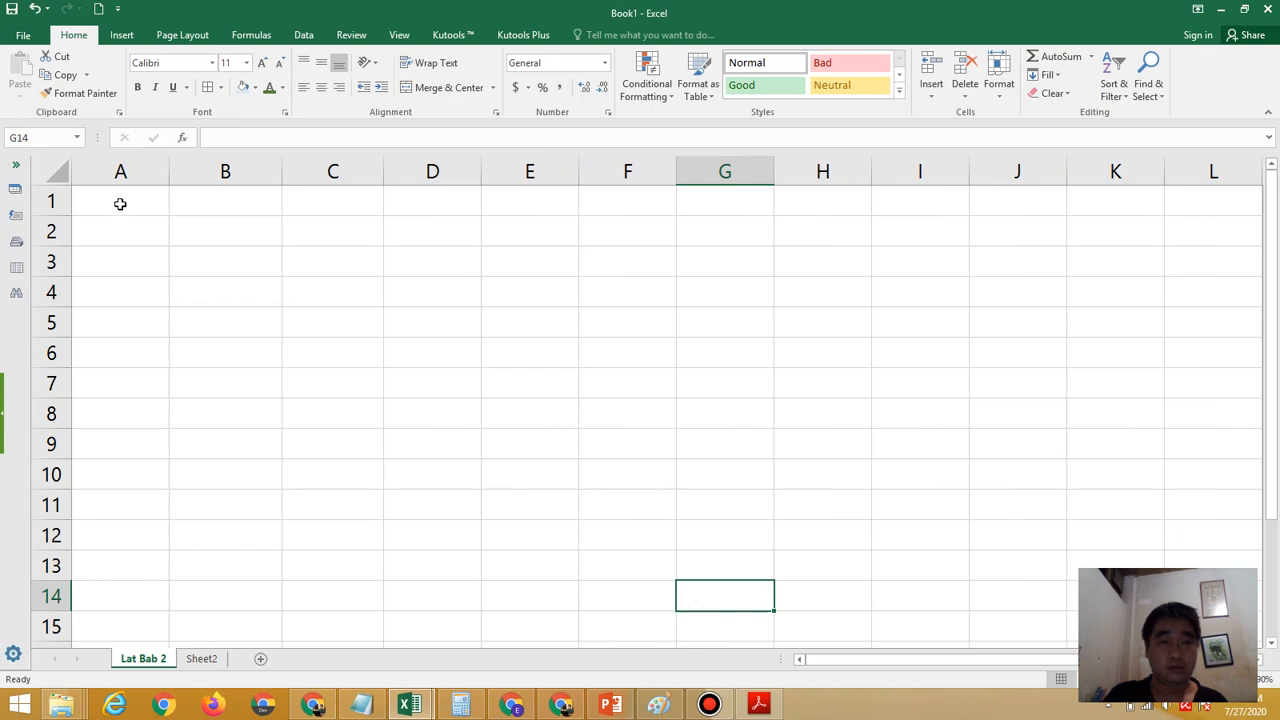
Merge and center cells A1:G1 for the table title, with wrapped text and middle vertical alignment
left_click_drag(117, 200, 719, 196)
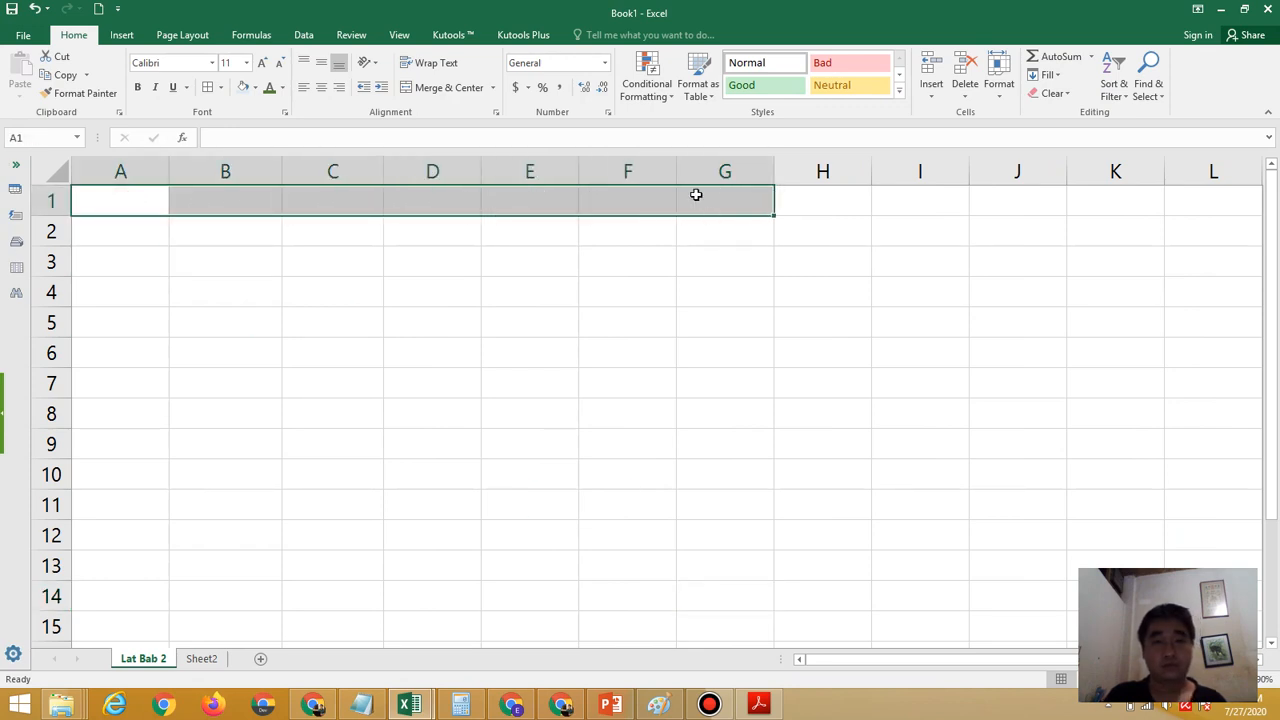
left_click(757, 705)
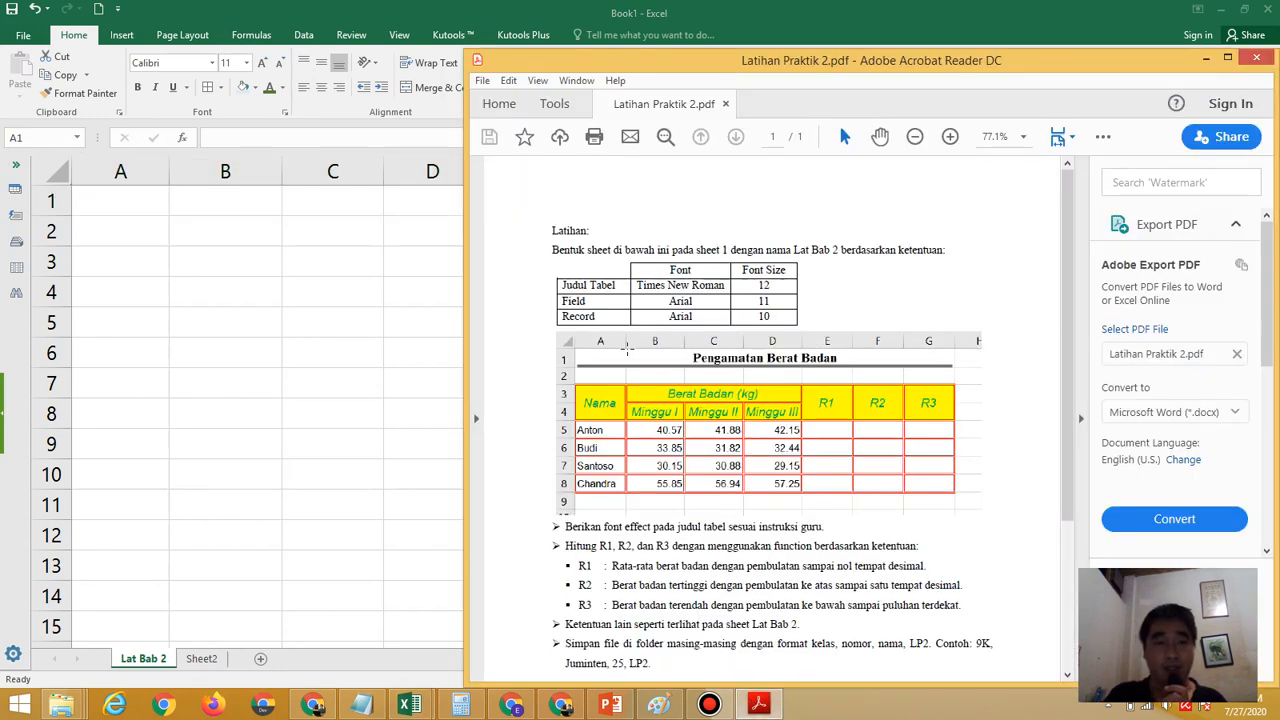
left_click(420, 100)
left_click(420, 95)
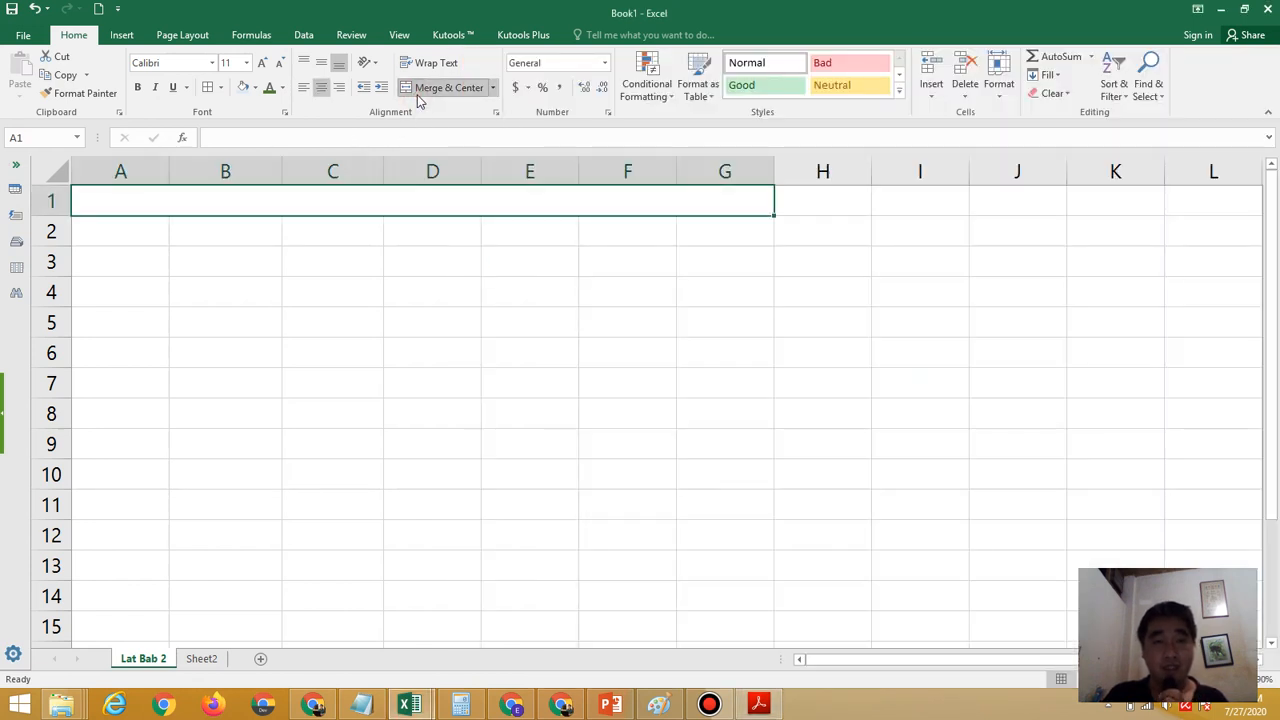
left_click(430, 62)
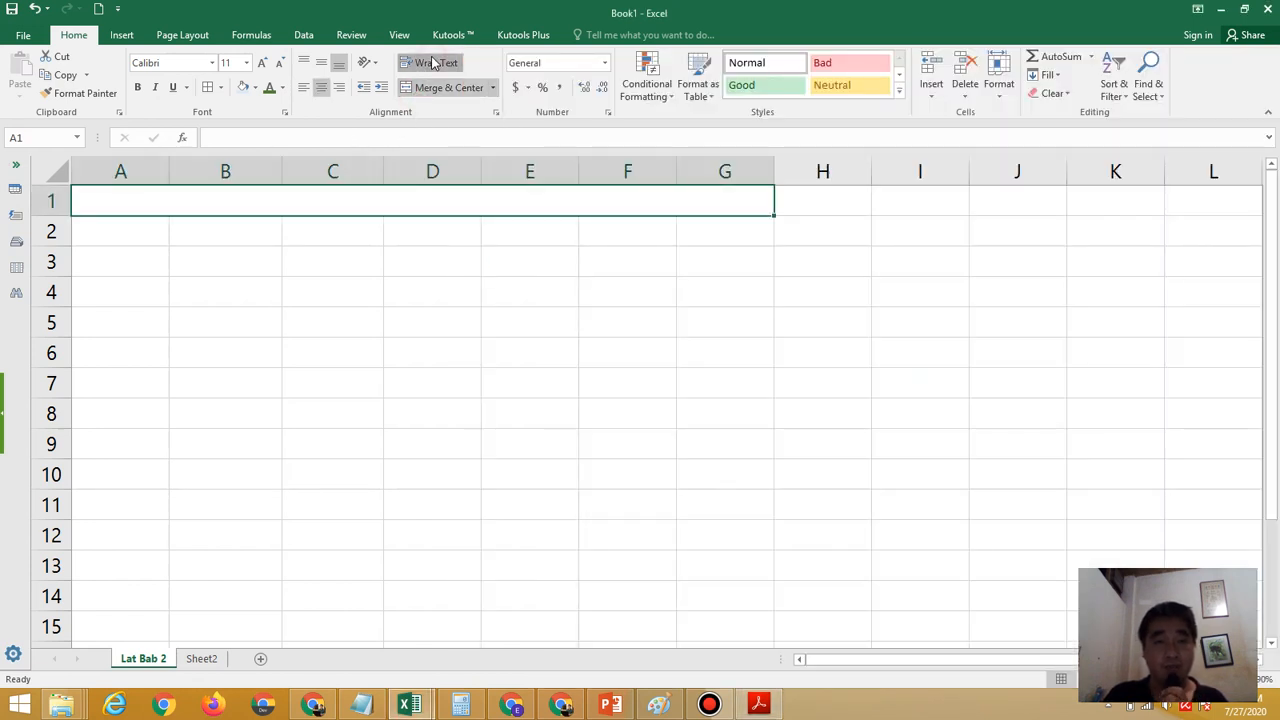
left_click(321, 63)
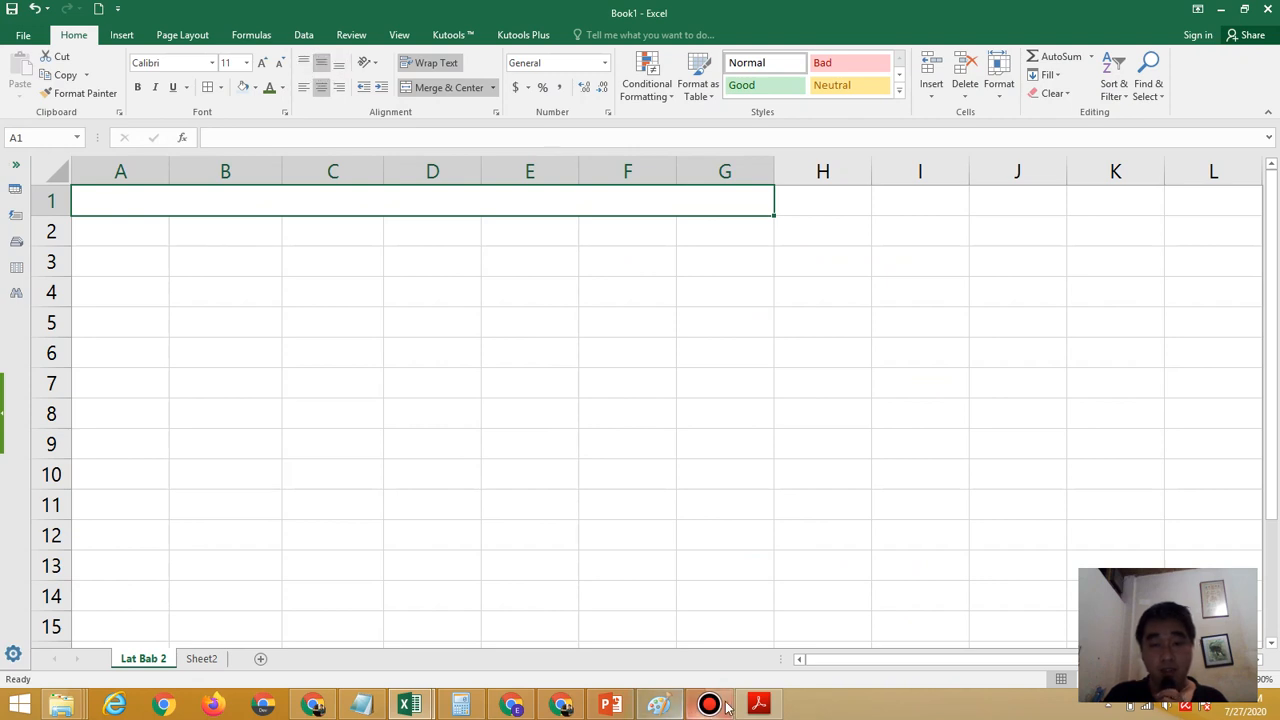
Set the merged title cell A1 to Times New Roman, size 12, as the exercise PDF specifies
left_click(758, 704)
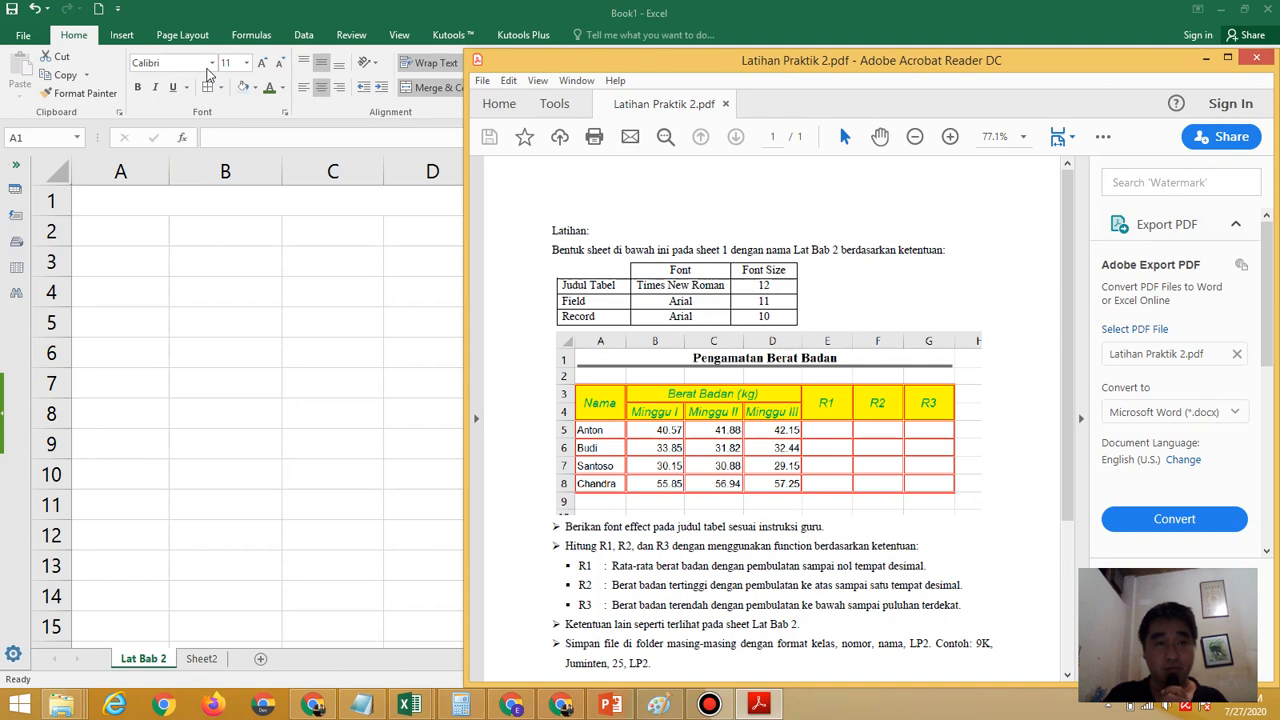
left_click(208, 74)
left_click(212, 63)
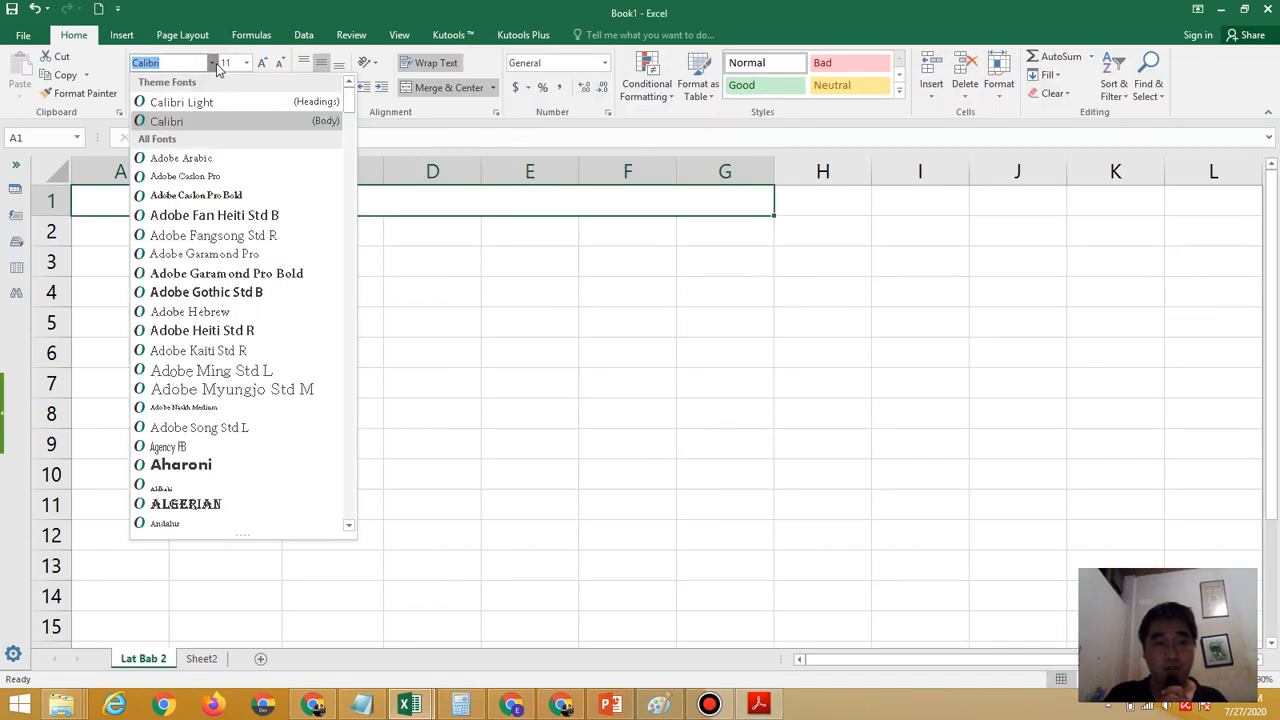
left_click_drag(350, 99, 337, 491)
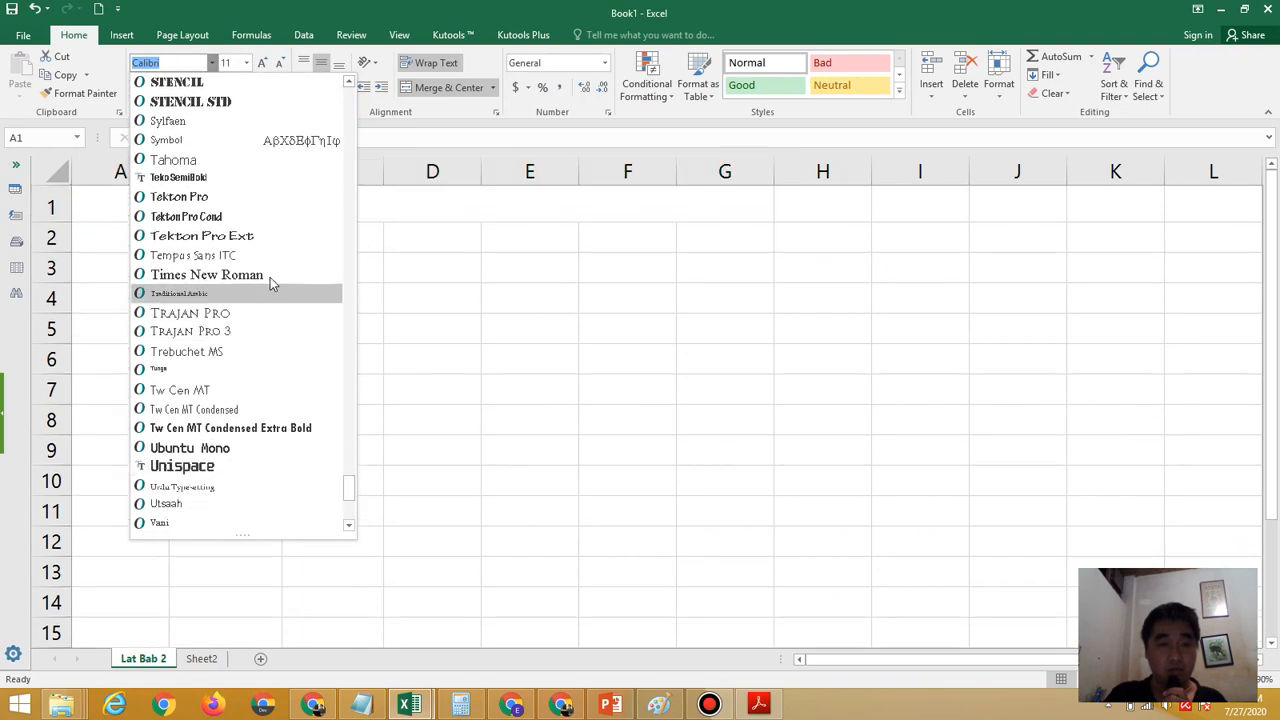
left_click(269, 274)
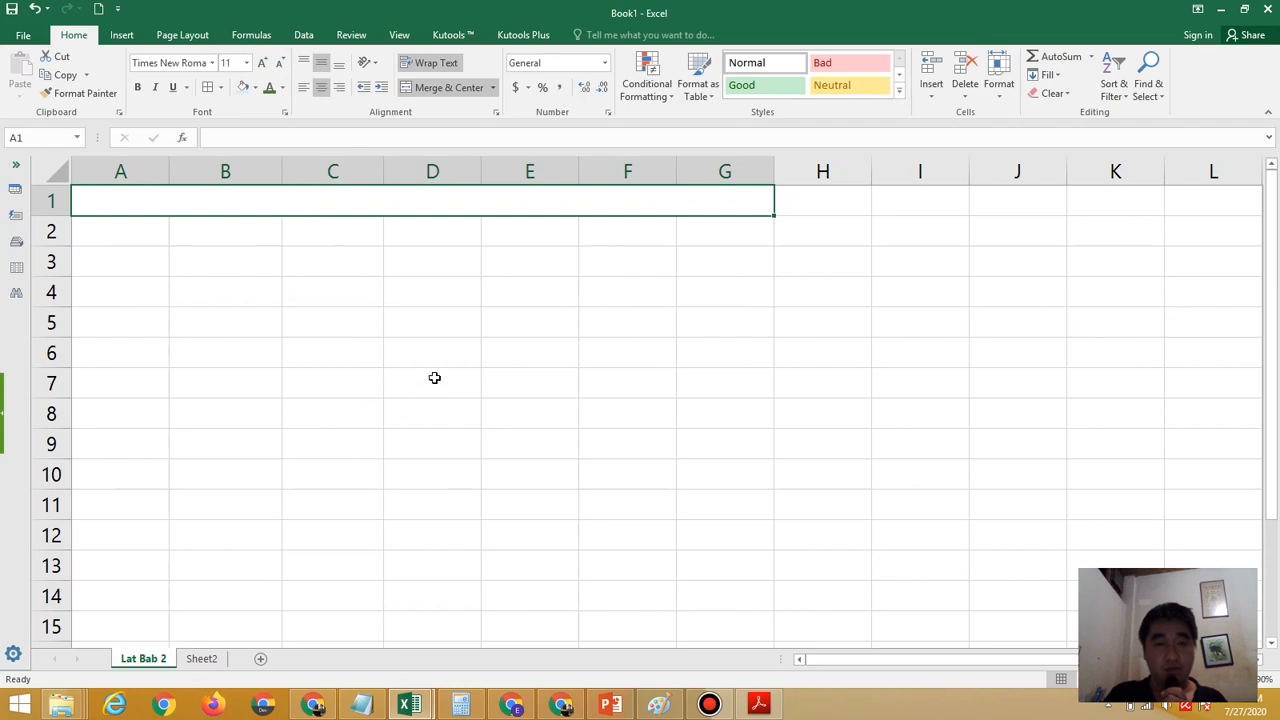
left_click(246, 62)
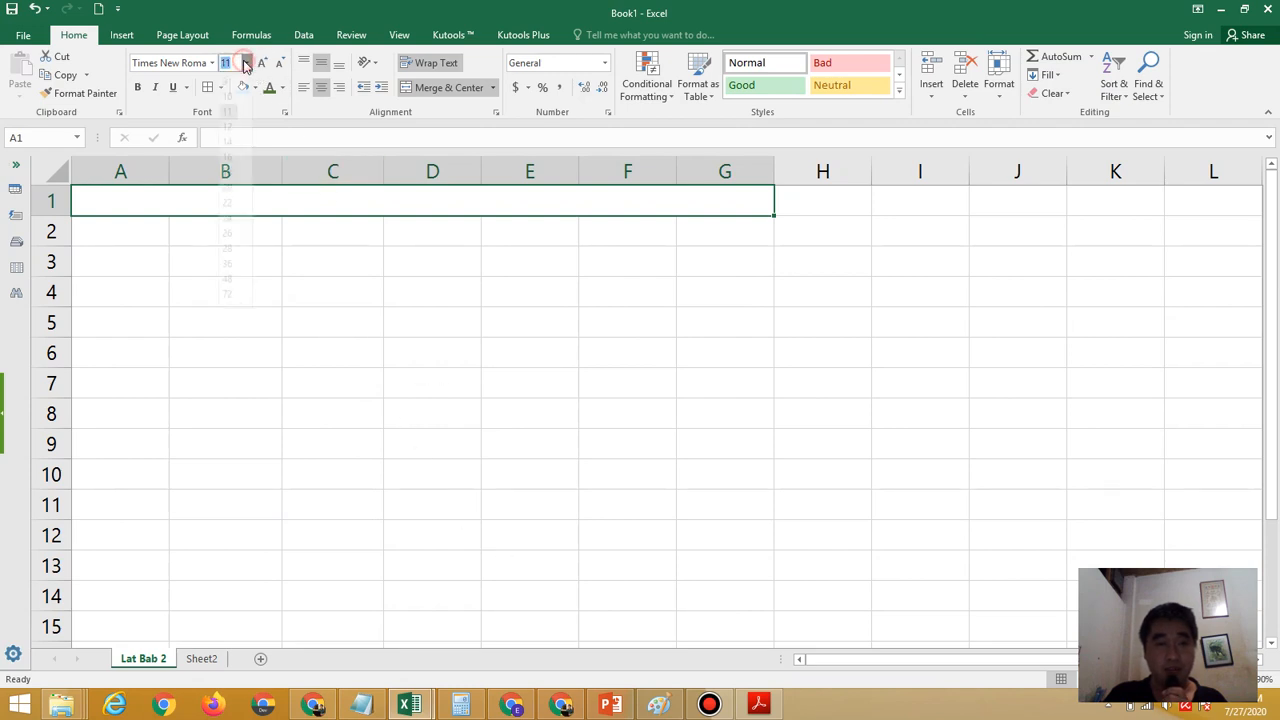
left_click(232, 140)
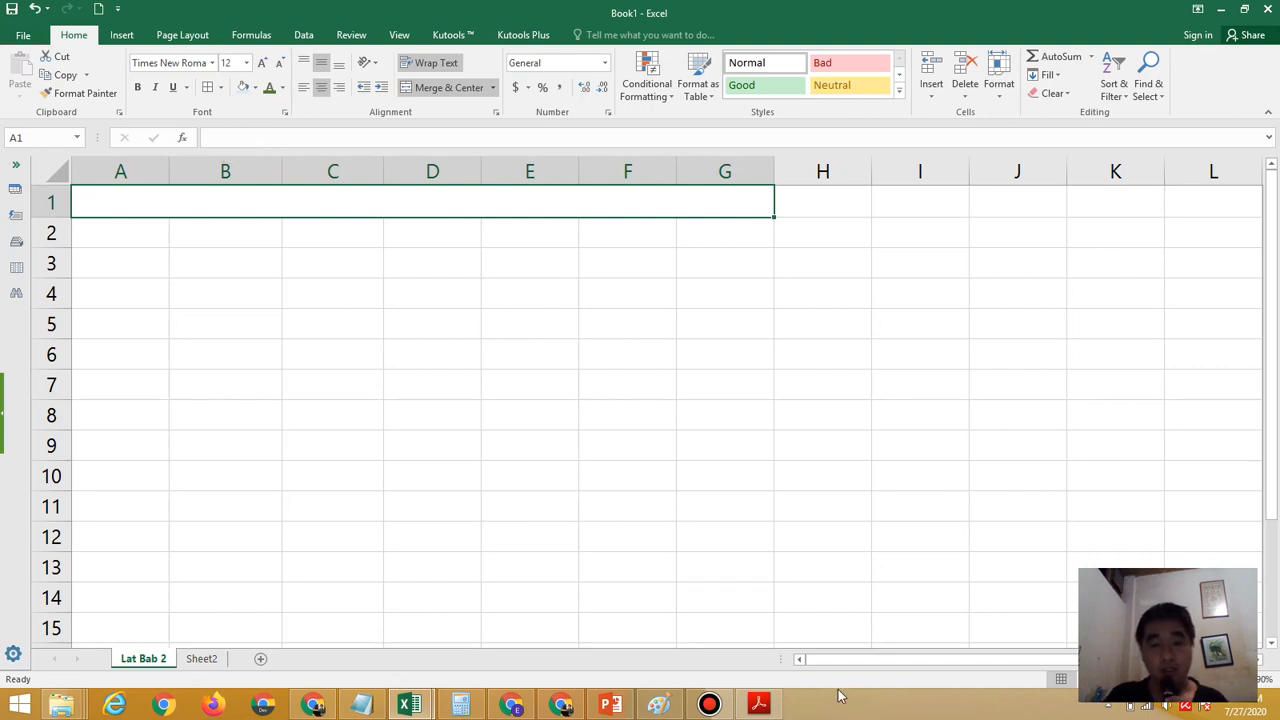
Make the merged title cell A1 bold and enter the title "Pengamatan Berat Badan" in it
left_click(758, 702)
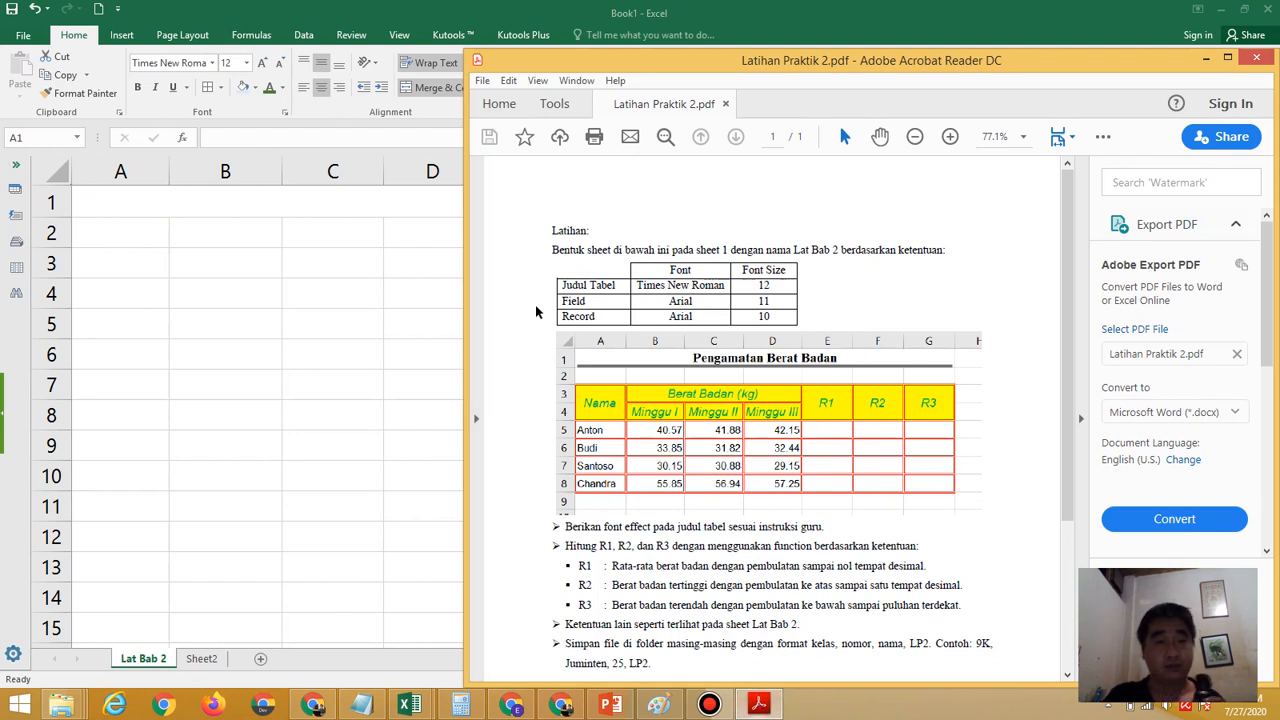
left_click(137, 88)
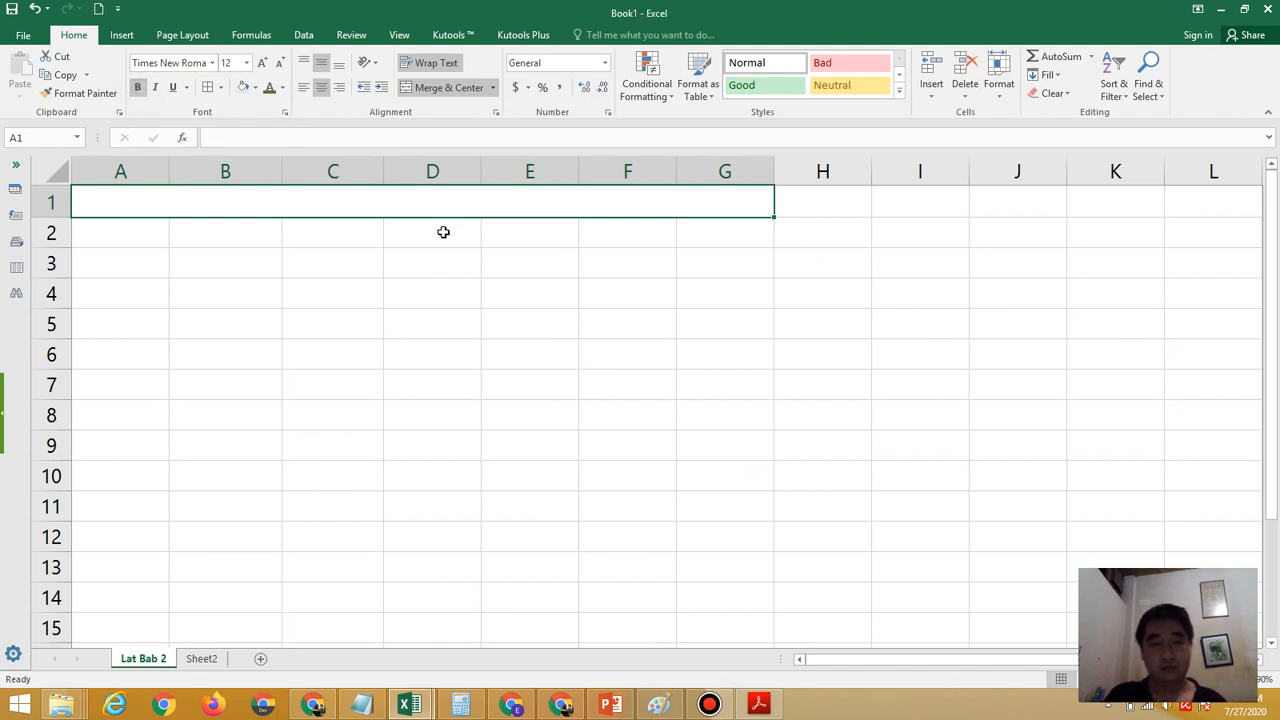
type("Penga")
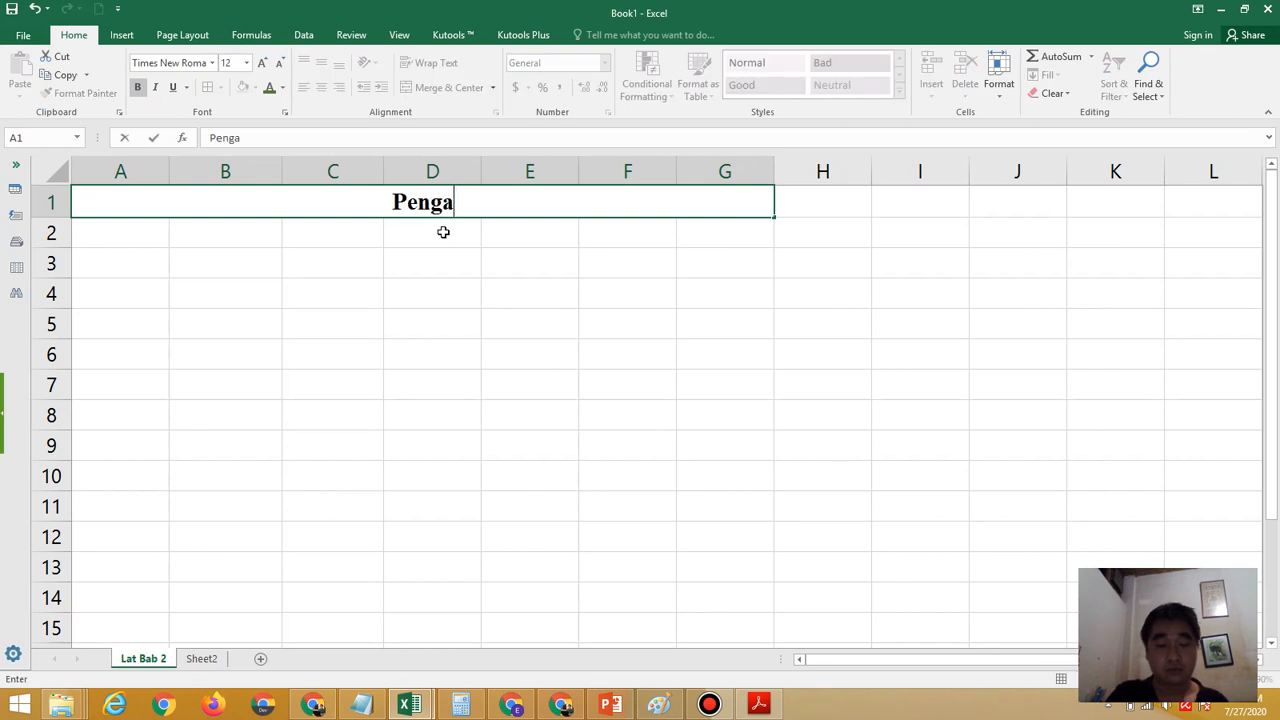
type("matan B")
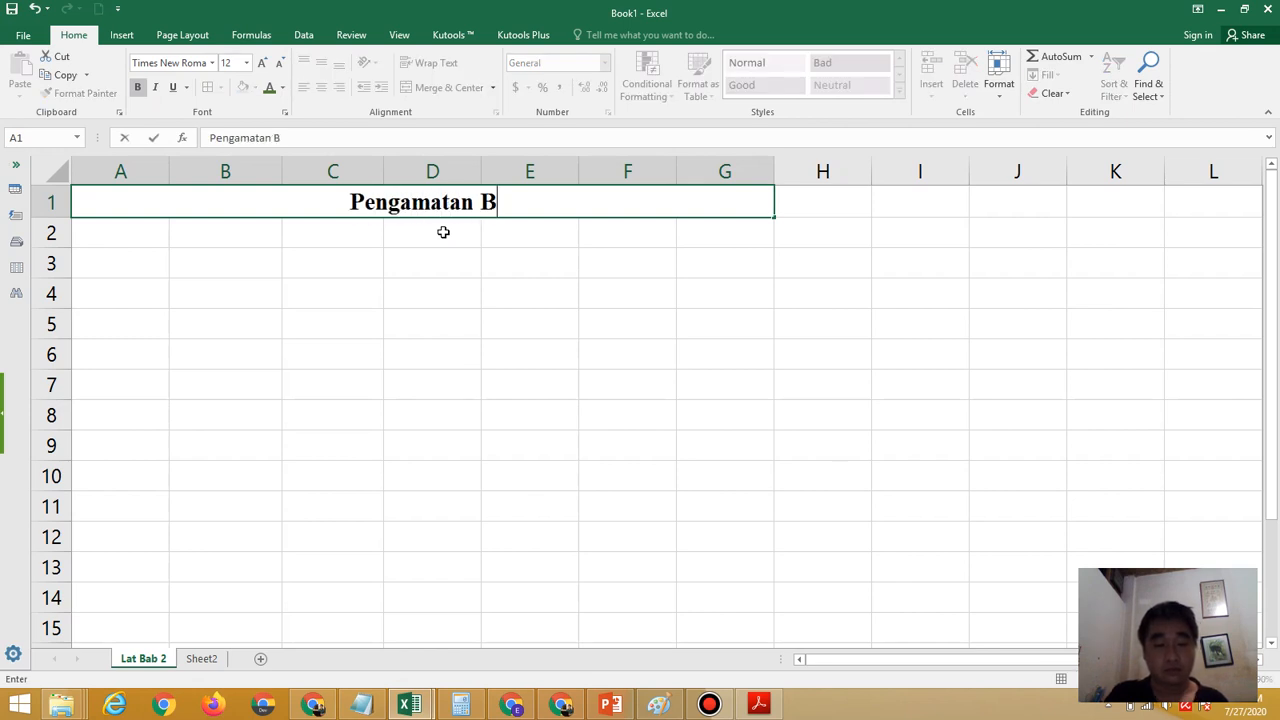
type("erat Badan")
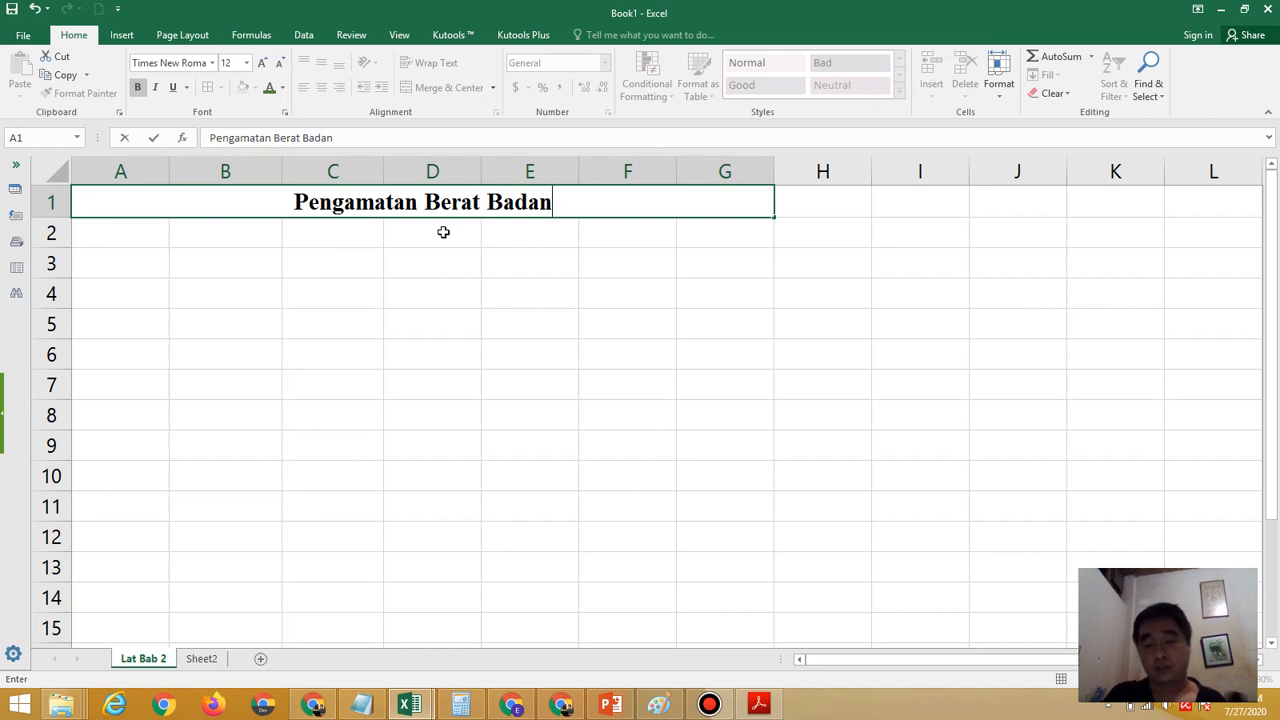
key("Return")
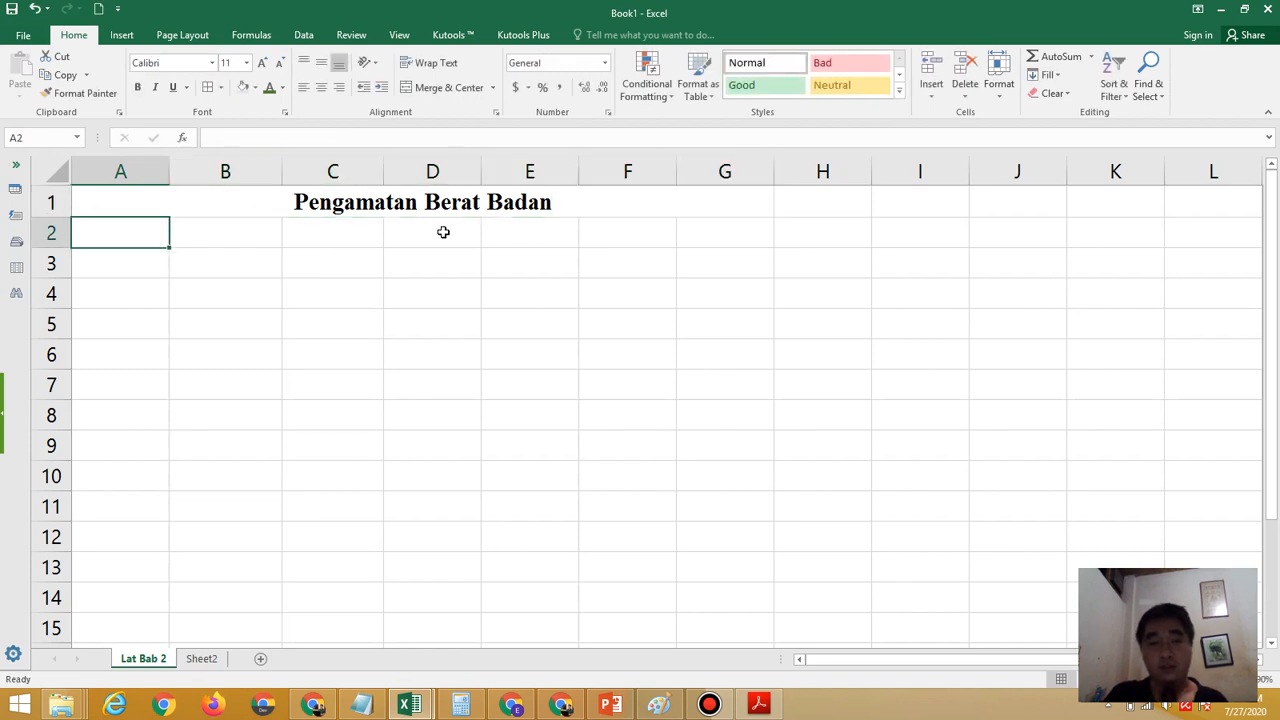
Check the title's formatting in the exercise PDF, then select the merged title cell A1 and enlarge the sheet view
left_click(760, 704)
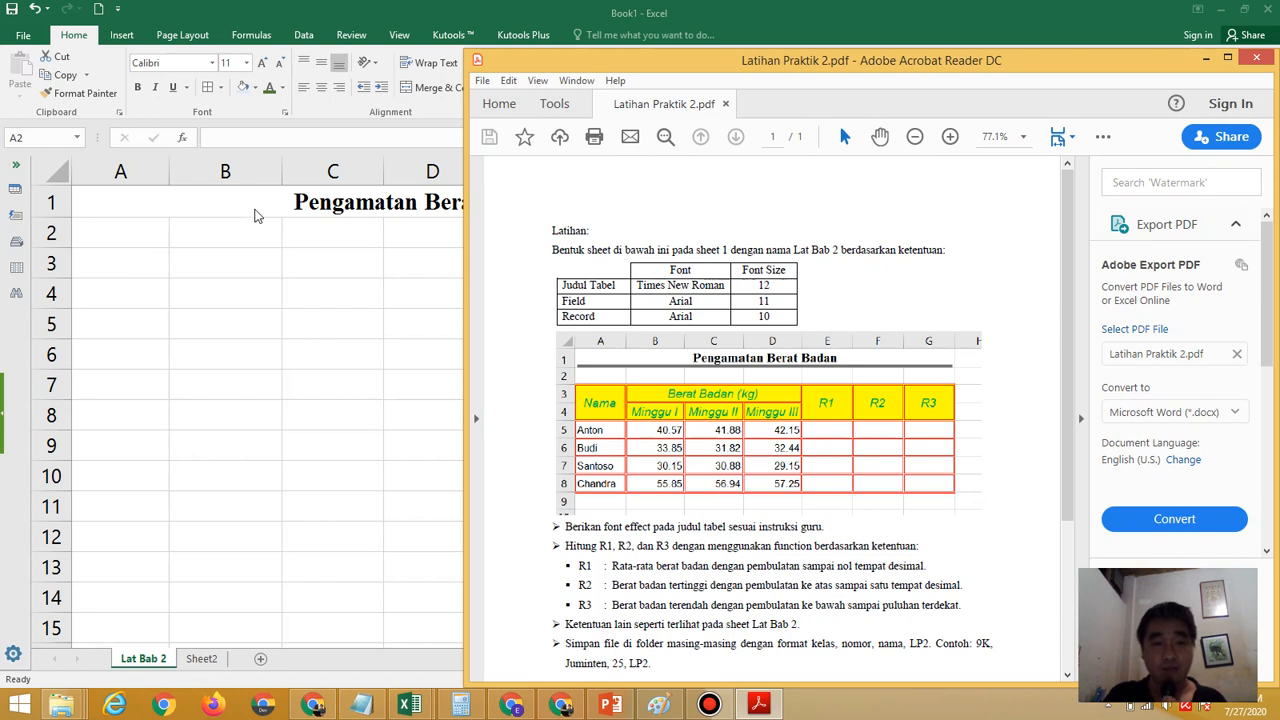
left_click(255, 215)
left_click(254, 208)
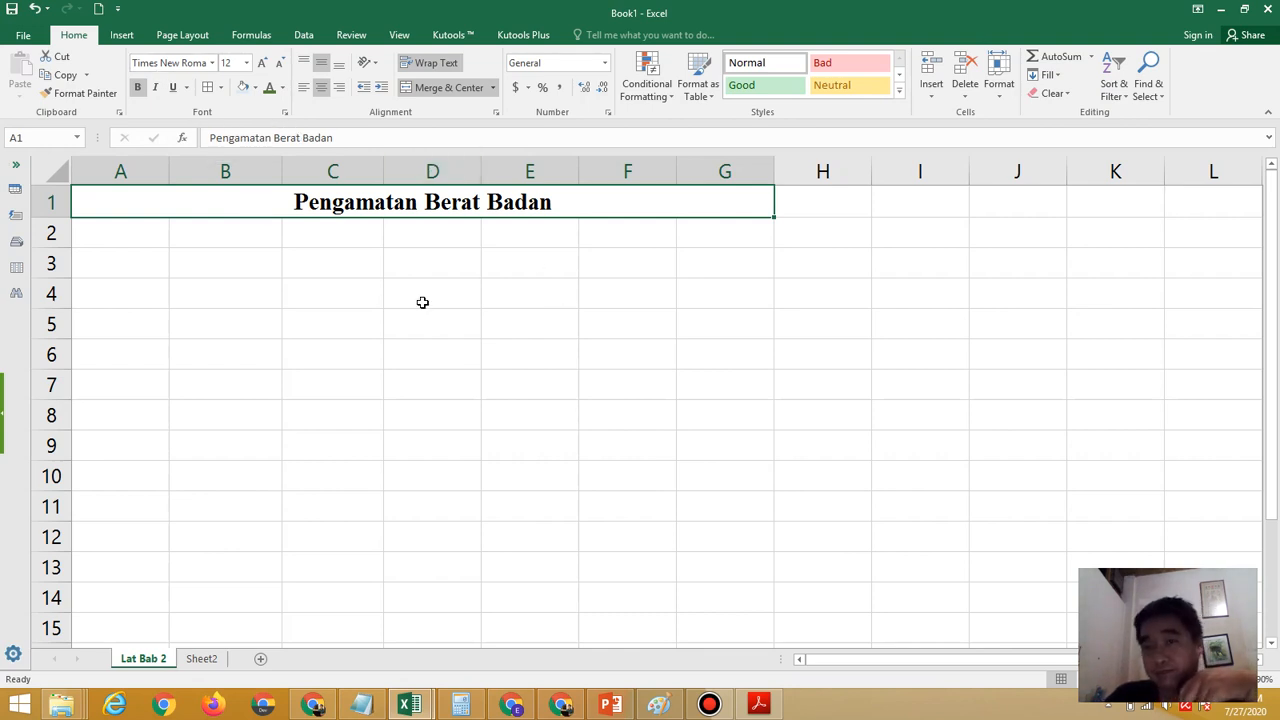
left_click(1240, 679)
left_click(1240, 679)
left_click(1240, 679)
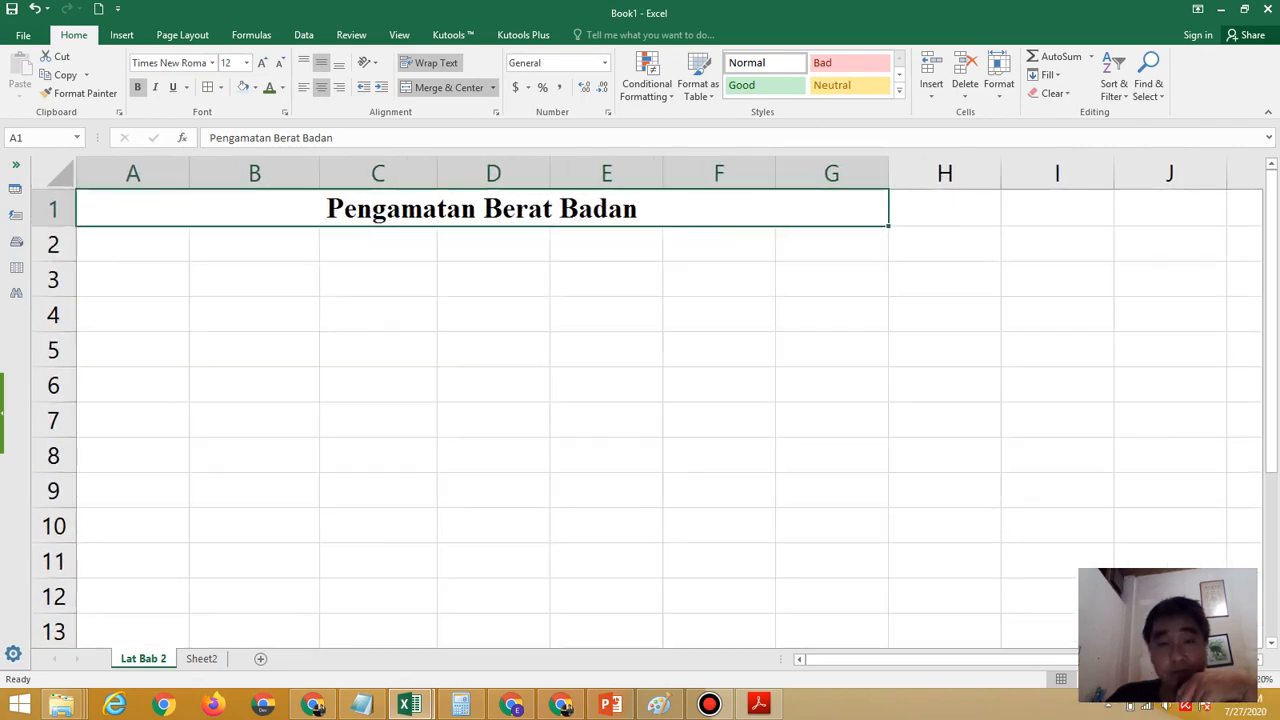
left_click(1240, 679)
left_click(1240, 679)
left_click(1240, 679)
left_click(1240, 679)
left_click(1240, 679)
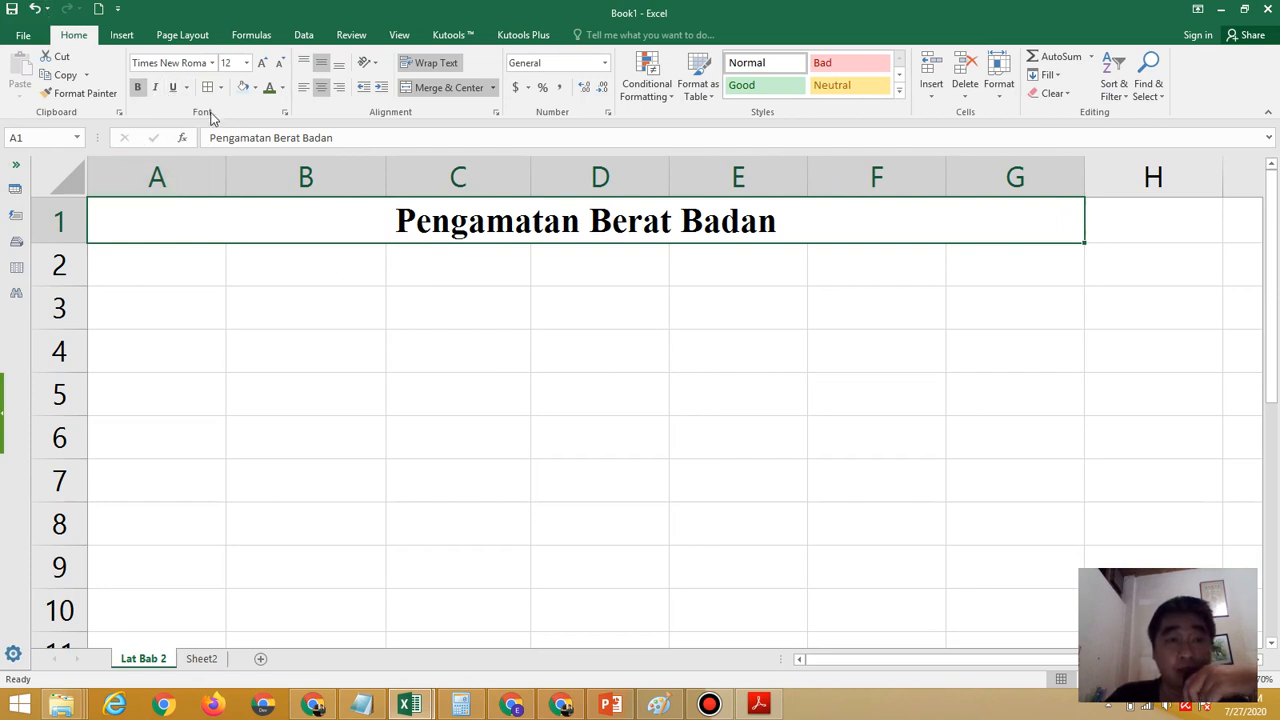
Apply a Single underline to the title in merged cell A1
left_click(287, 113)
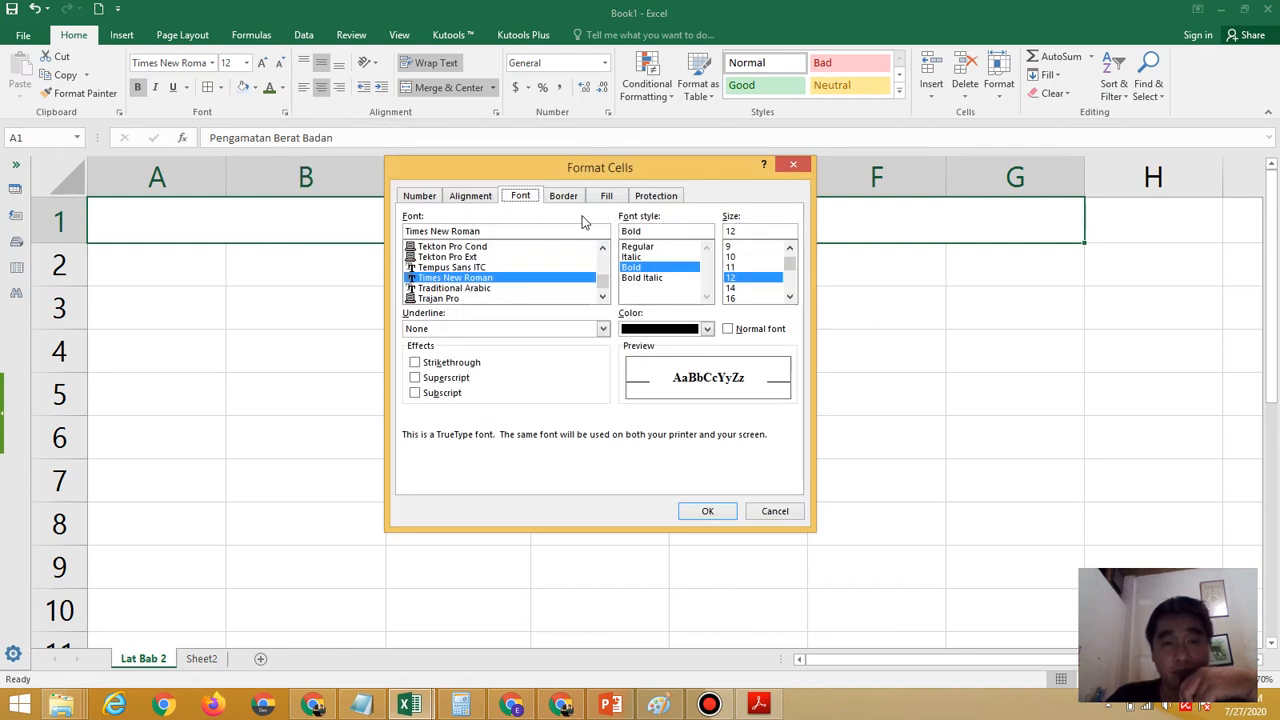
left_click(603, 330)
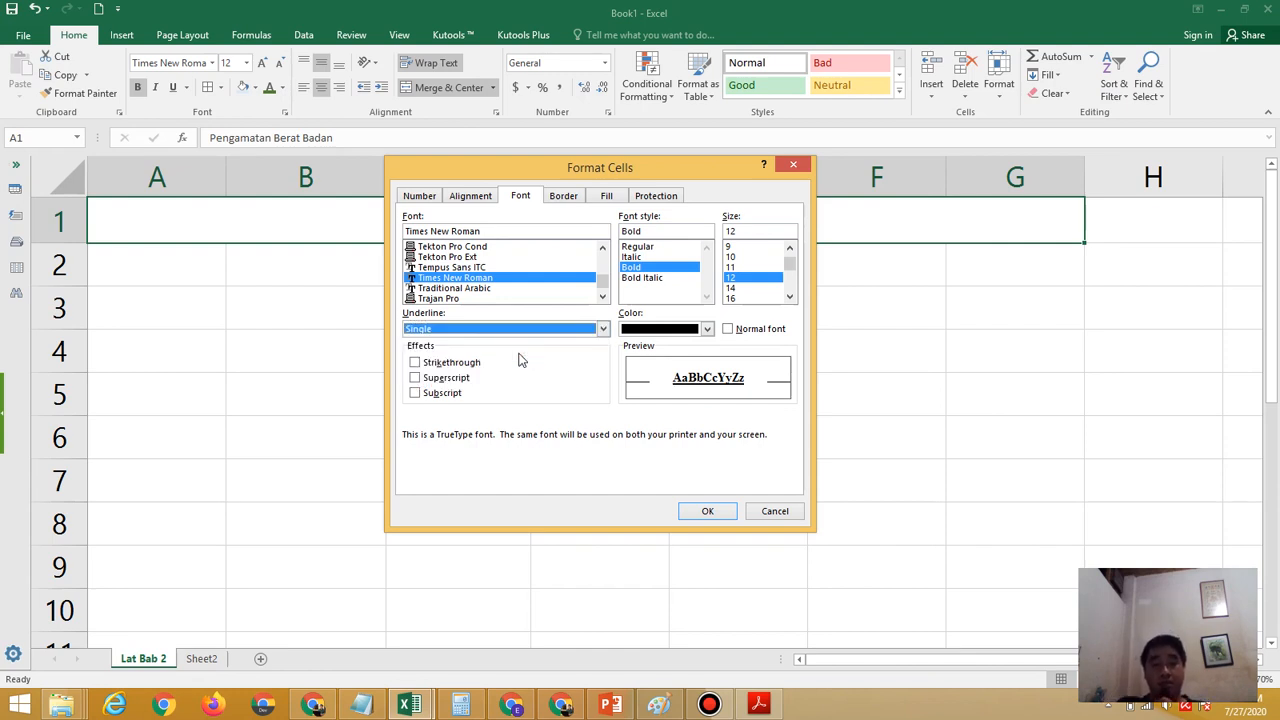
left_click(709, 511)
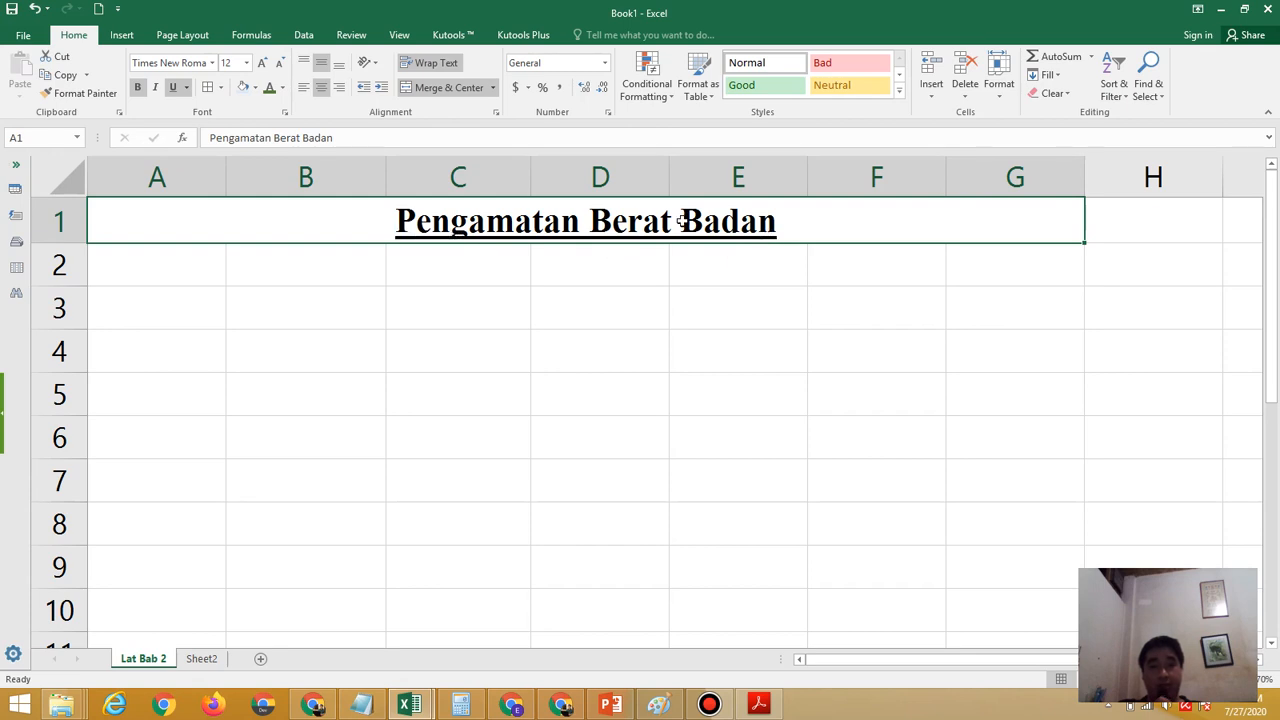
Change the underline style of the title in A1 to Double
left_click(287, 113)
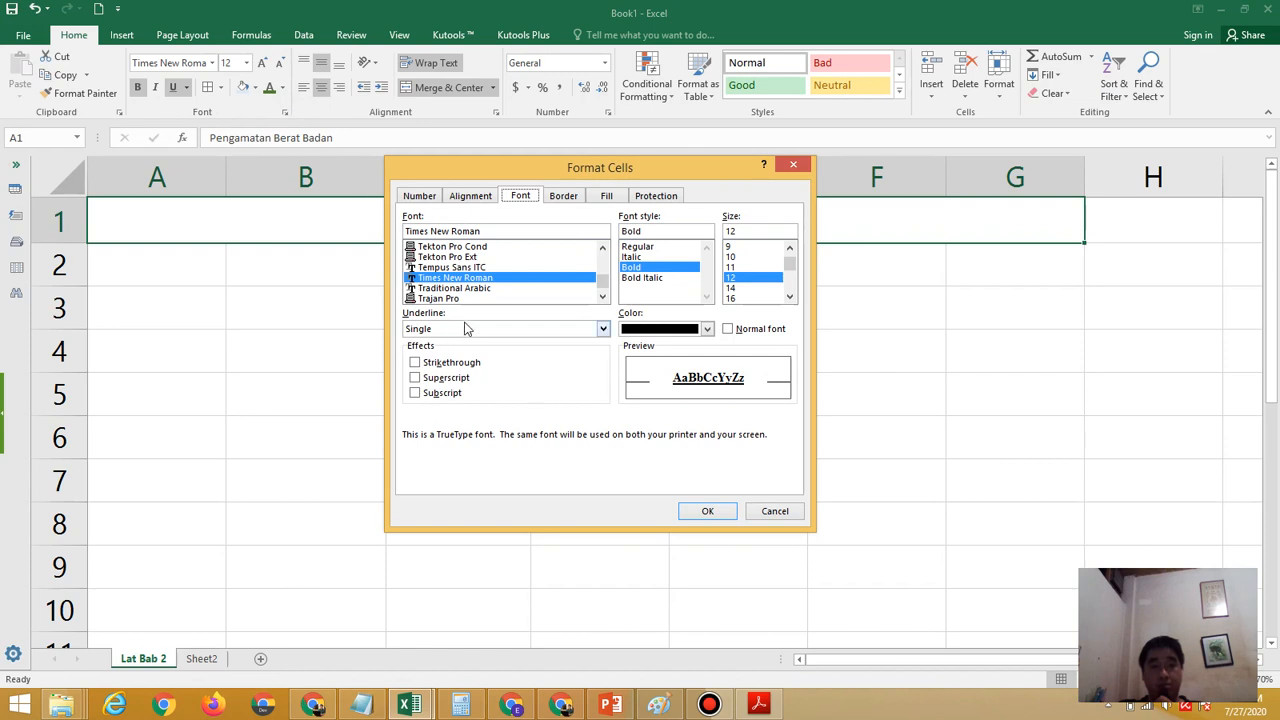
left_click(466, 330)
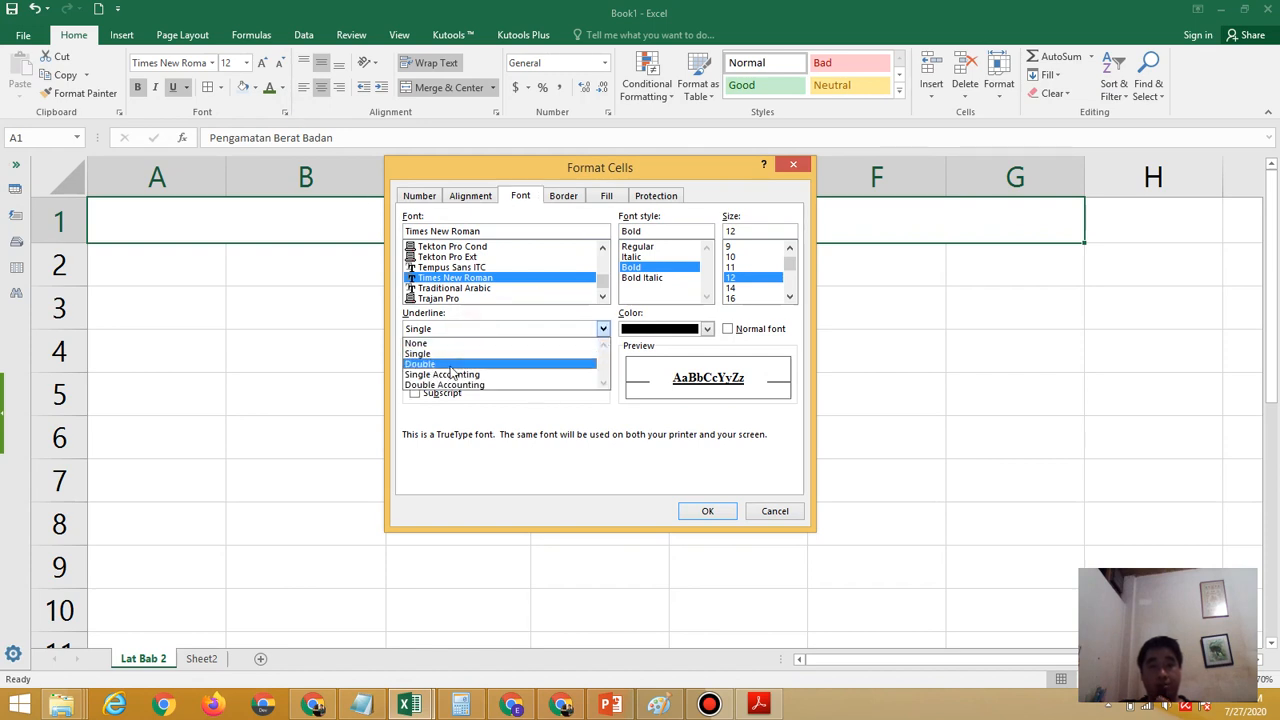
left_click(450, 366)
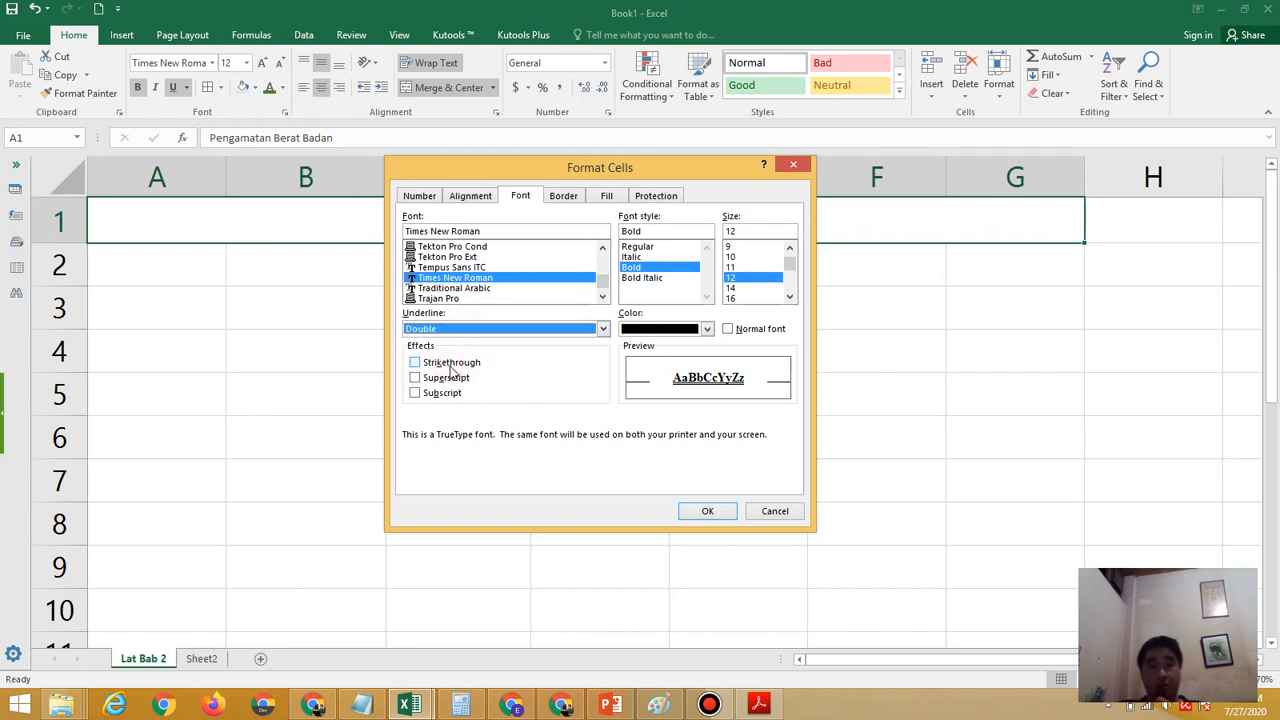
left_click(707, 512)
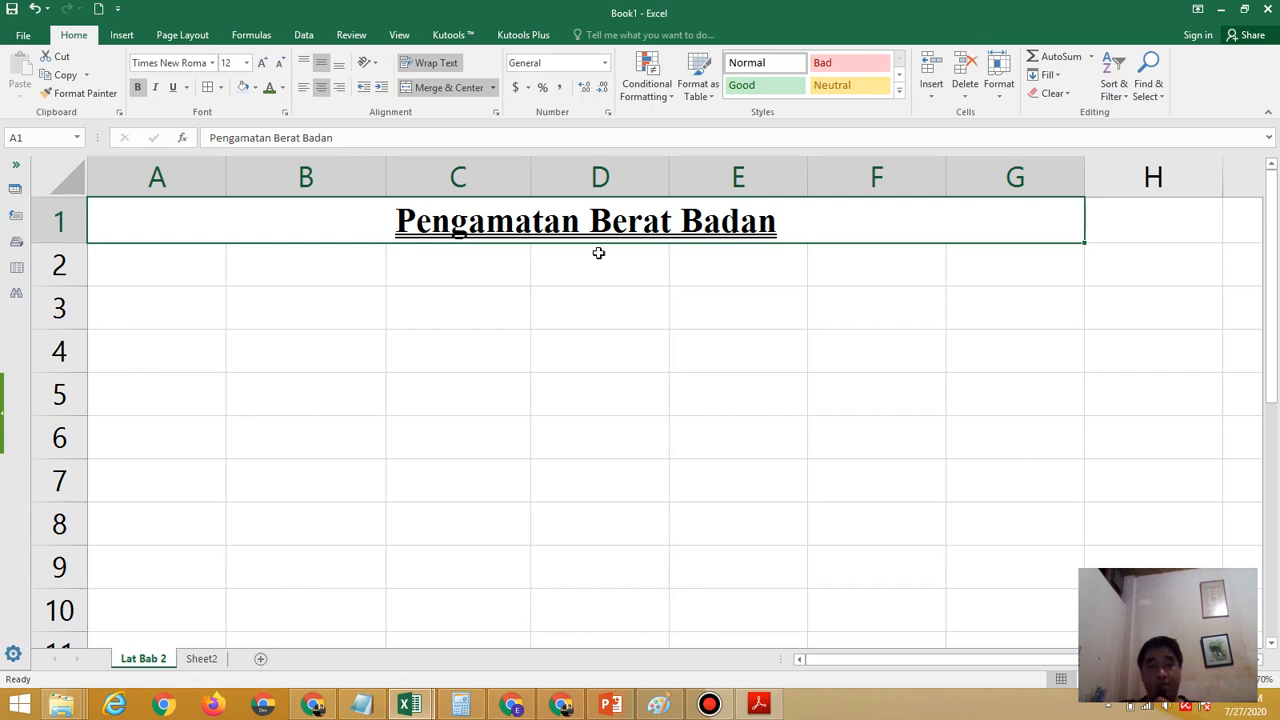
Change the underline style of the title in A1 to Single Accounting
left_click(285, 112)
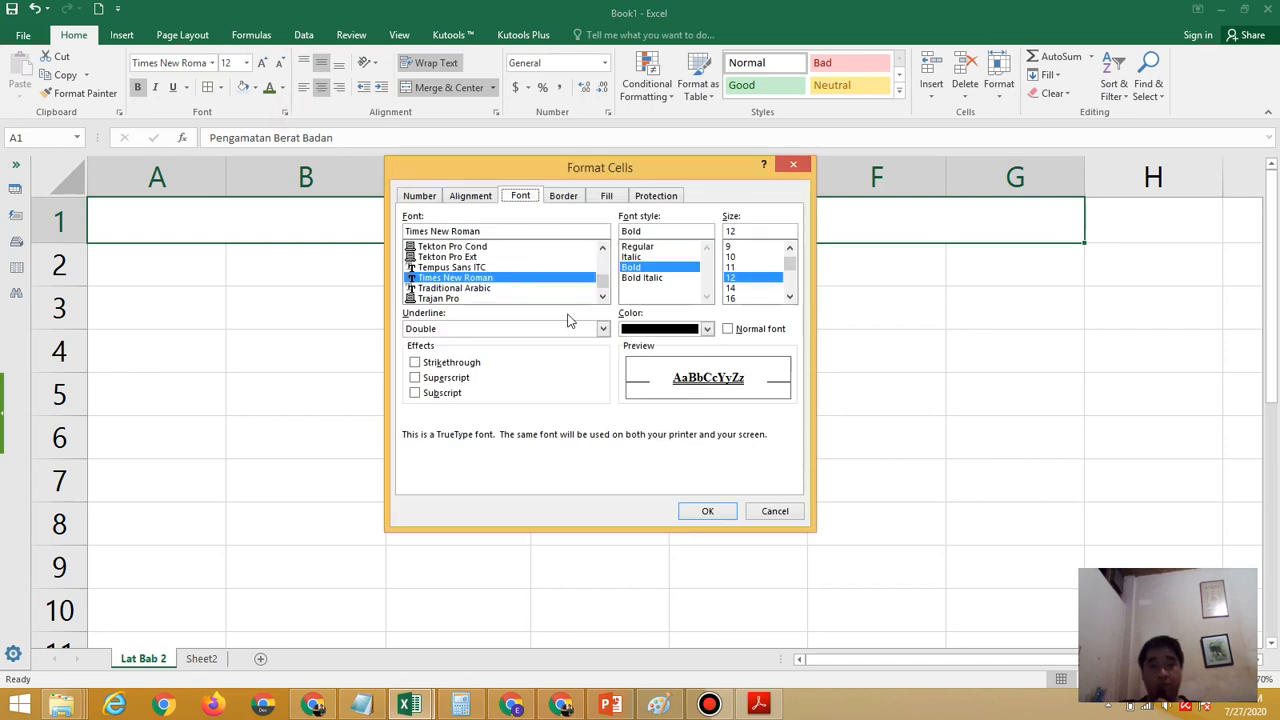
left_click(603, 328)
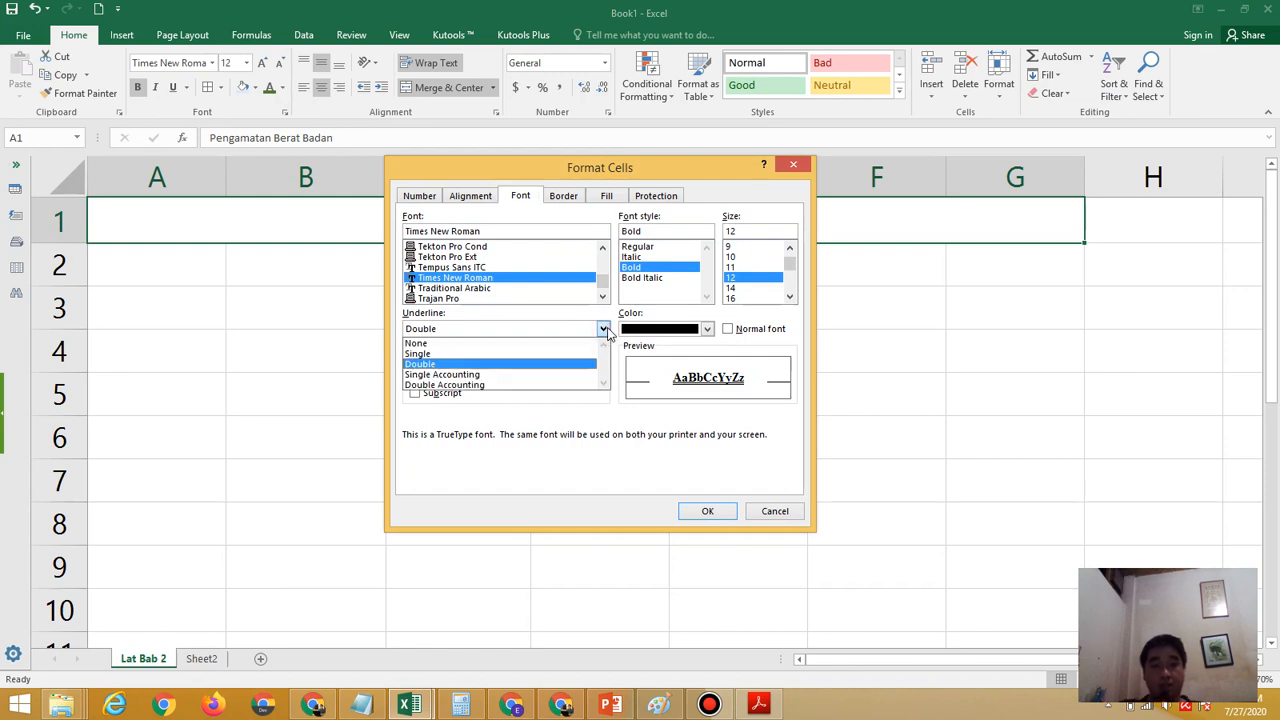
left_click(536, 376)
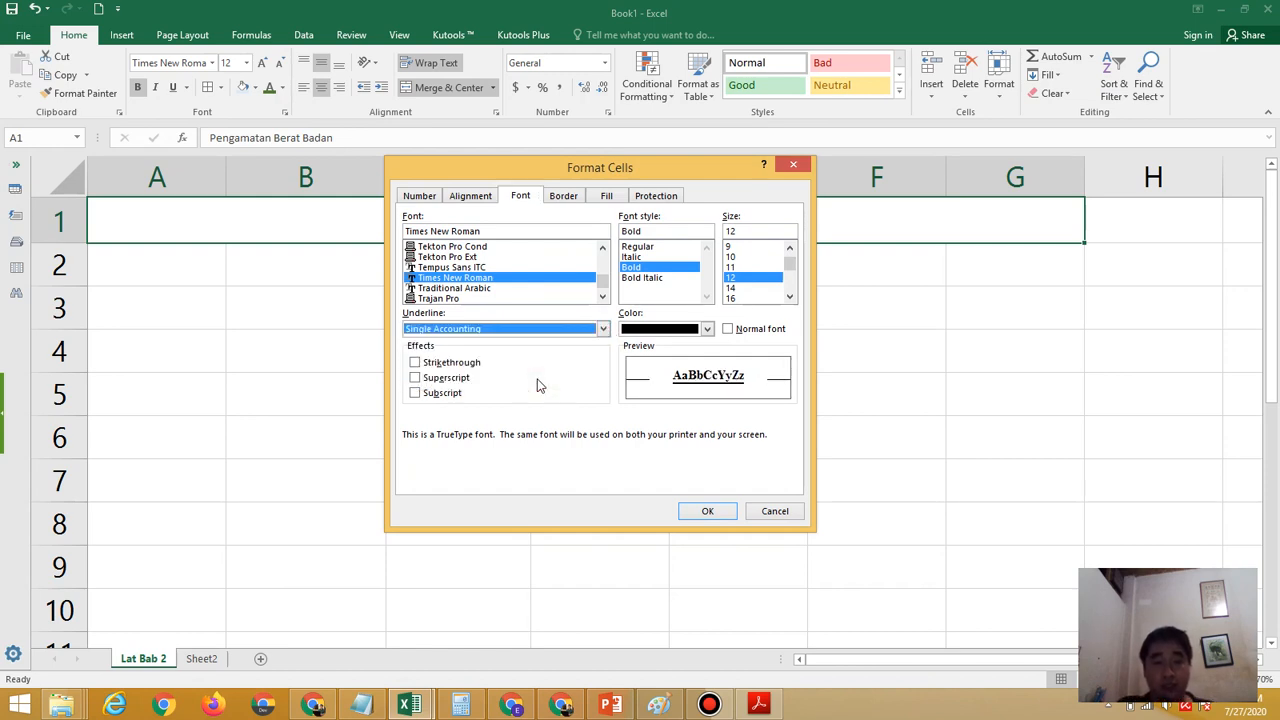
left_click(719, 512)
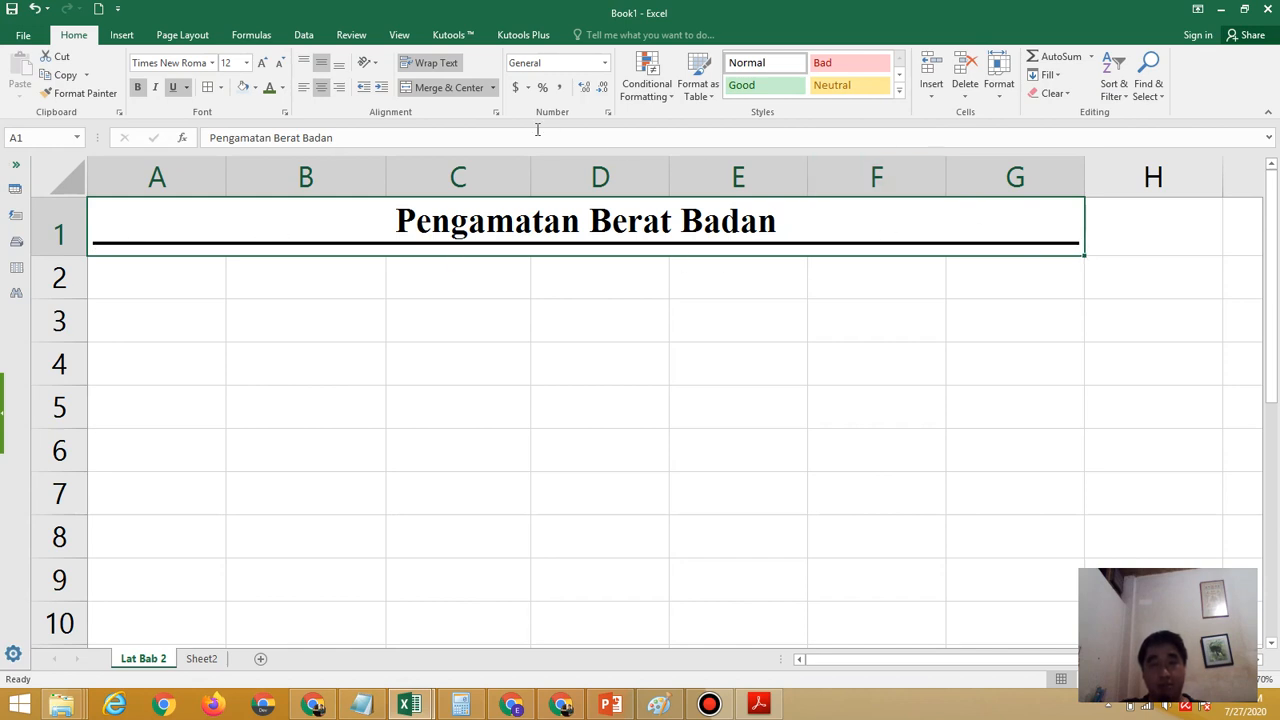
Set the underline style of the title in A1 to Double Accounting
left_click(286, 113)
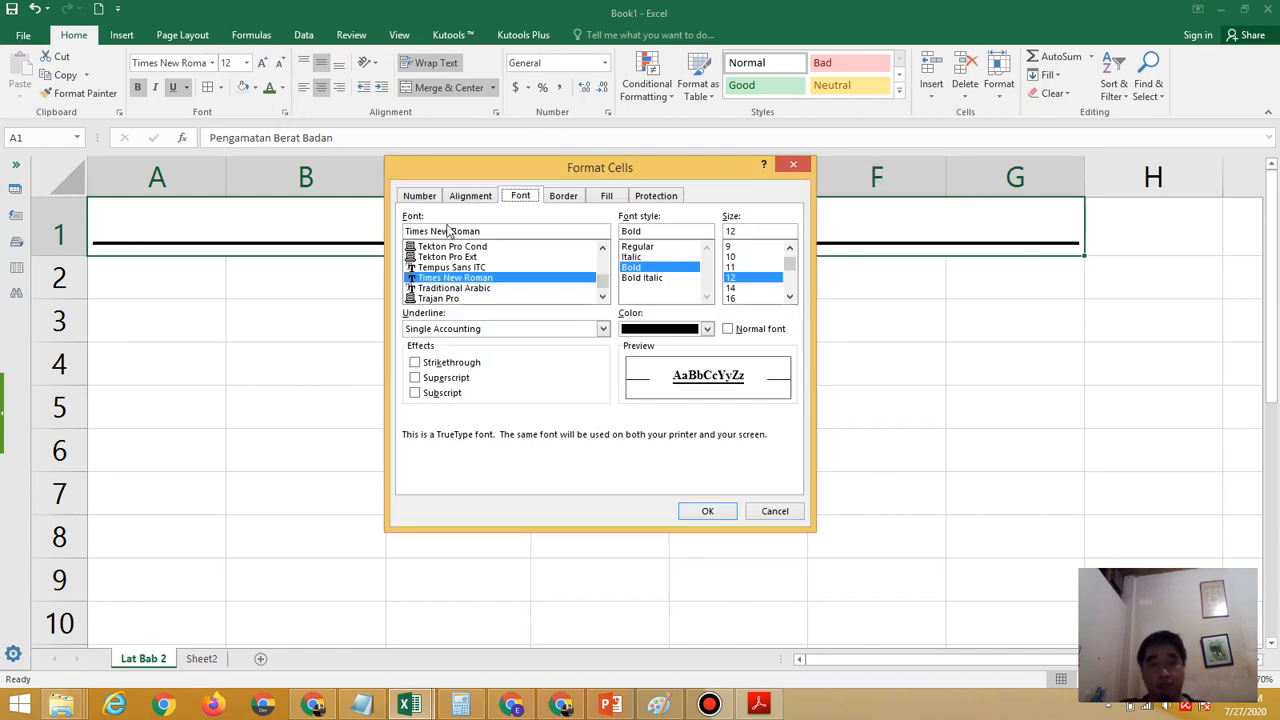
left_click(604, 329)
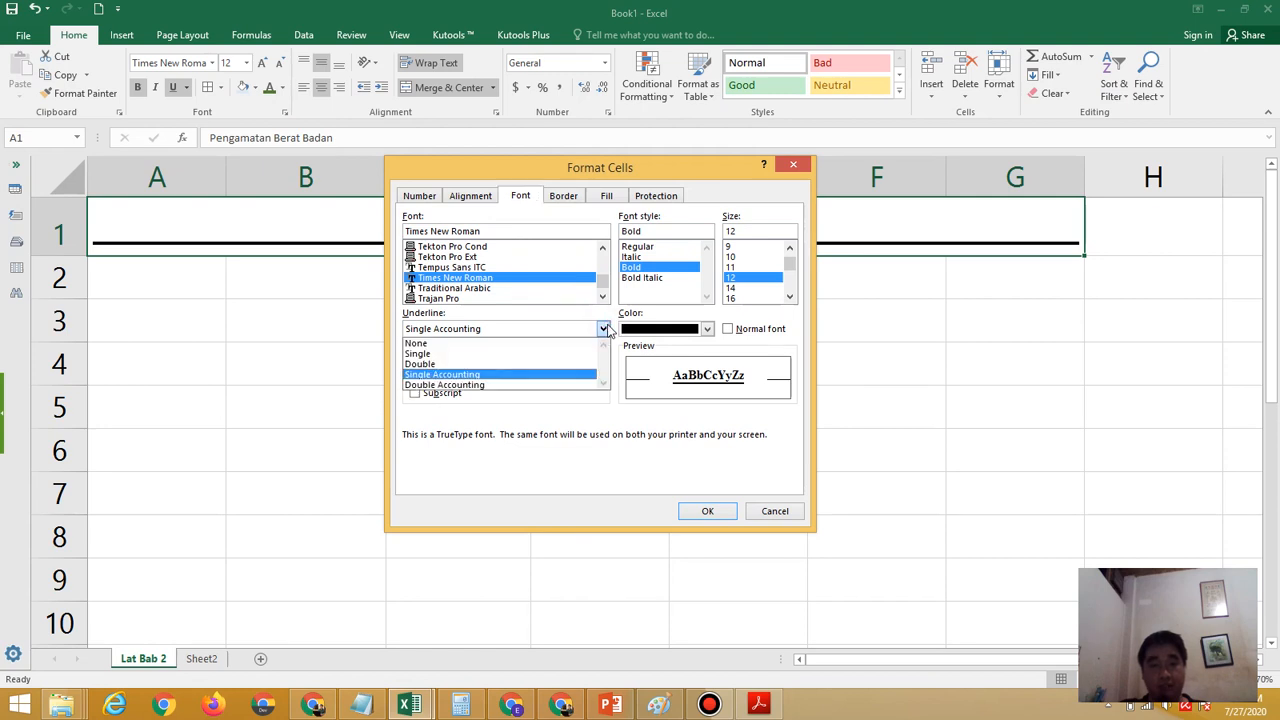
left_click(511, 385)
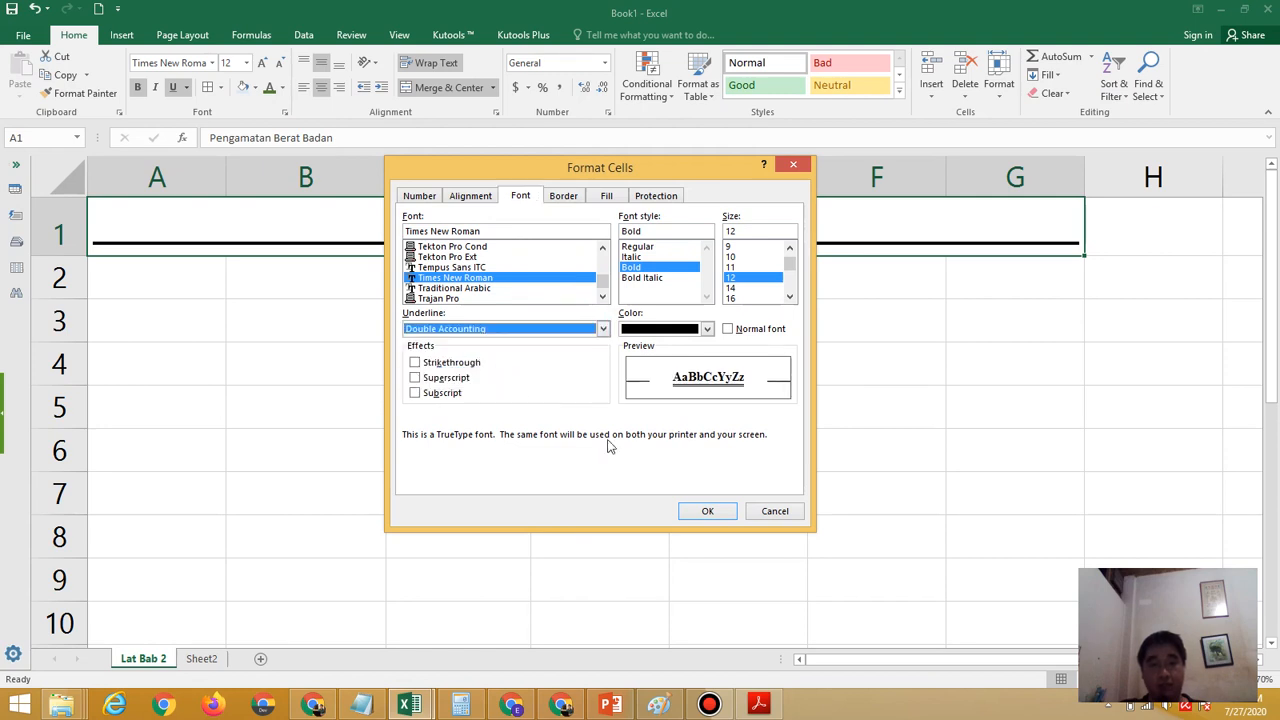
left_click(708, 511)
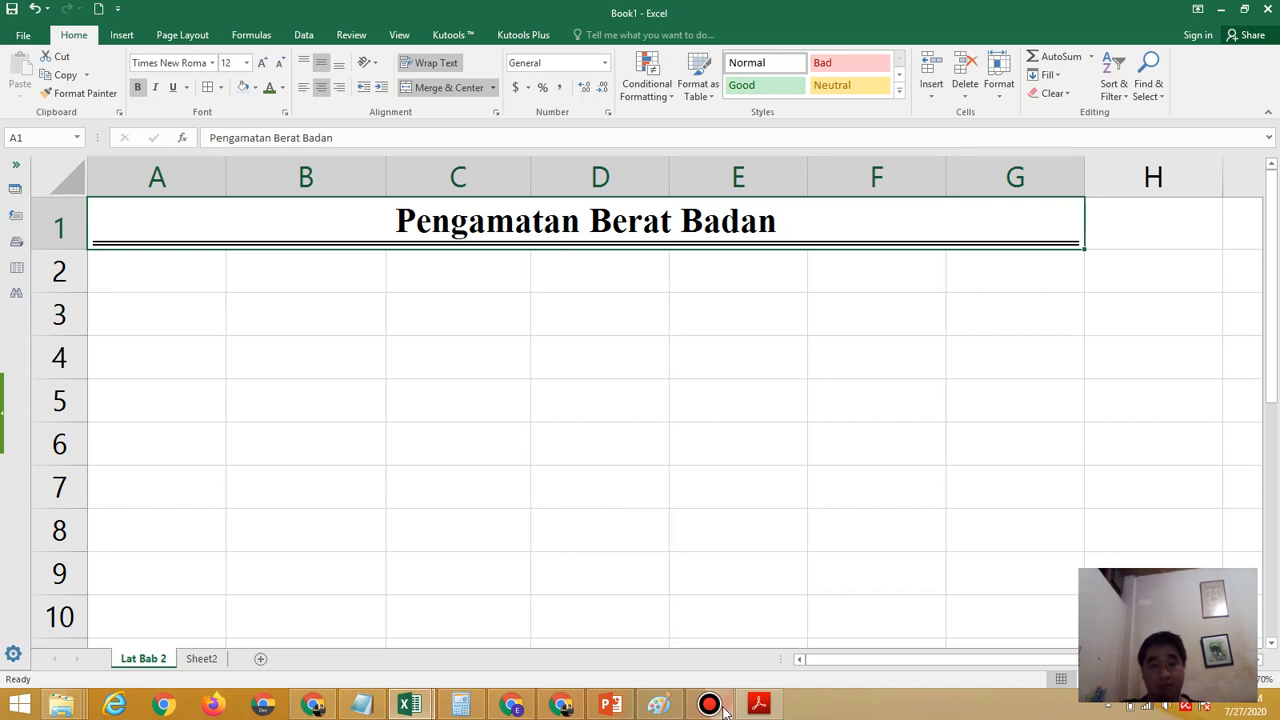
Format the header range A3:G4 in italic Arial, checking the exercise PDF for the field font and style
left_click(757, 706)
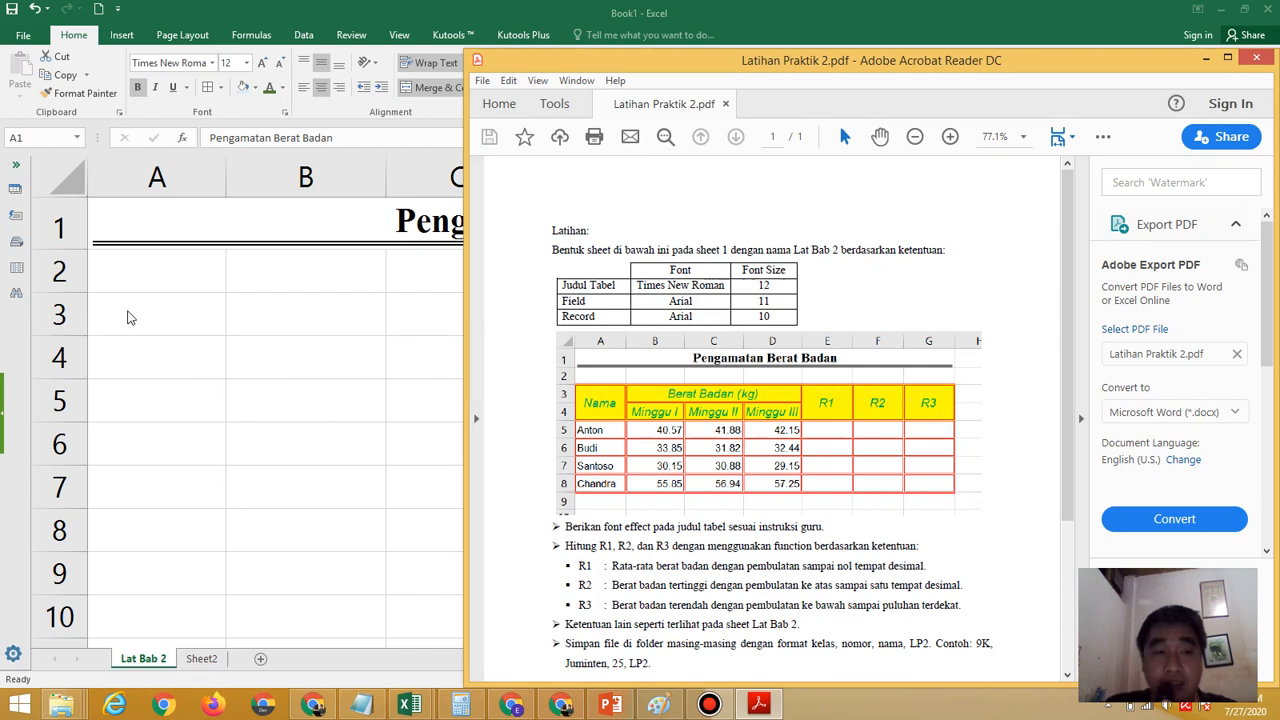
left_click(127, 317)
left_click_drag(127, 317, 997, 370)
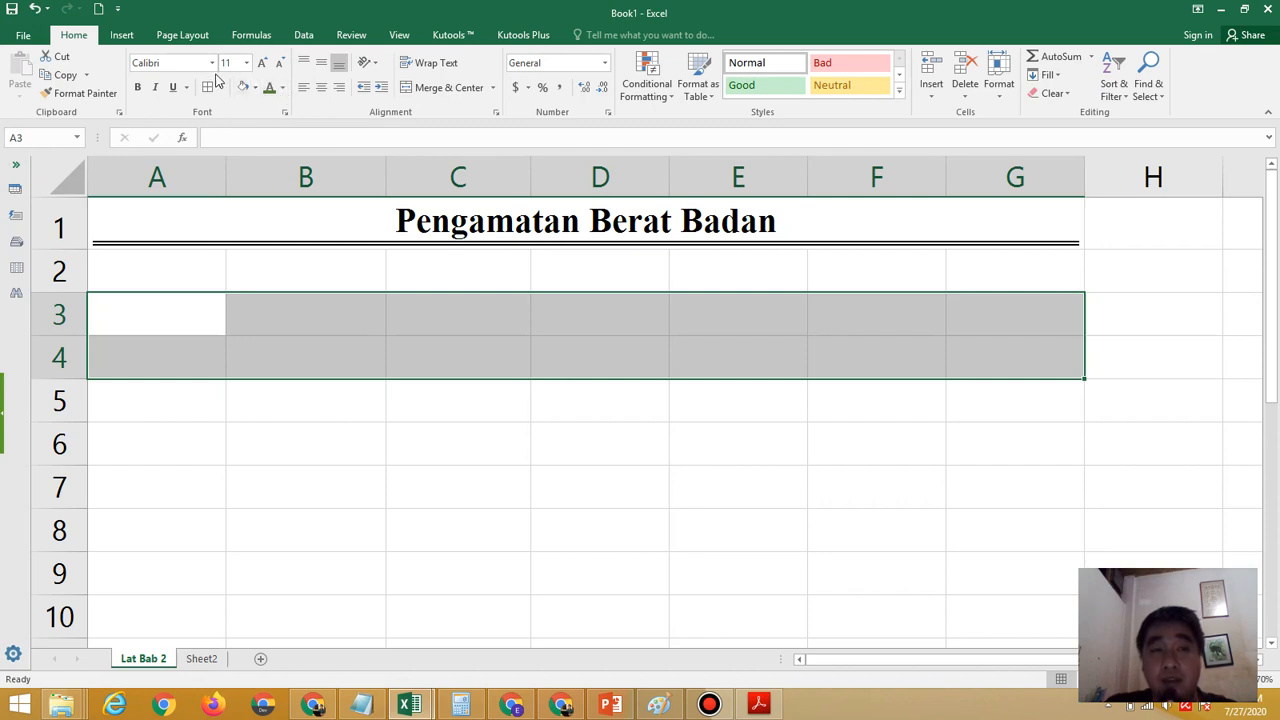
left_click(760, 705)
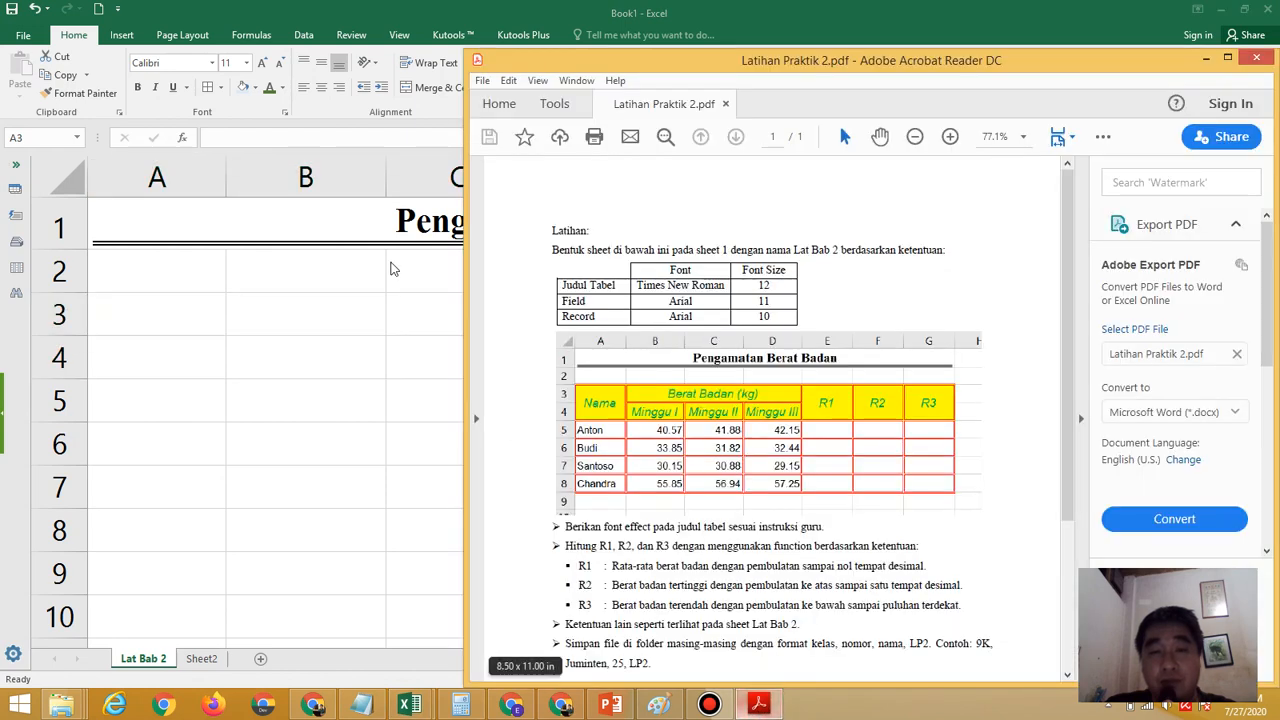
left_click(193, 9)
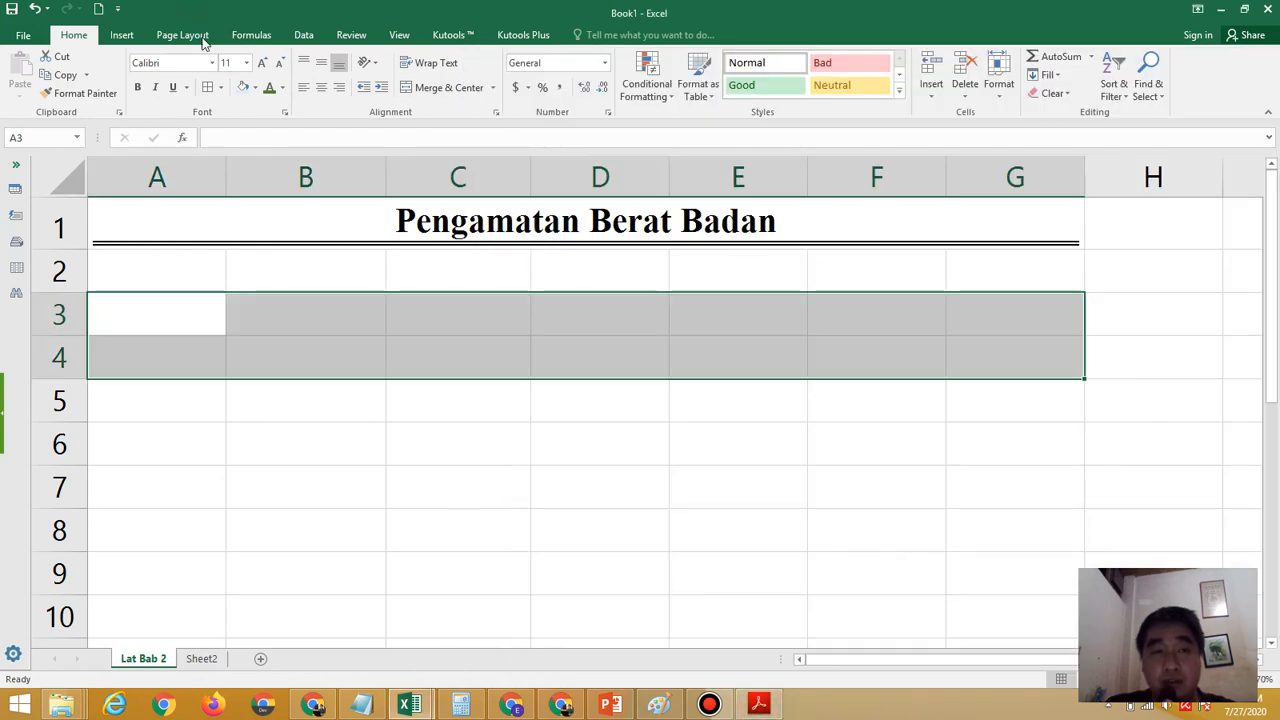
left_click(212, 62)
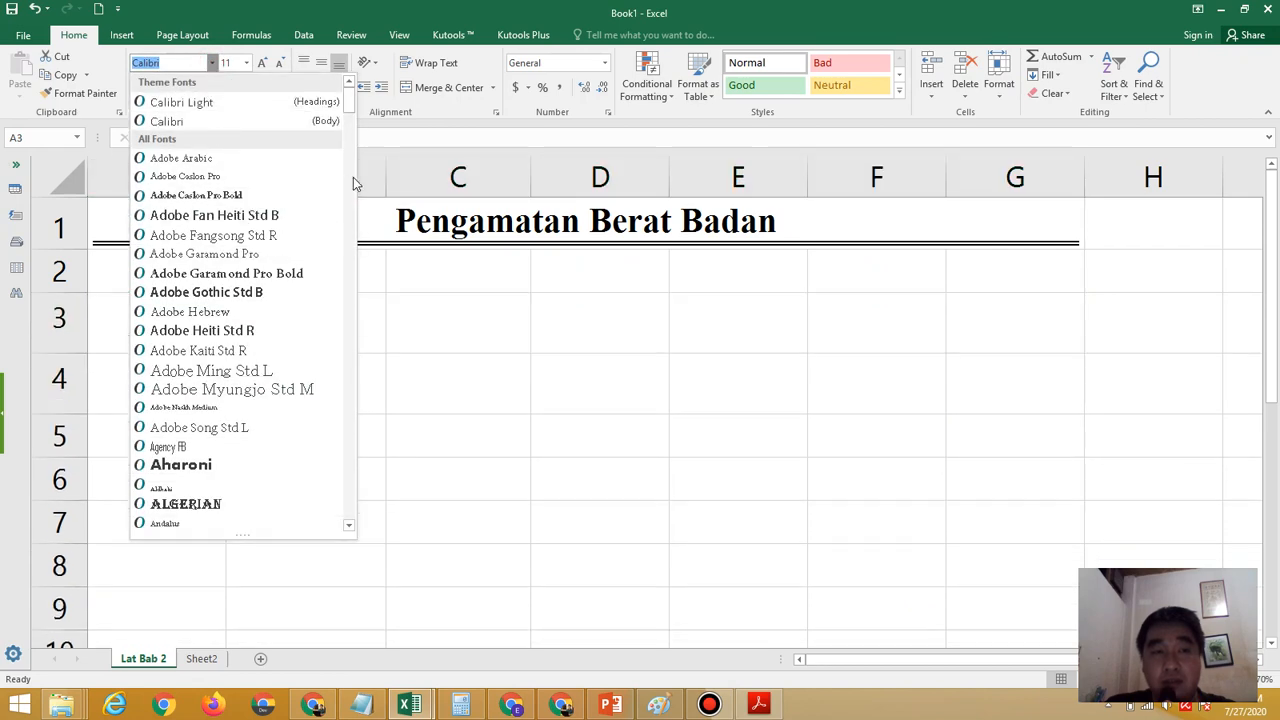
mouse_move(351, 101)
left_mouse_down()
mouse_move(351, 160)
mouse_move(349, 118)
left_mouse_up()
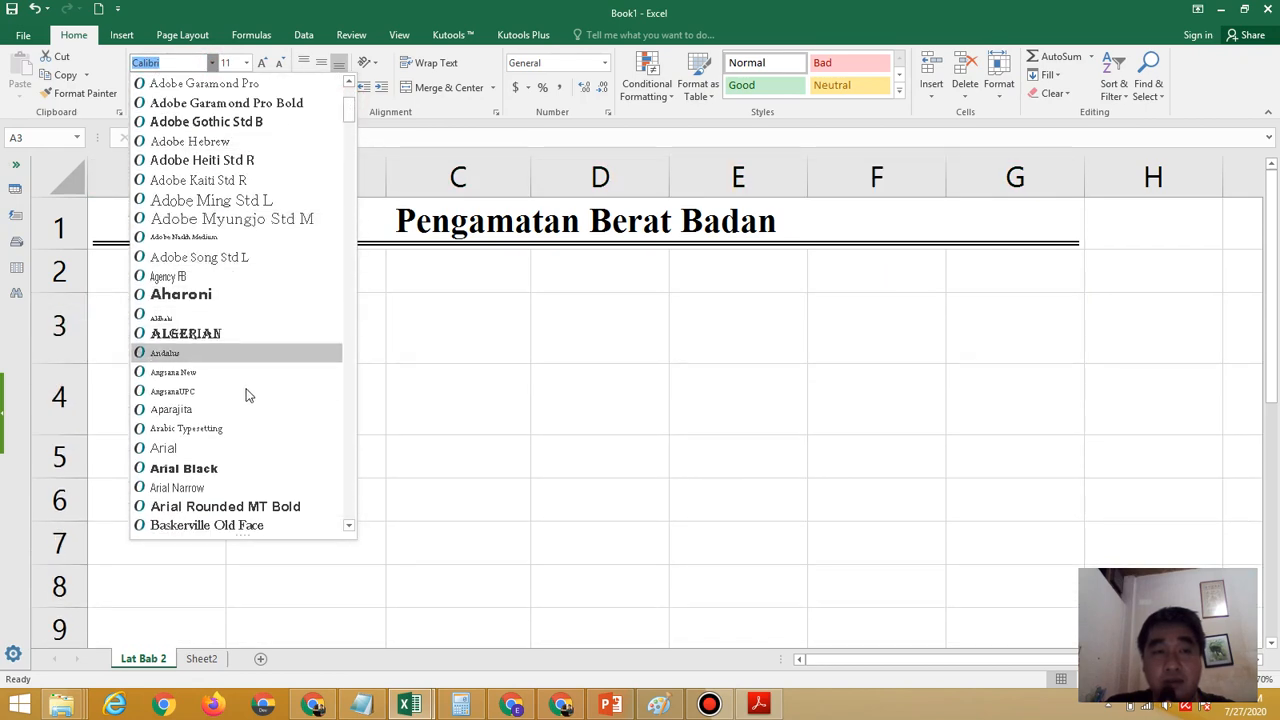
left_click(226, 452)
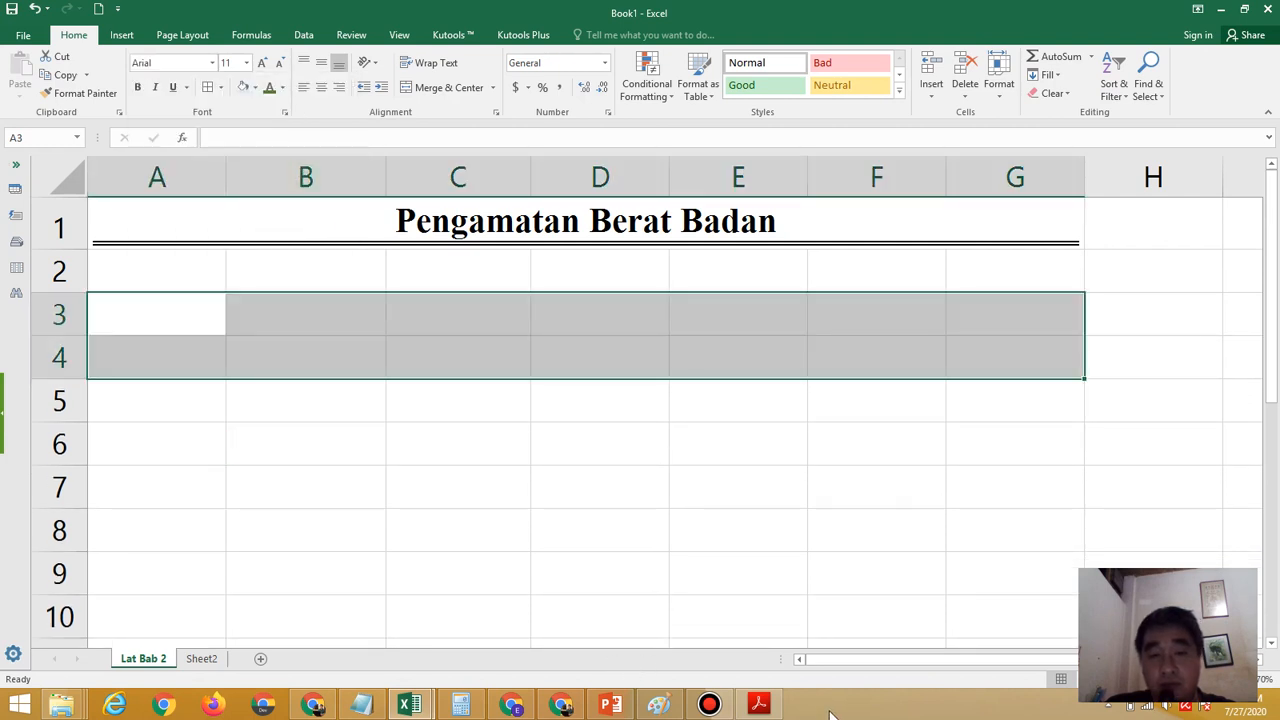
left_click(759, 705)
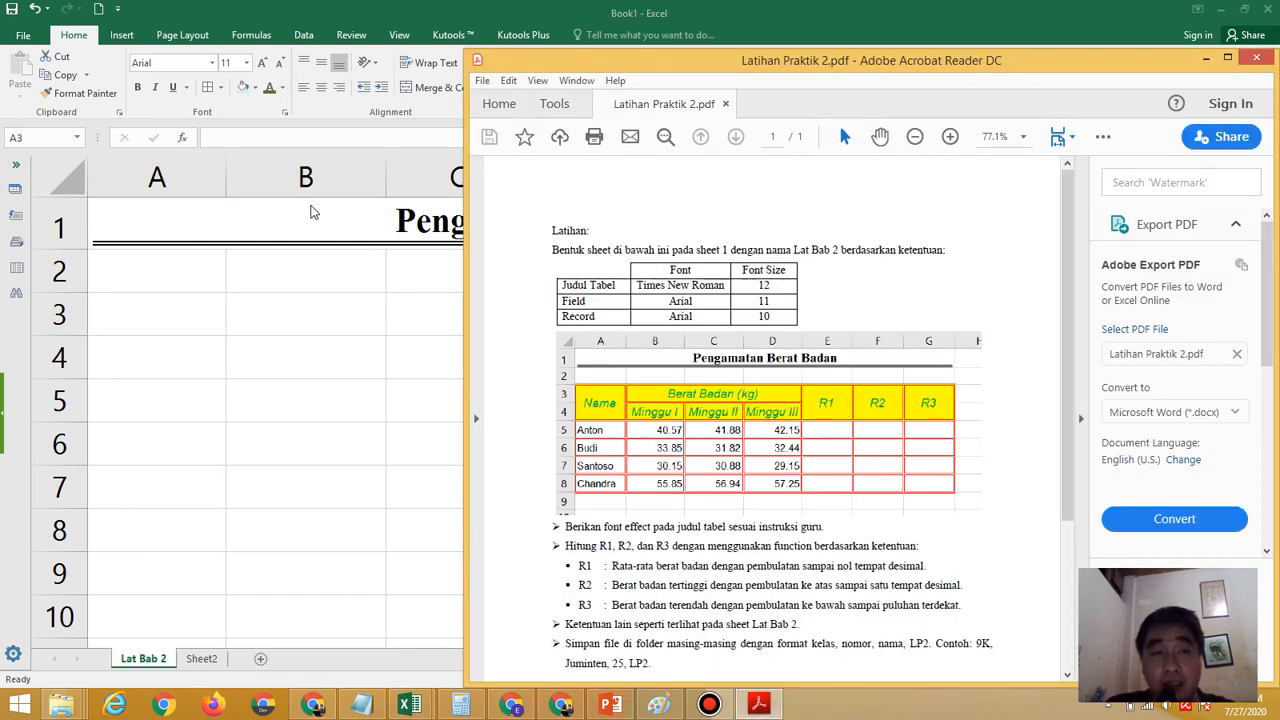
left_click(157, 91)
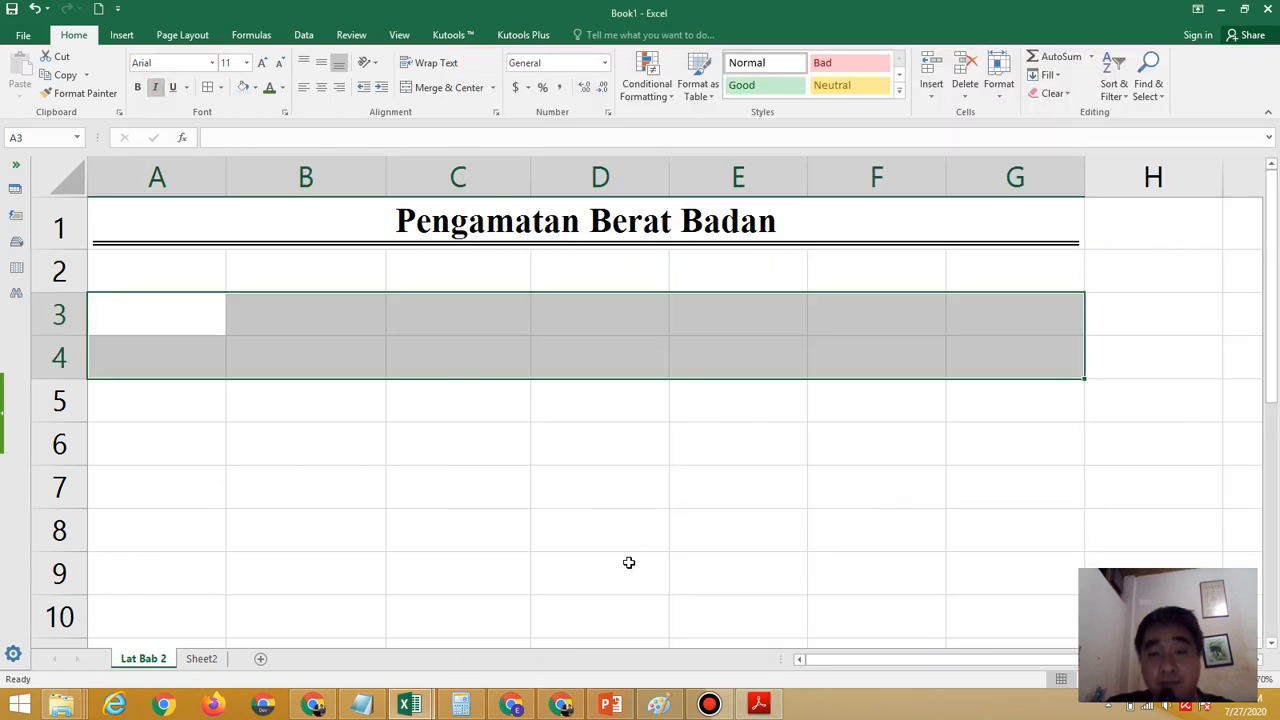
Merge and center cells A3:A4 with wrapped text and middle vertical alignment, and enter the header "Nama" in them
mouse_move(760, 705)
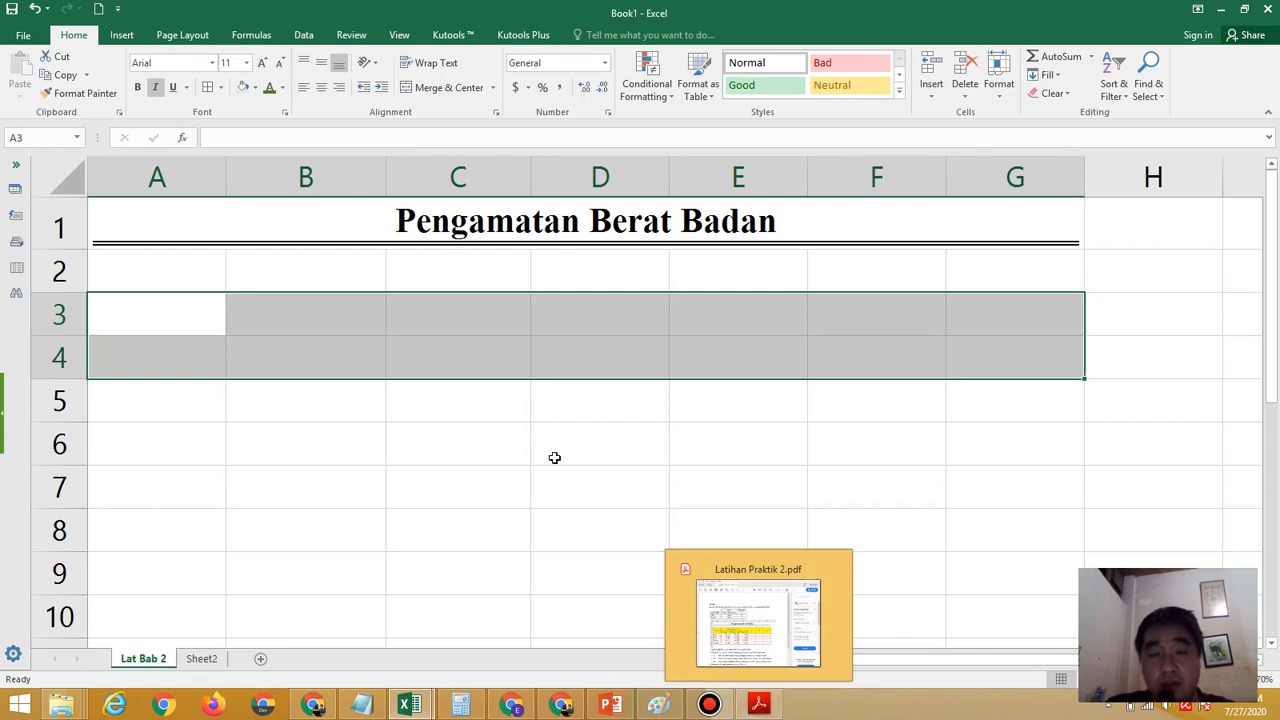
left_click(757, 703)
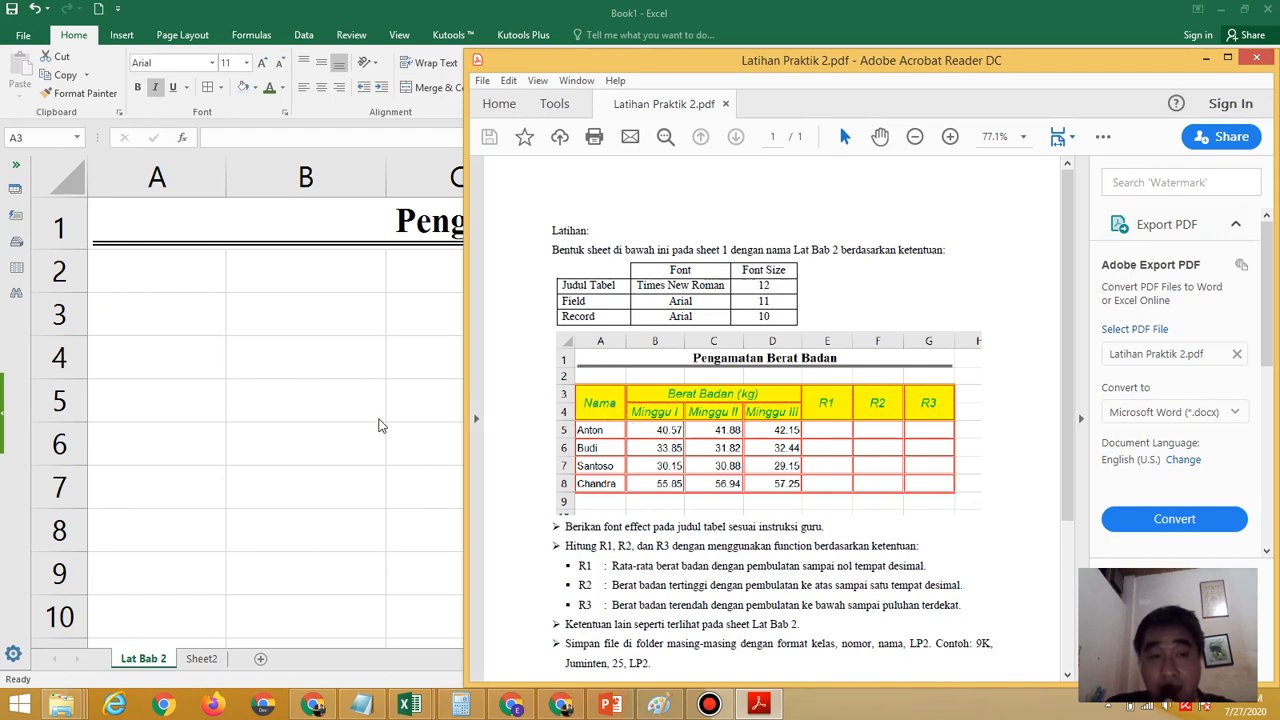
left_click(175, 318)
left_click_drag(175, 318, 177, 351)
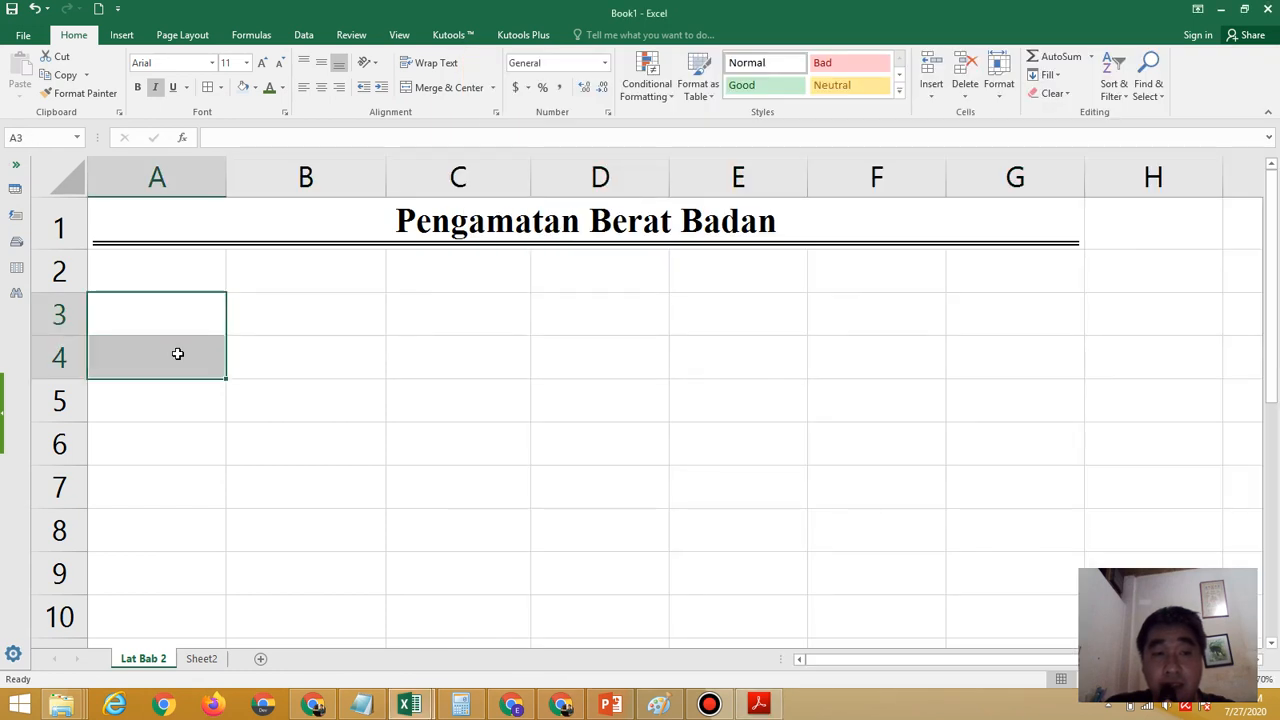
left_click(464, 88)
left_click(445, 65)
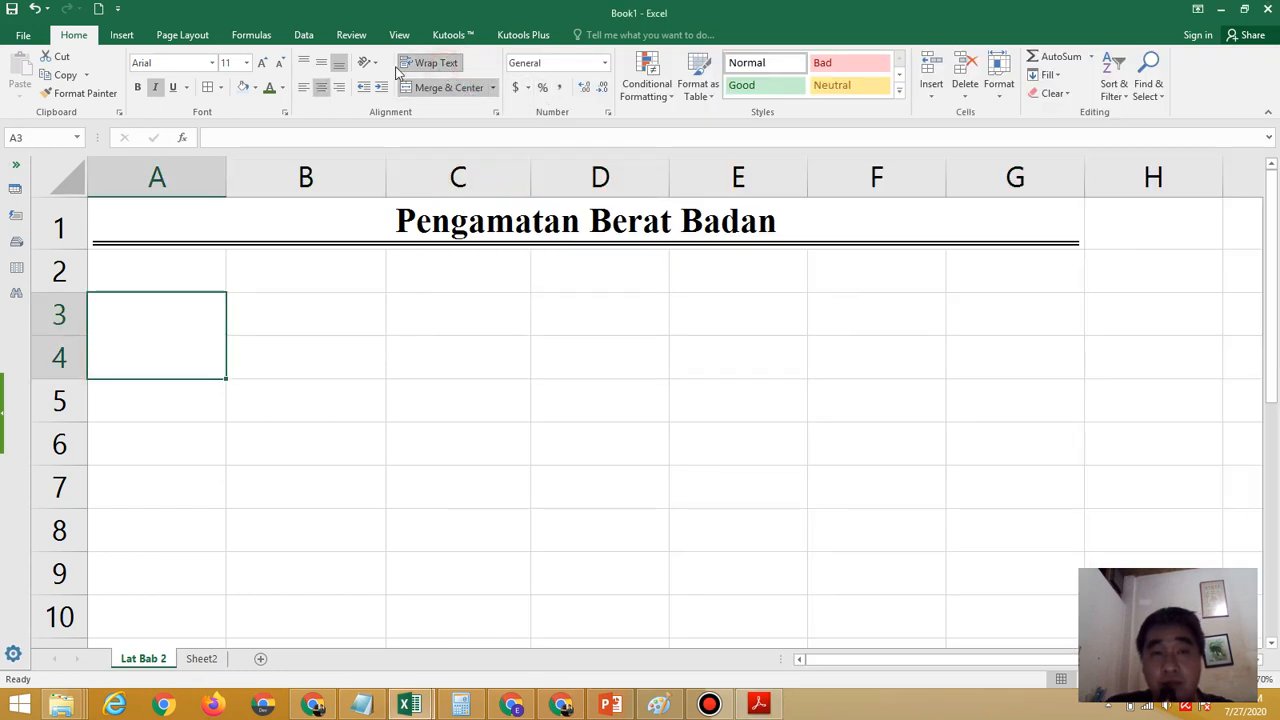
left_click(322, 63)
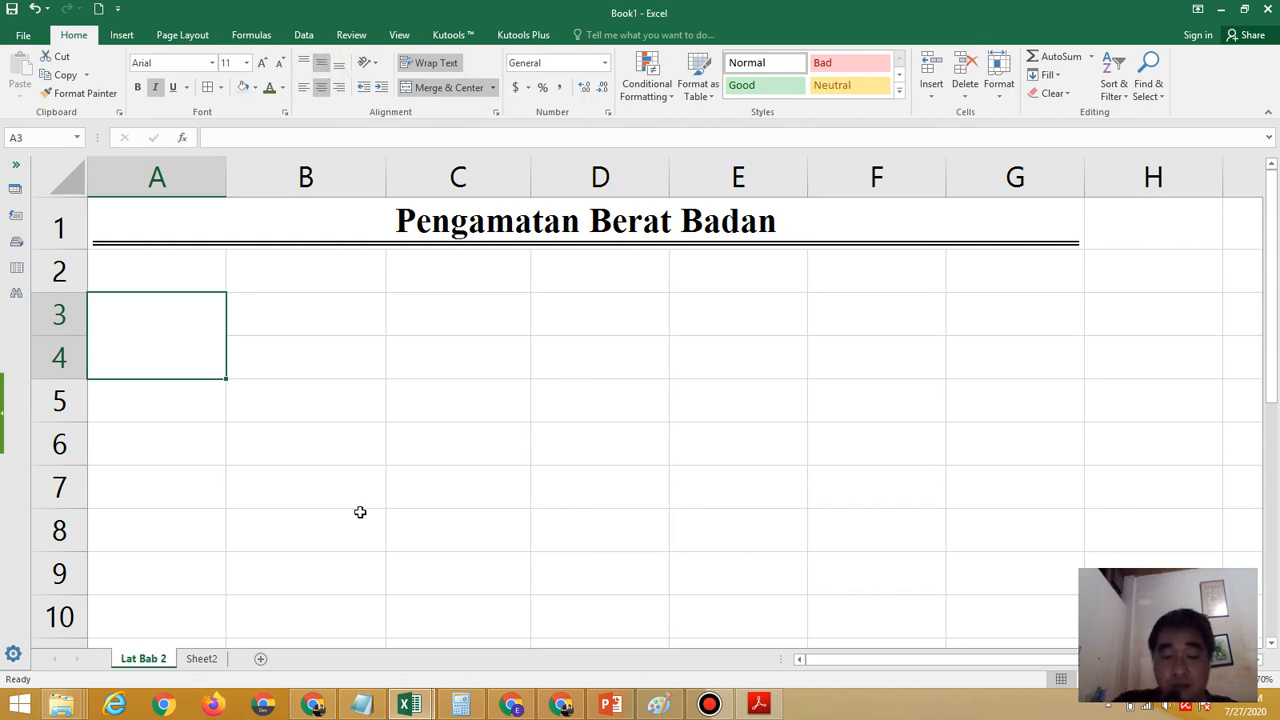
type("Nama")
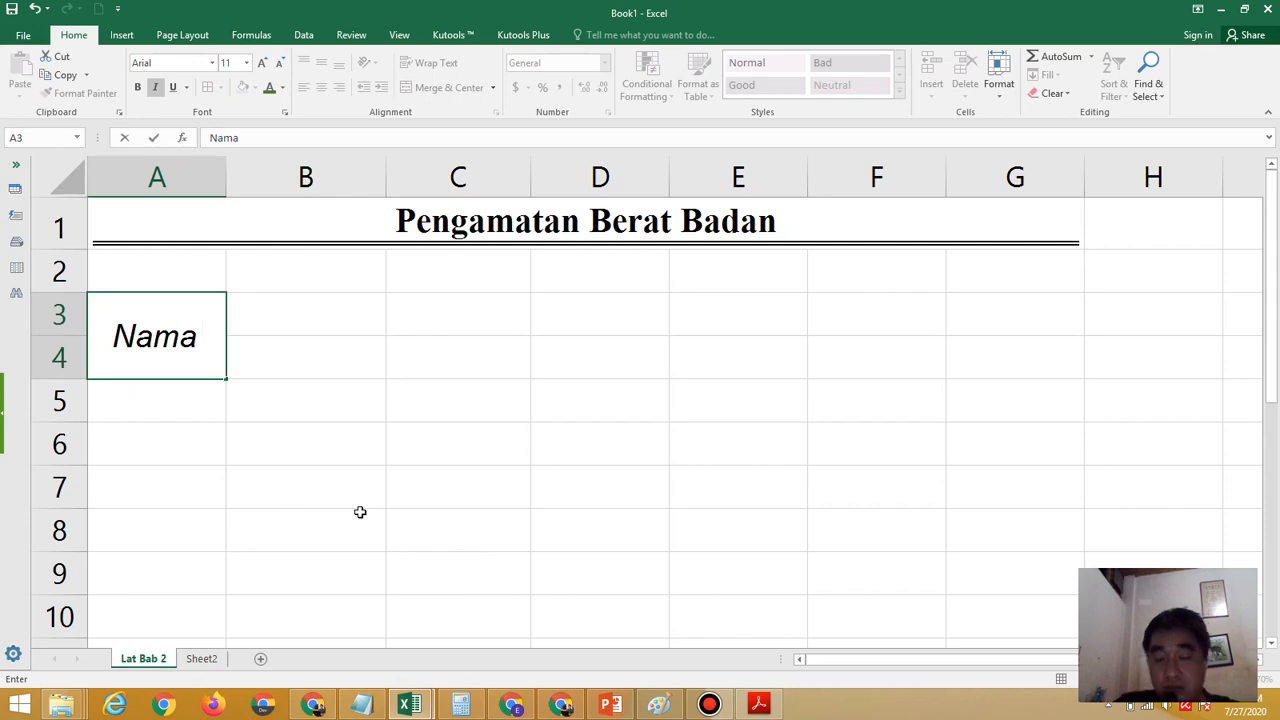
key("Tab")
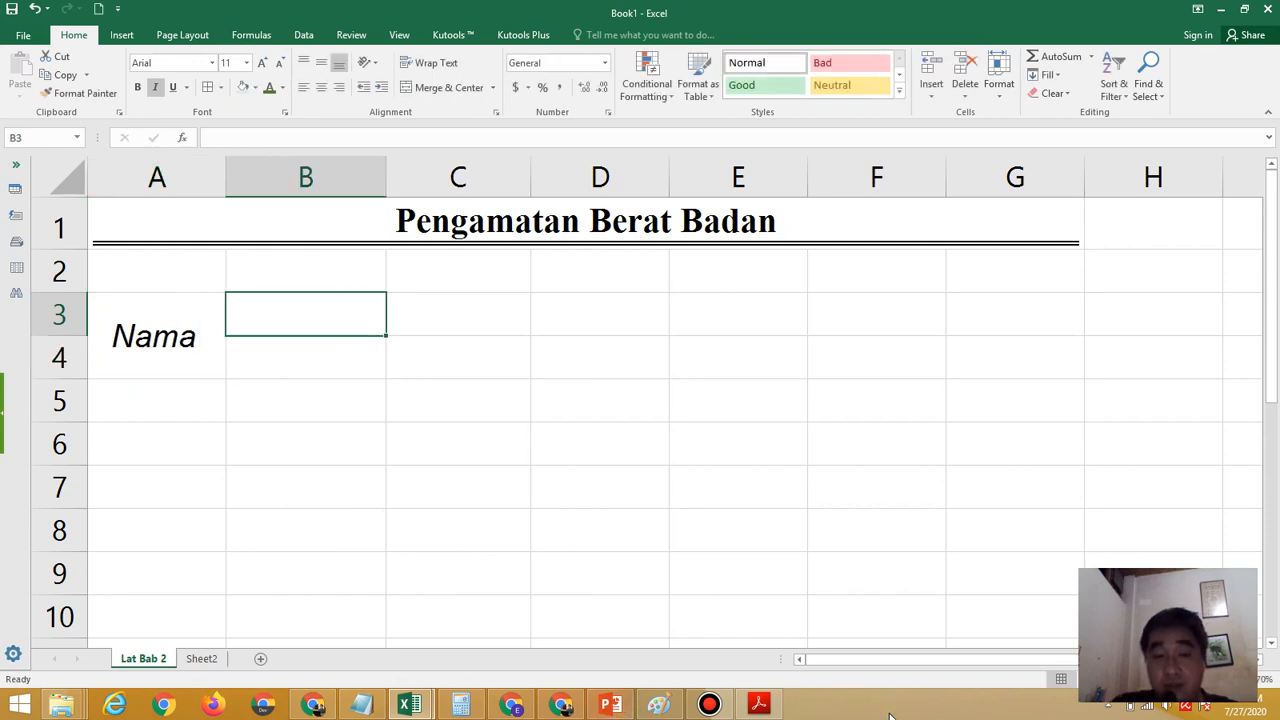
Check the header layout in the exercise PDF, and merge and center cells B3:D3 with wrapped text and middle vertical alignment
left_click(758, 705)
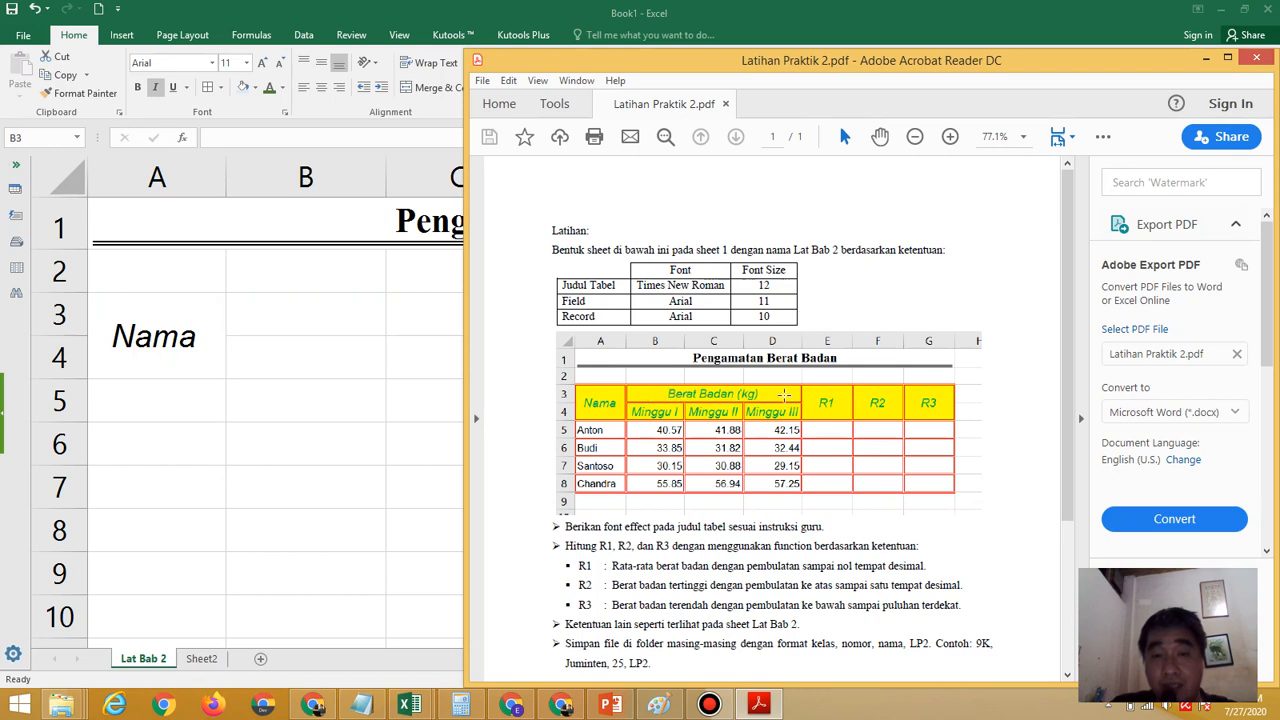
left_click(328, 325)
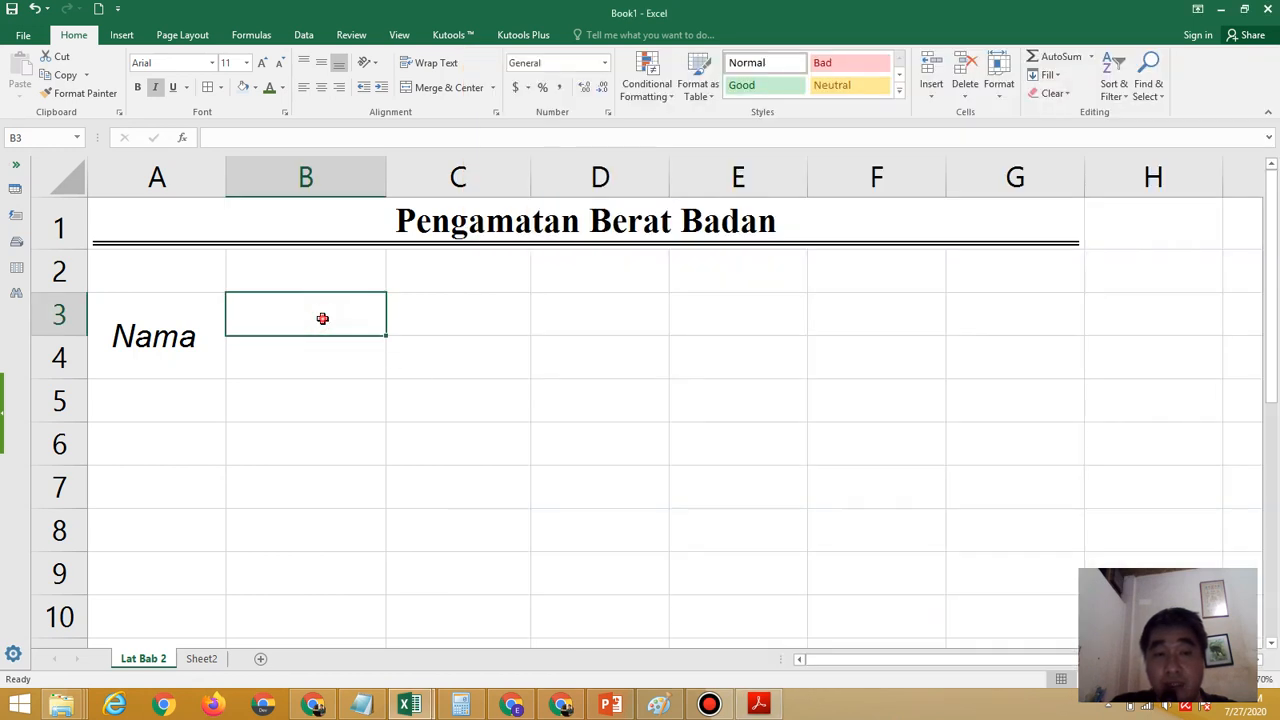
left_click_drag(322, 318, 557, 315)
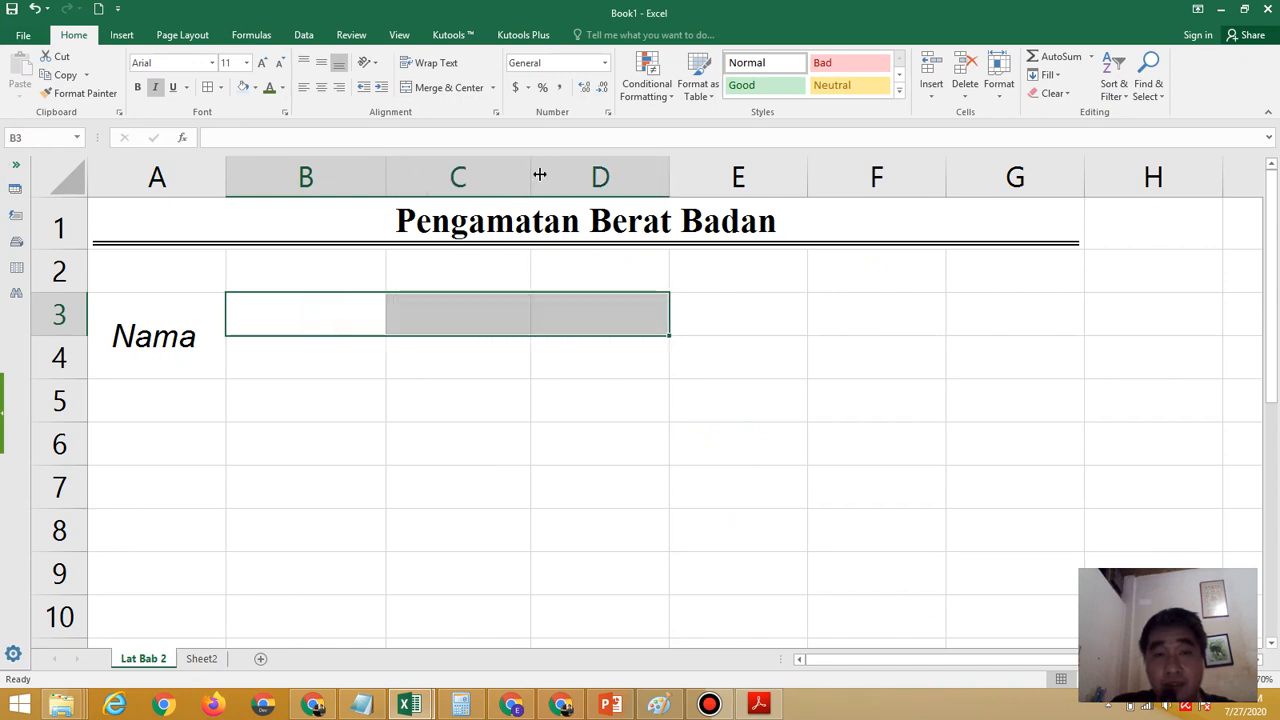
left_click(450, 89)
left_click(440, 63)
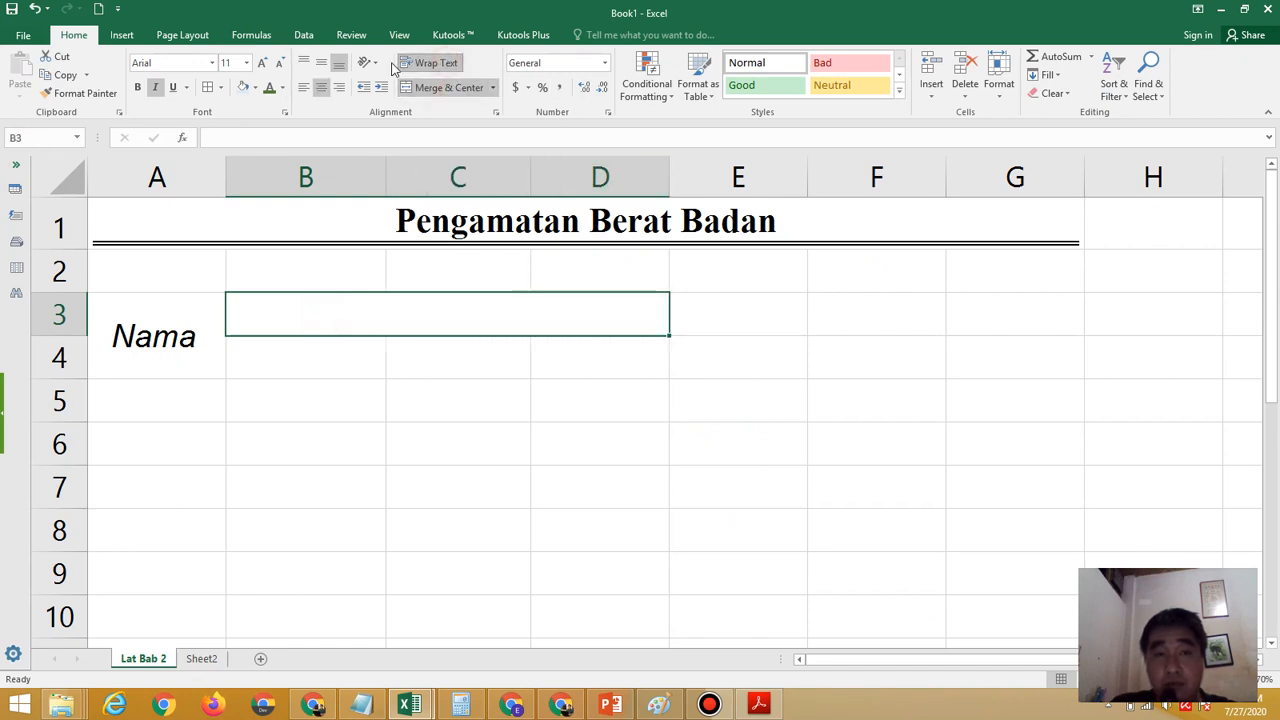
left_click(321, 62)
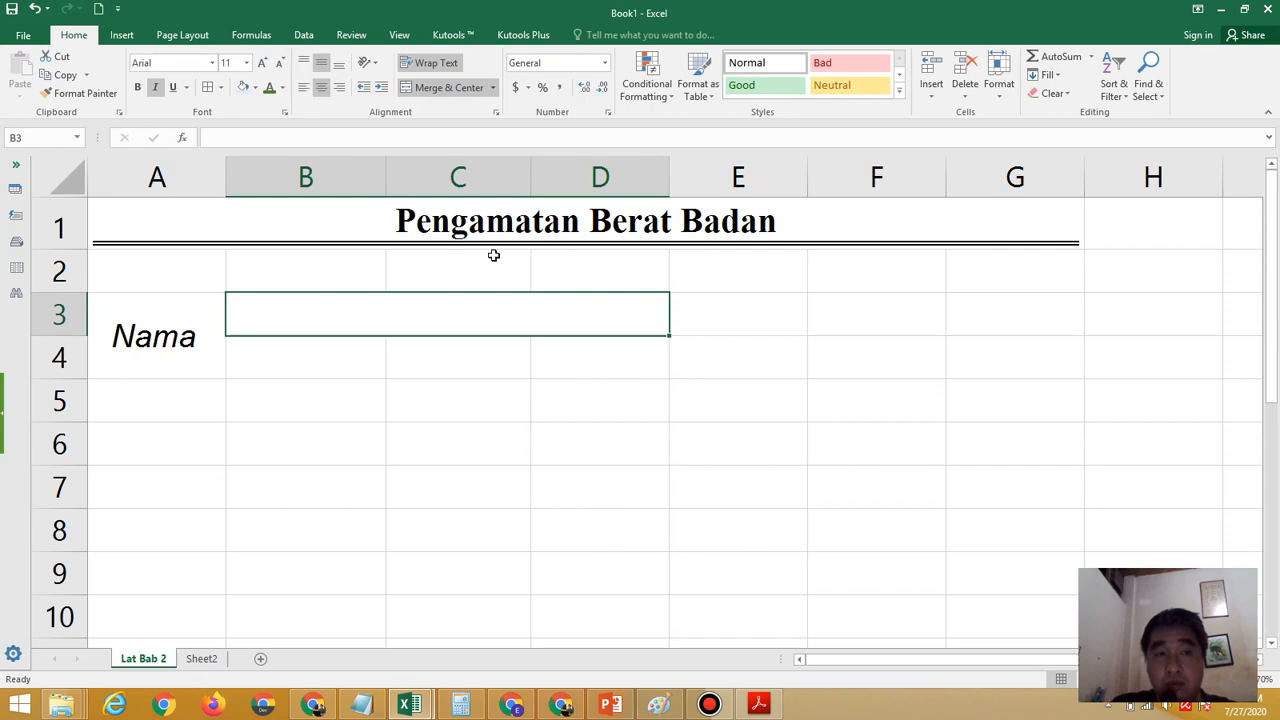
Enter the header "Berat Badan (kg)" in the merged cells B3:D3
type("B")
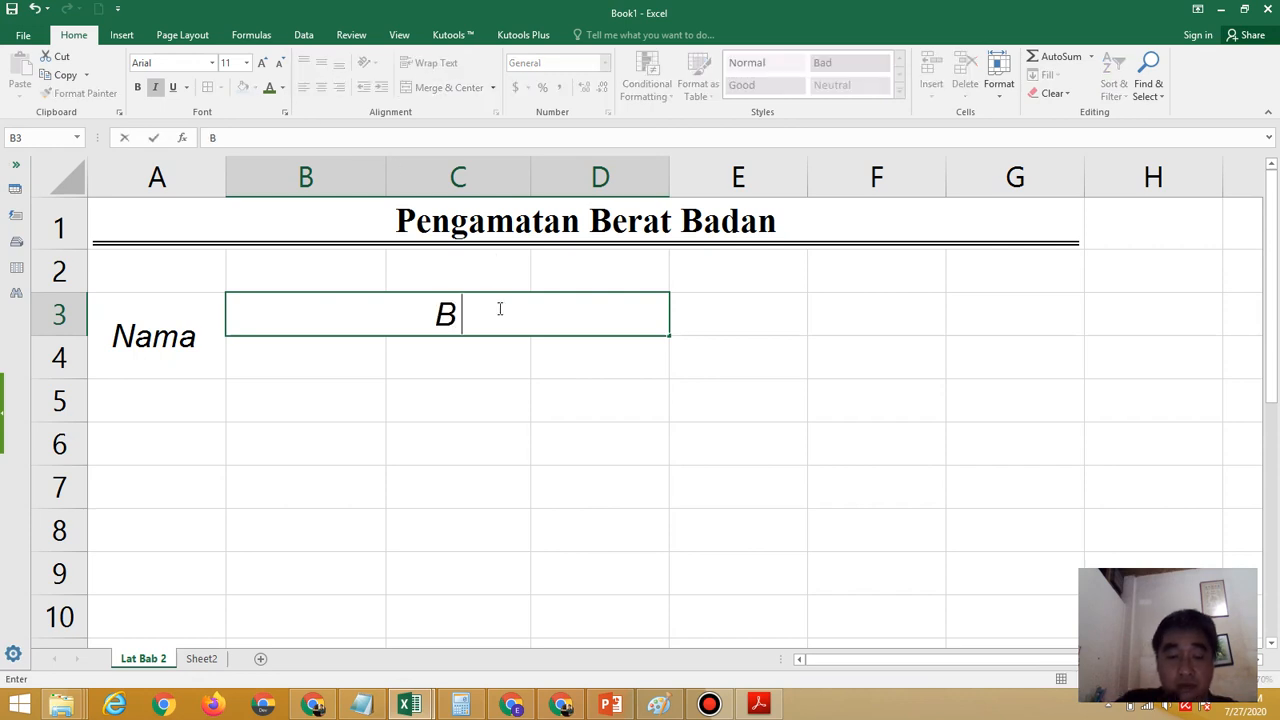
type("erat")
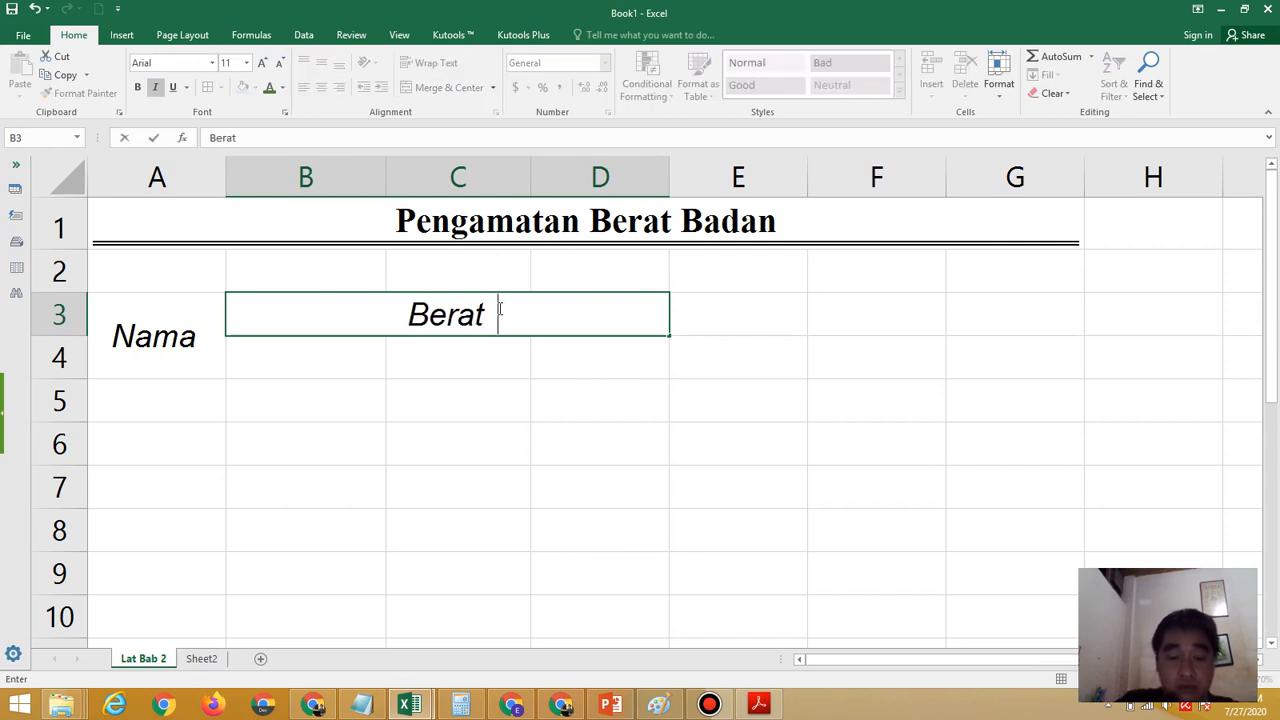
type(" Bada")
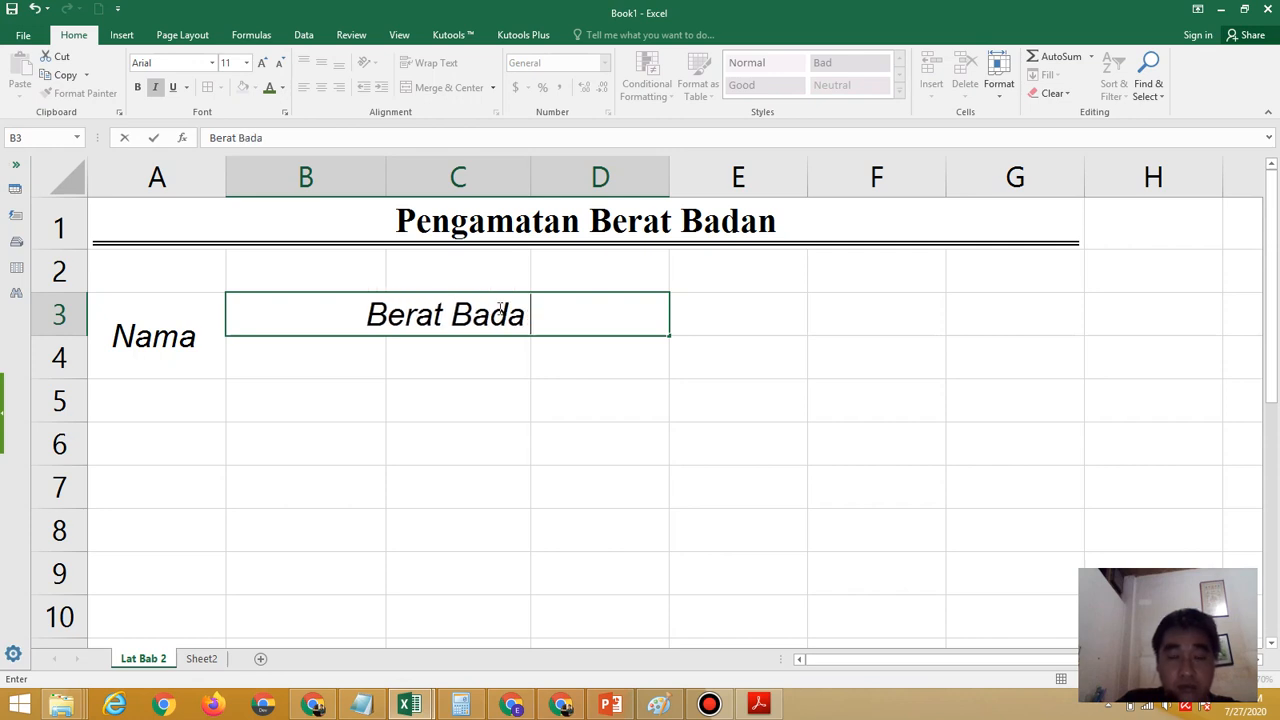
type("n (kb")
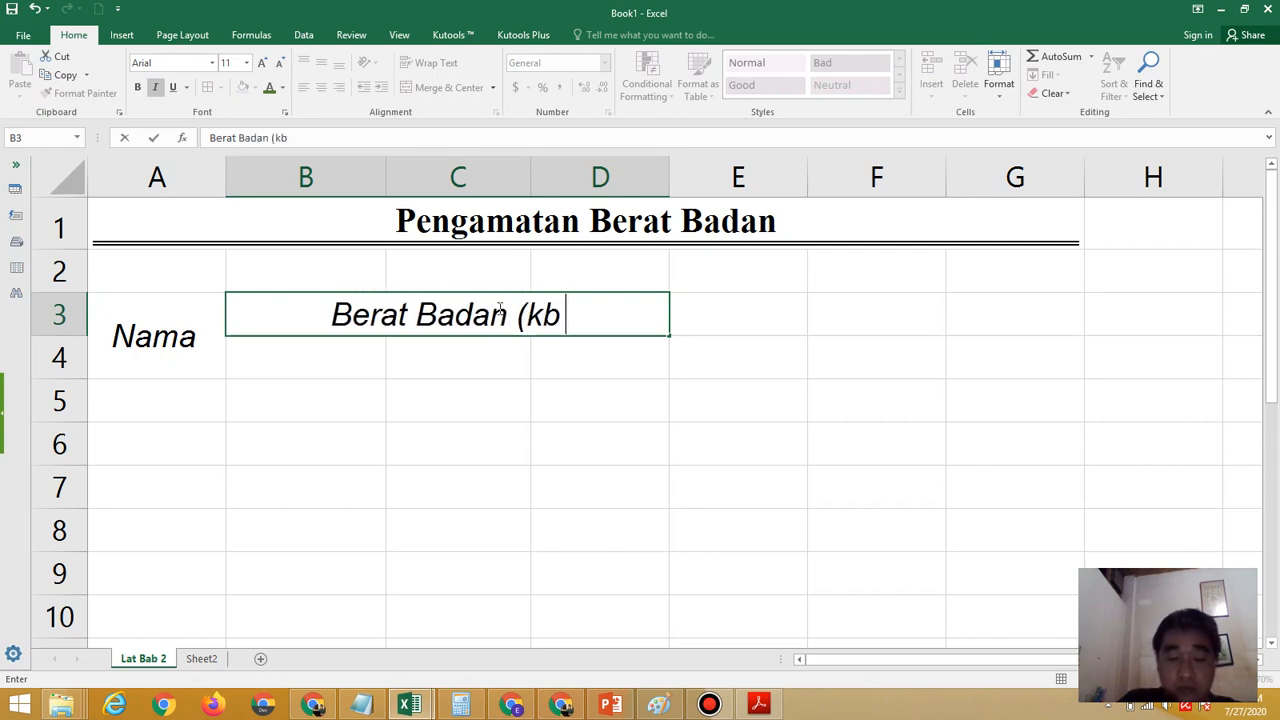
key("BackSpace")
type("g)")
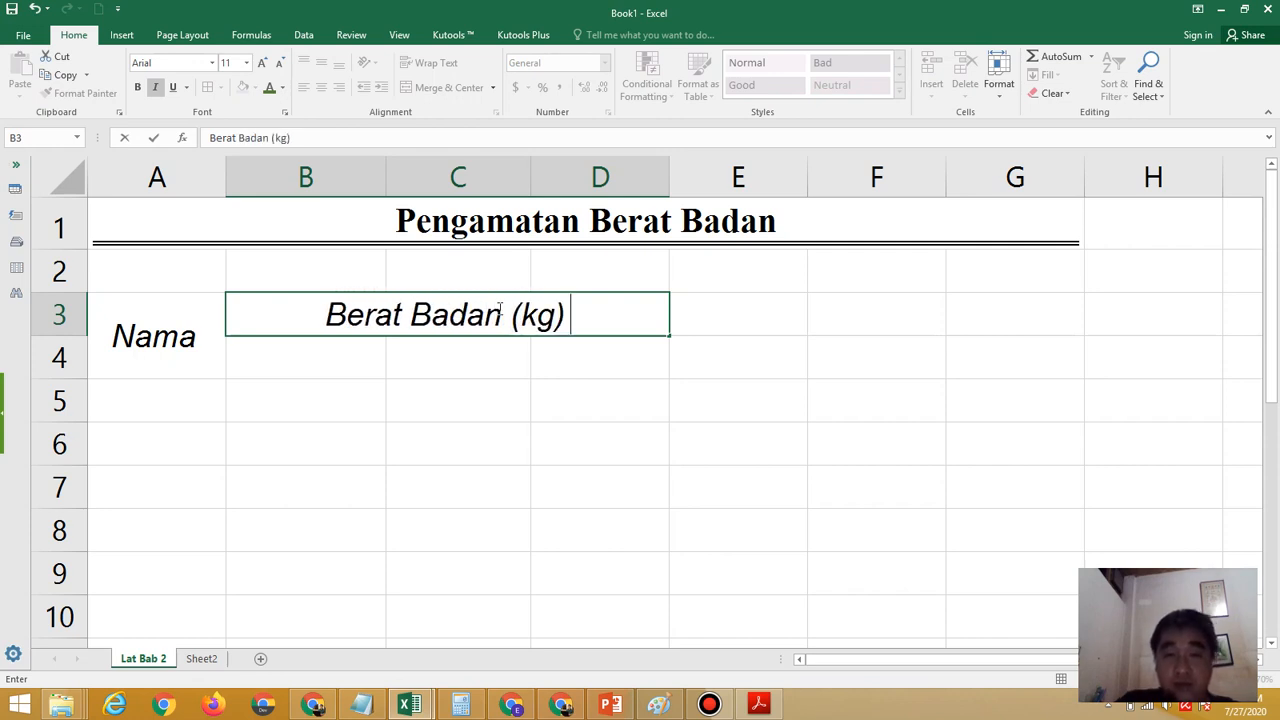
left_click(609, 430)
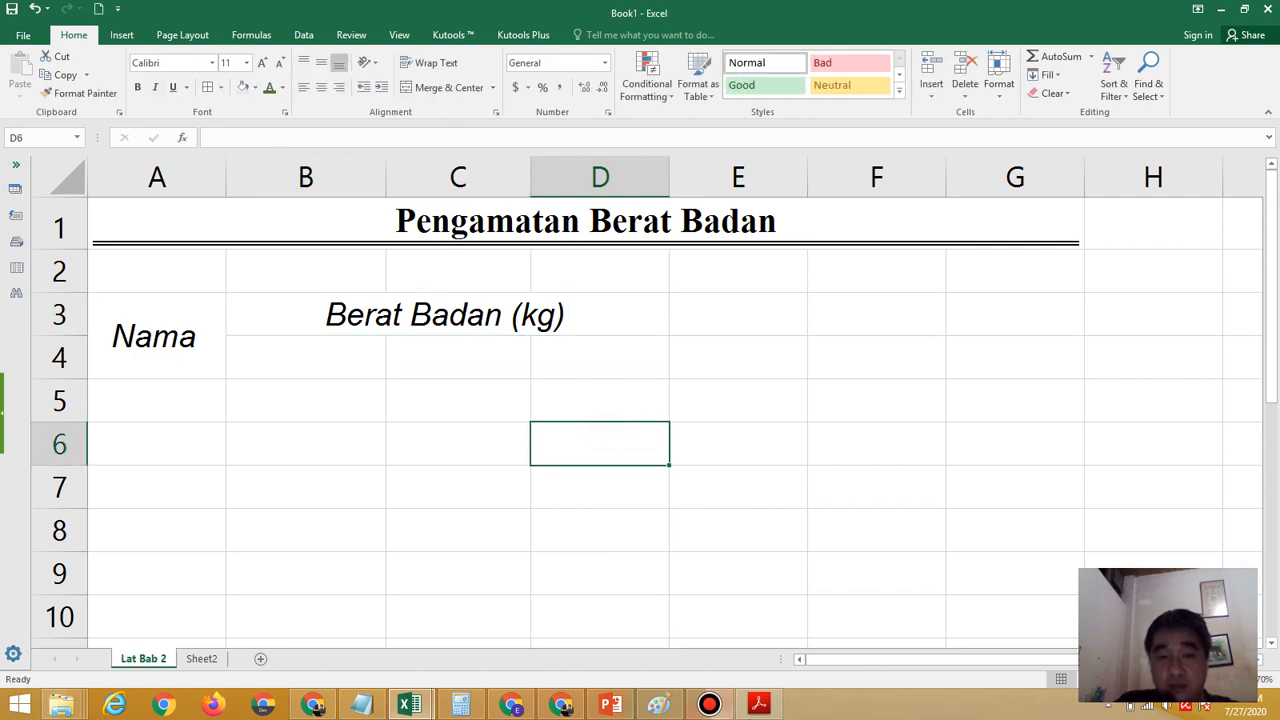
Check the week subheaders in the exercise PDF and center cells B4:D4 horizontally
left_click(758, 705)
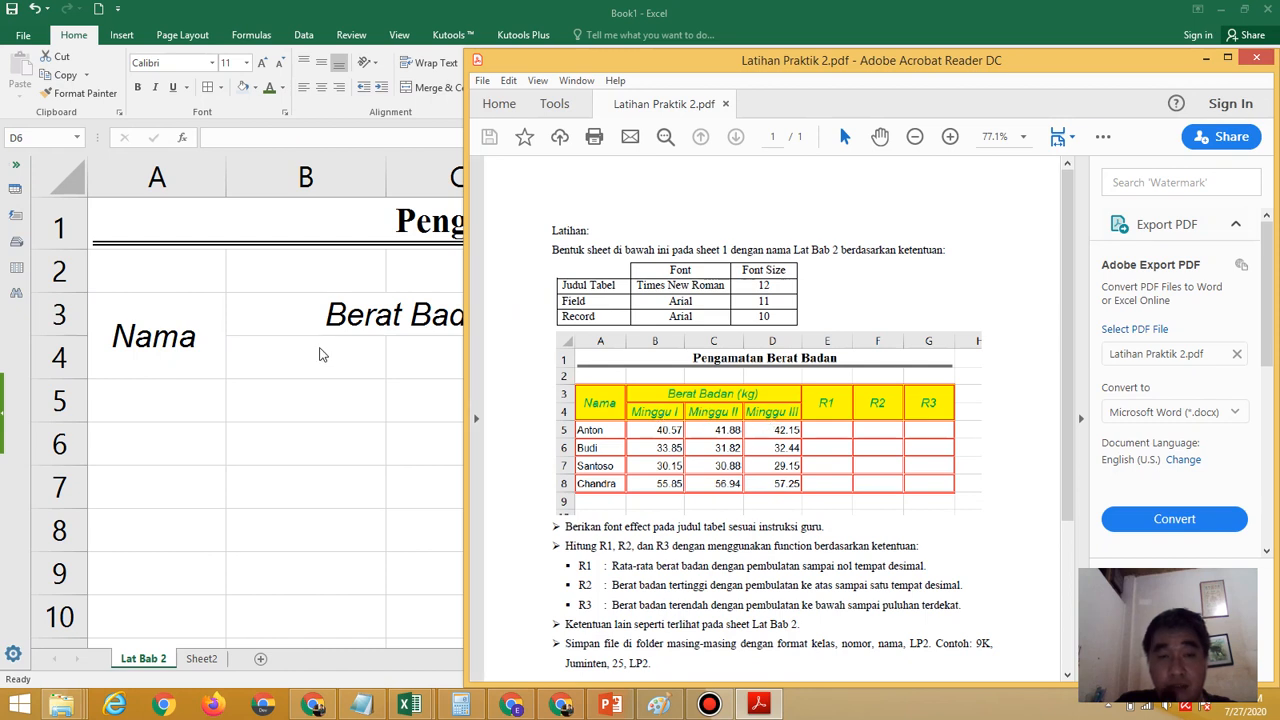
left_click(319, 347)
left_click_drag(319, 347, 586, 349)
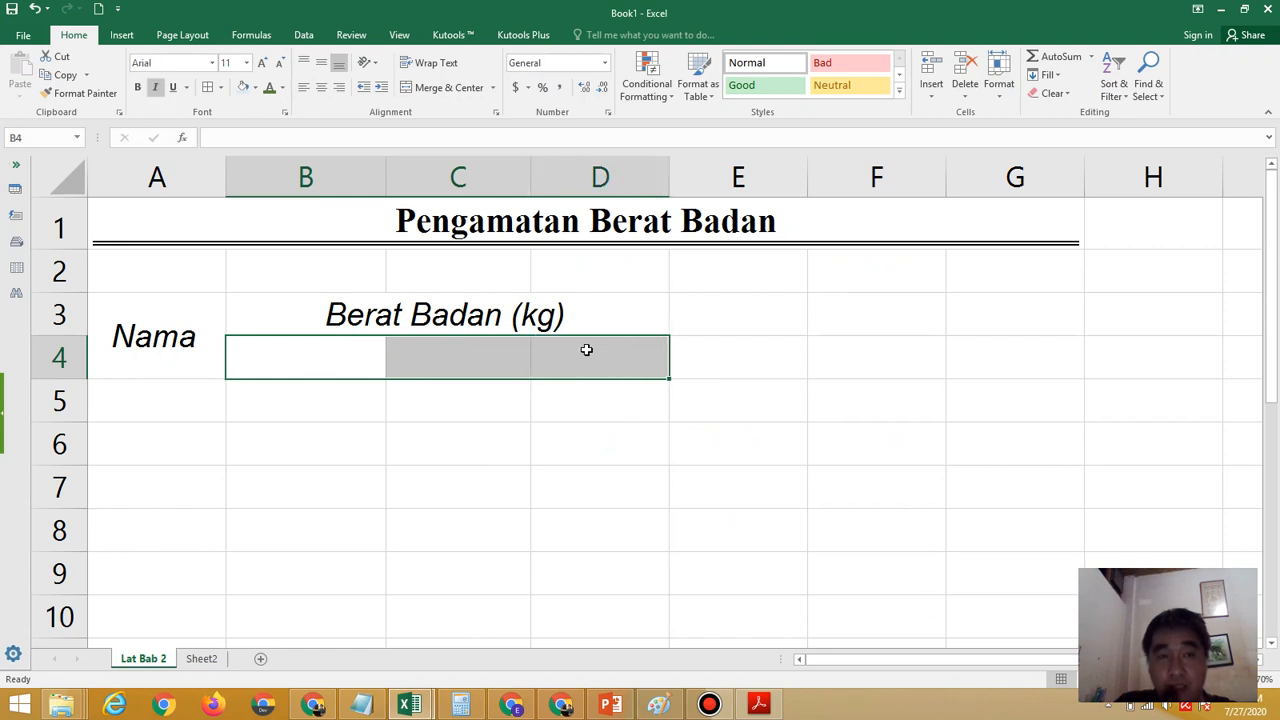
left_click(321, 87)
Enter the subheaders "Minggu I", "Minggu II" and "Minggu III" in B4:D4, and widen column D slightly to fit its text
left_click(349, 348)
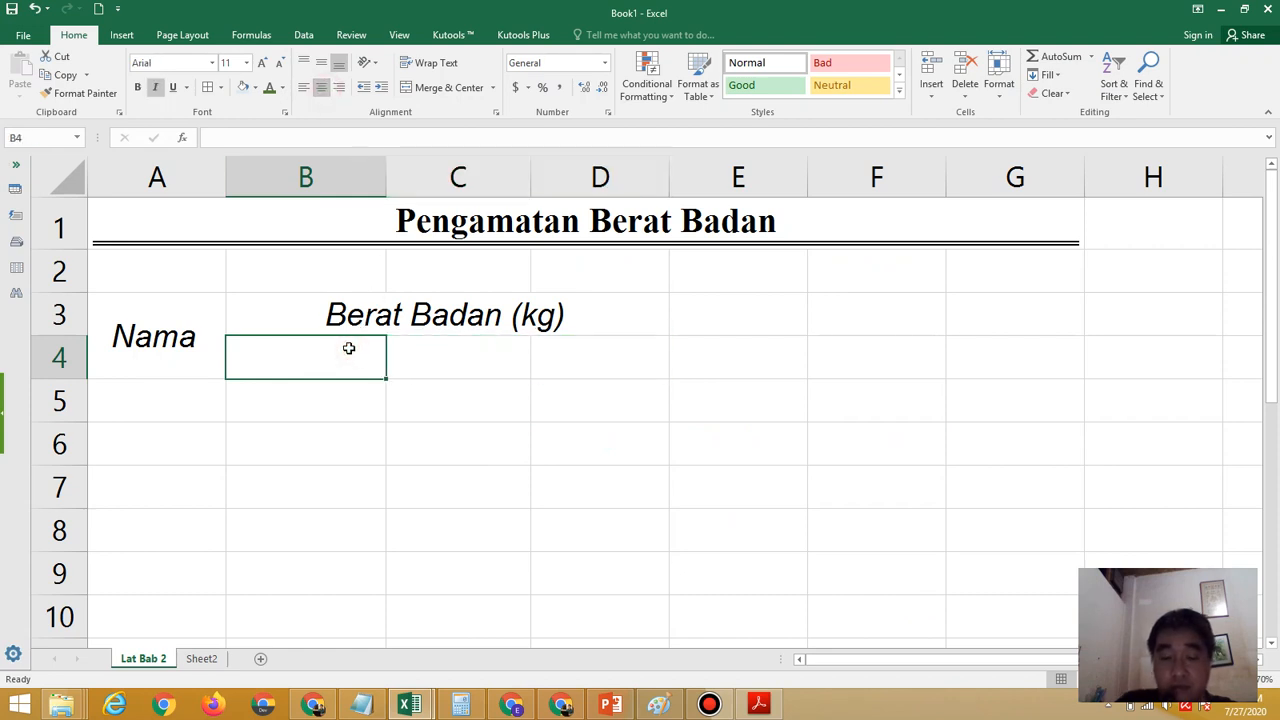
type("Minggu I")
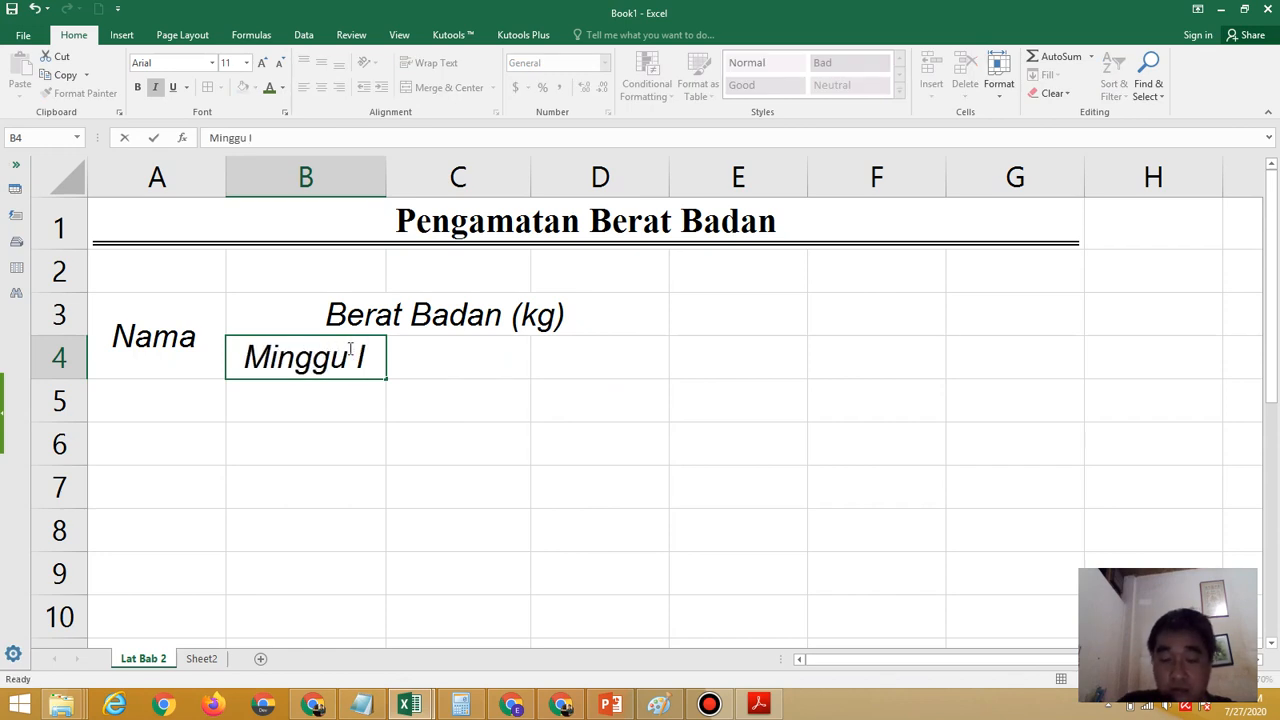
key("Tab")
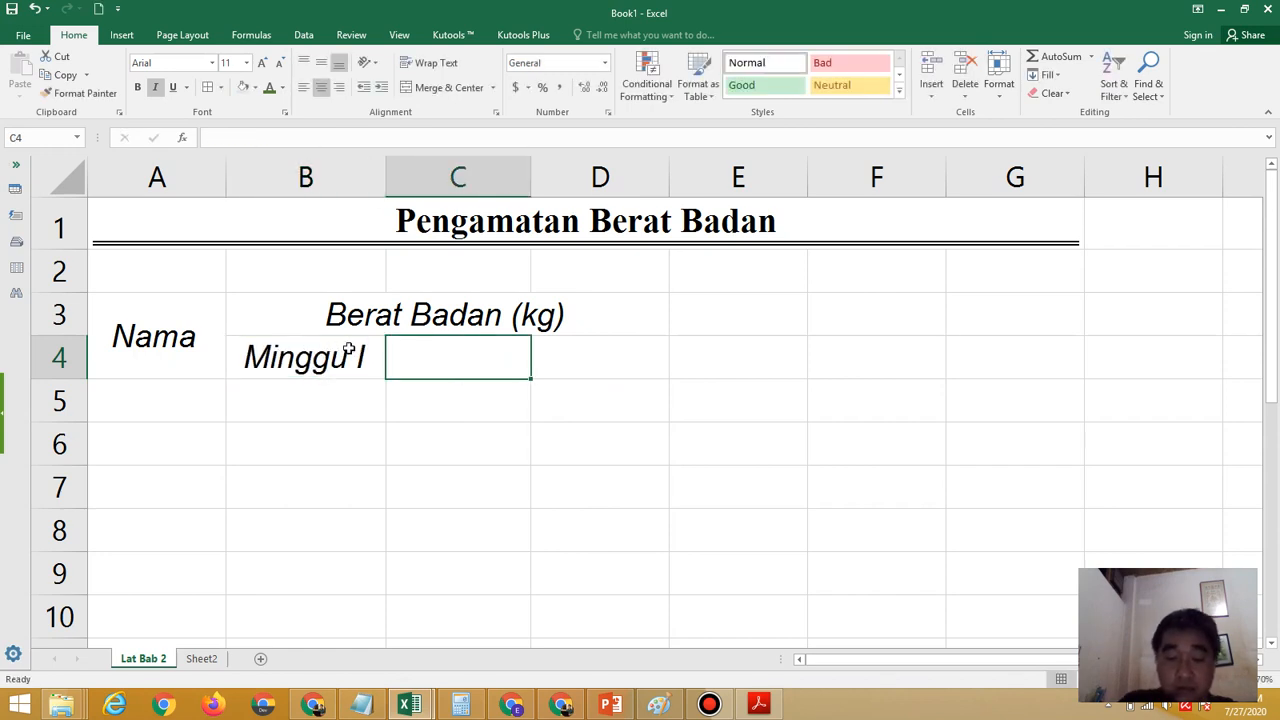
type("Minggu ")
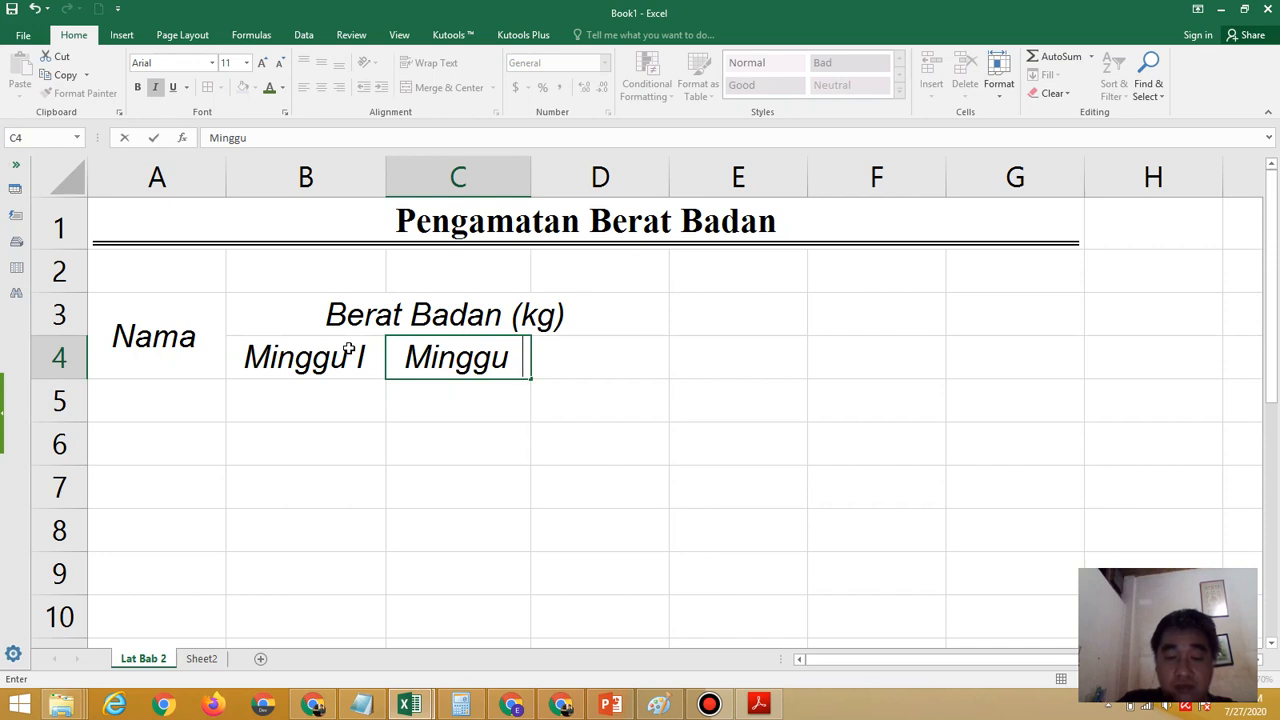
type("II")
key("Tab")
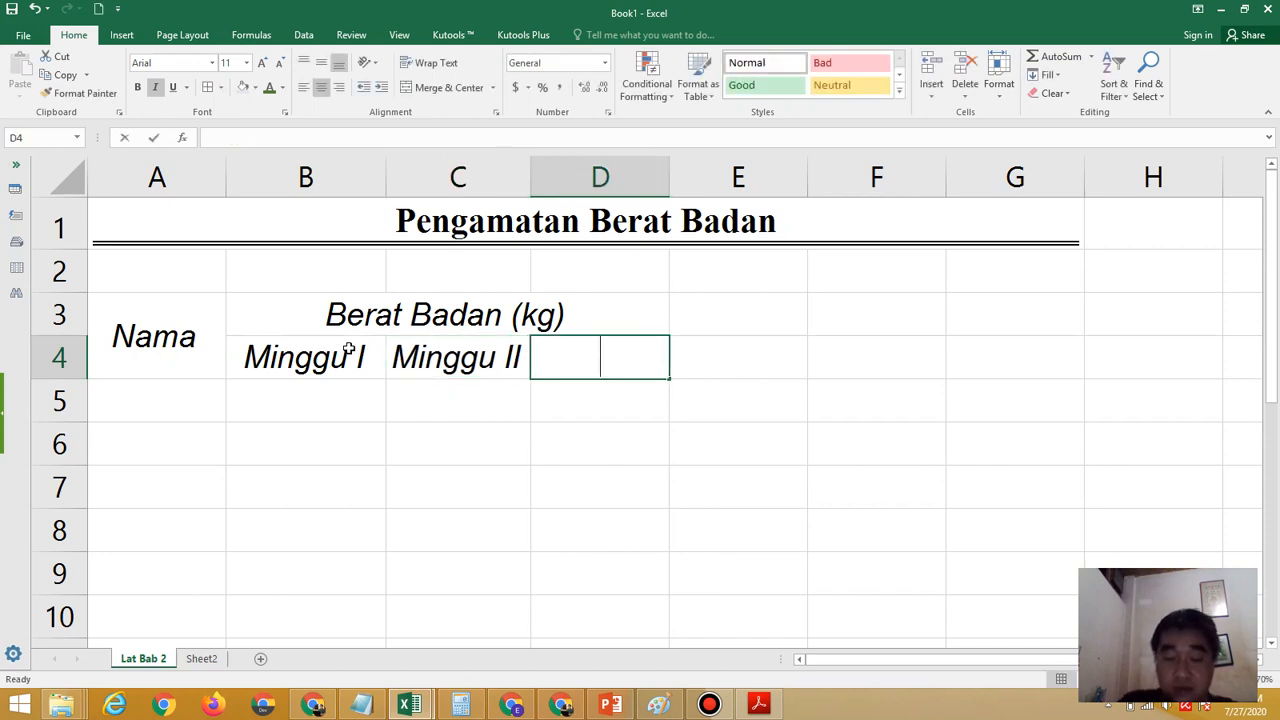
type("Minggu ")
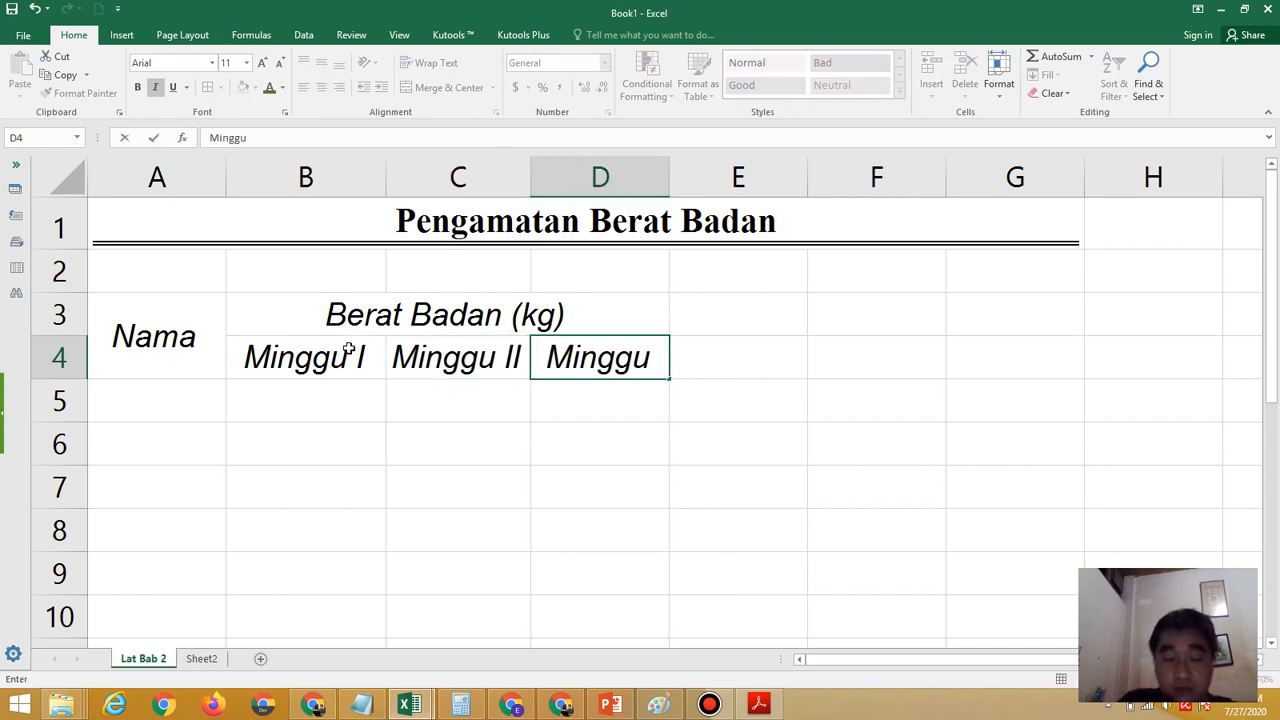
type("III")
key("Tab")
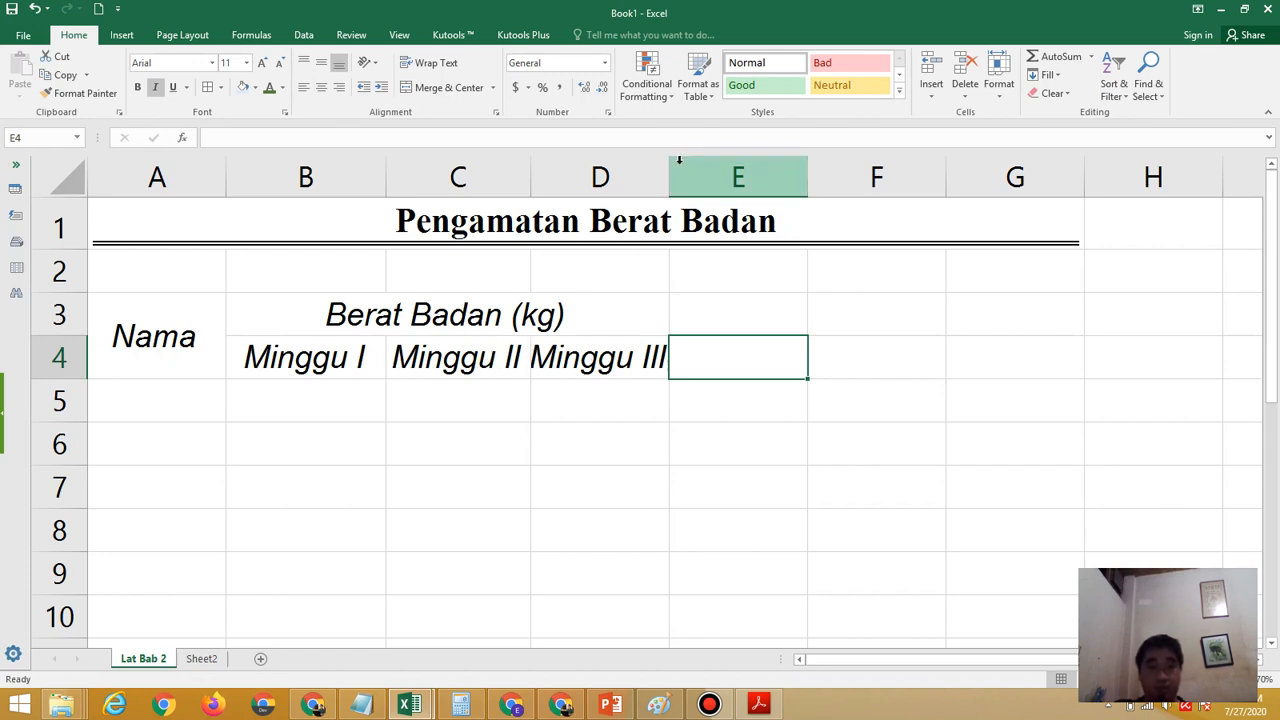
left_click_drag(669, 169, 678, 171)
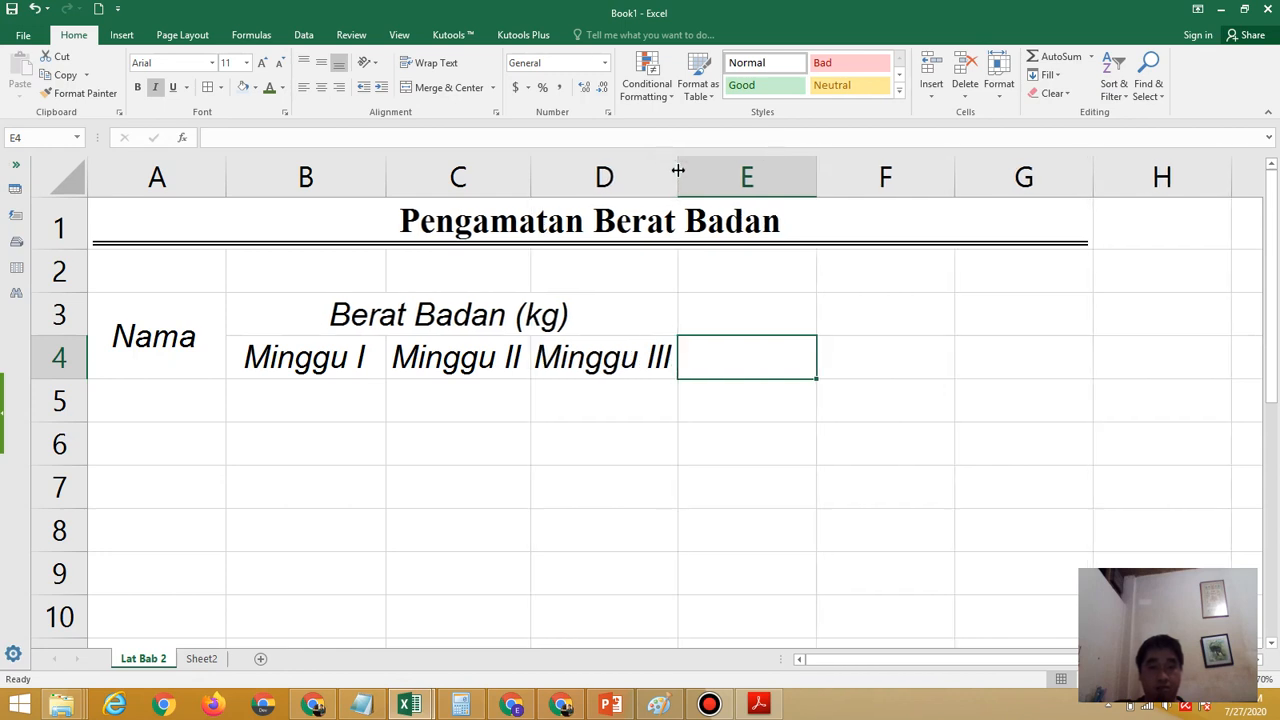
Following the exercise PDF, merge and center E3:E4 with wrapped text and middle vertical alignment, and enter the header "R1"
left_click(763, 320)
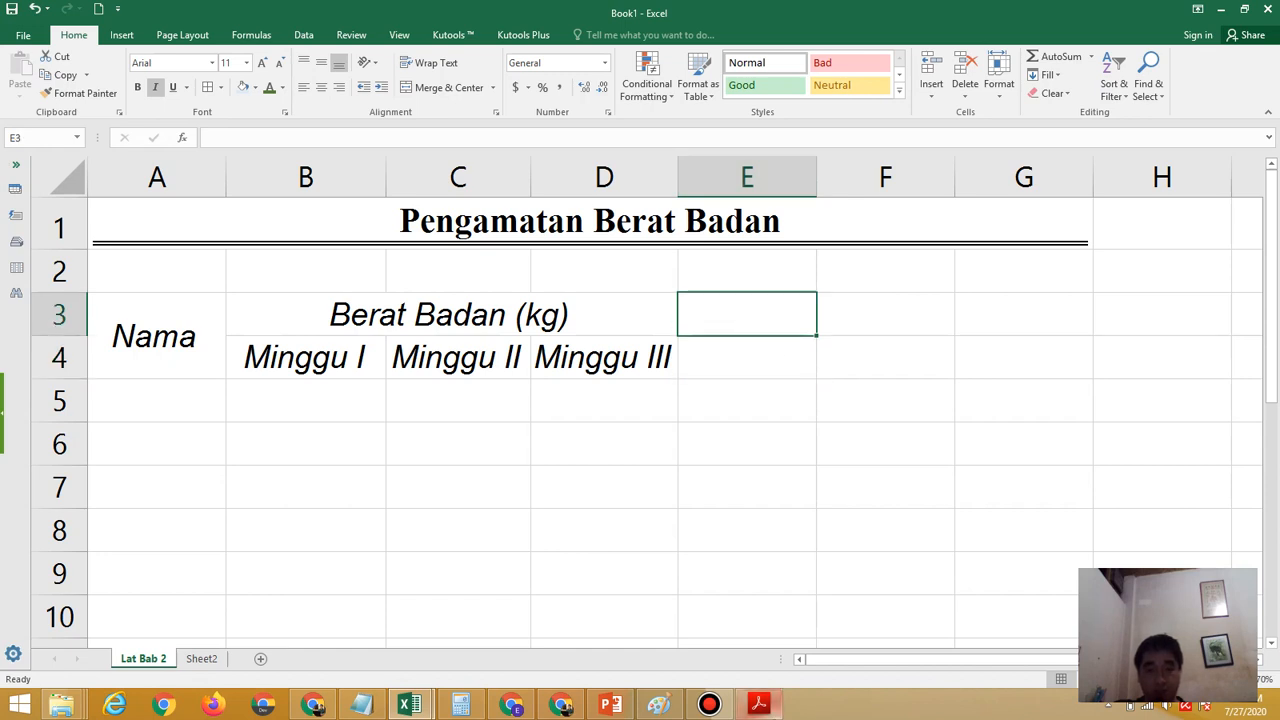
left_click(759, 705)
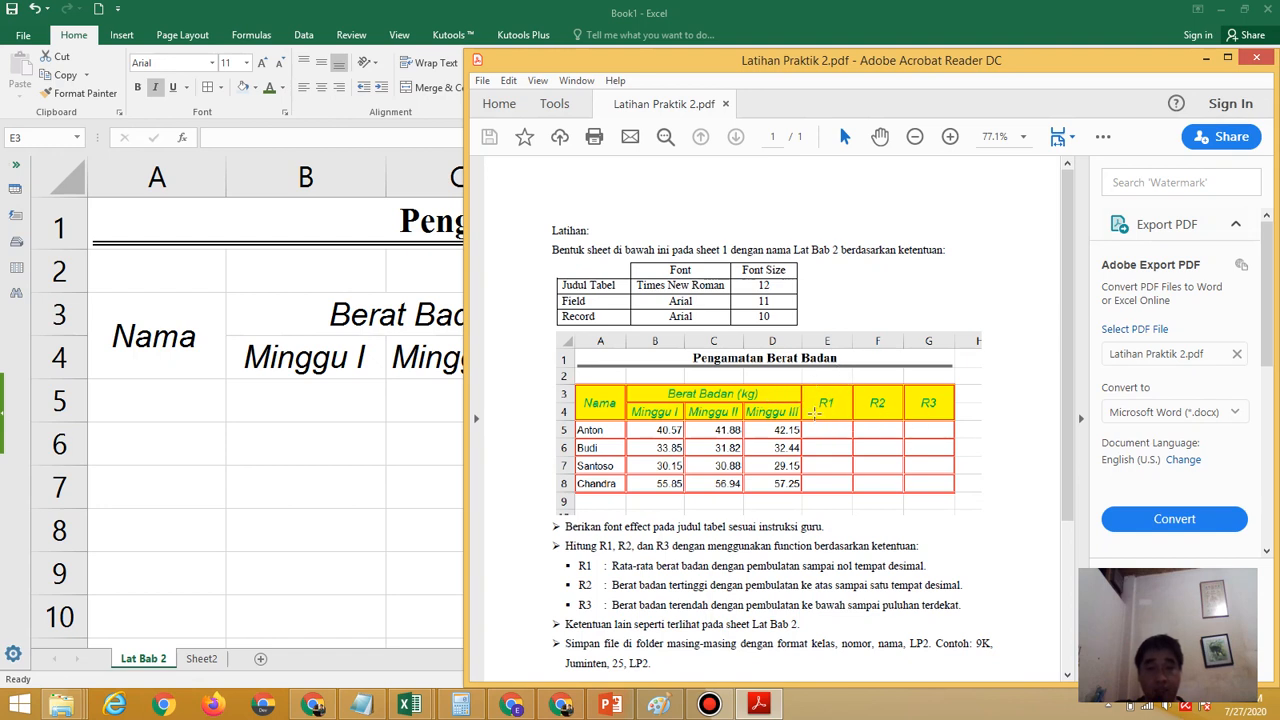
left_click(370, 560)
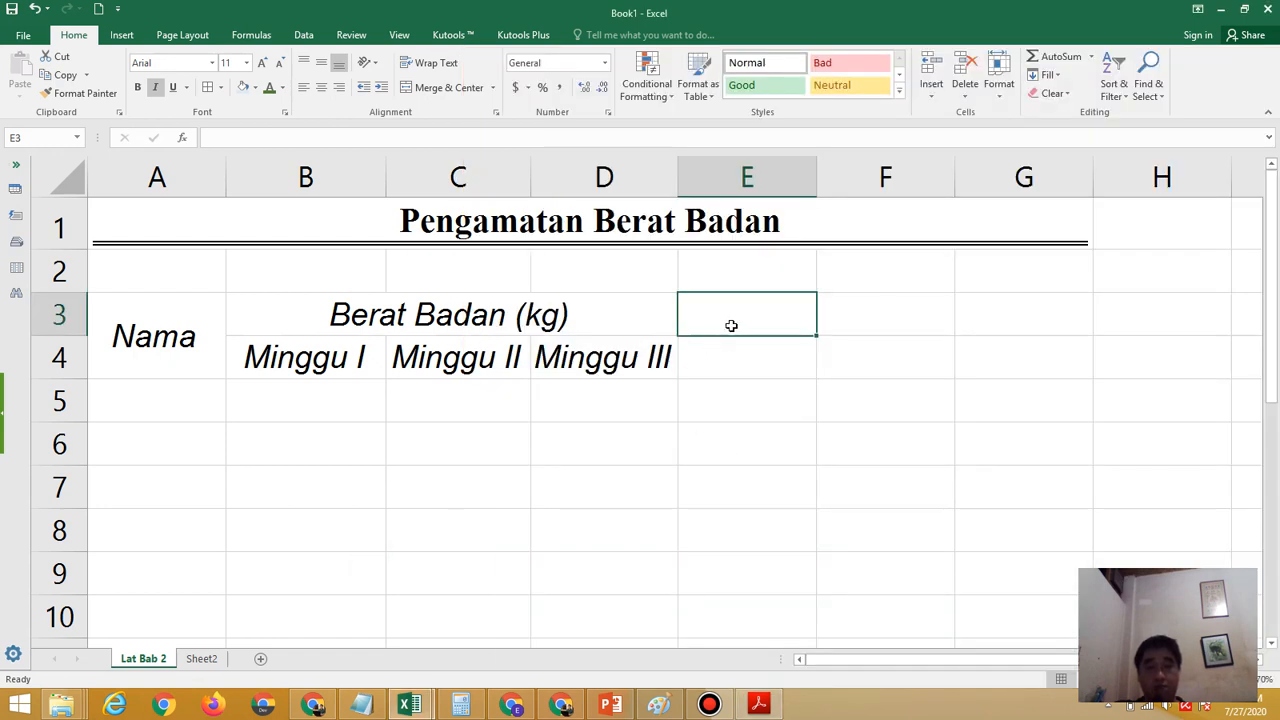
left_click(731, 323)
left_click_drag(738, 359, 740, 366)
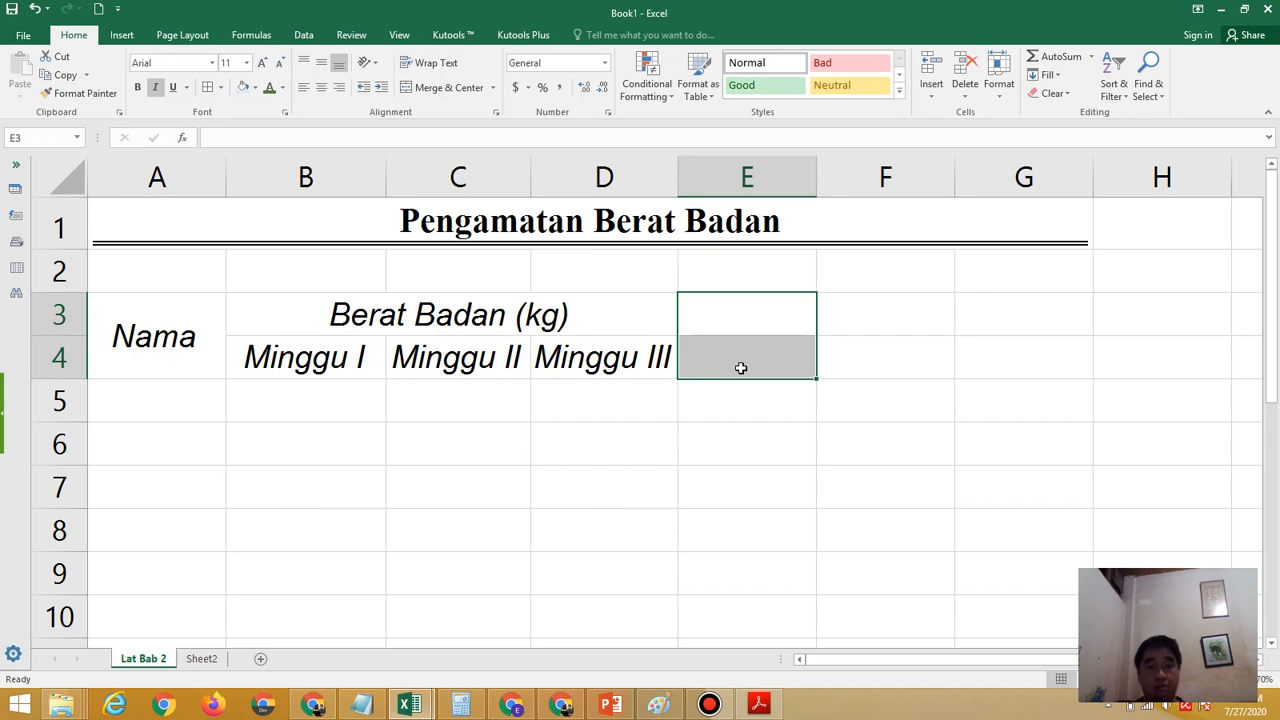
left_click(462, 88)
left_click(432, 62)
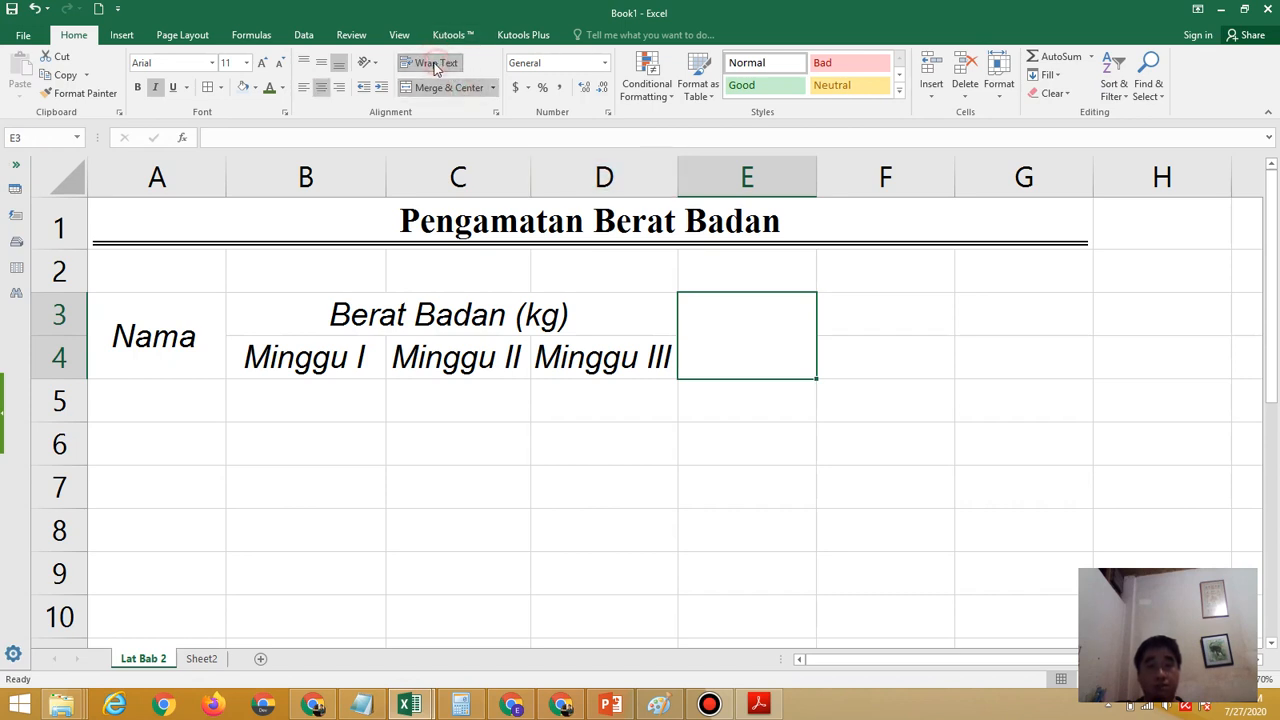
left_click(324, 63)
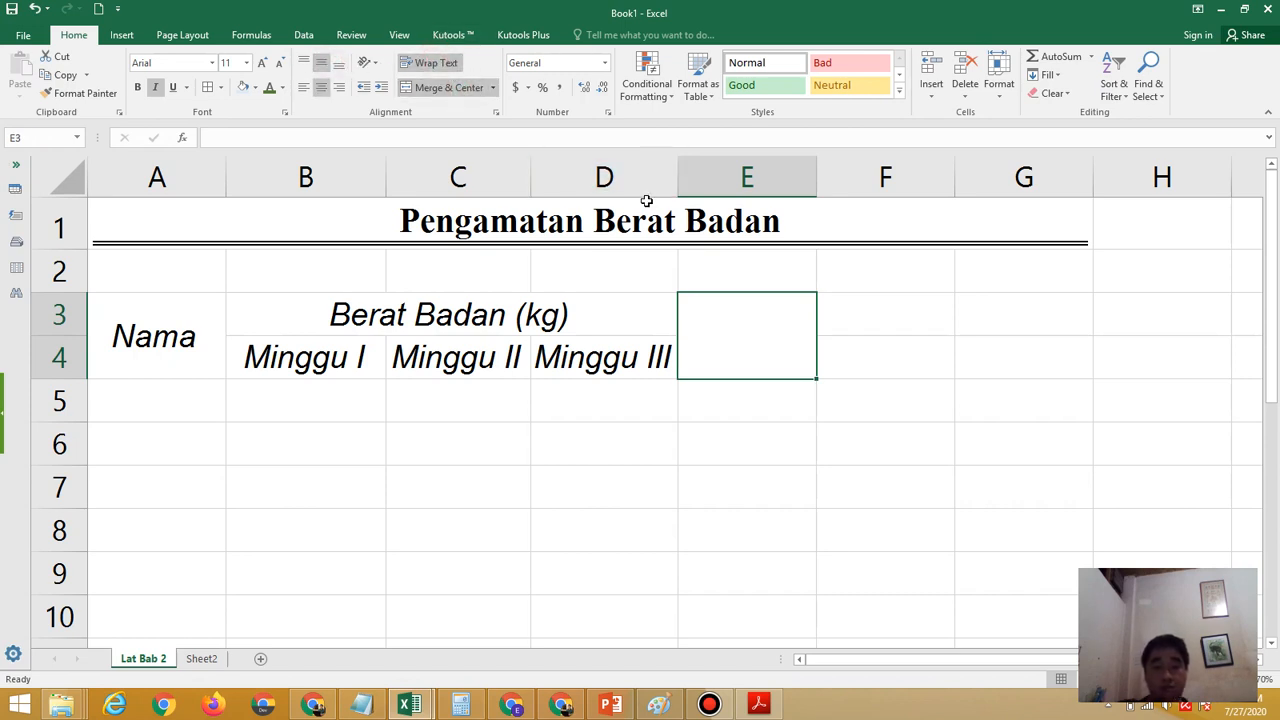
type("R1")
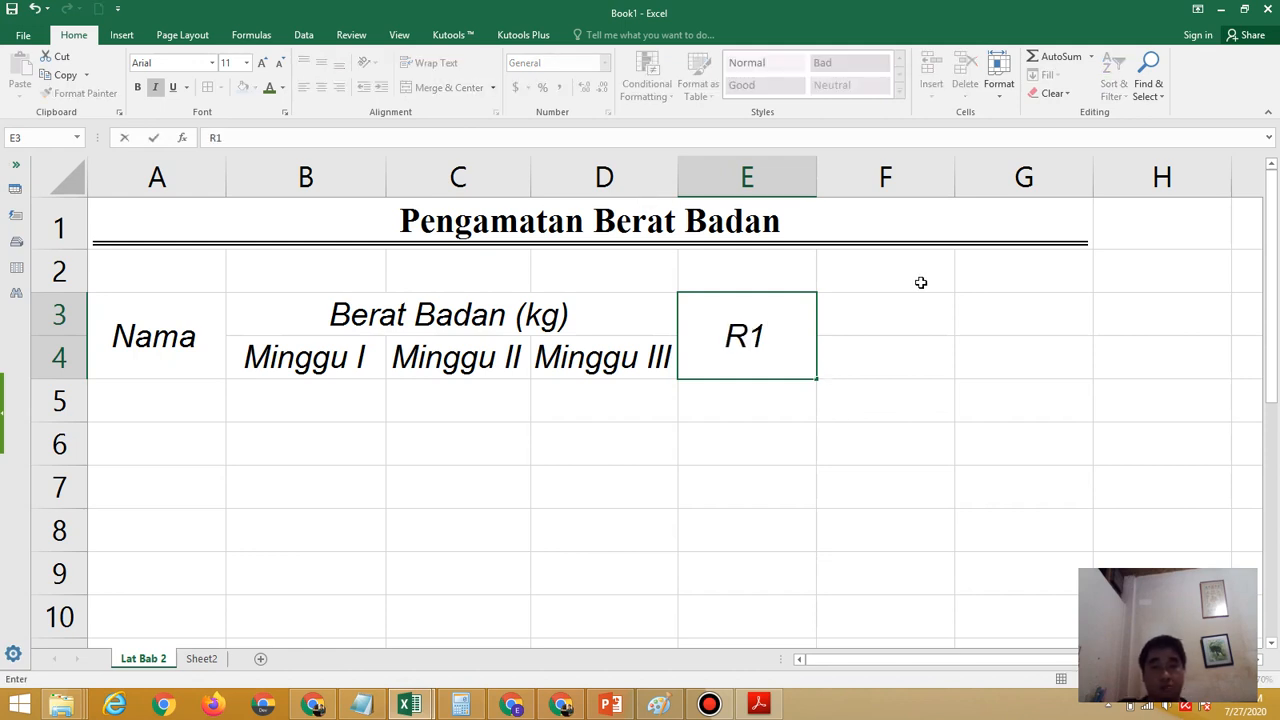
Merge and center cells F3:F4 with wrapped text and middle vertical alignment, and enter the header "R2"
left_click_drag(911, 317, 920, 357)
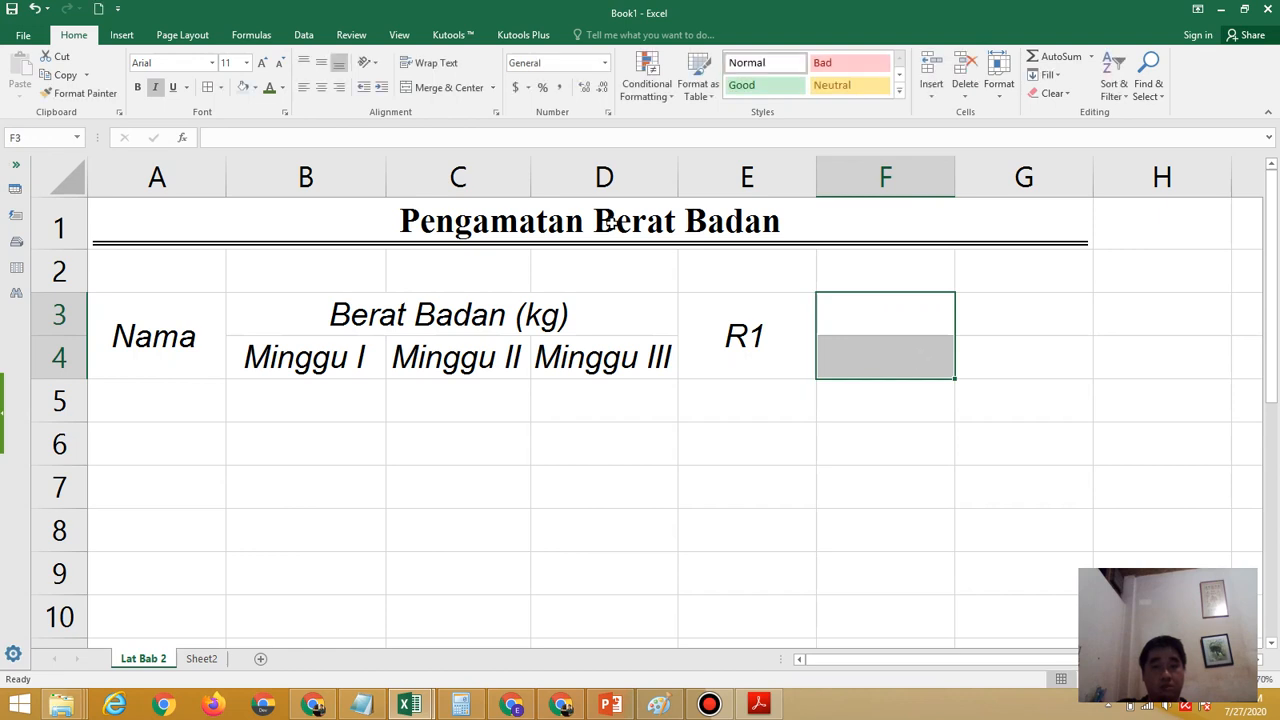
left_click(440, 88)
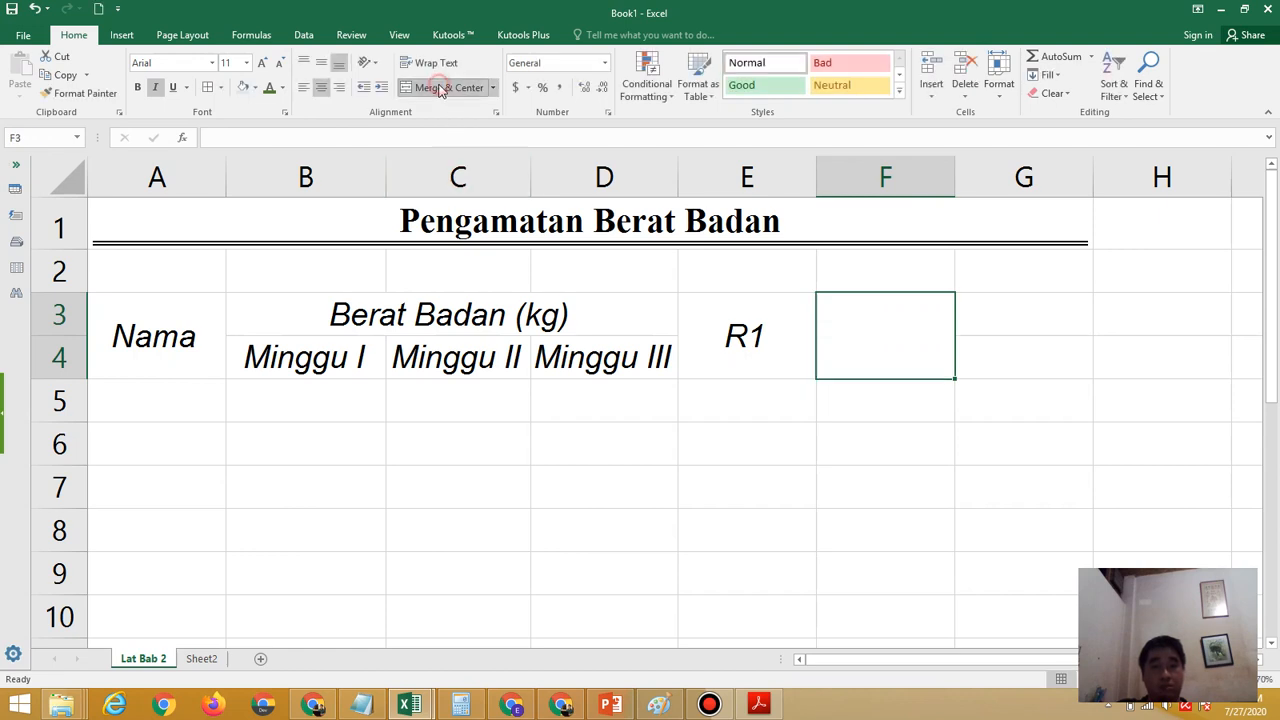
left_click(321, 62)
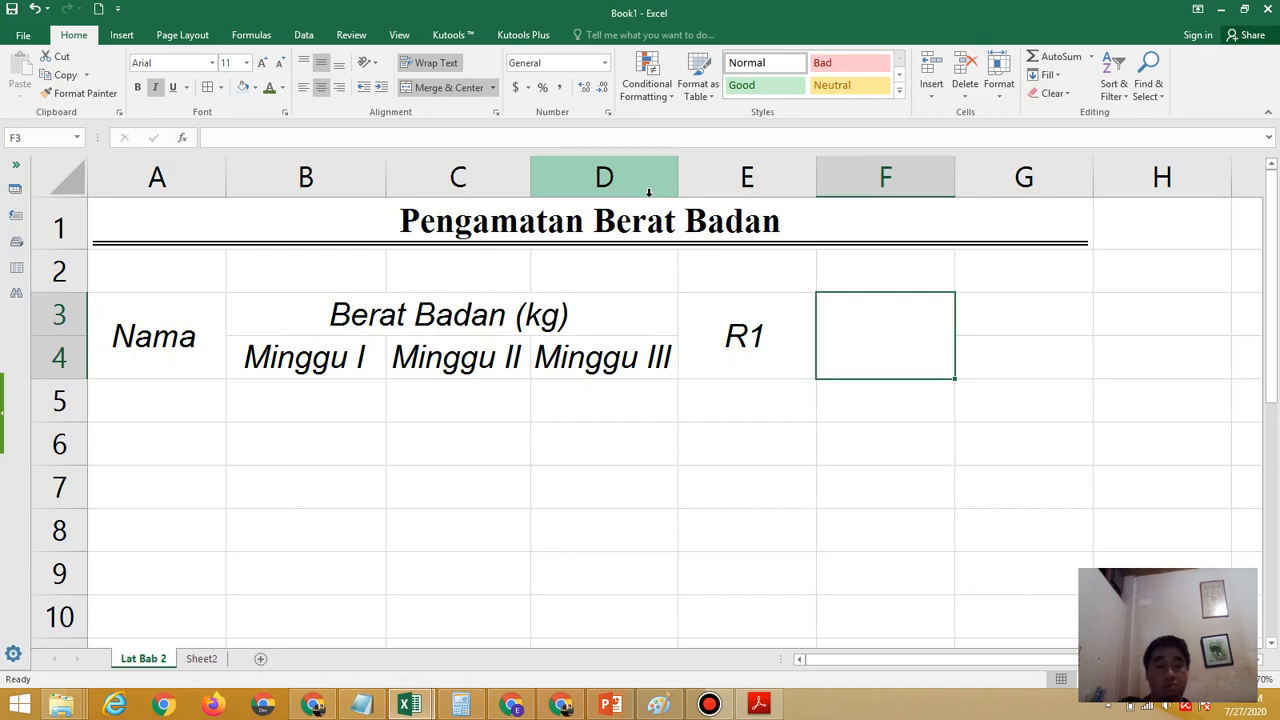
type("R2")
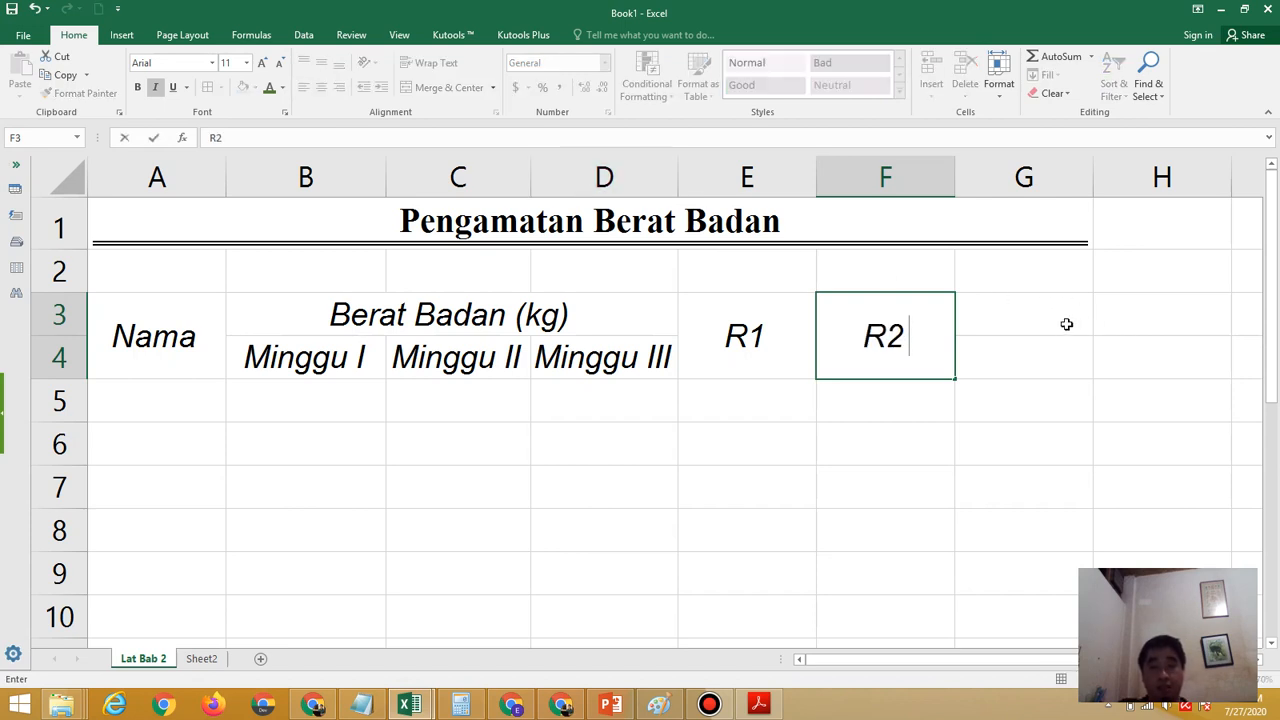
Merge and center cells G3:G4 with wrapped text and middle vertical alignment, and enter the header "R3"
left_click_drag(1040, 320, 1022, 367)
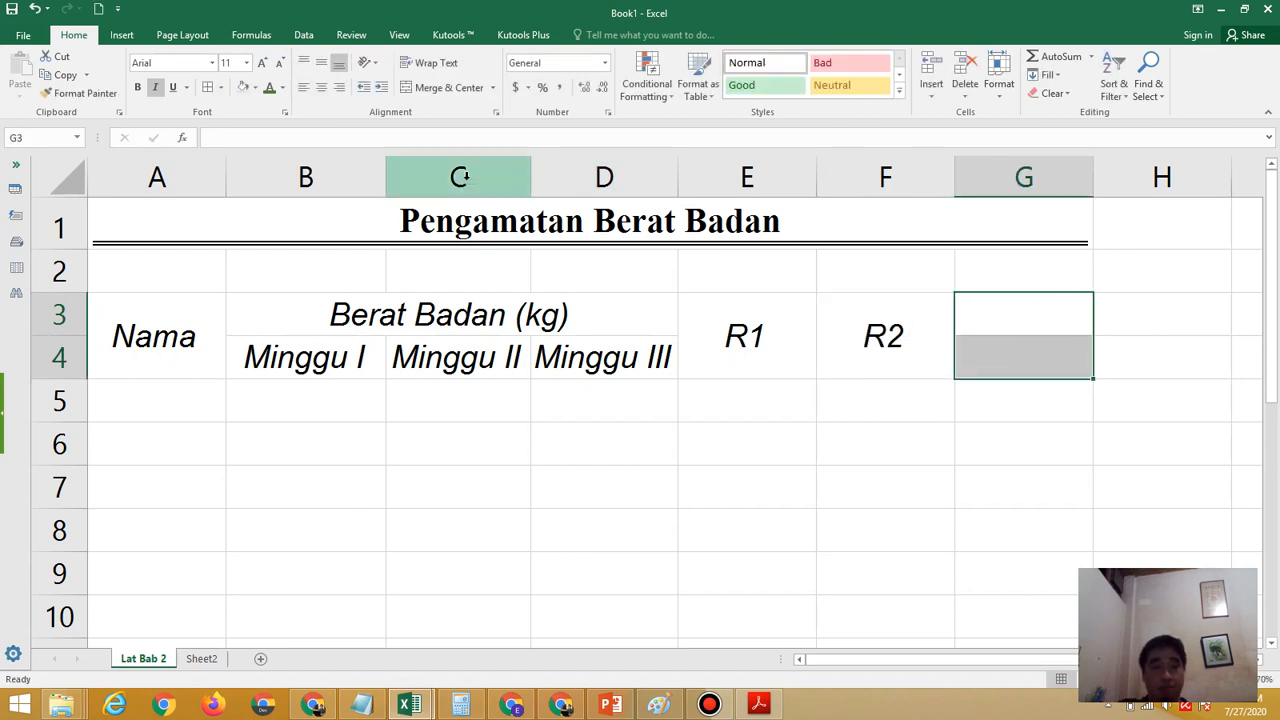
left_click(440, 87)
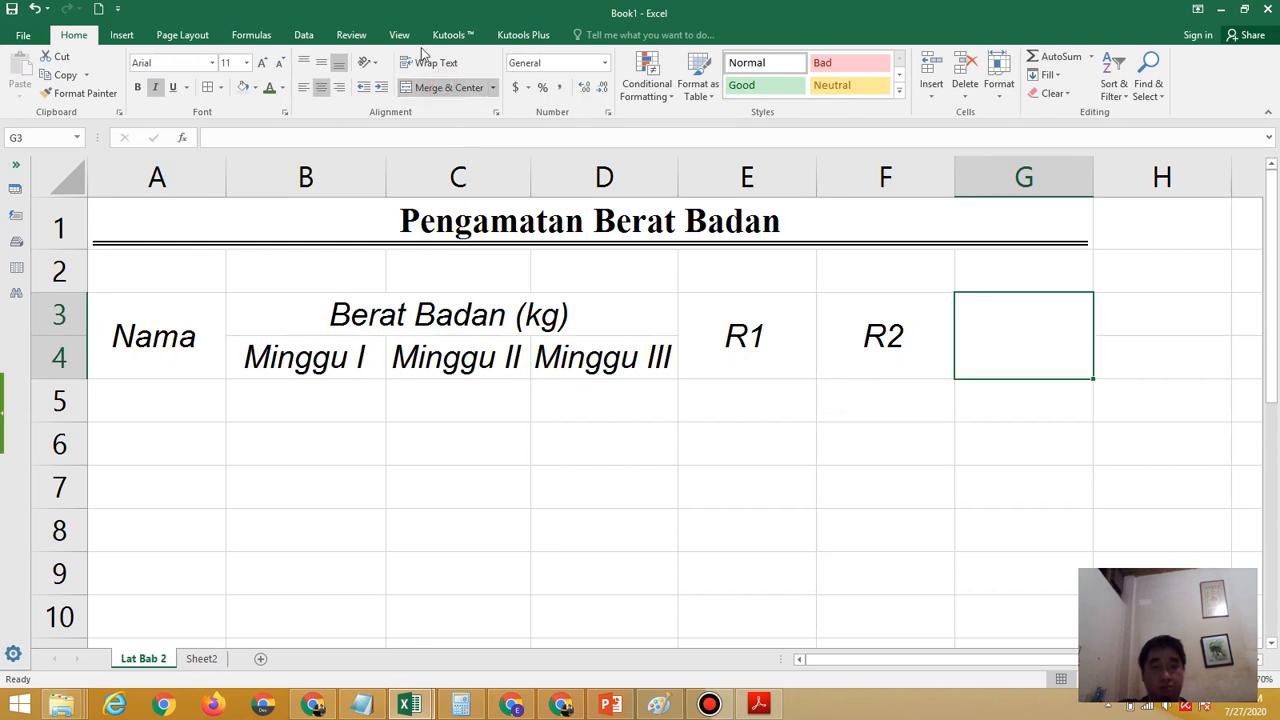
left_click(430, 62)
left_click(311, 64)
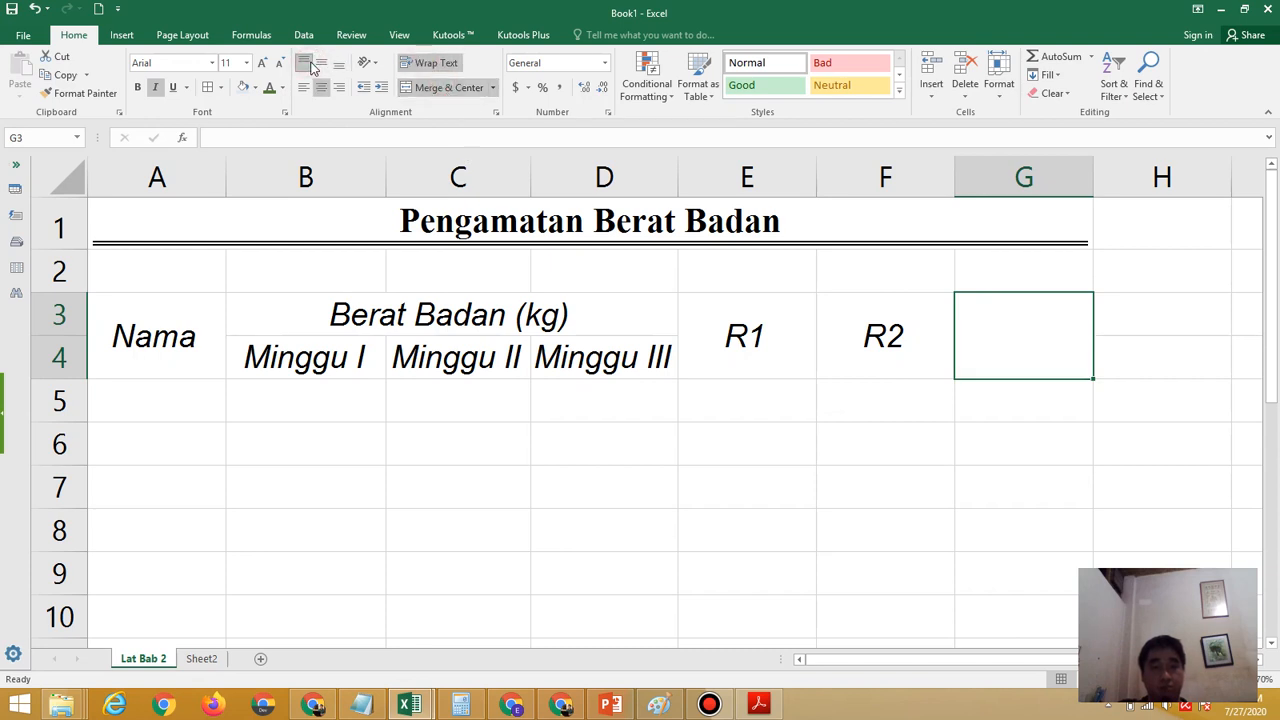
left_click(321, 63)
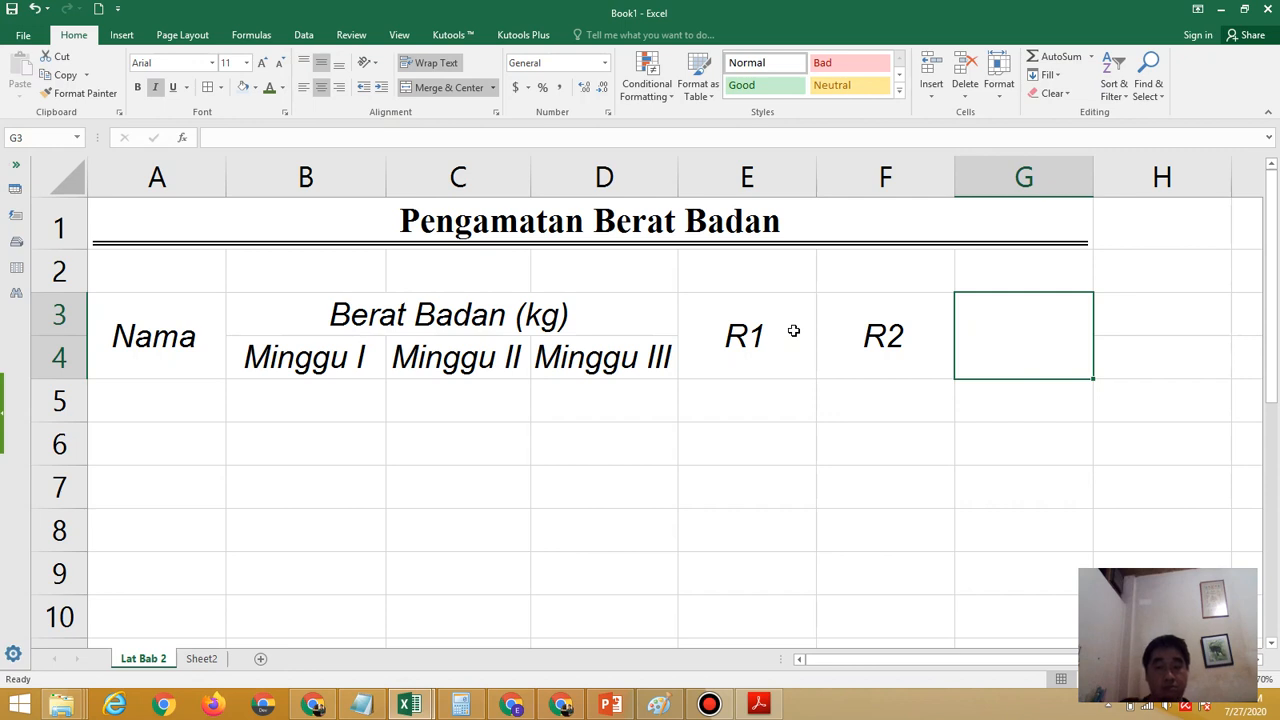
type("R3")
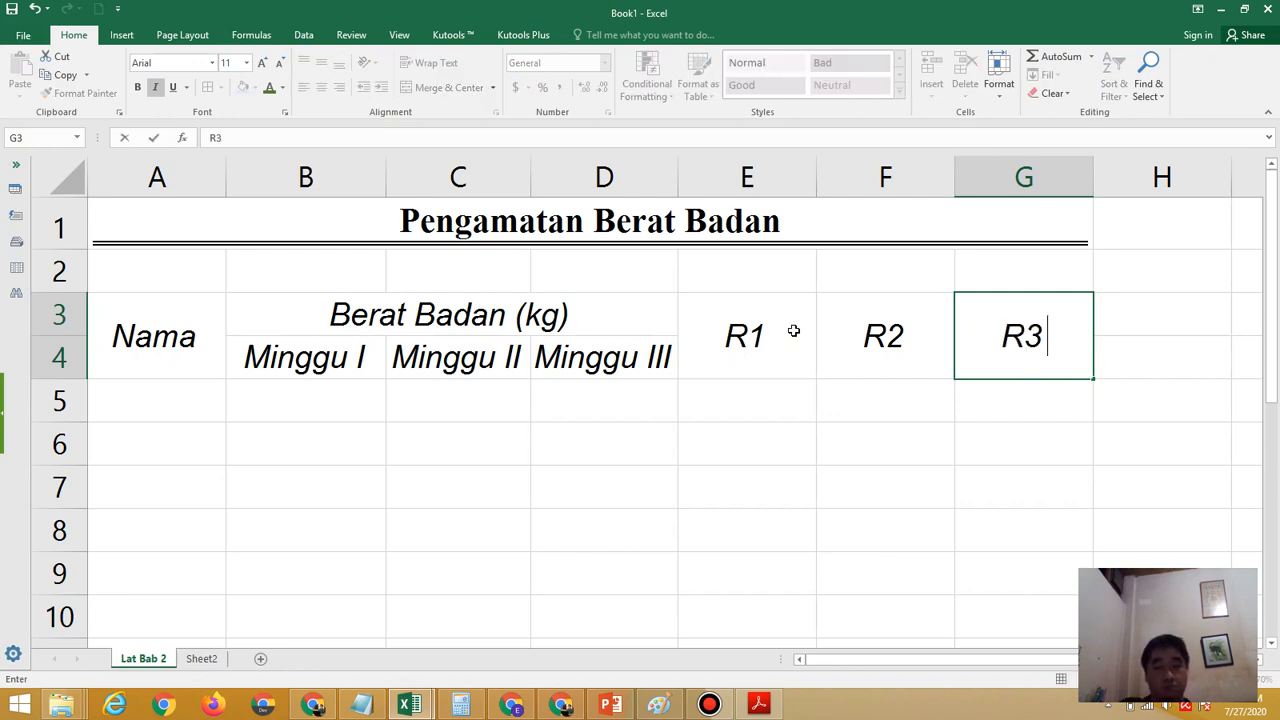
key("ctrl+Return")
left_click(776, 570)
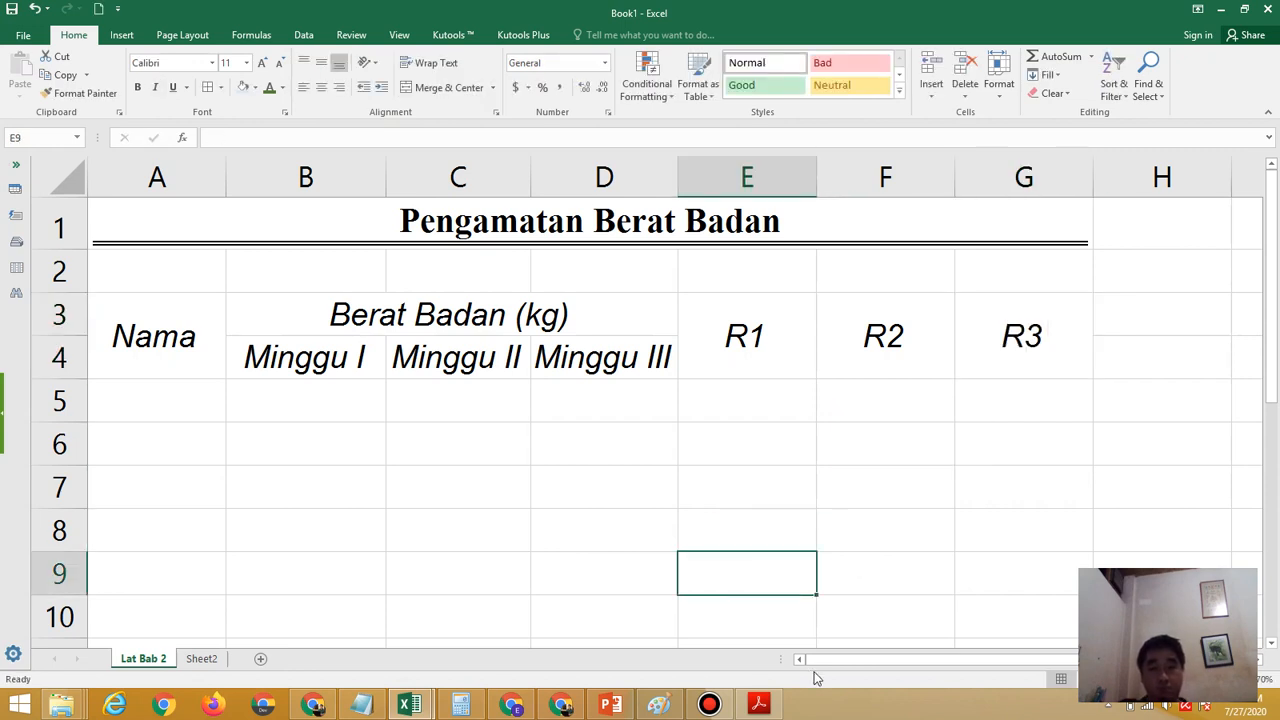
Check the header colors in the exercise PDF and fill the header range A3:G4 with standard yellow
left_click(759, 705)
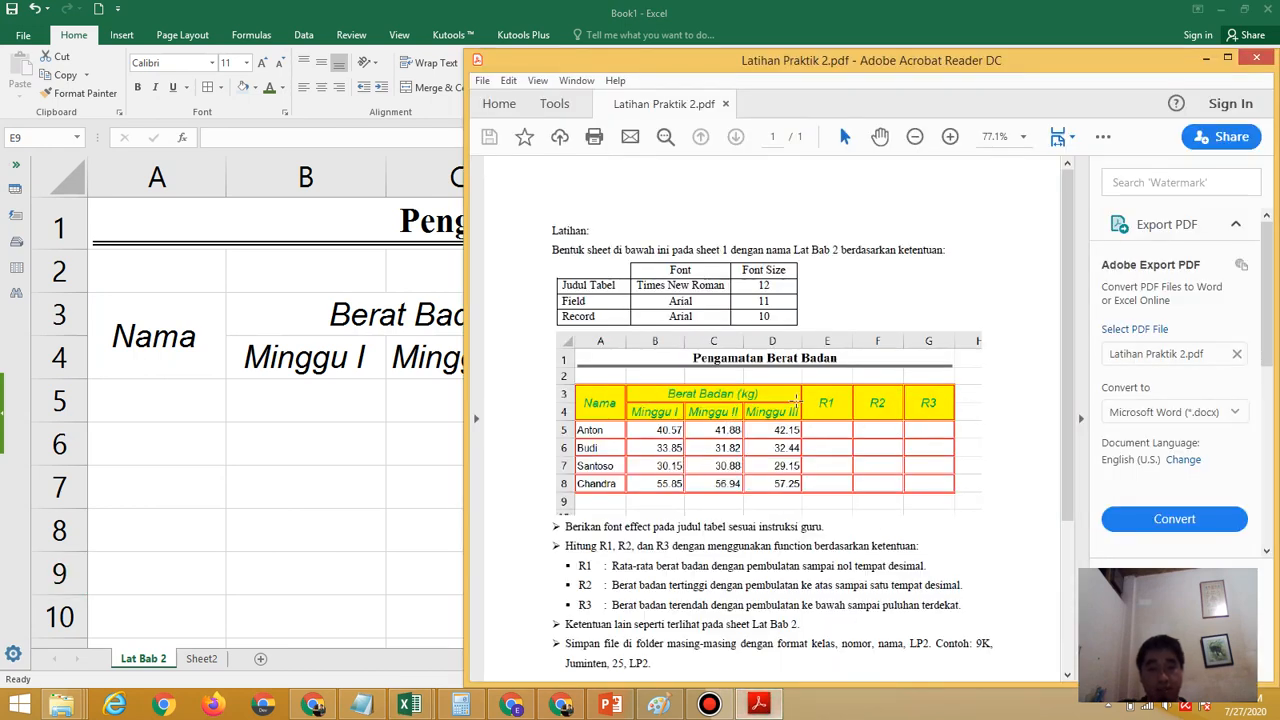
key("alt+Tab")
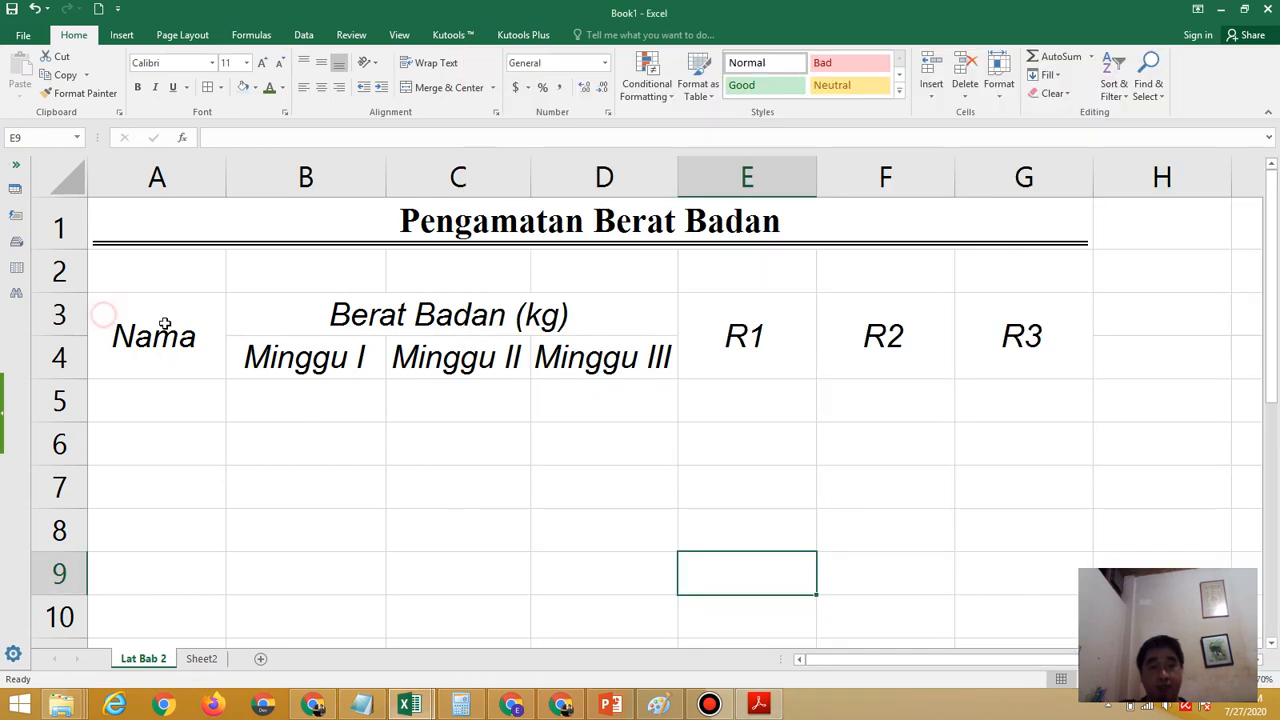
left_click_drag(163, 326, 994, 329)
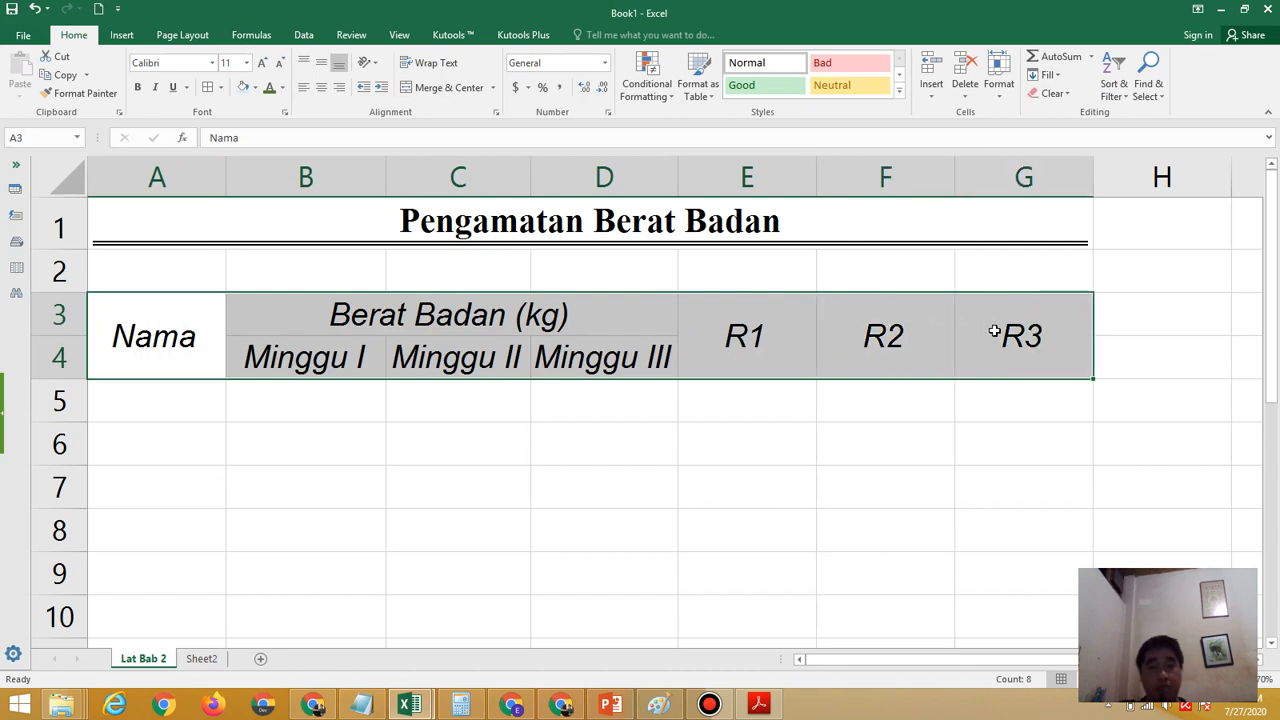
left_click(256, 88)
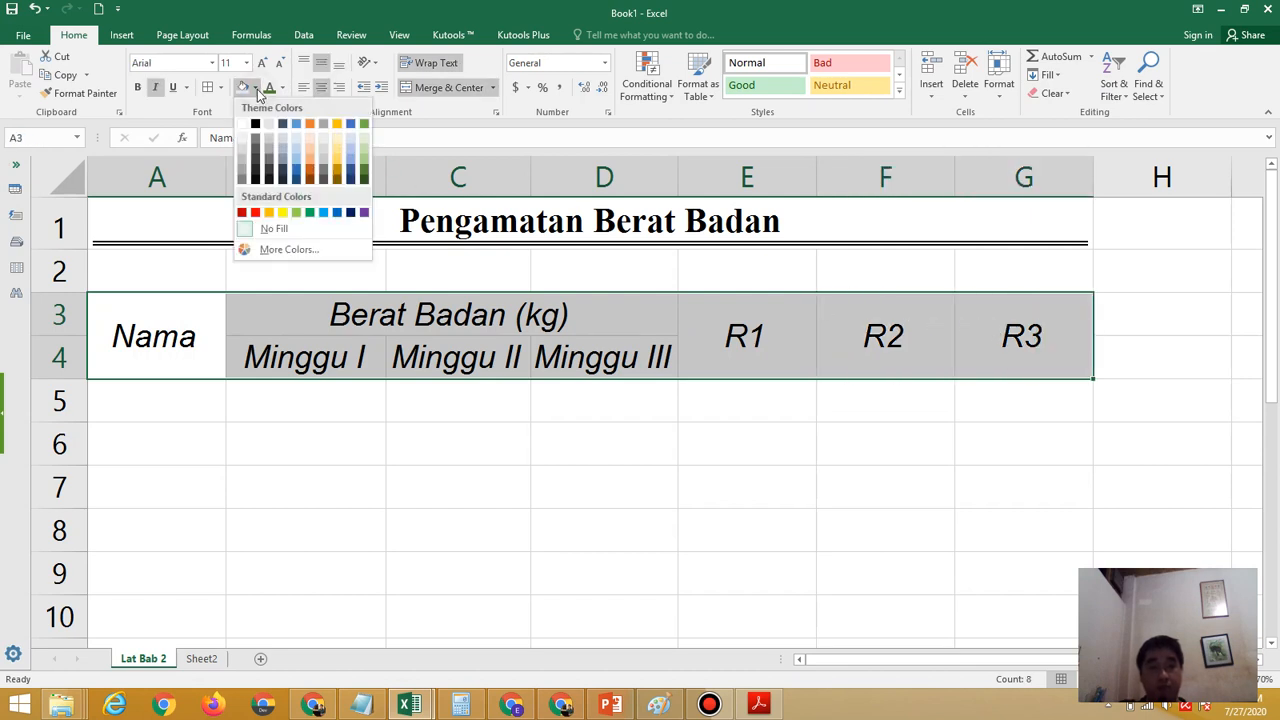
left_click(283, 213)
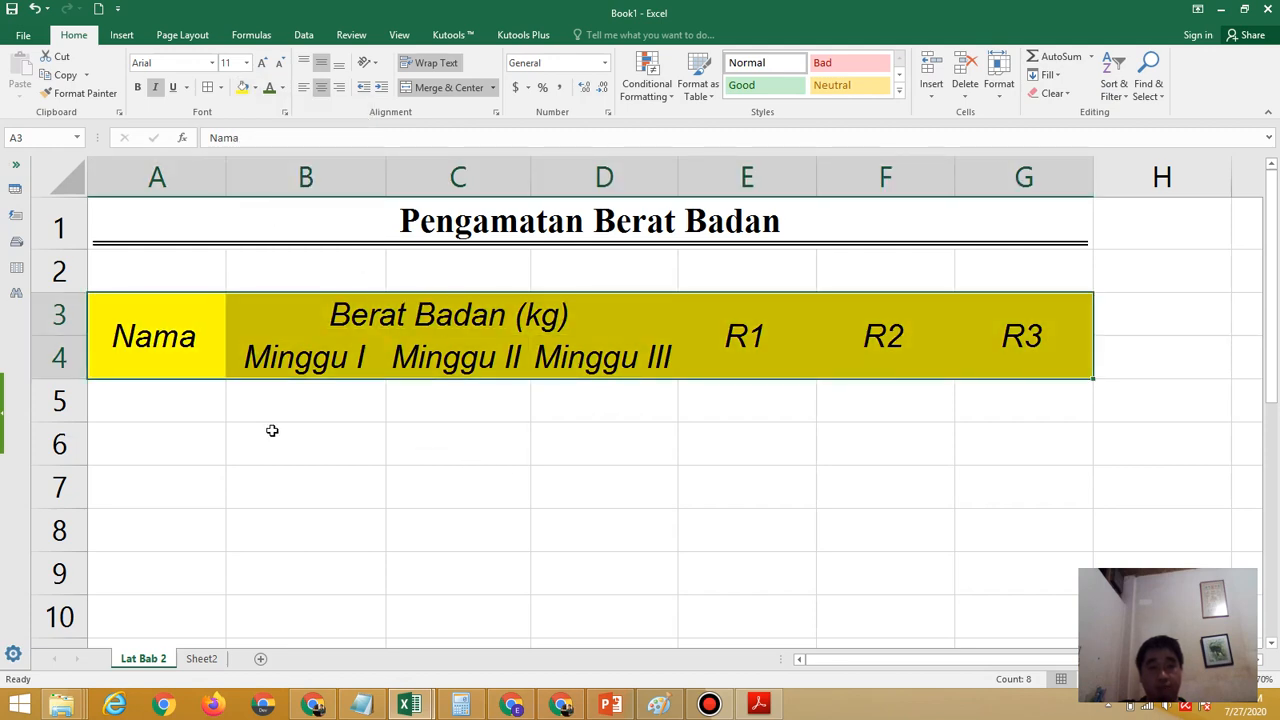
Following the exercise PDF, set the font color of the header cells A3:G4 to standard green
left_click(759, 705)
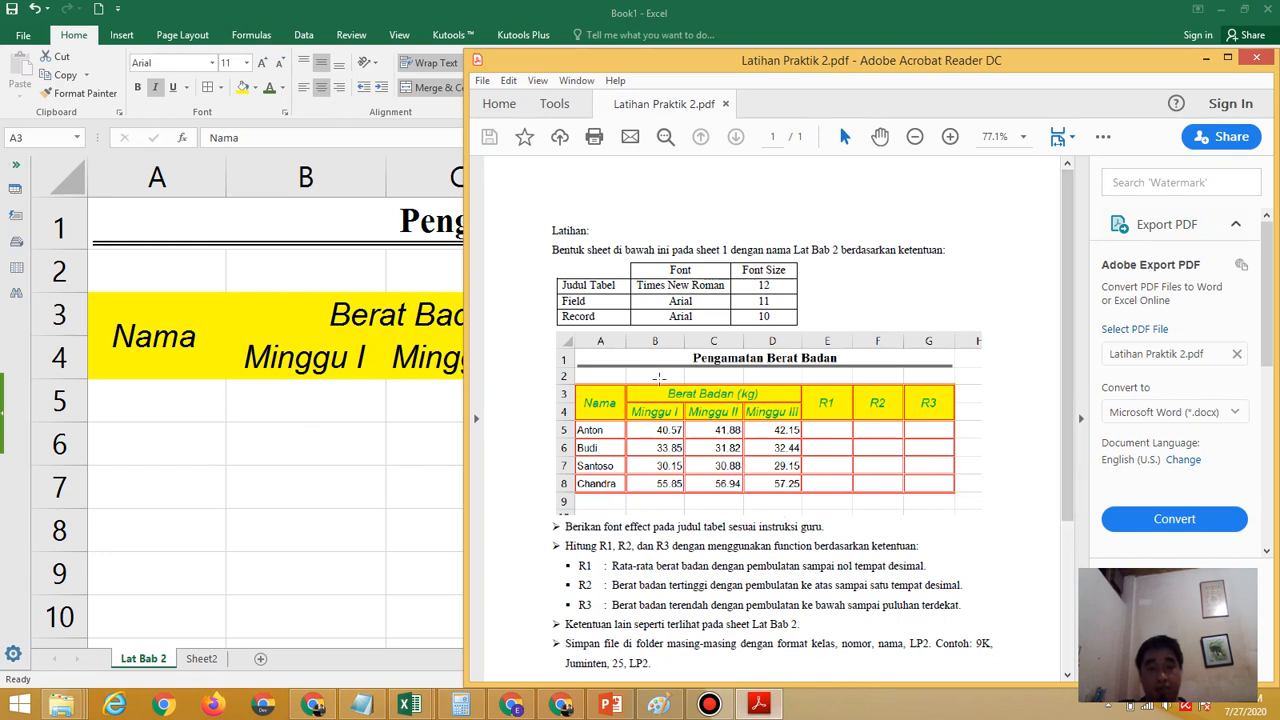
left_click(188, 359)
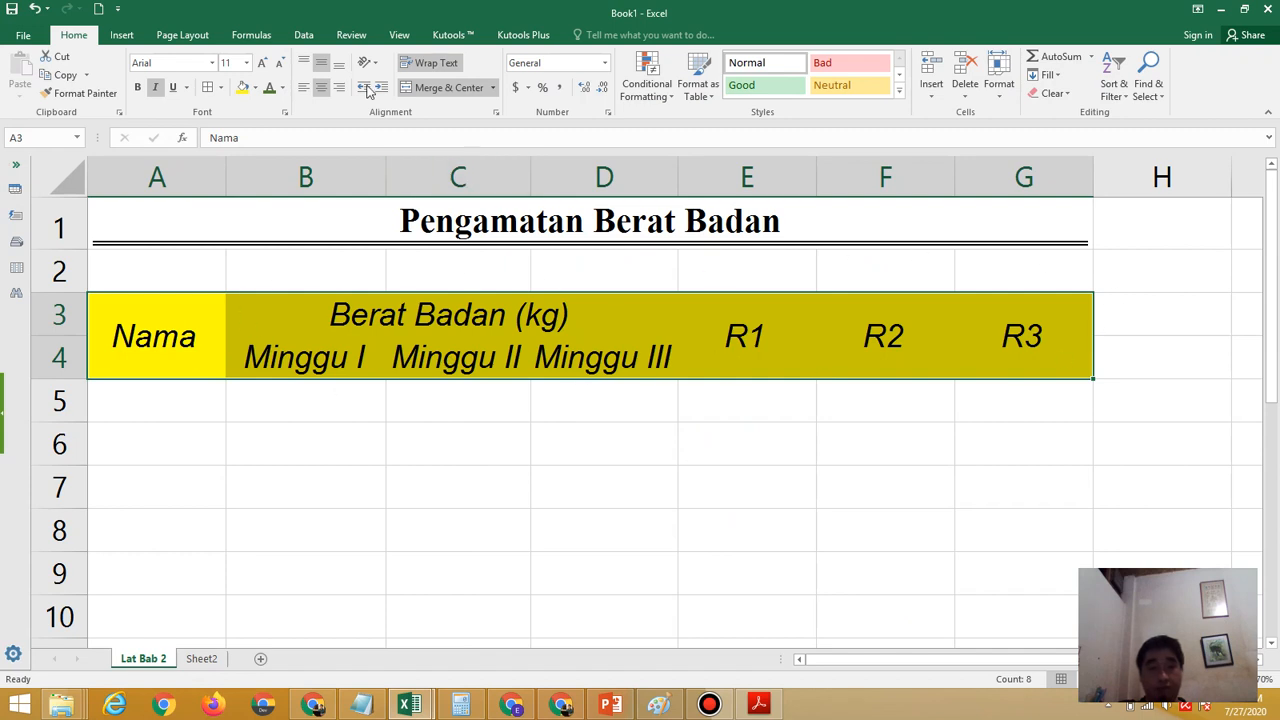
left_click(281, 90)
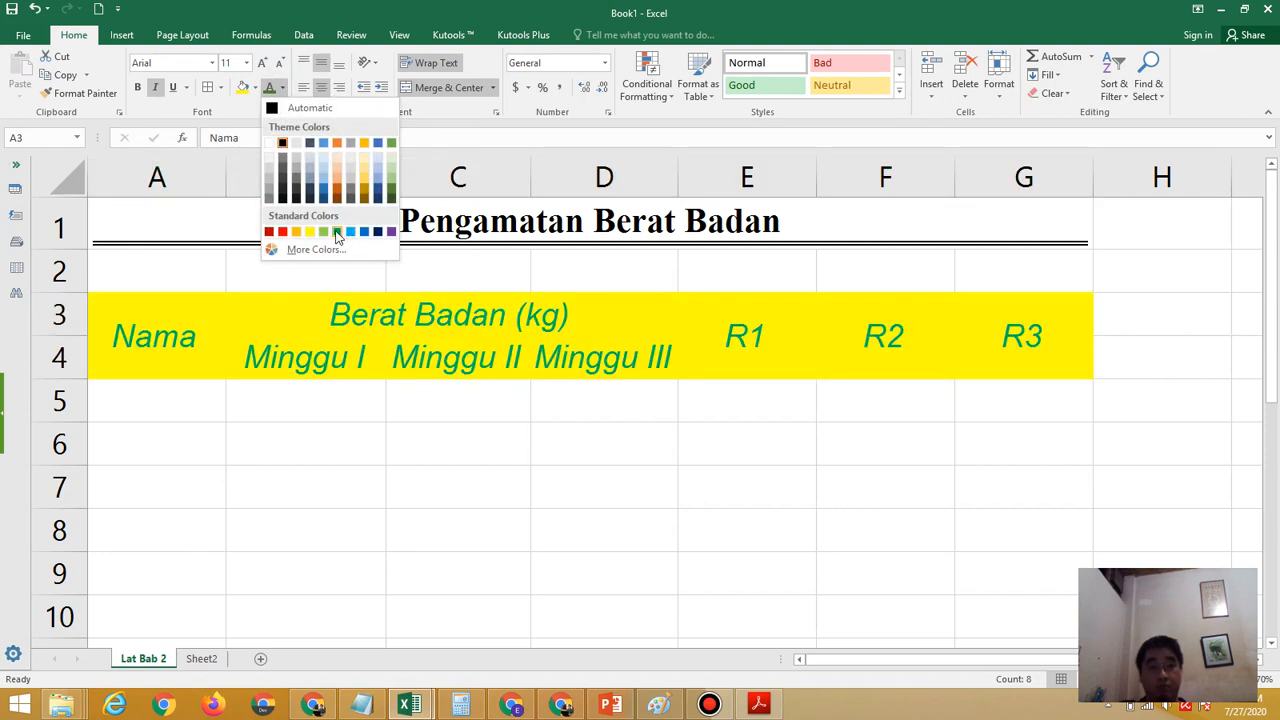
left_click(337, 233)
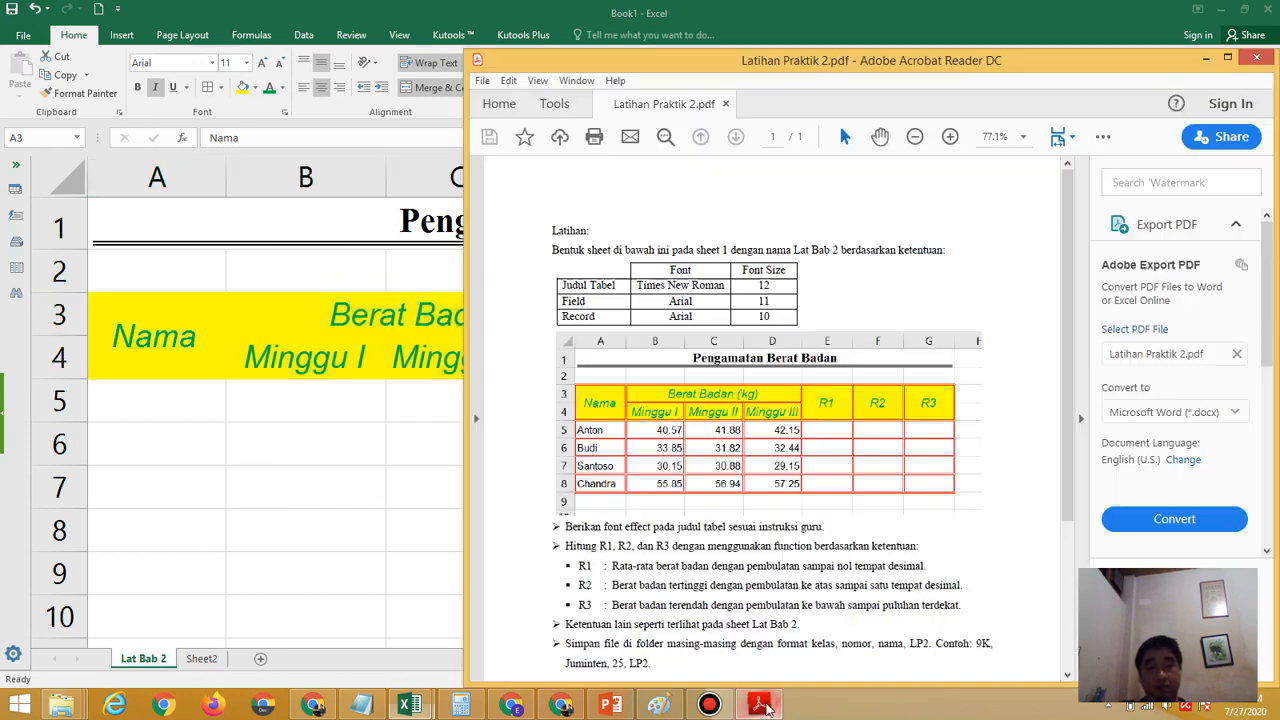
Check the record font in the exercise PDF and format the data range A5:G8 as Arial, size 10
left_click(759, 704)
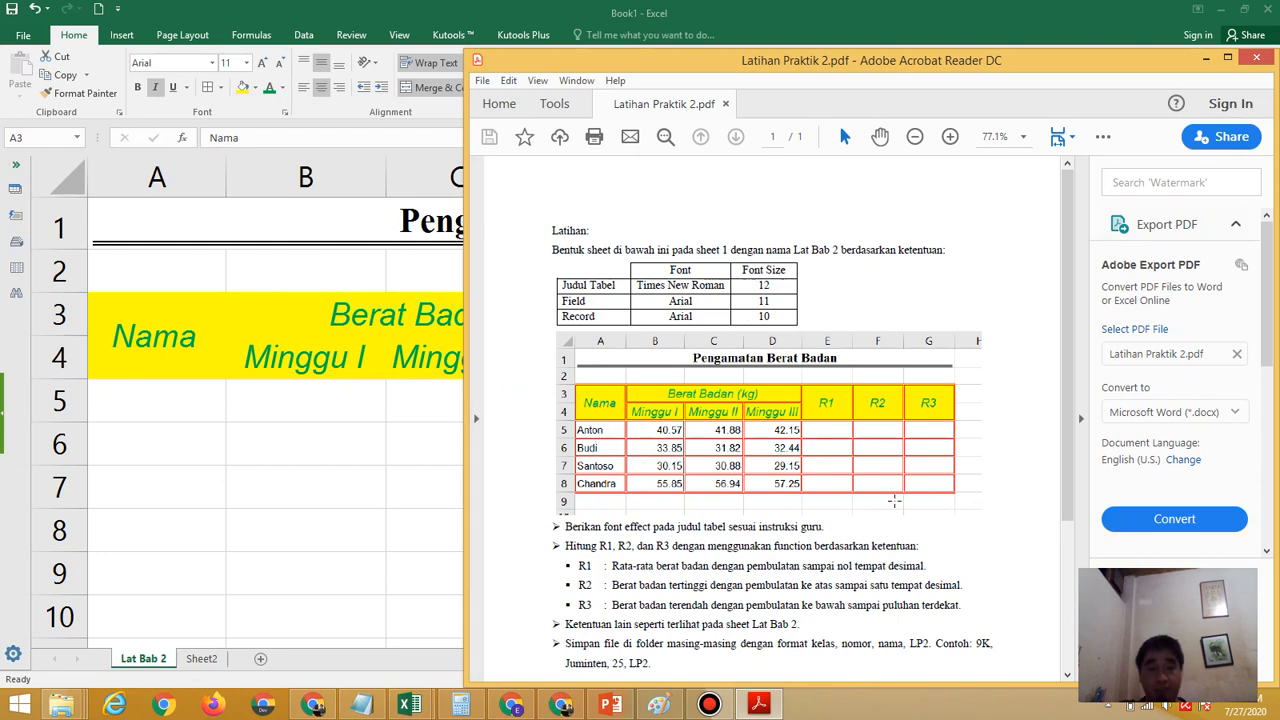
key("alt+Tab")
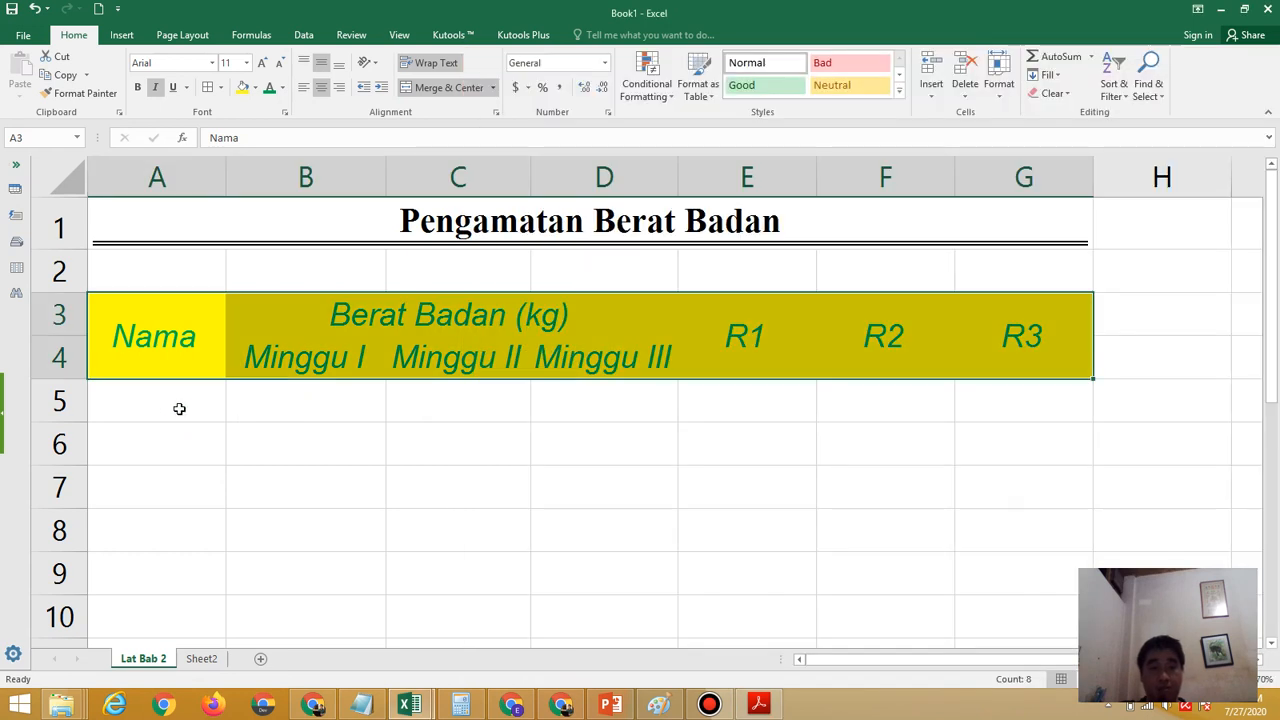
left_click(179, 408)
left_click_drag(214, 414, 1020, 528)
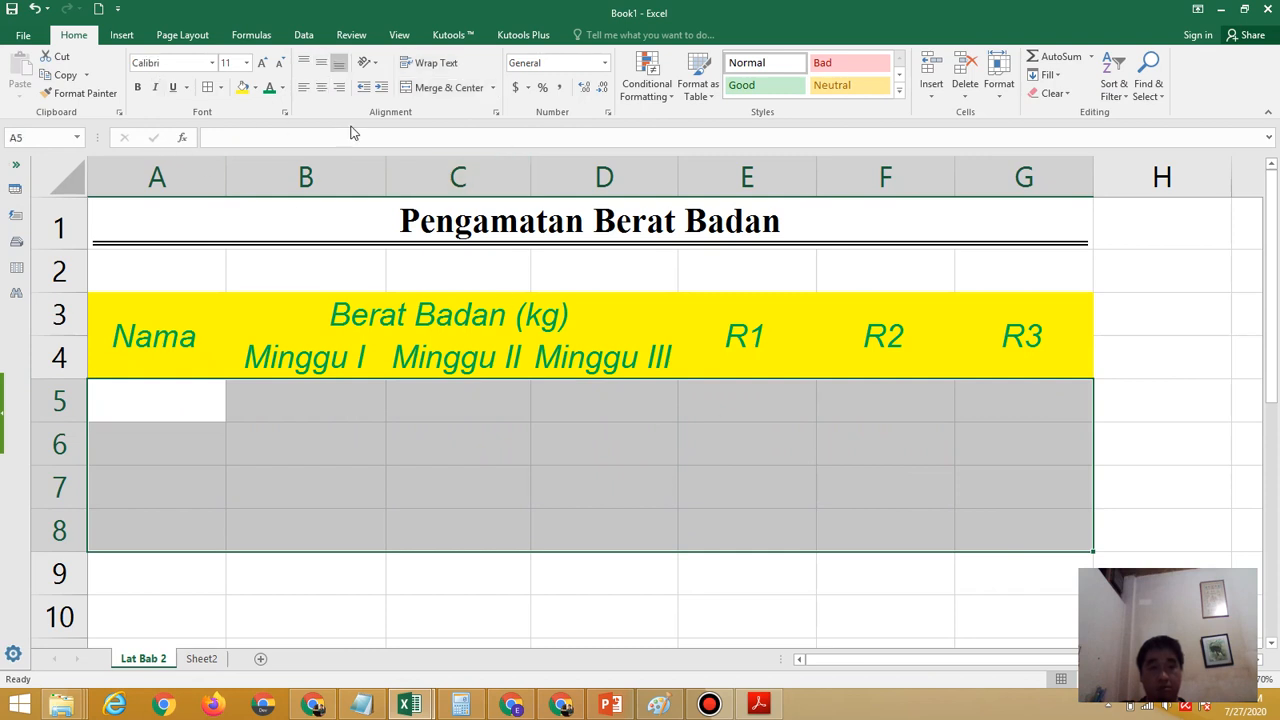
left_click(212, 63)
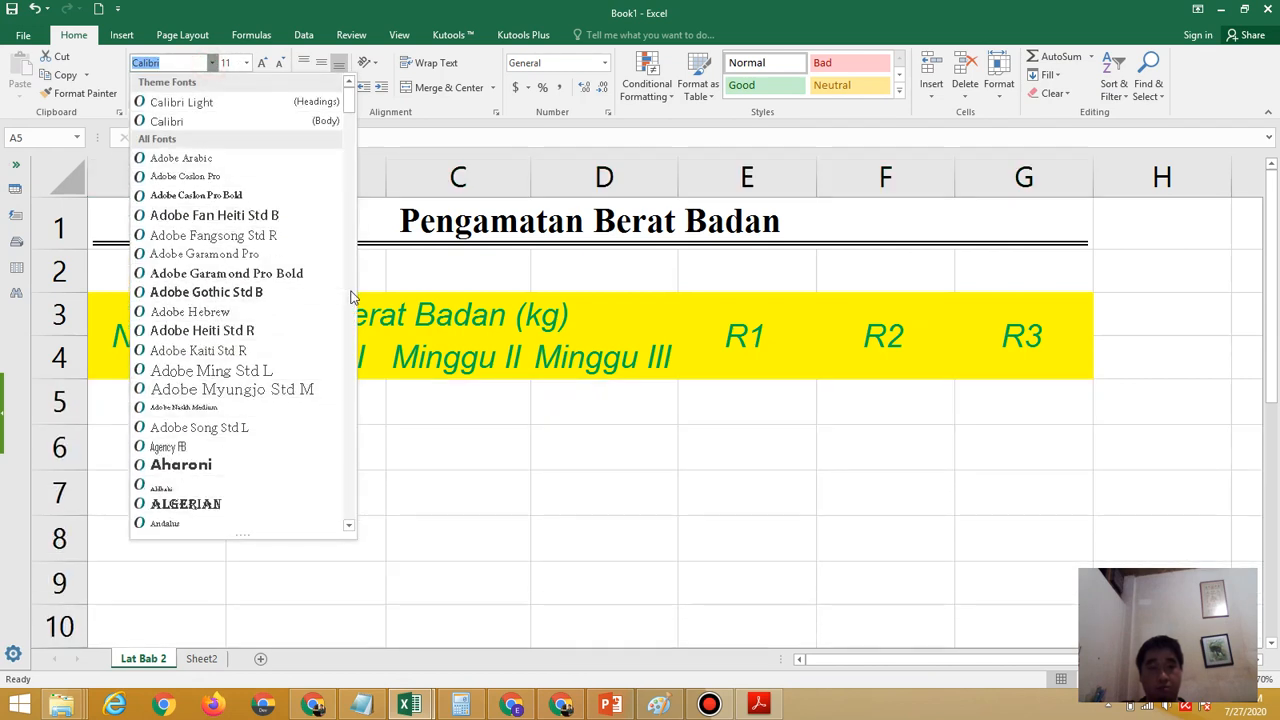
scroll(352, 297, "down", 8)
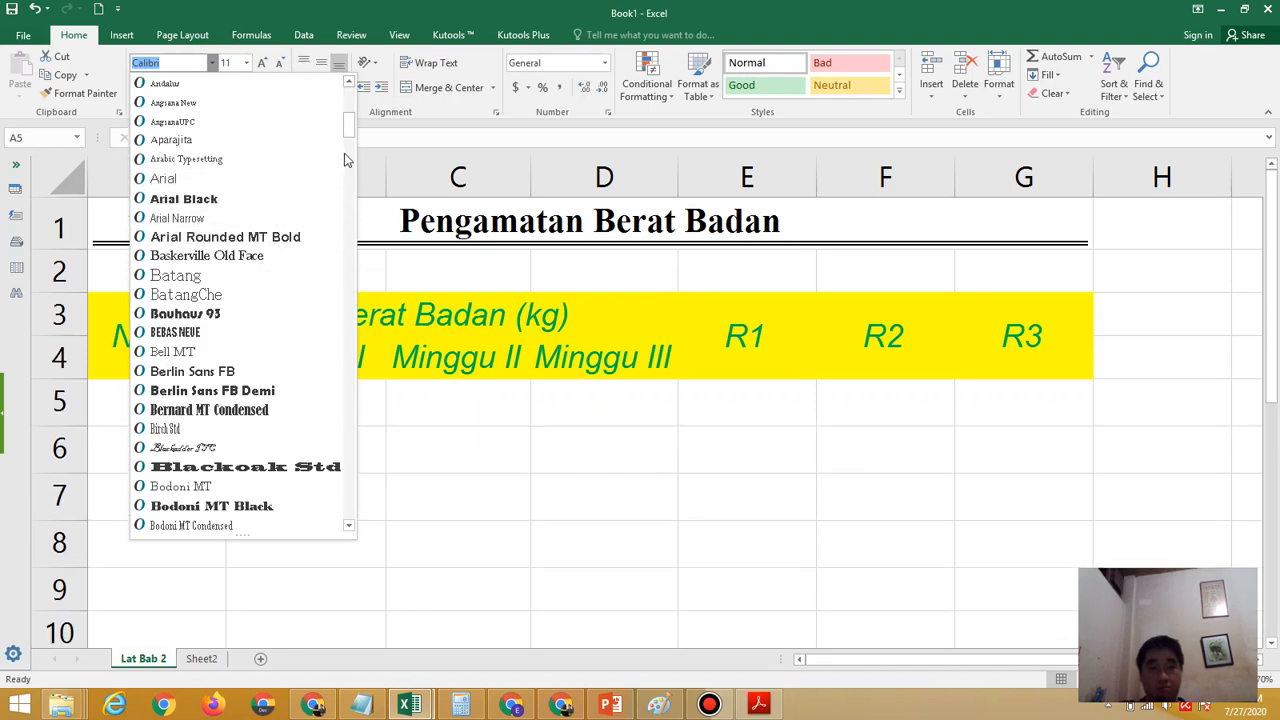
left_click(300, 178)
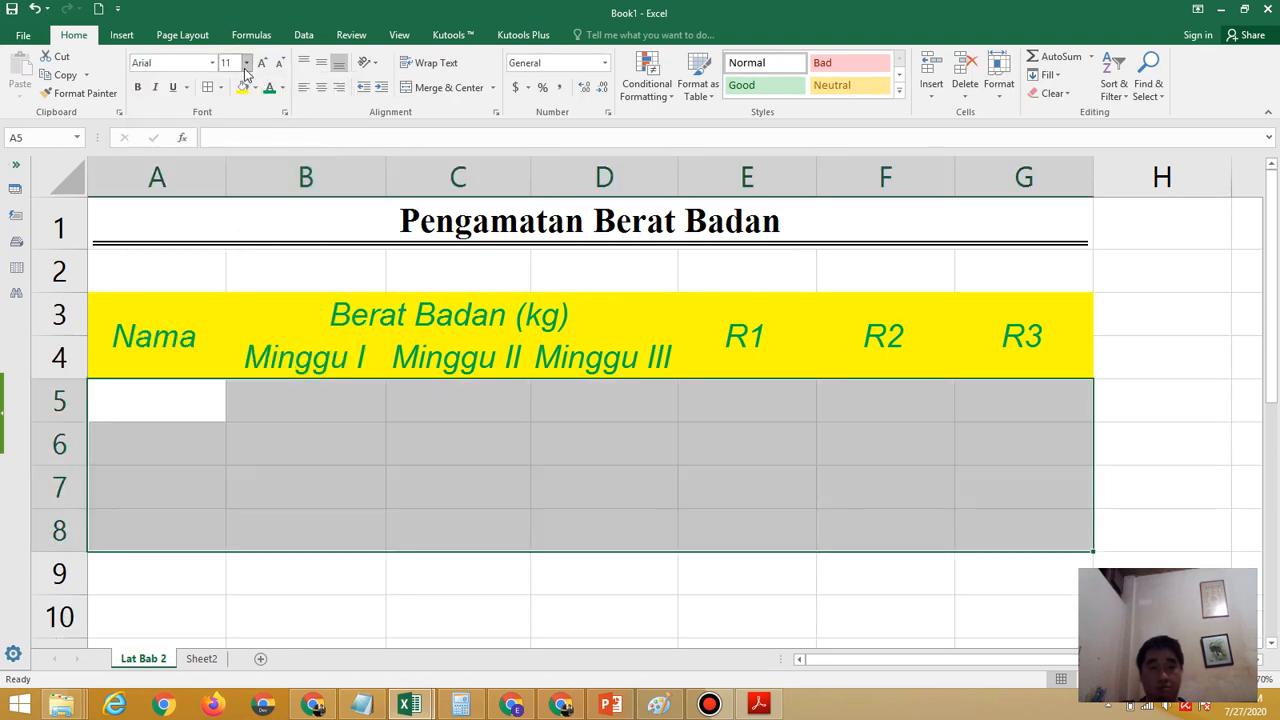
left_click(246, 66)
left_click(237, 115)
Enter the four people's names from the exercise PDF in order in cells A5:A8 of the Nama column
left_click(759, 705)
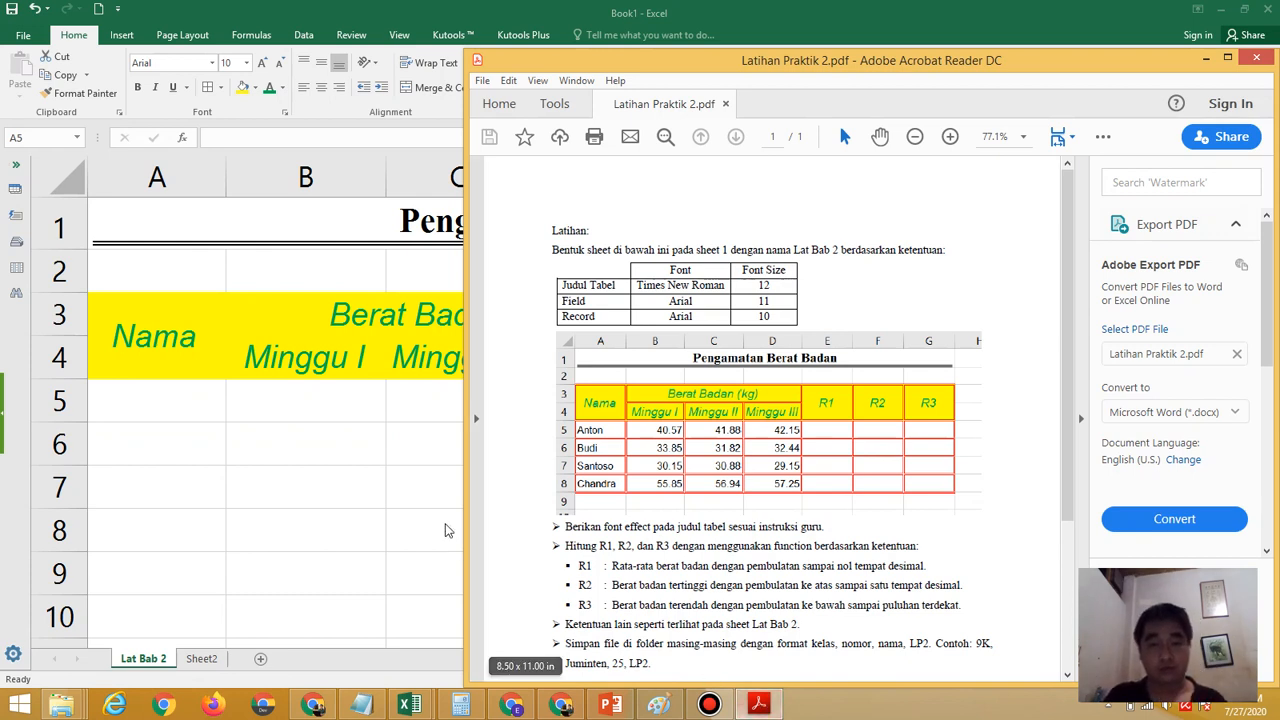
left_click(190, 394)
left_click(190, 394)
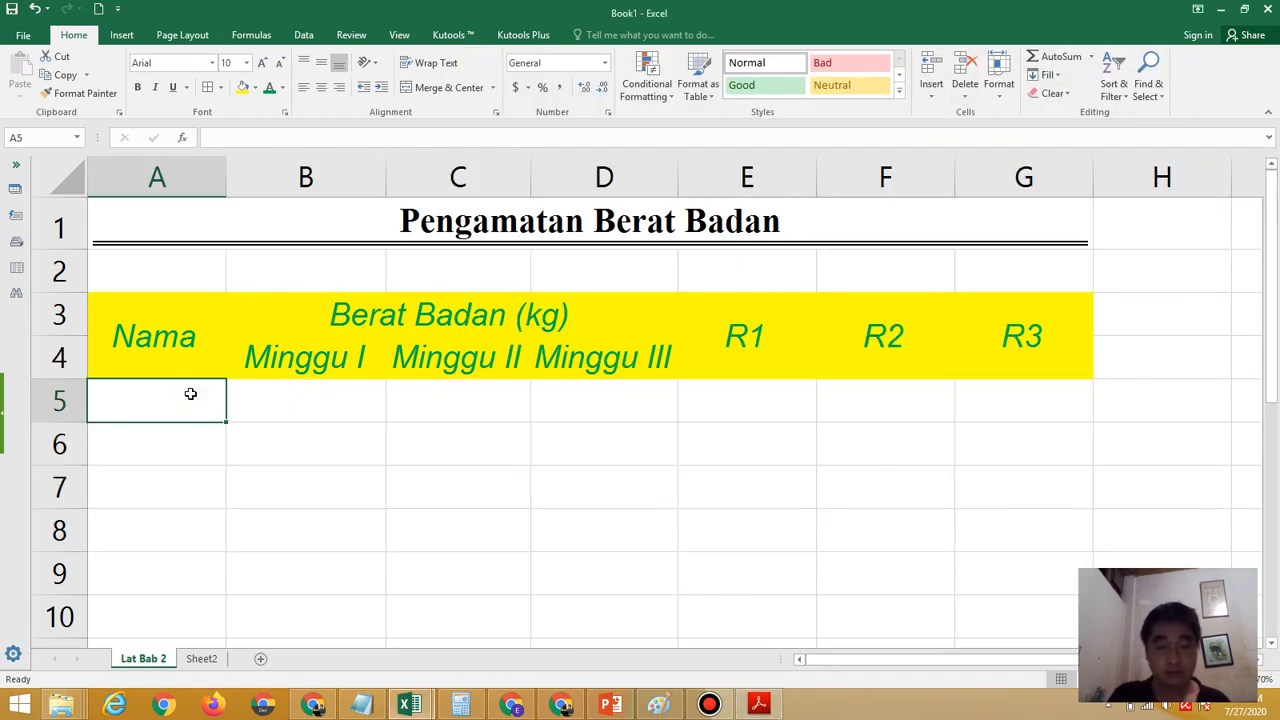
type("Anton")
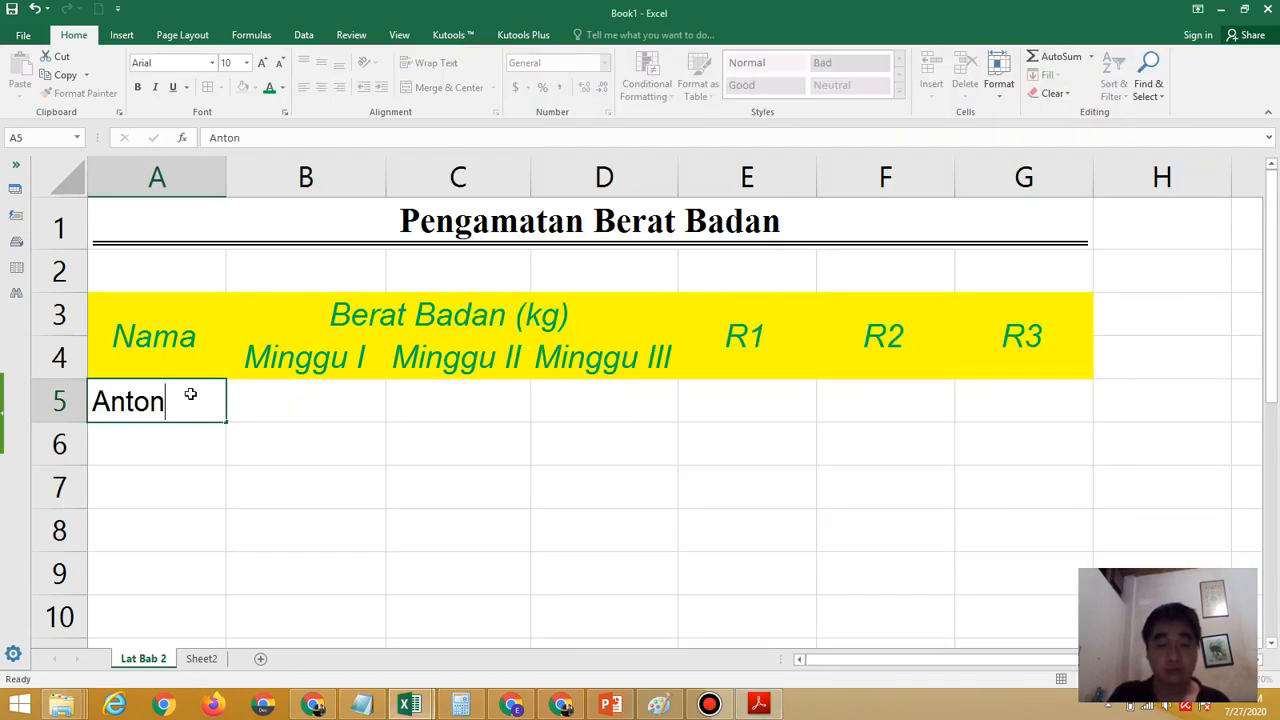
key("Return")
type("Budi")
key("Return")
type("S")
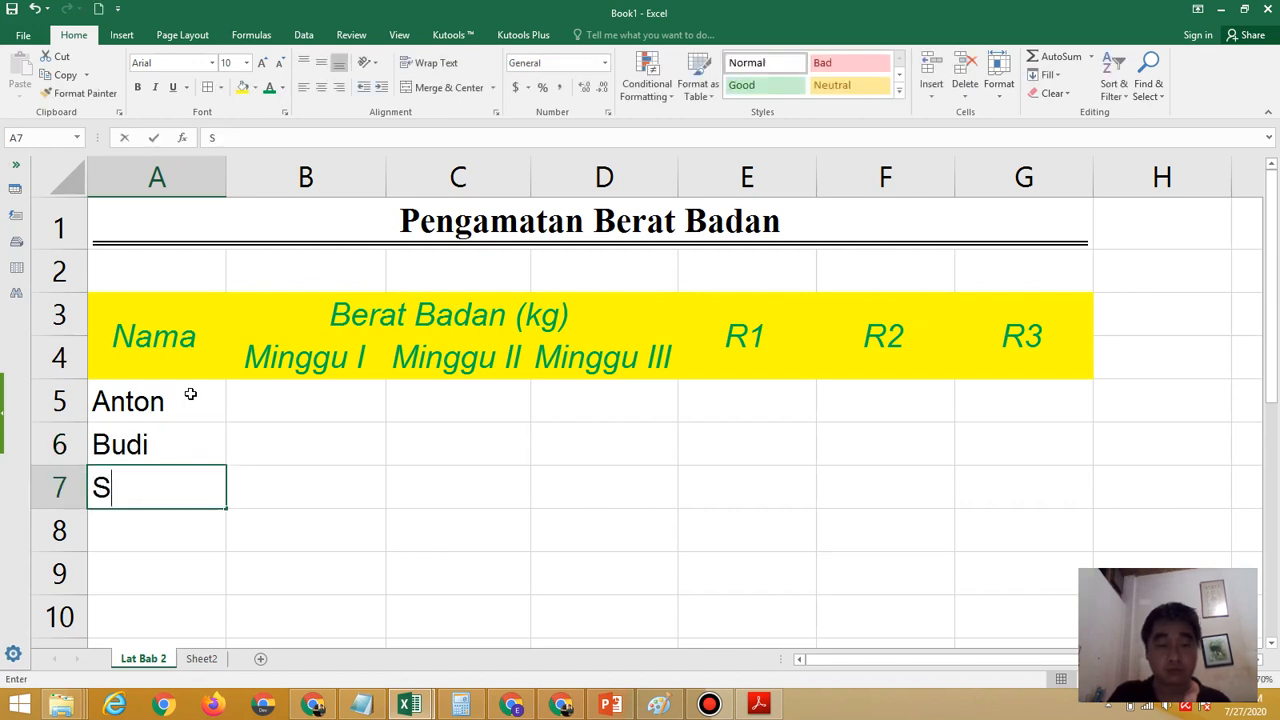
type("antoso")
key("Return")
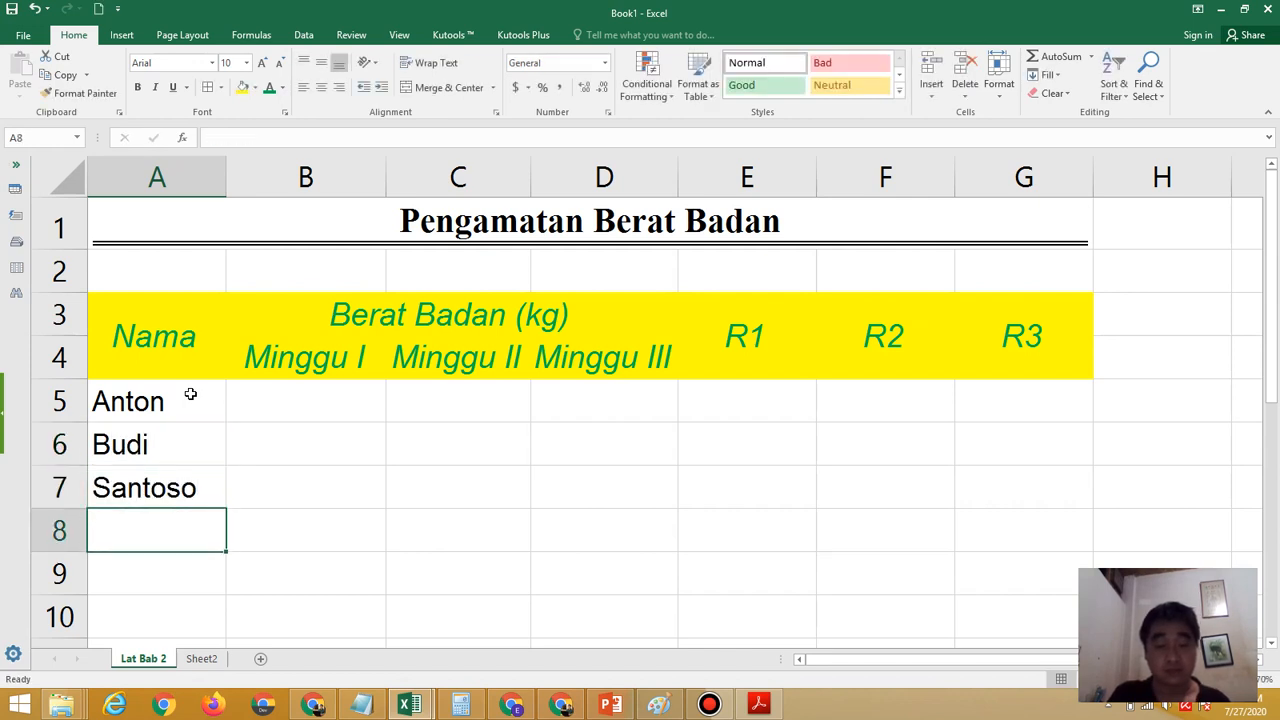
type("Chandra")
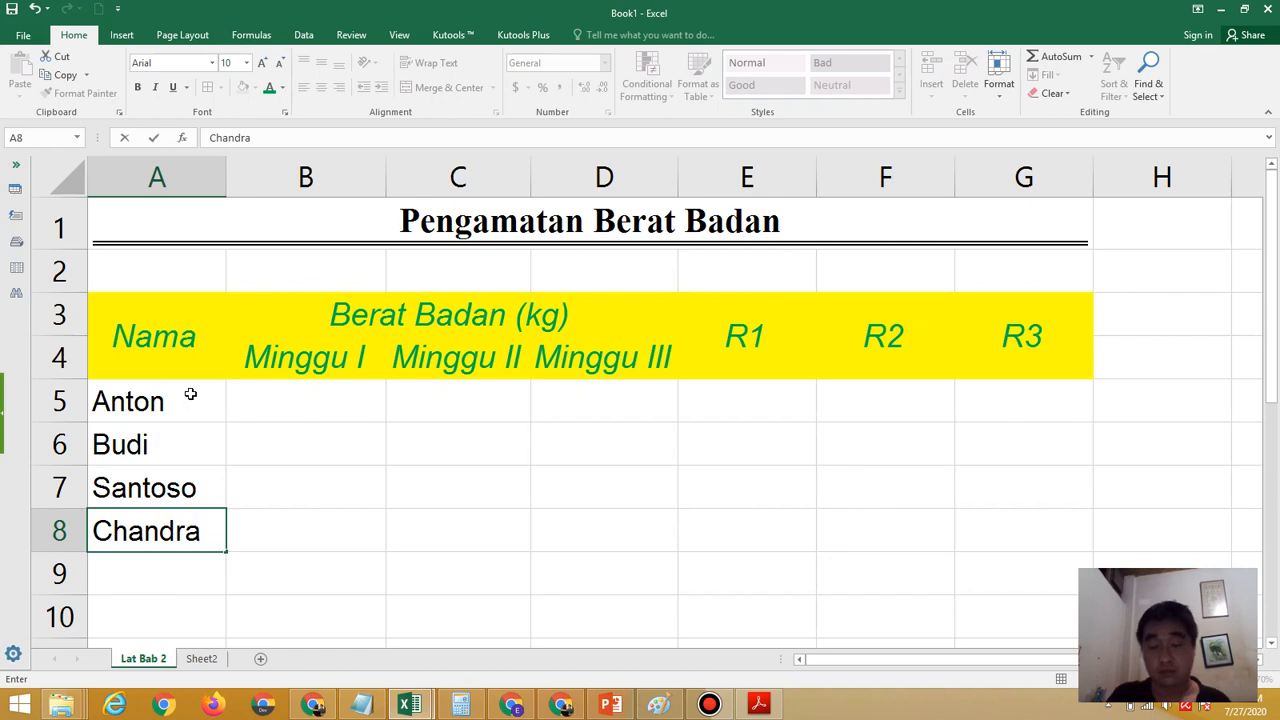
Check the first row's weights in the exercise PDF and enter 40.57 in B5 and 41.88 in C5
left_click(267, 426)
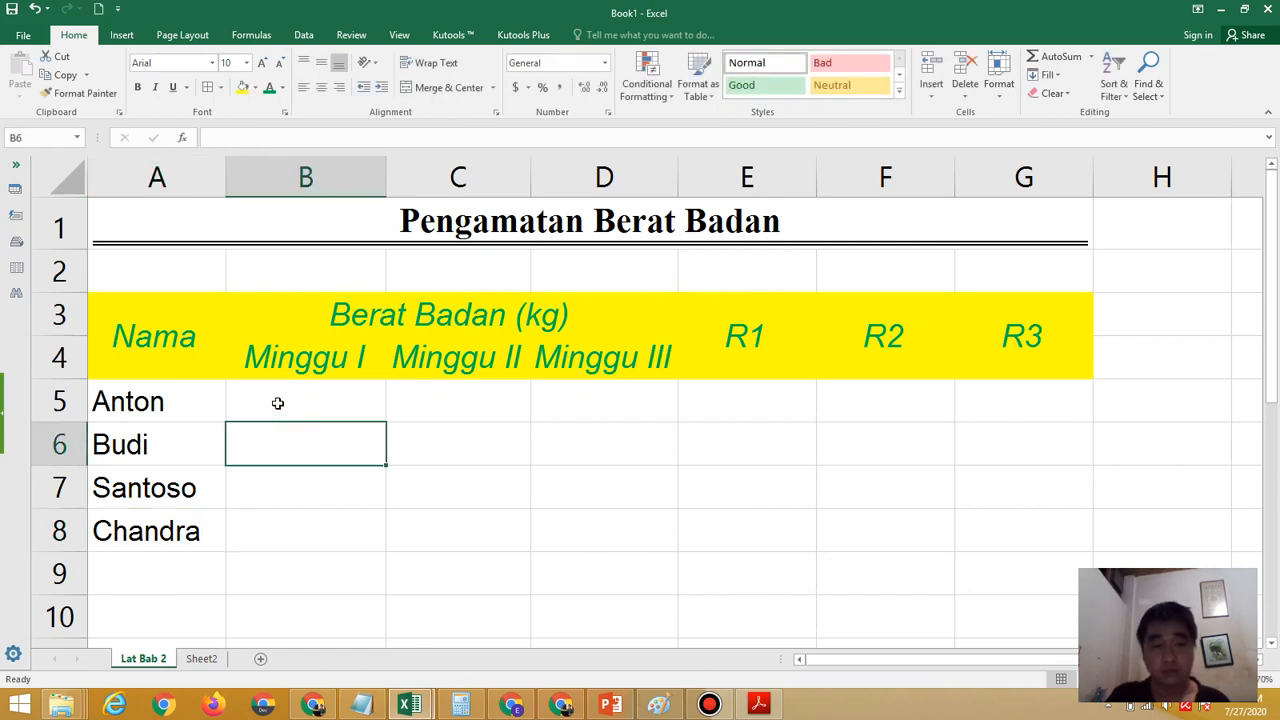
left_click(278, 403)
left_click(758, 704)
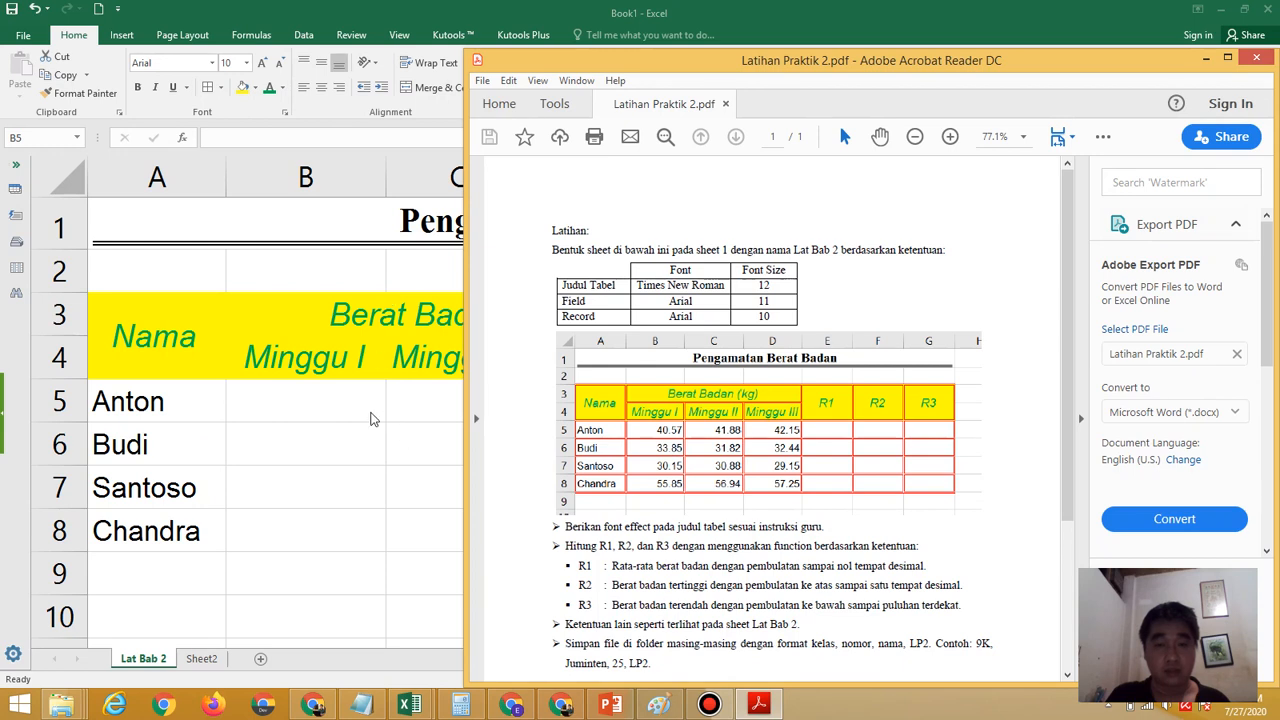
left_click(304, 392)
type("40")
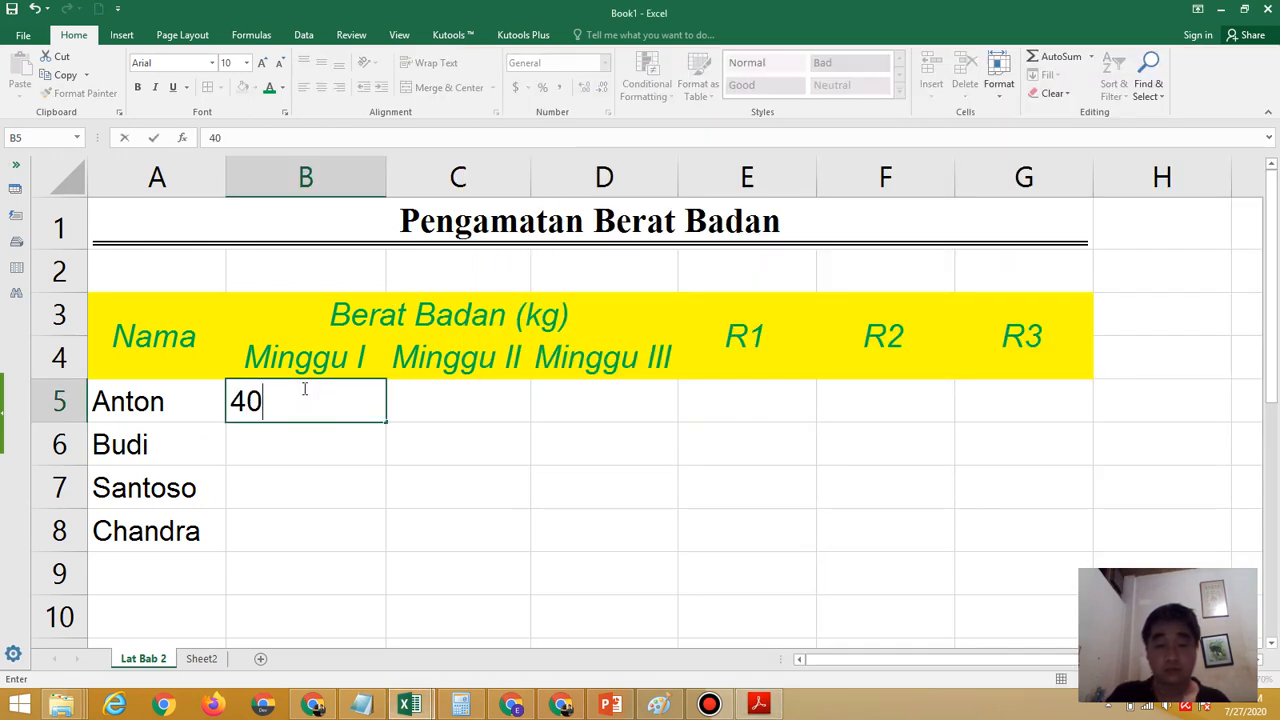
type(".57")
key("Tab")
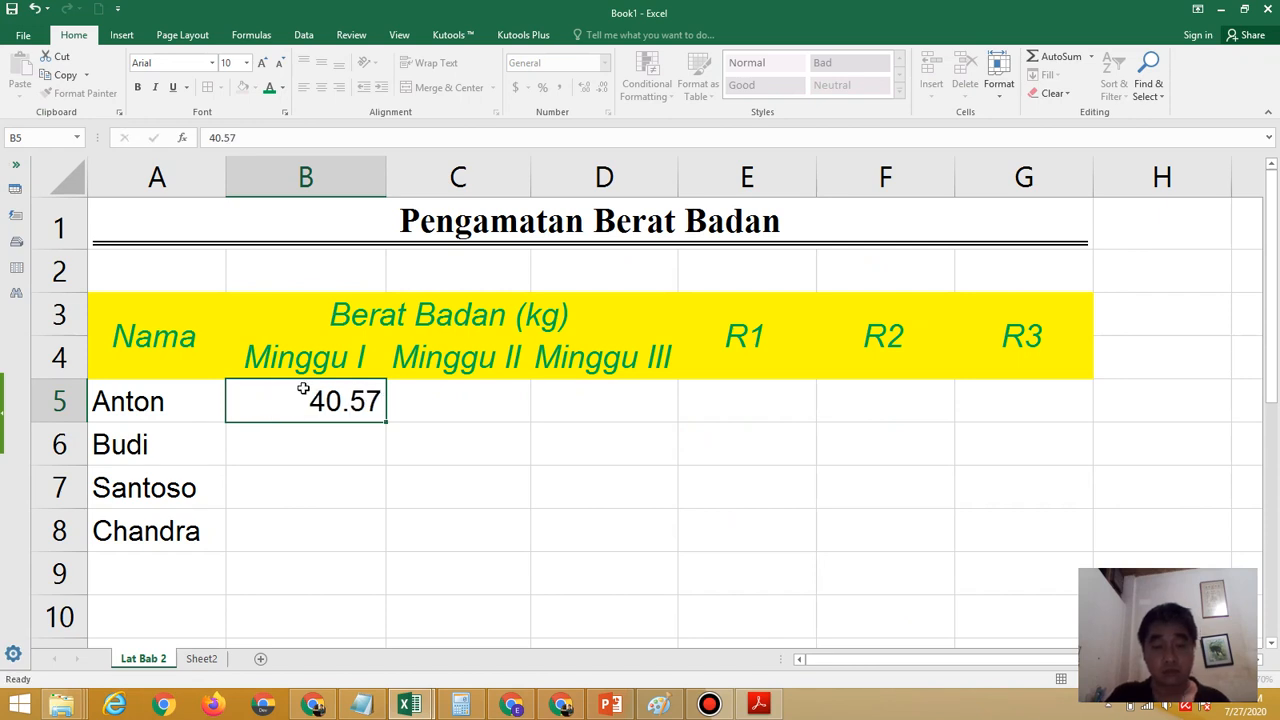
type("41.88")
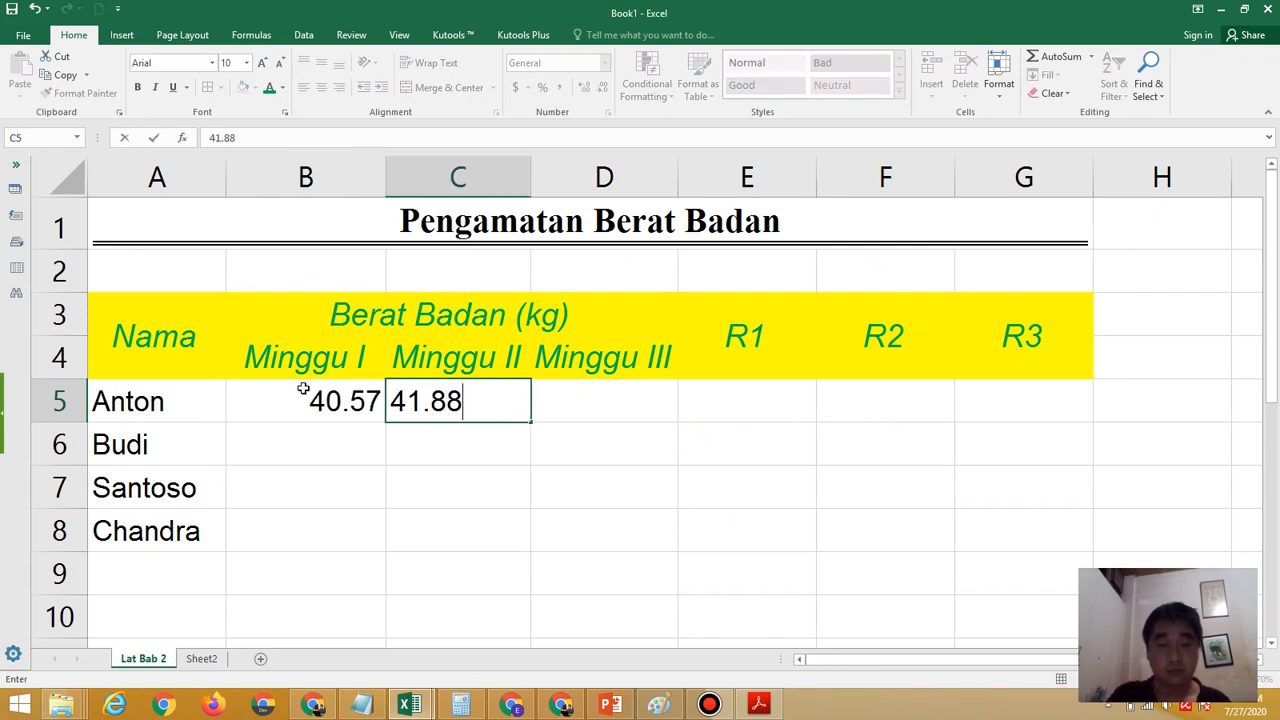
key("Tab")
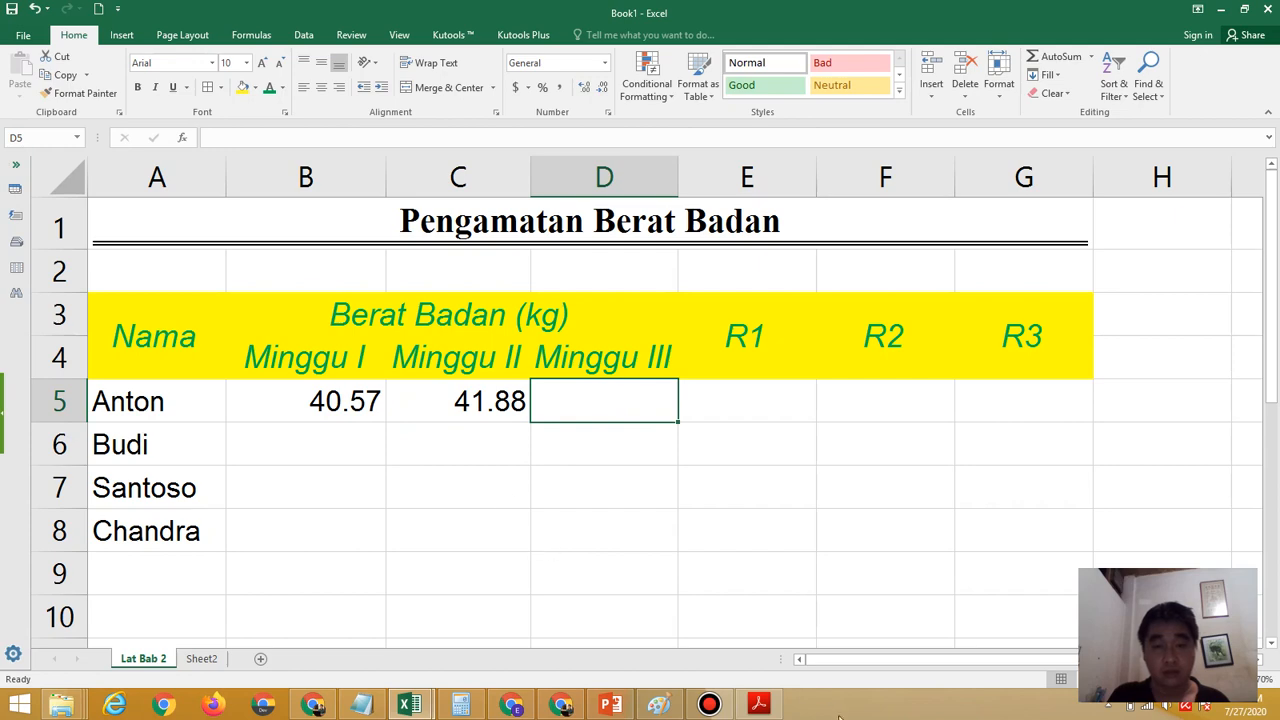
Look up the first row's Minggu III weight in the exercise PDF and enter 42.15 in D5
left_click(759, 706)
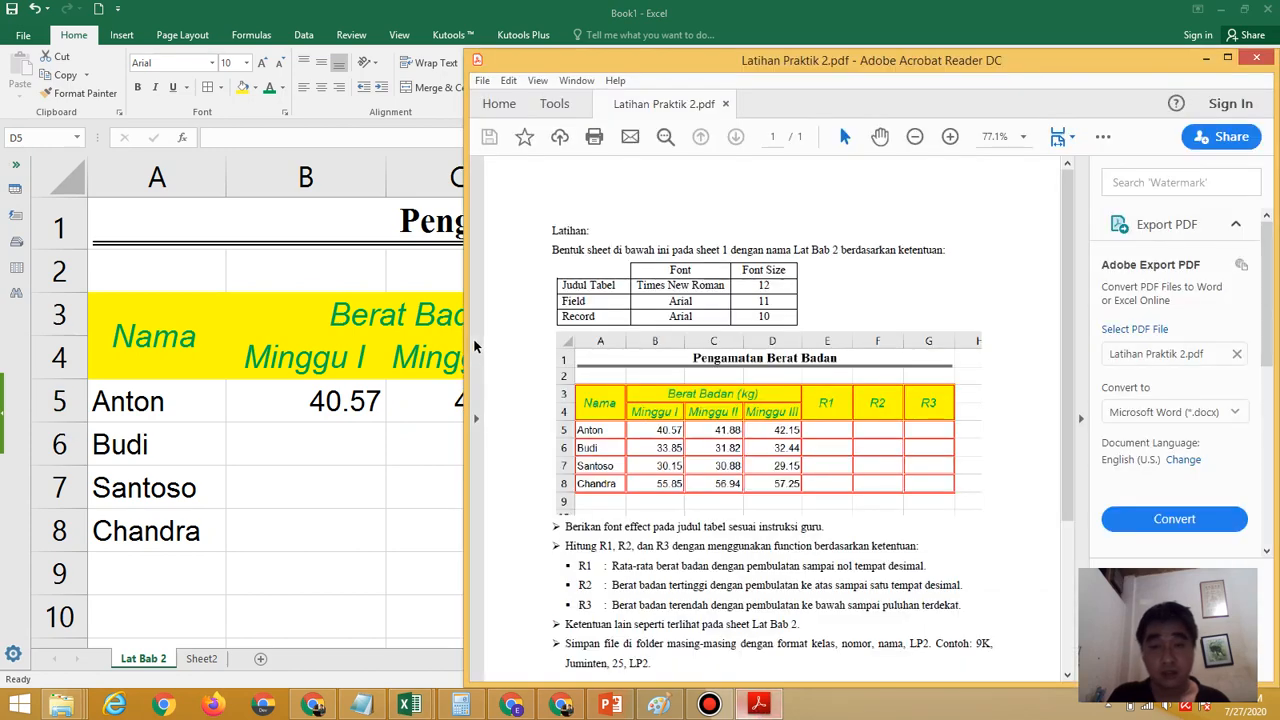
left_click(432, 402)
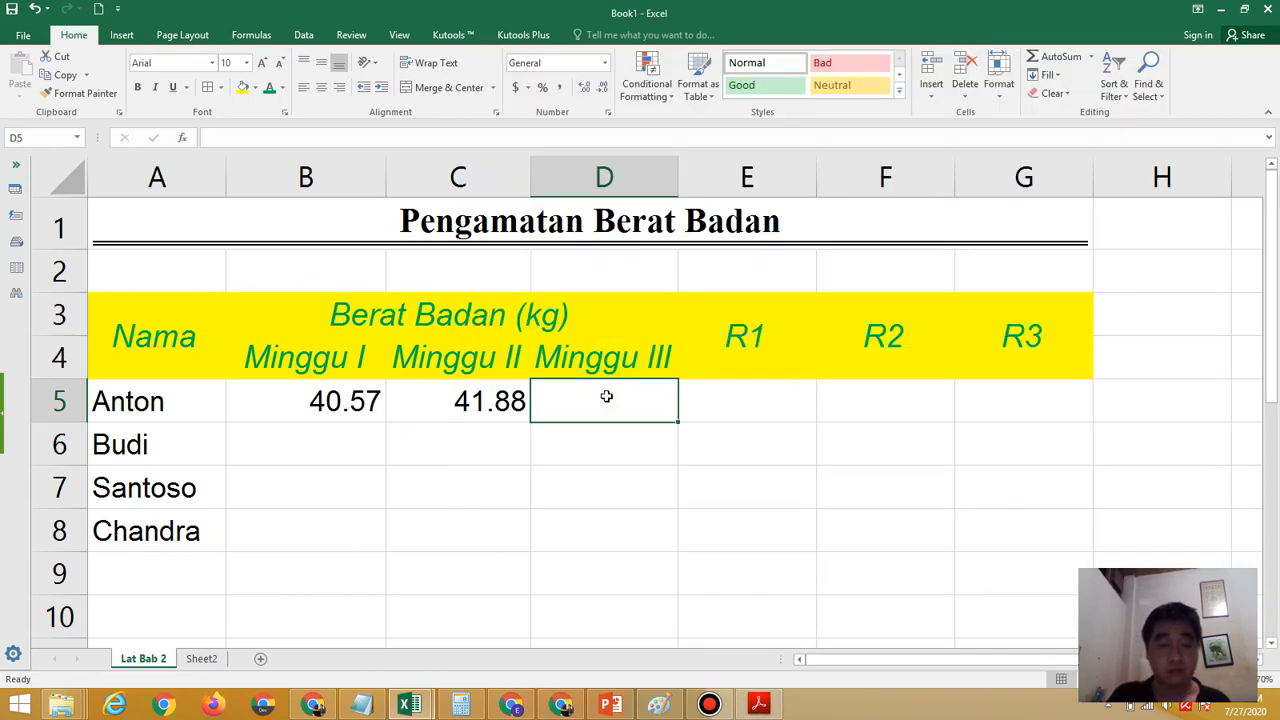
type("42.15")
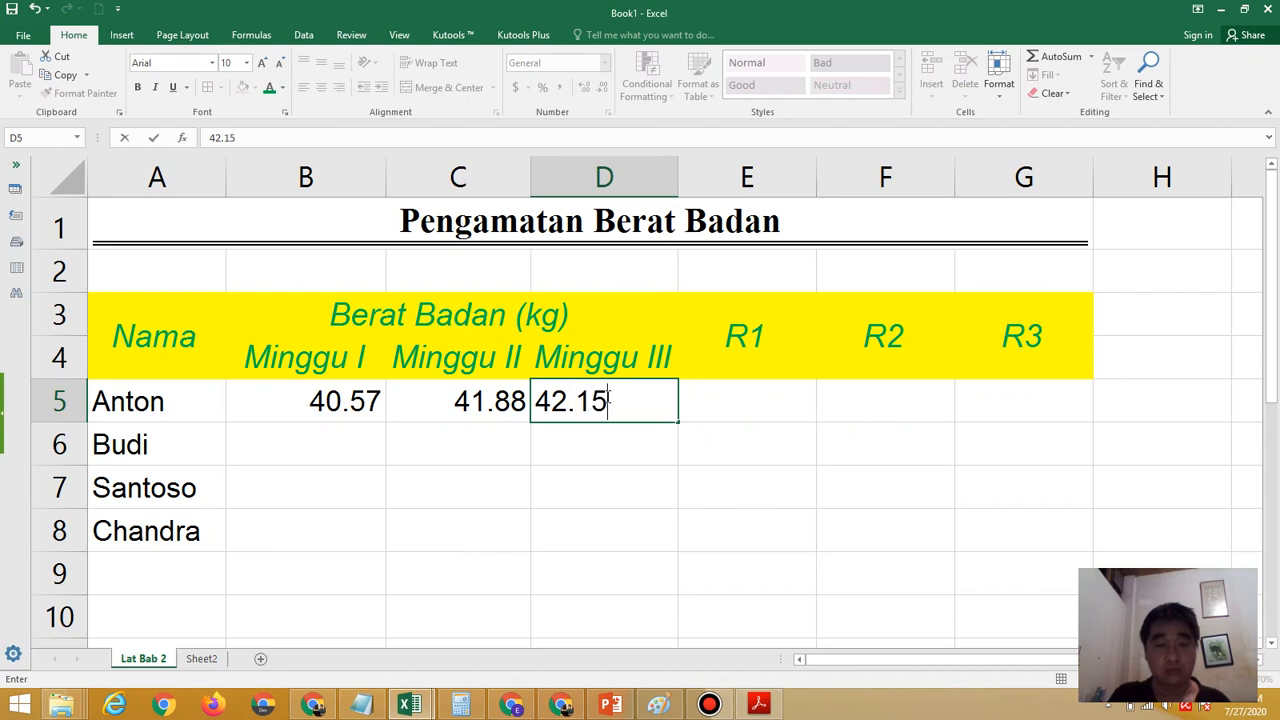
left_click(349, 437)
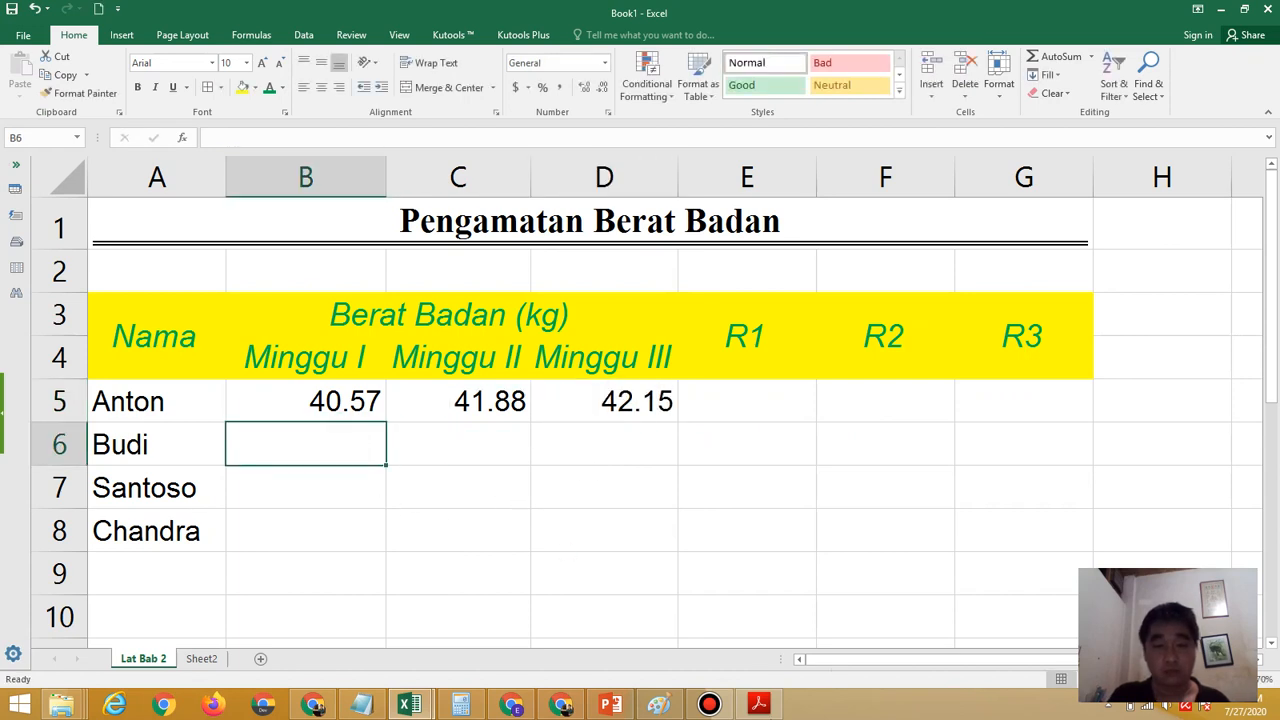
Check the second row's weights in the exercise PDF and enter 33.85 in B6 and 31.82 in C6
left_click(758, 704)
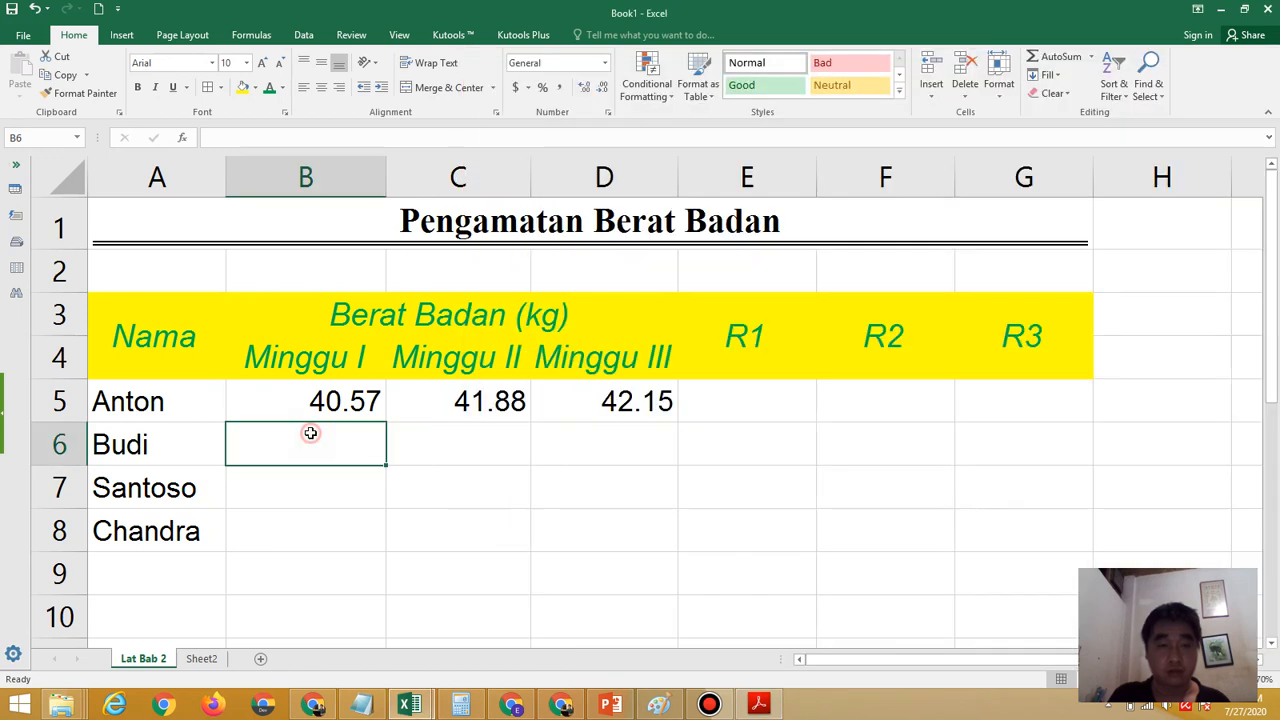
left_click(310, 433)
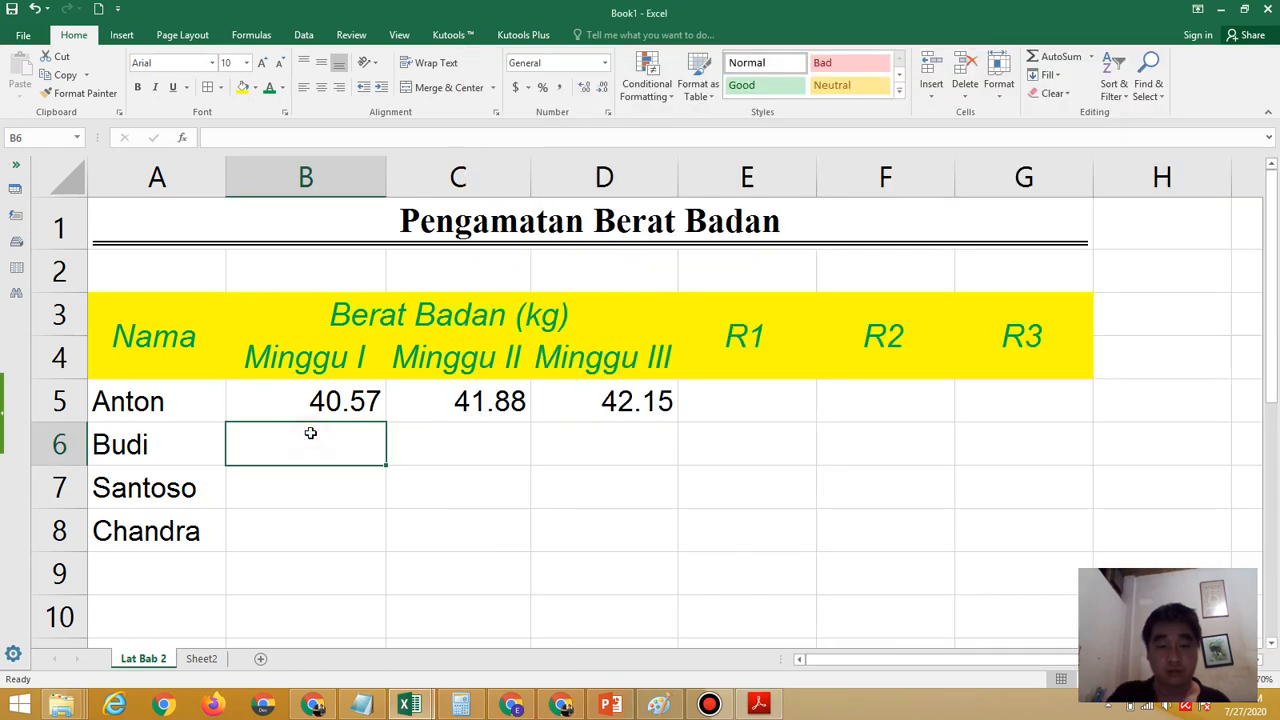
type("33.85")
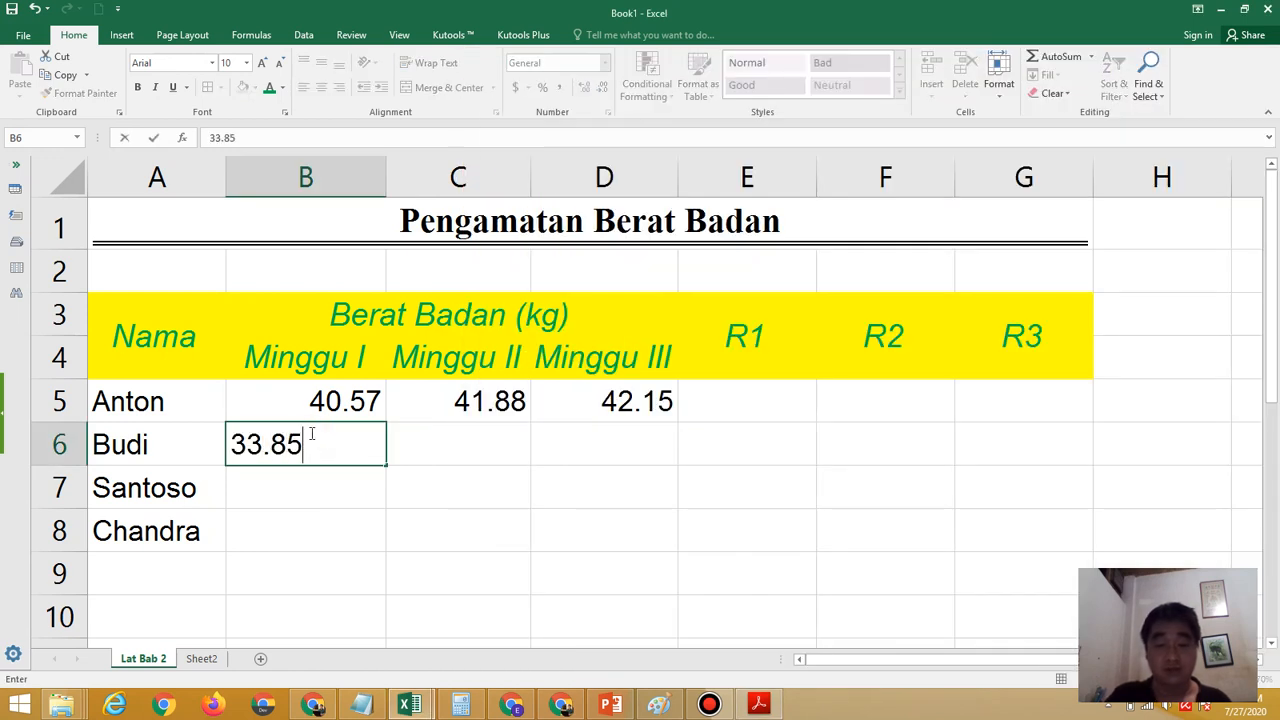
key("Tab")
type("31")
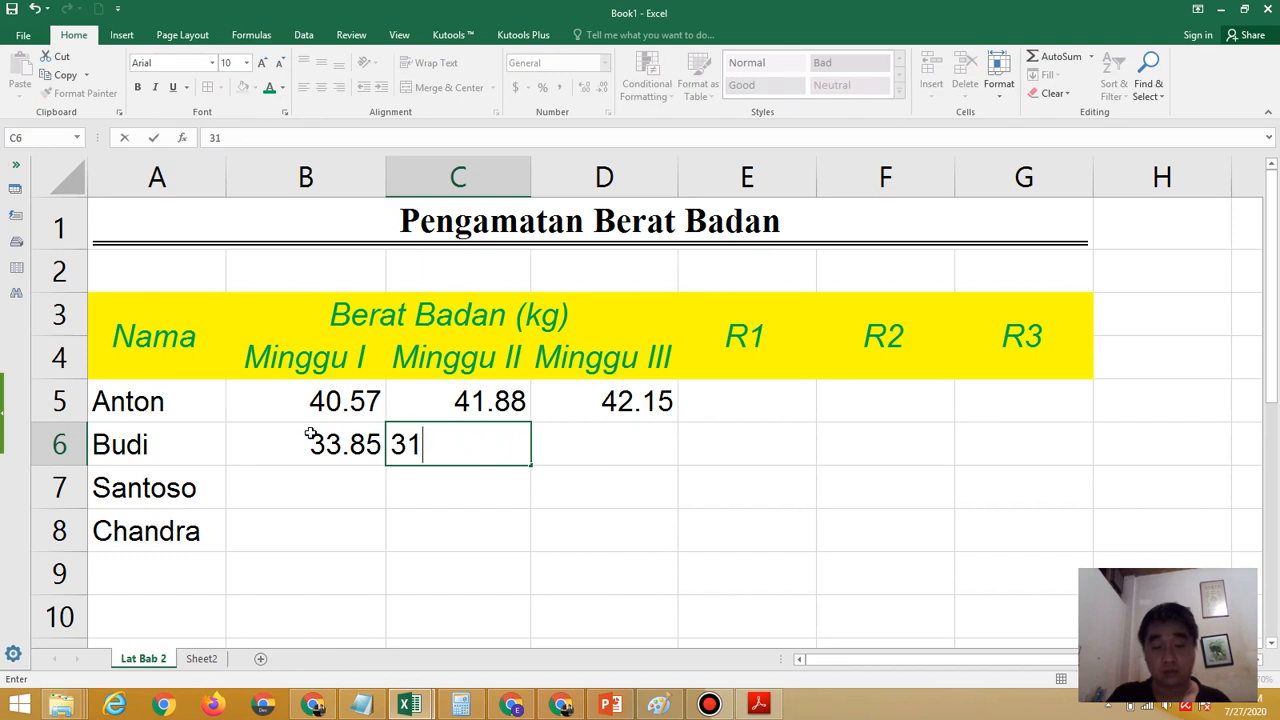
type(".82")
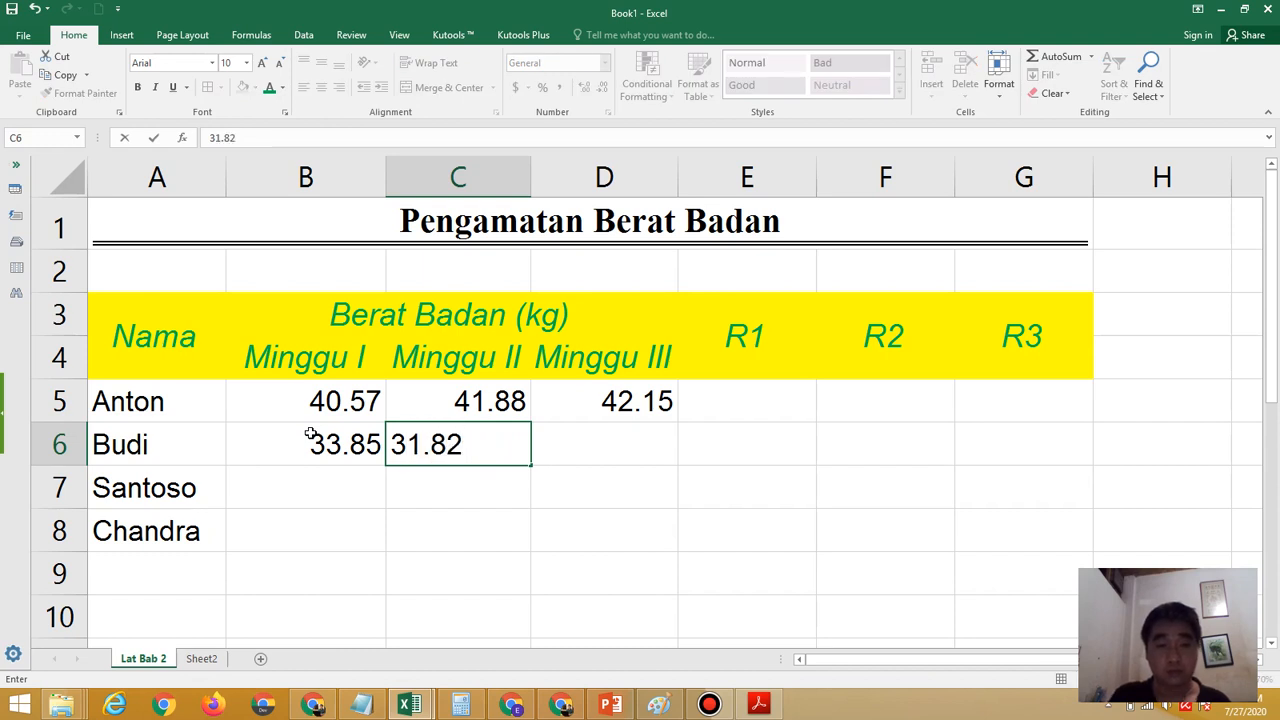
key("Tab")
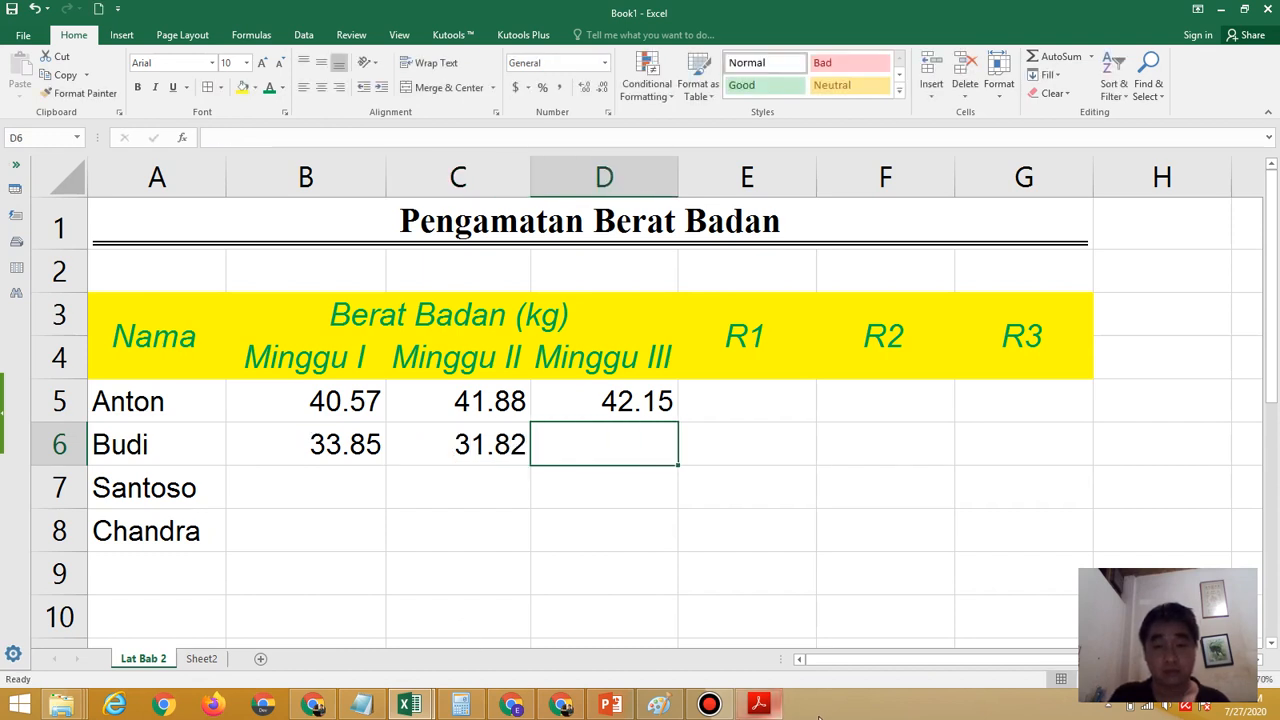
Look up the second row's Minggu III weight in the exercise PDF and enter 32.44 in D6
left_click(760, 705)
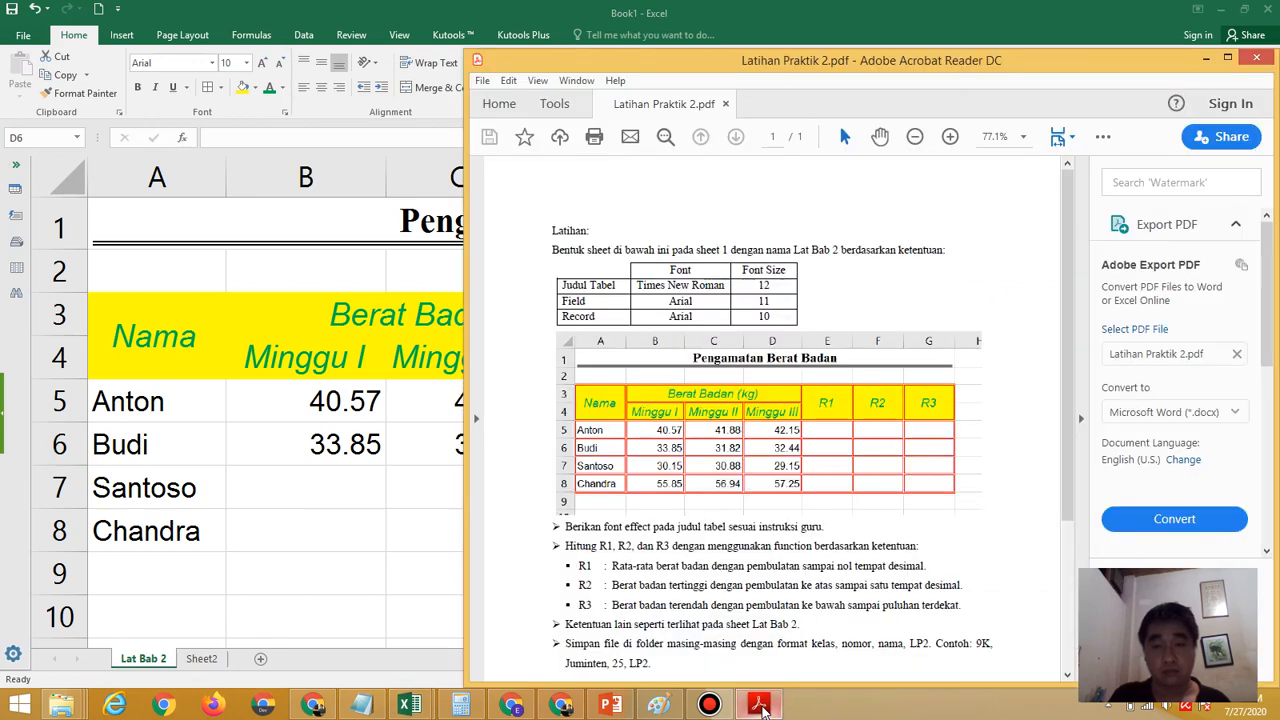
left_click(423, 440)
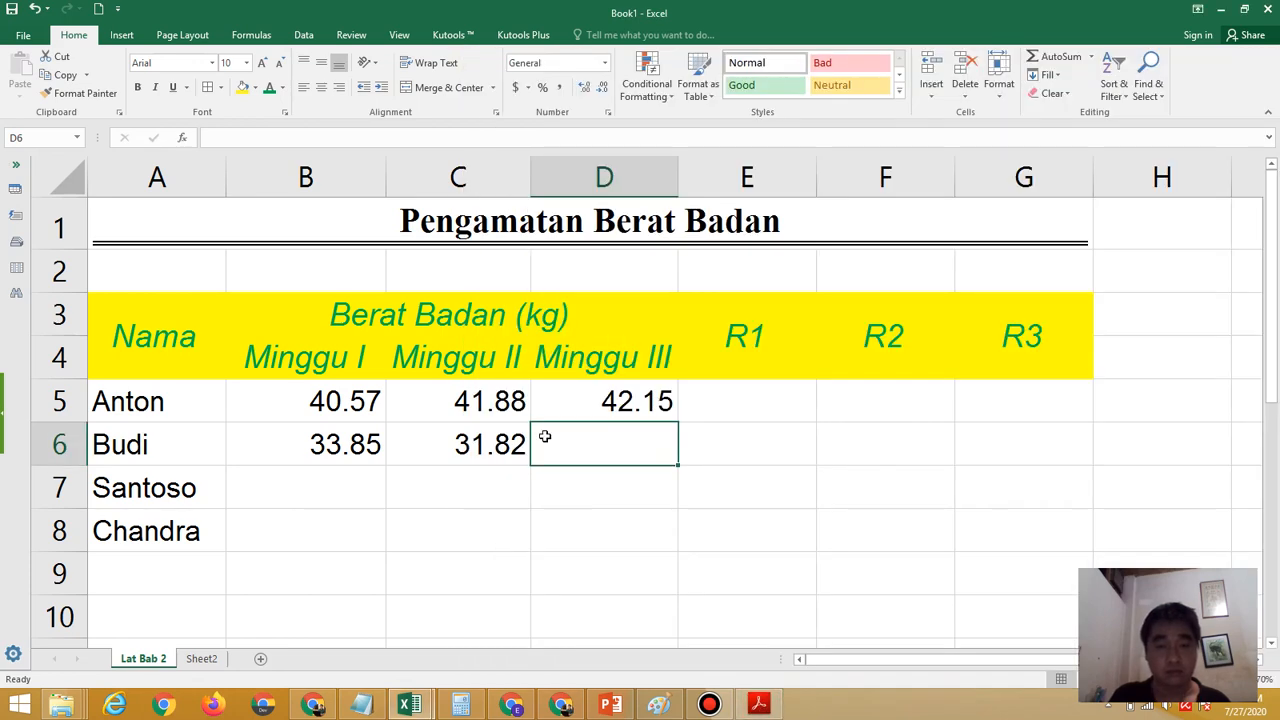
type("32.44")
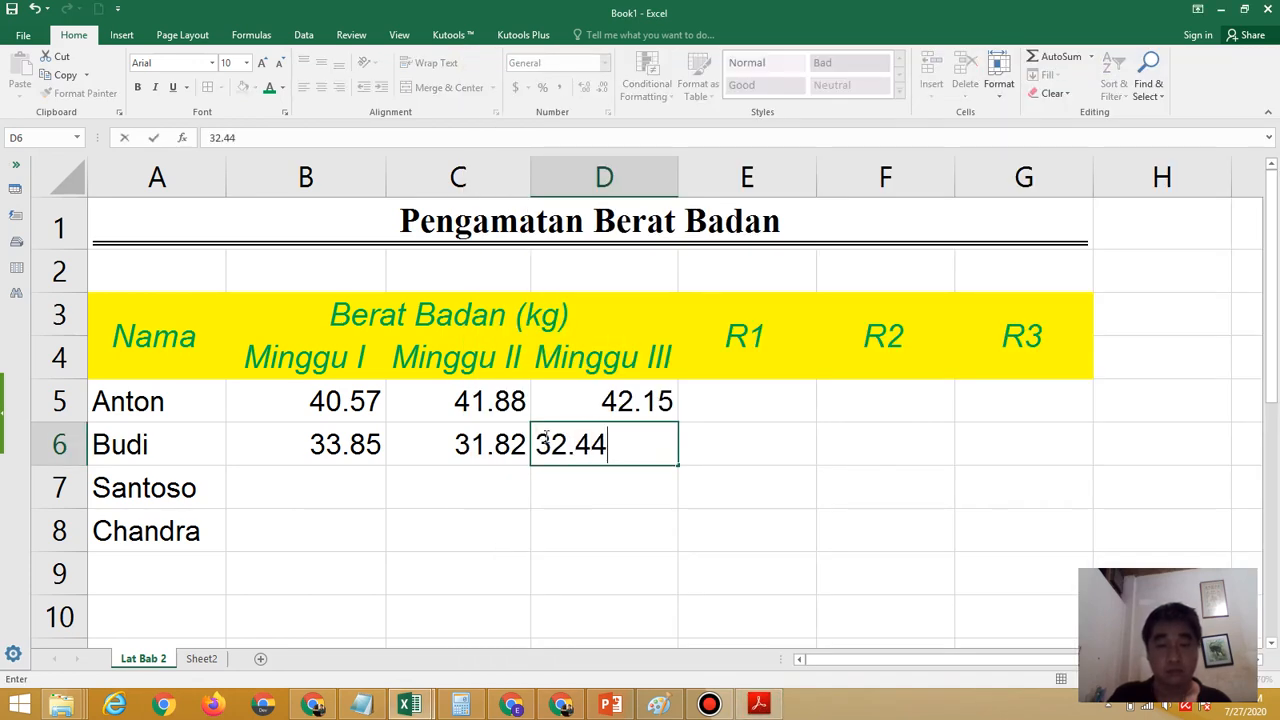
key("Return")
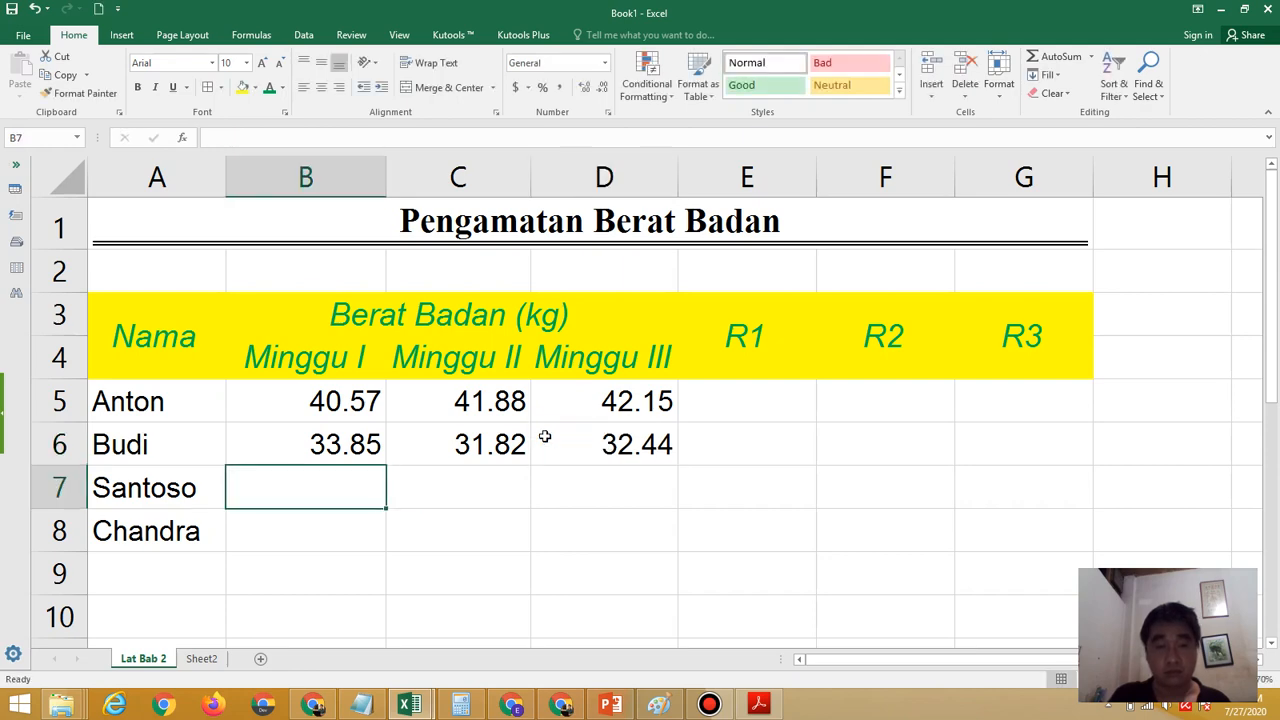
Look up the third row's Minggu I weight in the exercise PDF and enter 30.15 in B7
left_click(762, 705)
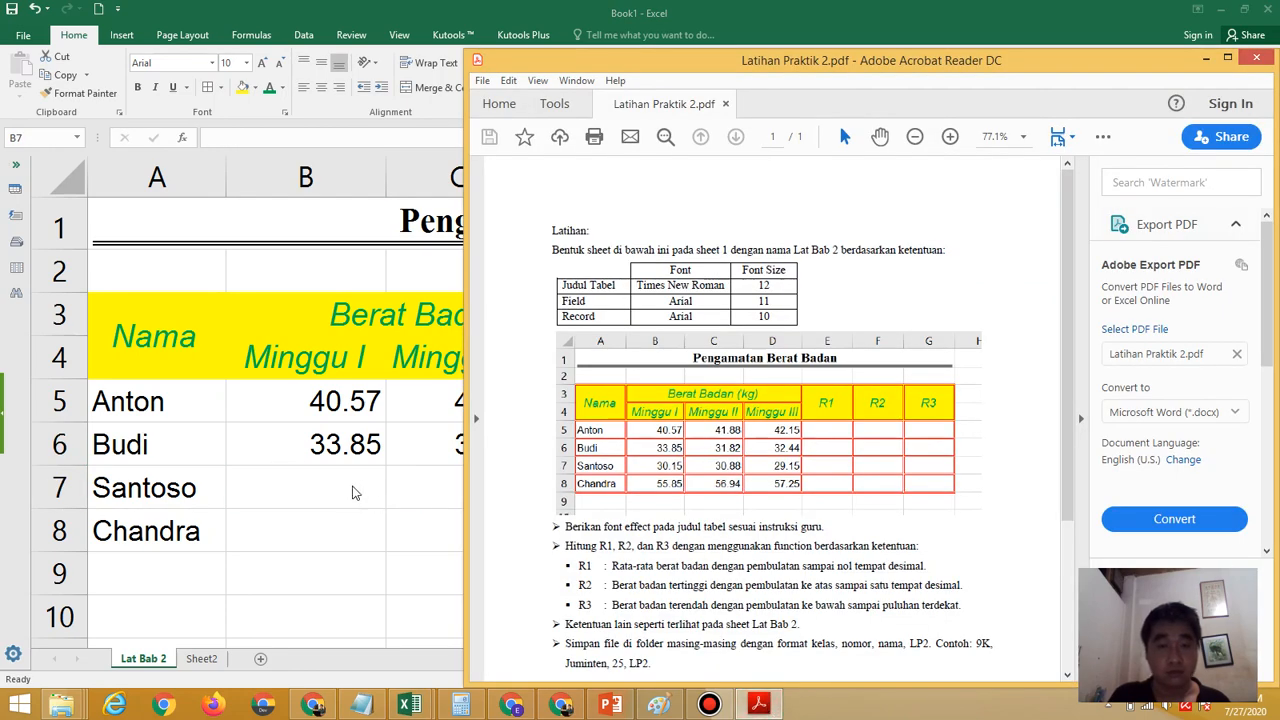
left_click(348, 485)
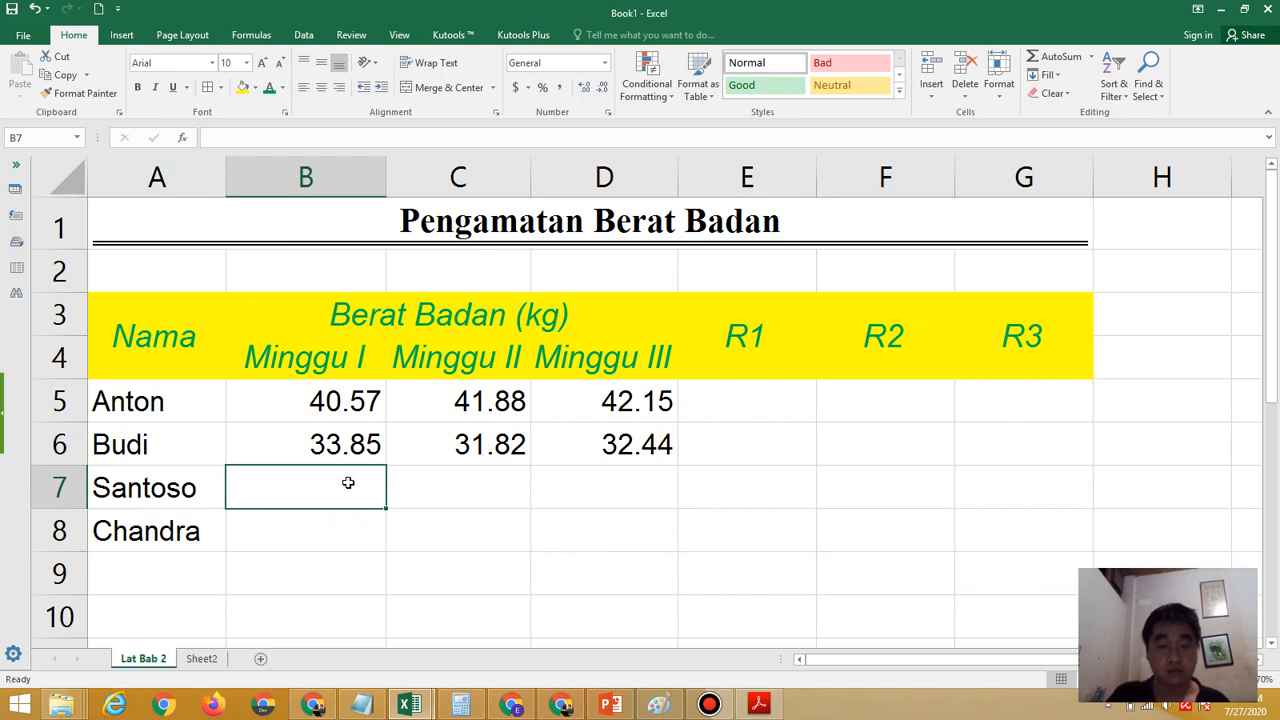
type("3-")
key("BackSpace")
type("0.15")
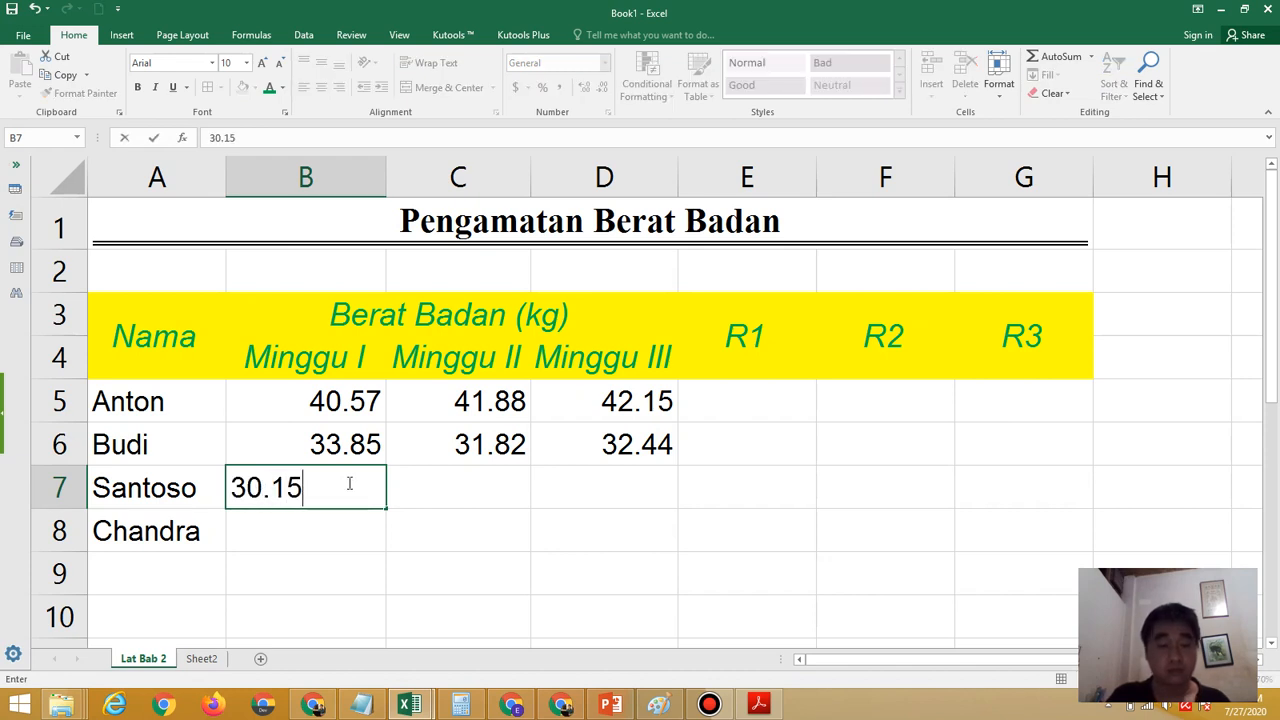
key("Tab")
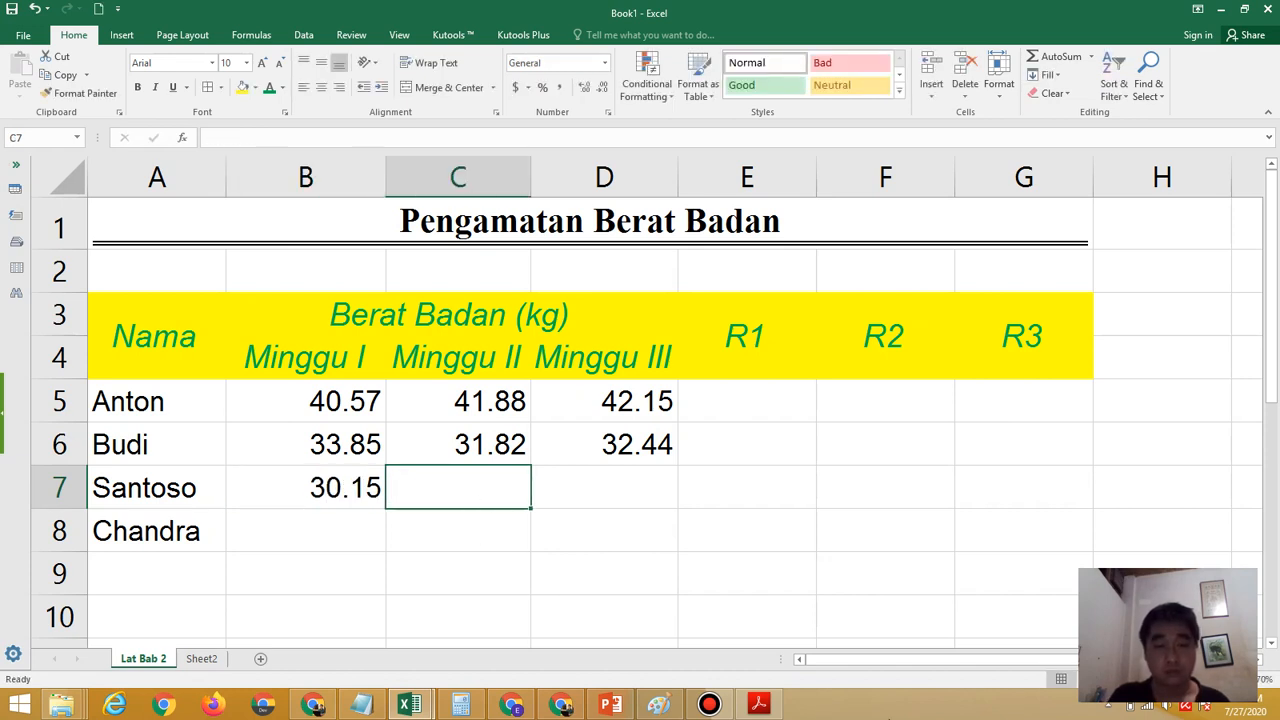
Check the third row's remaining weights in the exercise PDF and enter 30.88 in C7 and 29.15 in D7
left_click(758, 705)
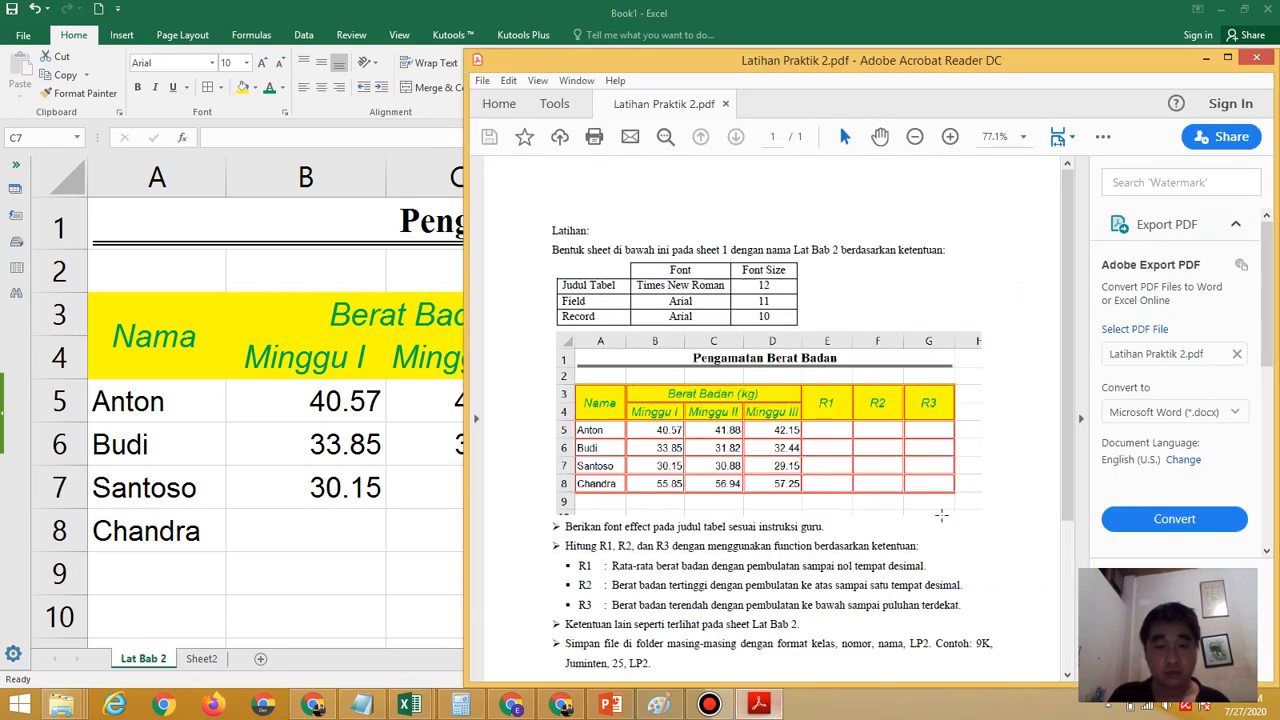
left_click(423, 488)
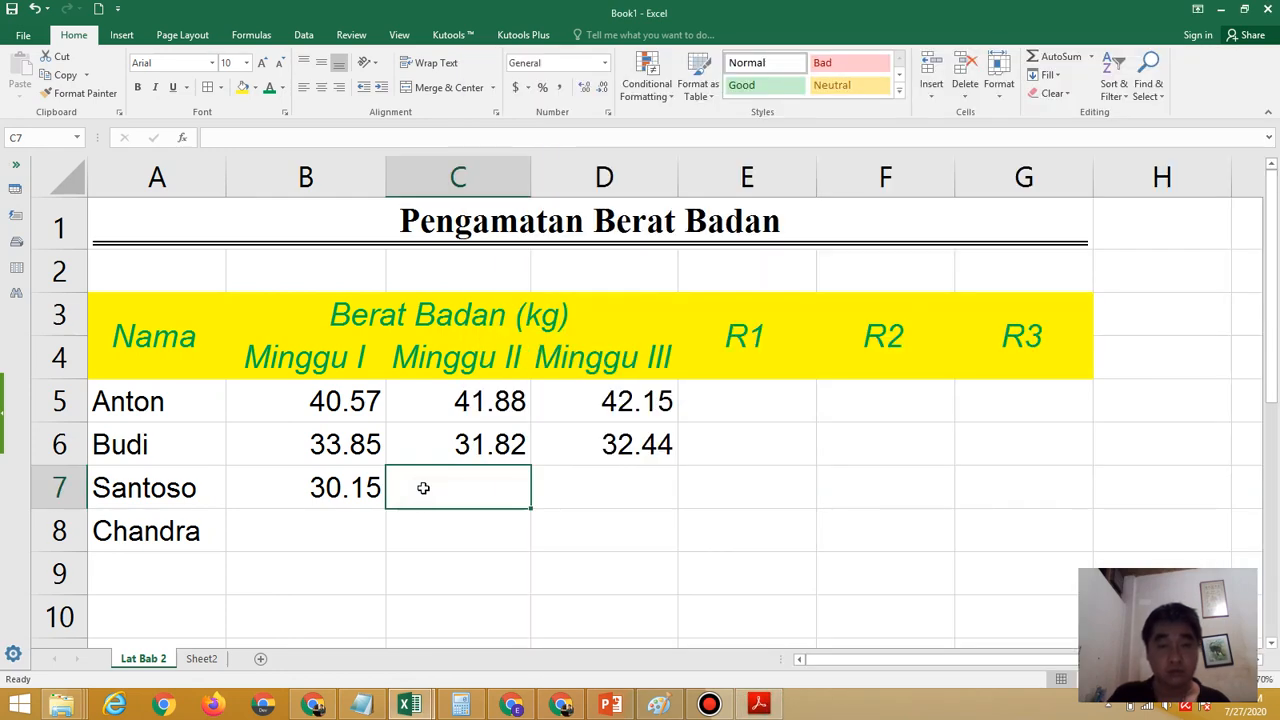
type("30.88")
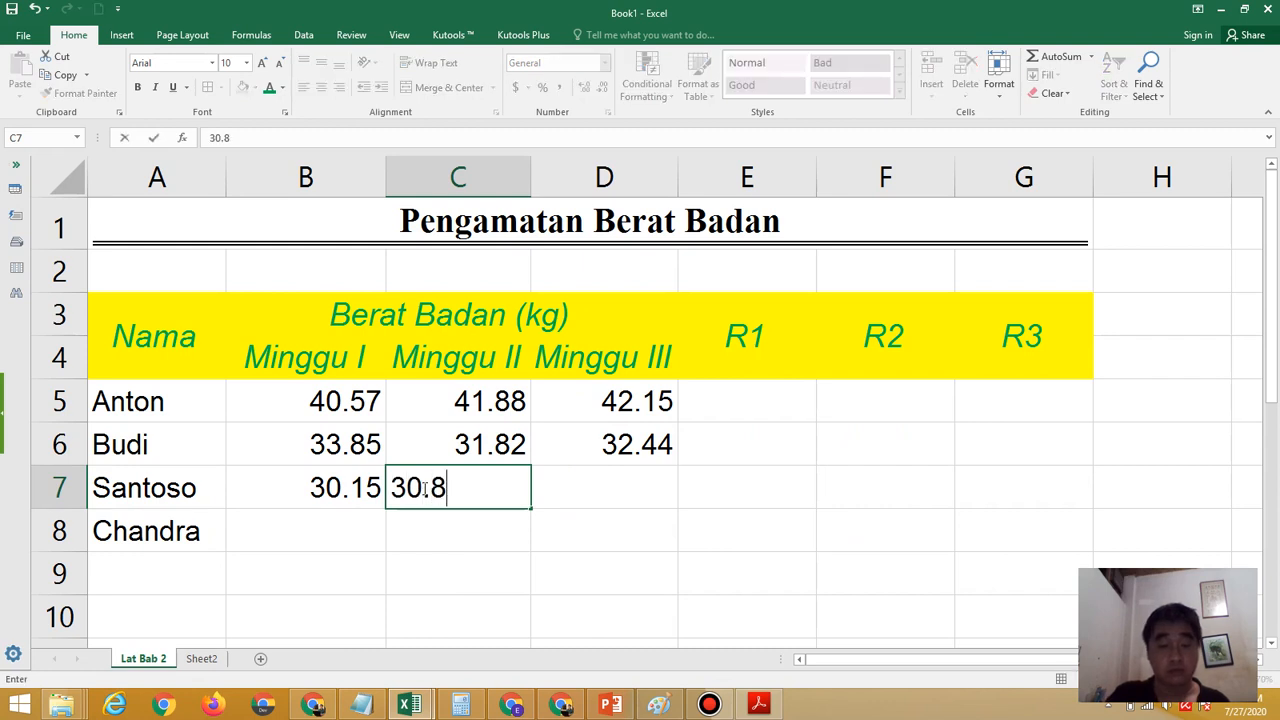
key("ctrl+Return")
key("Tab")
type("29.15")
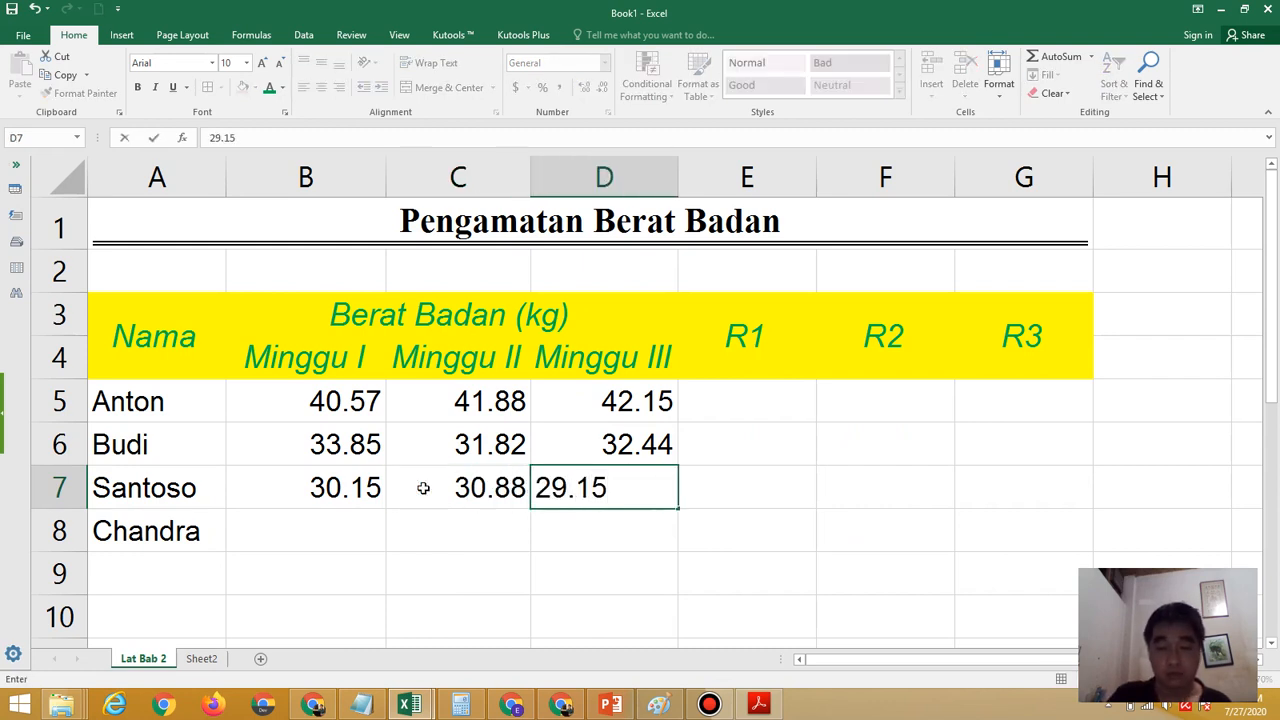
key("Return")
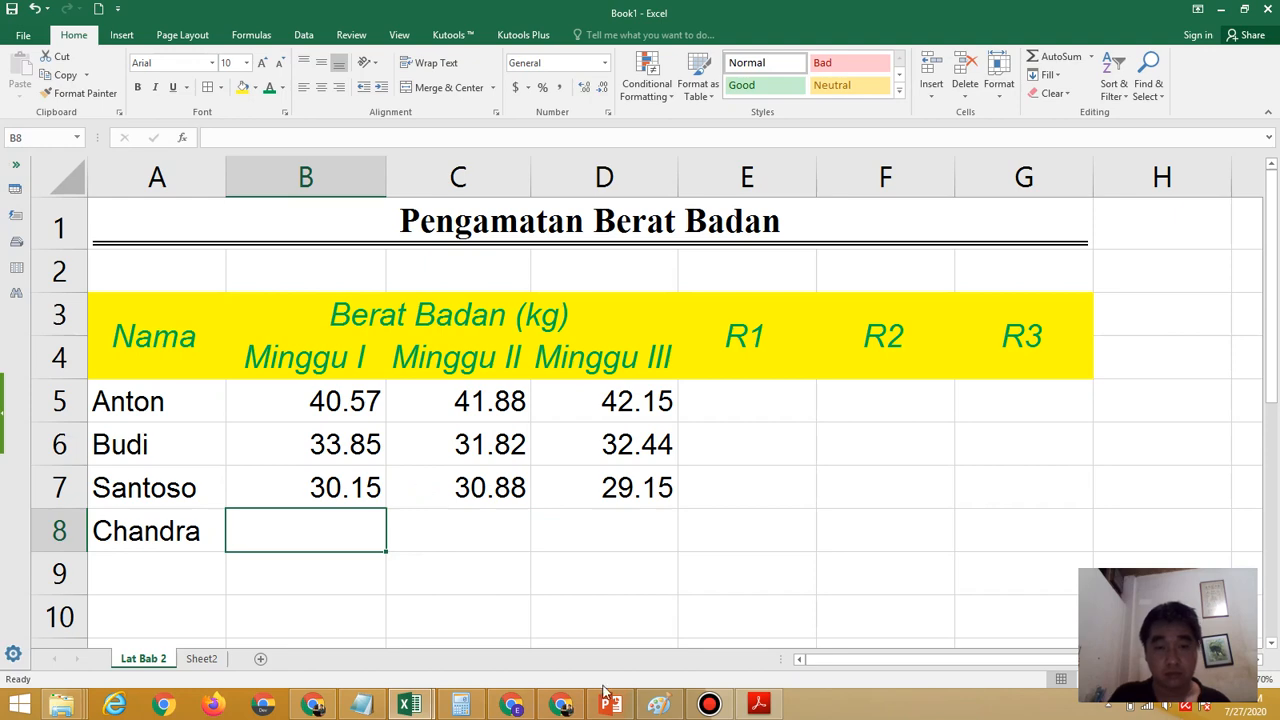
Look up the fourth row's Minggu I weight in the exercise PDF and enter 55.85 in B8
left_click(757, 706)
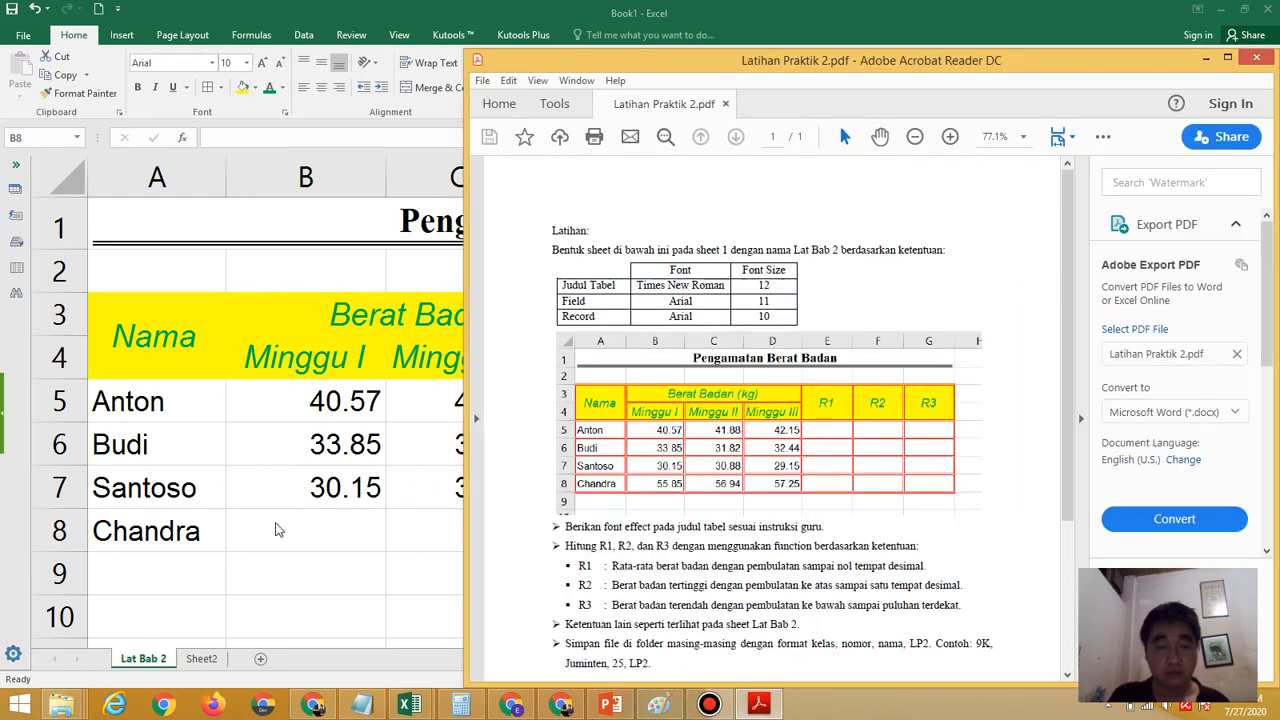
left_click(295, 515)
type("55.85")
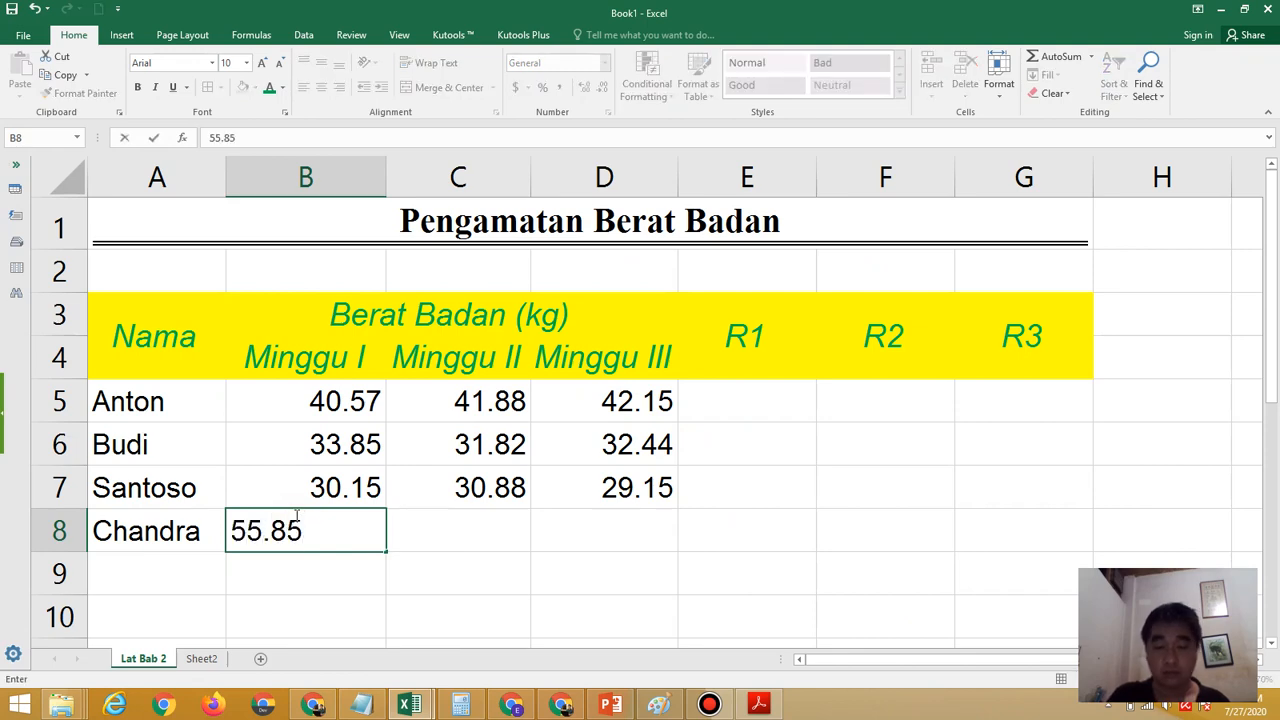
key("Tab")
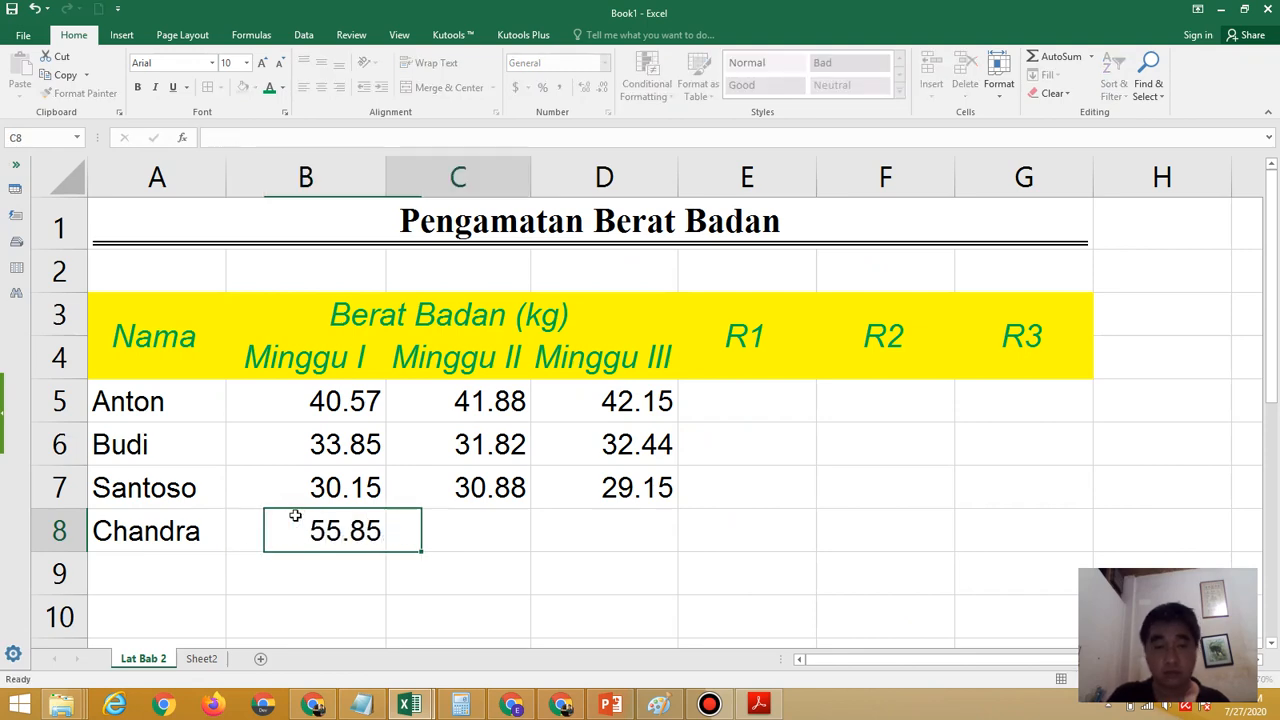
Look up the fourth row's Minggu II weight in the exercise PDF and enter 56.94 in C8
left_click(758, 704)
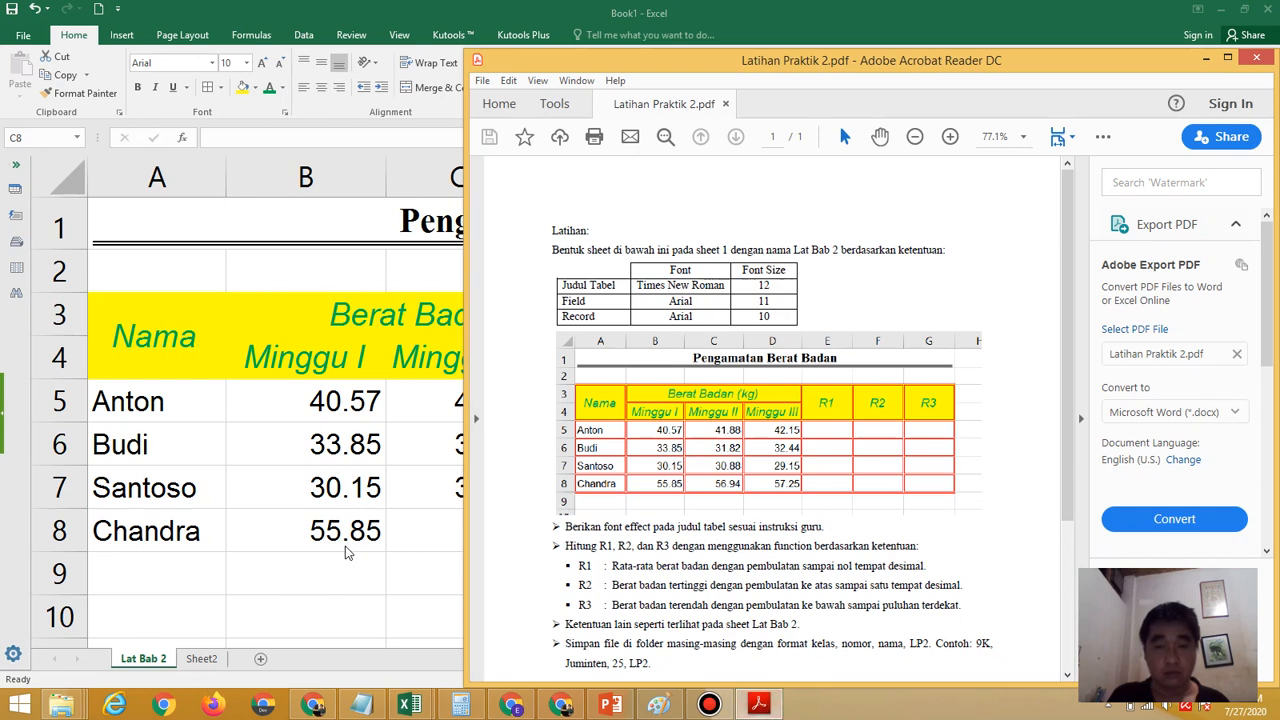
left_click(401, 537)
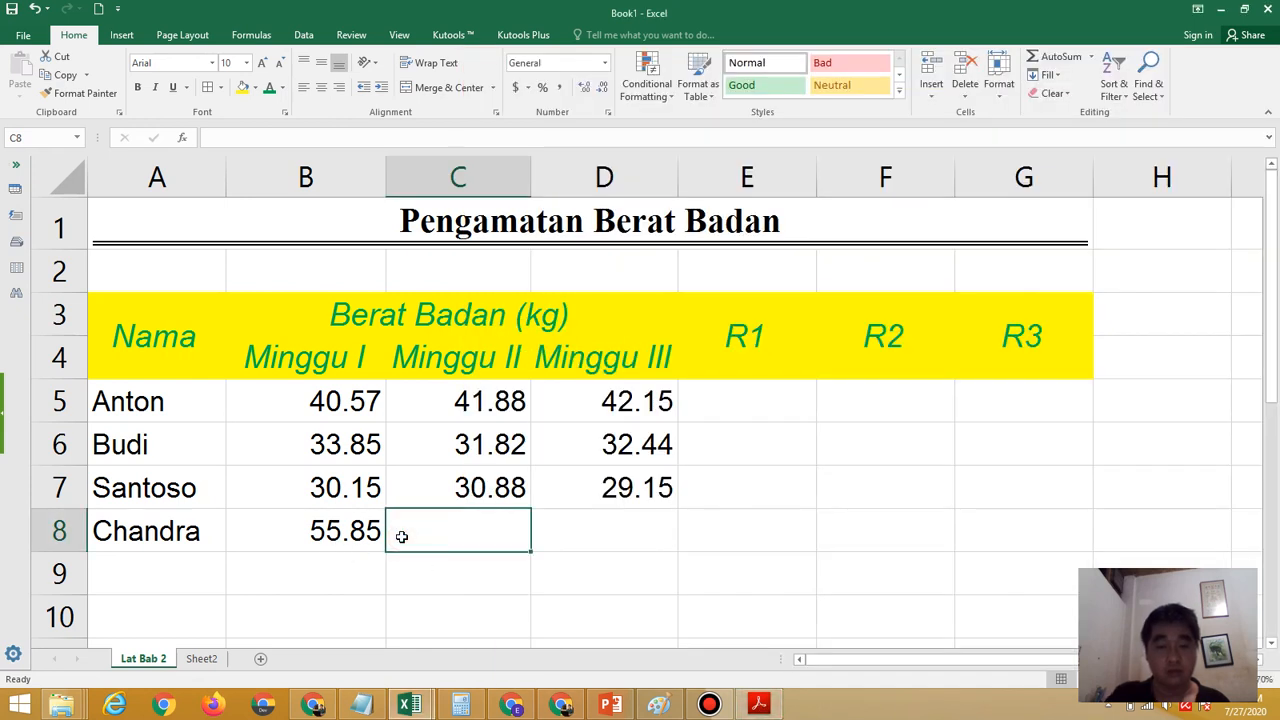
type("56.99")
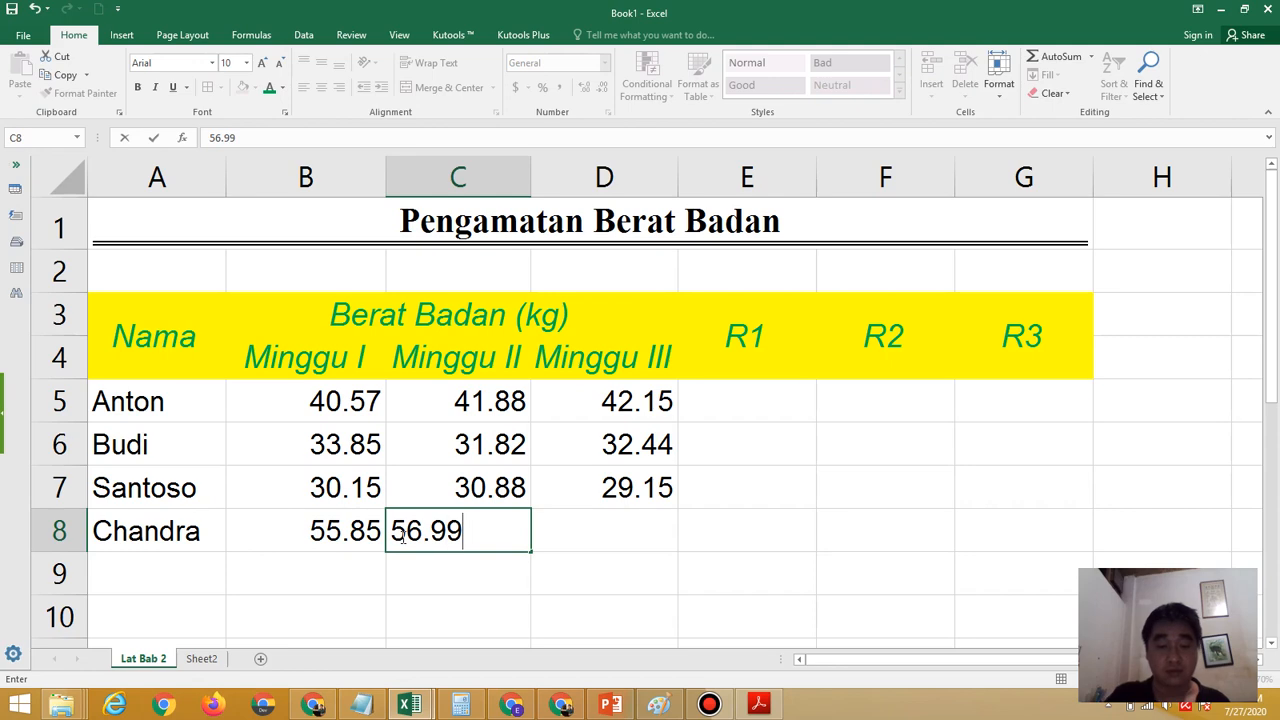
key("BackSpace")
type("4")
key("Tab")
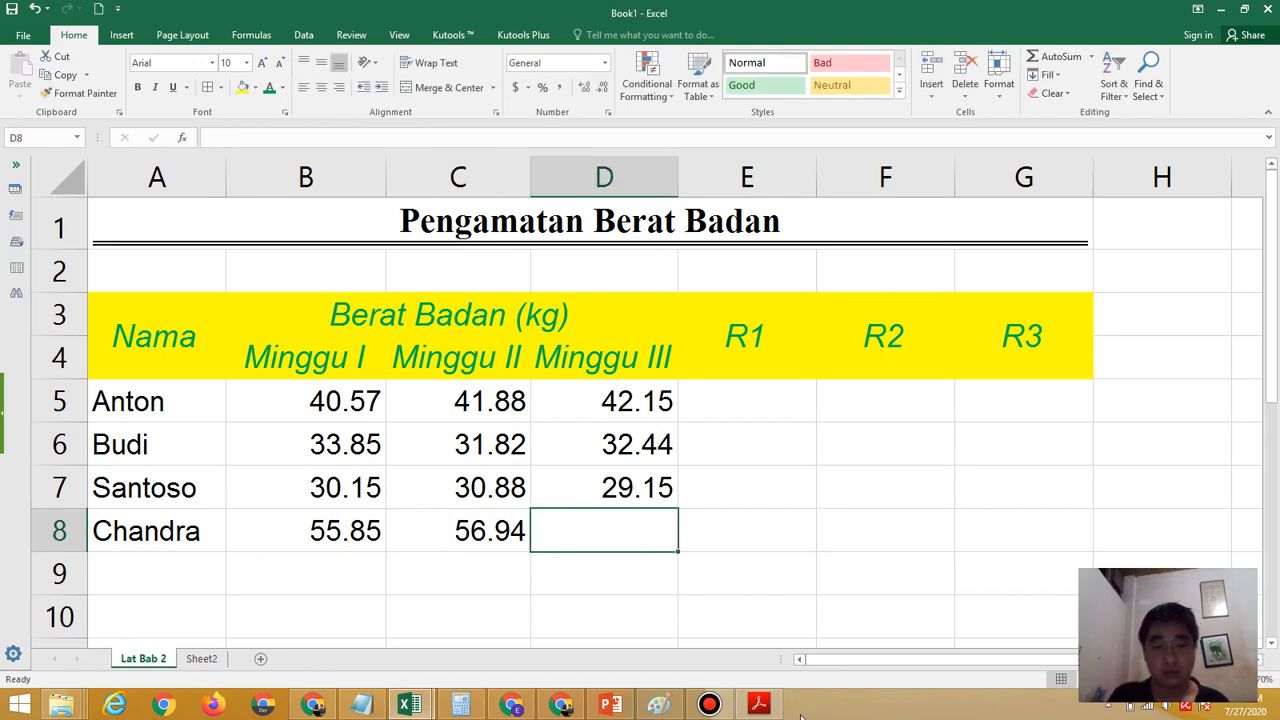
Look up the fourth row's Minggu III weight in the exercise PDF and enter 57.25 in D8
left_click(760, 705)
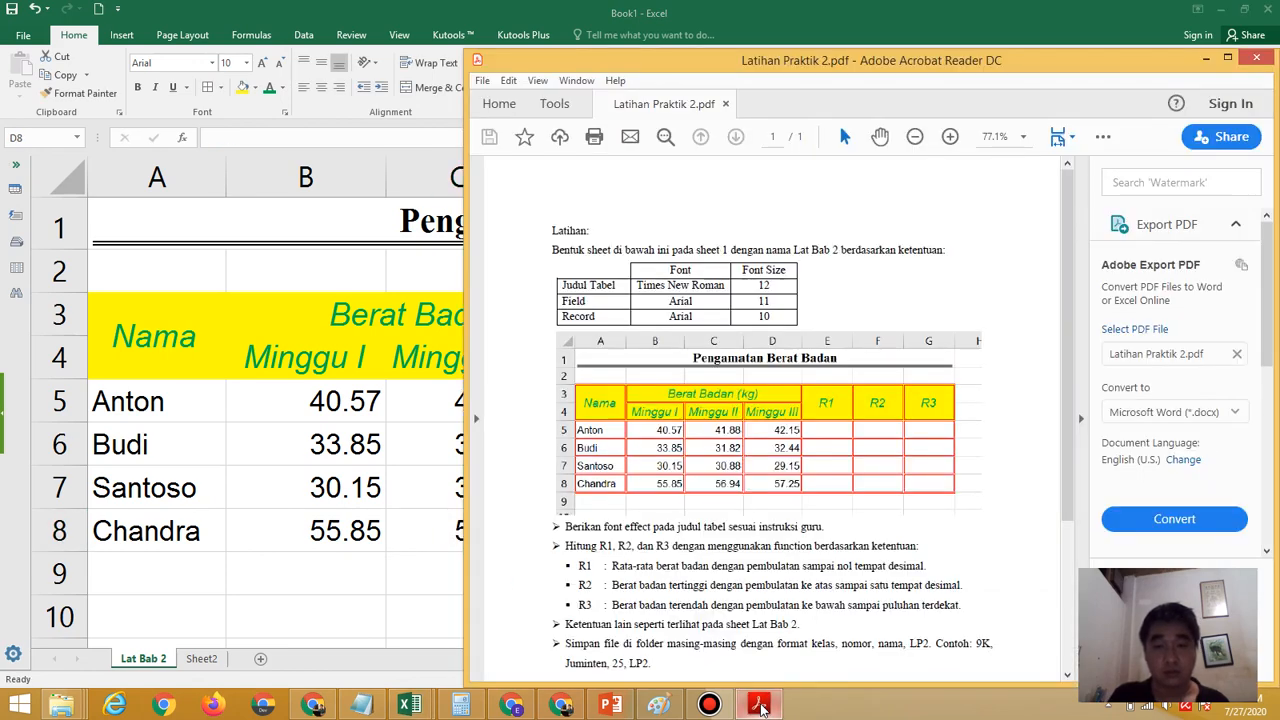
left_click(420, 572)
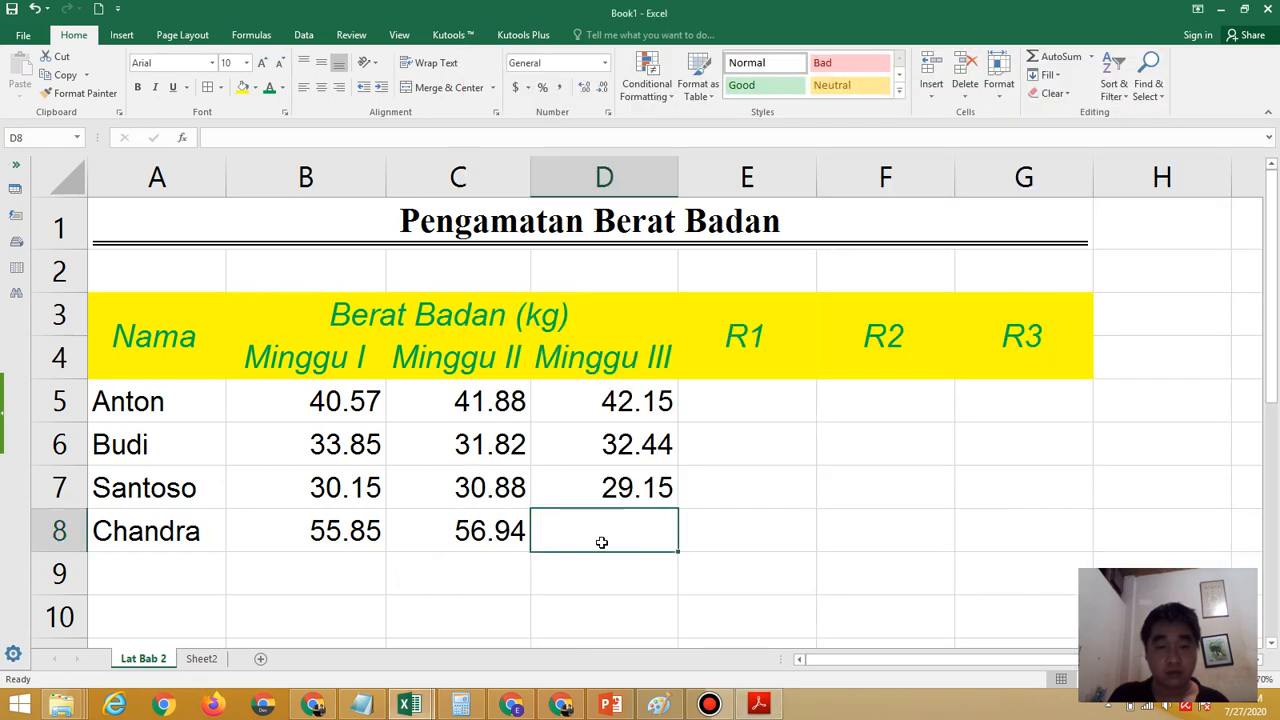
type("57.25")
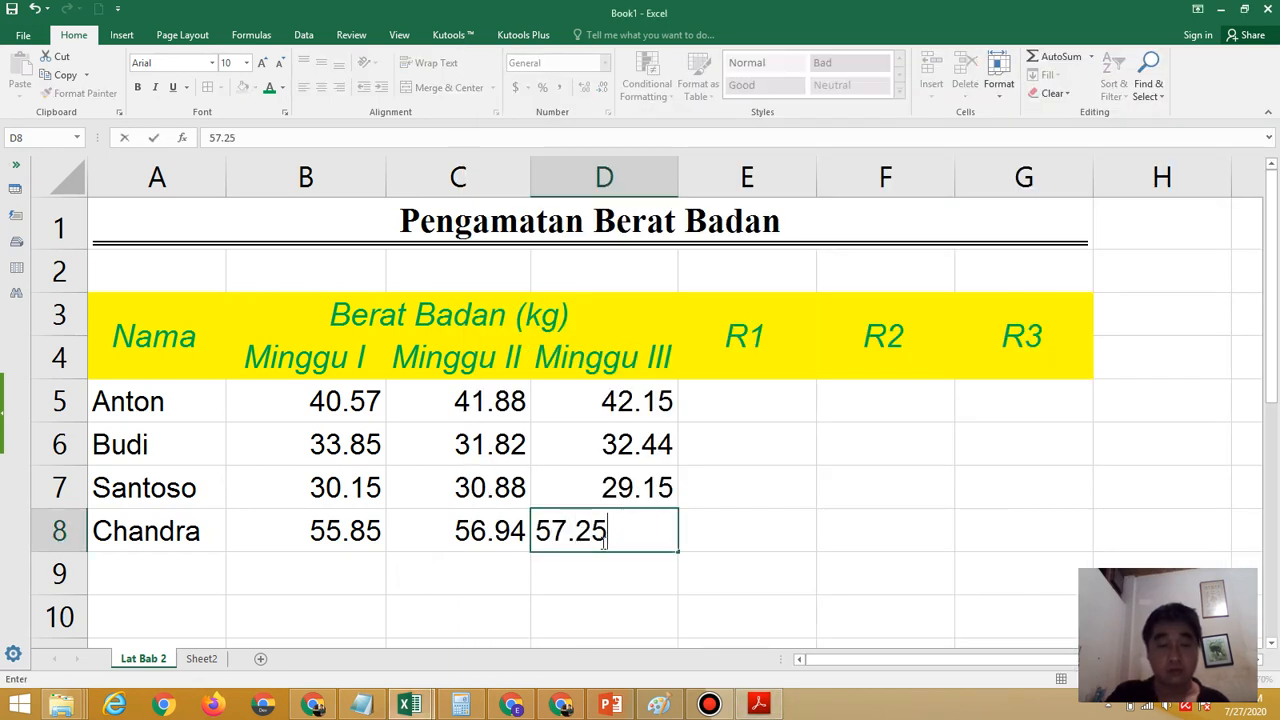
left_click(849, 584)
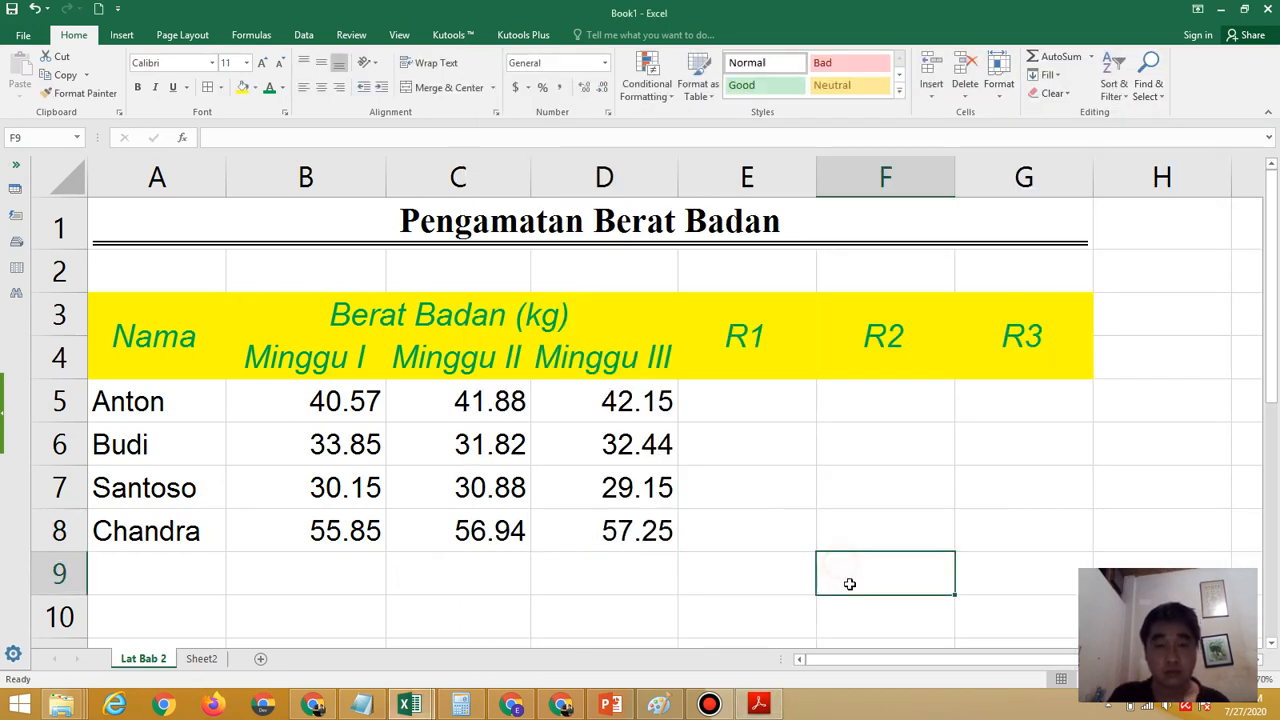
Review the exercise PDF's title font effect instruction and remaining requirements, then return to the Lat Bab 2 sheet
left_click(759, 705)
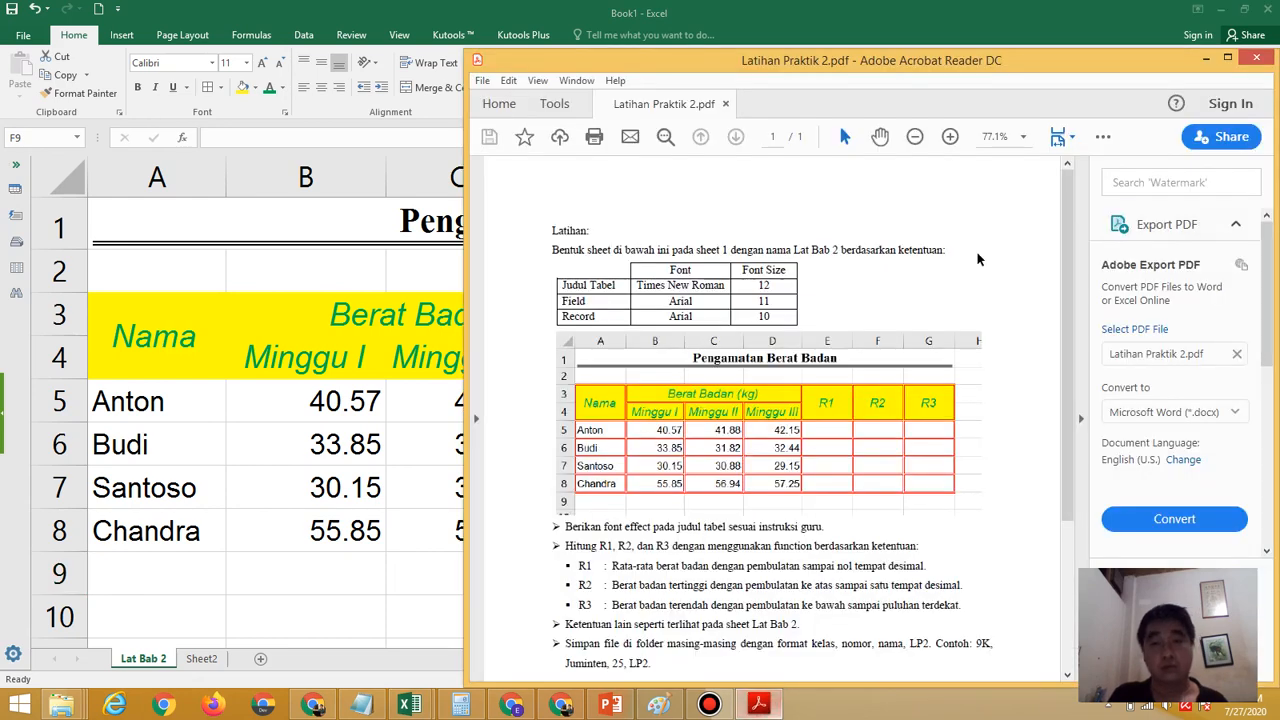
left_click_drag(988, 75, 1232, 66)
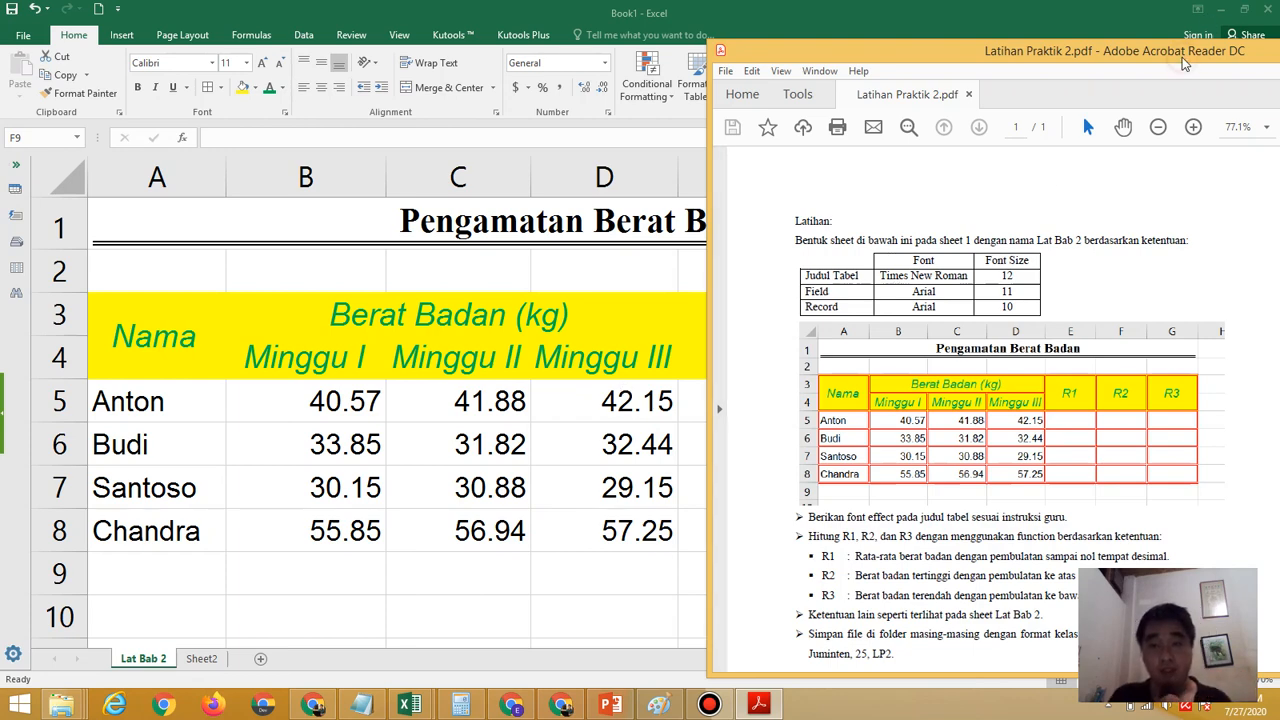
left_click_drag(1183, 63, 980, 1)
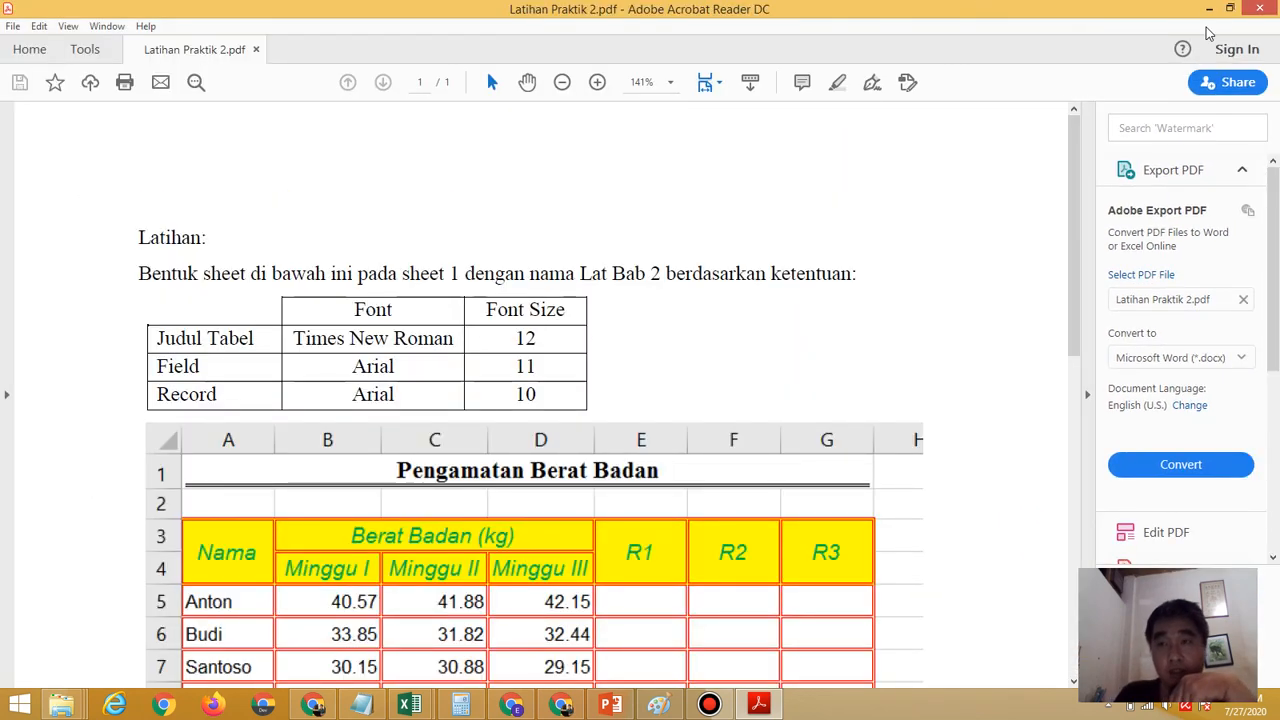
left_click(1229, 9)
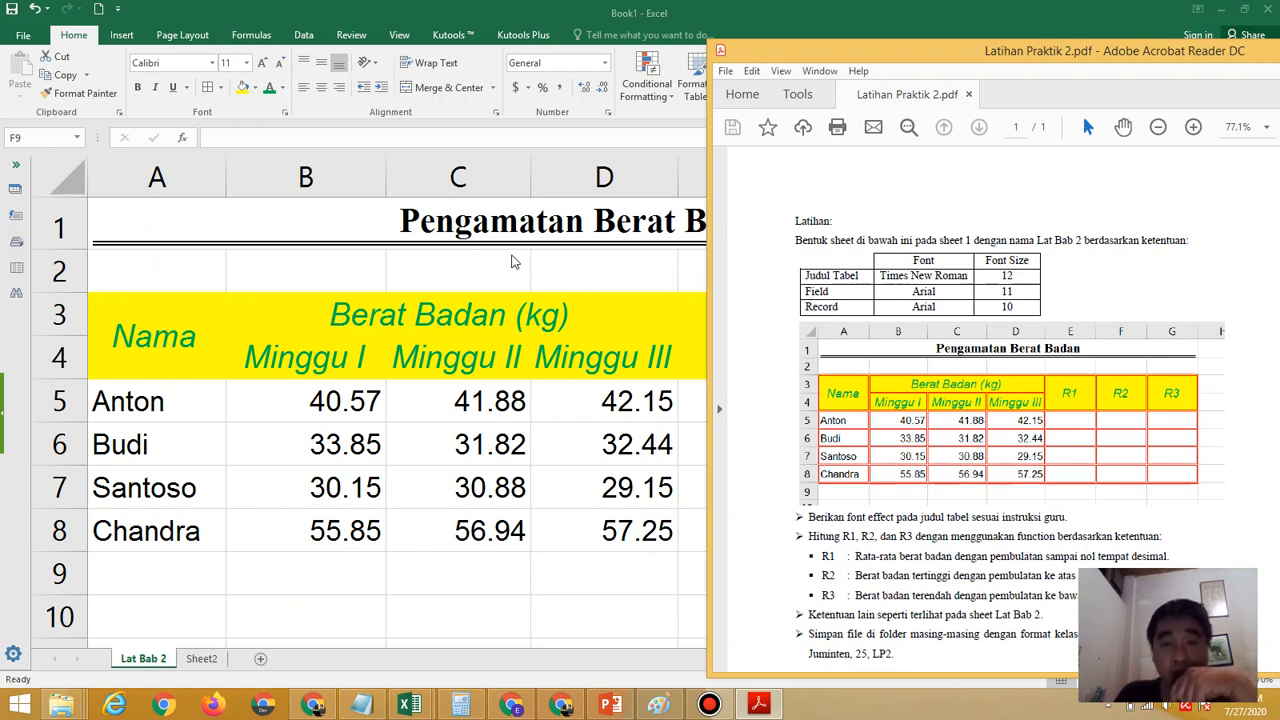
key("alt+Tab")
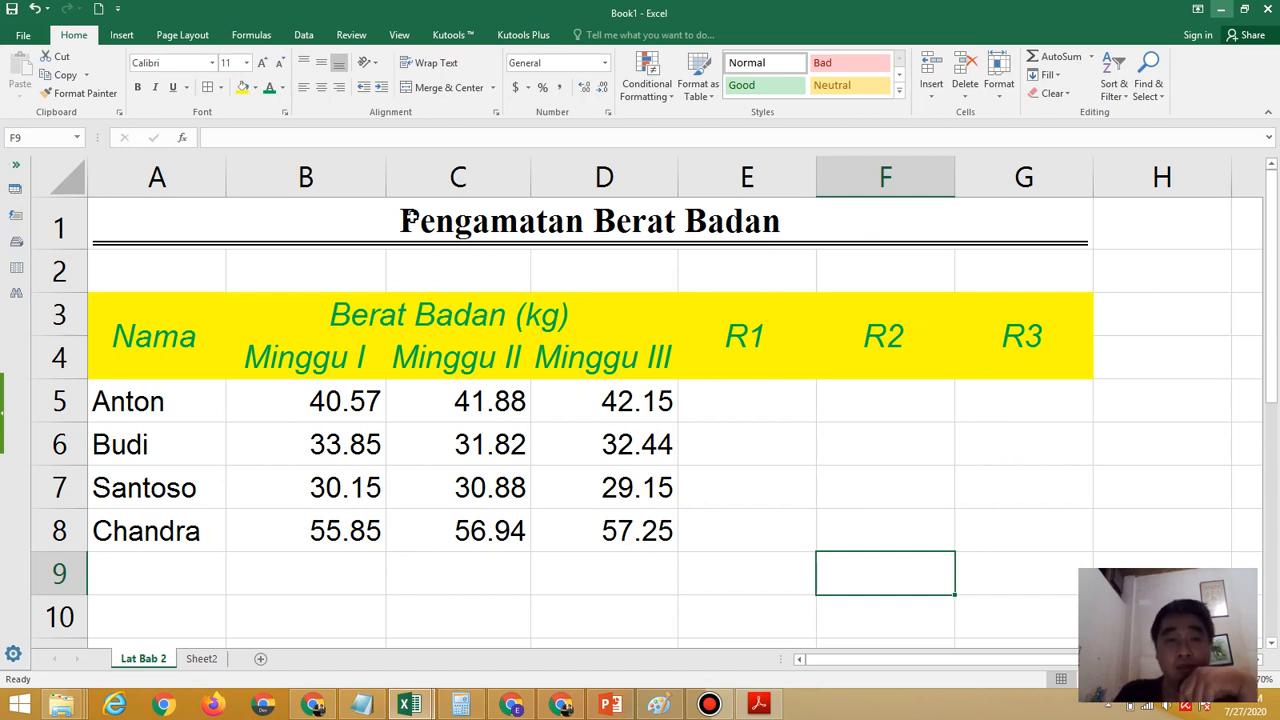
Apply the Strikethrough effect to only the word "Pengamatan" in the table title in A1
double_click(410, 216)
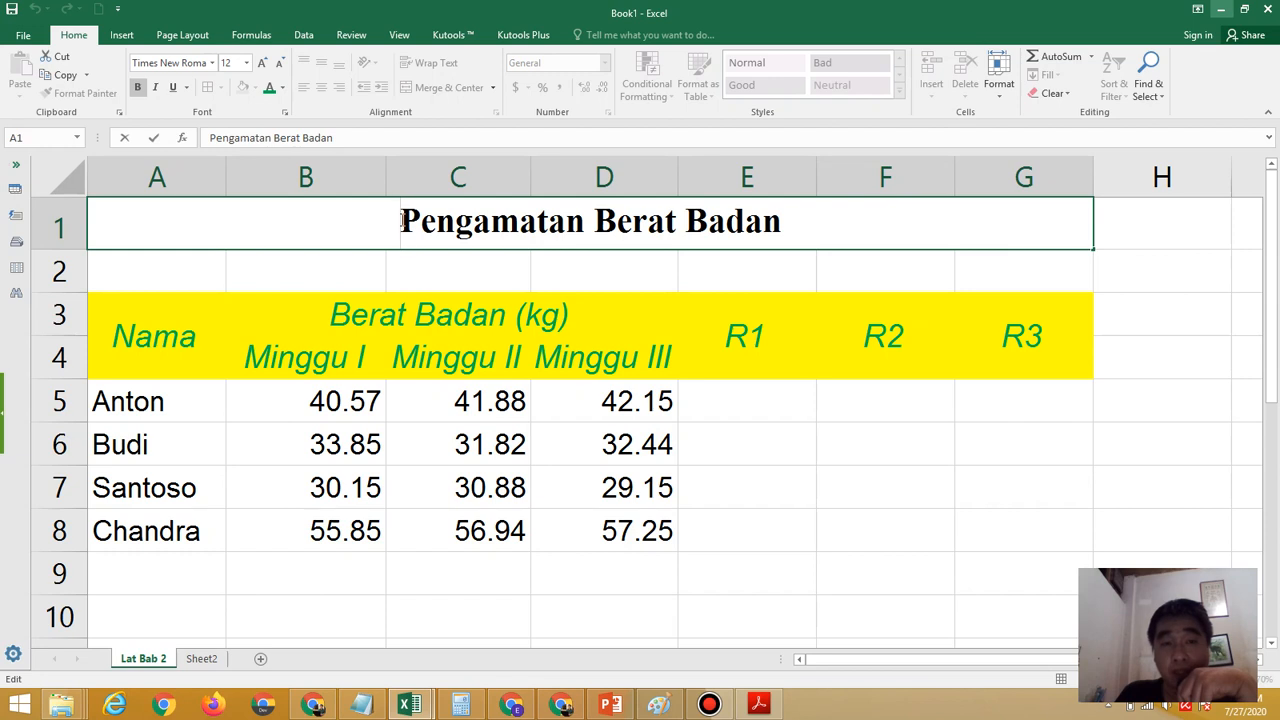
left_click_drag(401, 222, 585, 224)
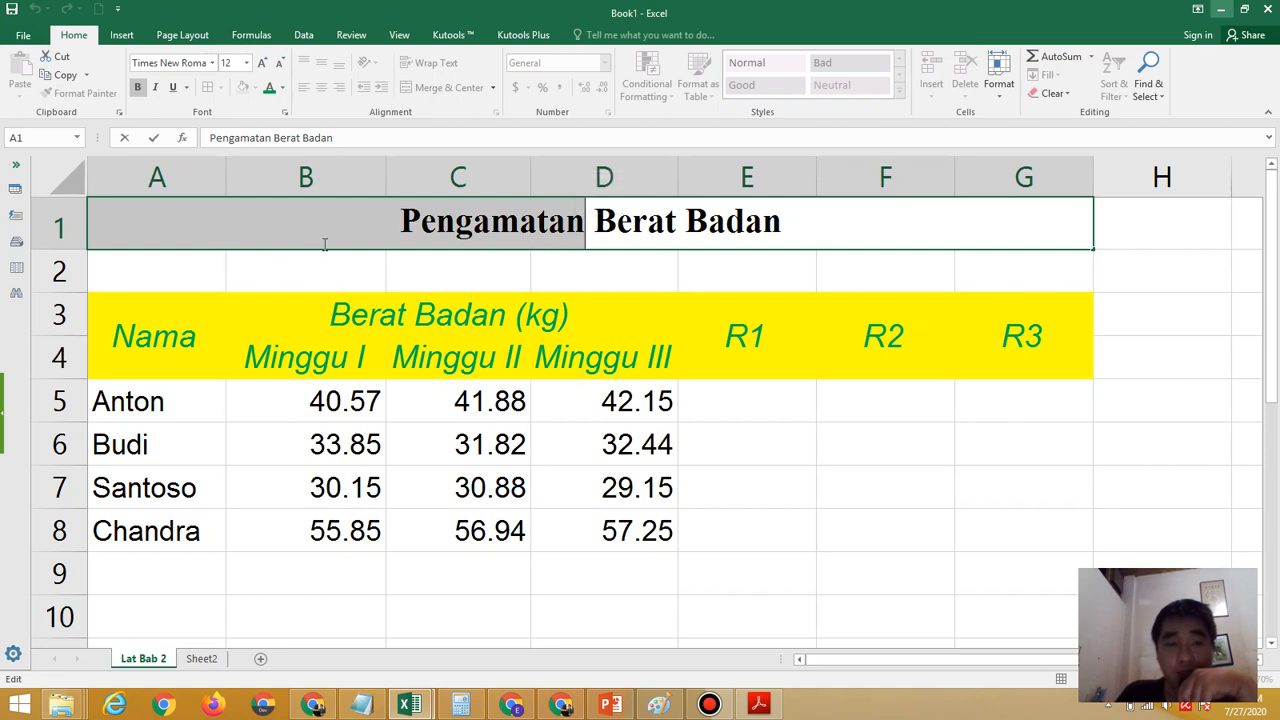
left_click(286, 114)
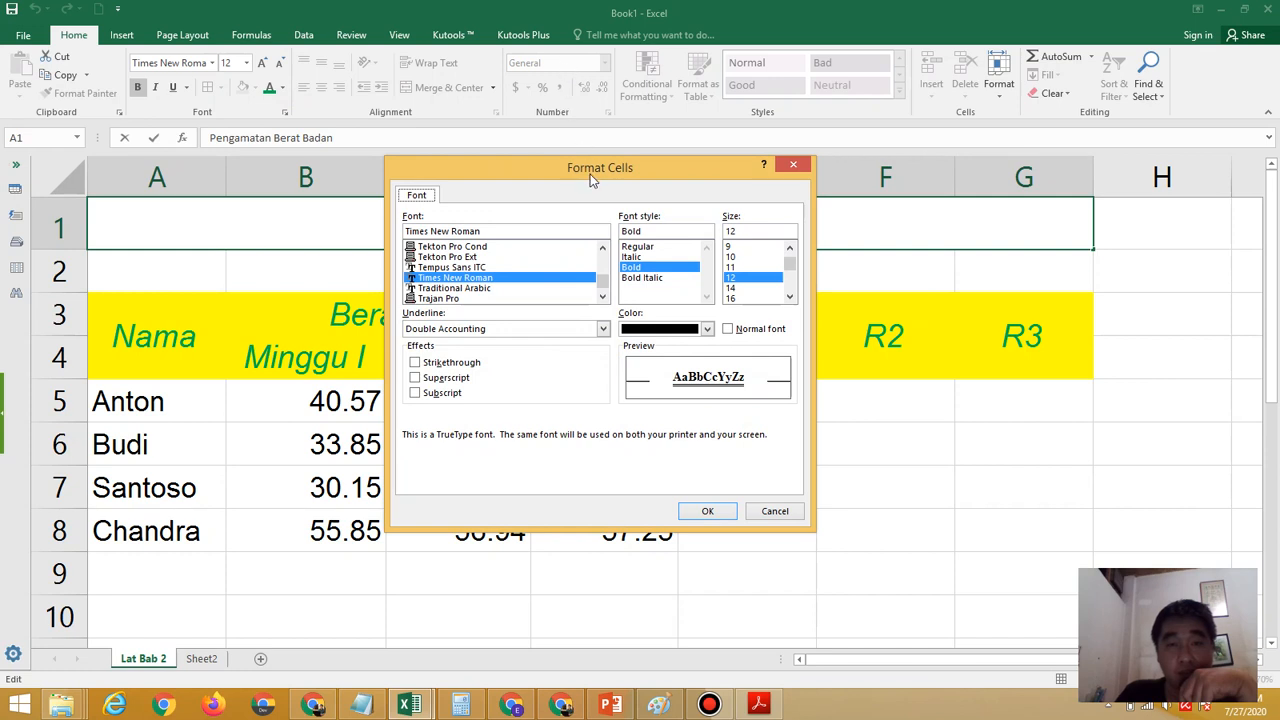
left_click(447, 370)
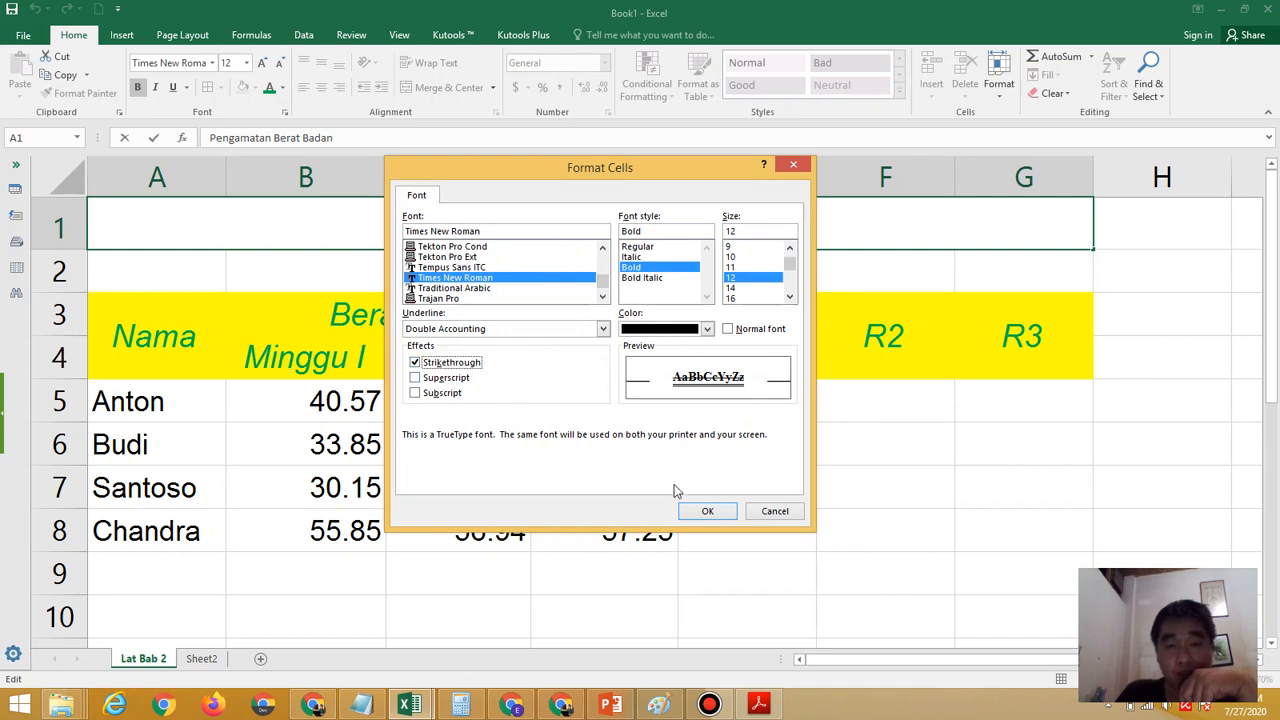
left_click(705, 509)
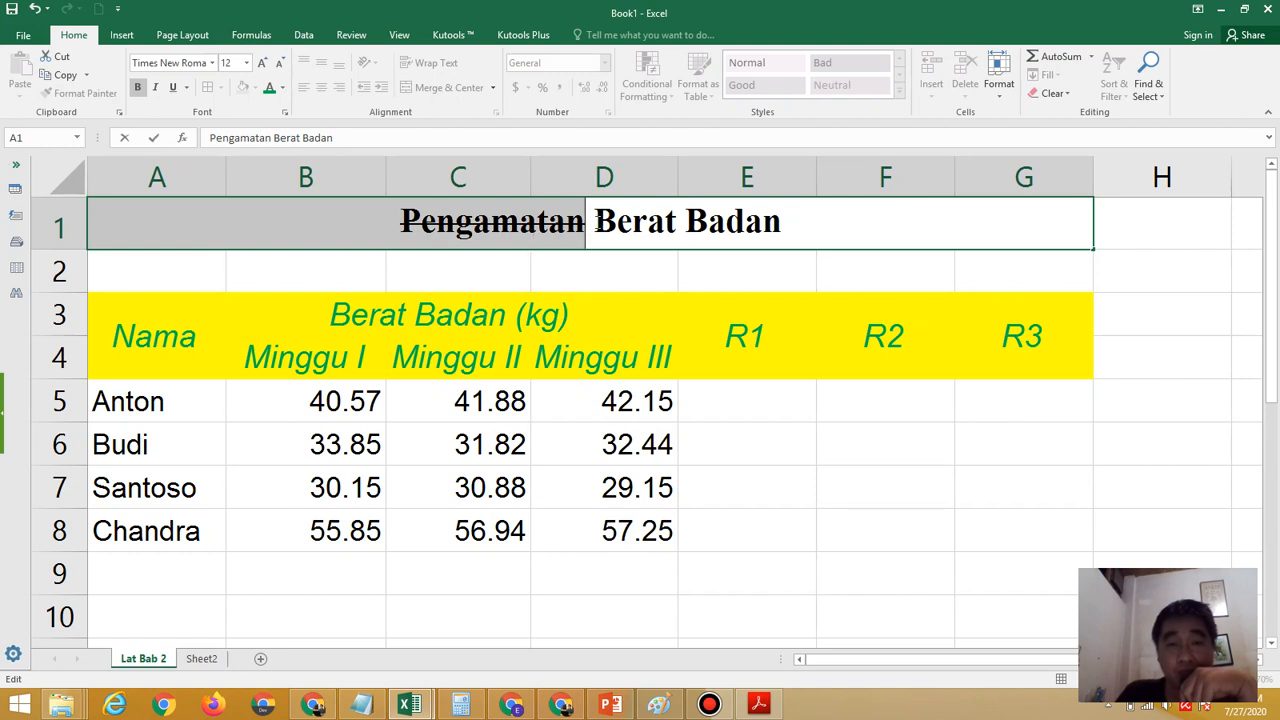
Apply the Superscript effect to only the word "Berat" in the table title
left_click_drag(594, 222, 679, 222)
left_click(679, 222)
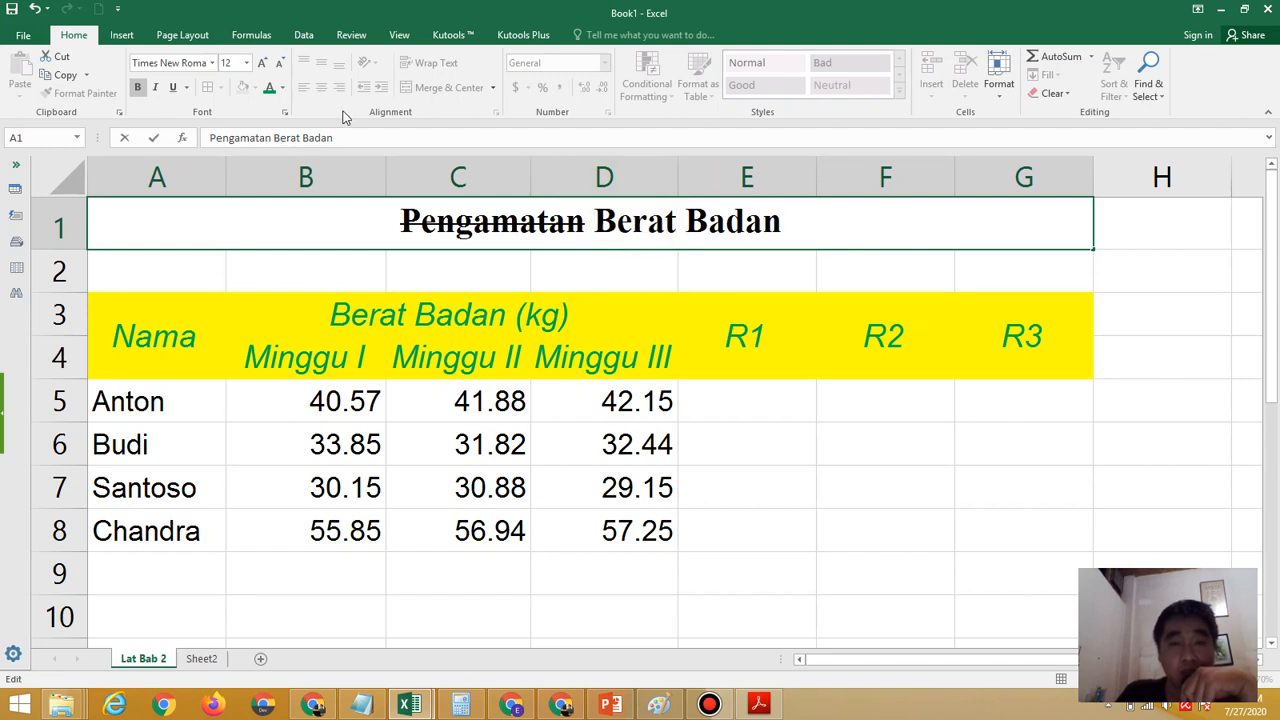
left_click_drag(594, 222, 680, 224)
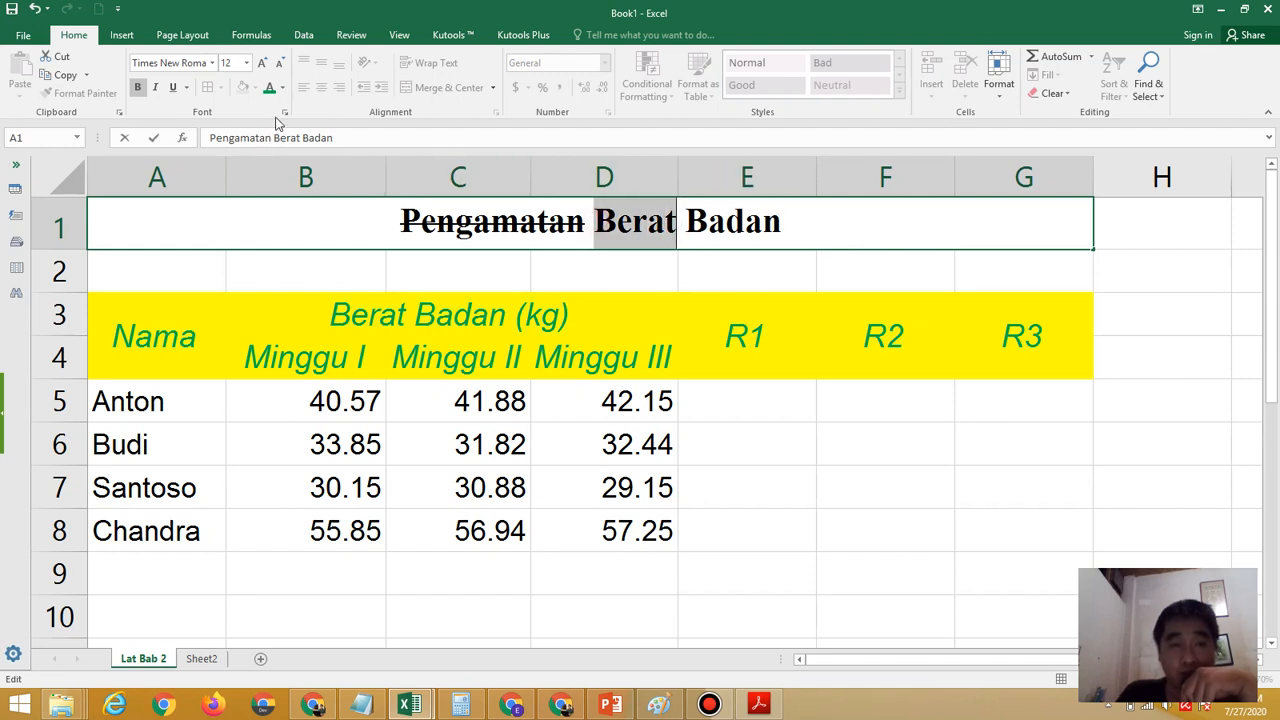
left_click(285, 114)
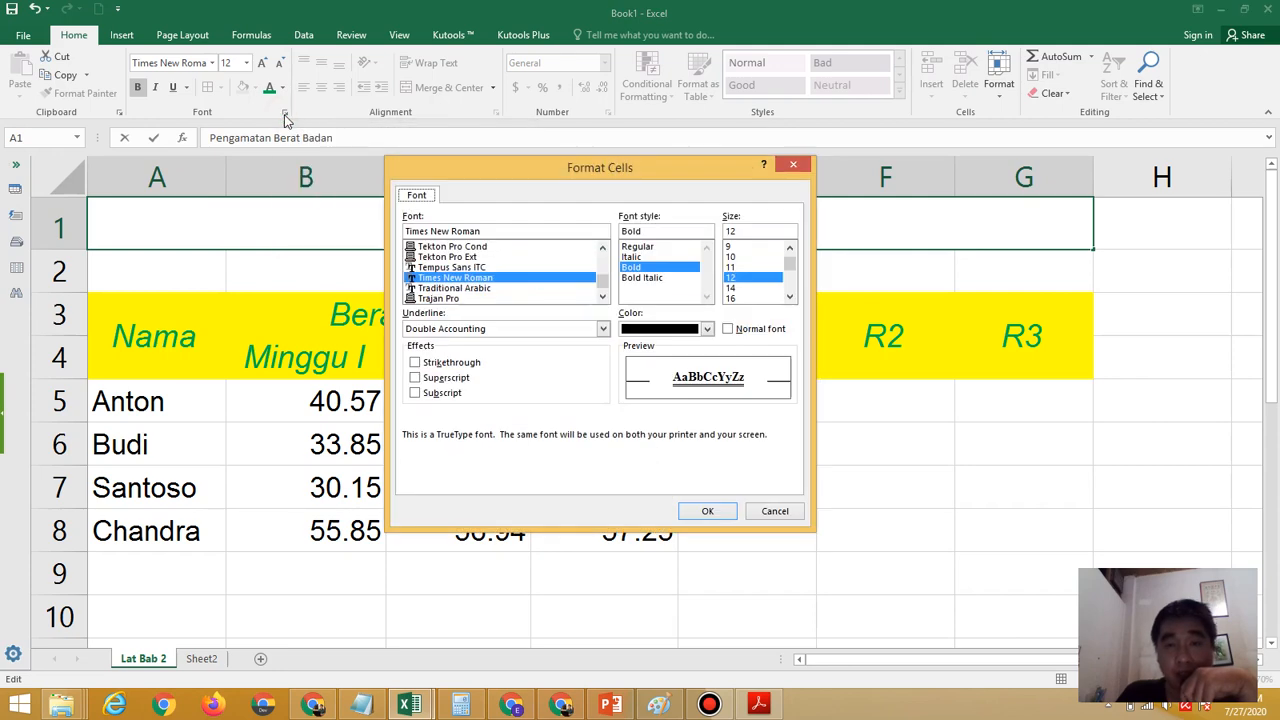
left_click(440, 380)
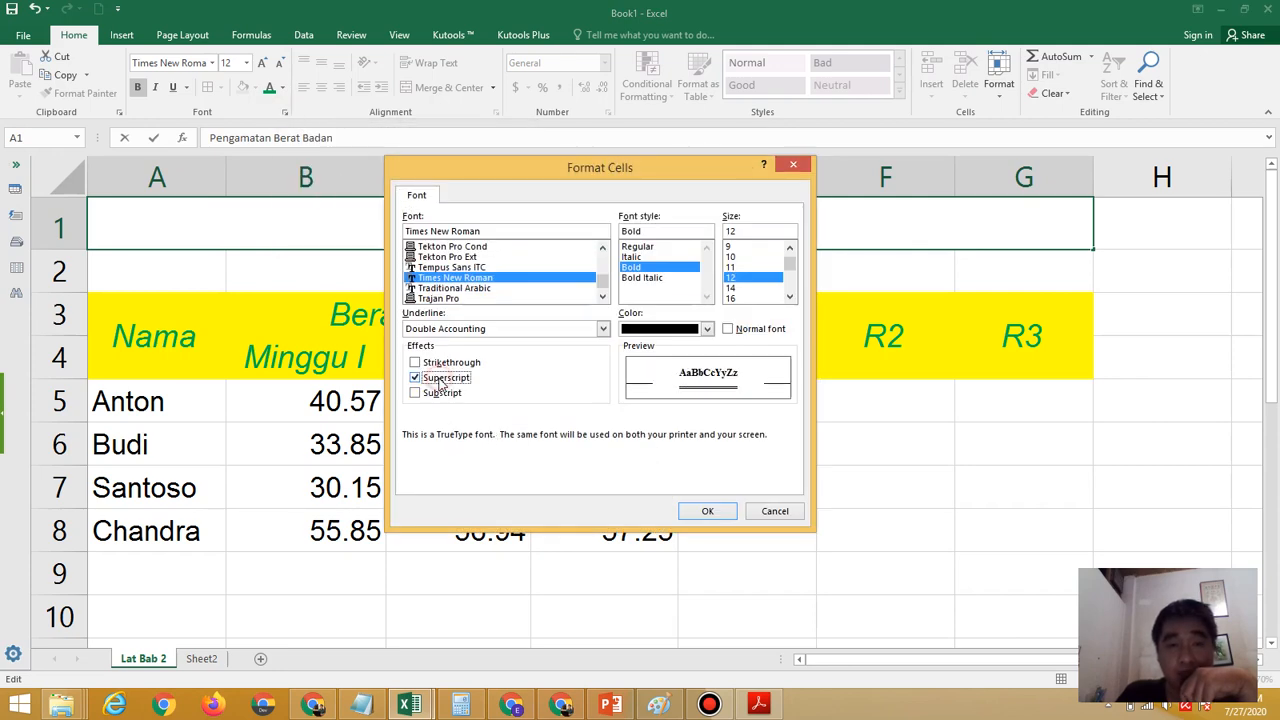
left_click(703, 510)
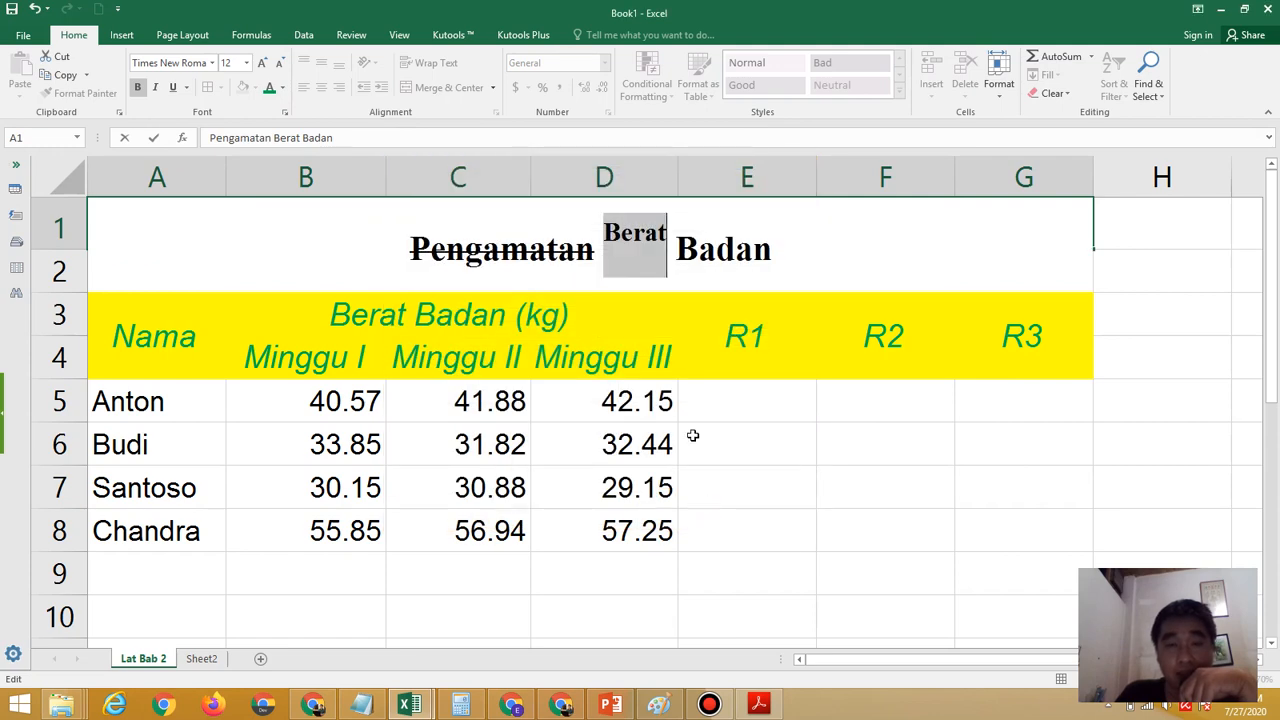
Apply the Subscript effect to the word "Badan" in the title and make row 1 slightly taller
left_click(679, 242)
left_click_drag(679, 242, 772, 250)
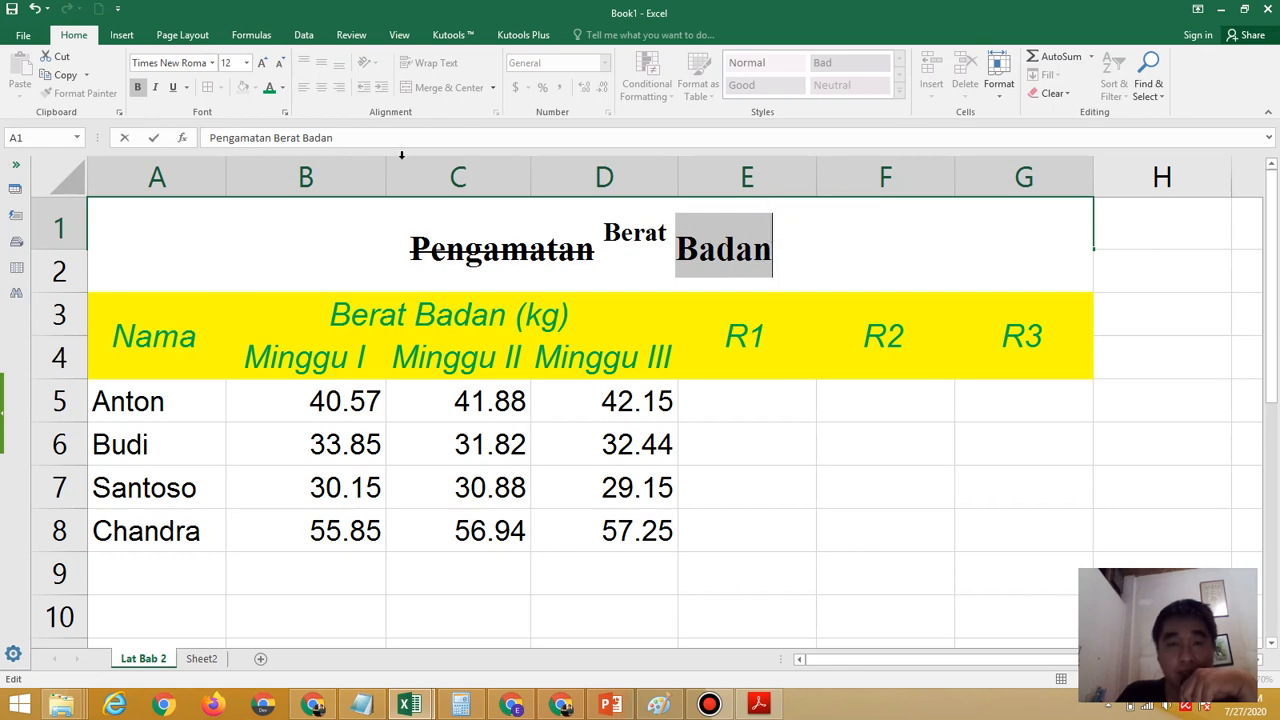
left_click(285, 114)
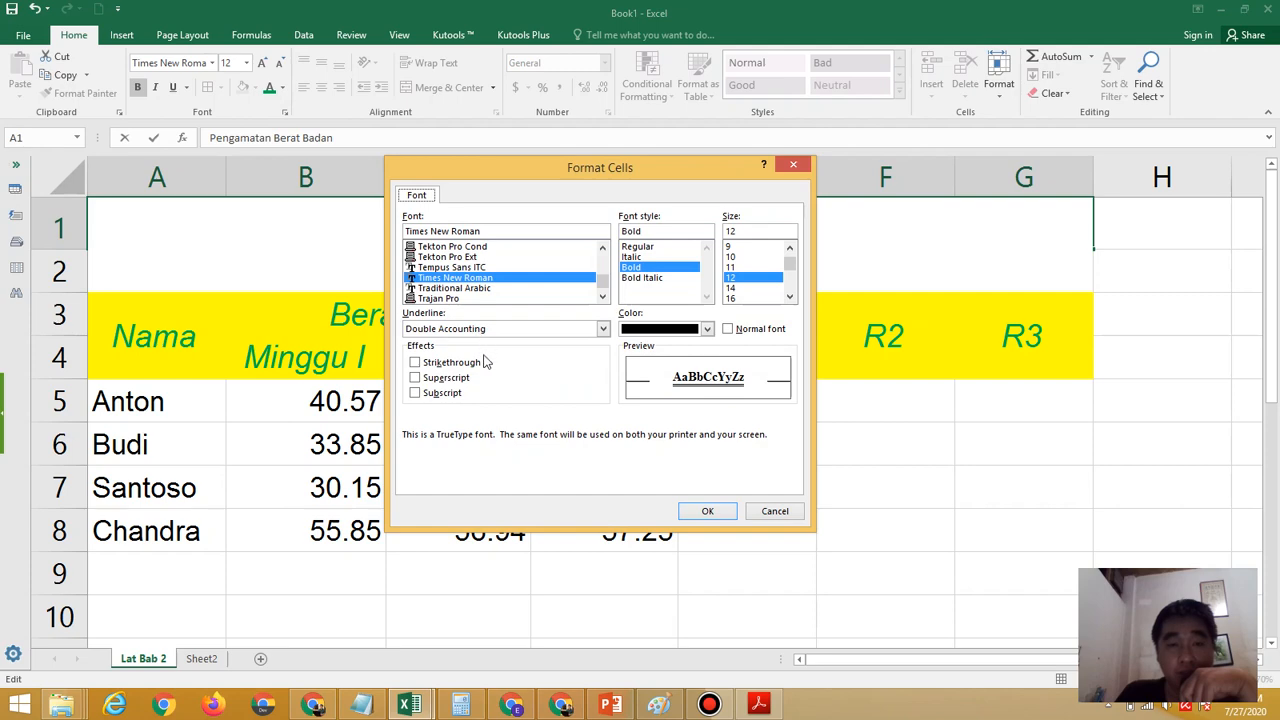
left_click(446, 398)
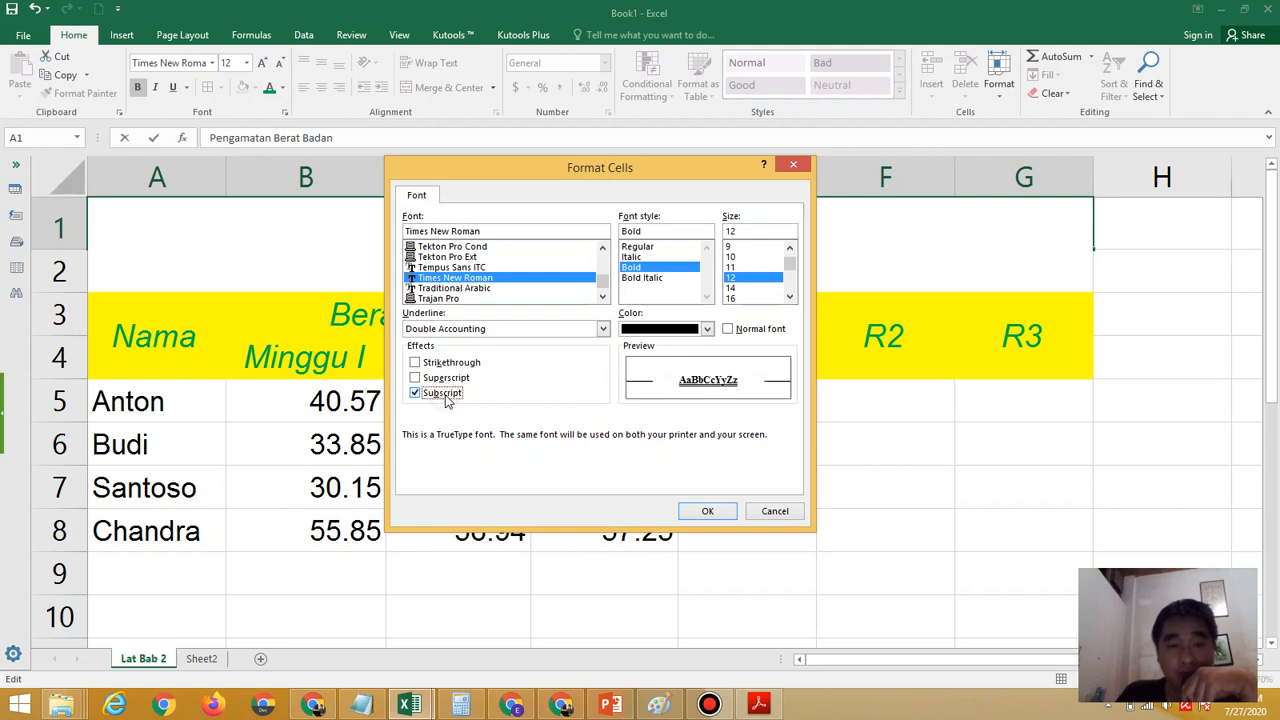
left_click(691, 514)
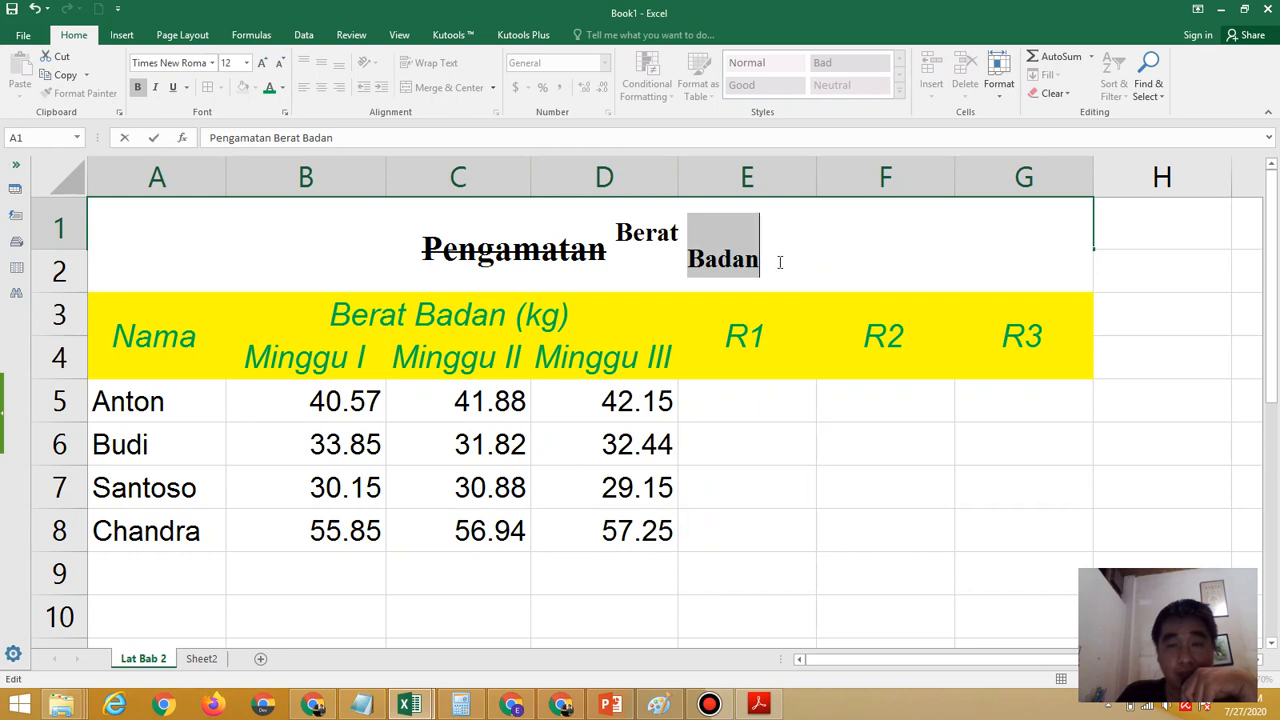
left_click(791, 440)
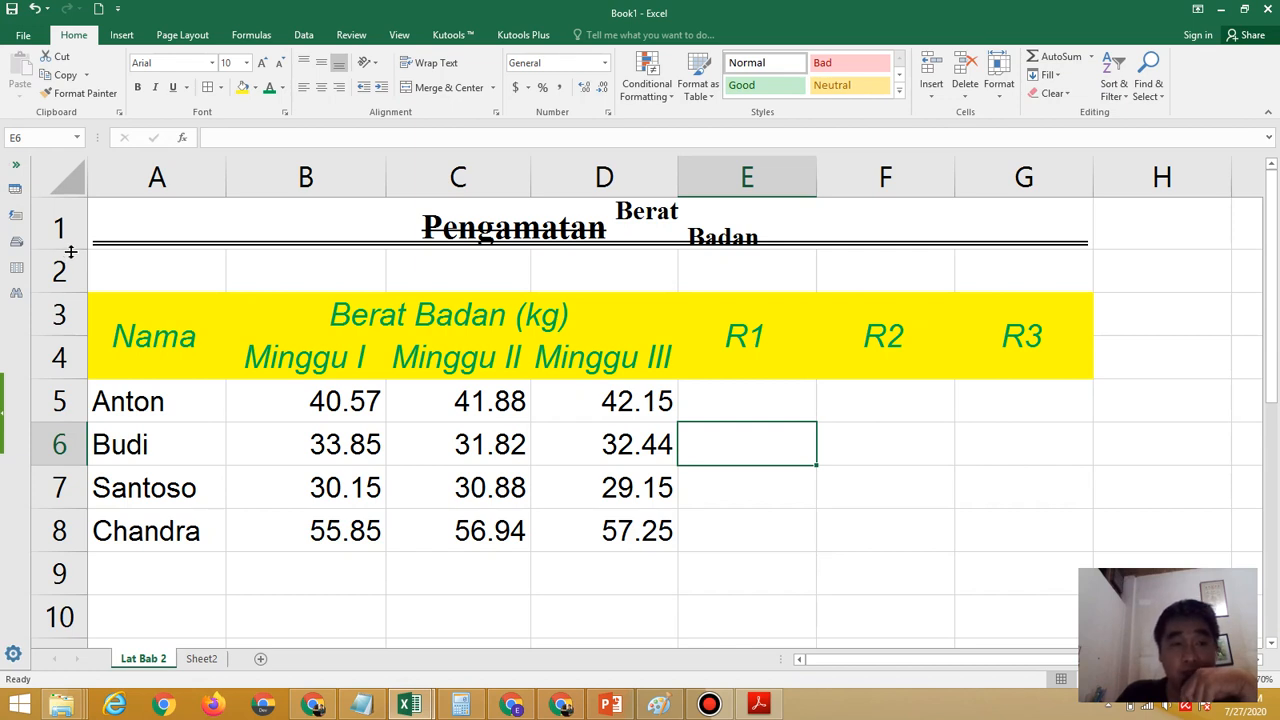
left_click_drag(70, 248, 75, 259)
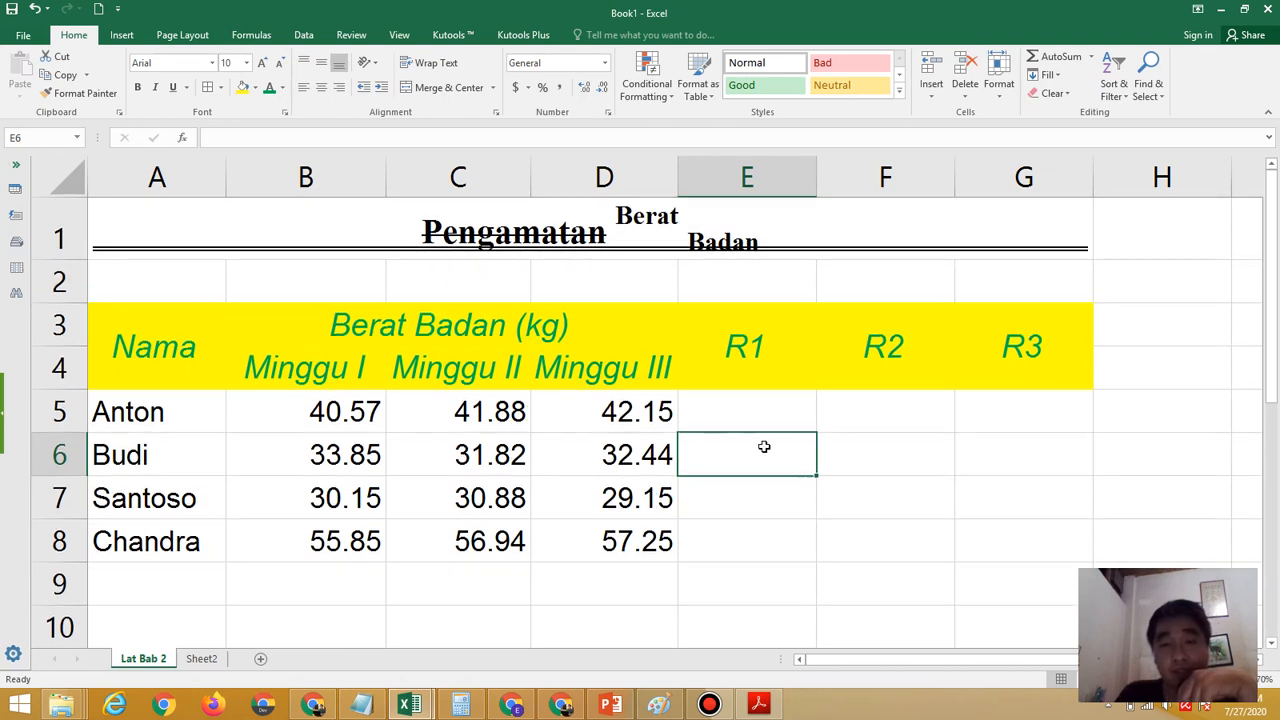
Select E5, the first R1 cell, and check the R1, R2 and R3 calculation rules in the exercise PDF
left_click(761, 407)
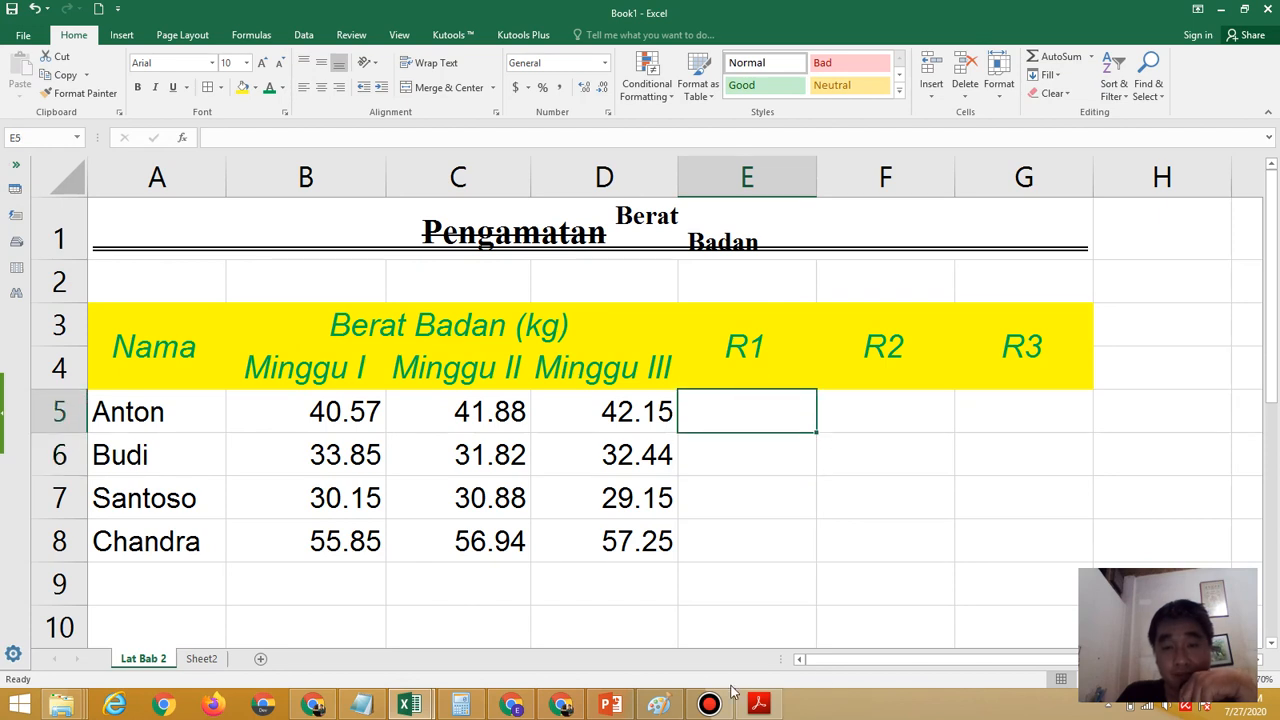
left_click(426, 708)
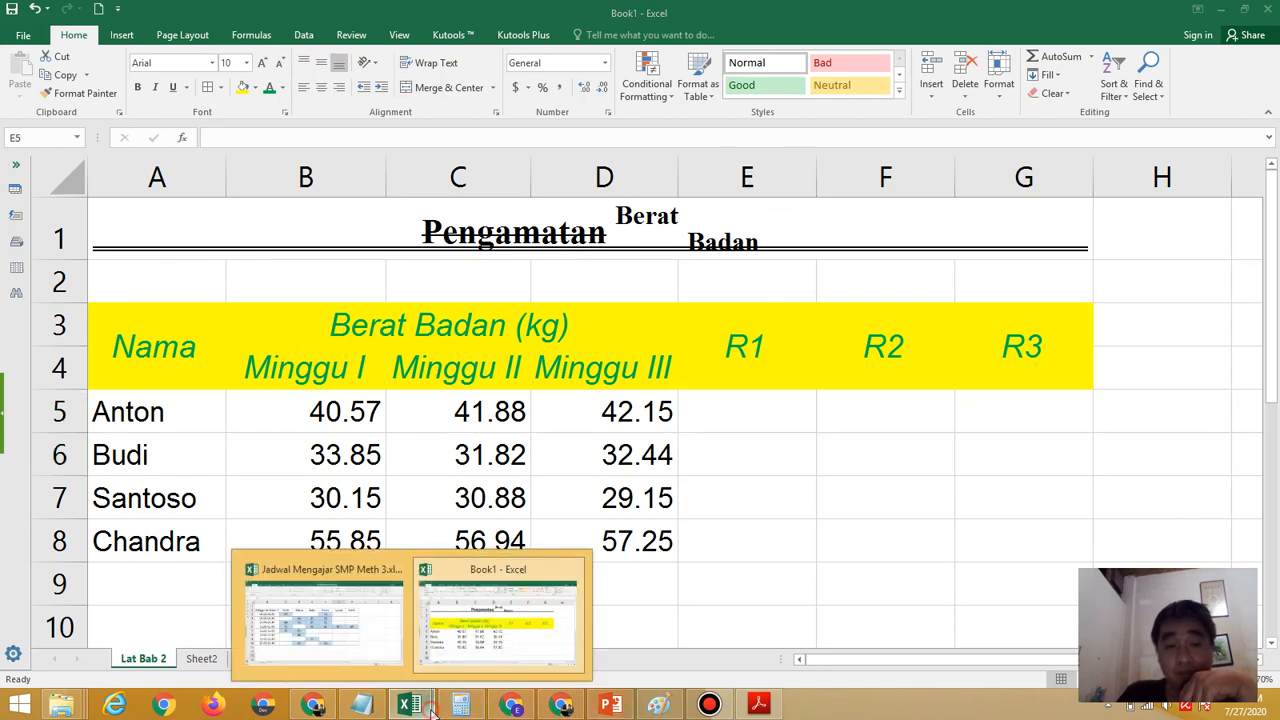
left_click(758, 705)
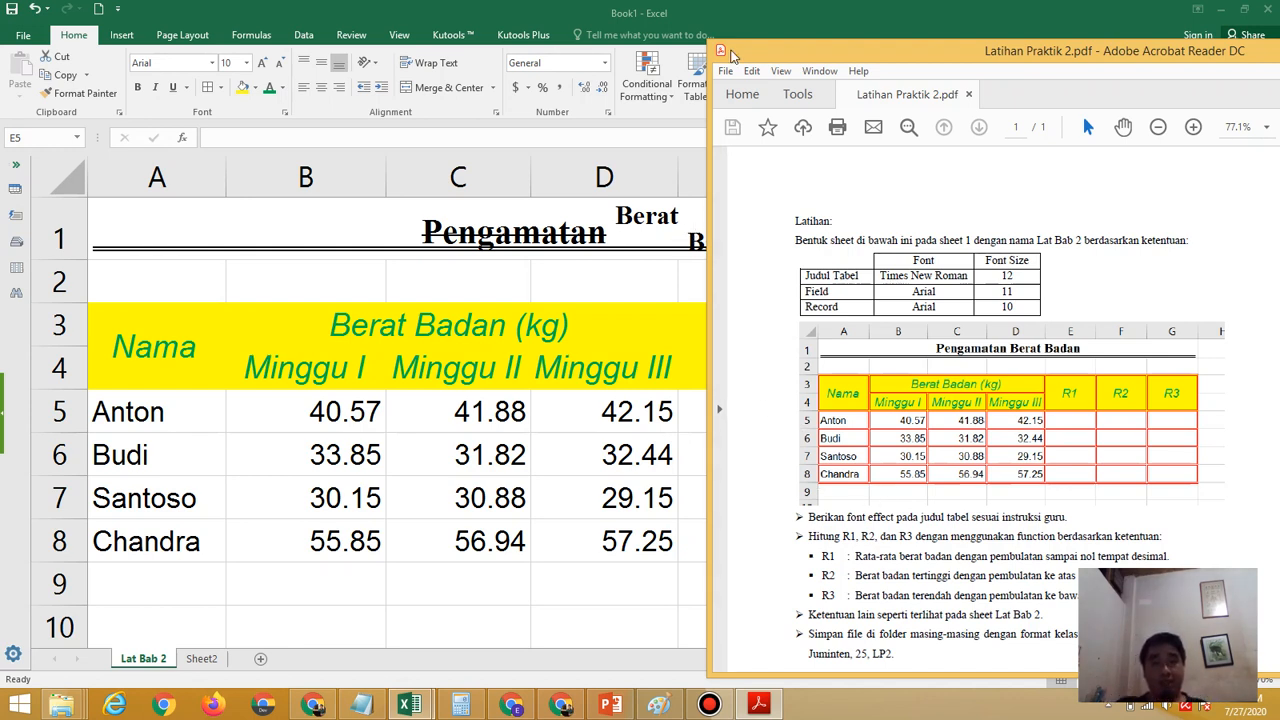
left_click(735, 20)
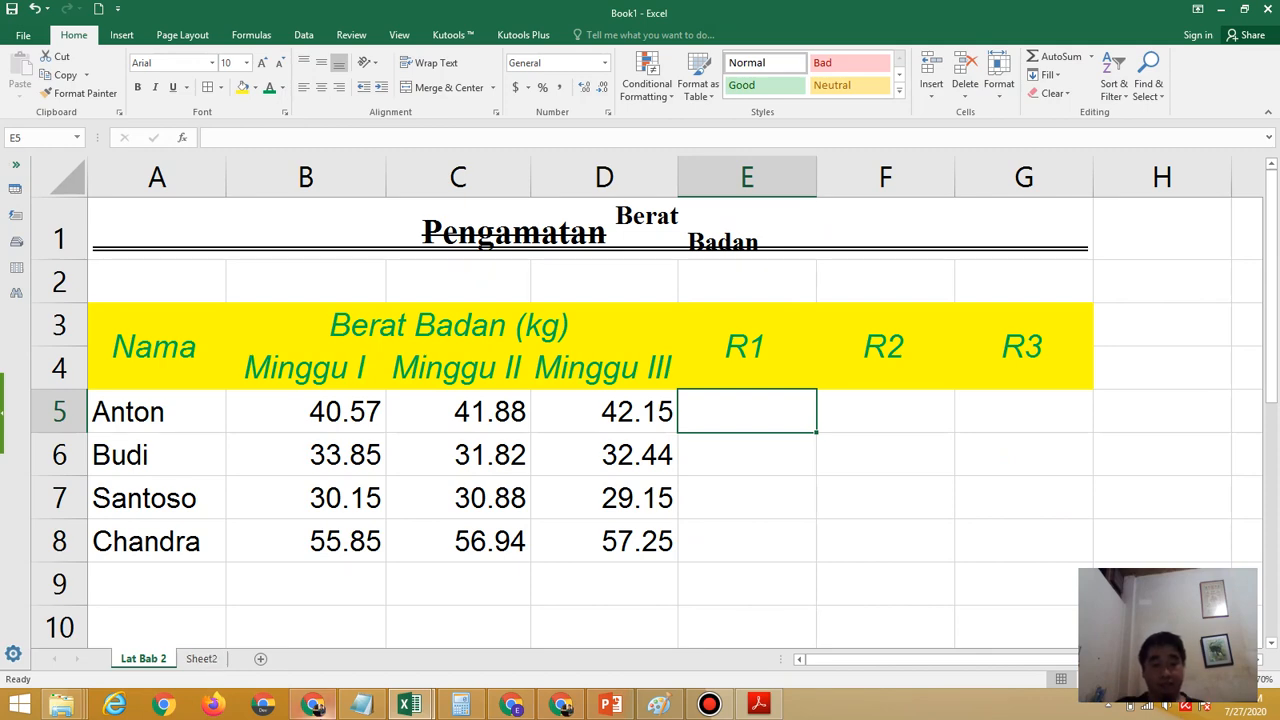
Switch to the Fungsi Pembulatan Angka presentation in PowerPoint and examine the rounding function table on slide 2
left_click(636, 708)
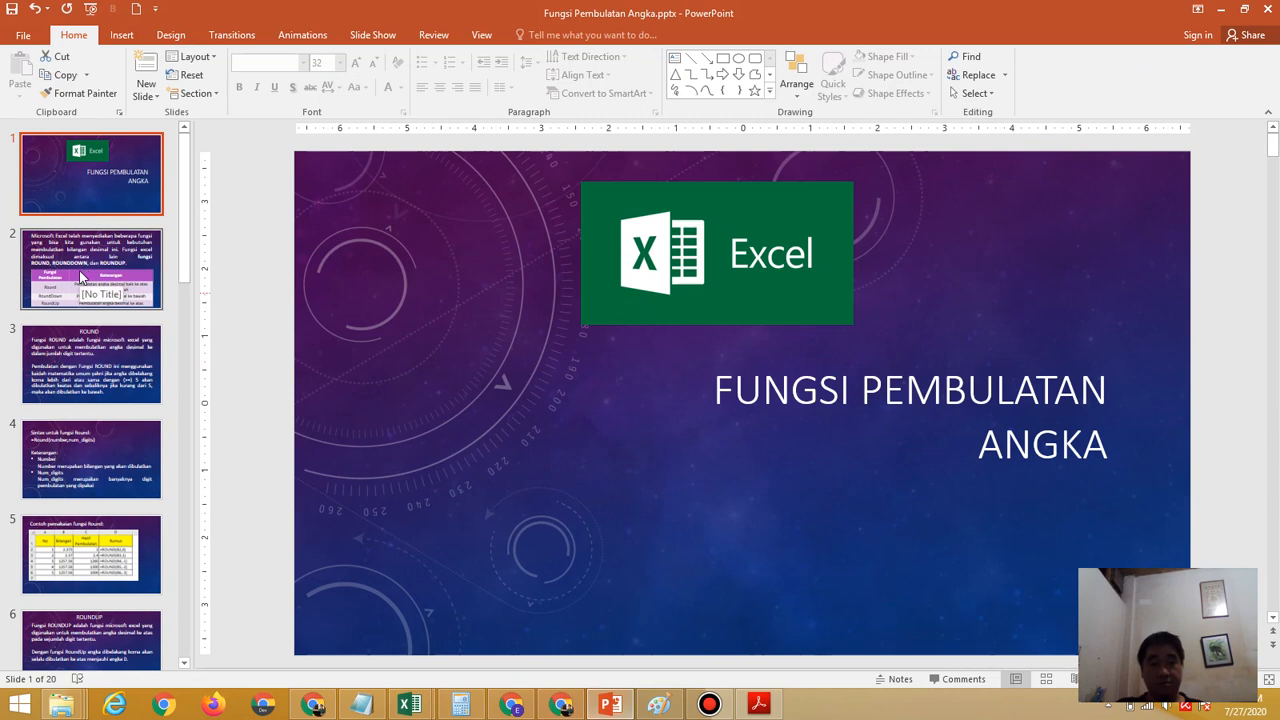
left_click(79, 270)
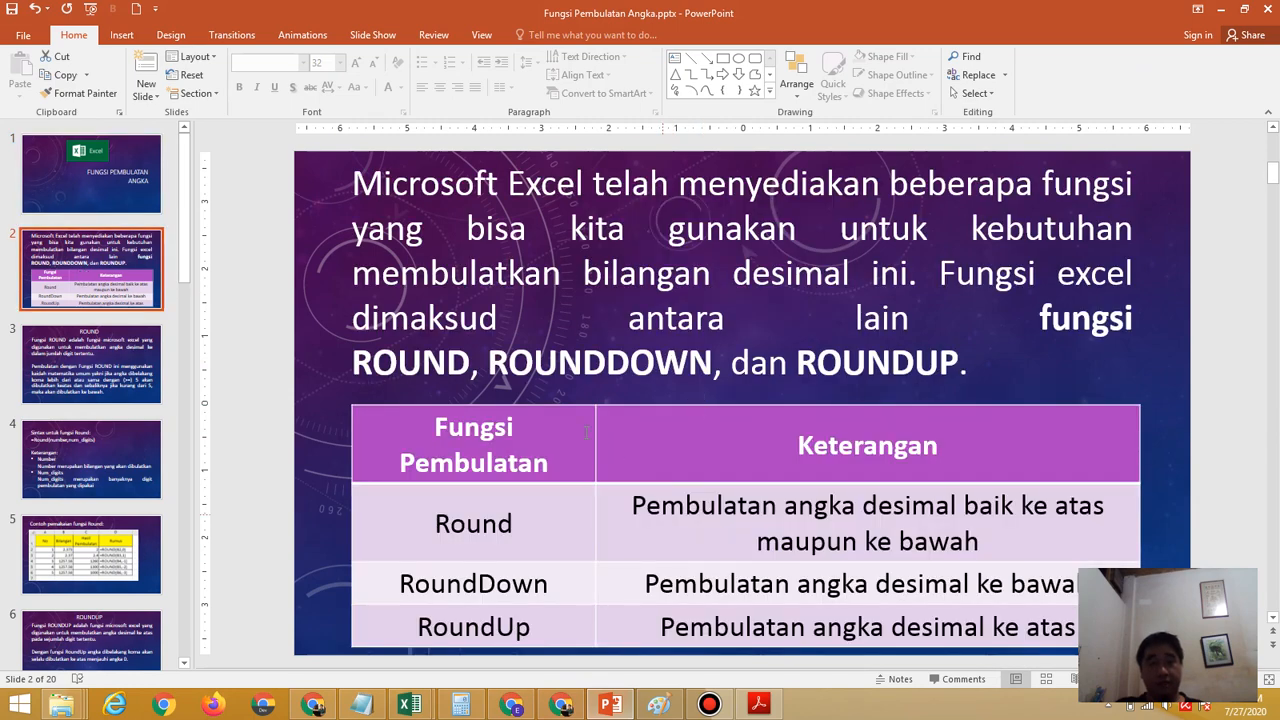
left_click(466, 522)
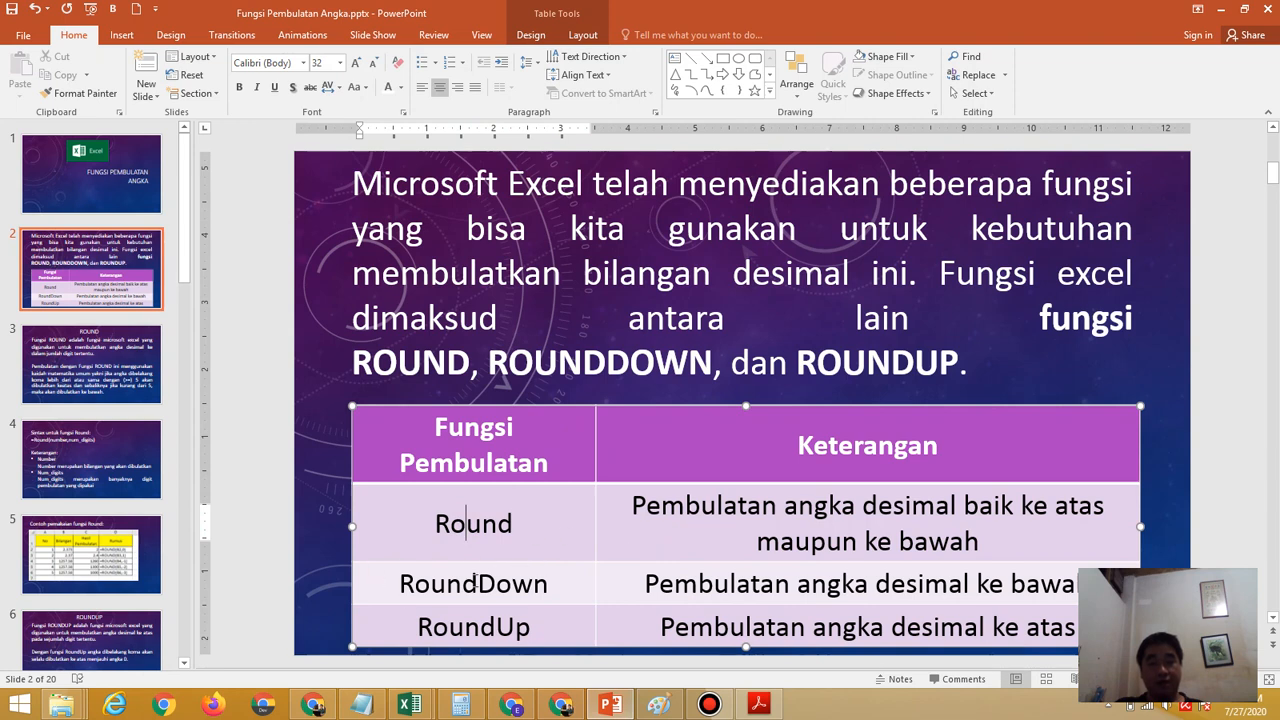
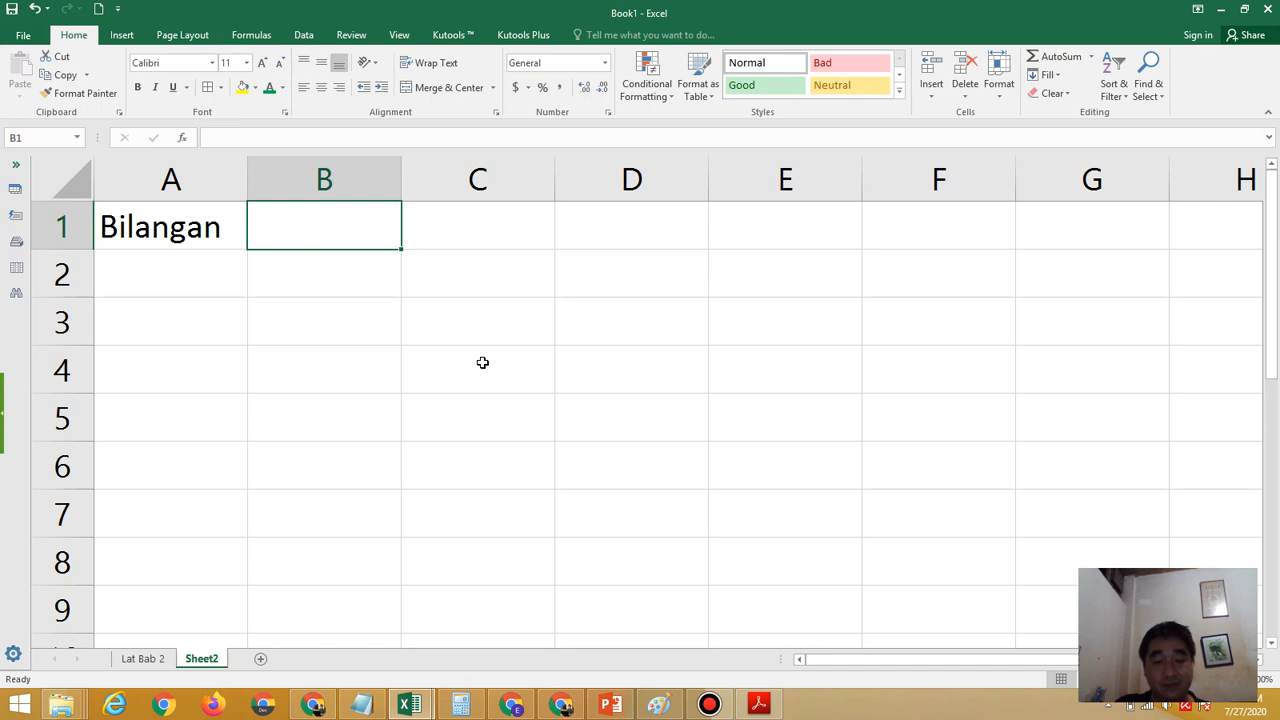
Enter the headers Round in B1 and RoundUp in C1, consulting the exercise PDF and the PowerPoint presentation on rounding along the way
type("Round")
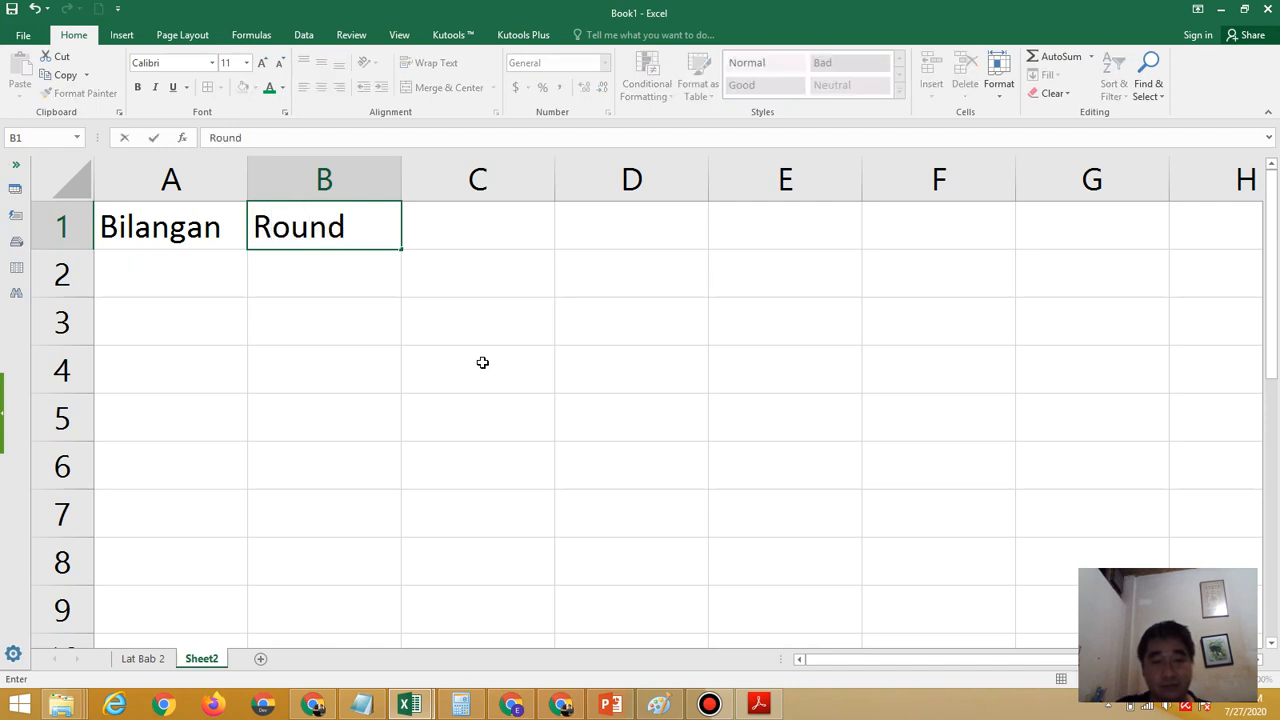
key("Tab")
type("Round")
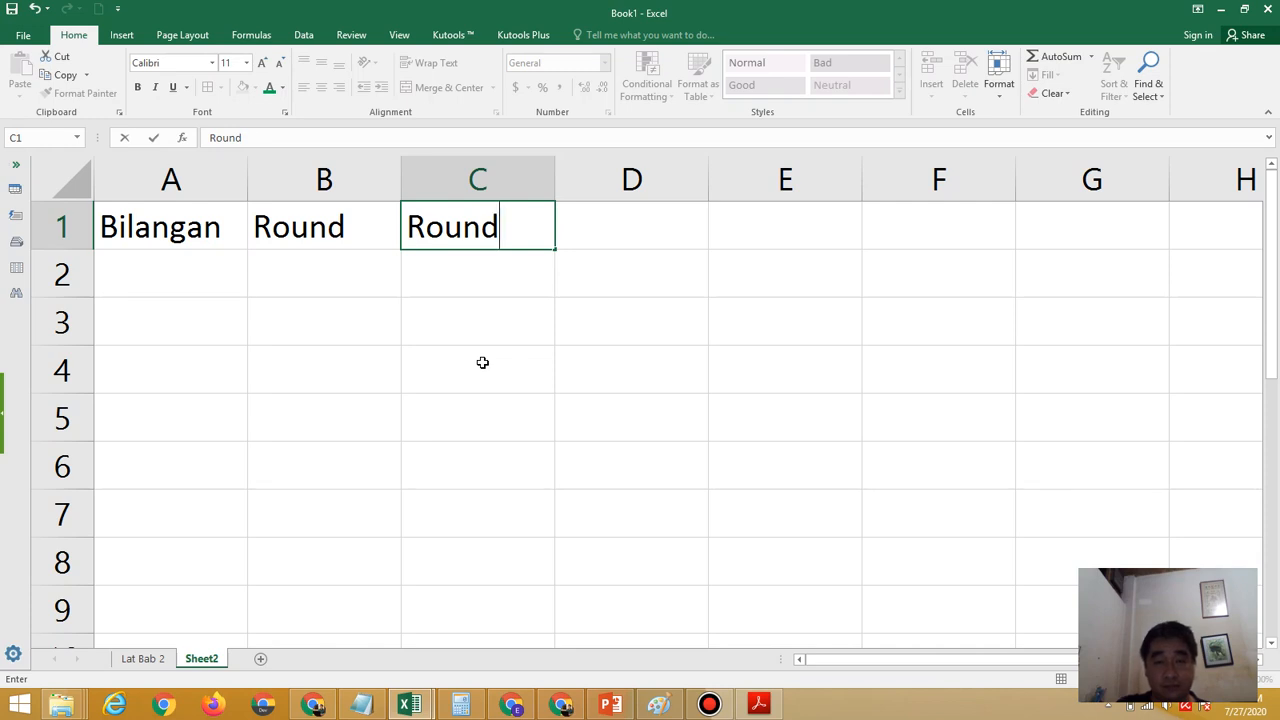
left_click(772, 710)
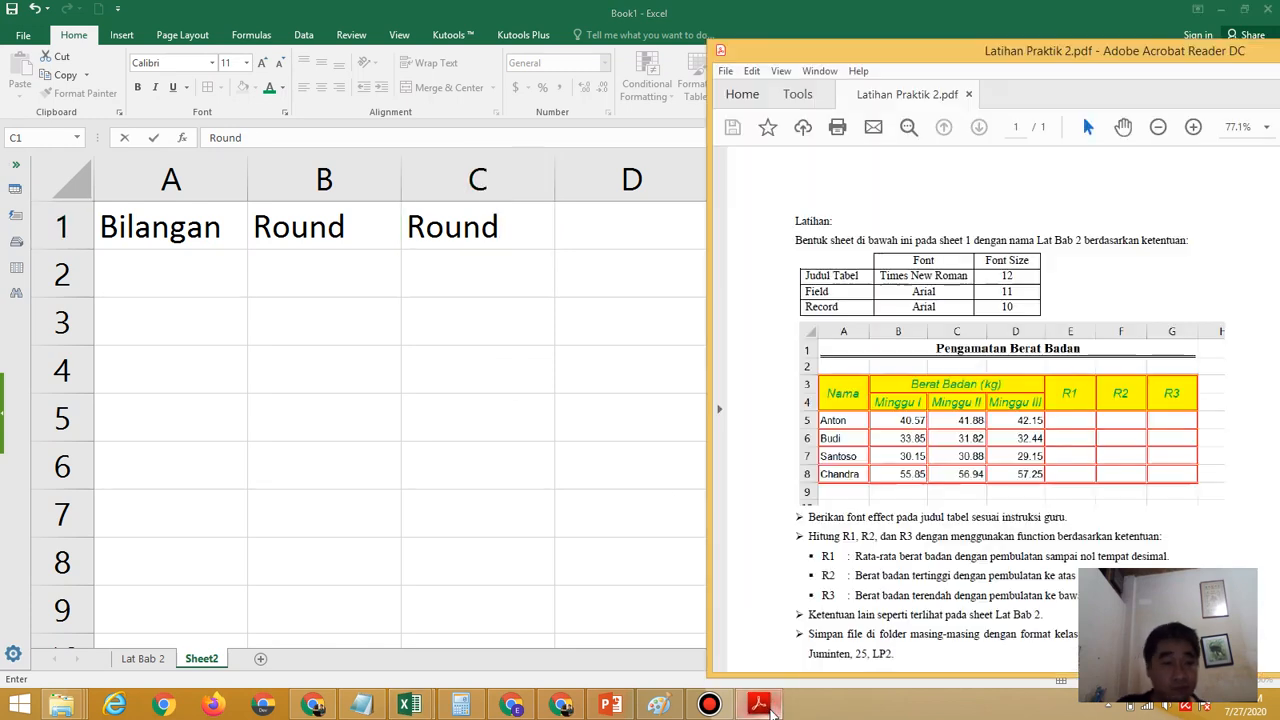
left_click(609, 706)
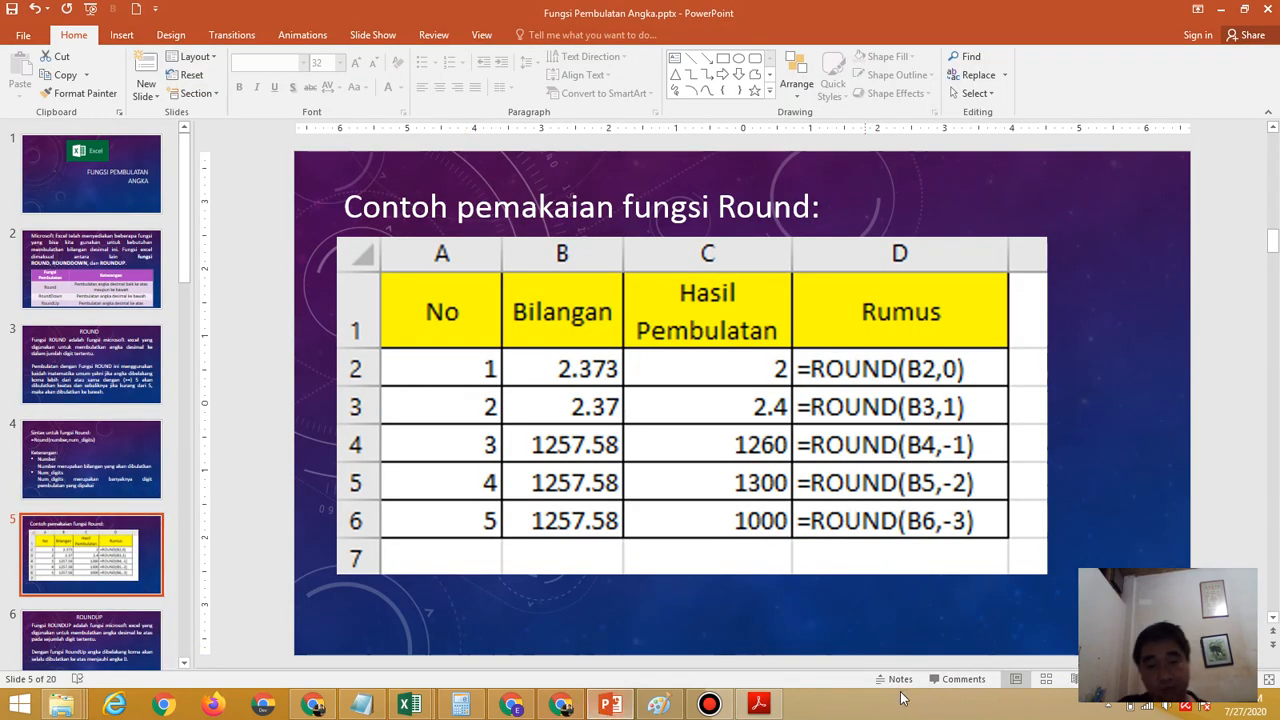
left_click(411, 707)
left_click(491, 654)
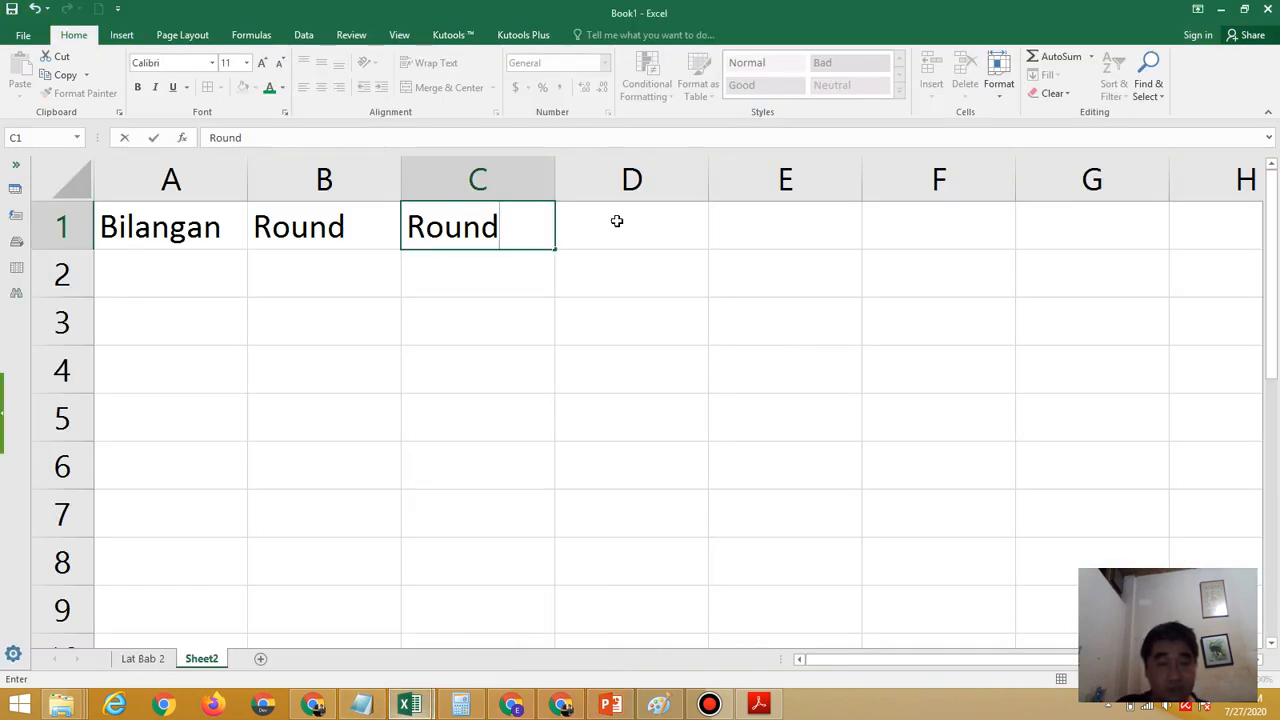
type("Up")
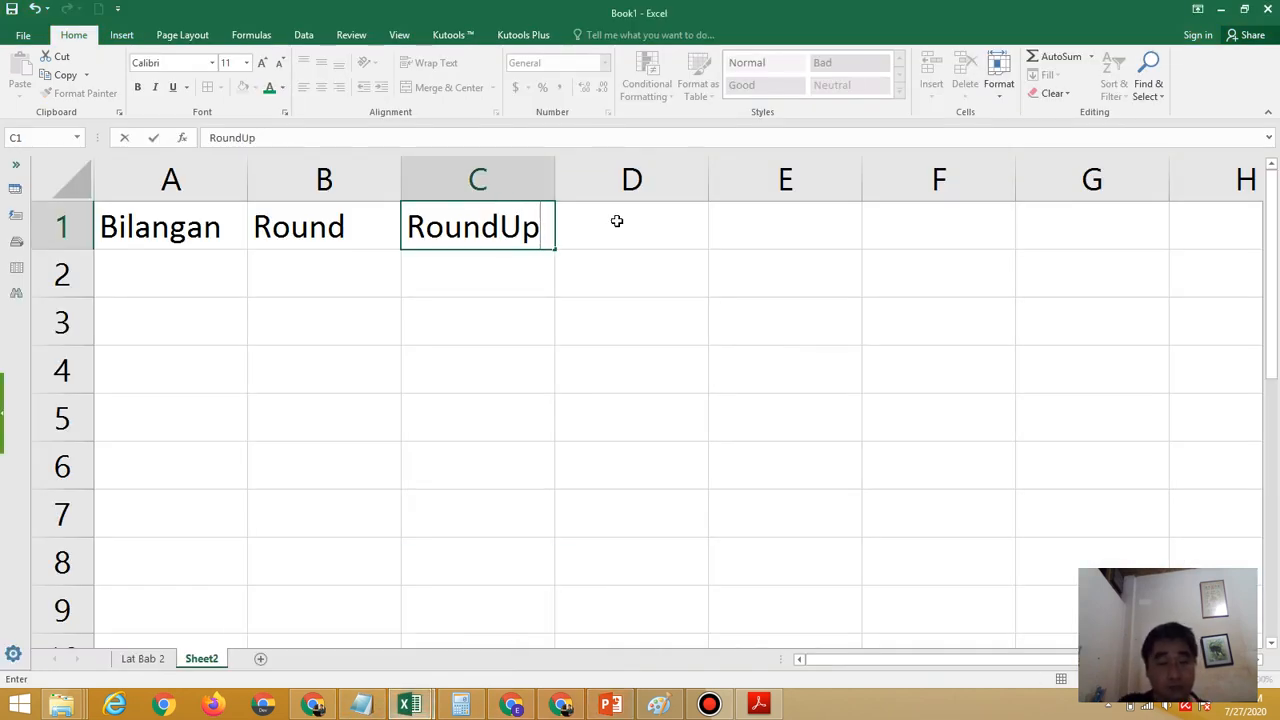
Enter the header RoundDown in D1 and widen column D to fit it
left_click(617, 221)
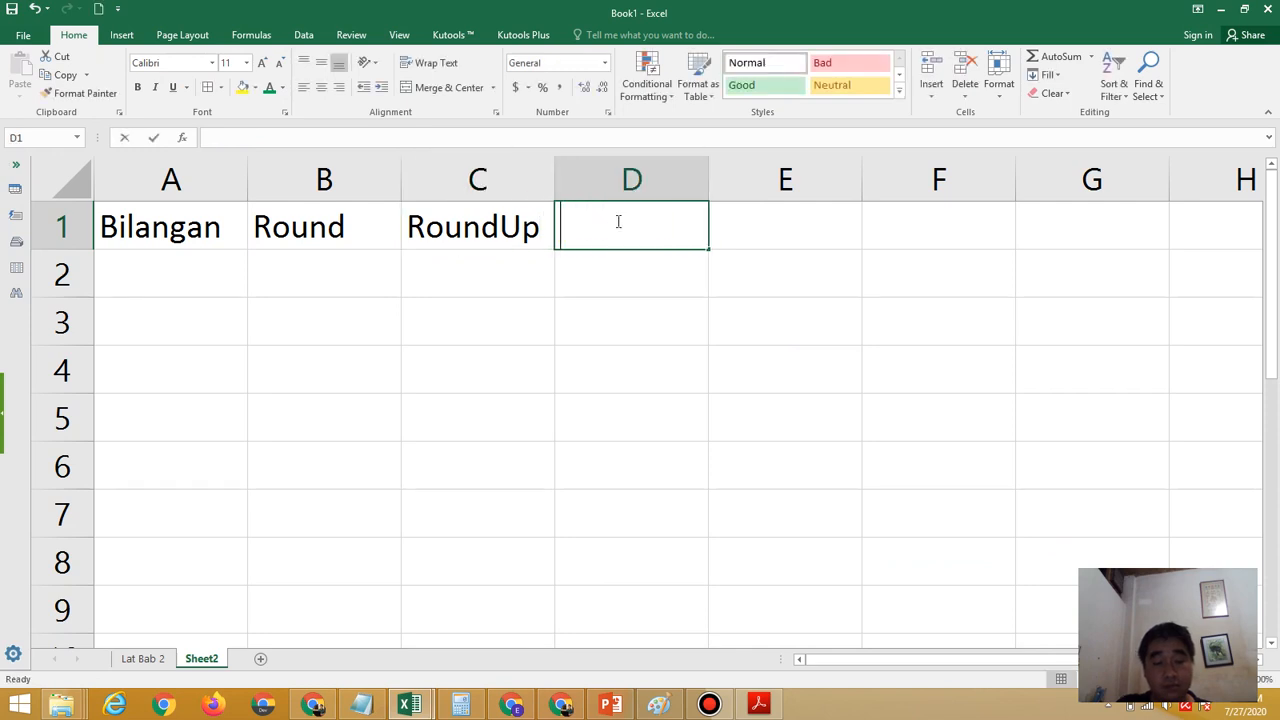
type("RoundDown")
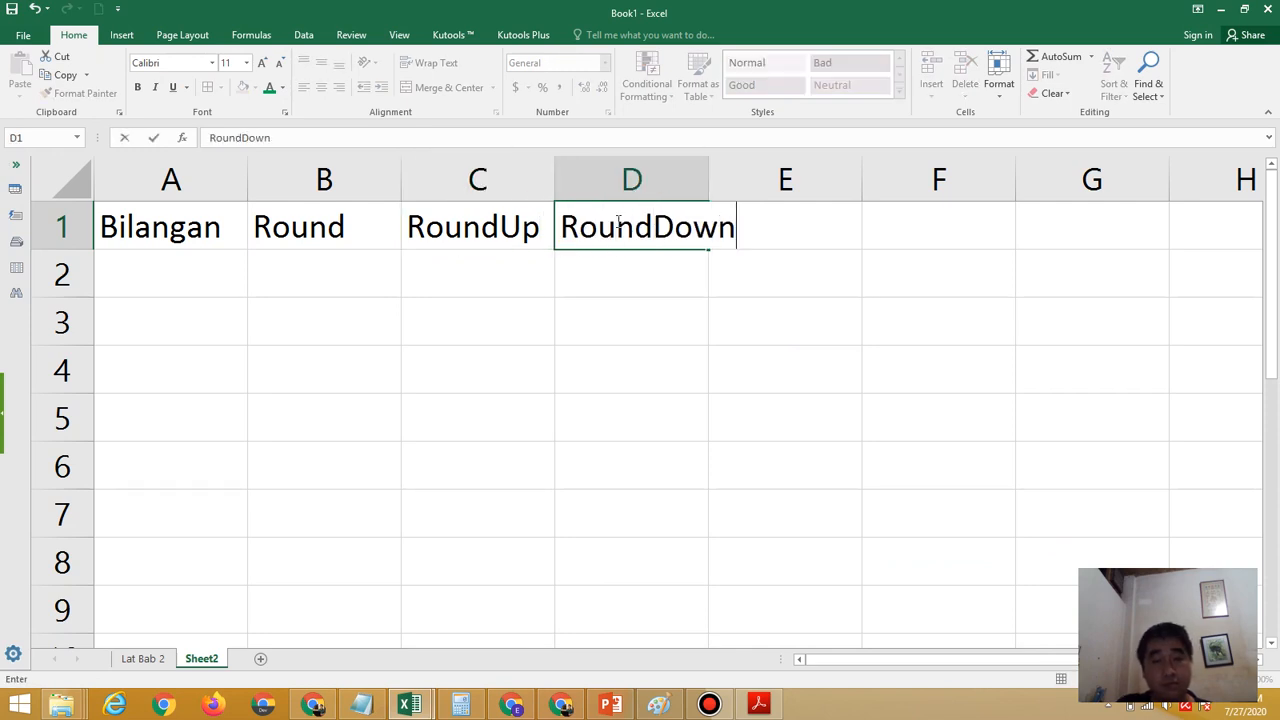
key("ctrl+Return")
key("Return")
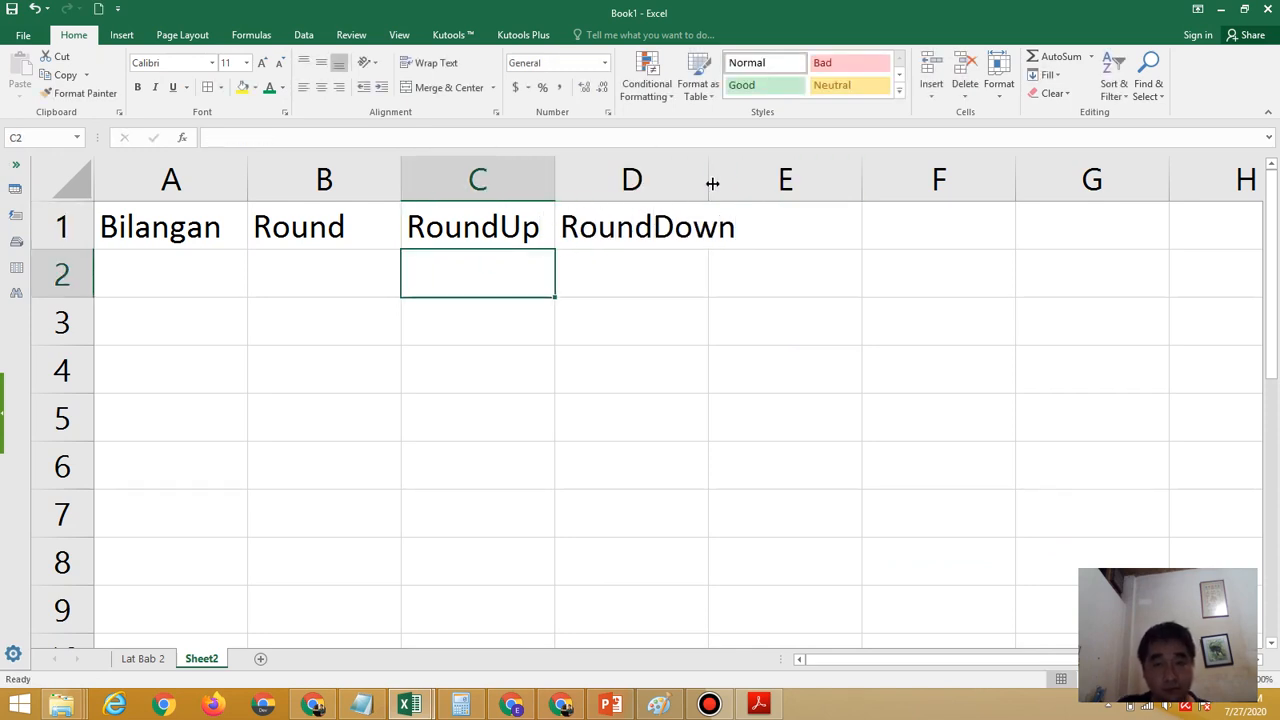
left_click_drag(702, 177, 752, 177)
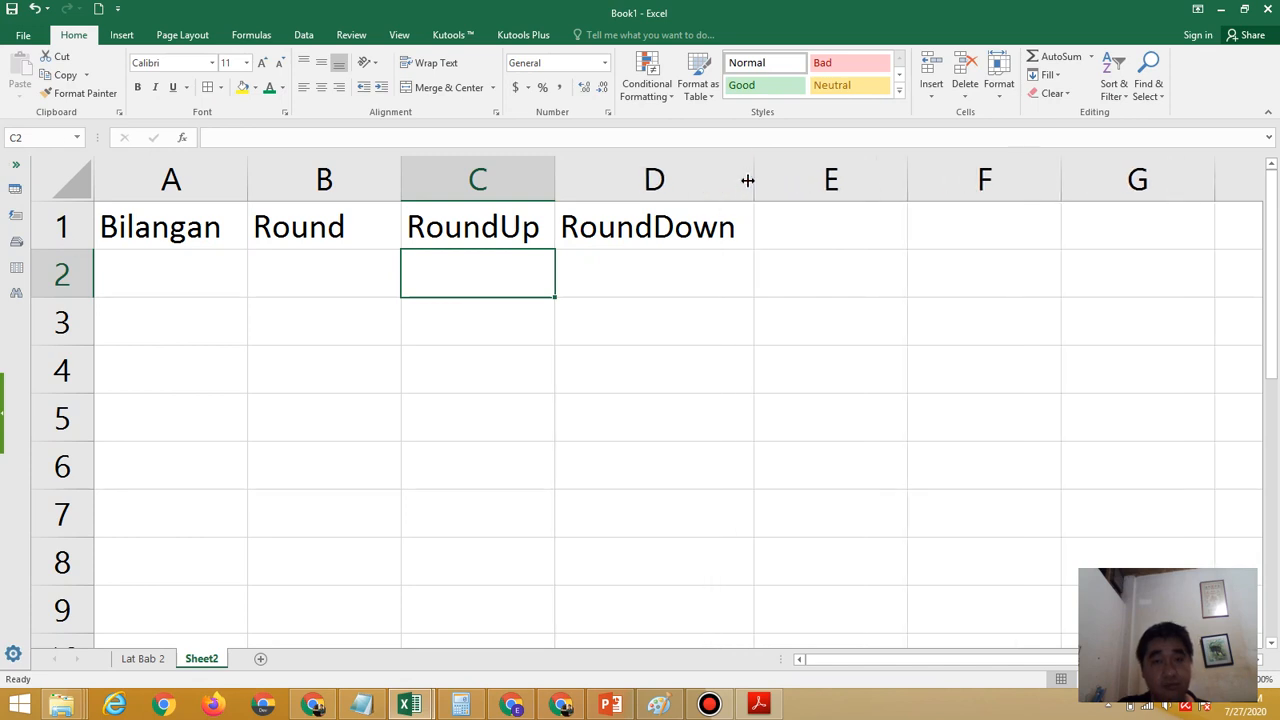
Enter the sample number 1234.7654 in A2 under Bilangan and widen column A to show all its decimals
left_click(203, 277)
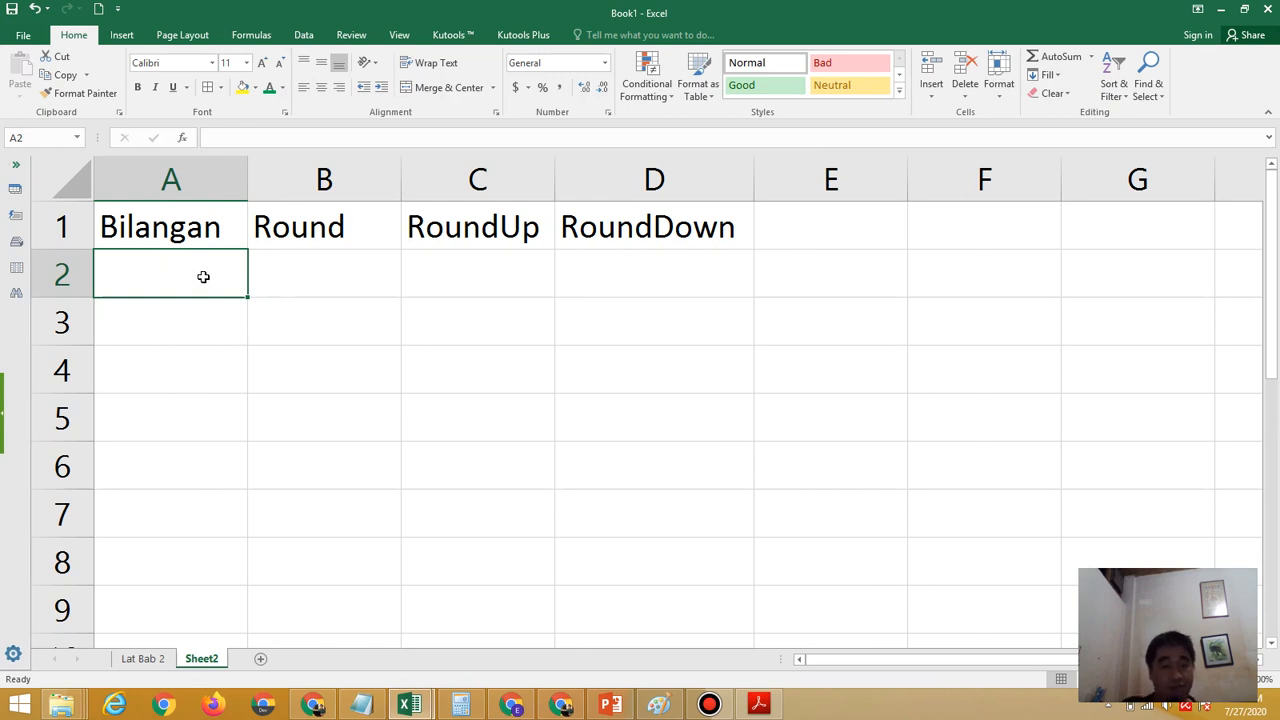
type("1234")
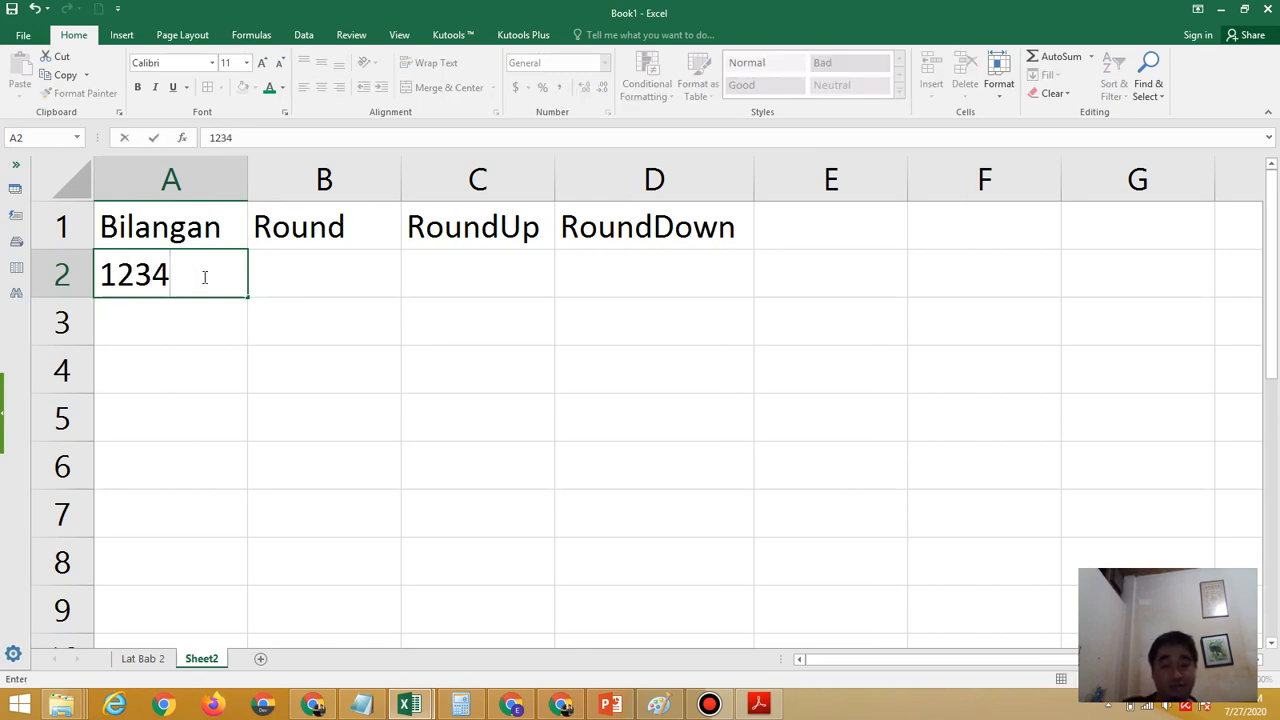
type(".7")
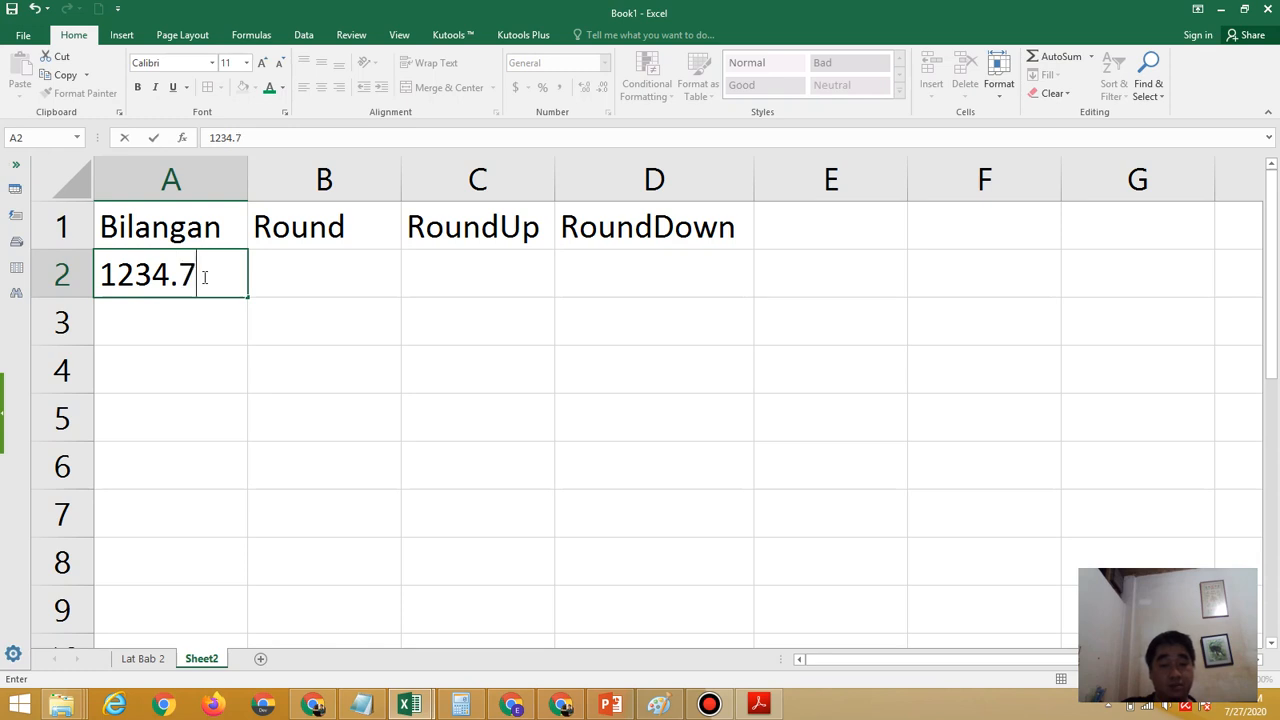
type("654")
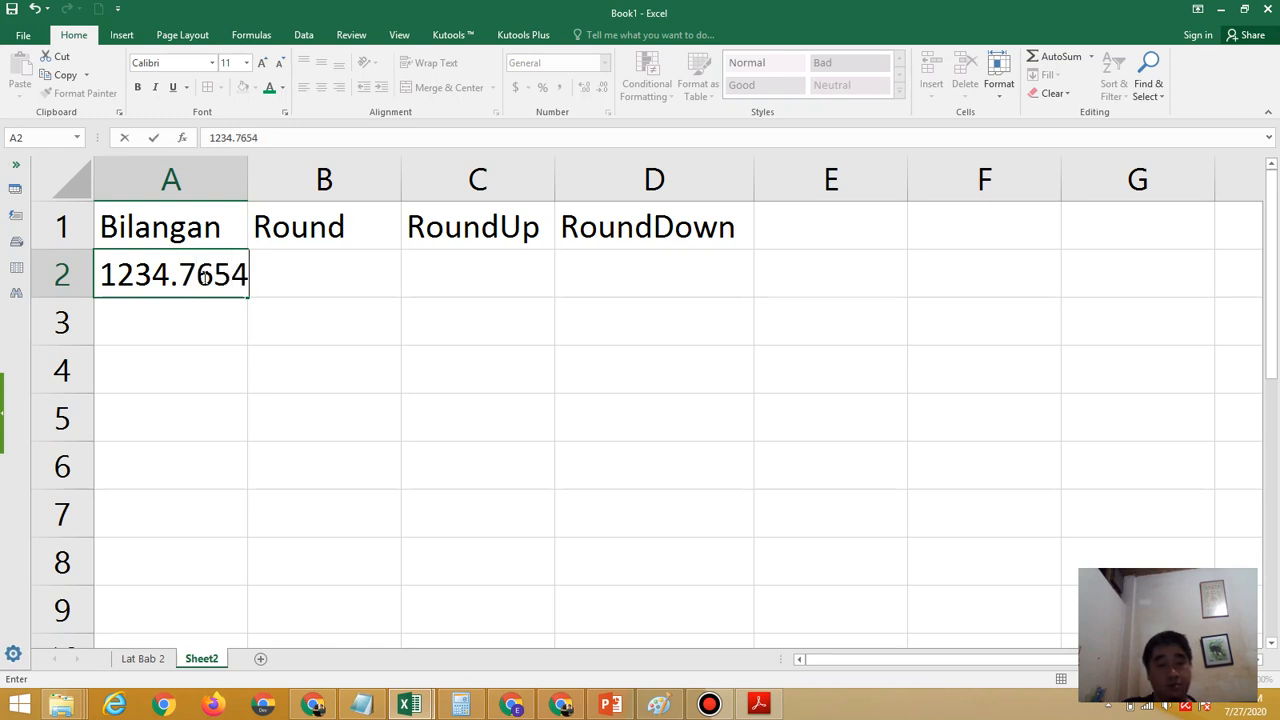
left_click(395, 449)
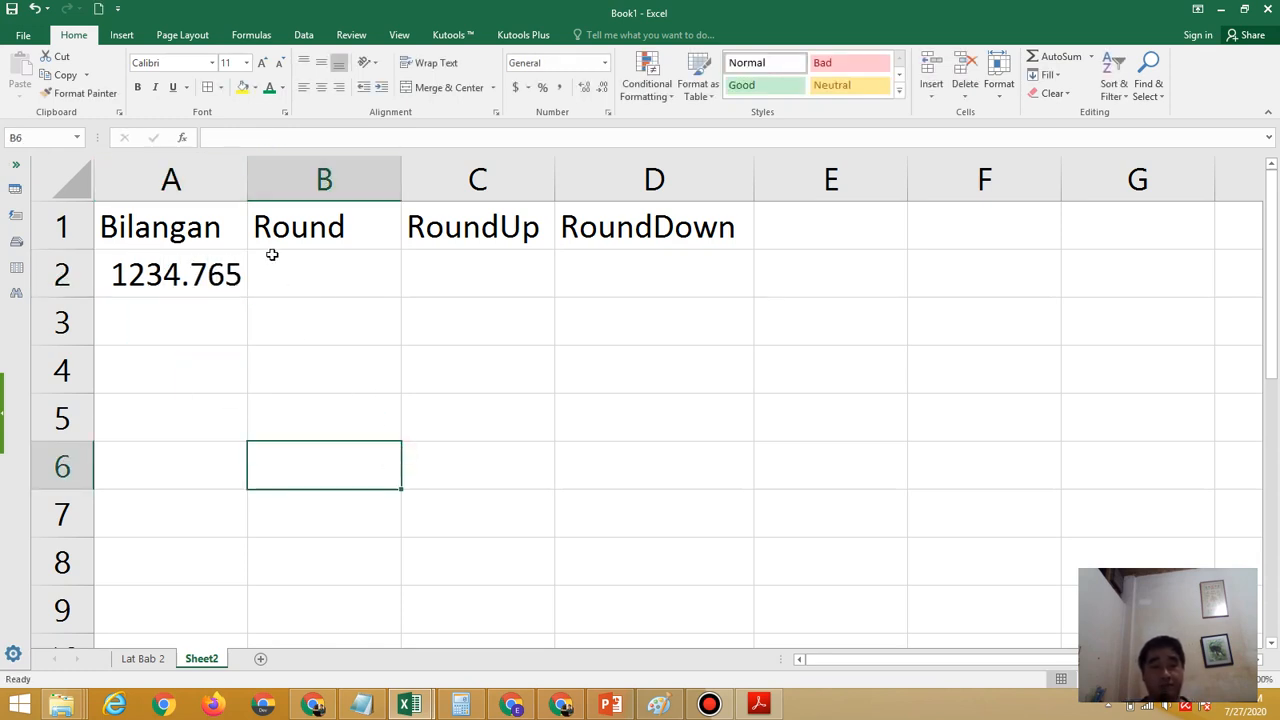
left_click_drag(248, 195, 265, 194)
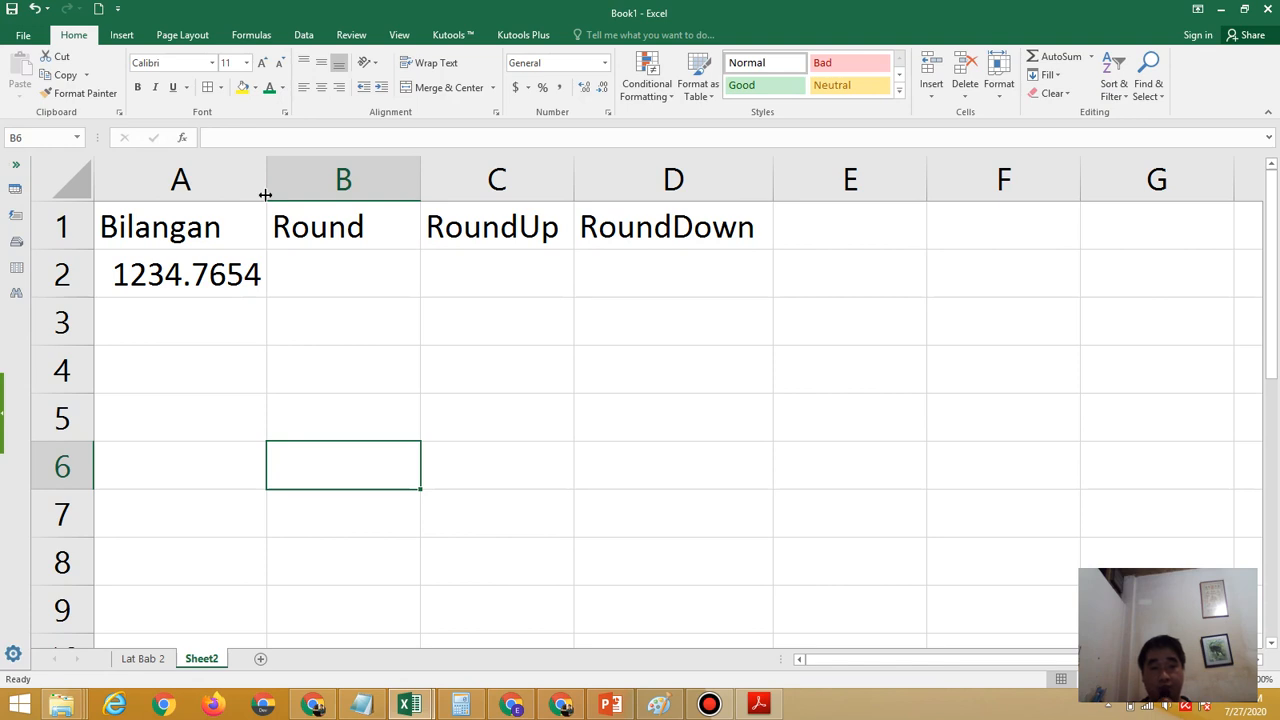
Begin a formula in B2 and switch to PowerPoint to check the Round function syntax on slide 4
left_click(327, 271)
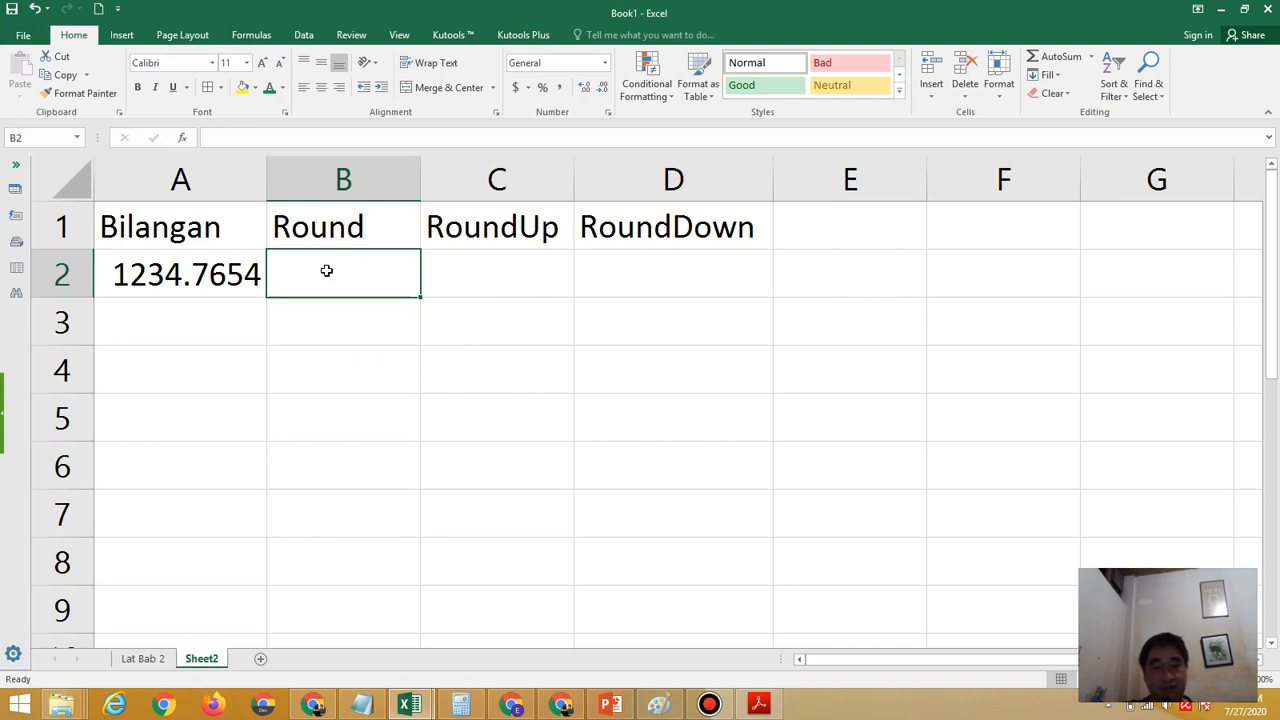
type("=")
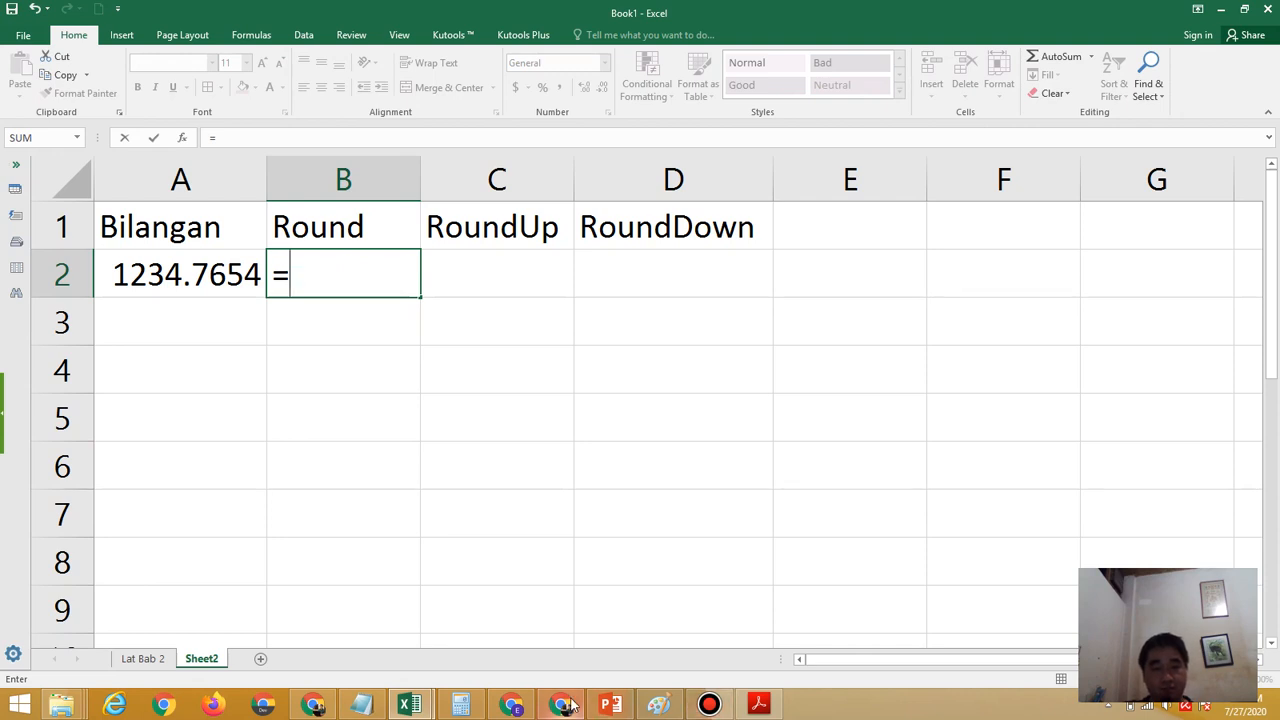
left_click(610, 705)
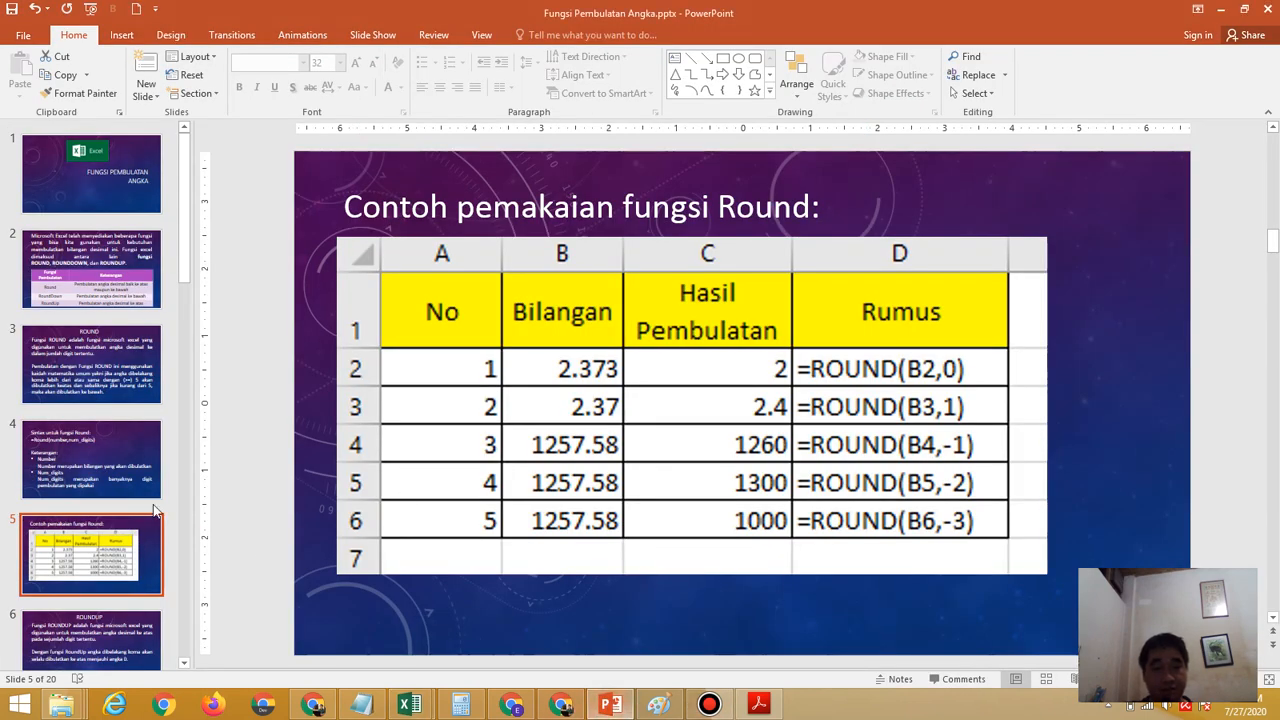
left_click(118, 496)
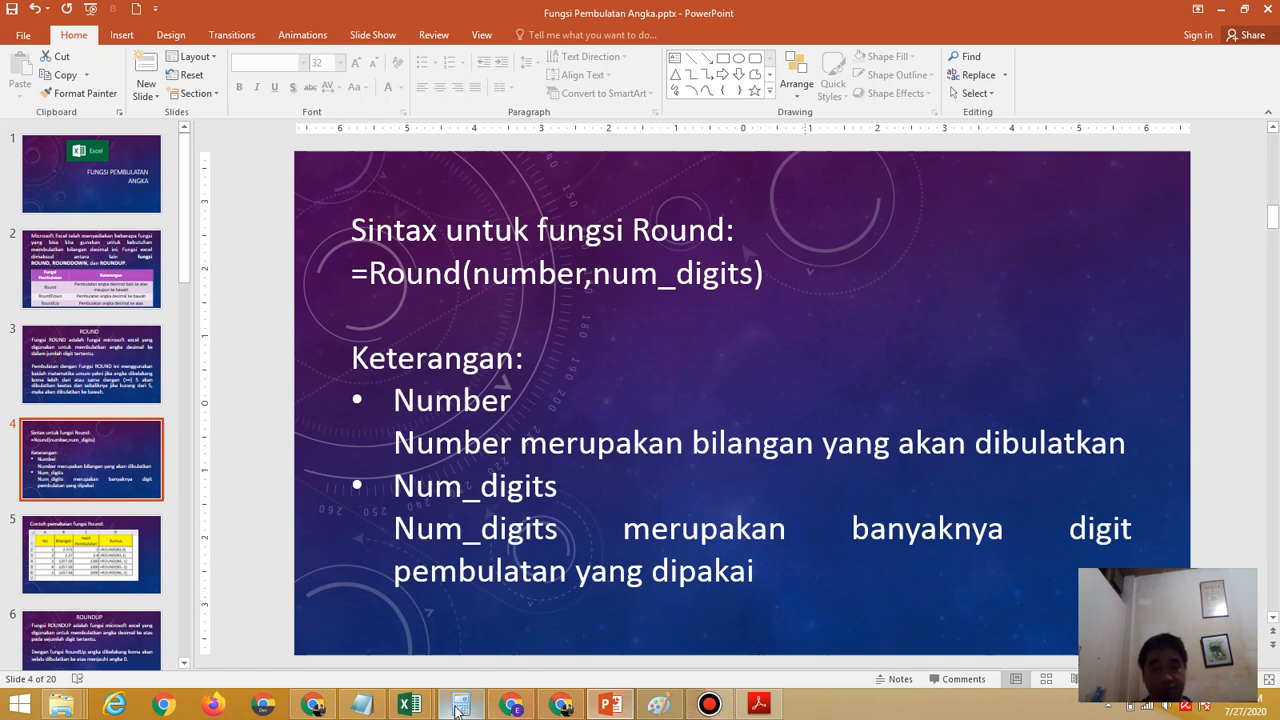
Return to Excel and complete the formula in B2 as =Round(A2,0)
mouse_move(425, 707)
left_click(523, 638)
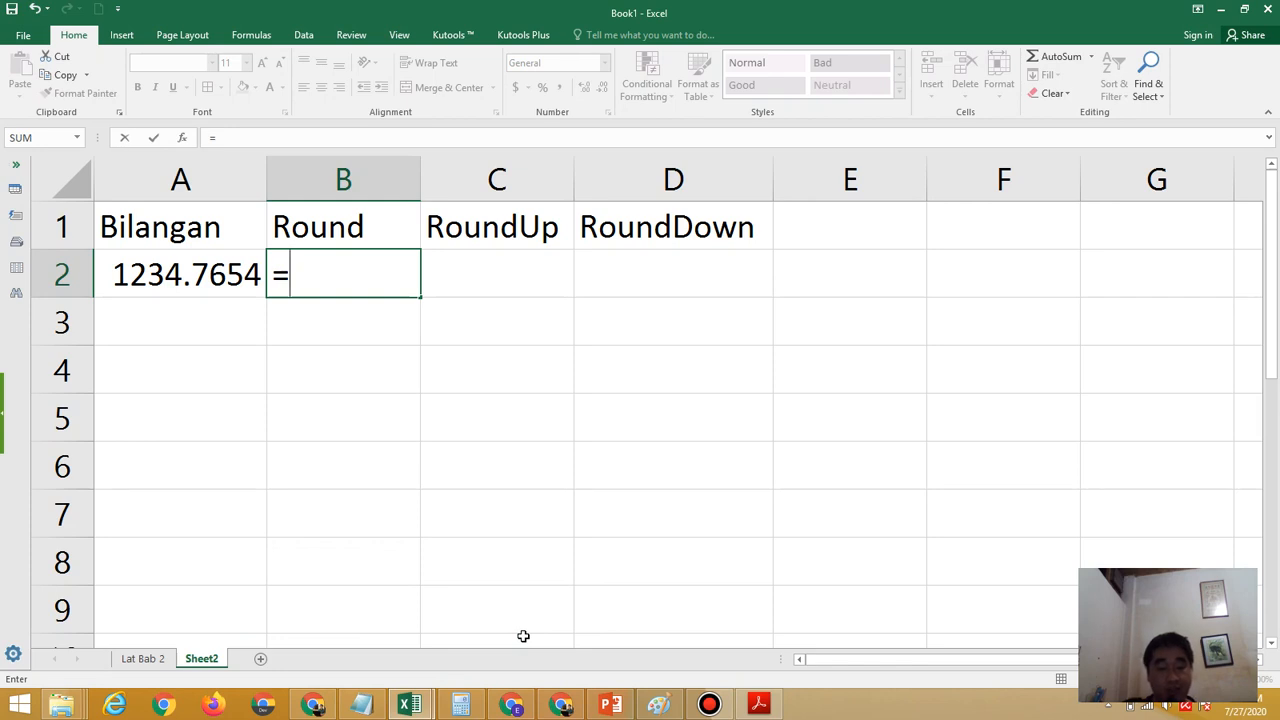
type("Ro")
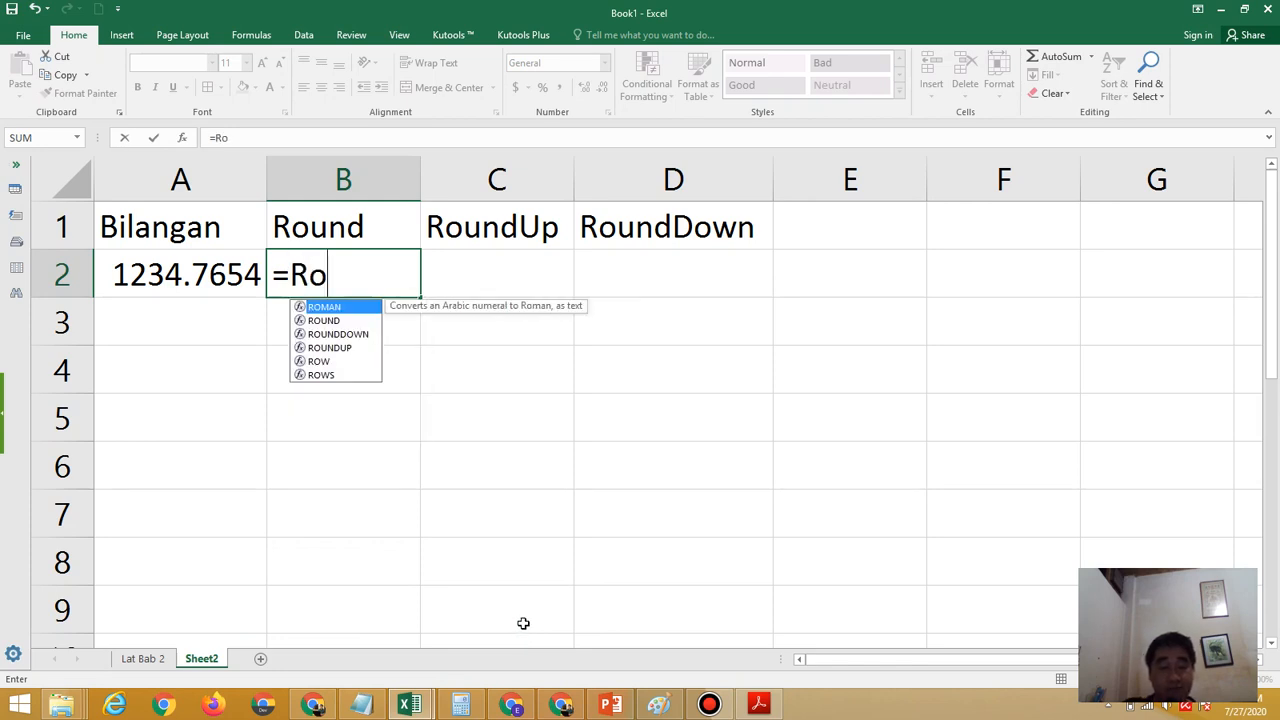
type("und(")
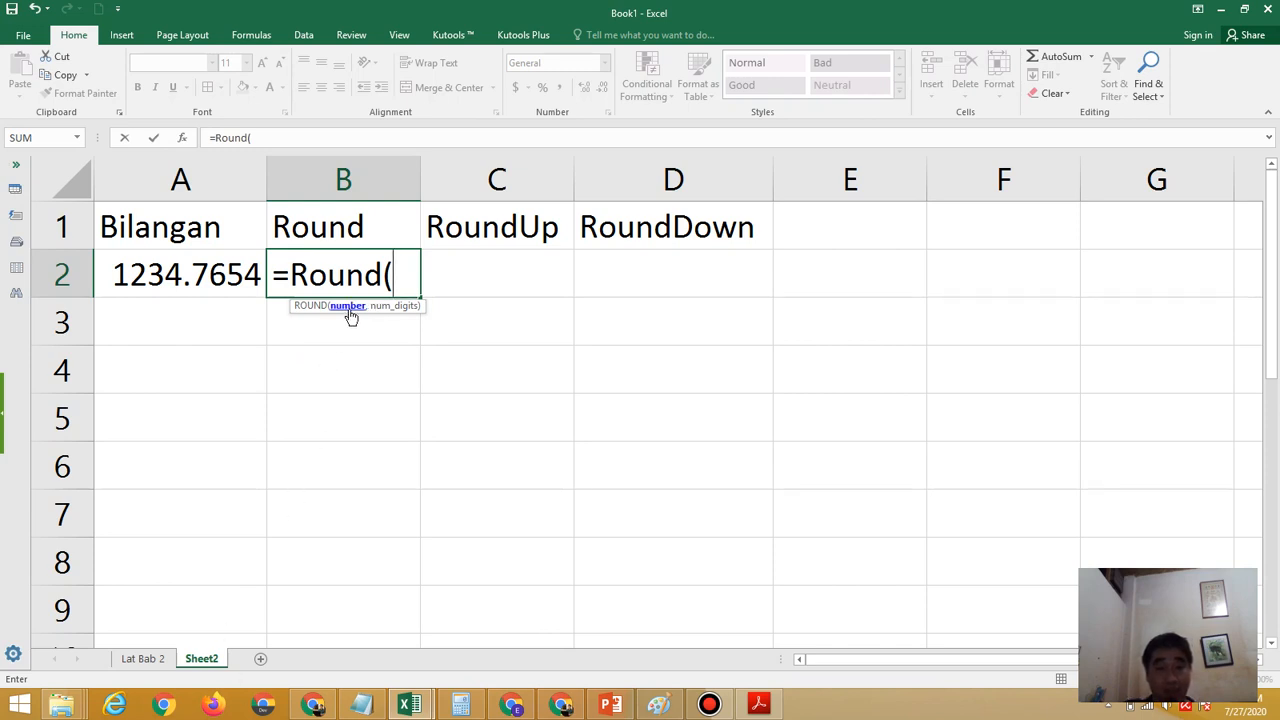
left_click(201, 266)
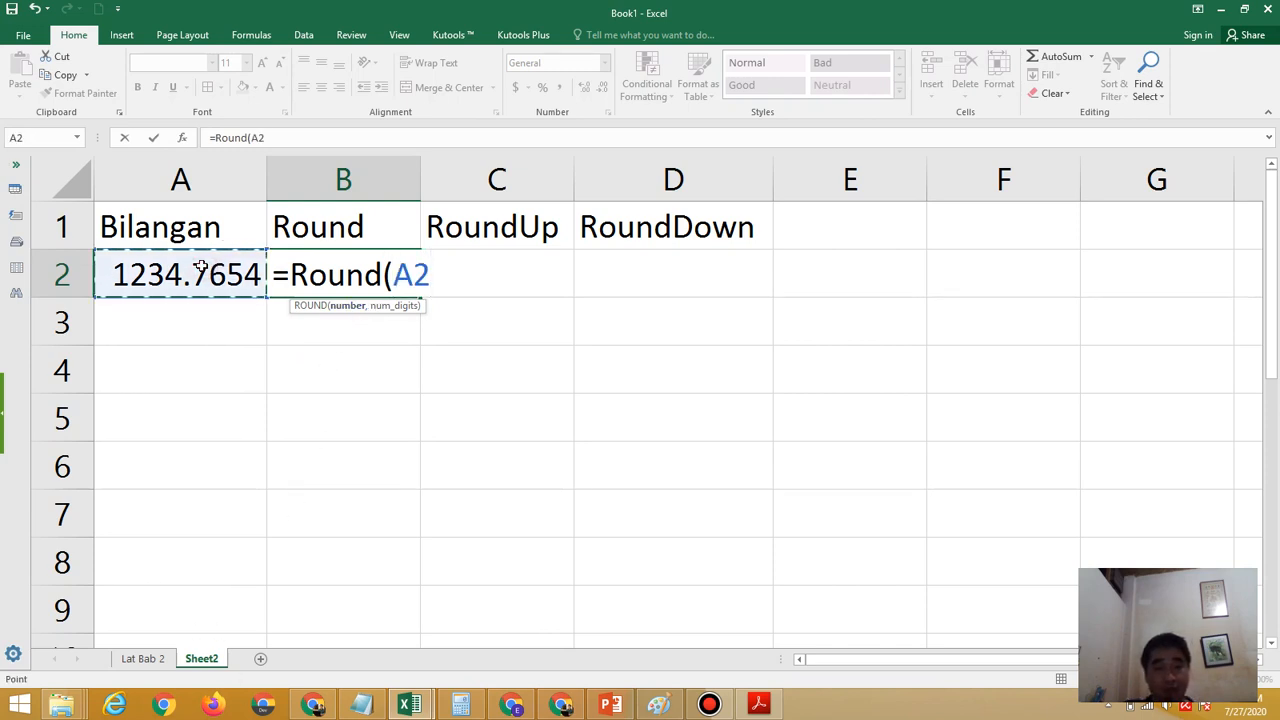
type(",")
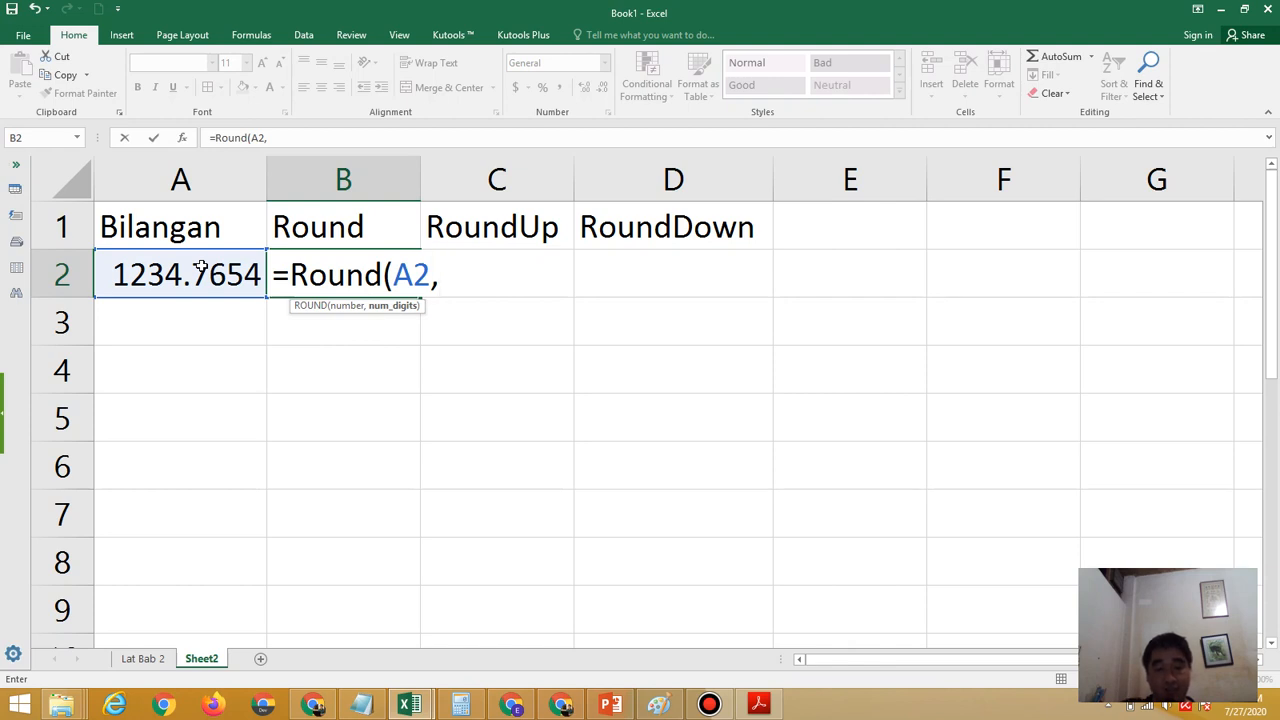
type("0")
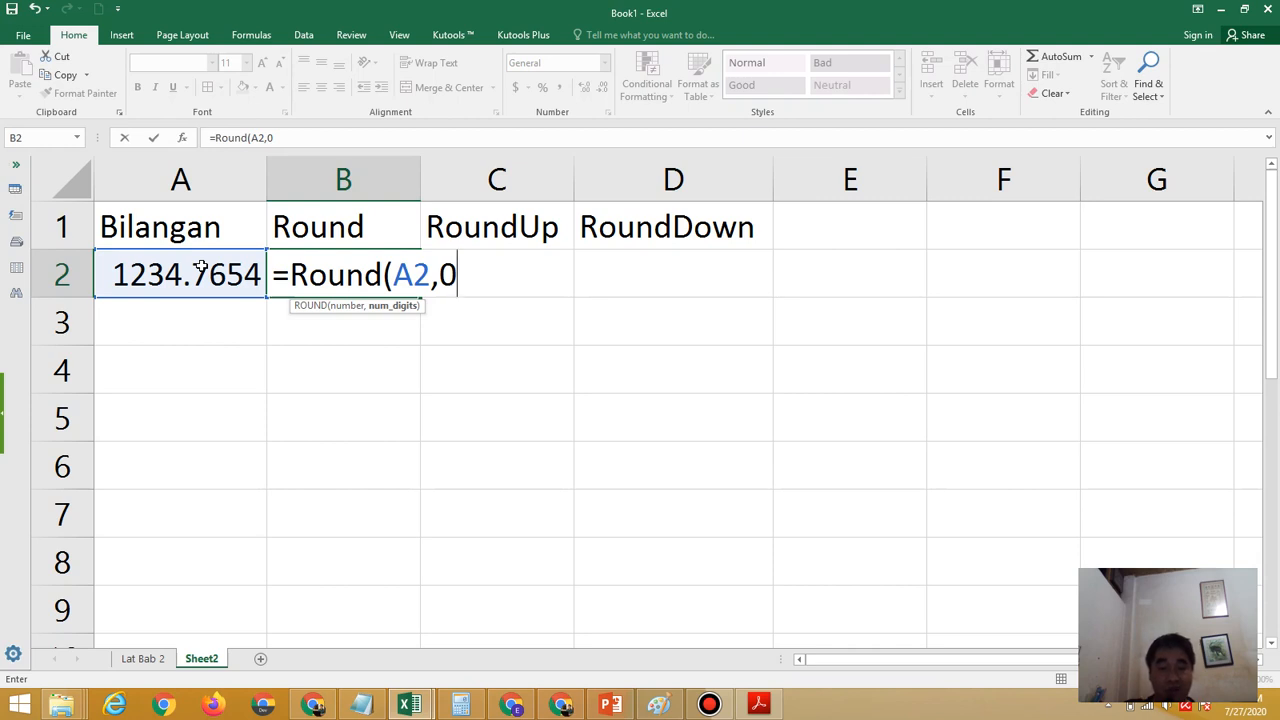
type(")")
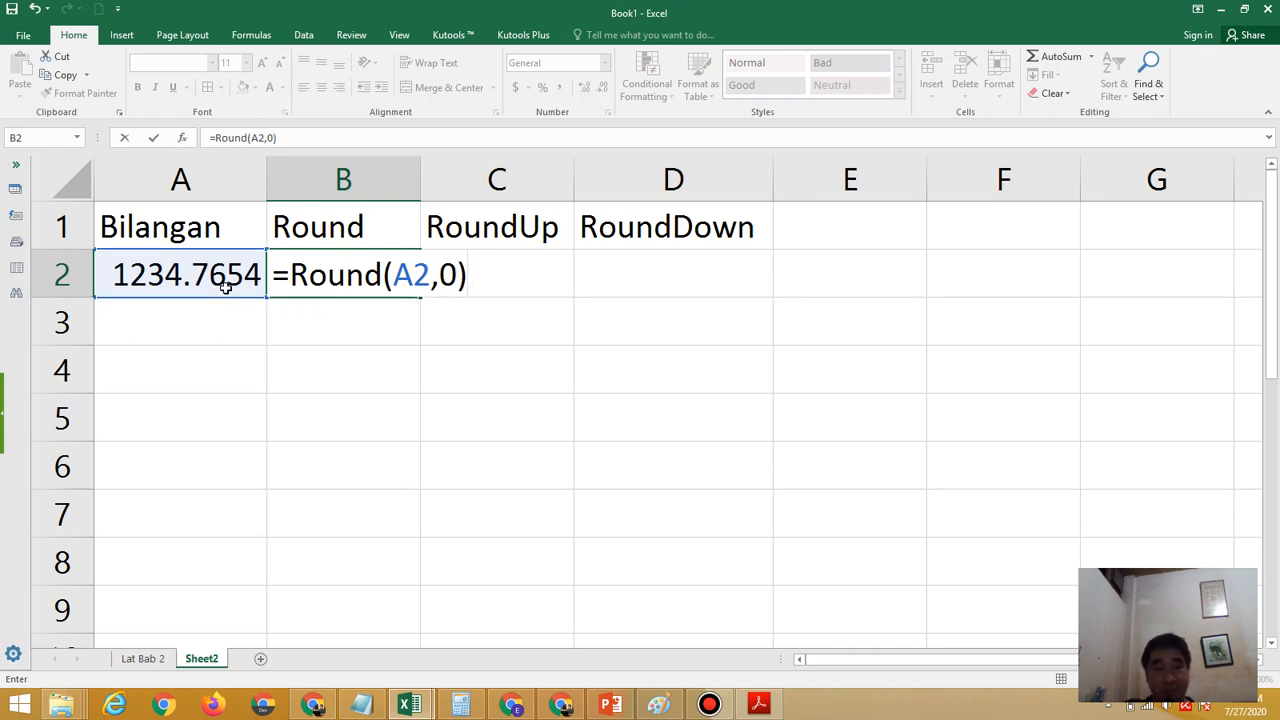
key("Return")
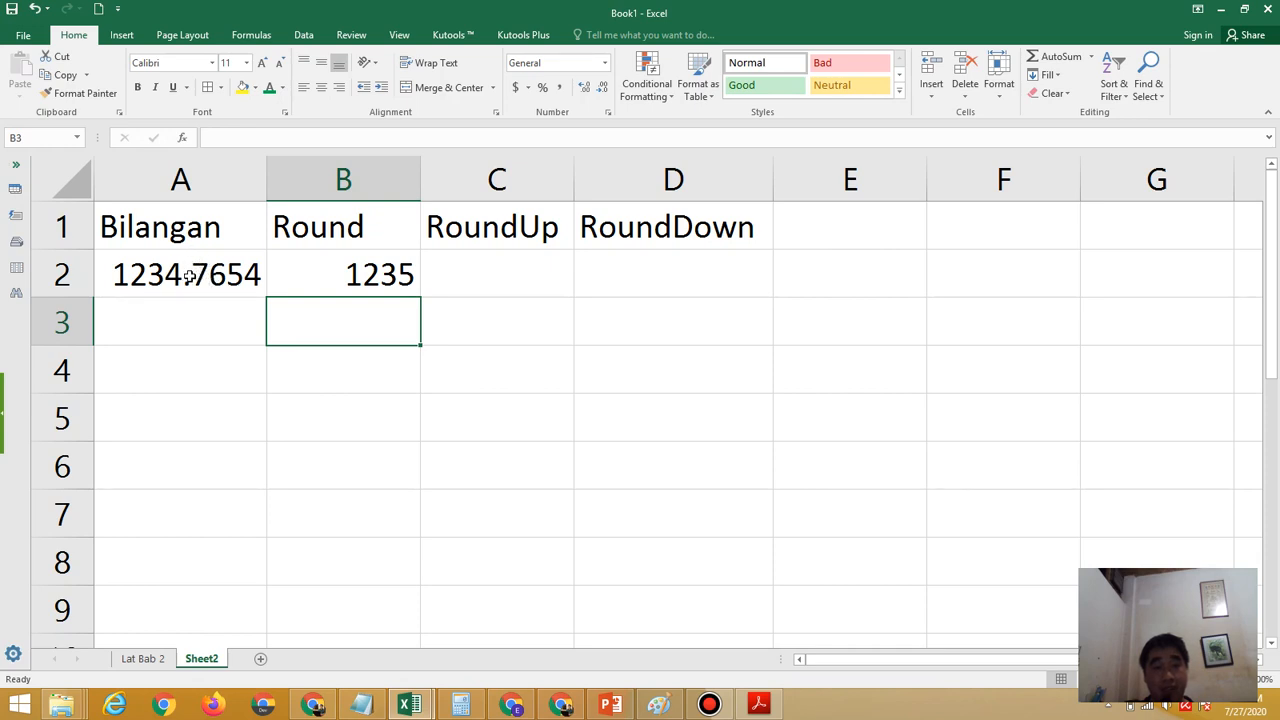
Highlight the digits 1234.7 inside A2 to examine the first decimal, and leave cell editing
left_click(117, 278)
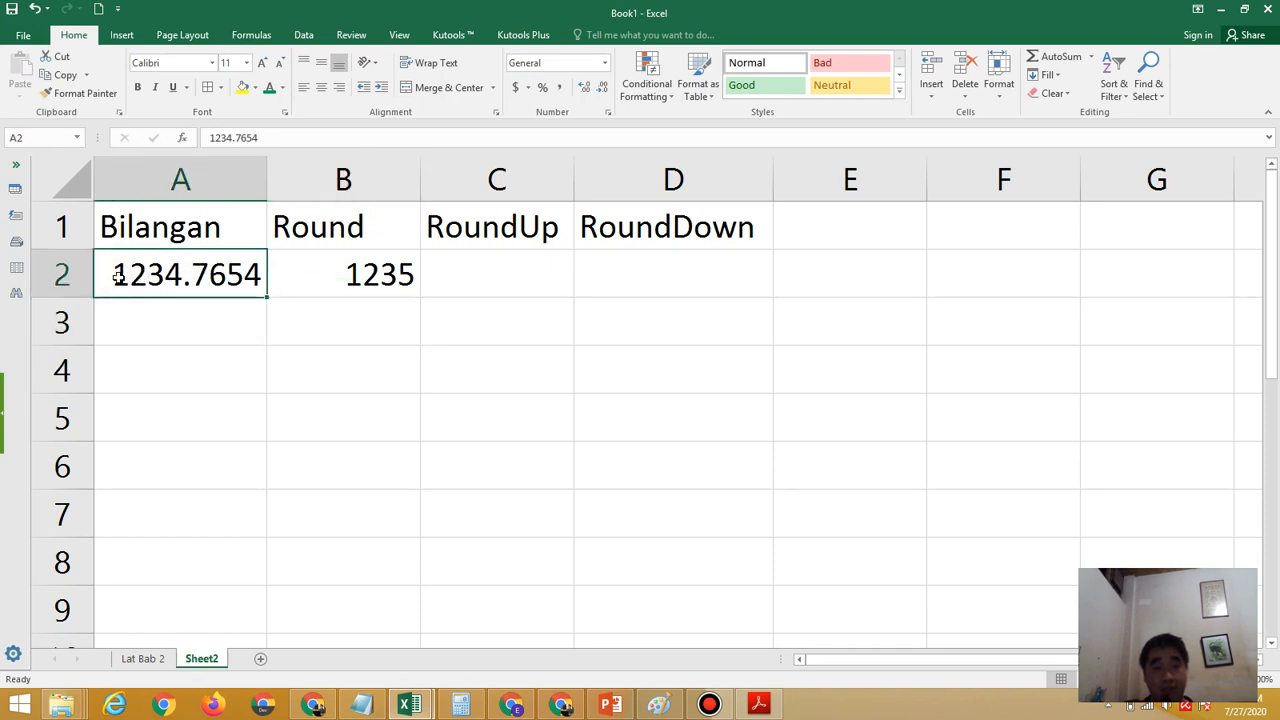
double_click(117, 278)
left_click_drag(110, 278, 209, 278)
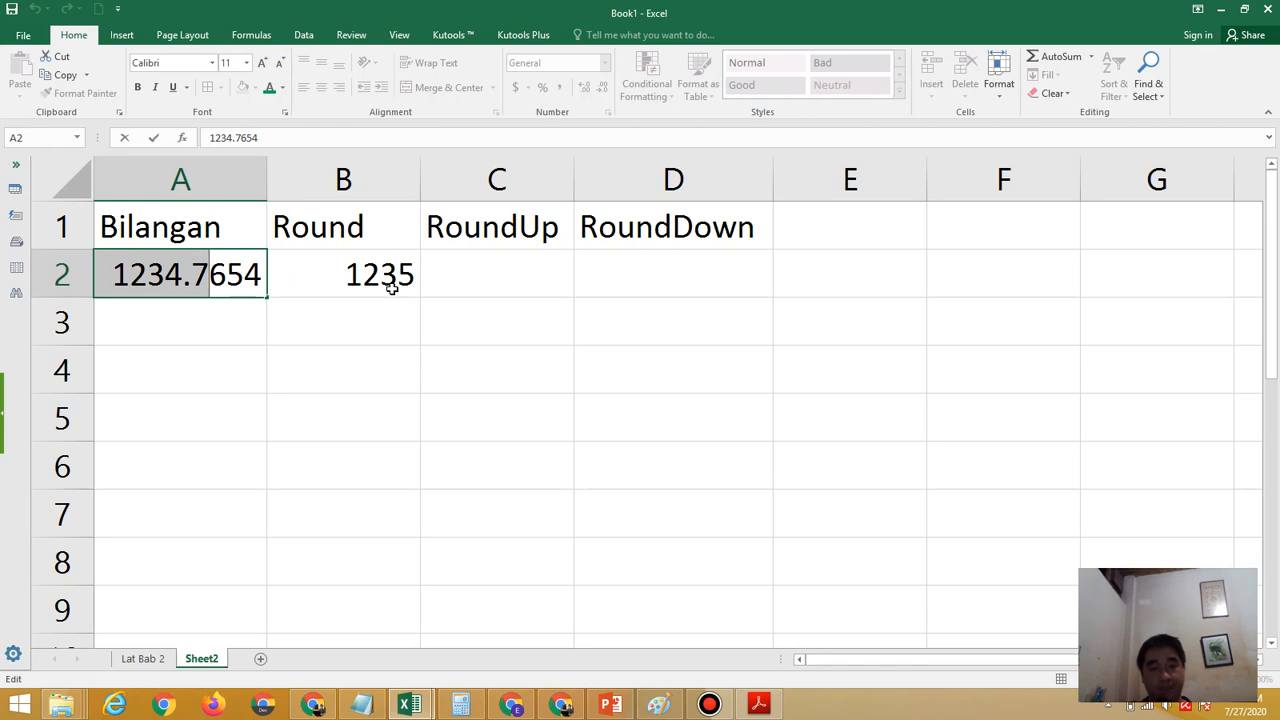
key("Return")
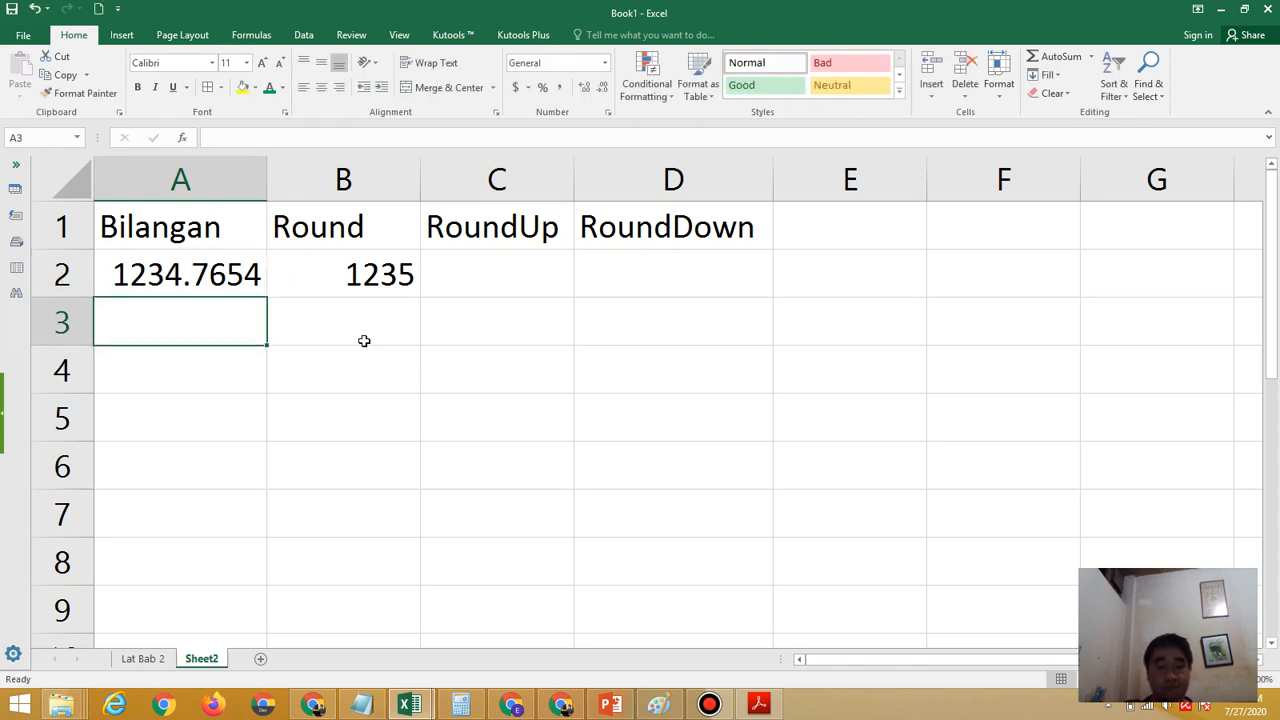
Enter the formula =Round(A2,1) in B3 to round the sample number to one decimal
left_click(338, 334)
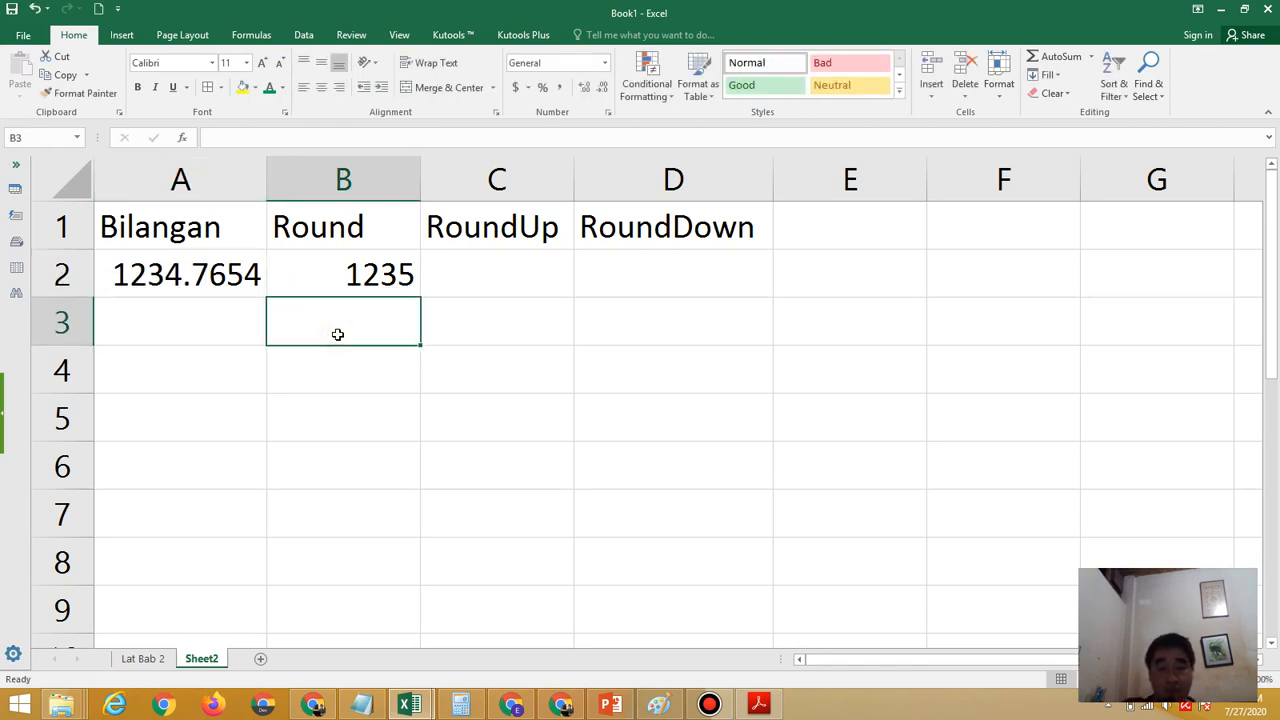
type("=")
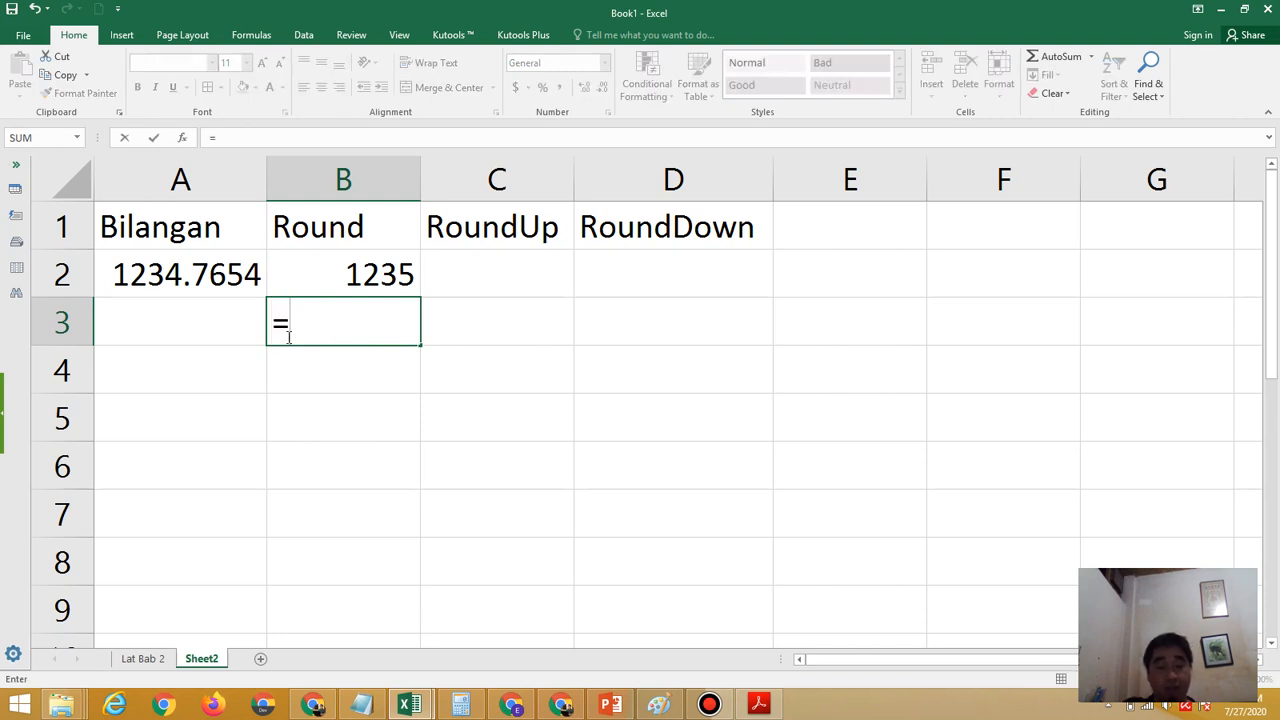
type("Roun")
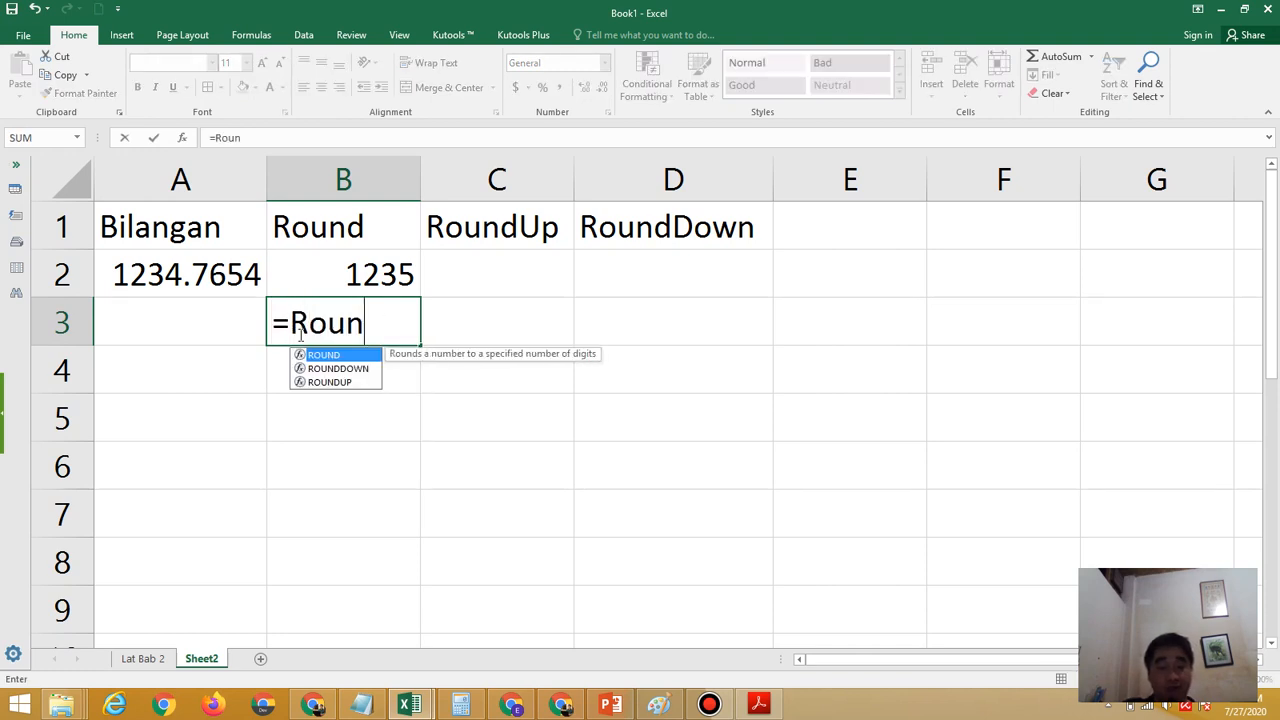
type("d")
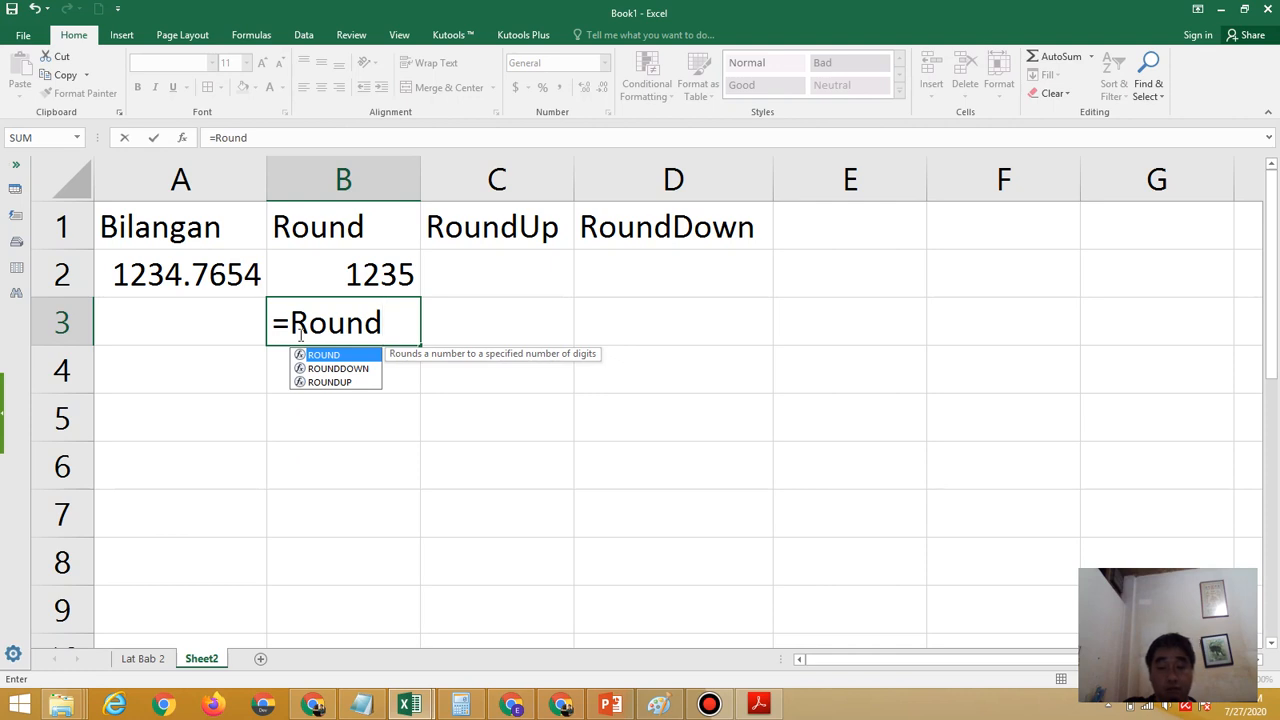
type("(")
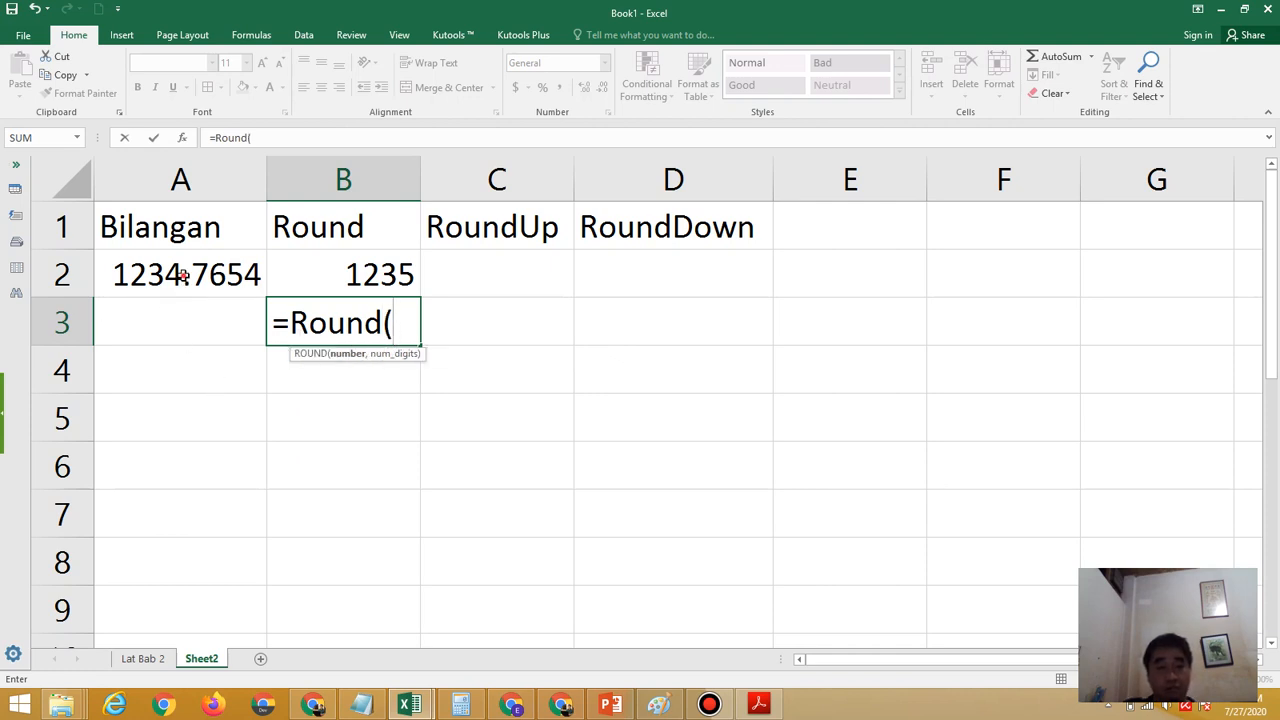
left_click(183, 277)
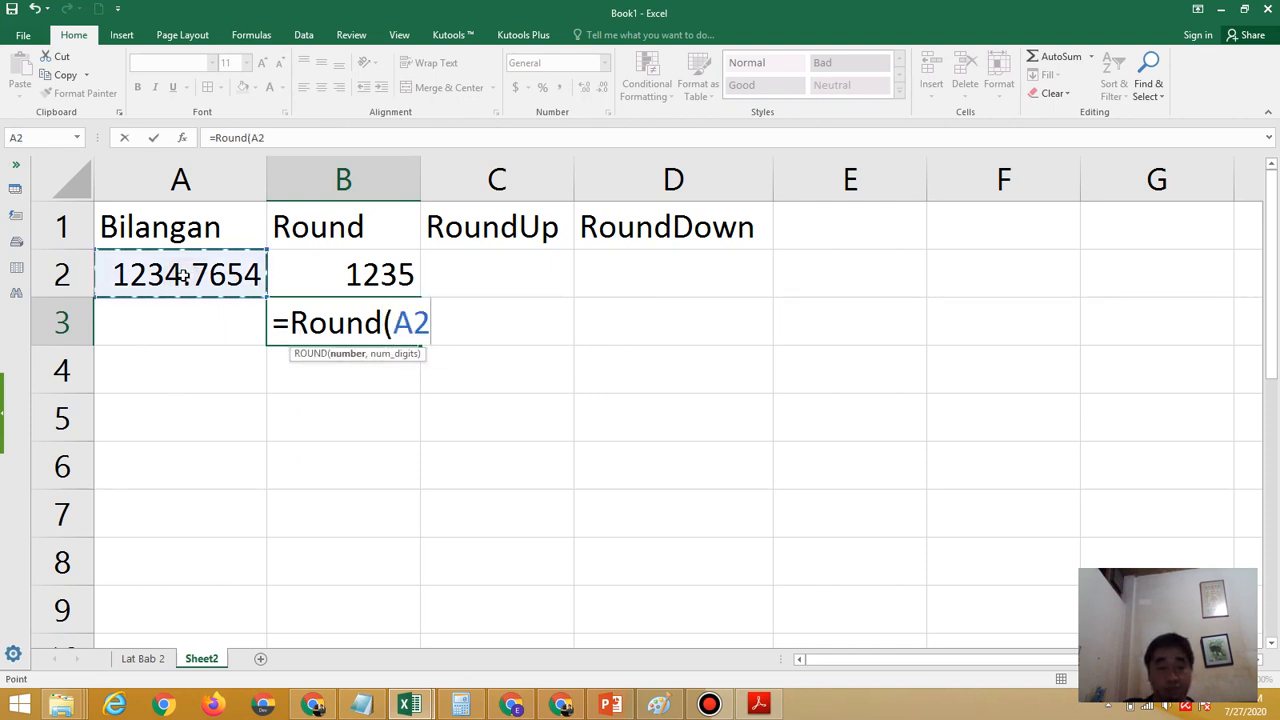
type(",")
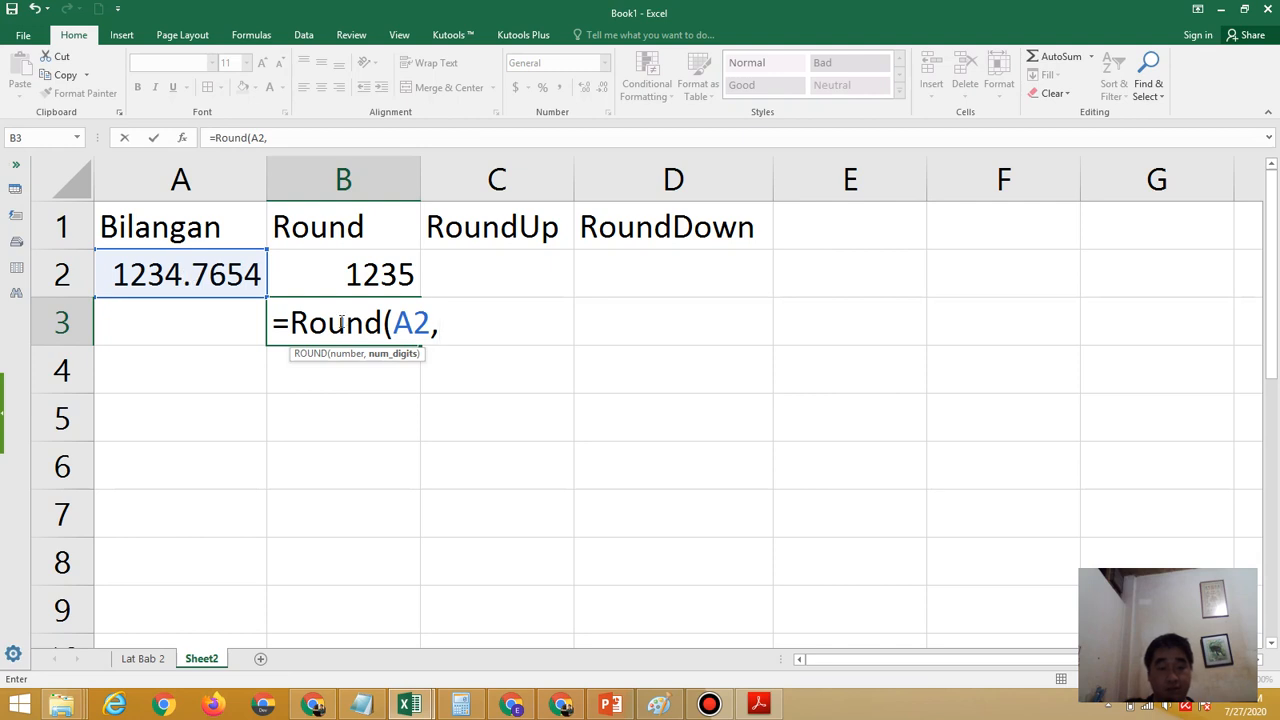
type("1")
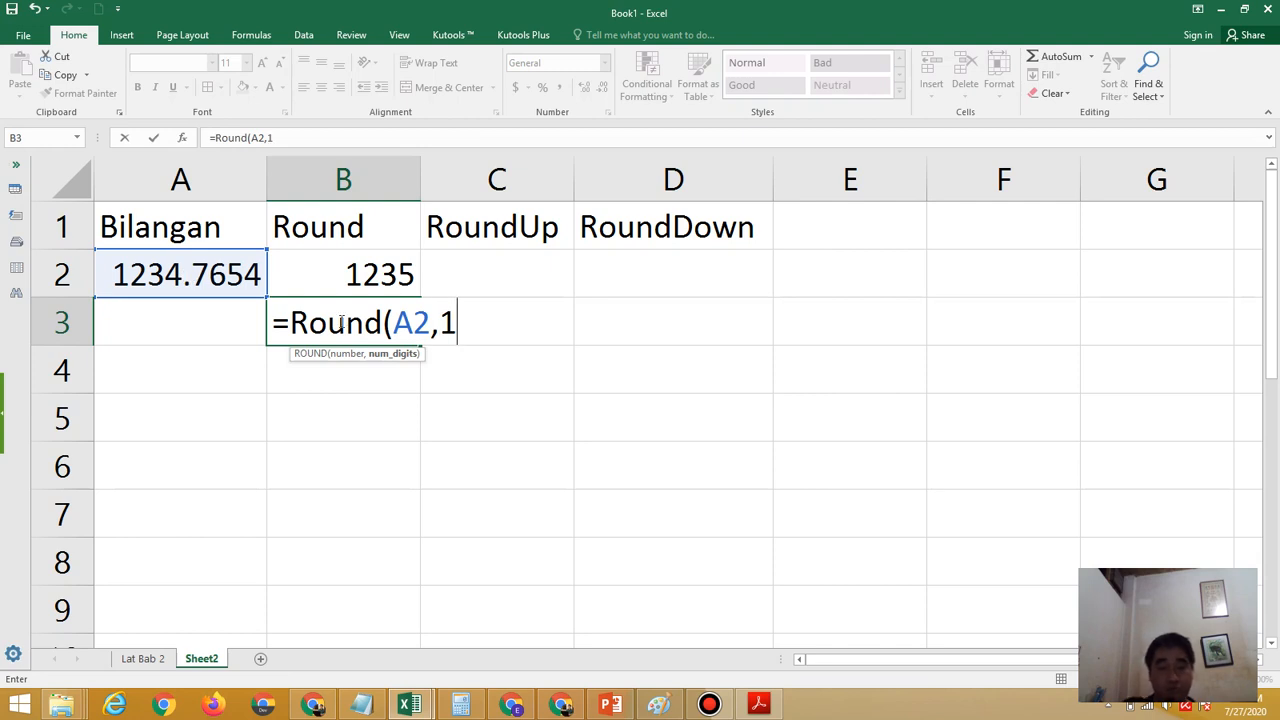
type(")")
key("Return")
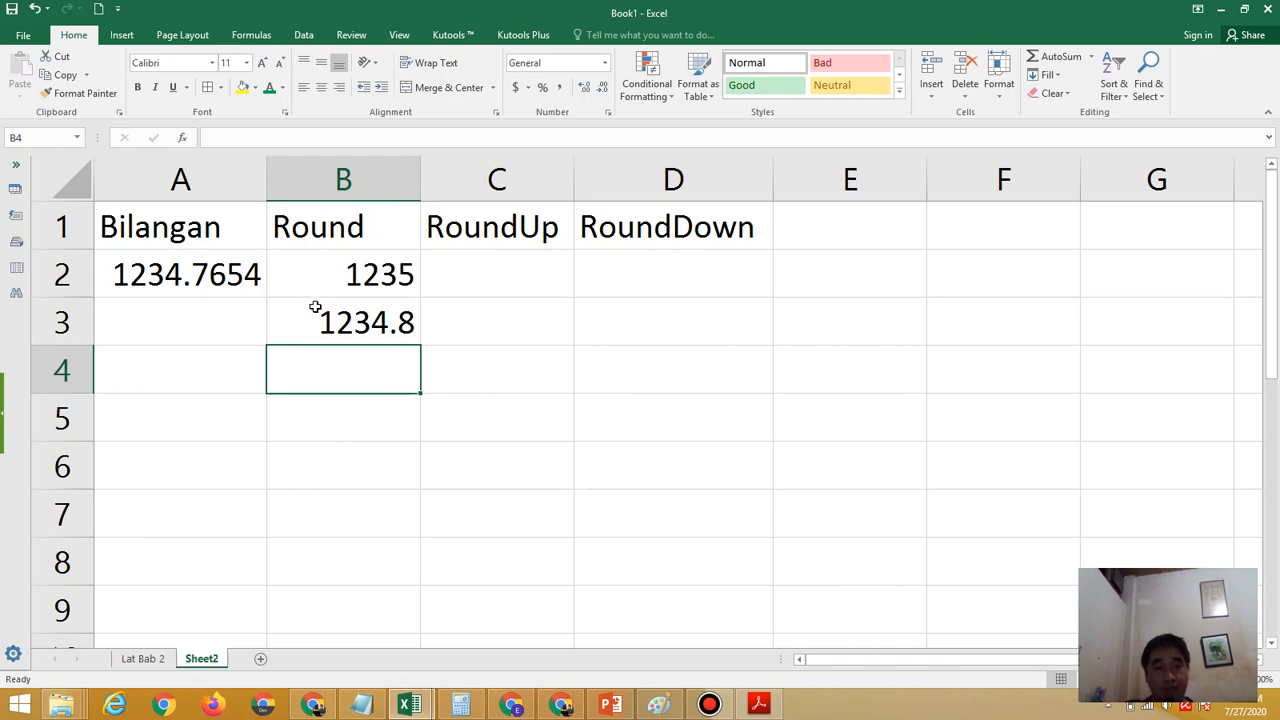
Review the formula in B3, and highlight the digits 1234.76 inside A2 to examine the second decimal
double_click(360, 325)
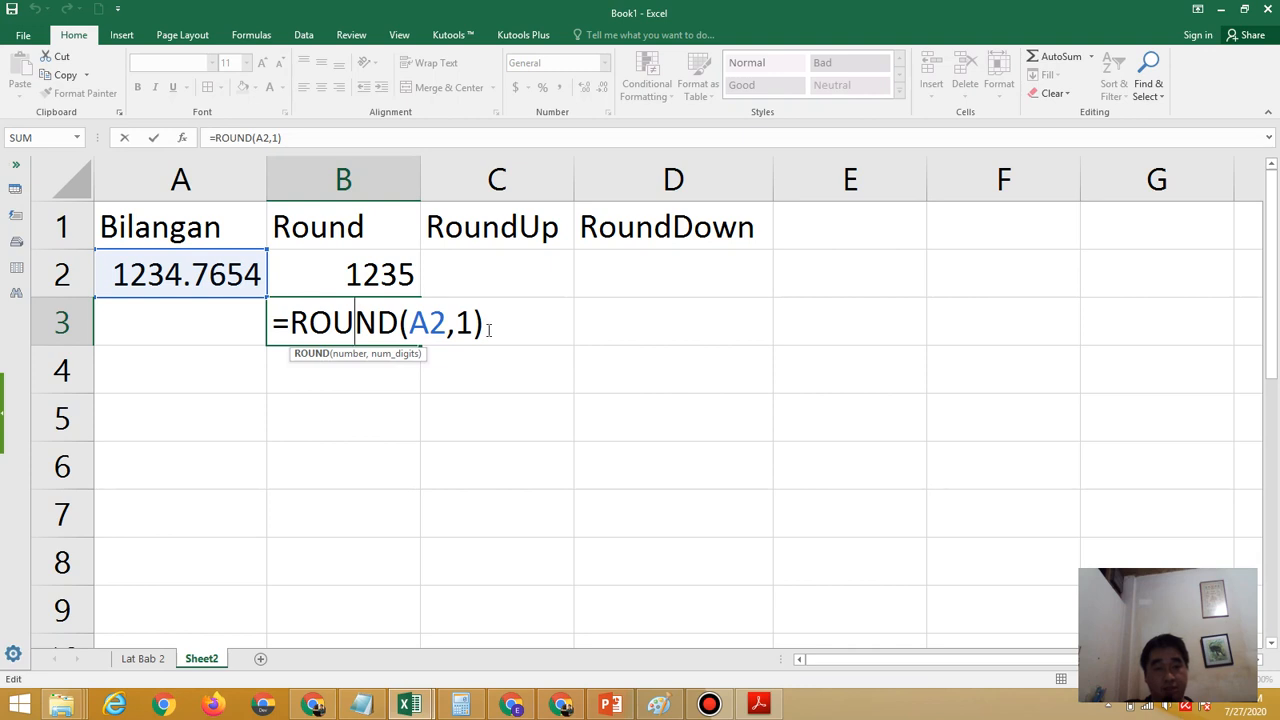
key("Return")
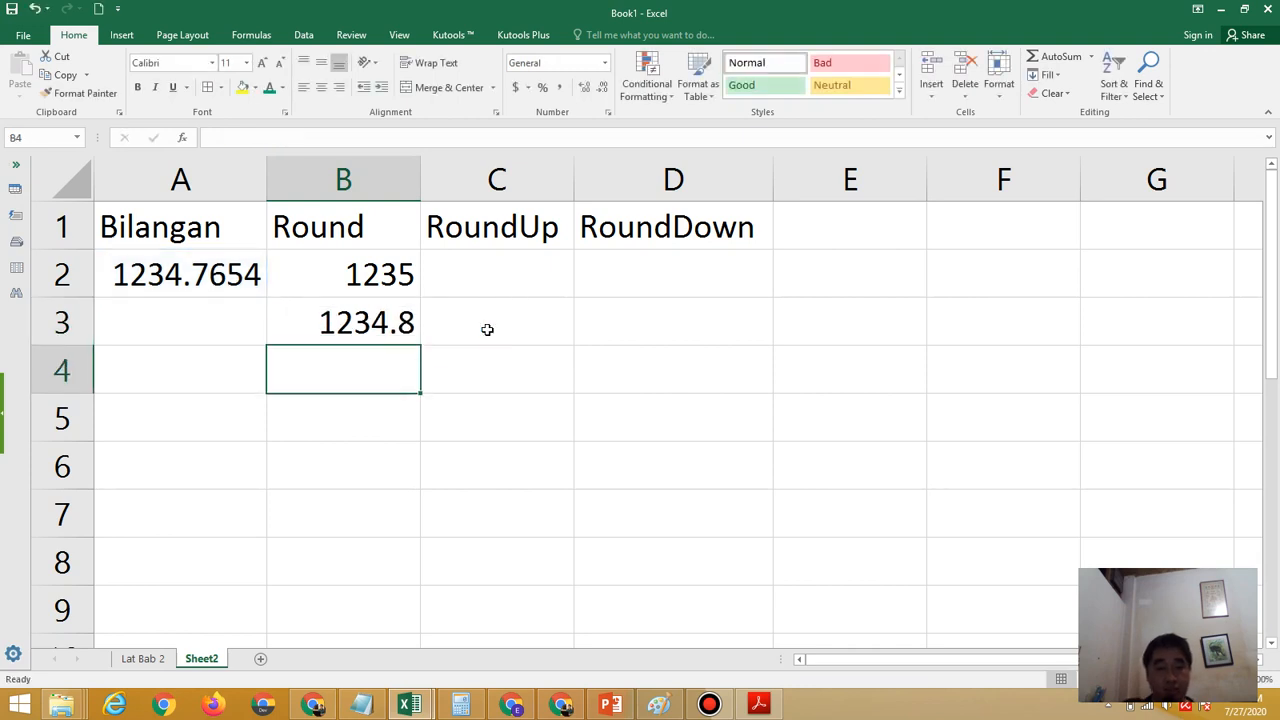
double_click(163, 268)
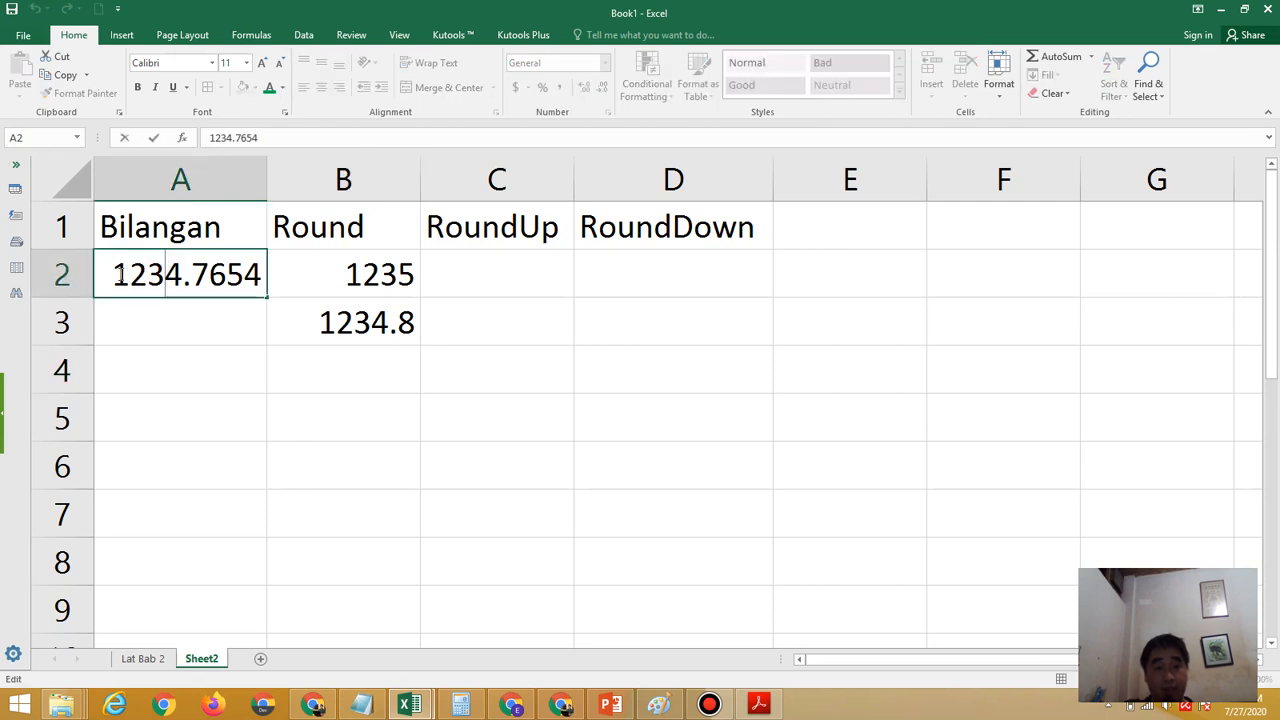
left_click_drag(114, 274, 226, 276)
left_click(226, 276)
left_click_drag(106, 275, 229, 274)
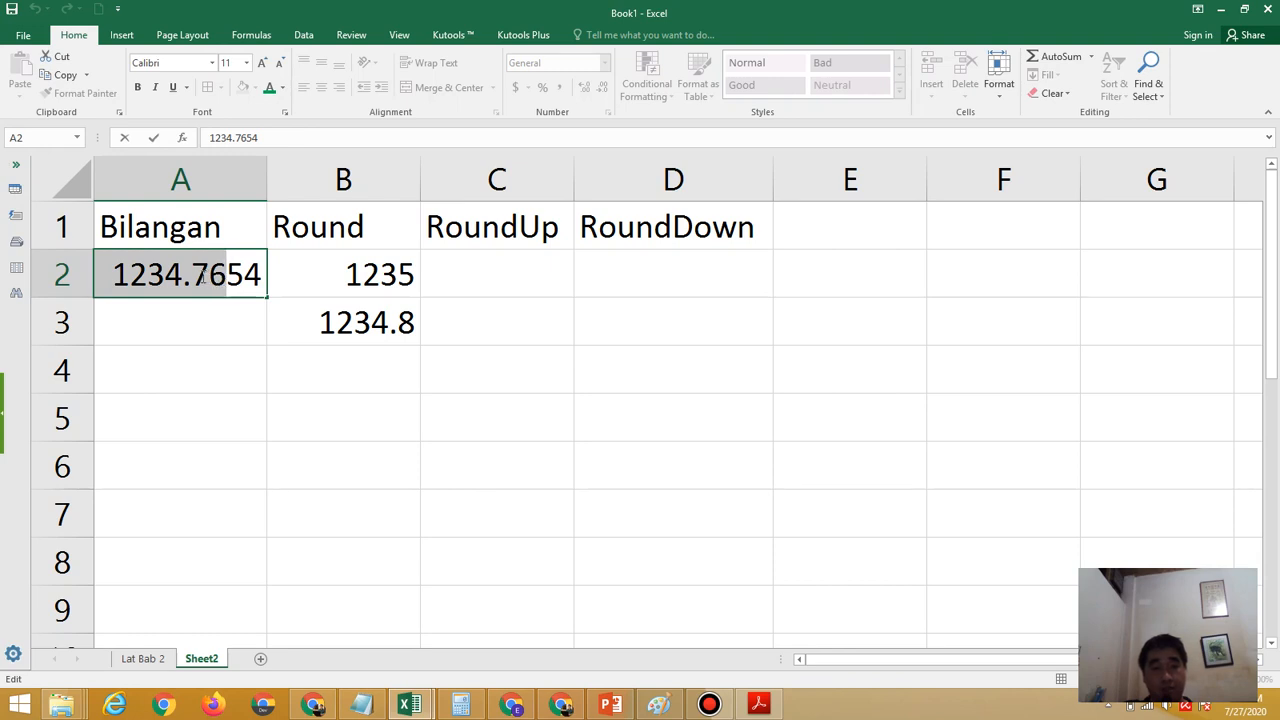
Enter the formula =round(A2,3) in B4 to round the sample number to three decimals
left_click(360, 372)
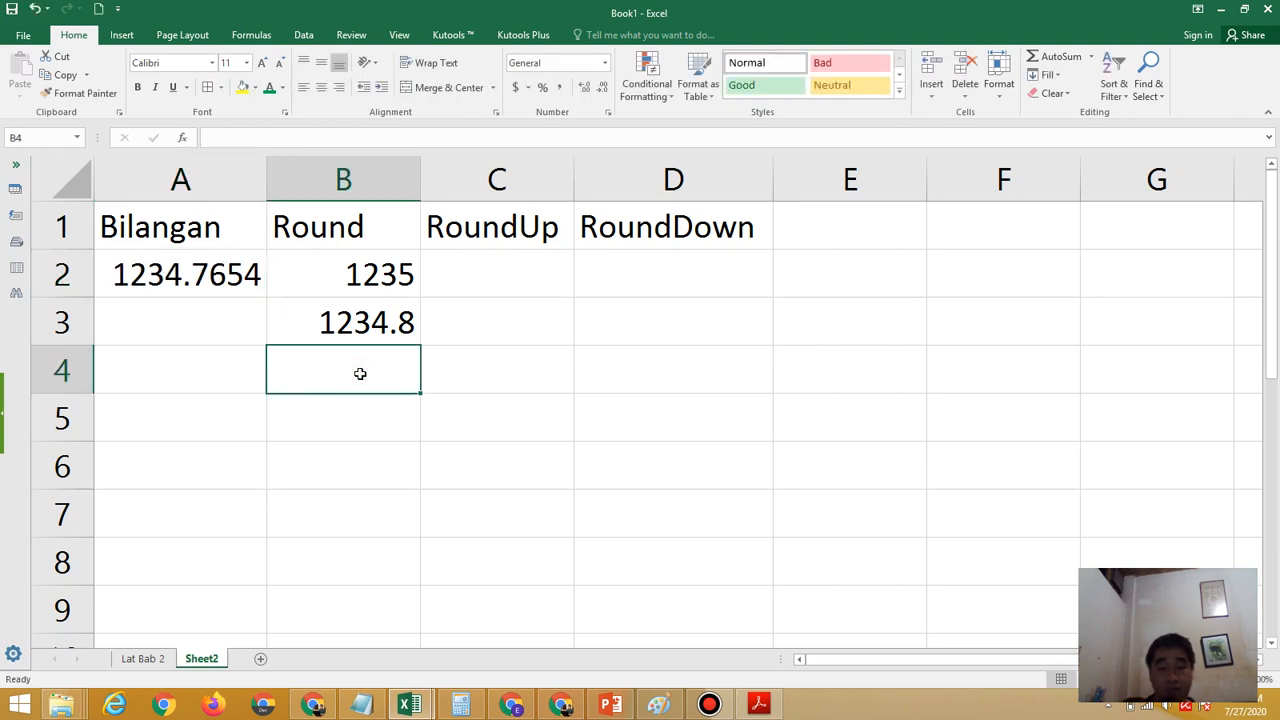
type("=r")
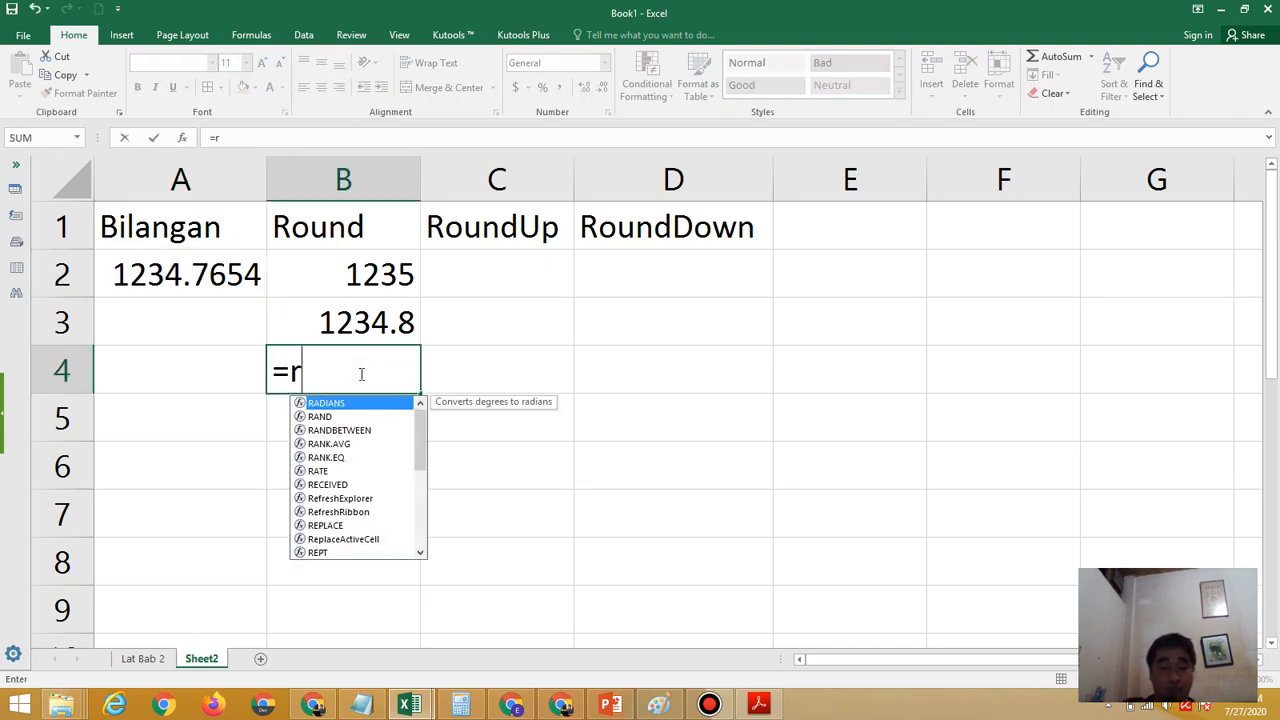
type("ound")
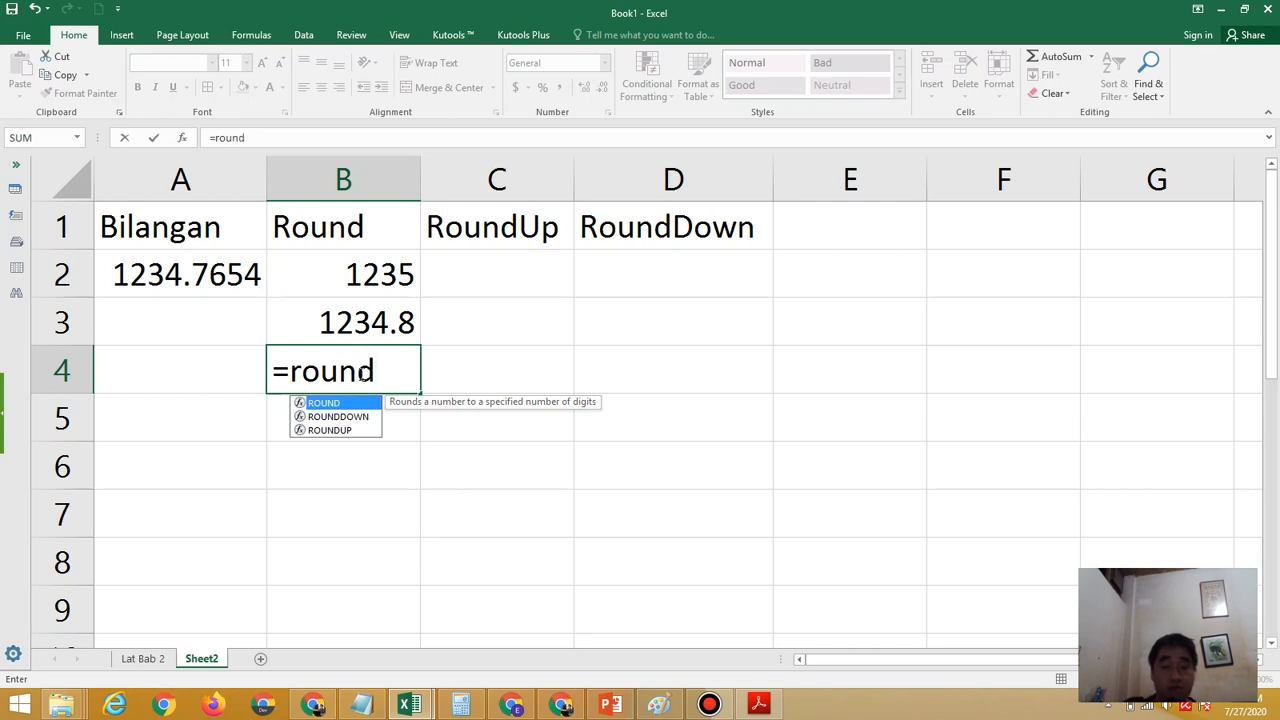
type("(")
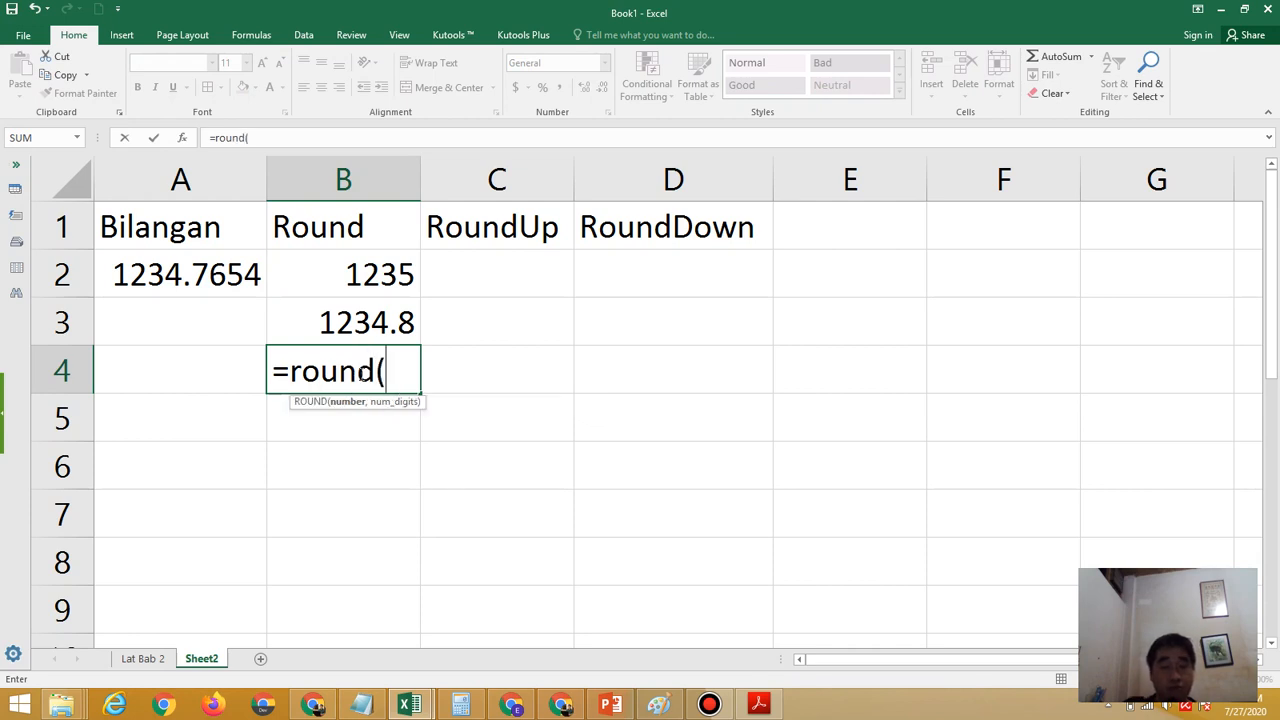
left_click(198, 276)
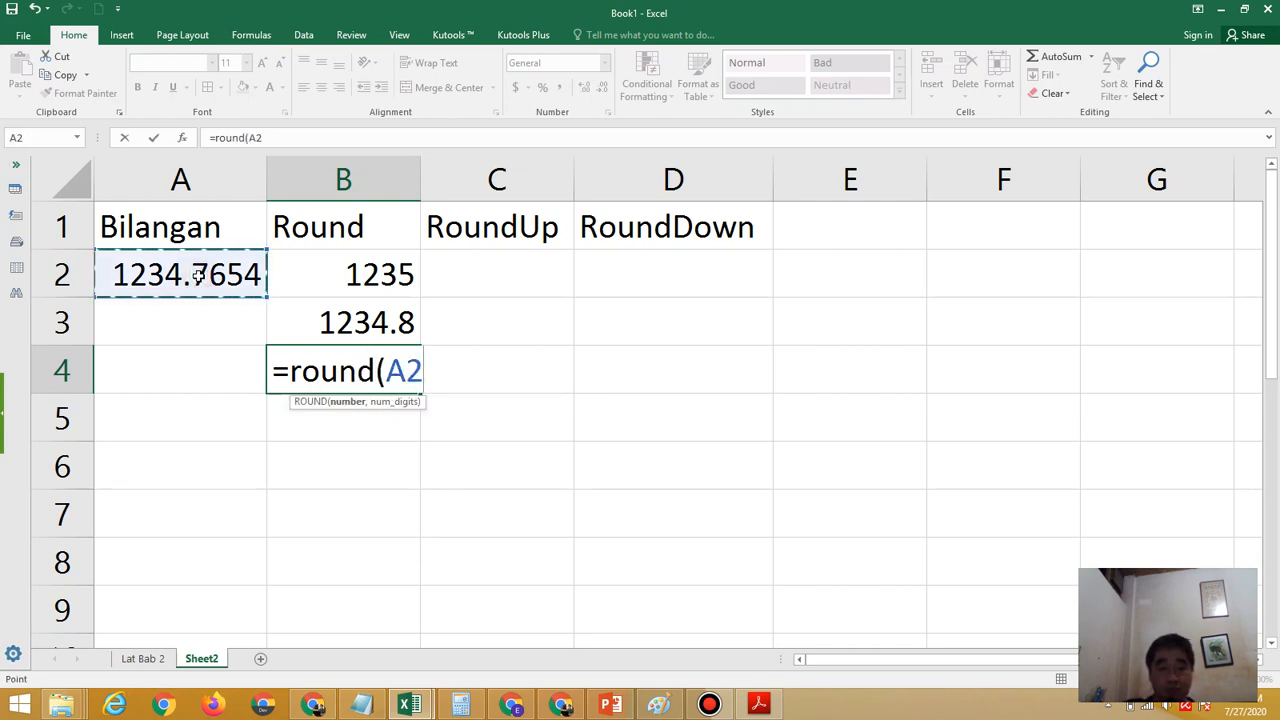
type(",3")
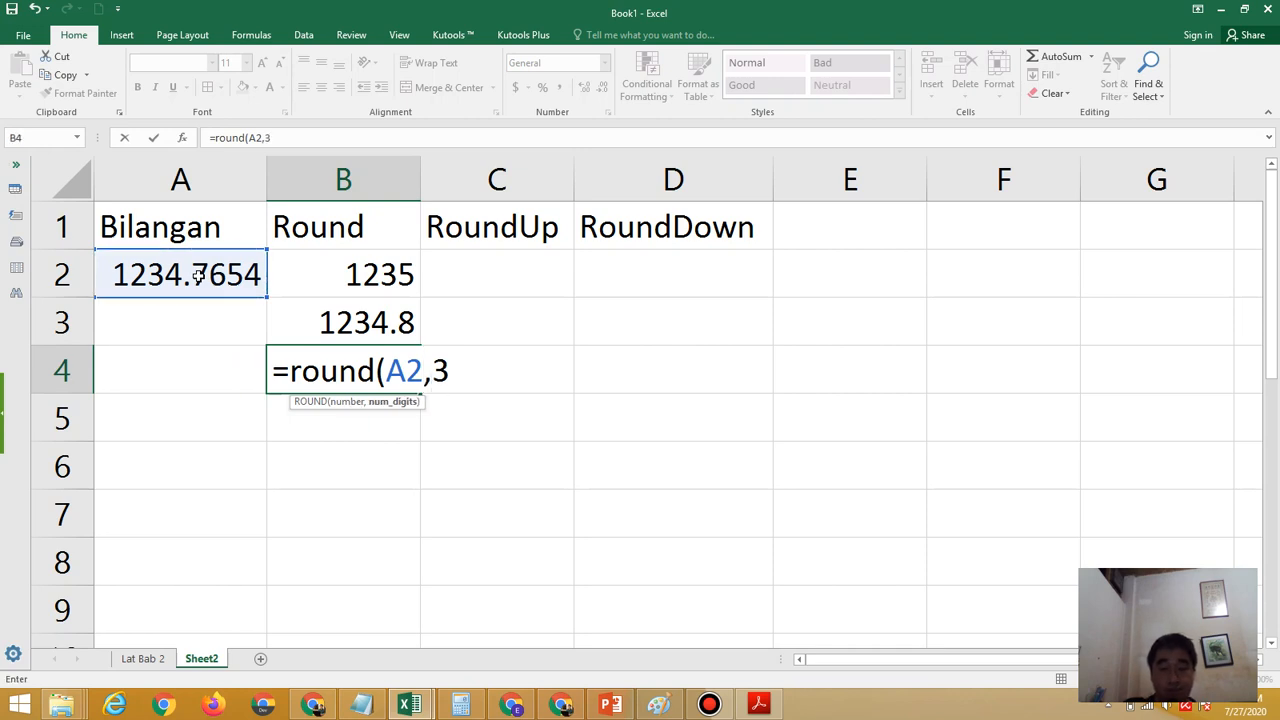
type(")")
key("Return")
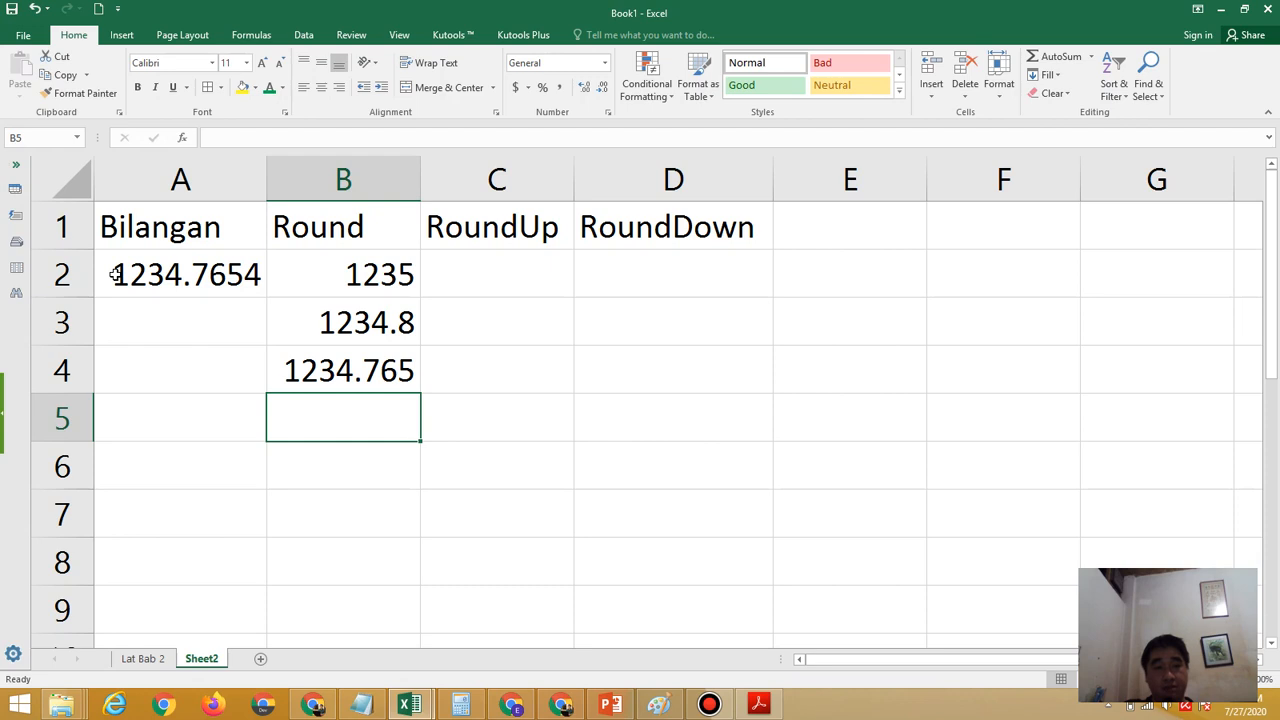
Review the formula in B4, and highlight all digits of A2 to examine the fourth decimal, leaving the cell unedited
double_click(383, 371)
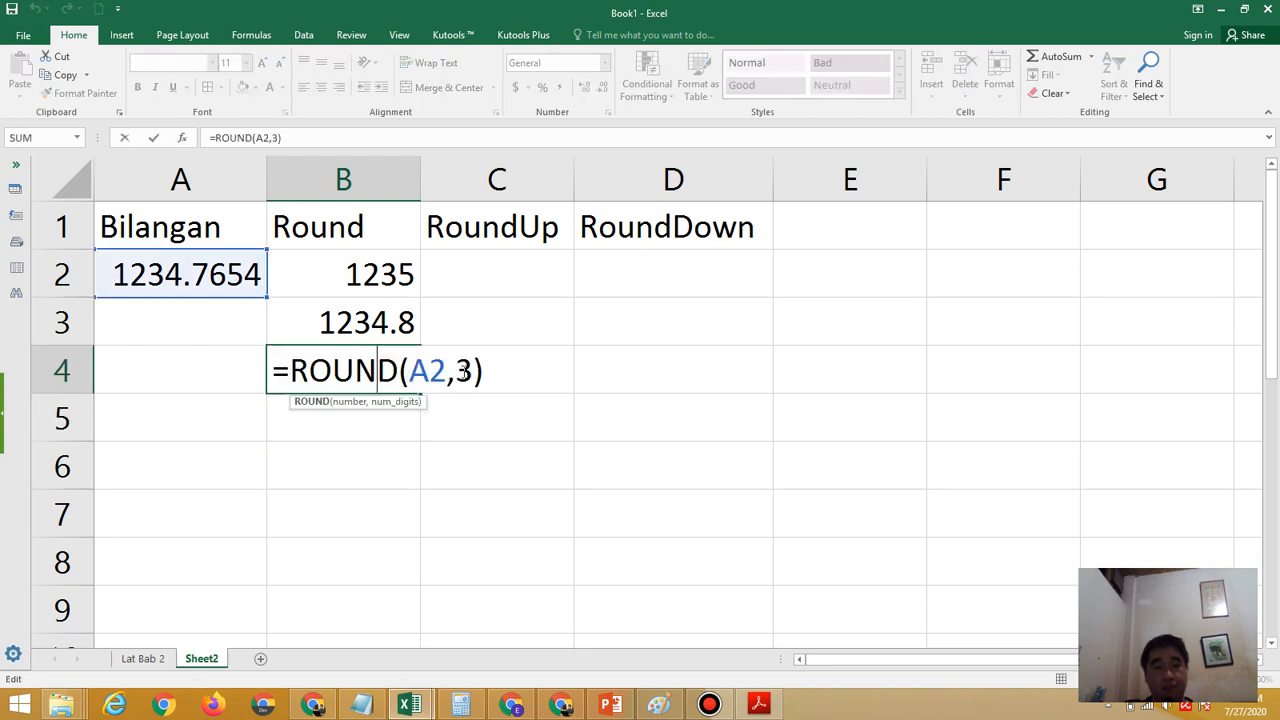
key("Return")
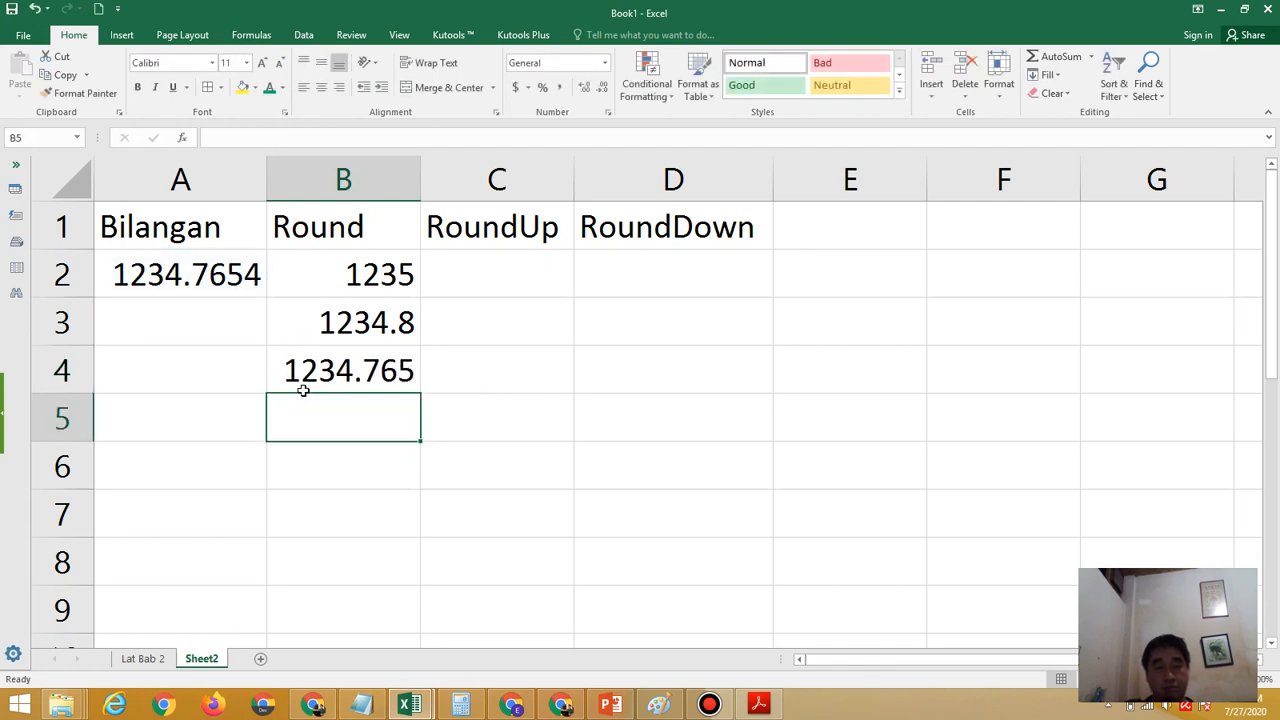
double_click(120, 272)
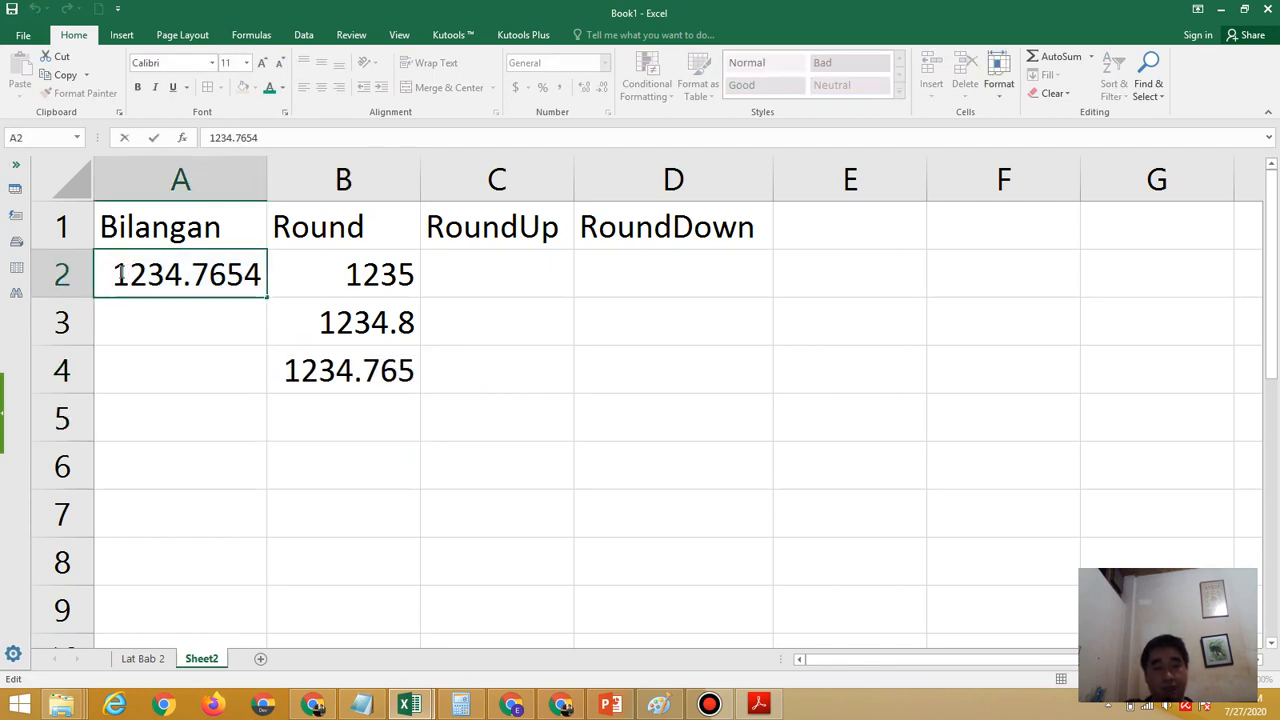
left_click_drag(120, 272, 258, 280)
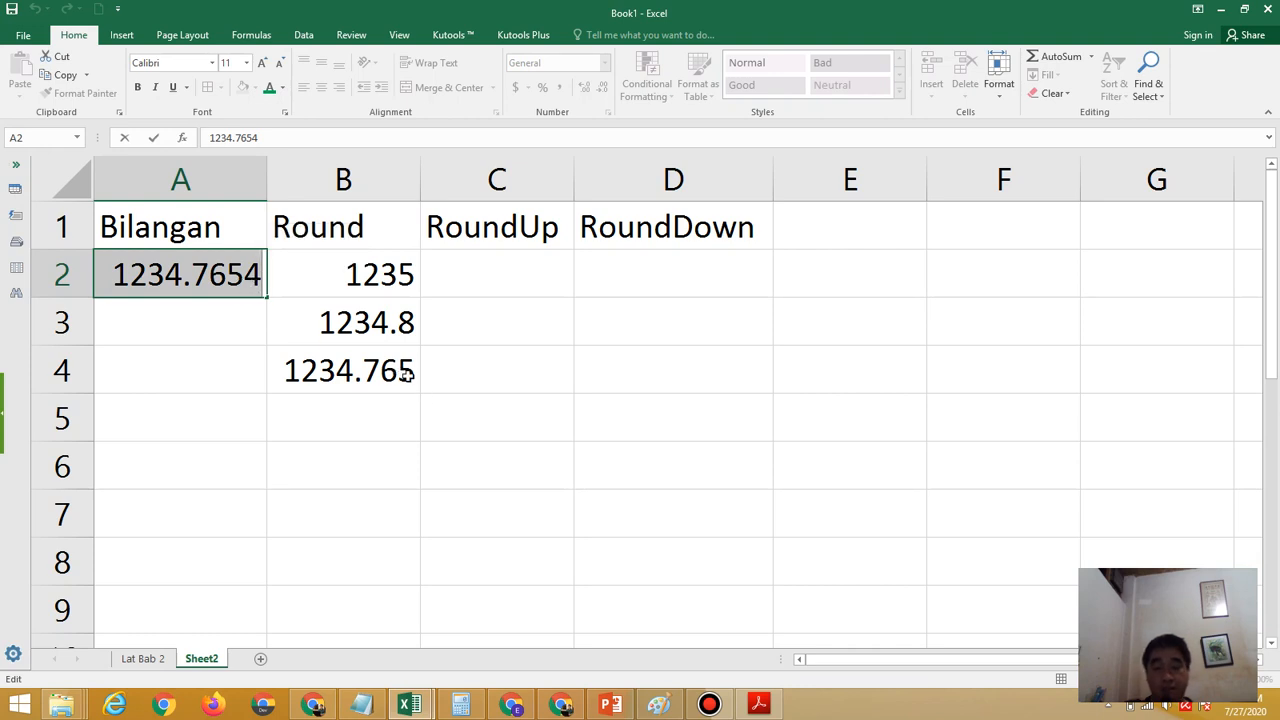
key("Escape")
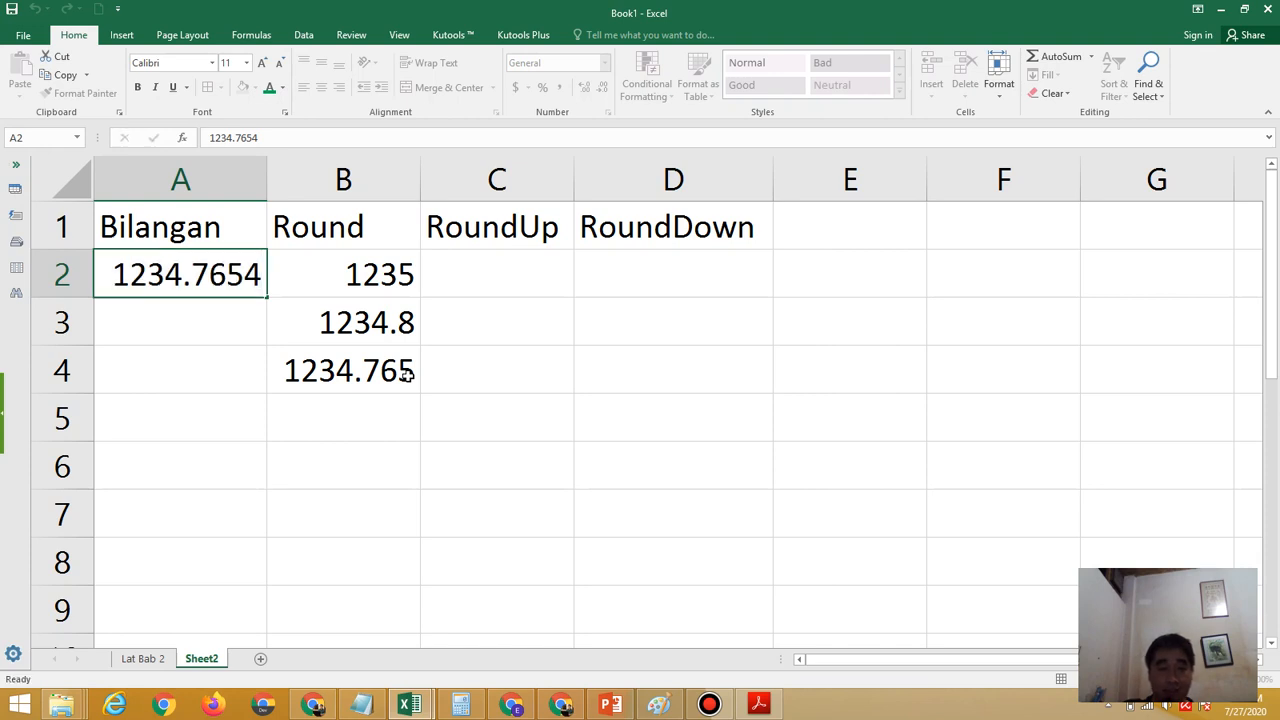
key("Return")
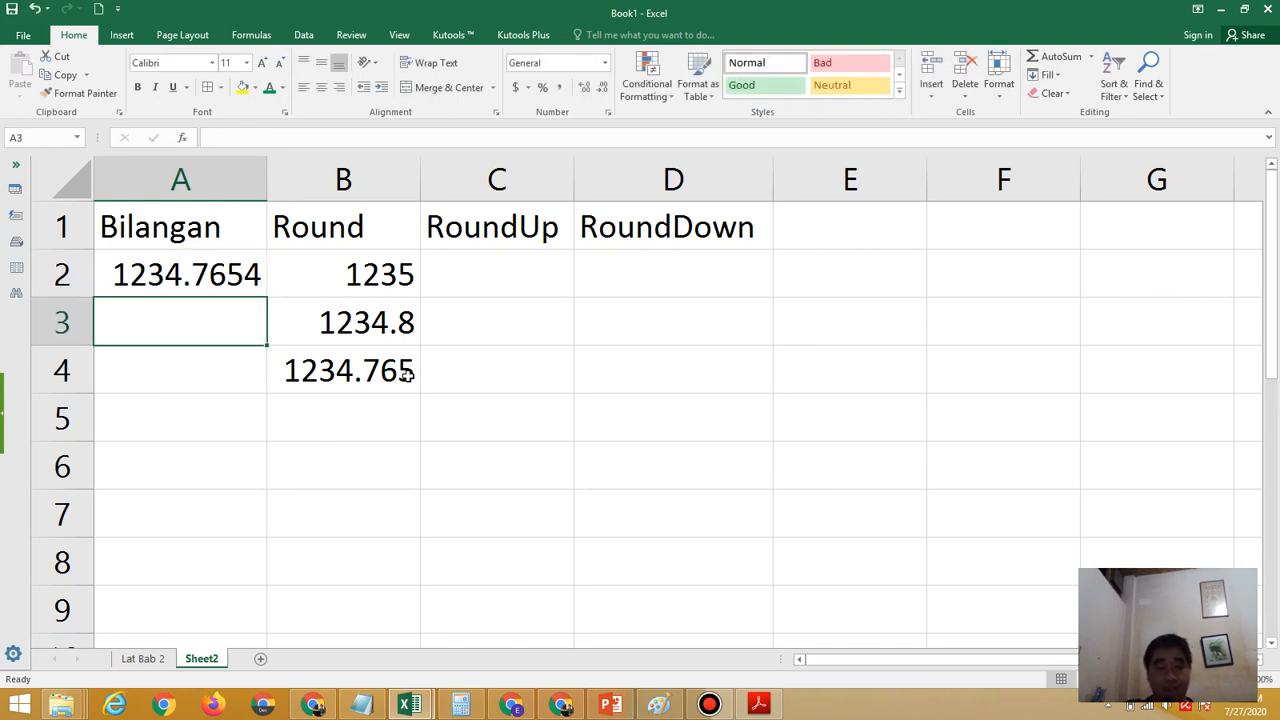
Enter the formula =round(A2,-1) in B5 to round the sample number to the nearest ten
left_click(357, 421)
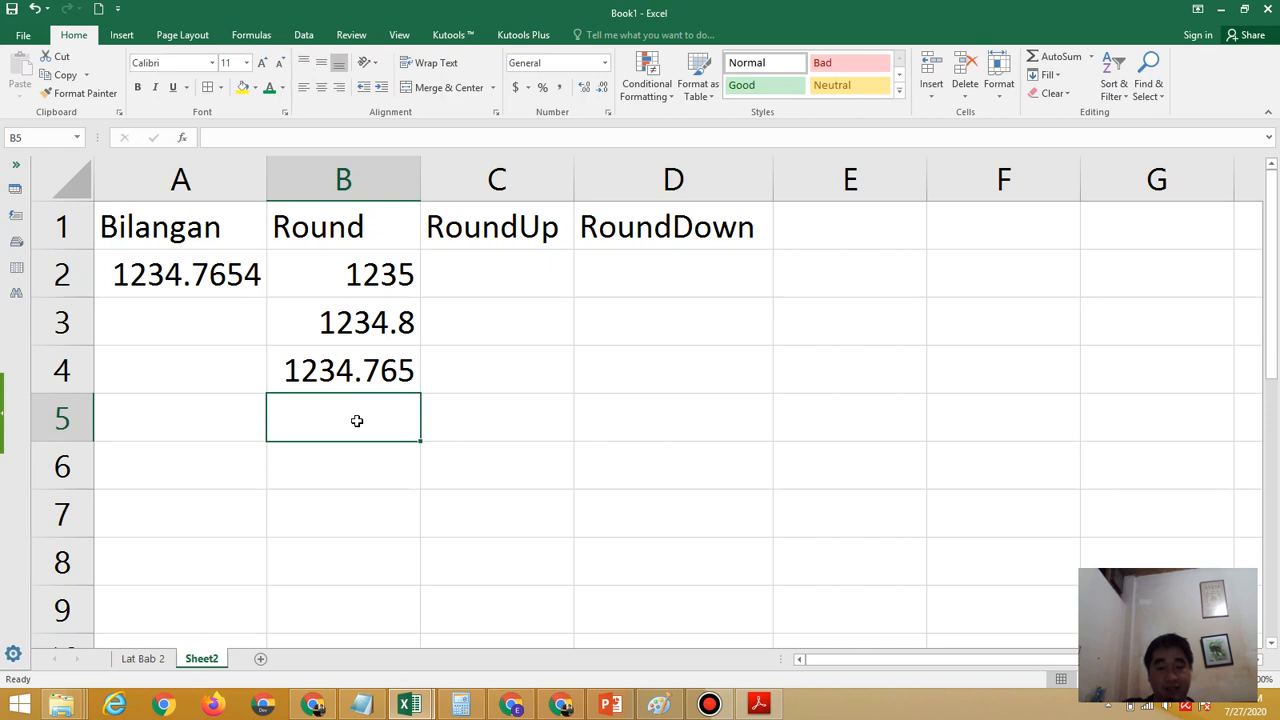
type("=r")
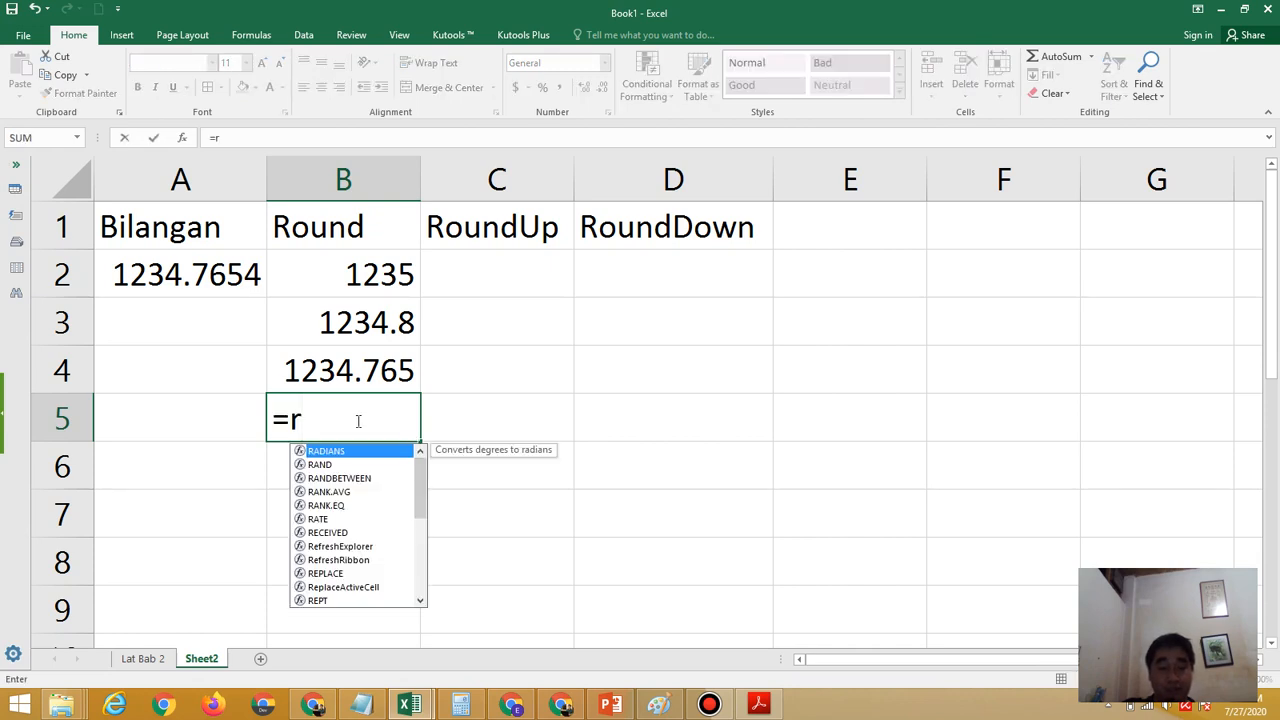
type("ound(")
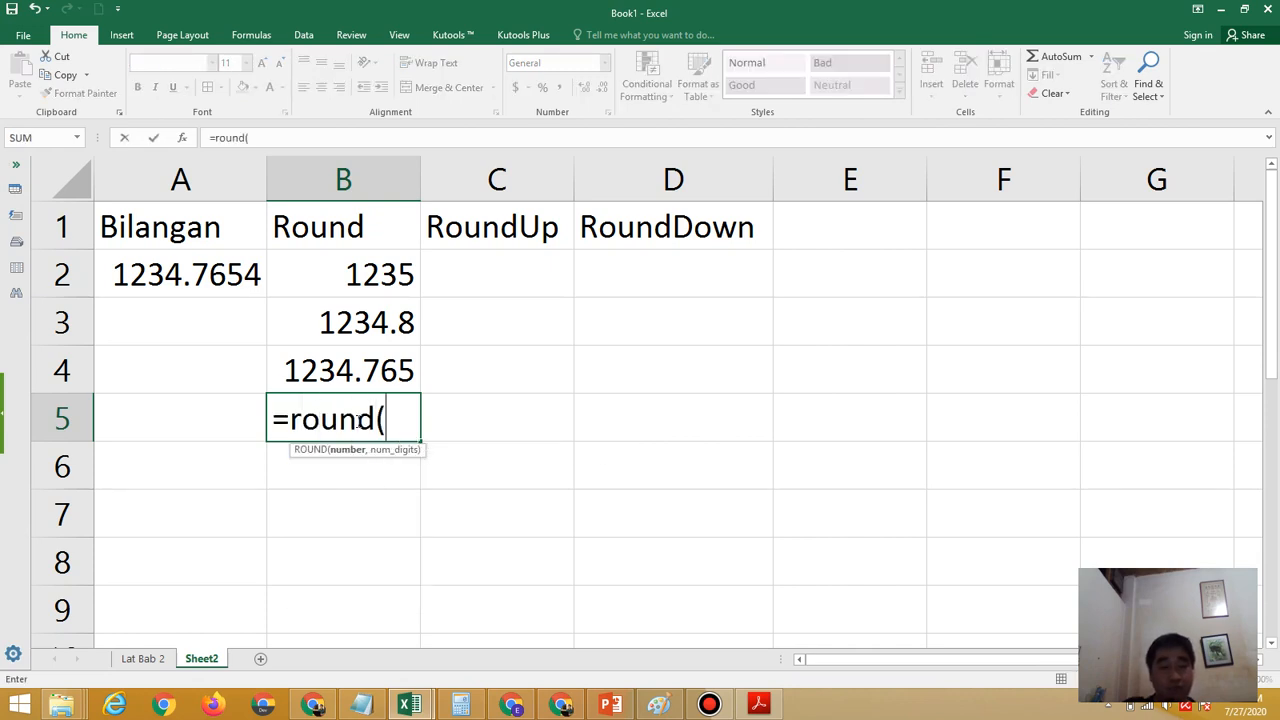
left_click(186, 277)
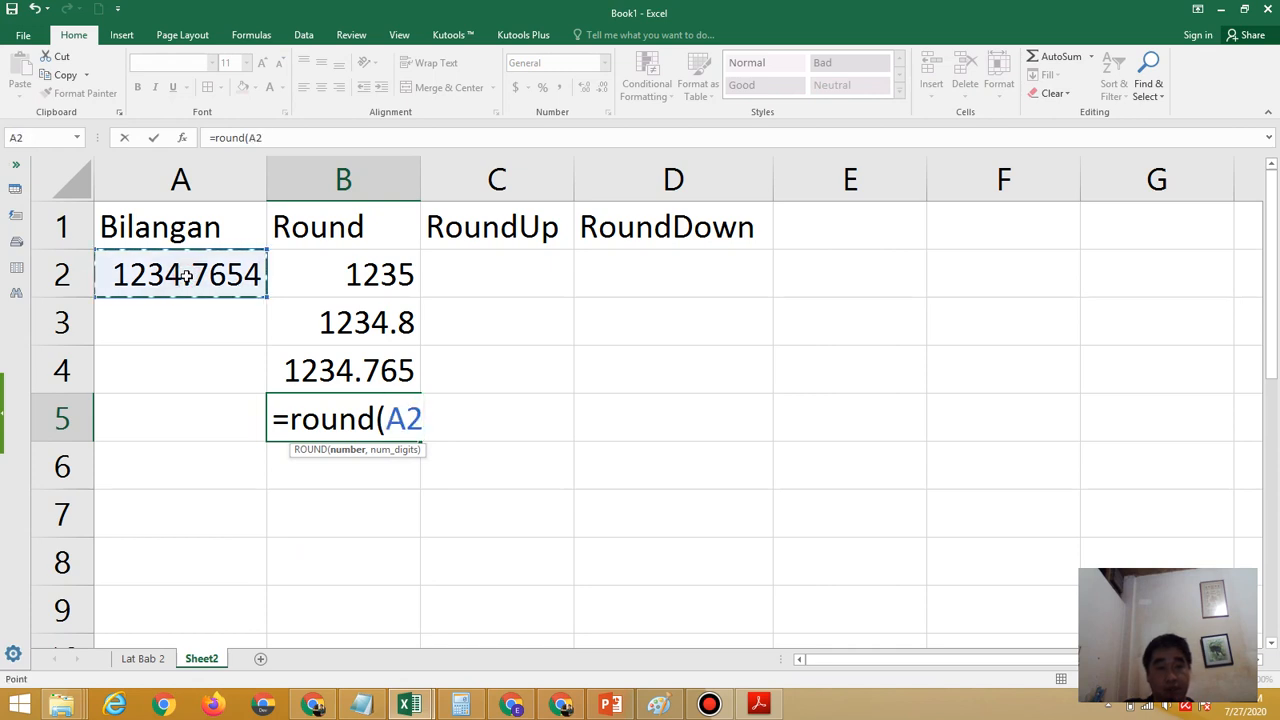
type(",")
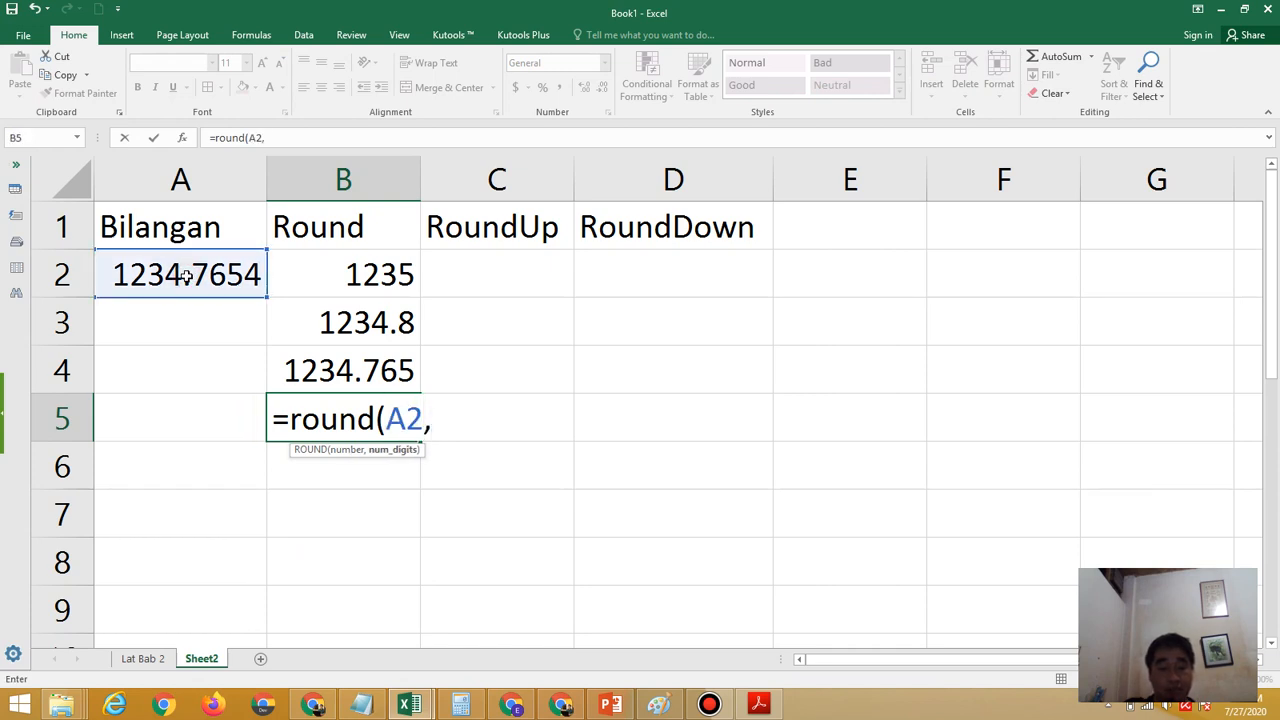
type("-1)")
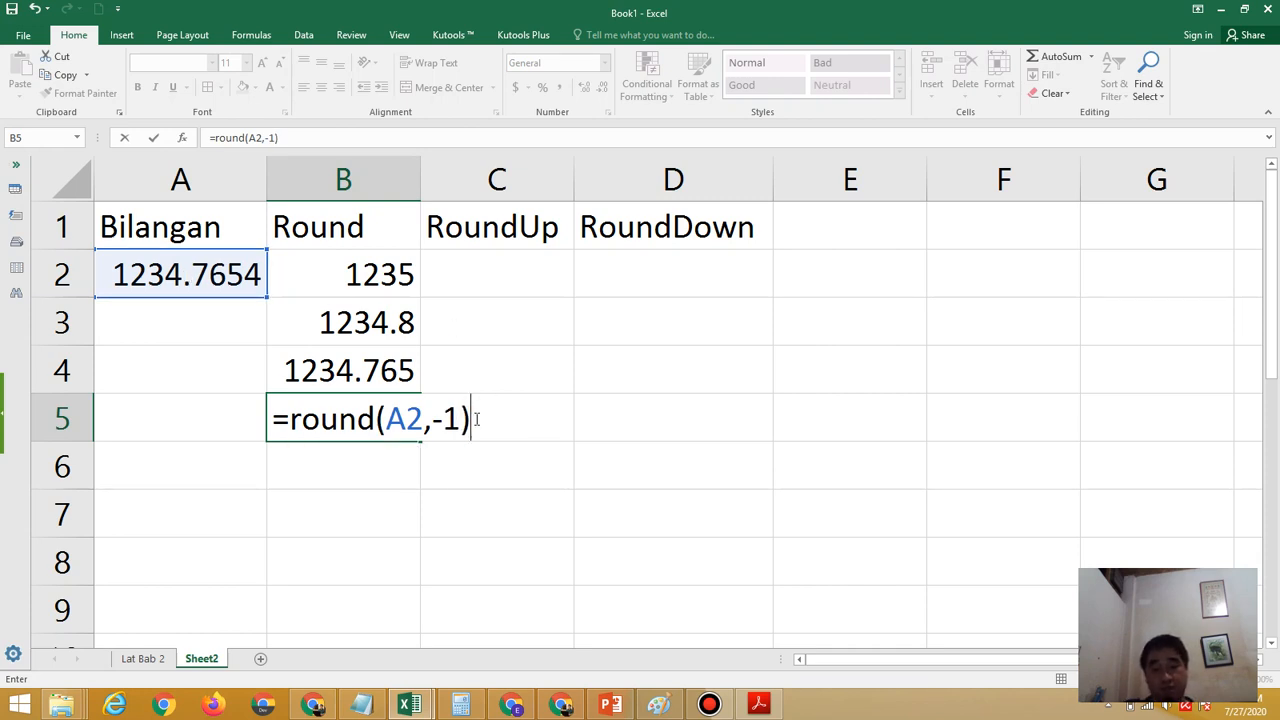
key("Return")
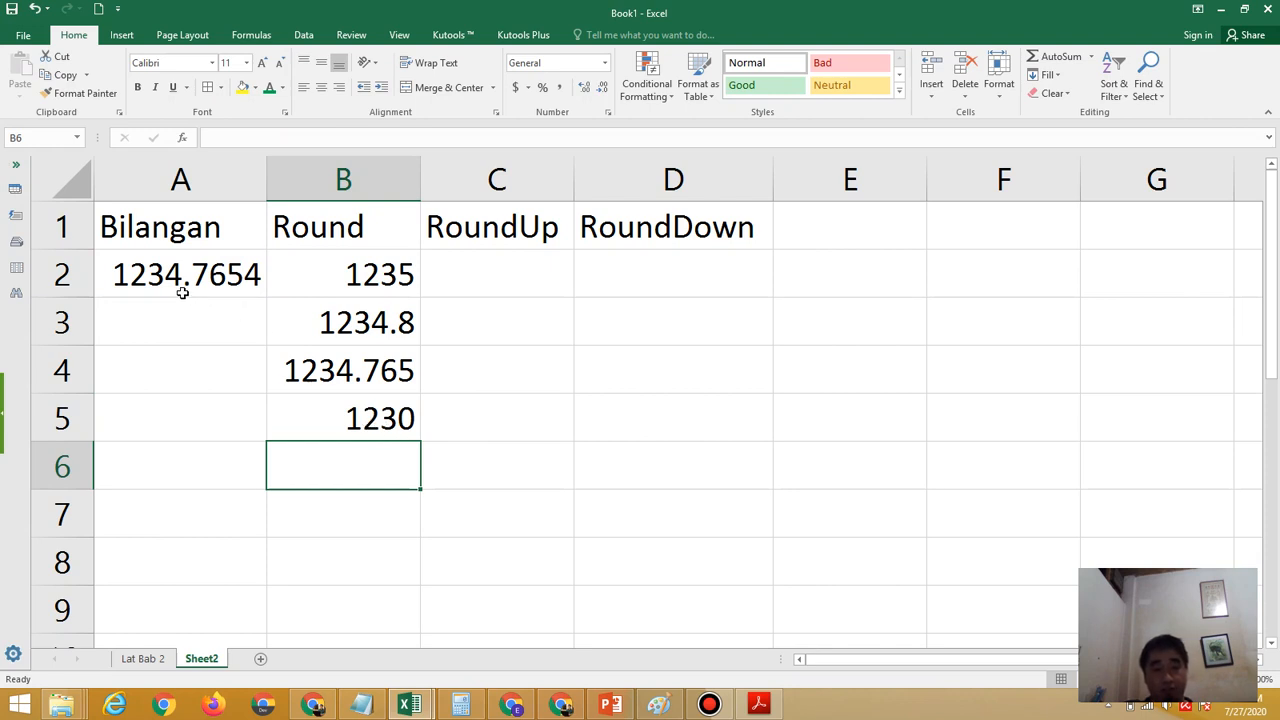
Highlight the digits 1234 inside A2 to examine the integer part, leave the cell unedited, and review the formula in B5
left_click(117, 276)
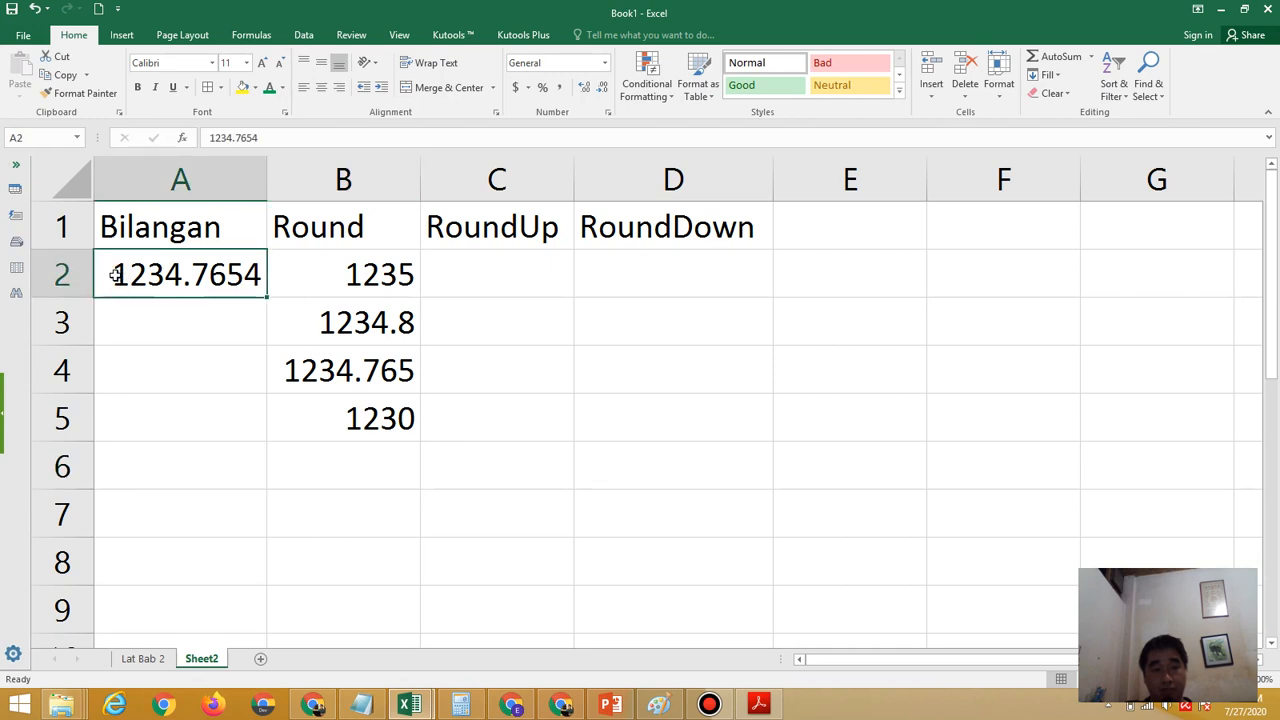
left_click_drag(112, 276, 178, 280)
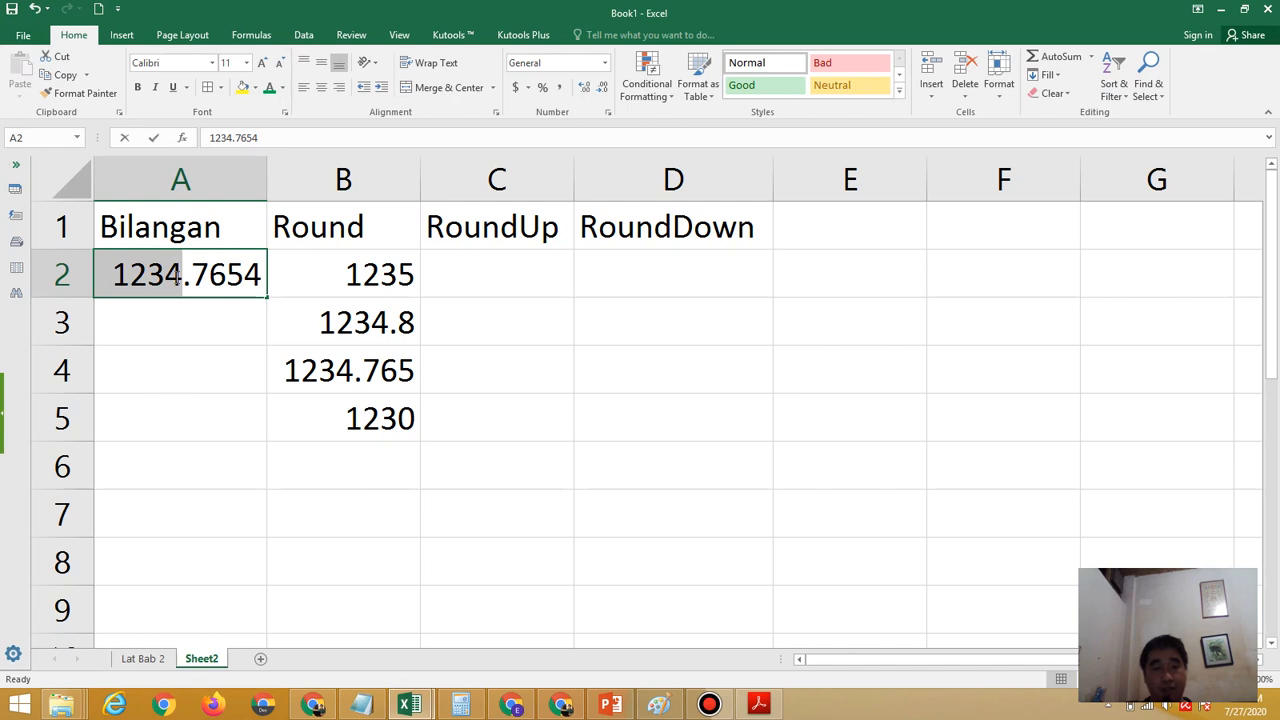
left_click_drag(178, 280, 187, 280)
left_click_drag(187, 280, 187, 280)
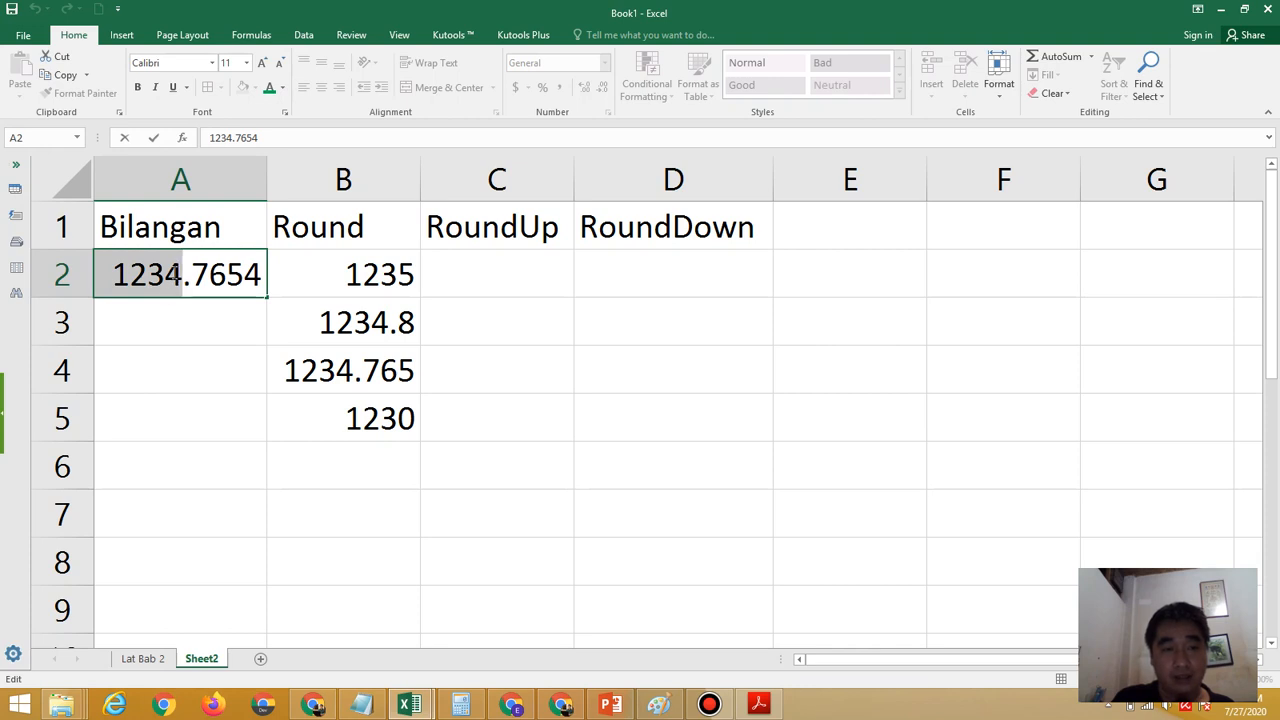
left_click(366, 416)
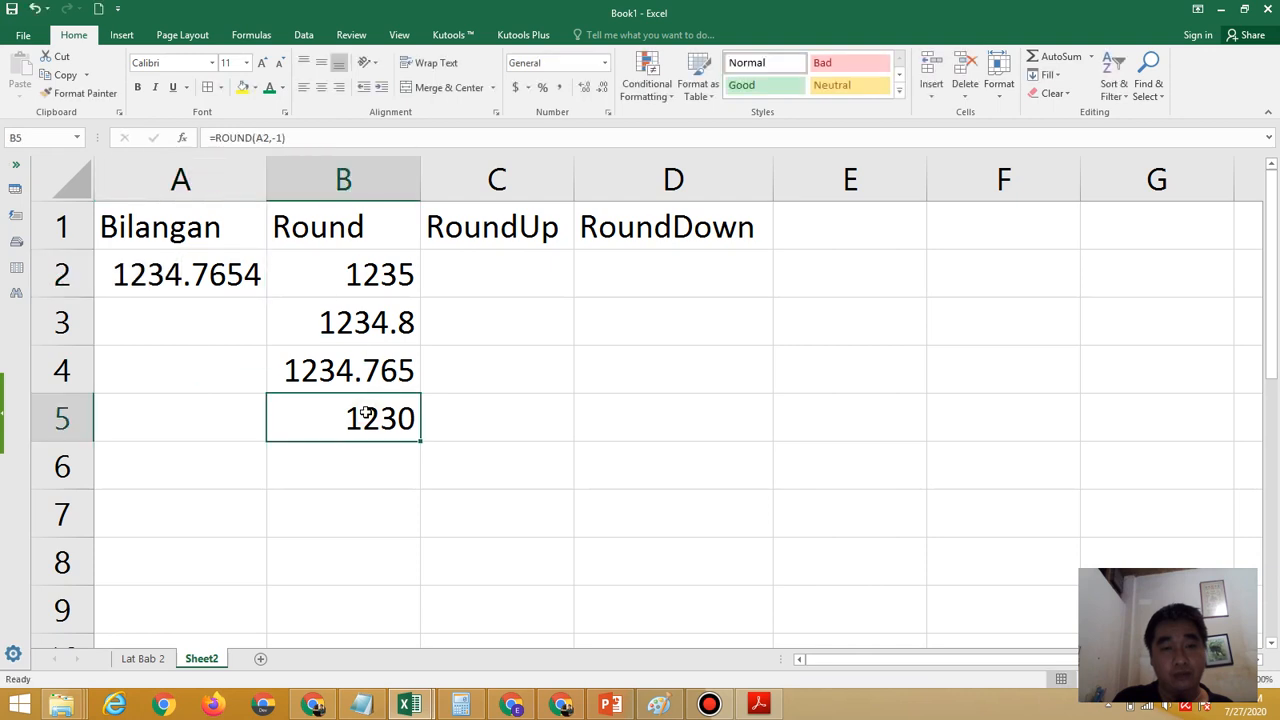
Enter the formula =round(A2,-2) in B6 to round the sample number to the nearest hundred
left_click(382, 467)
type("=")
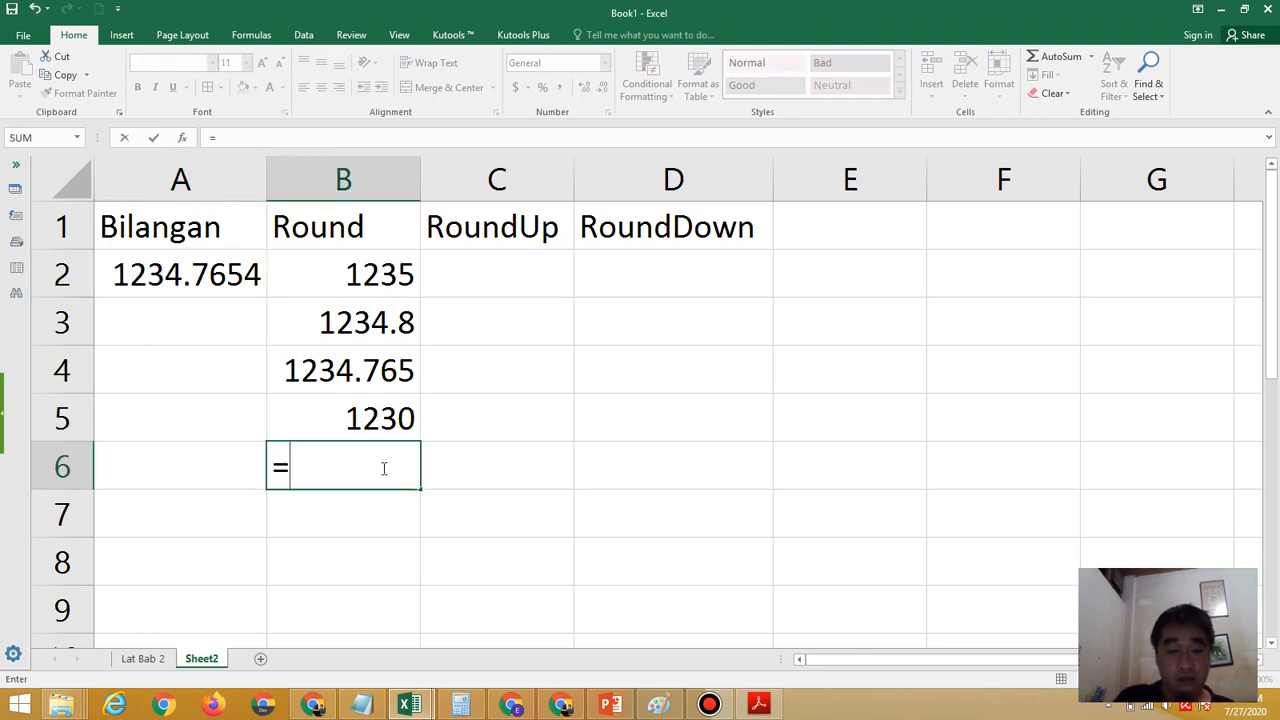
type("roud")
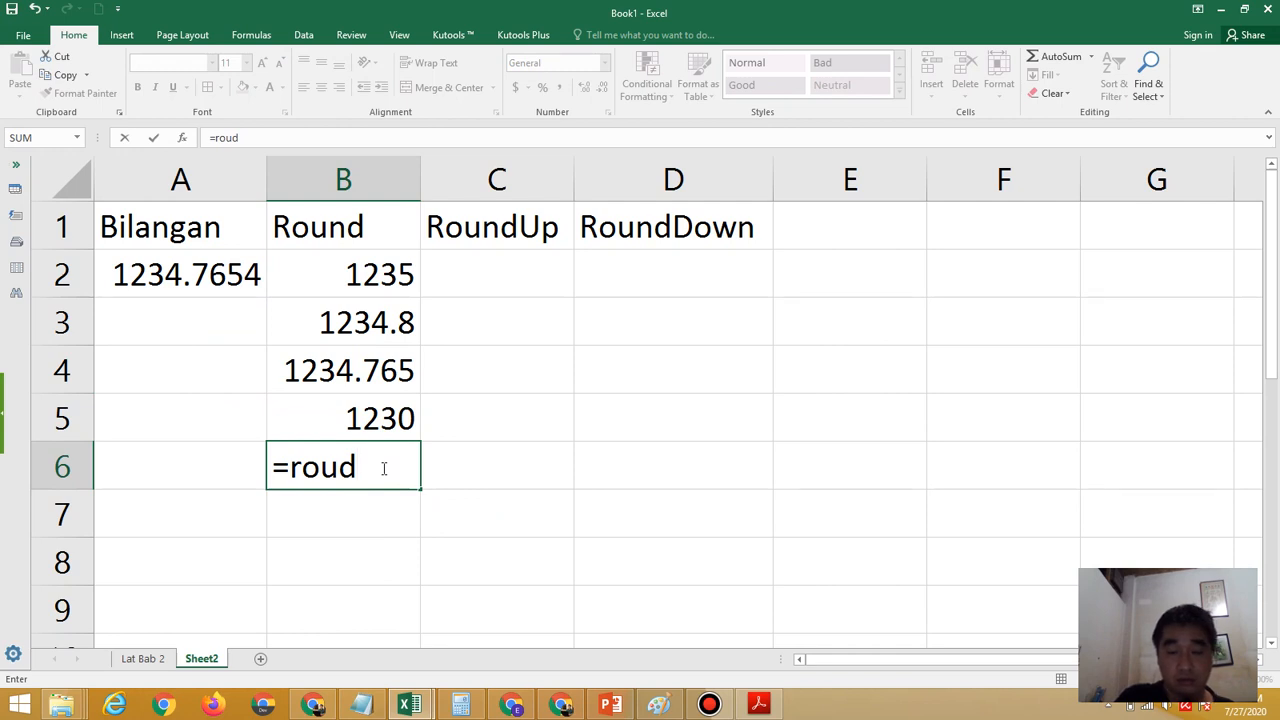
key("BackSpace")
type("nd")
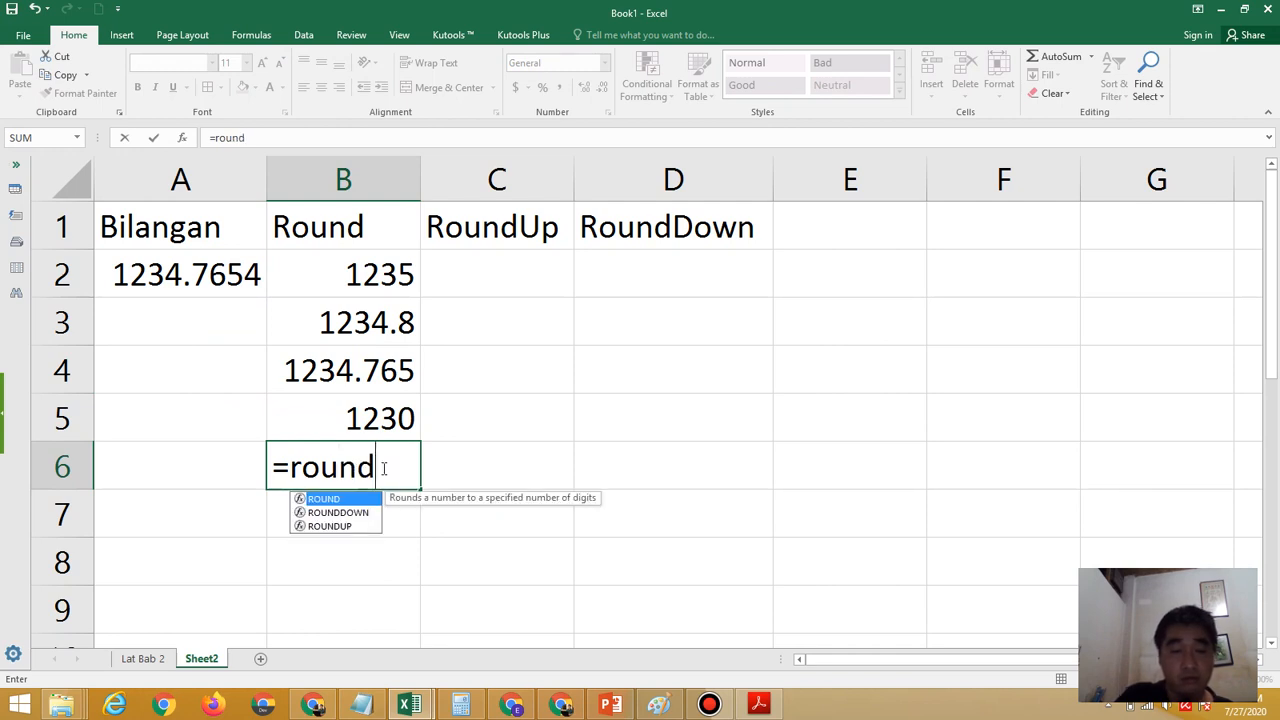
type("(")
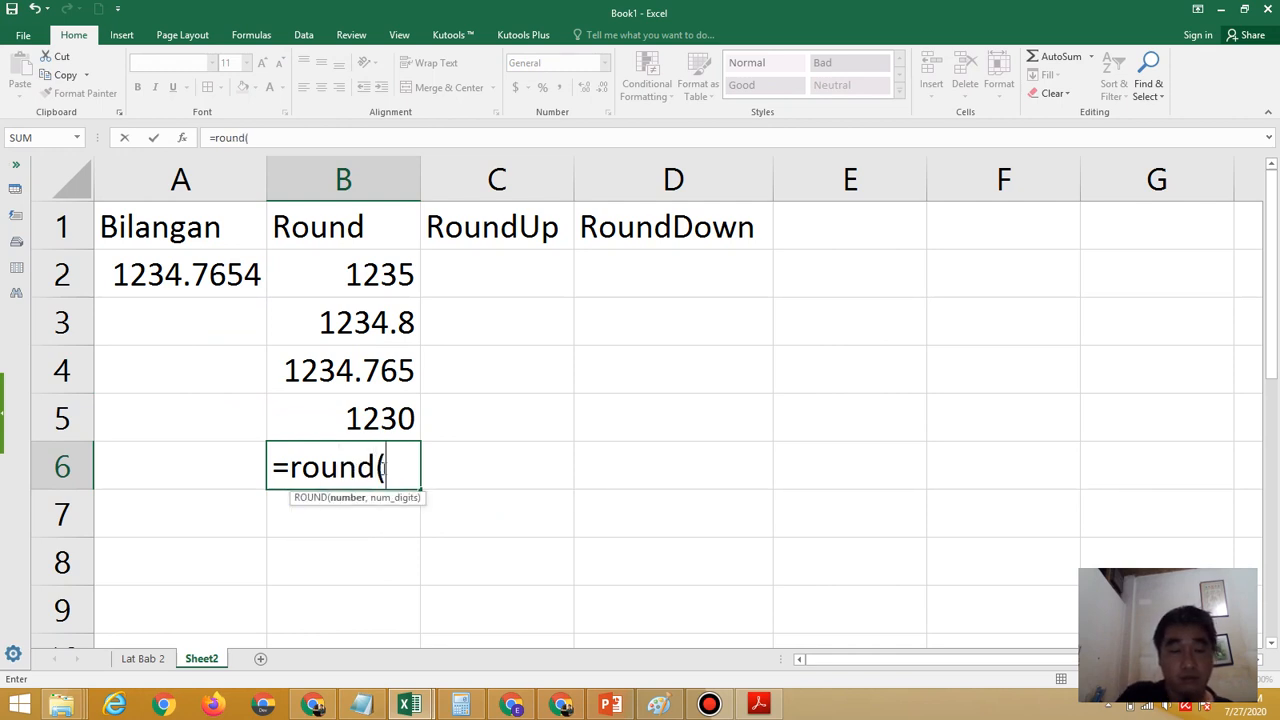
left_click(186, 277)
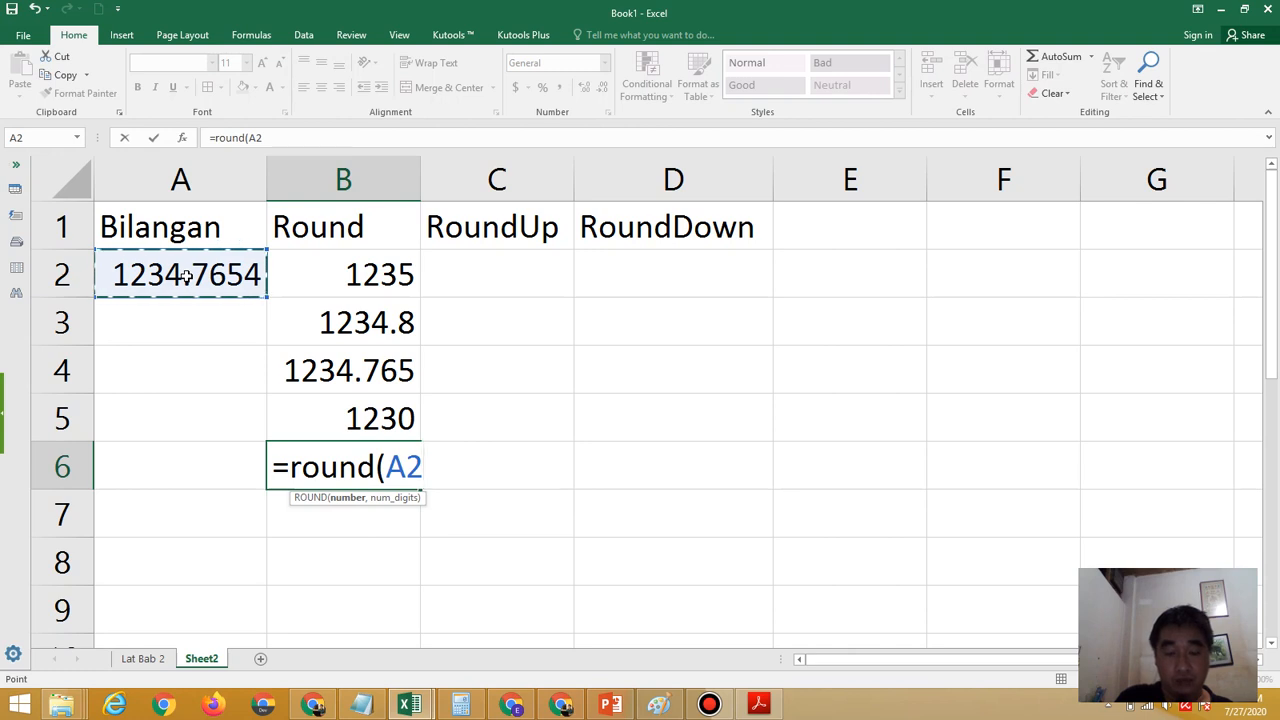
type(",-2")
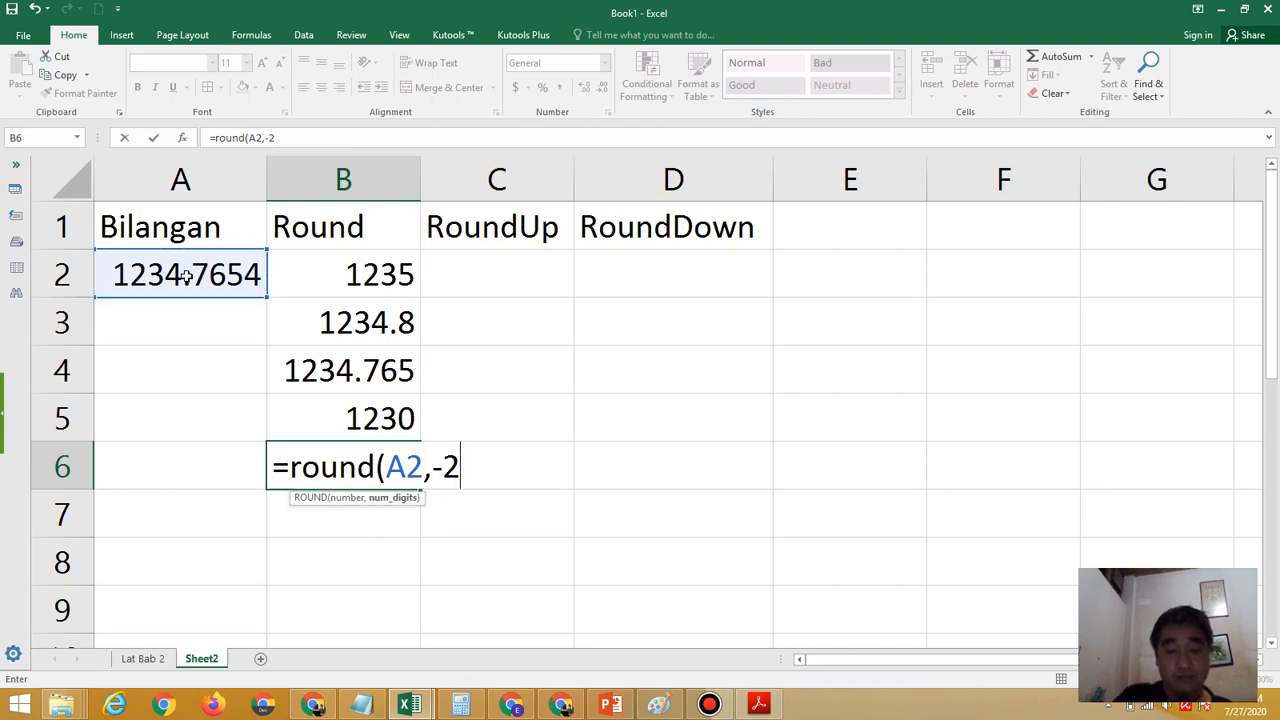
type(")")
key("Return")
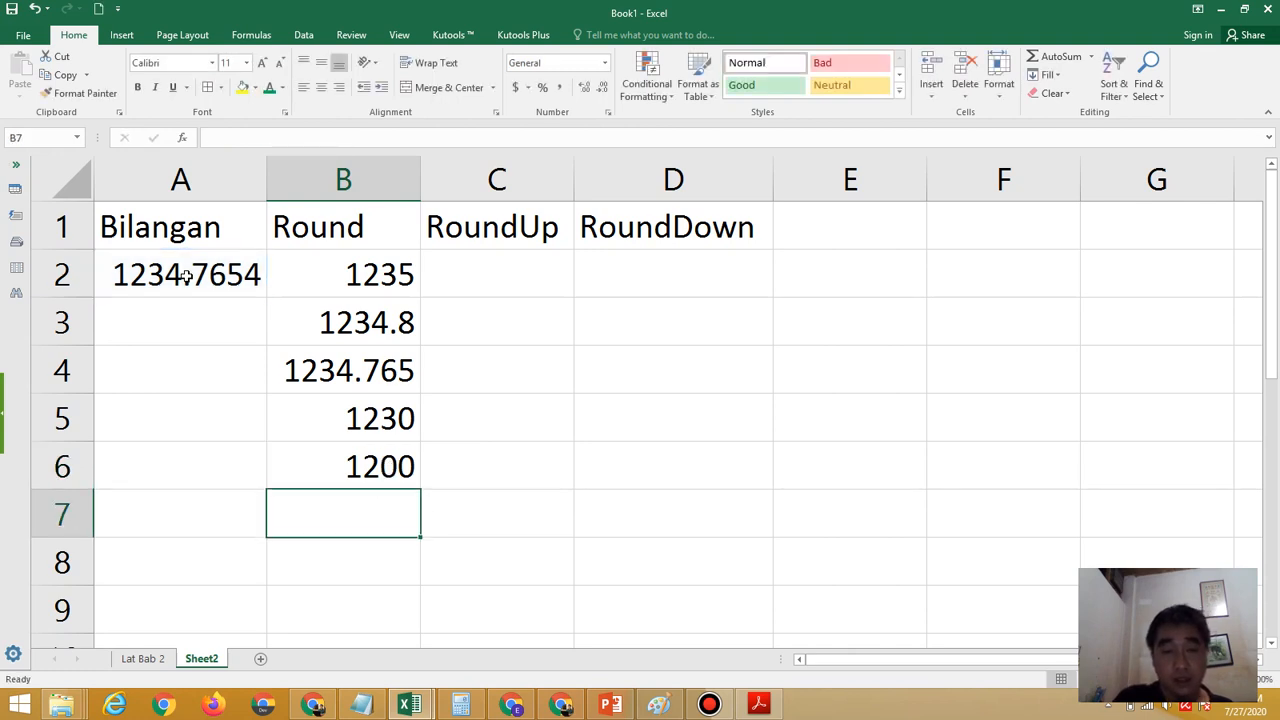
Review the formula in B6, and highlight 1234 and its tens digit 3 inside A2 to examine the rounding to hundreds
double_click(388, 460)
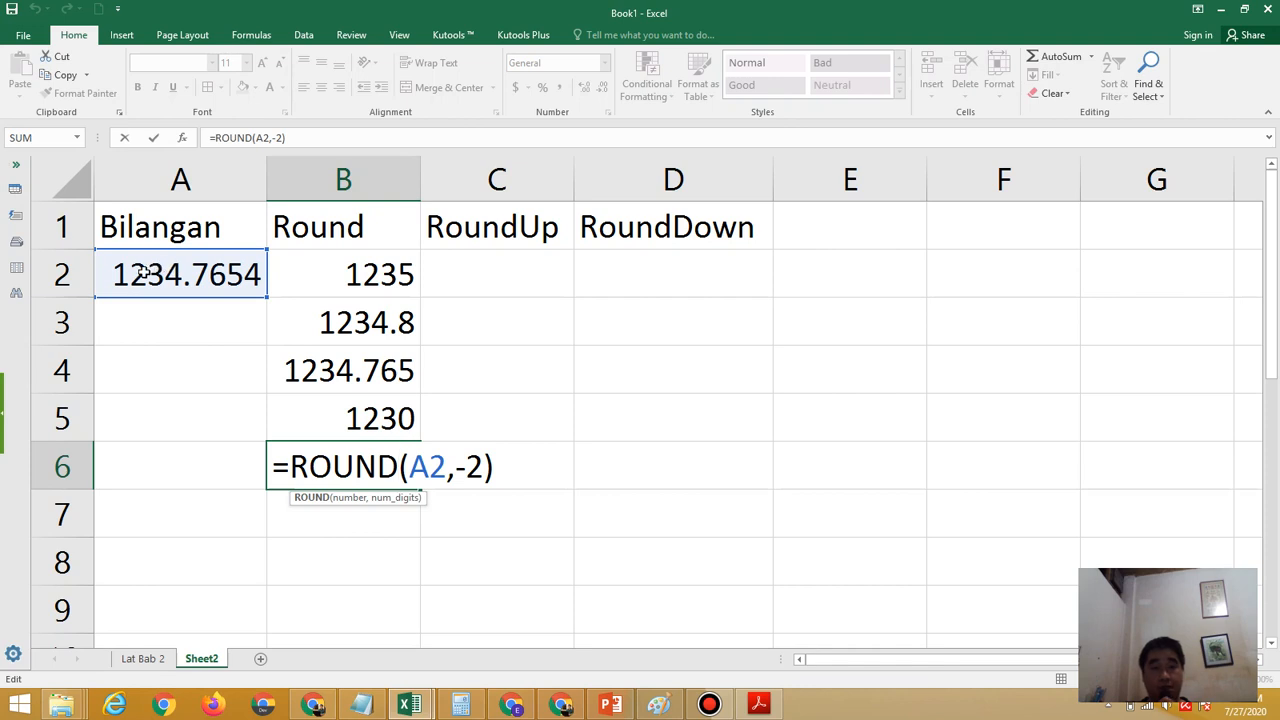
key("Return")
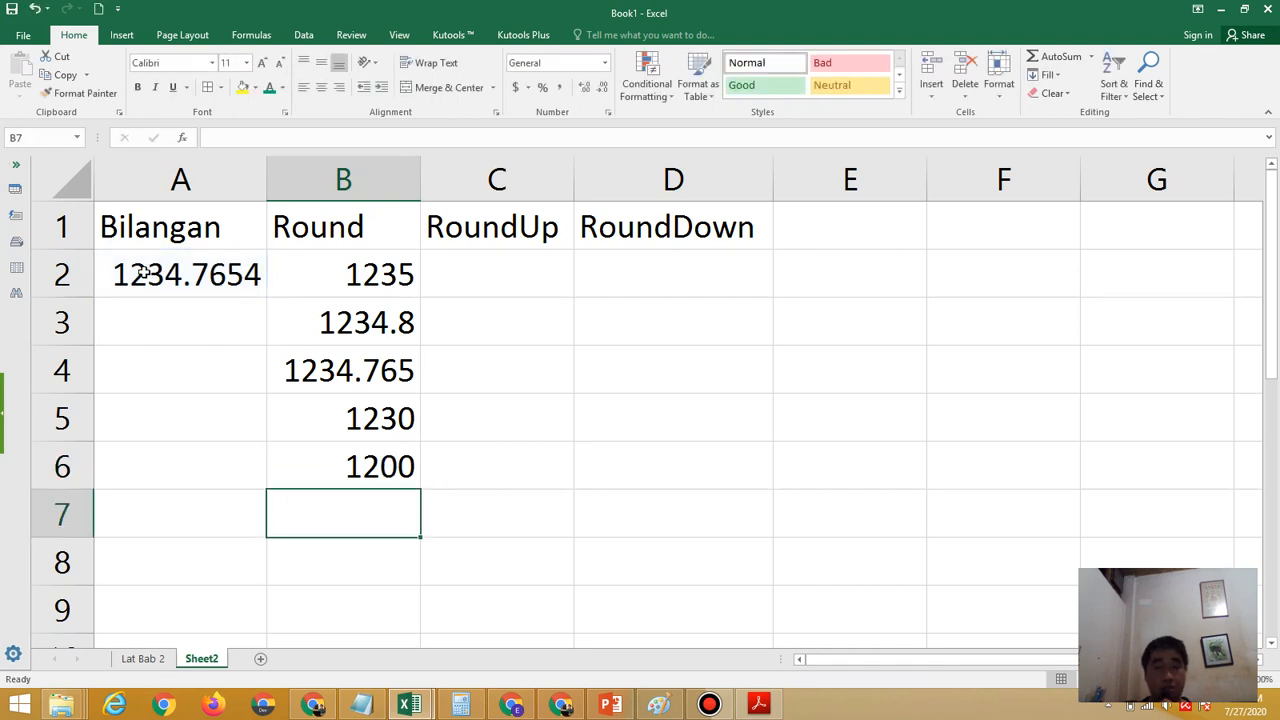
double_click(117, 274)
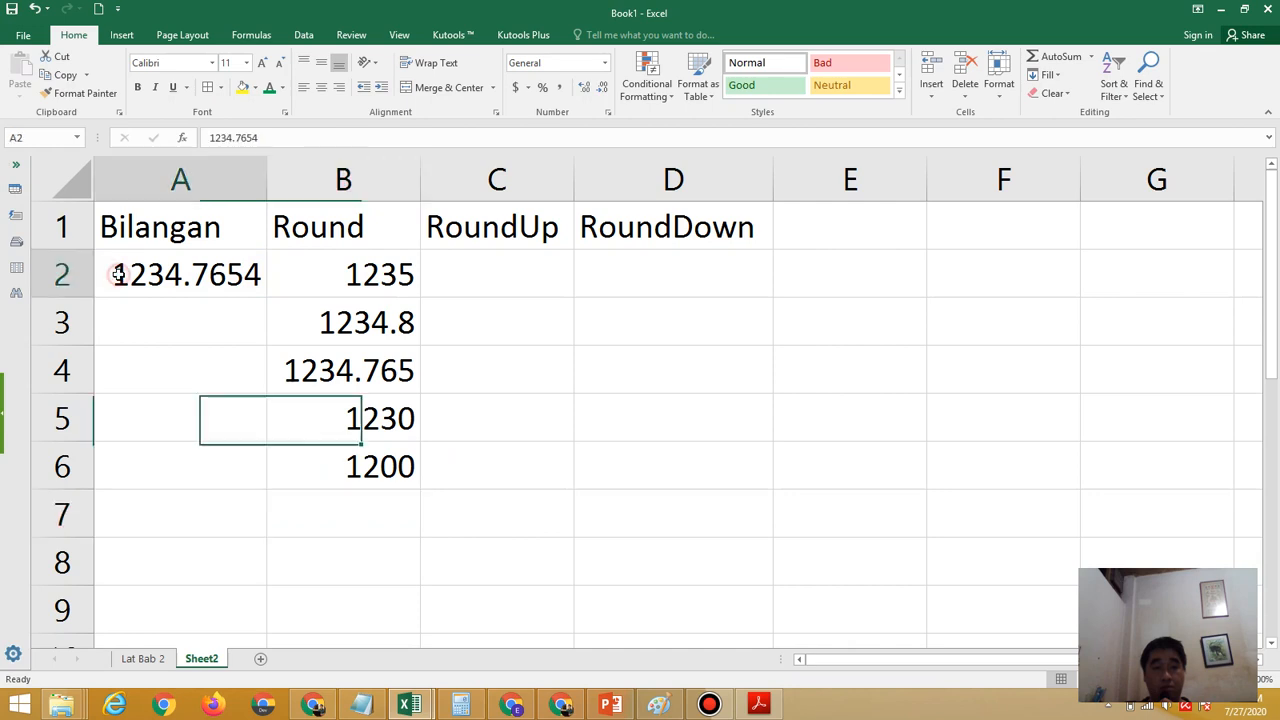
left_click_drag(115, 275, 182, 274)
left_click(178, 274)
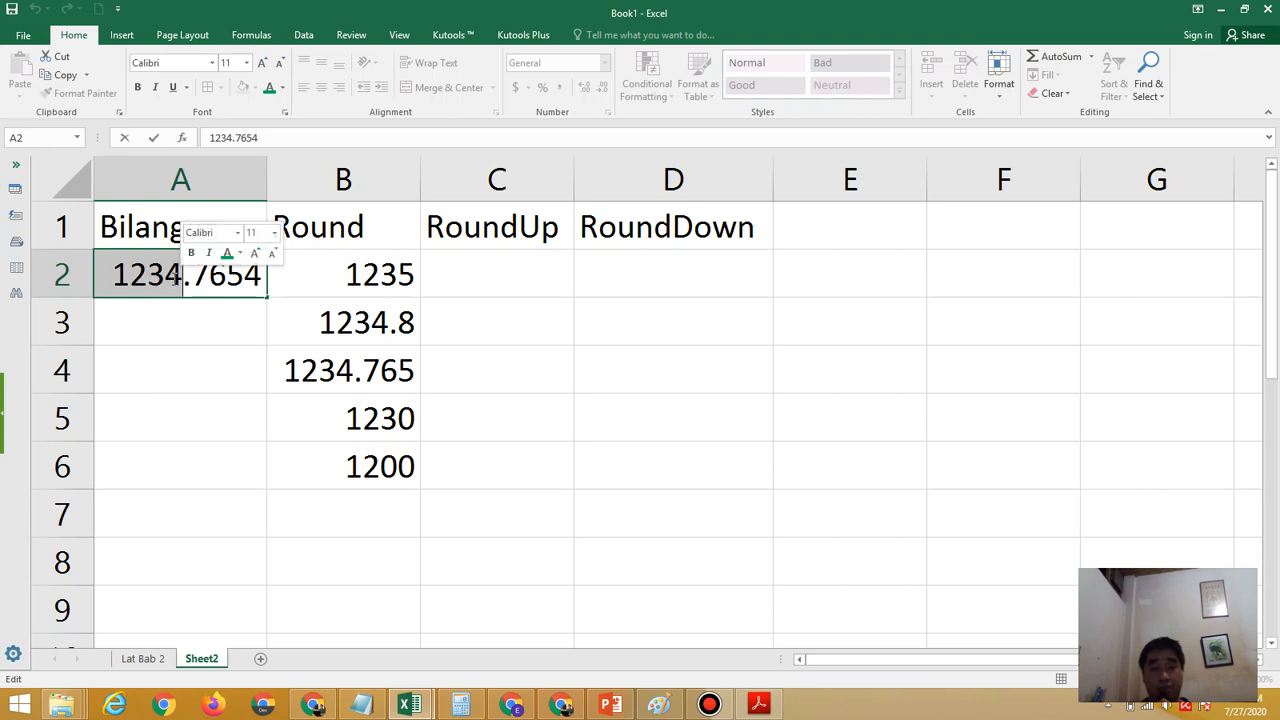
left_click(157, 272)
left_click_drag(148, 272, 165, 270)
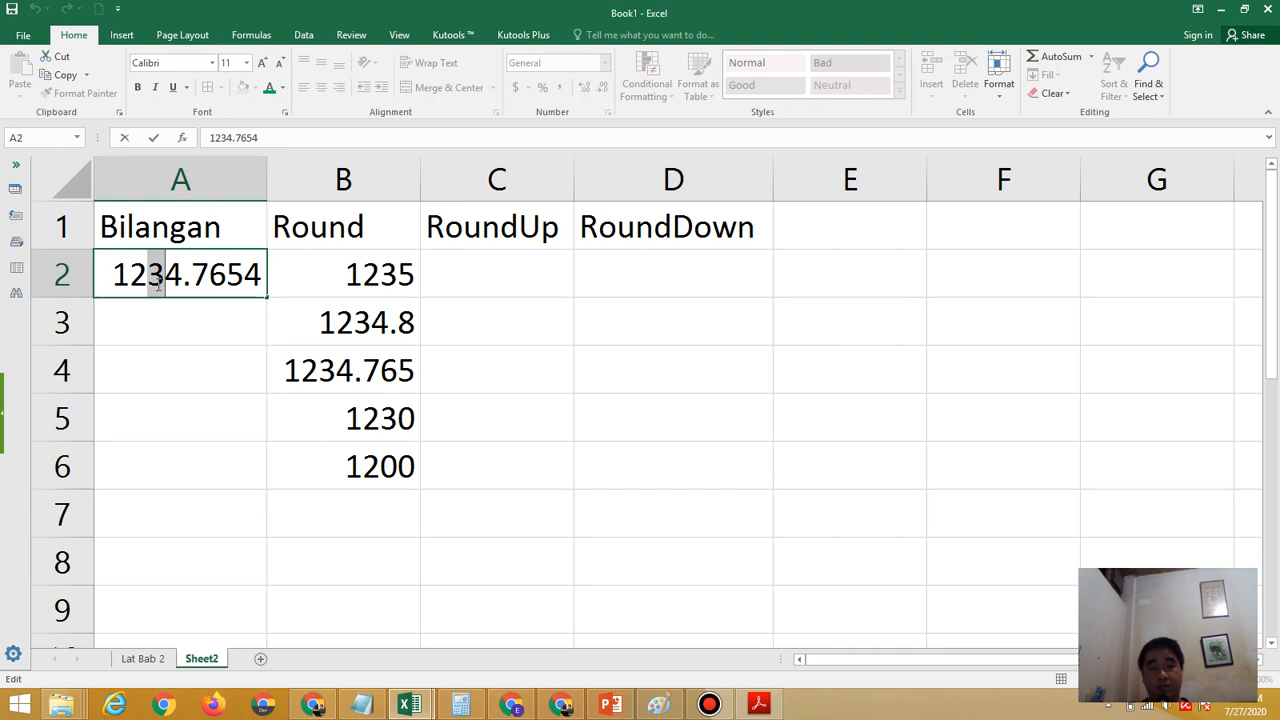
Enter a second sample number, 1254.7654, in A3 of the Bilangan column
left_click(178, 330)
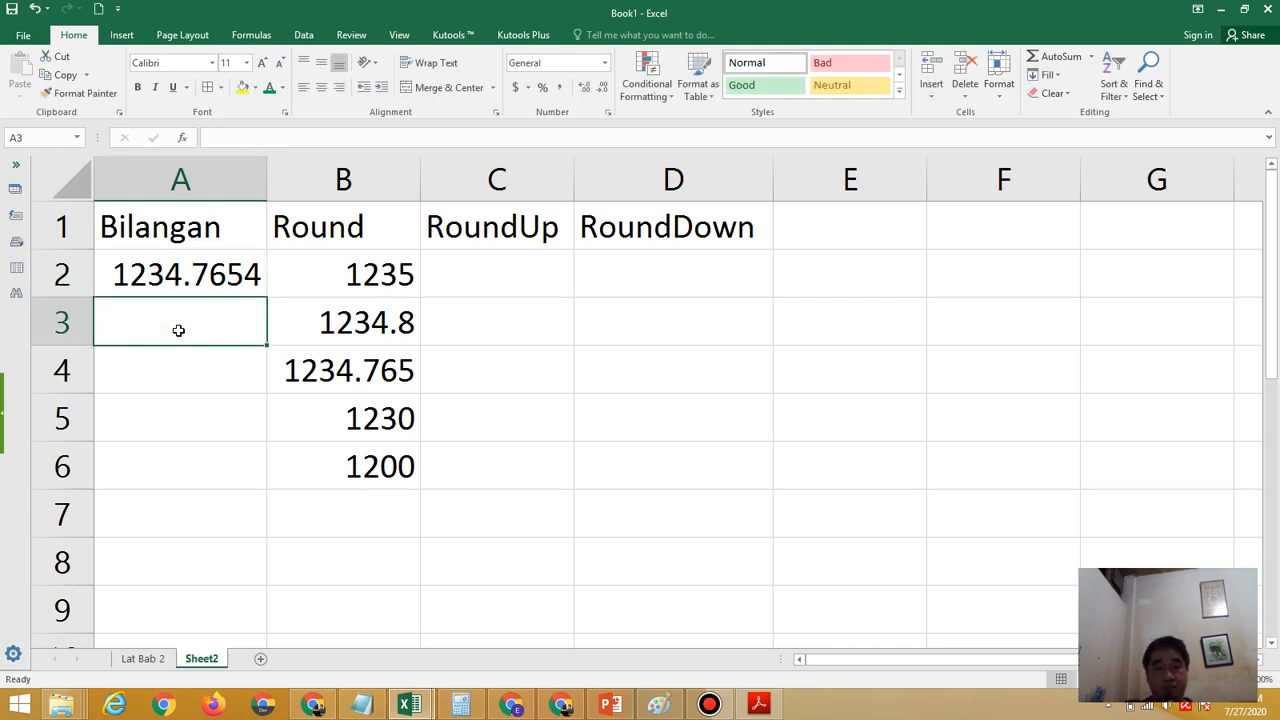
type("12")
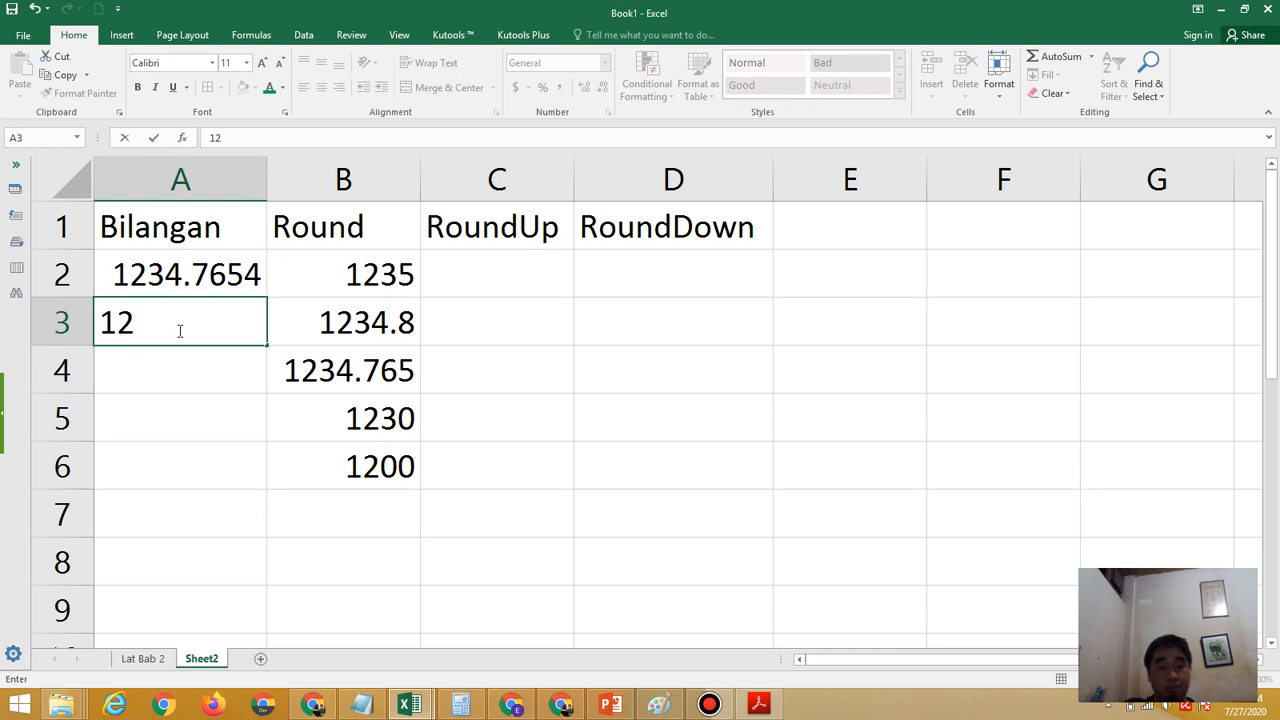
type("54")
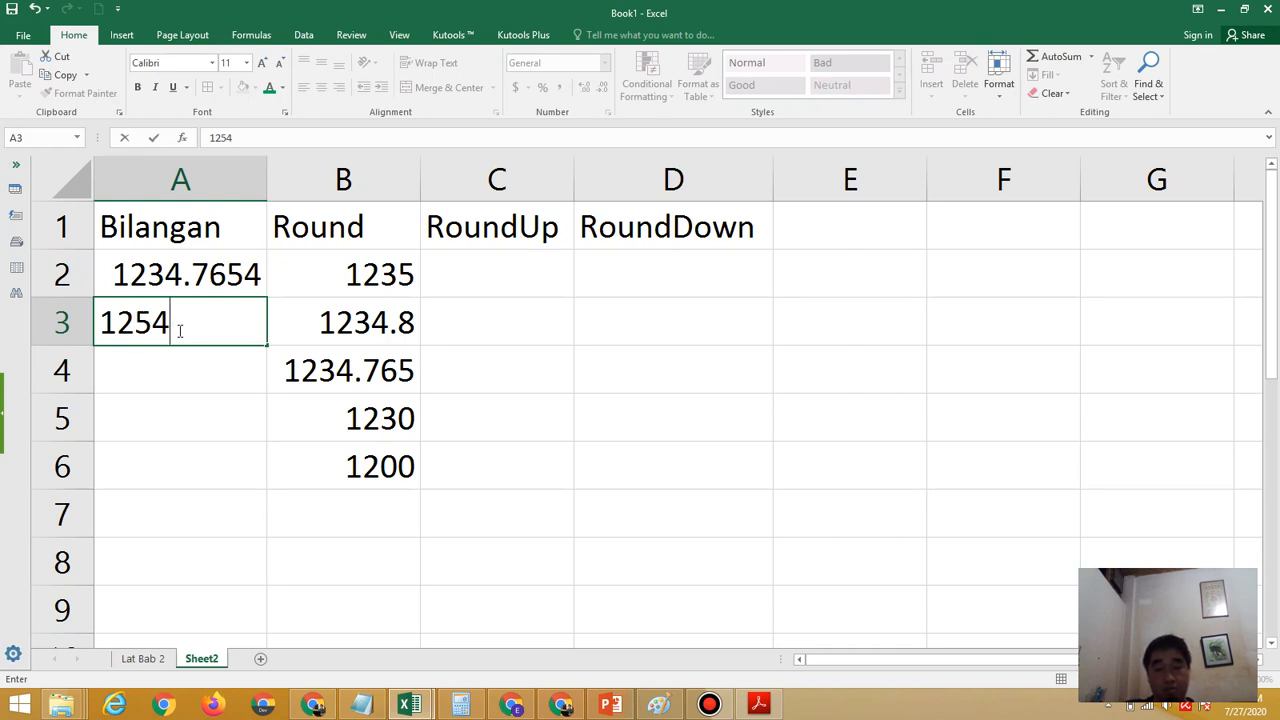
type(".7")
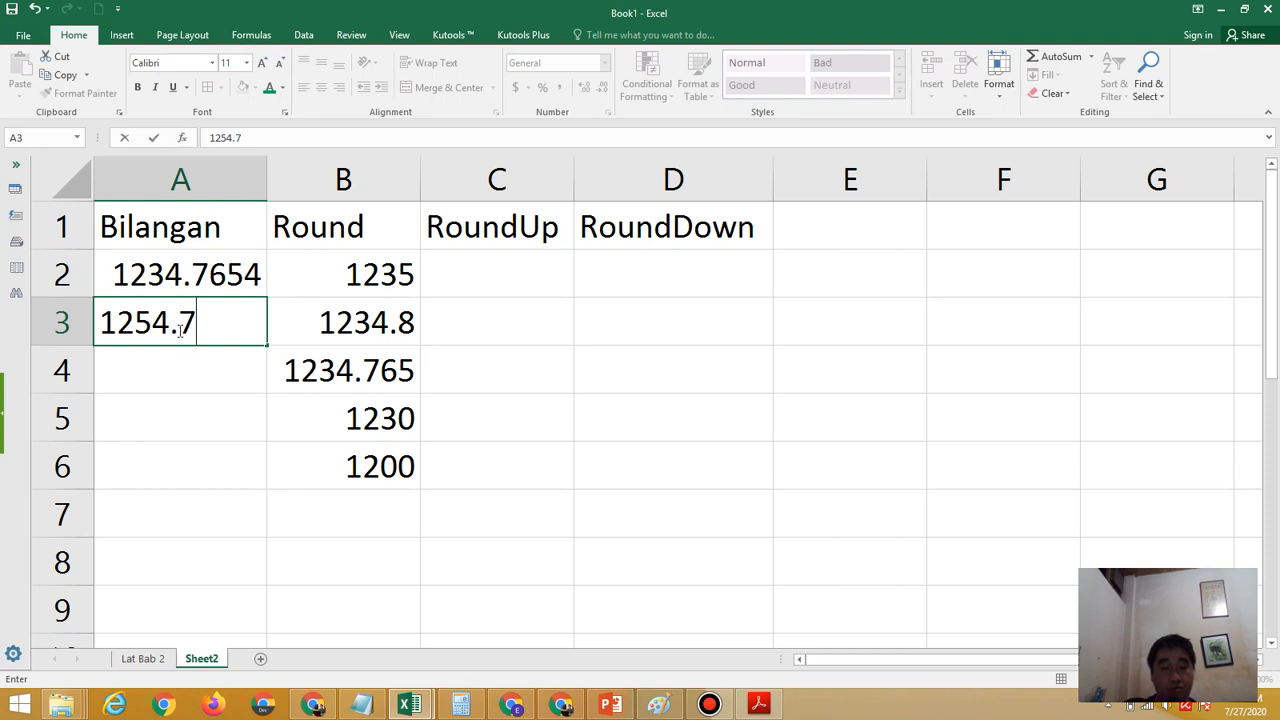
type("654")
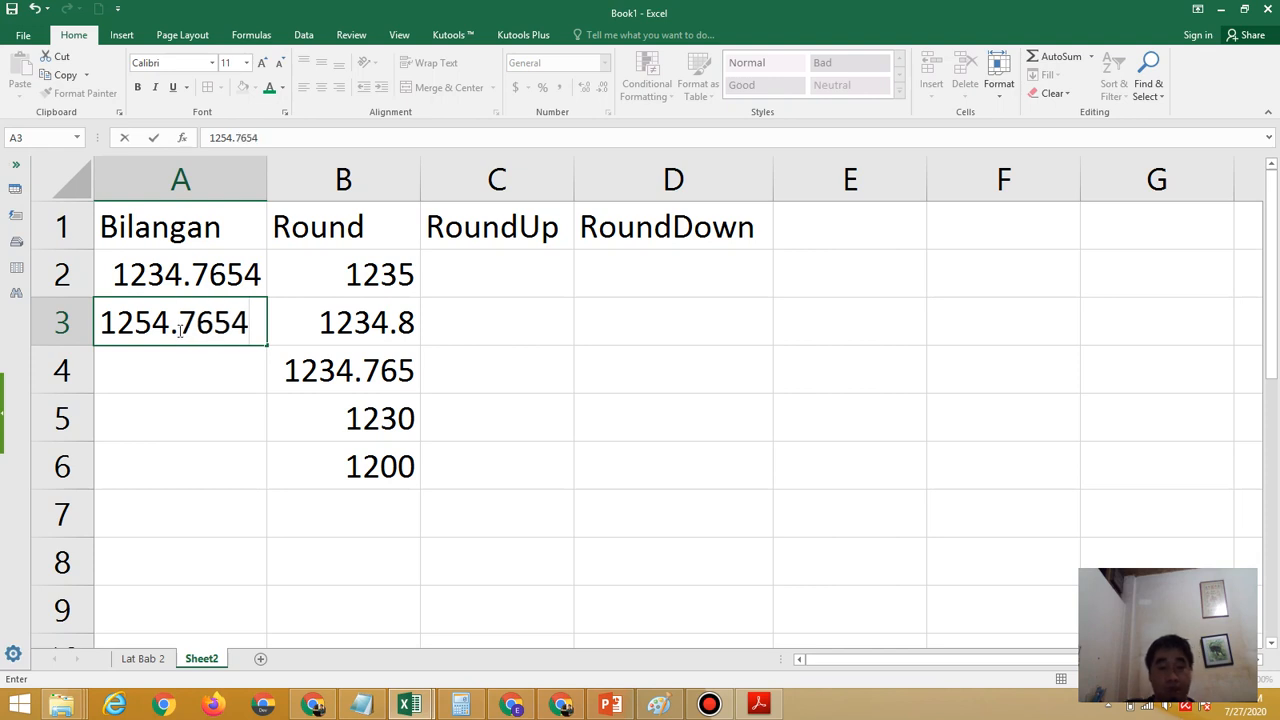
key("Return")
Enter the formula =round(A3,-2) in B7 to round the second sample number to the nearest hundred
left_click(360, 495)
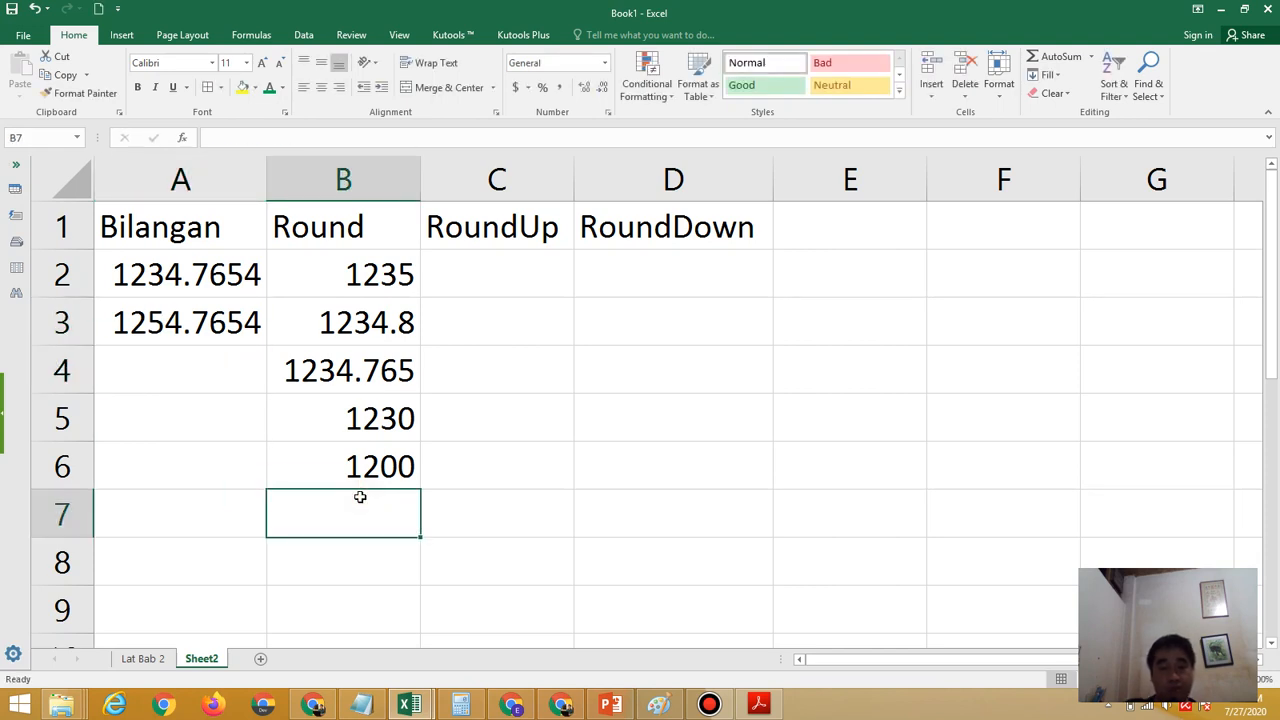
type("=")
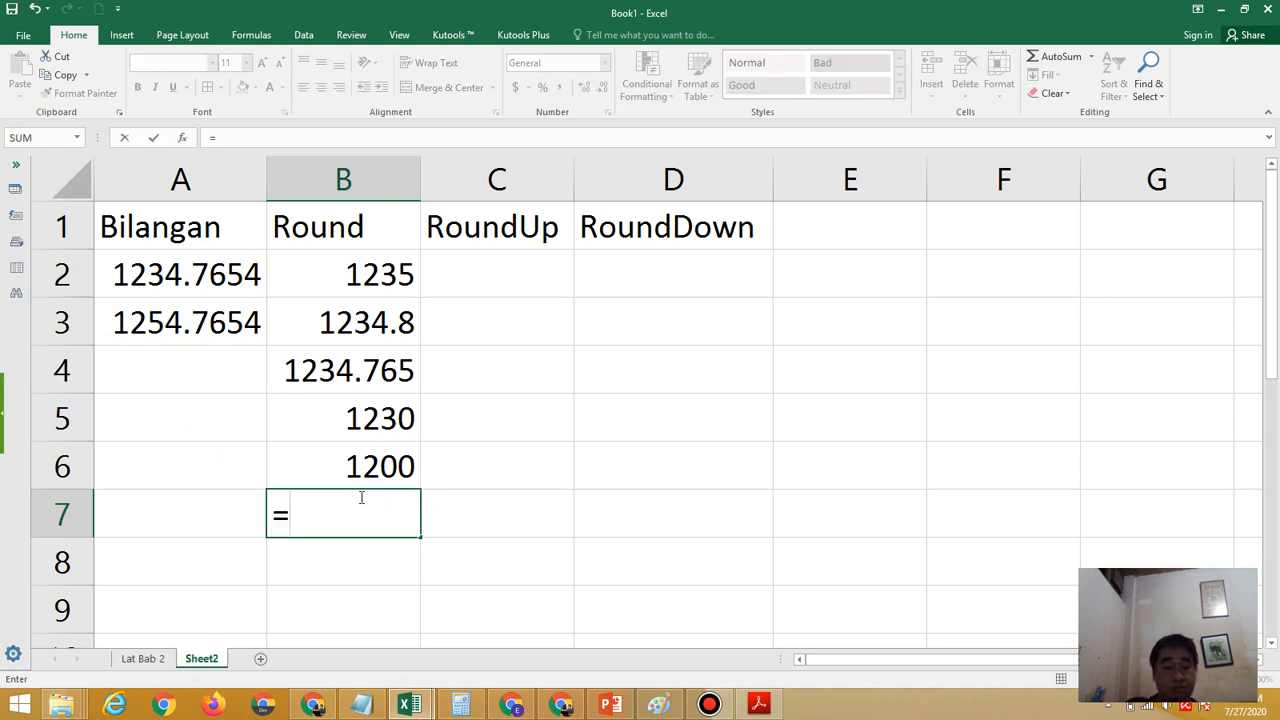
type("rou")
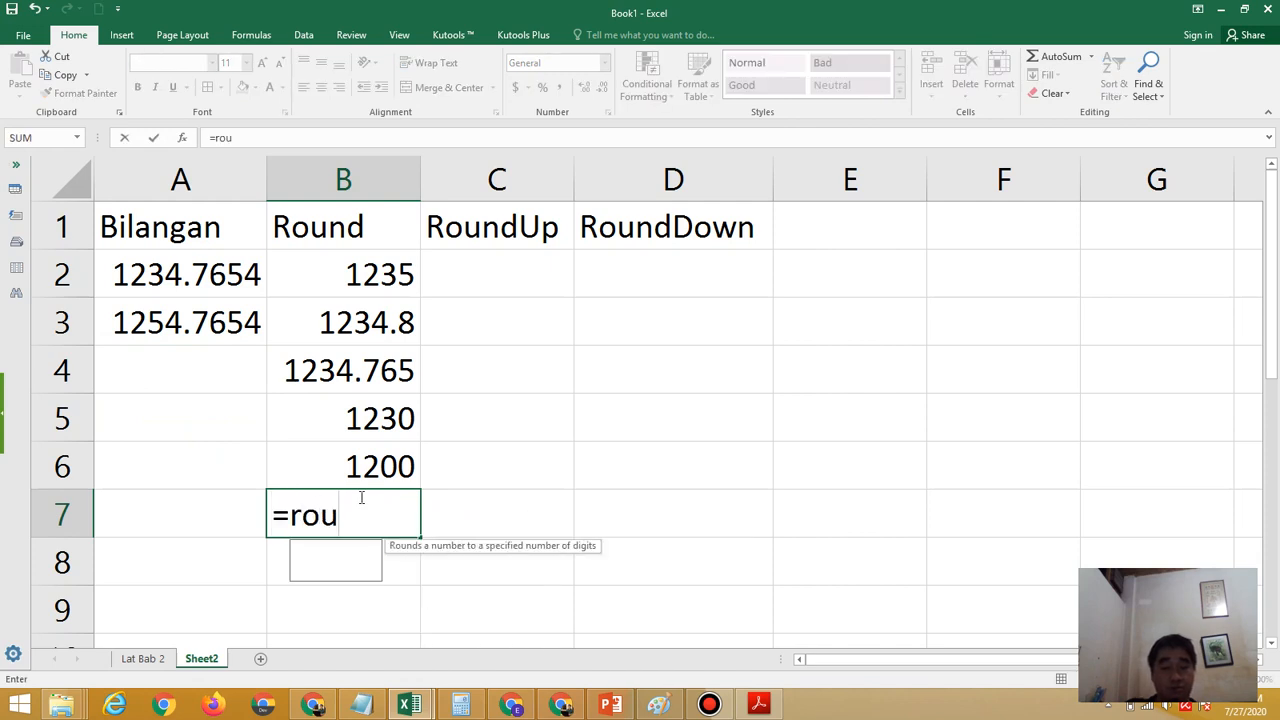
type("nd(")
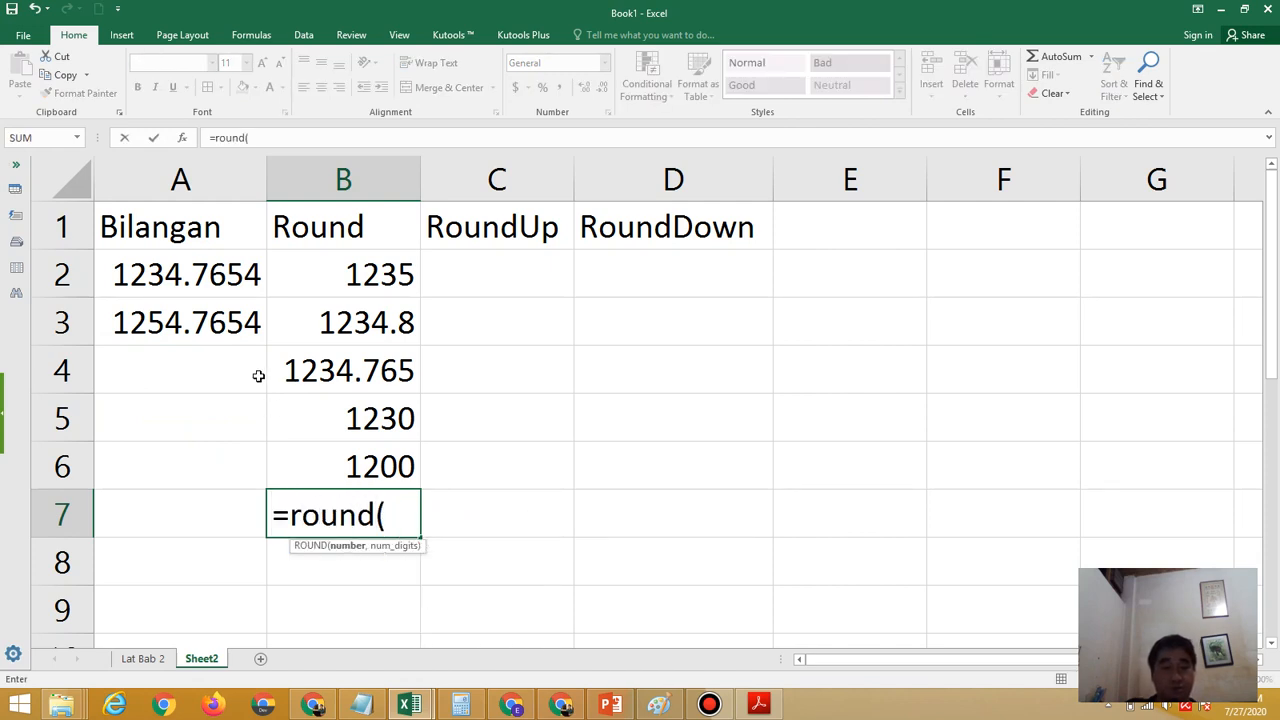
left_click(215, 327)
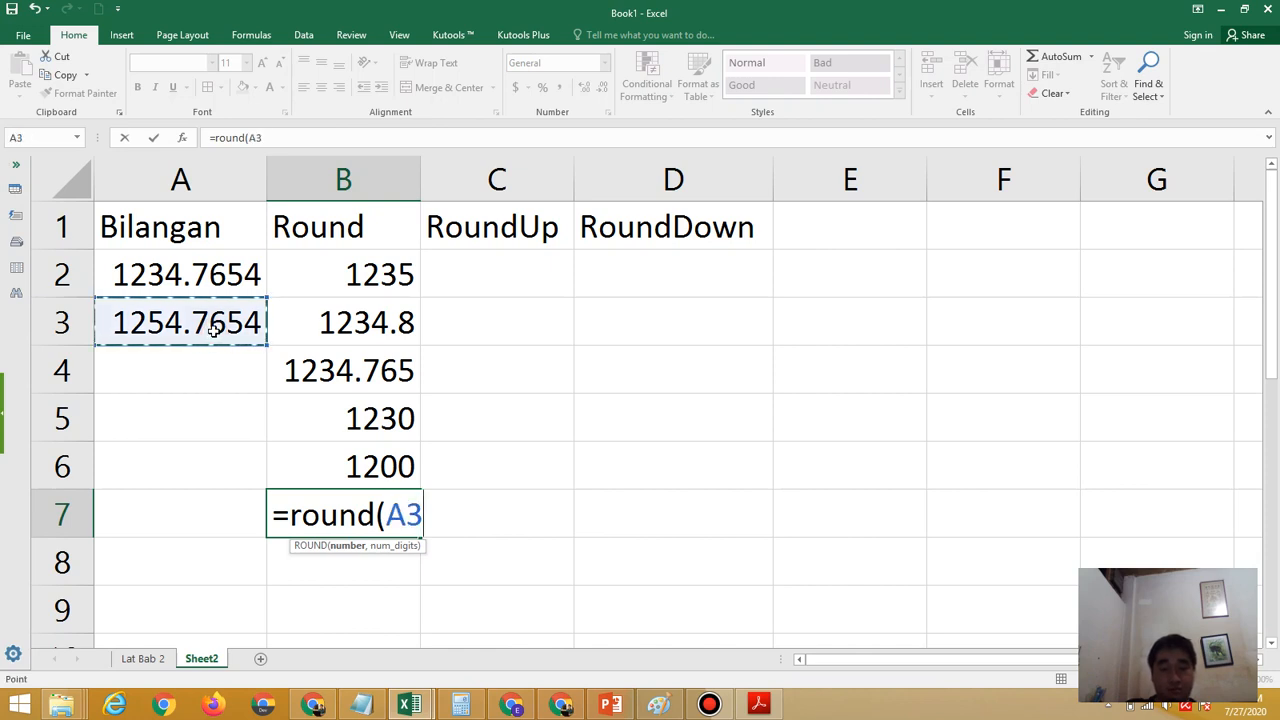
type(",")
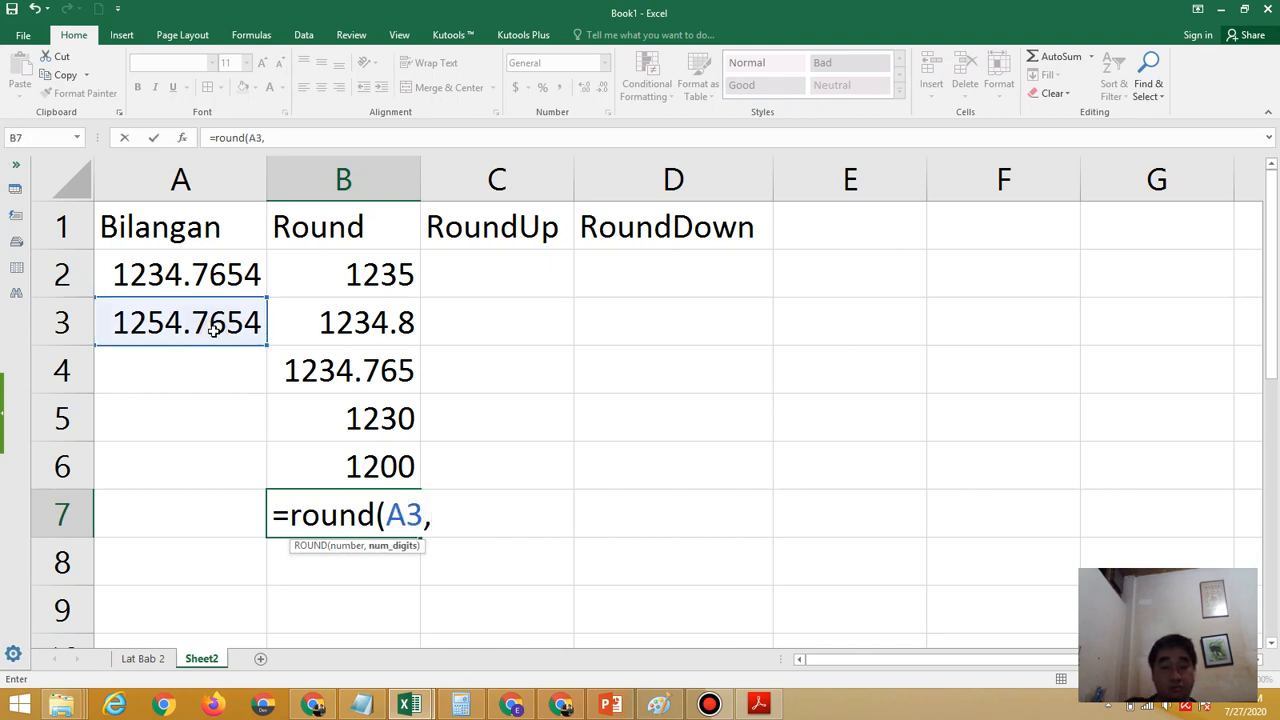
type("-2")
type(")")
key("Return")
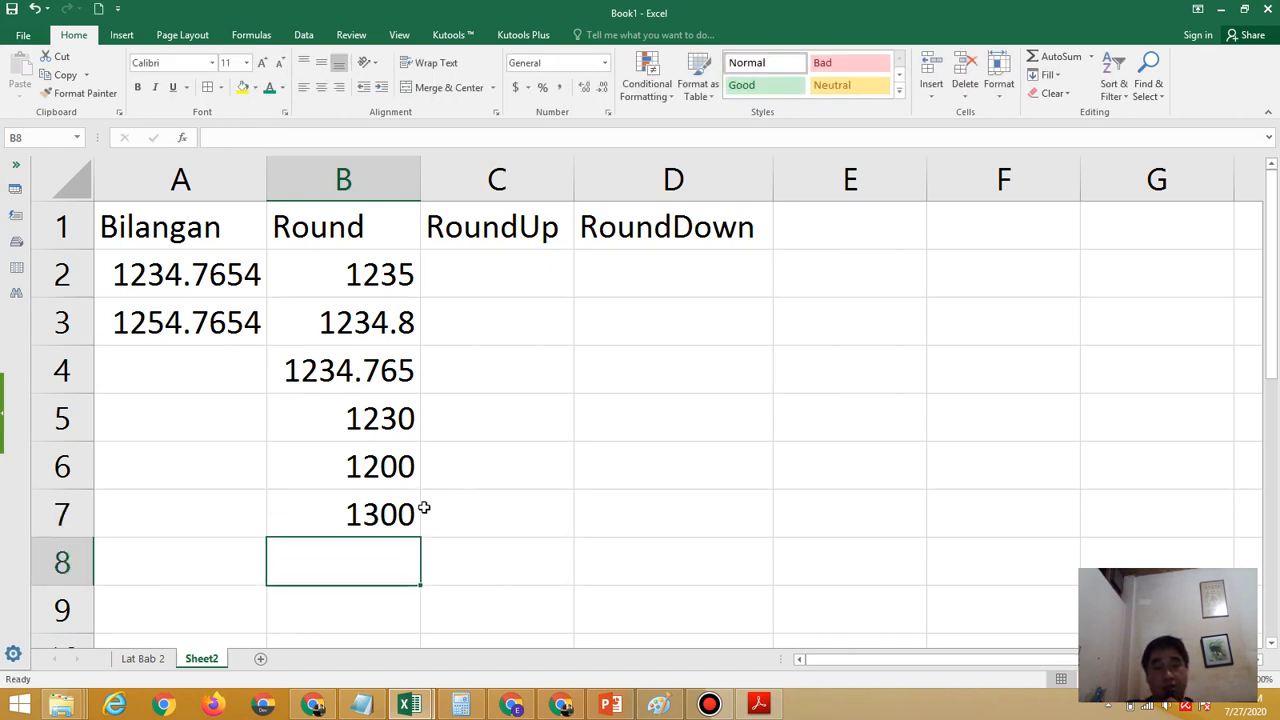
Review the formula in B7, and highlight 1254 and its tens digit 5 inside A3, leaving the cell unedited
left_click(392, 522)
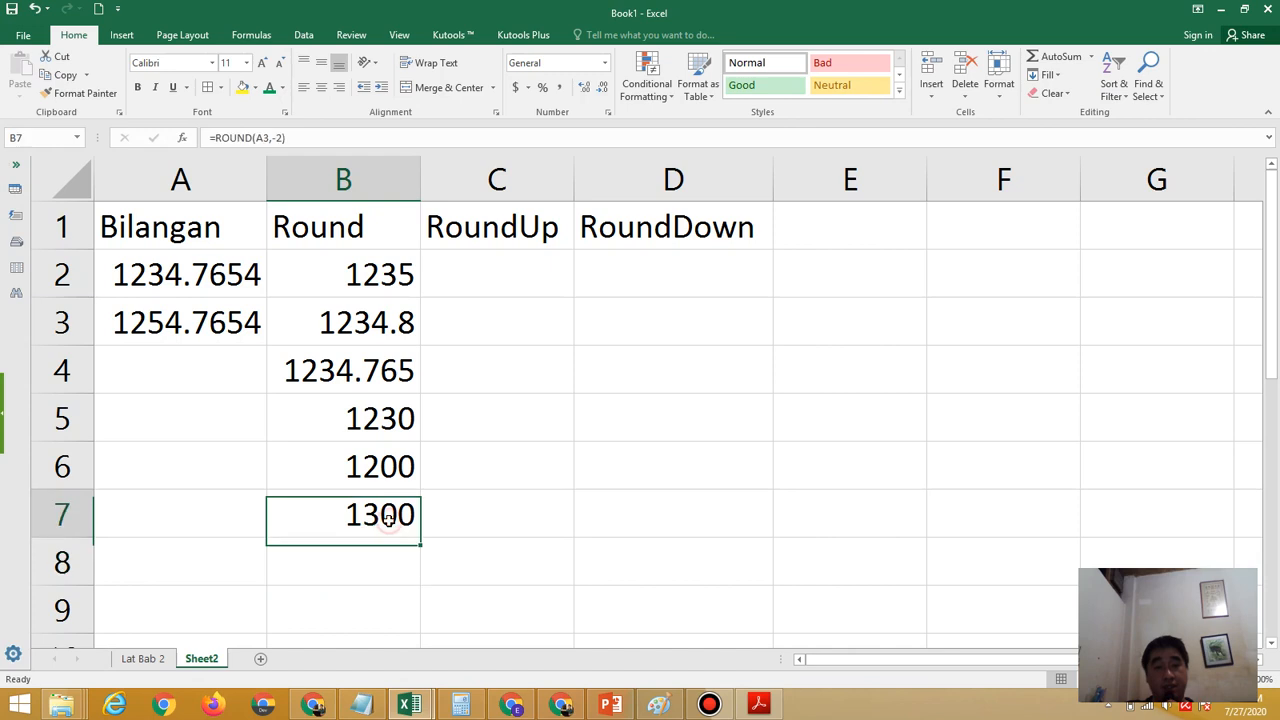
double_click(110, 322)
left_click_drag(110, 322, 186, 332)
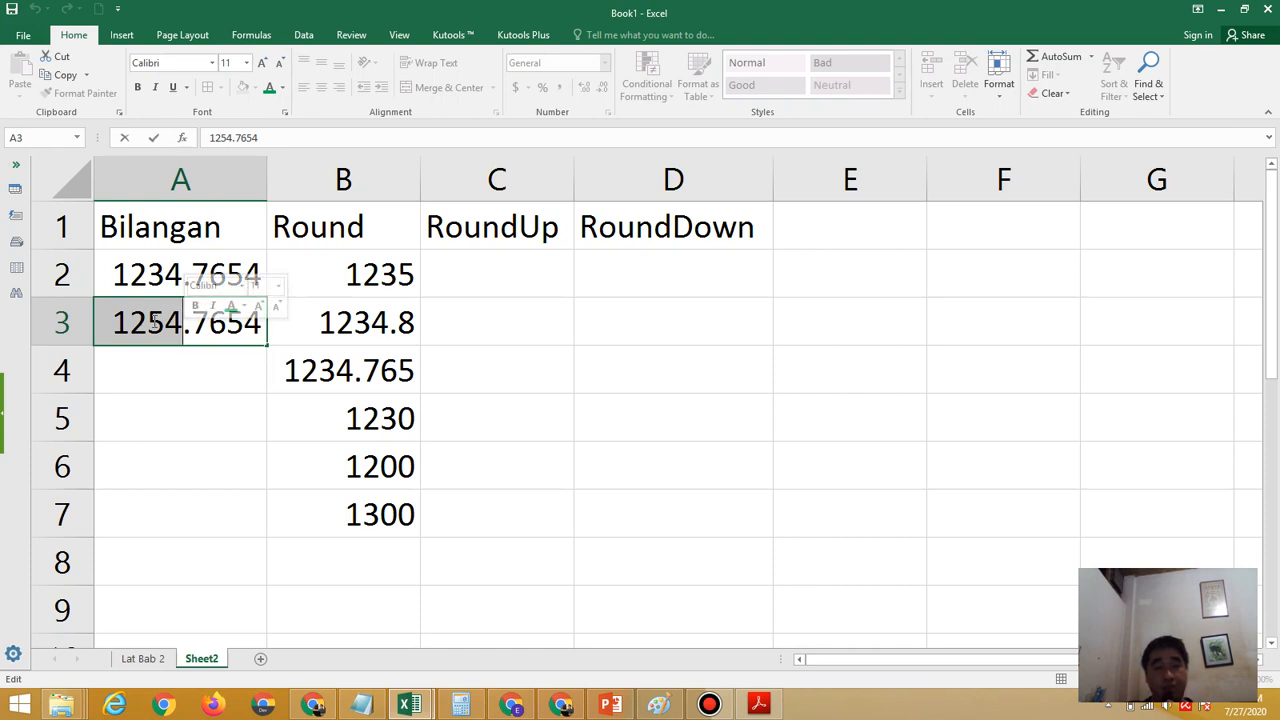
left_click_drag(153, 322, 160, 323)
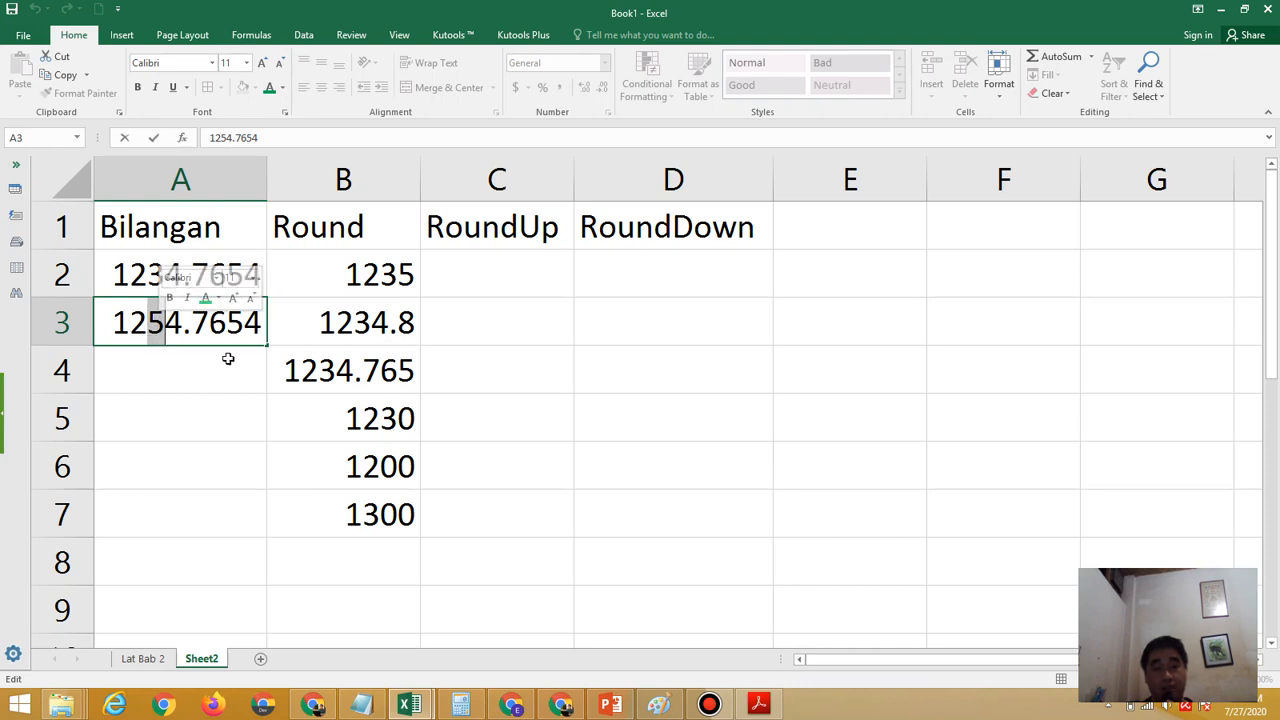
left_click(410, 521)
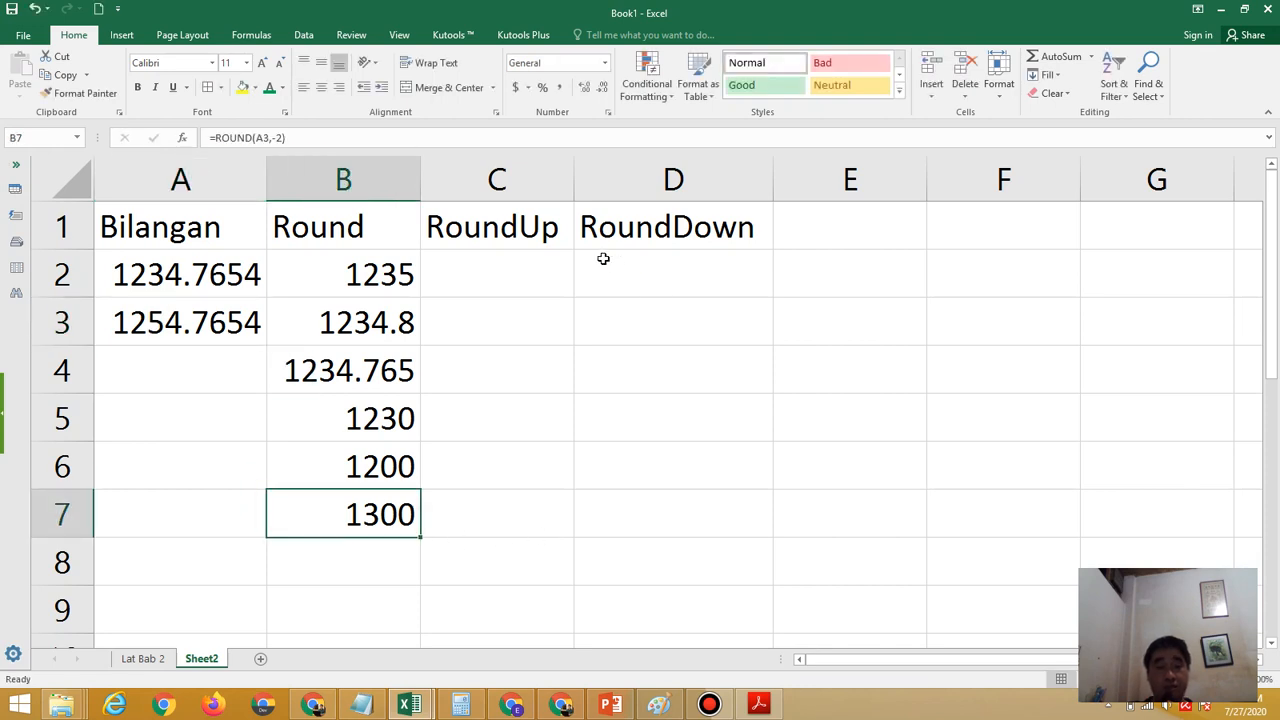
Select C2 under RoundUp, switch to the Fungsi Pembulatan Angka.pptx presentation in PowerPoint, and show slide 6 about ROUNDUP
left_click(506, 276)
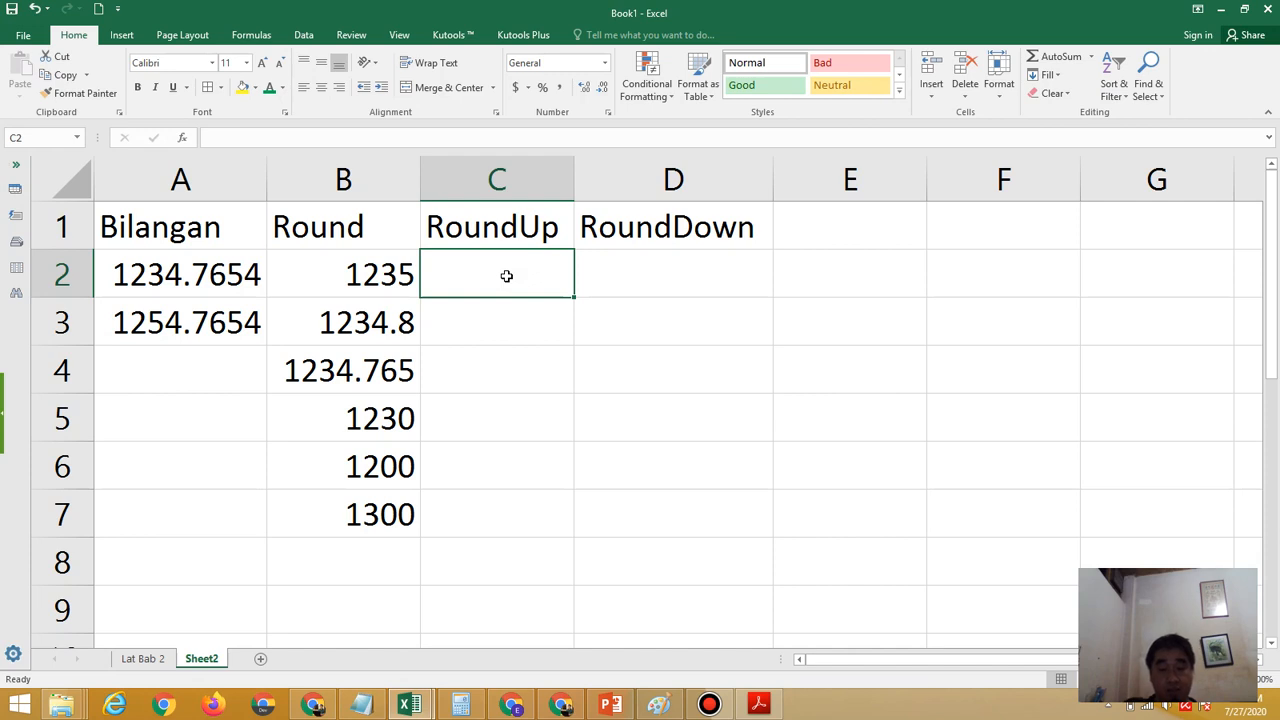
left_click(610, 705)
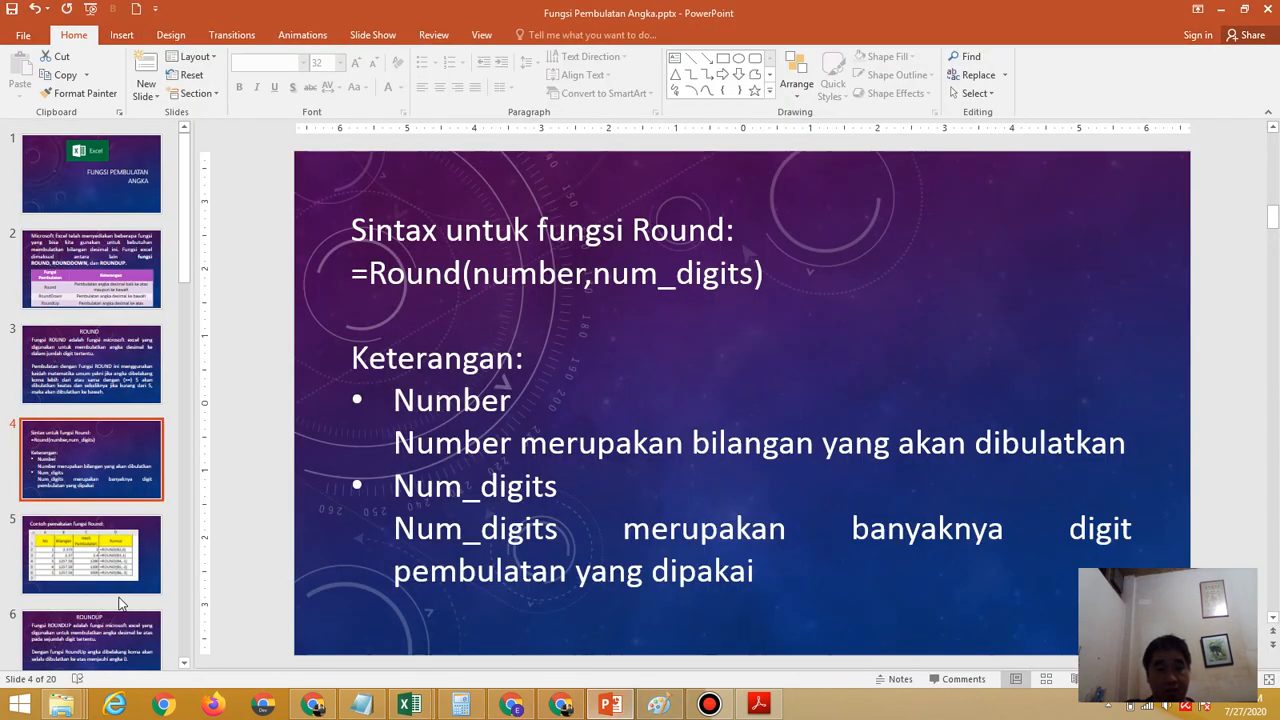
left_click(150, 632)
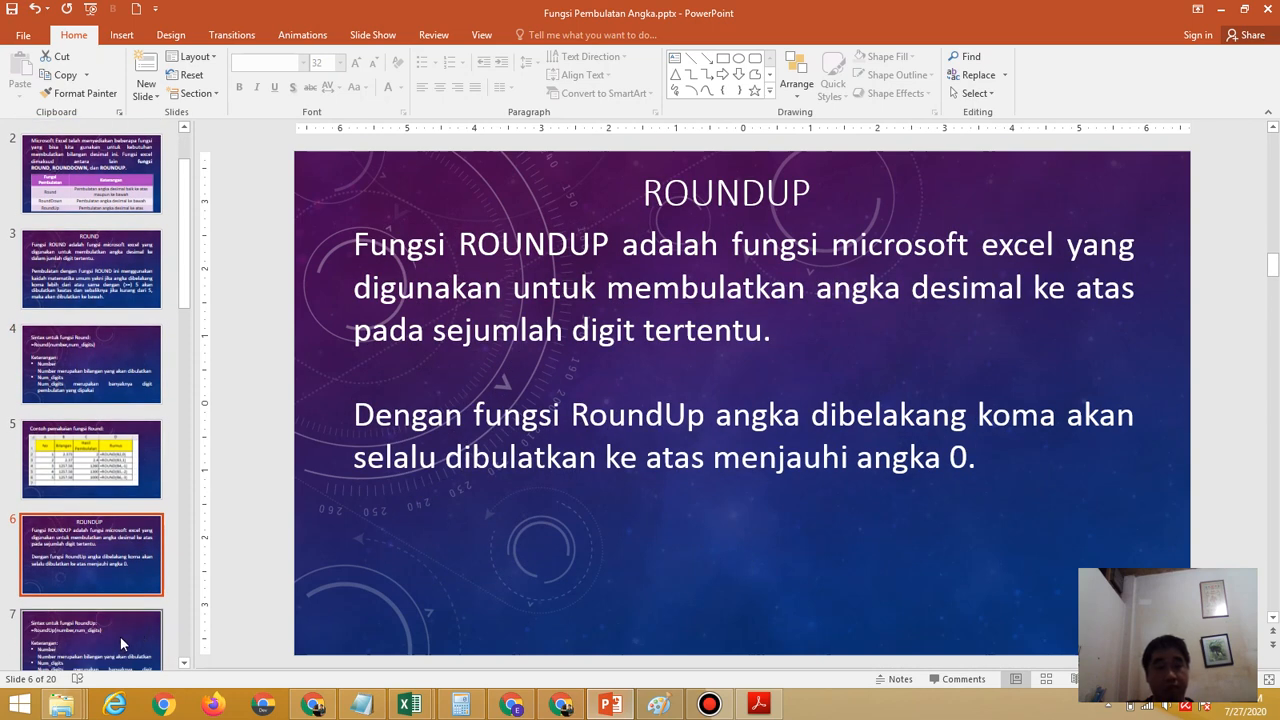
Show slide 7 with the RoundUp syntax in the presentation, and switch back to the Book1 workbook in Excel
left_click(120, 636)
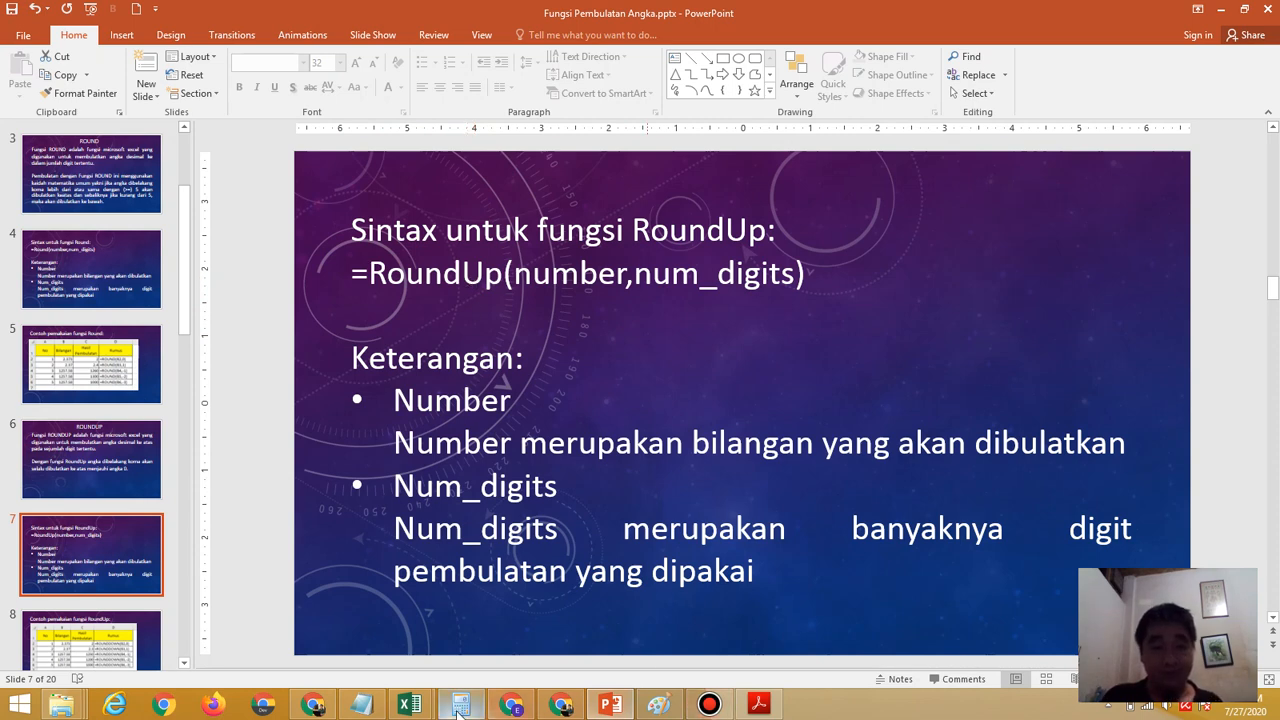
mouse_move(410, 705)
left_click(470, 618)
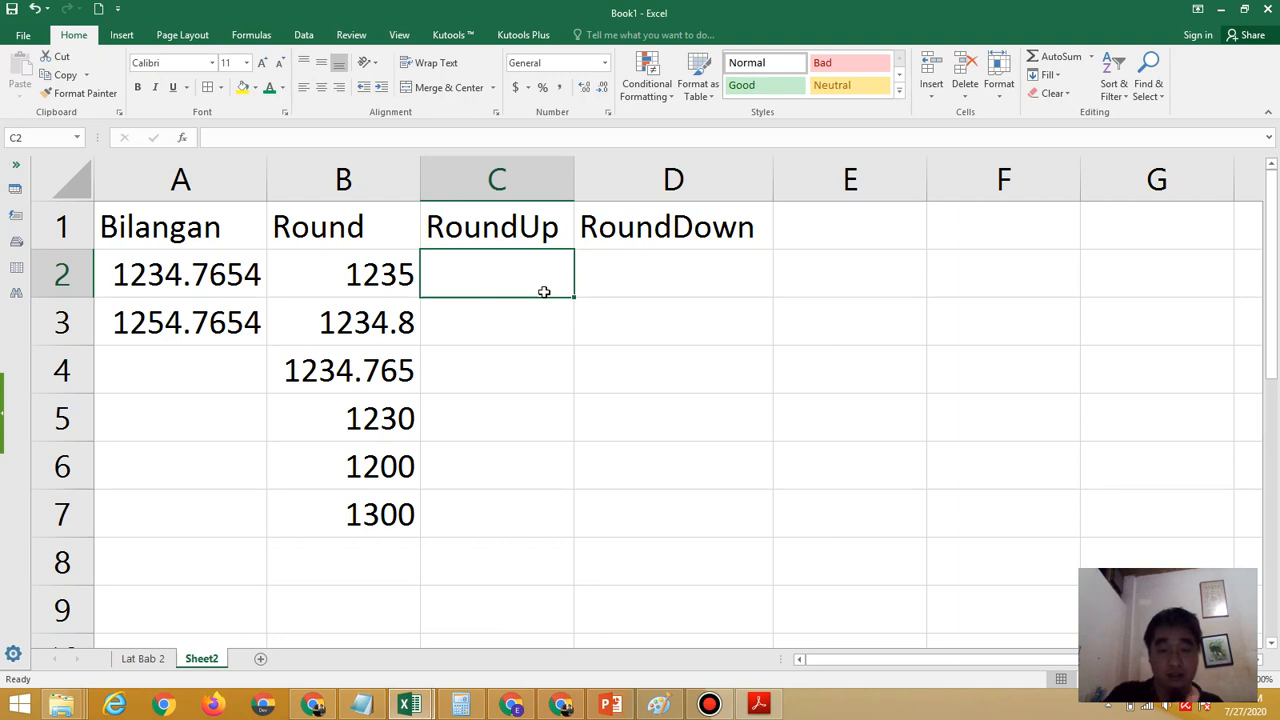
Enter the formula =roundup(A3,0) in C2 to round the second sample number up to a whole number
type("=rou")
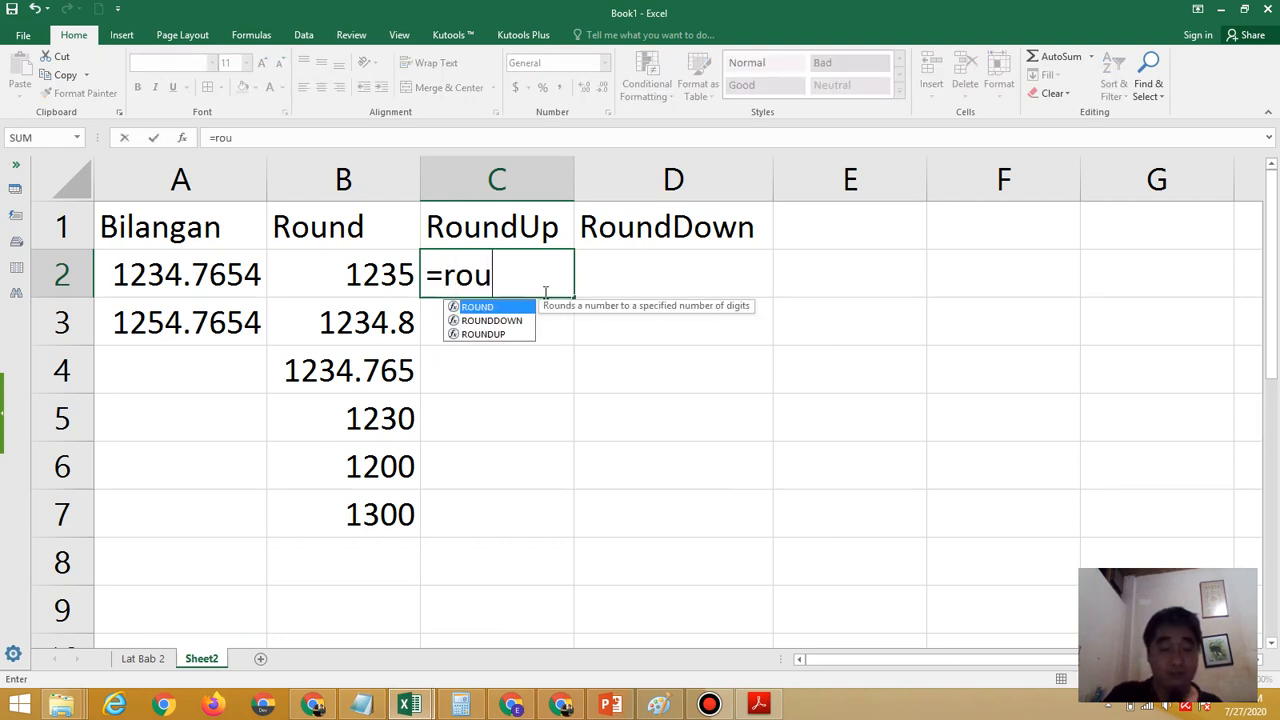
type("ndup(")
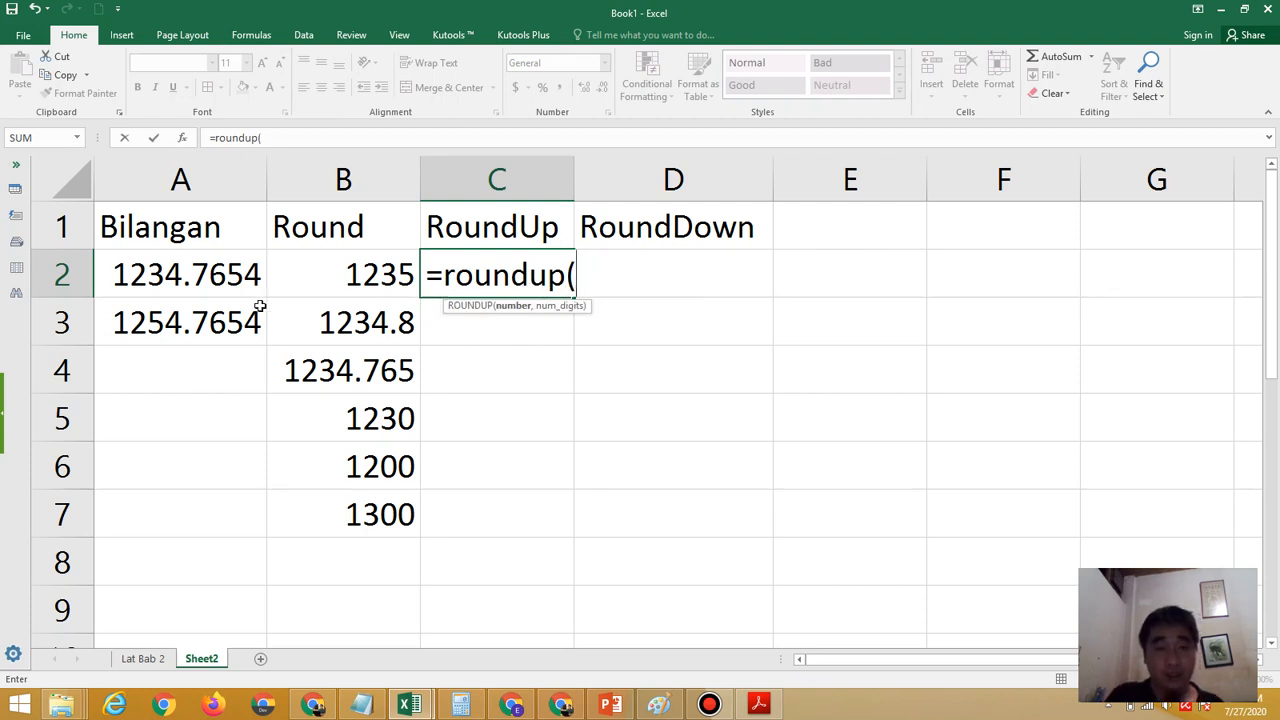
left_click(196, 320)
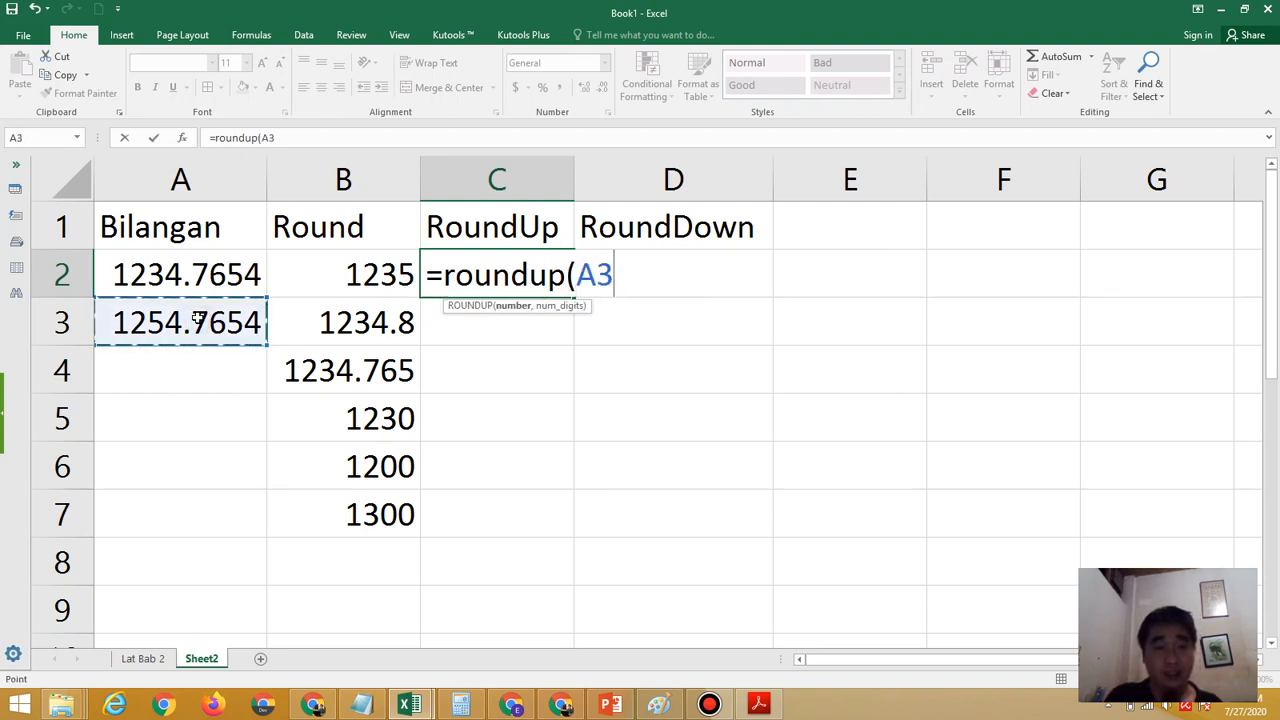
type(",")
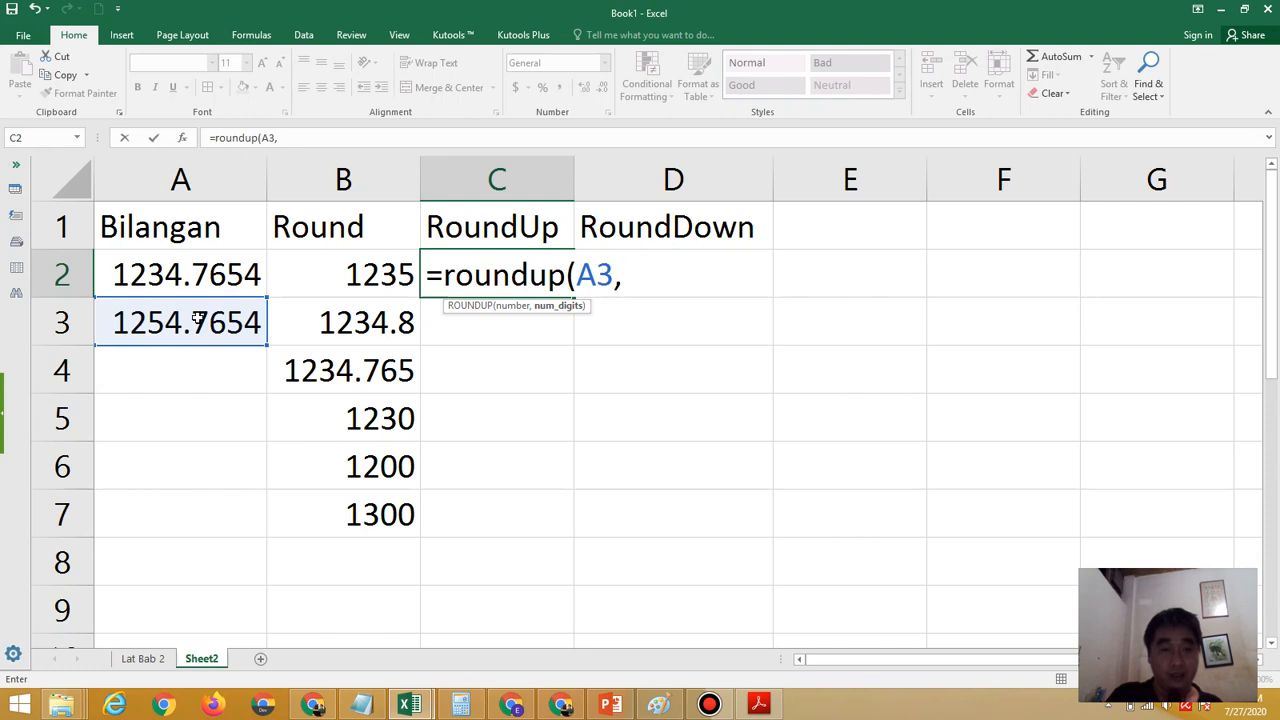
type("0)")
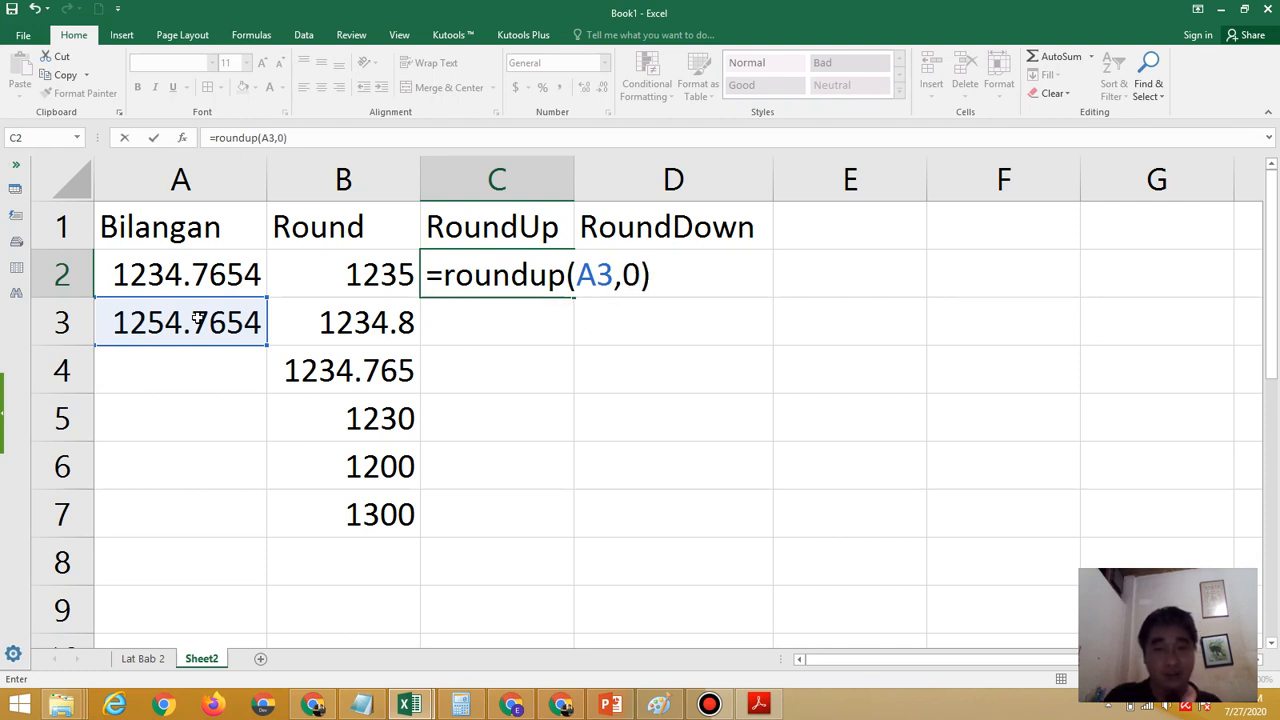
key("Return")
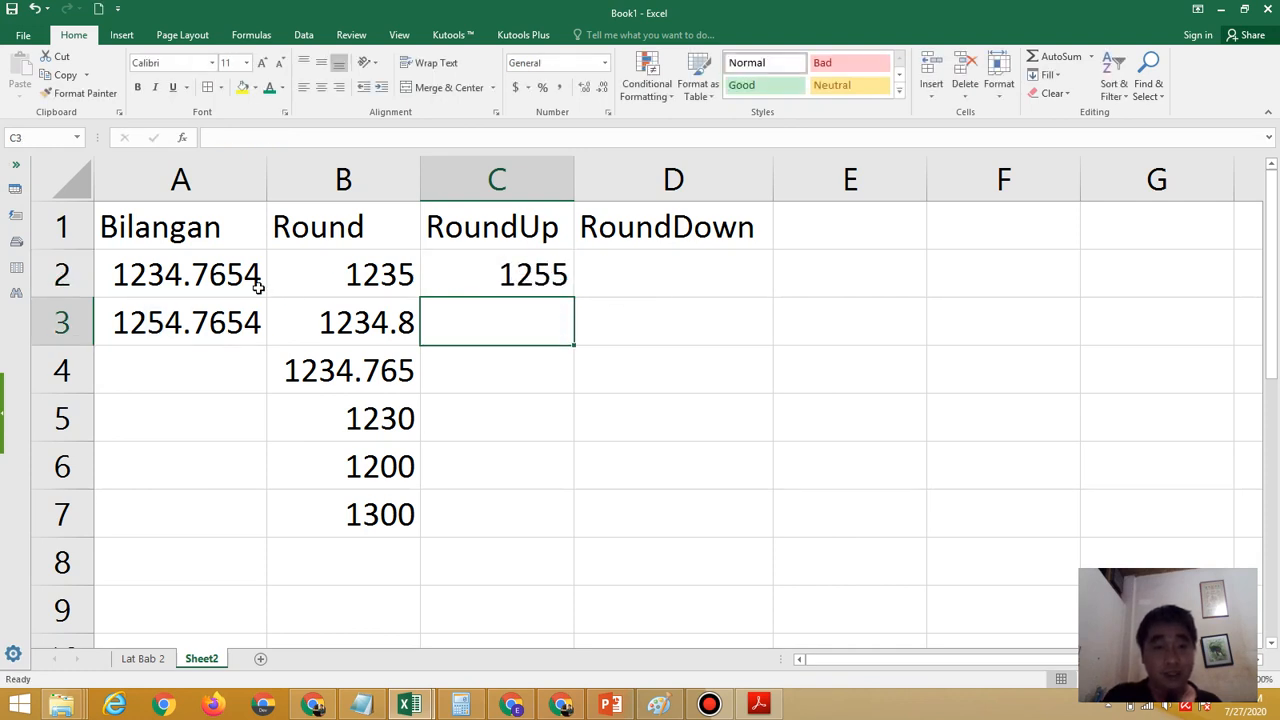
Highlight 1254.7 inside A3 to point out the first decimal digit, leaving the cell unedited
left_click(116, 322)
left_click_drag(150, 322, 208, 322)
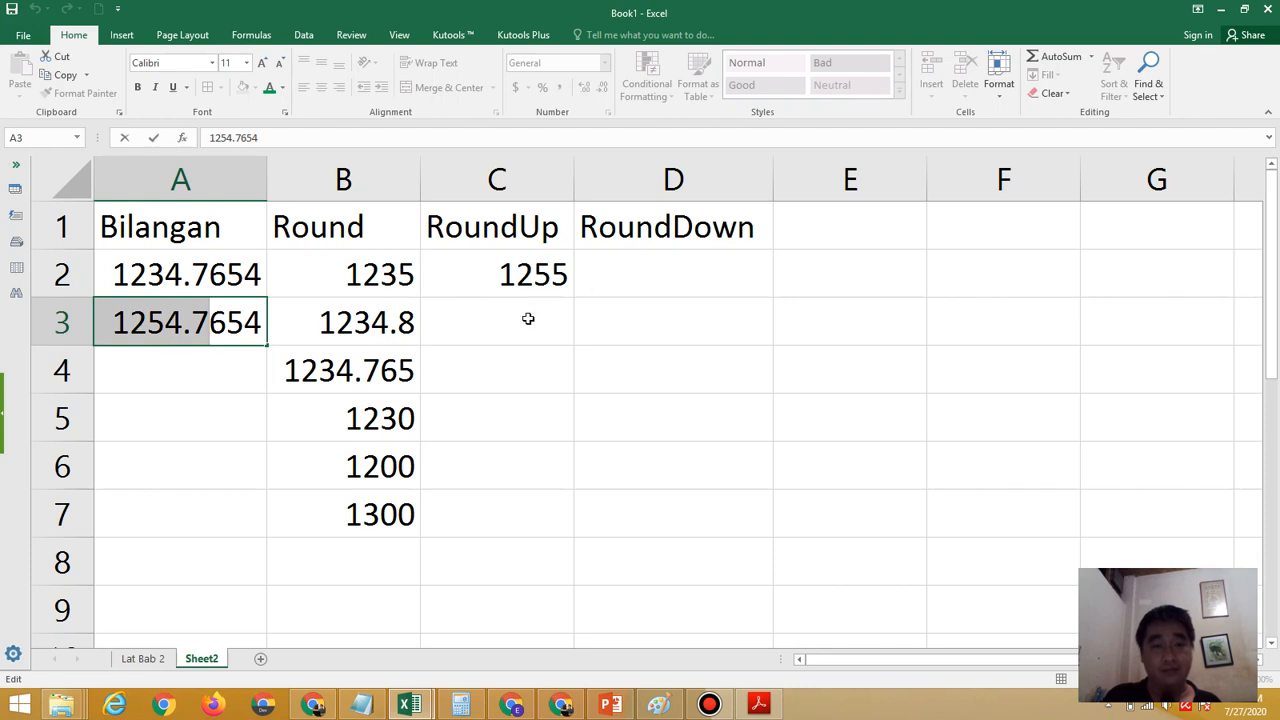
key("Return")
key("Up")
key("Up")
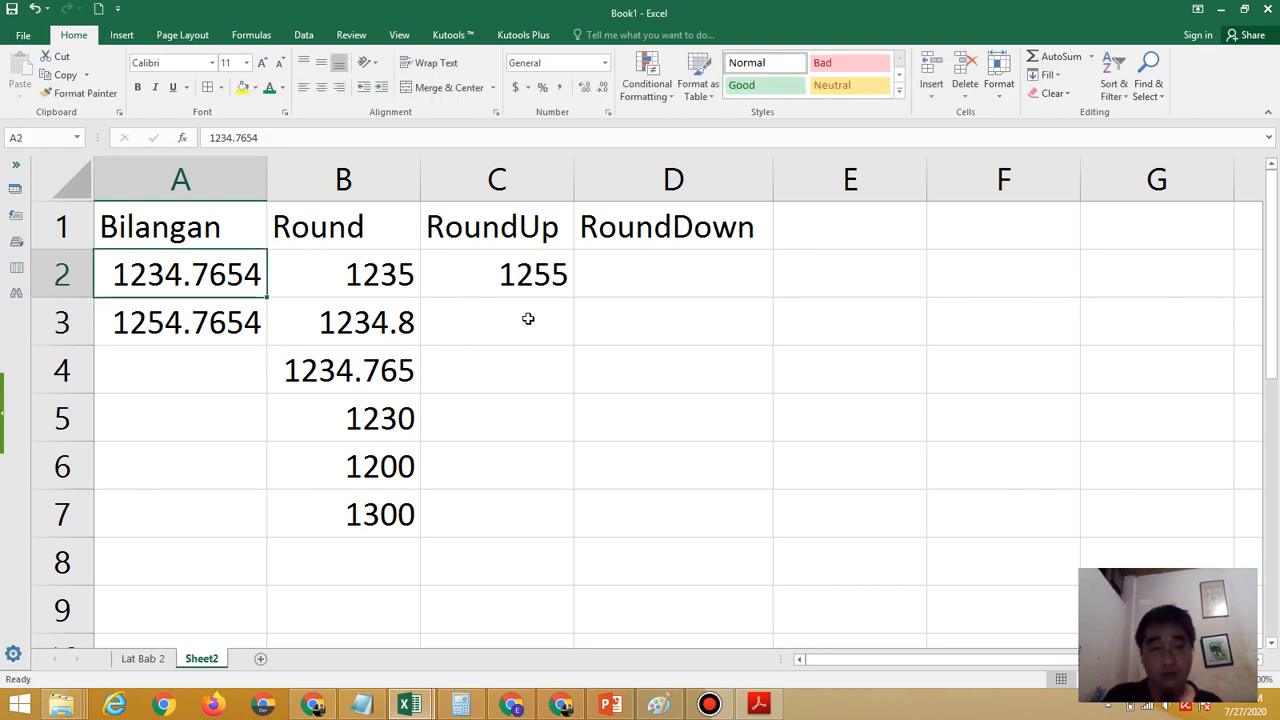
Enter the formula =roundup(A3,2) in C3 to round the second sample number up to two decimals
key("Down")
key("Right")
key("Right")
type("=round")
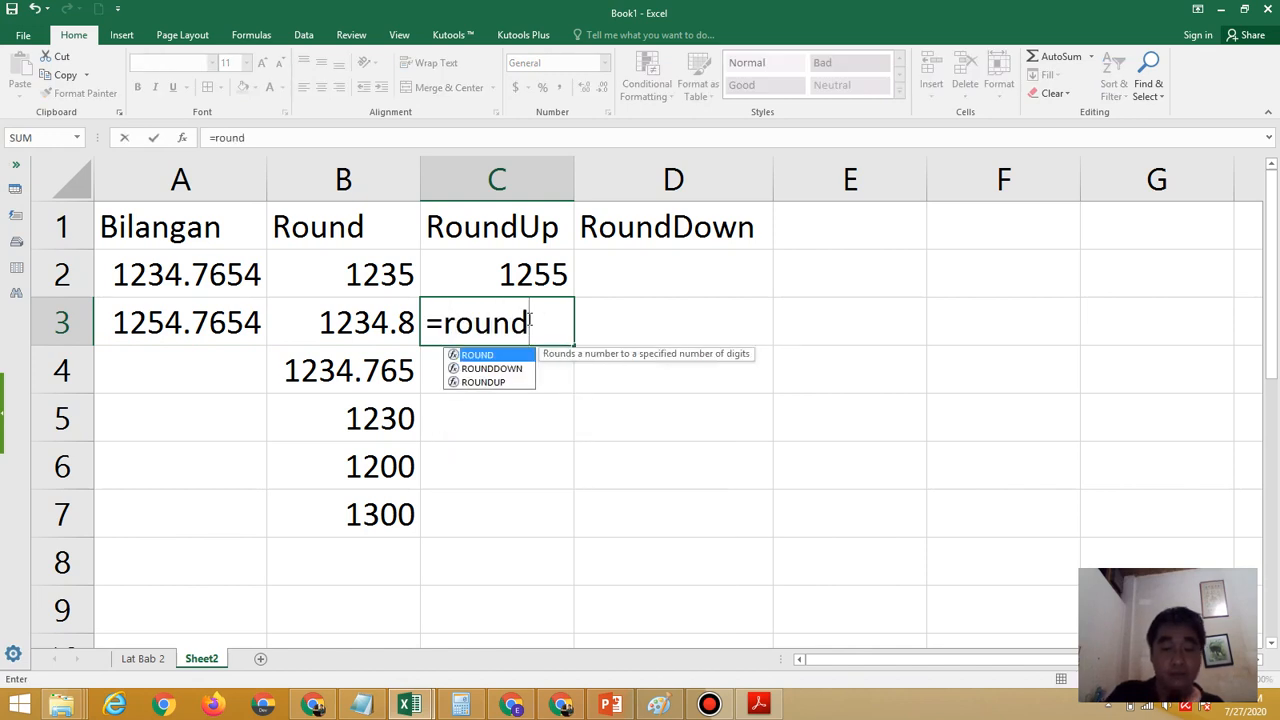
type("up(")
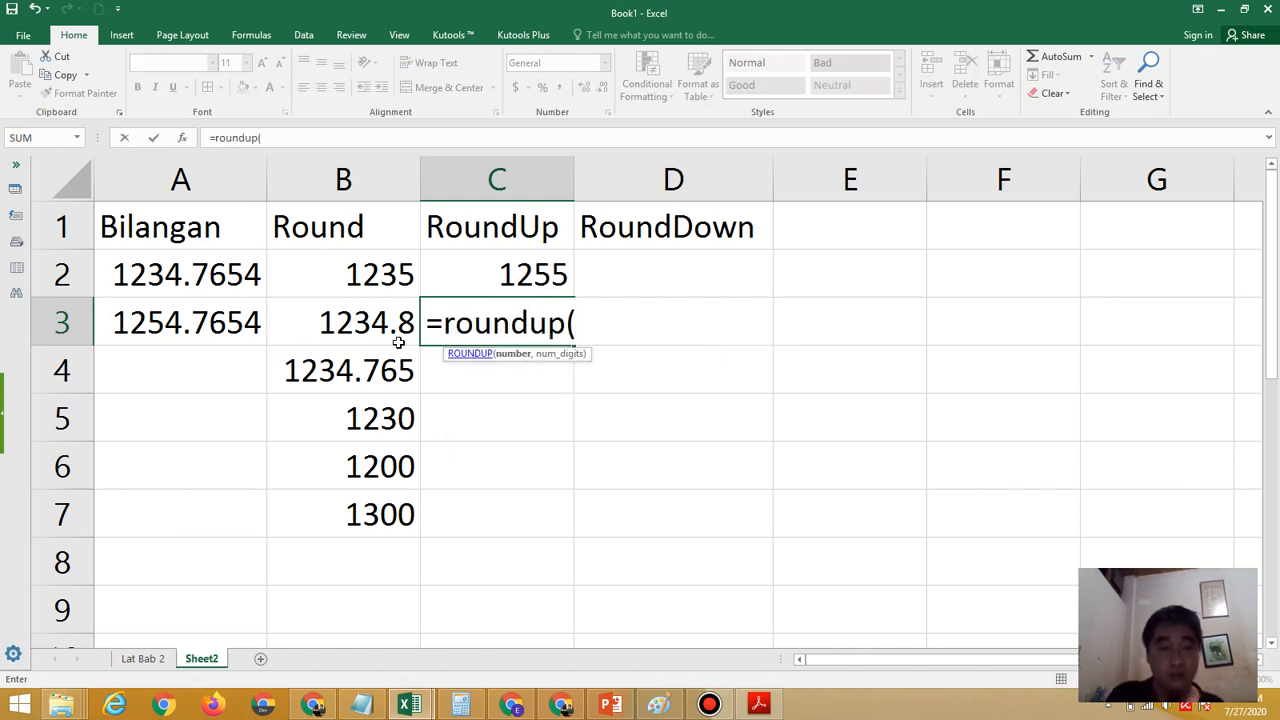
left_click(236, 320)
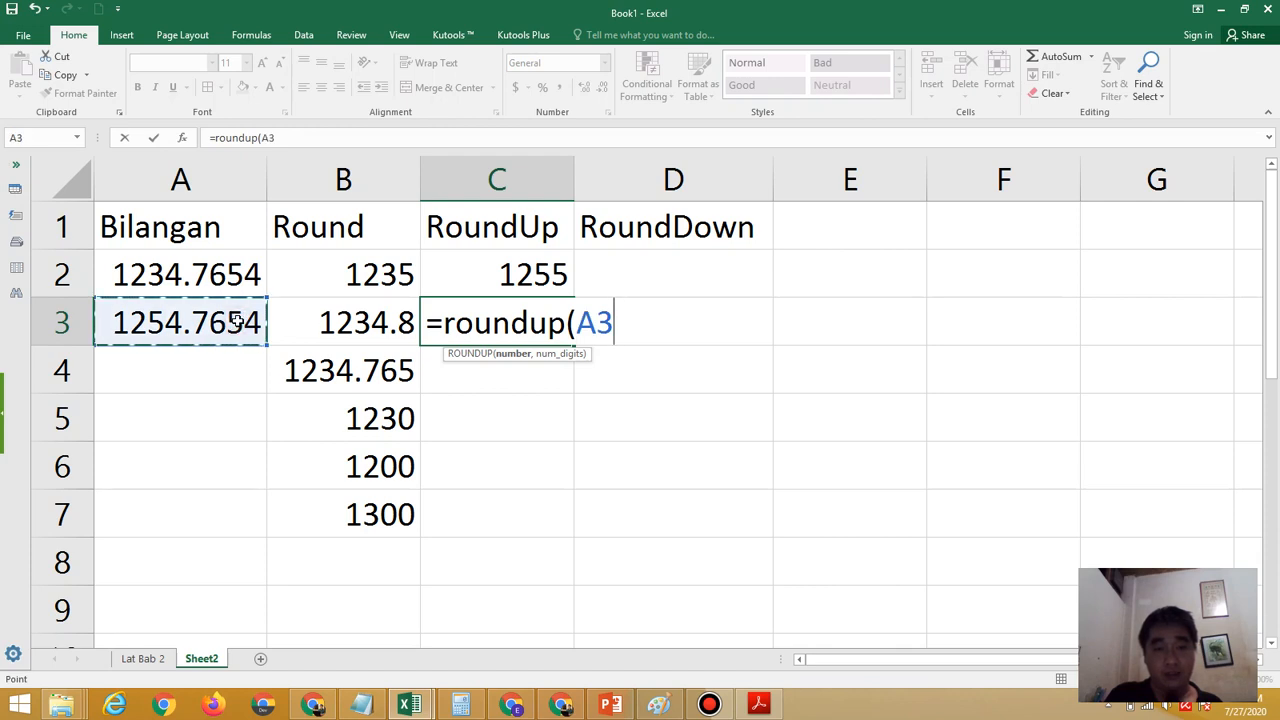
type(",")
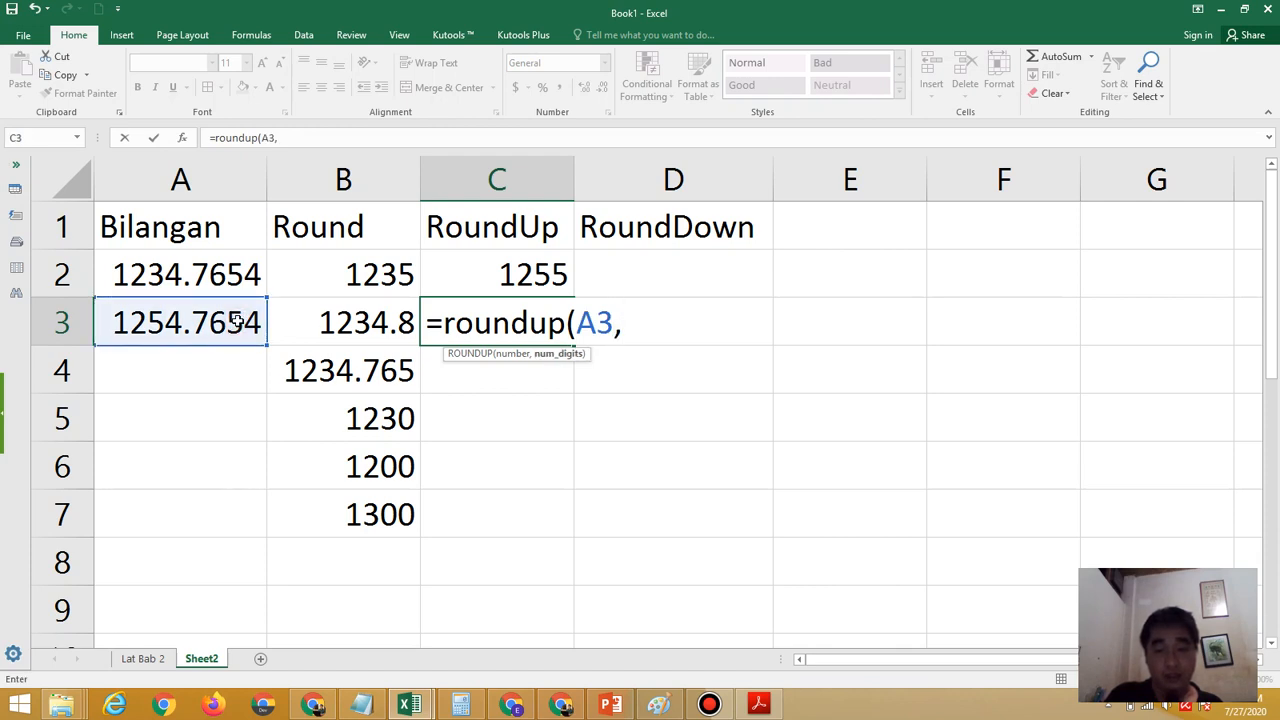
type("2")
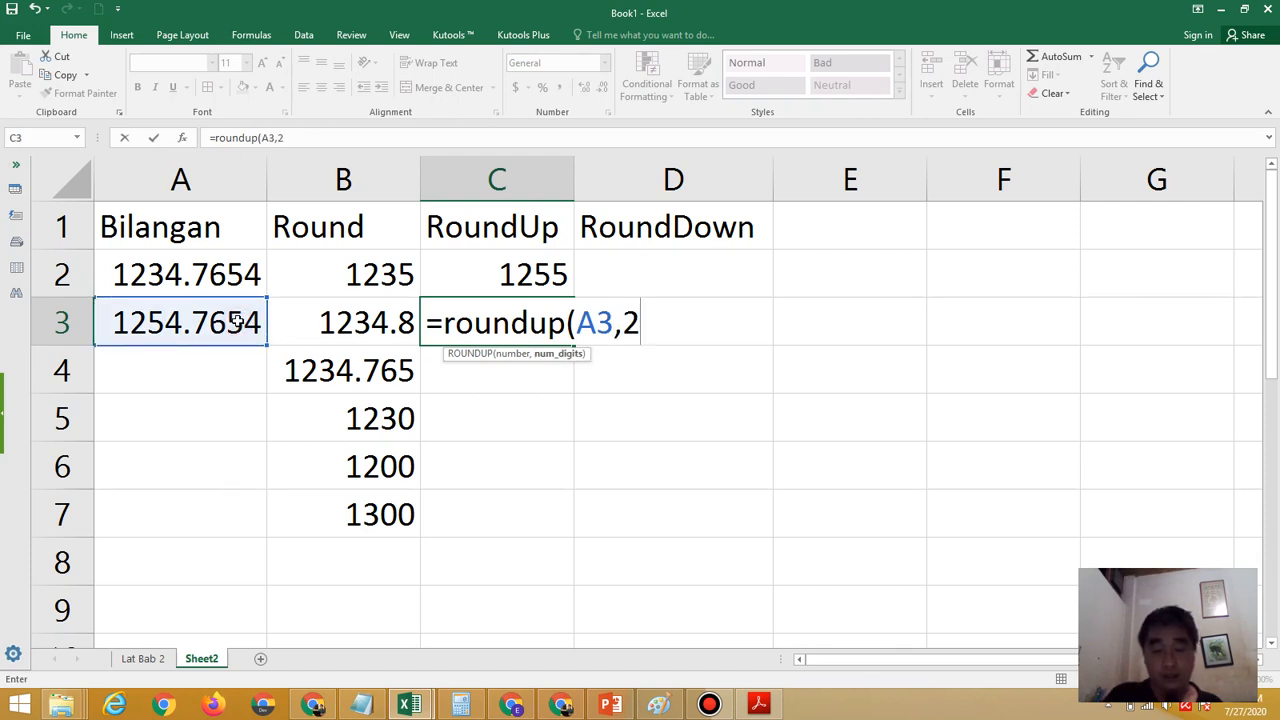
type(")")
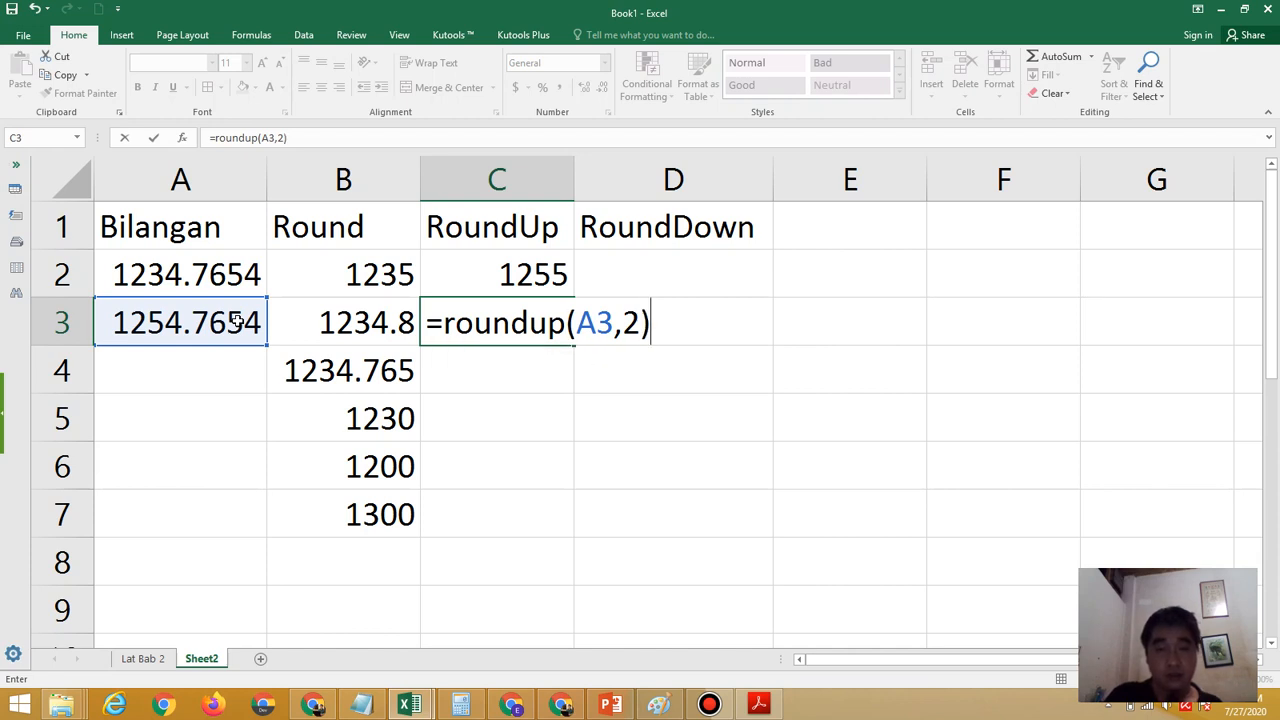
key("Return")
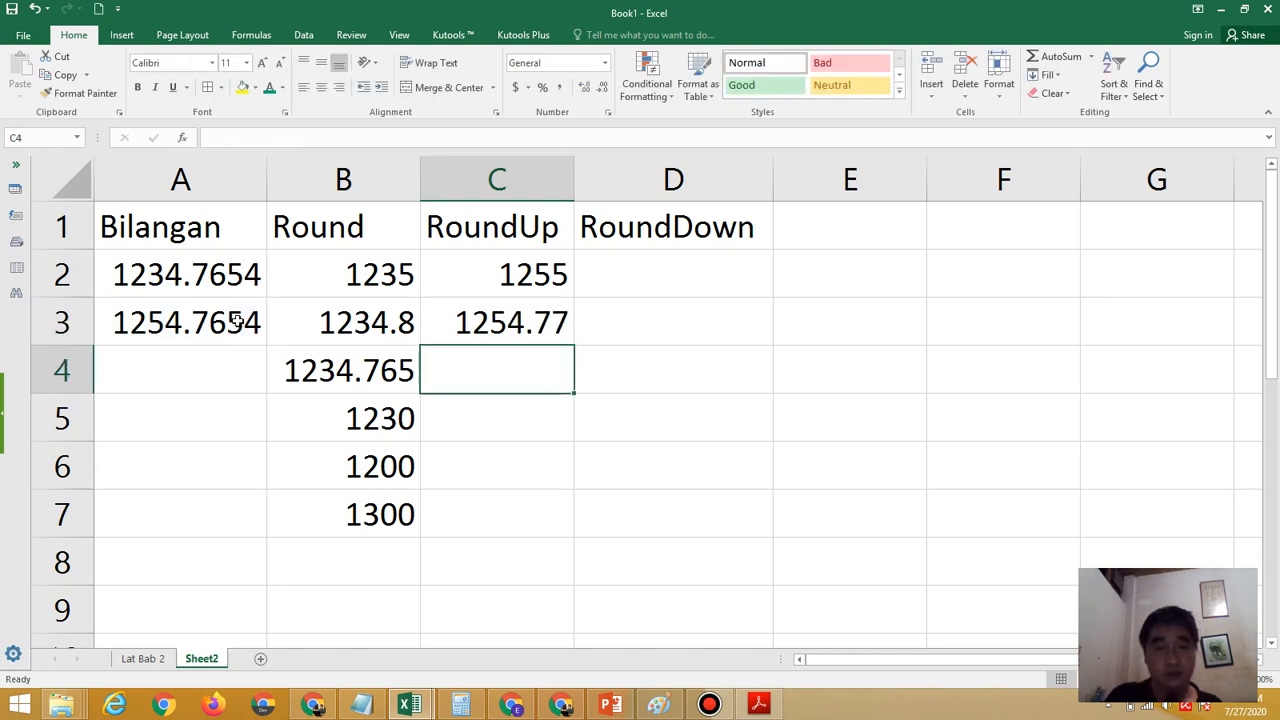
Highlight the digits of A3 progressively up to 1254.765 to examine its decimals, and leave the cell unedited
double_click(116, 322)
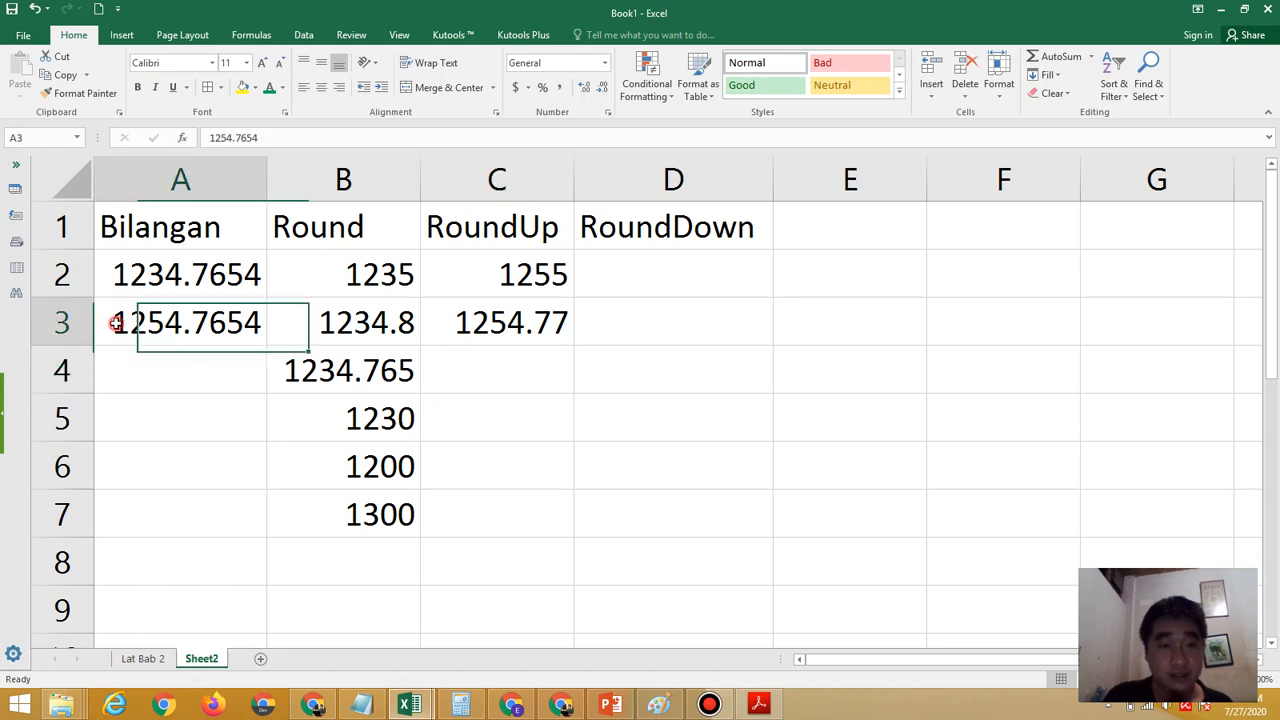
left_click_drag(116, 322, 216, 333)
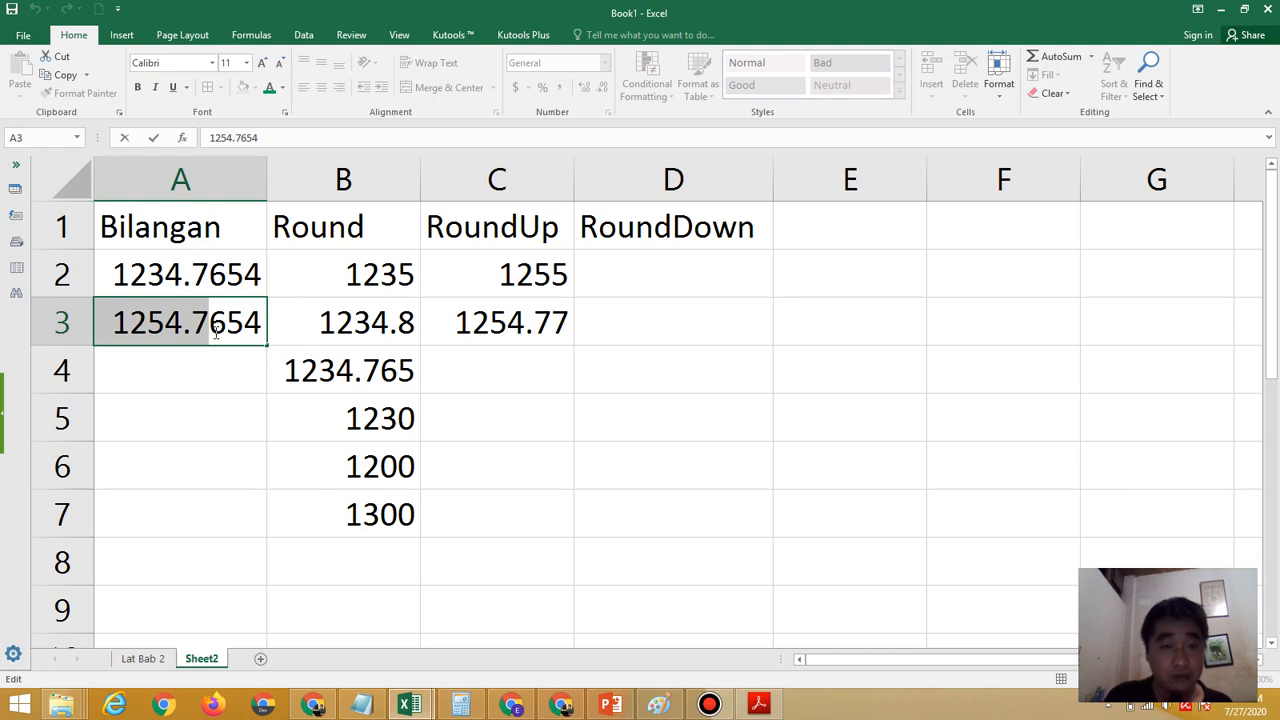
left_click_drag(218, 333, 222, 333)
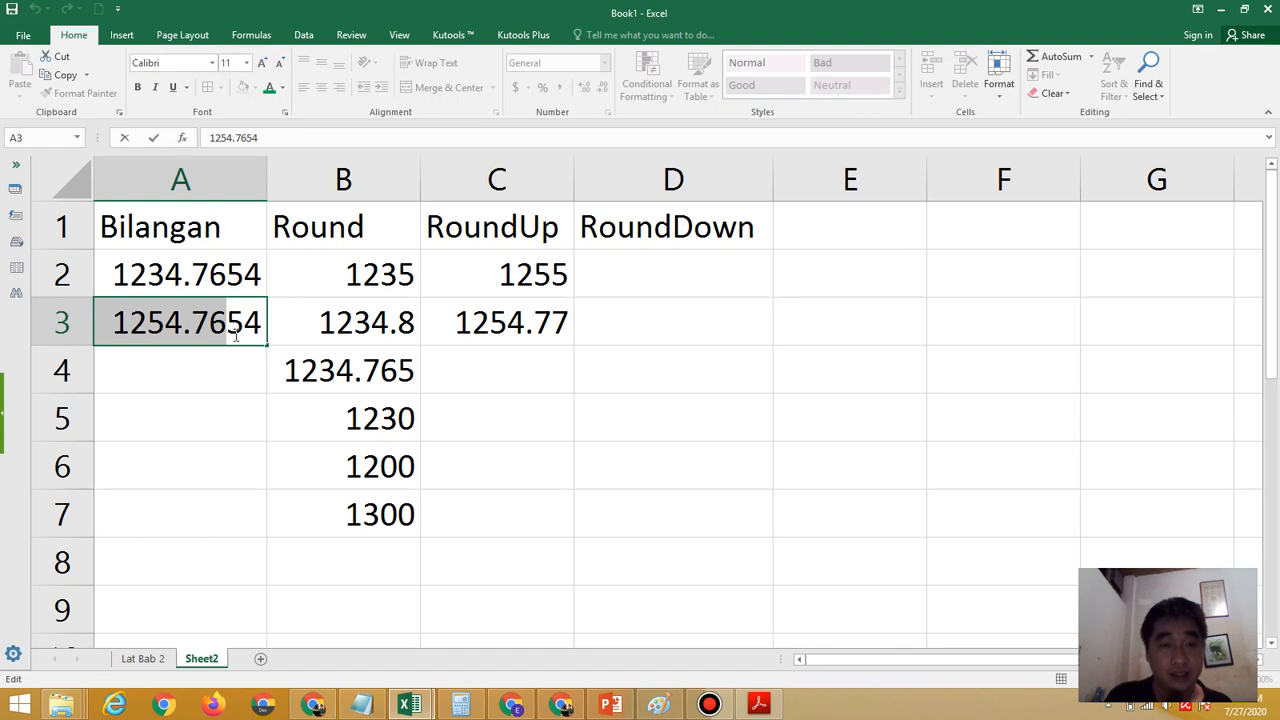
left_click_drag(236, 337, 243, 335)
left_click(242, 335)
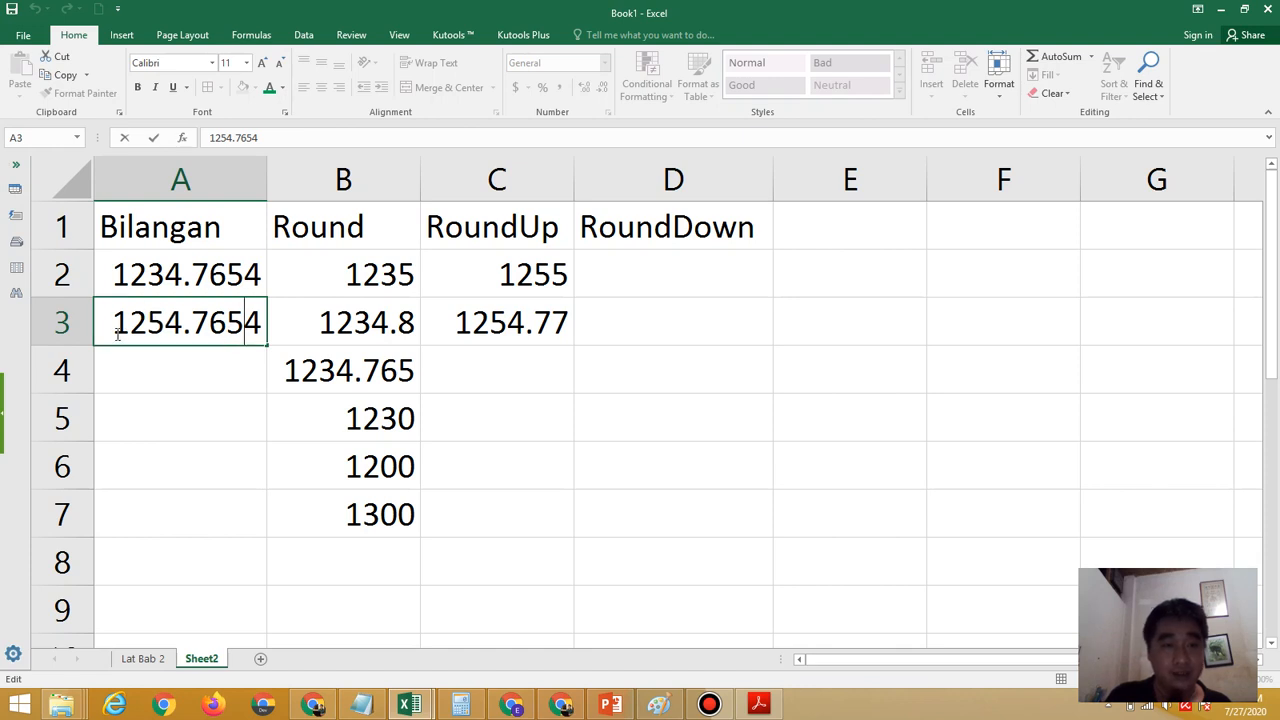
left_click_drag(110, 328, 242, 336)
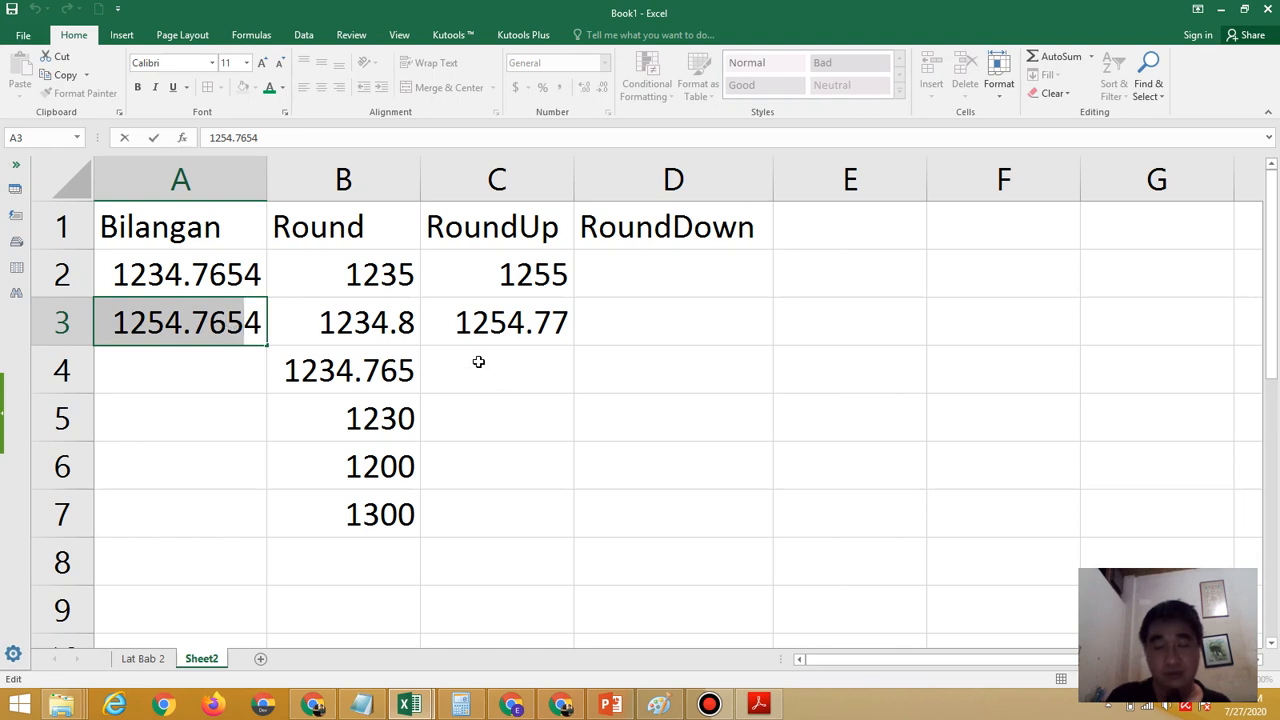
key("Return")
Enter the formula =roundup(A3,3) in C4 to round the second sample number up to three decimals
key("Right")
key("Right")
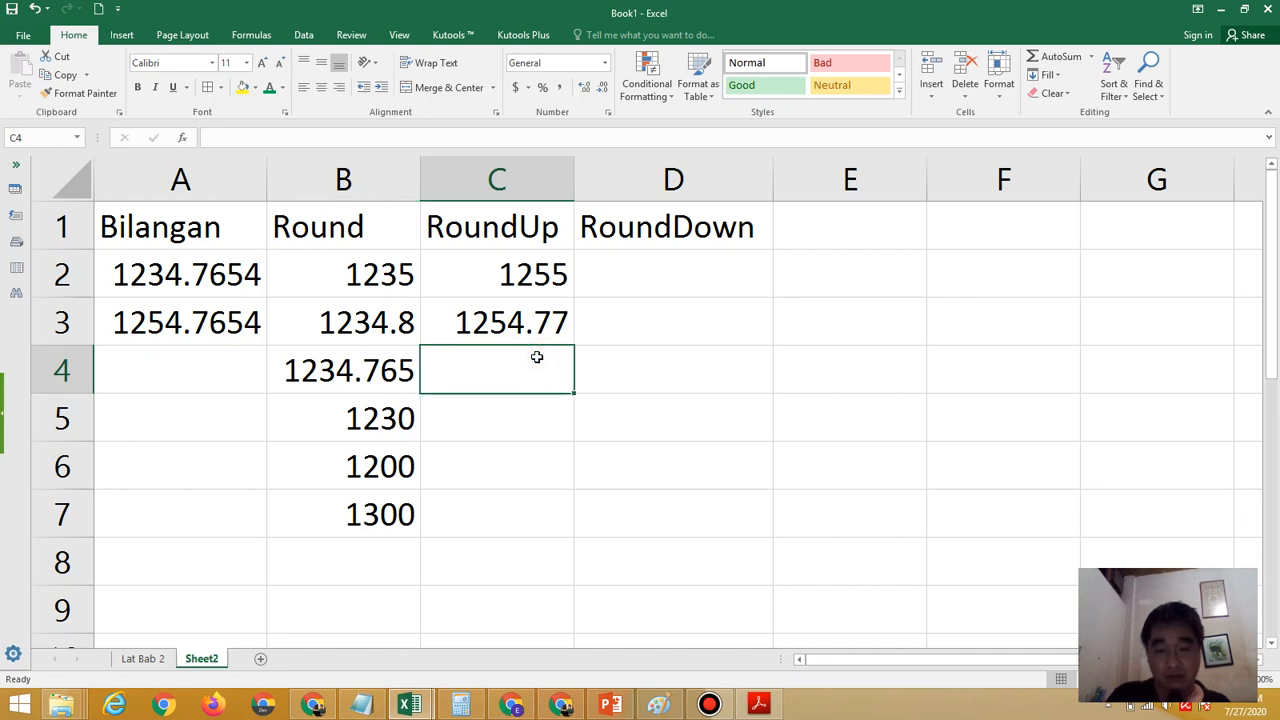
type("=r")
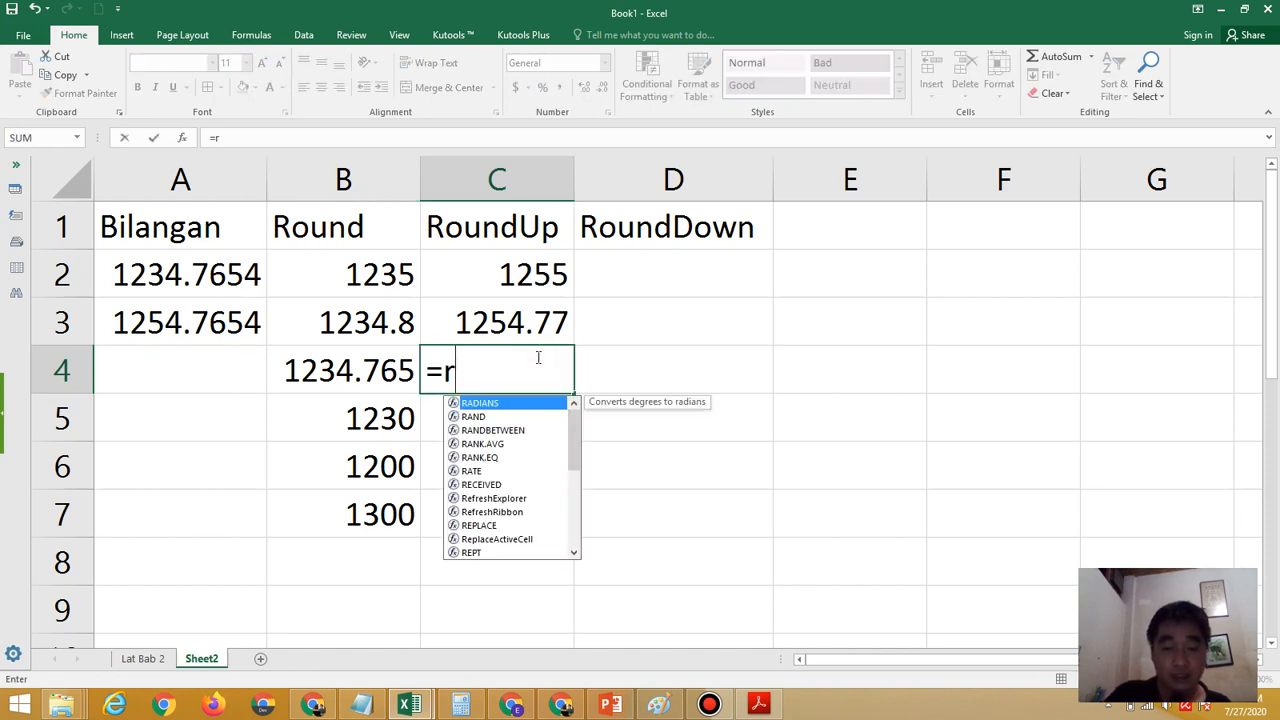
type("oundu")
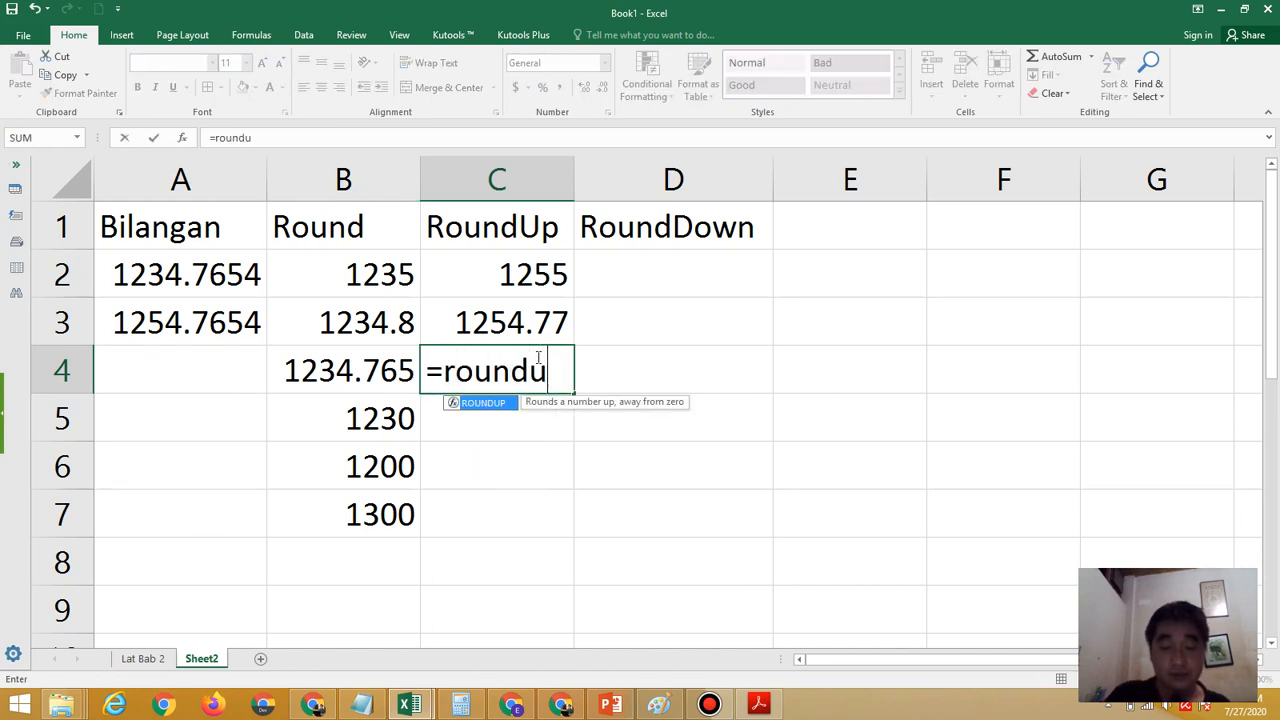
type("p(")
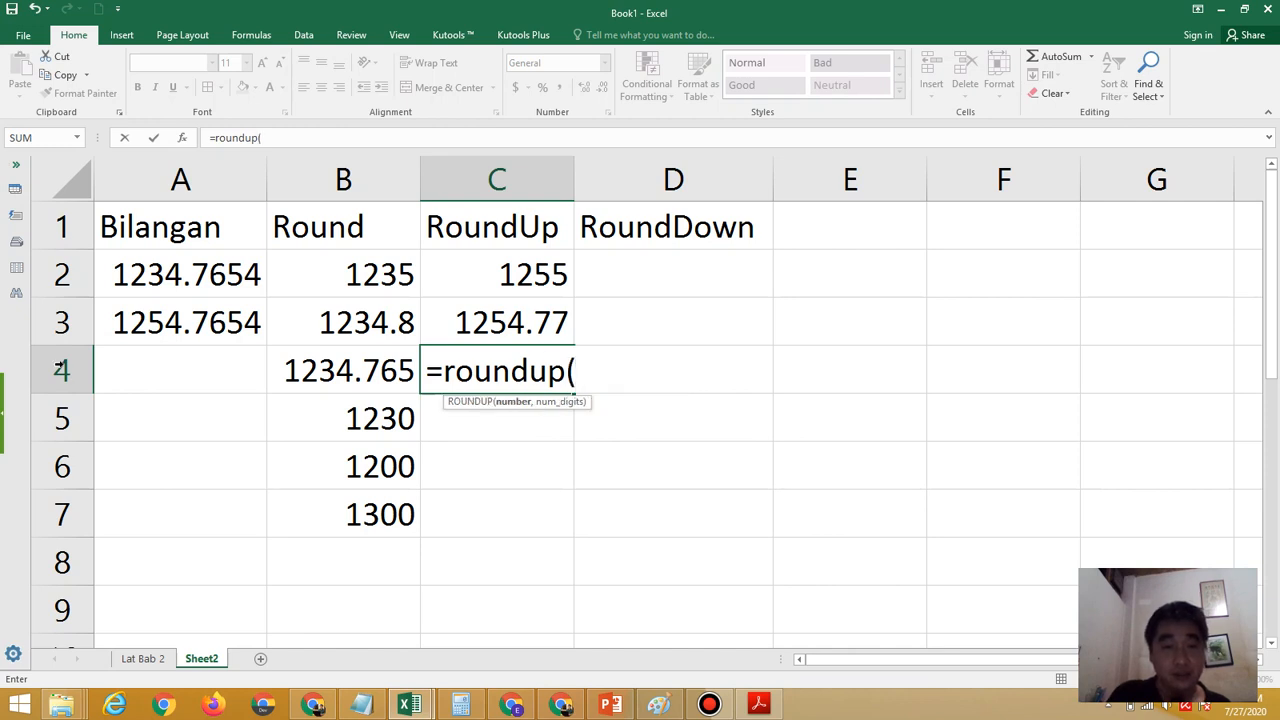
left_click(130, 334)
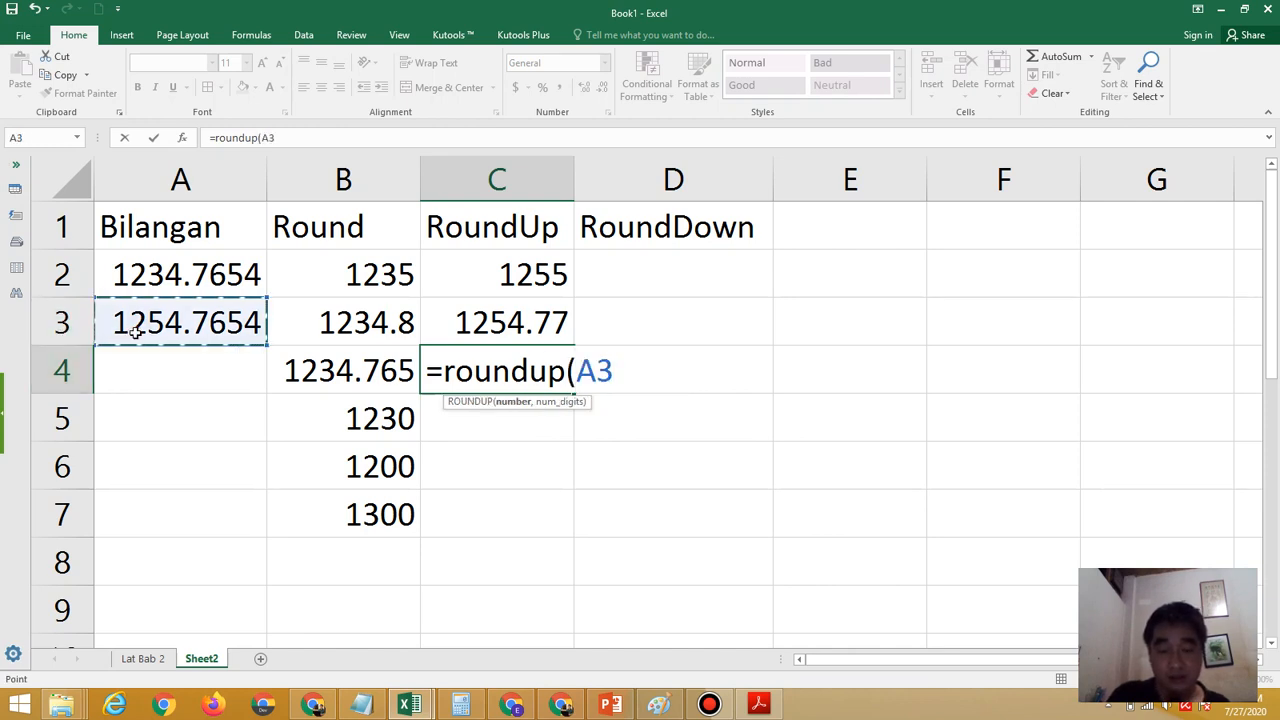
type(",")
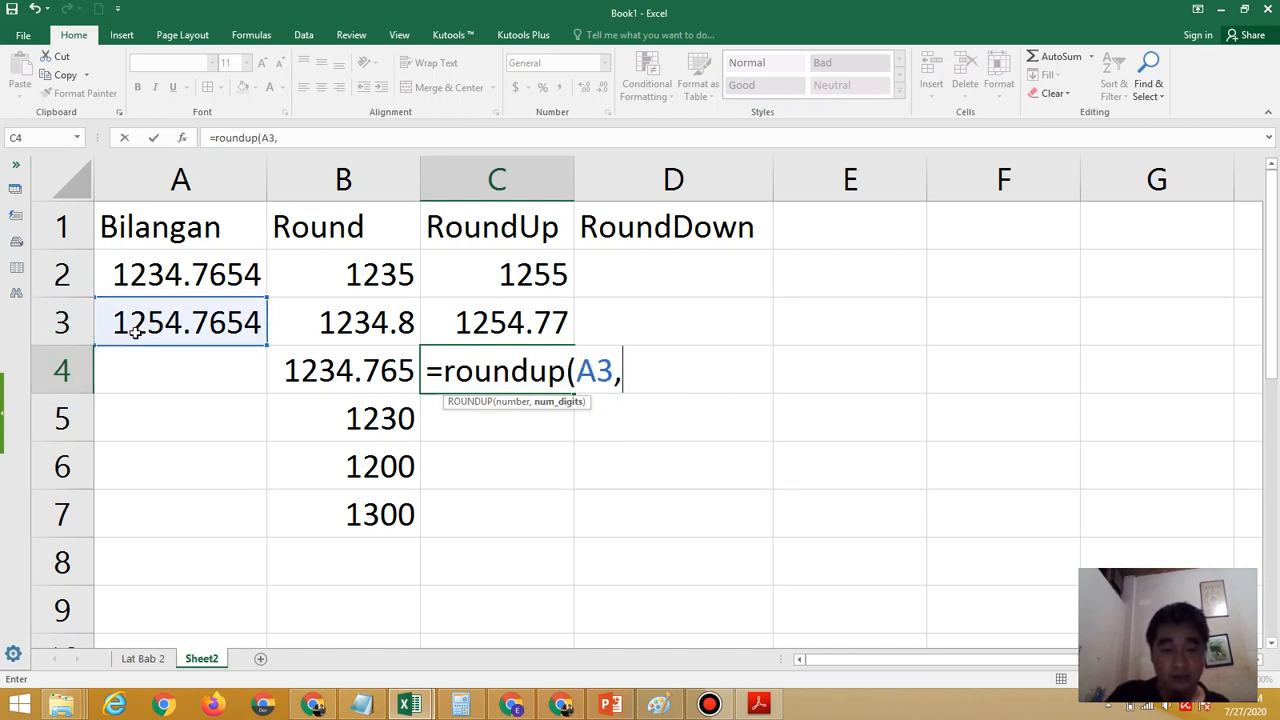
type("3)")
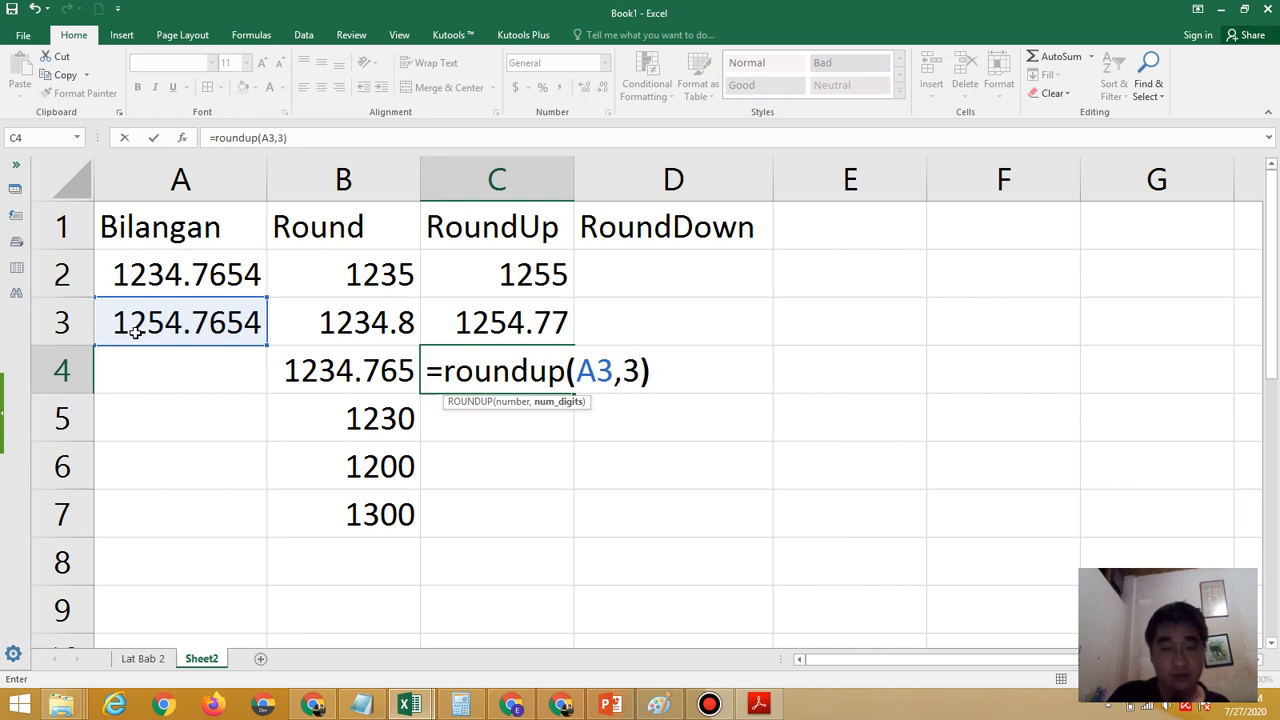
key("Return")
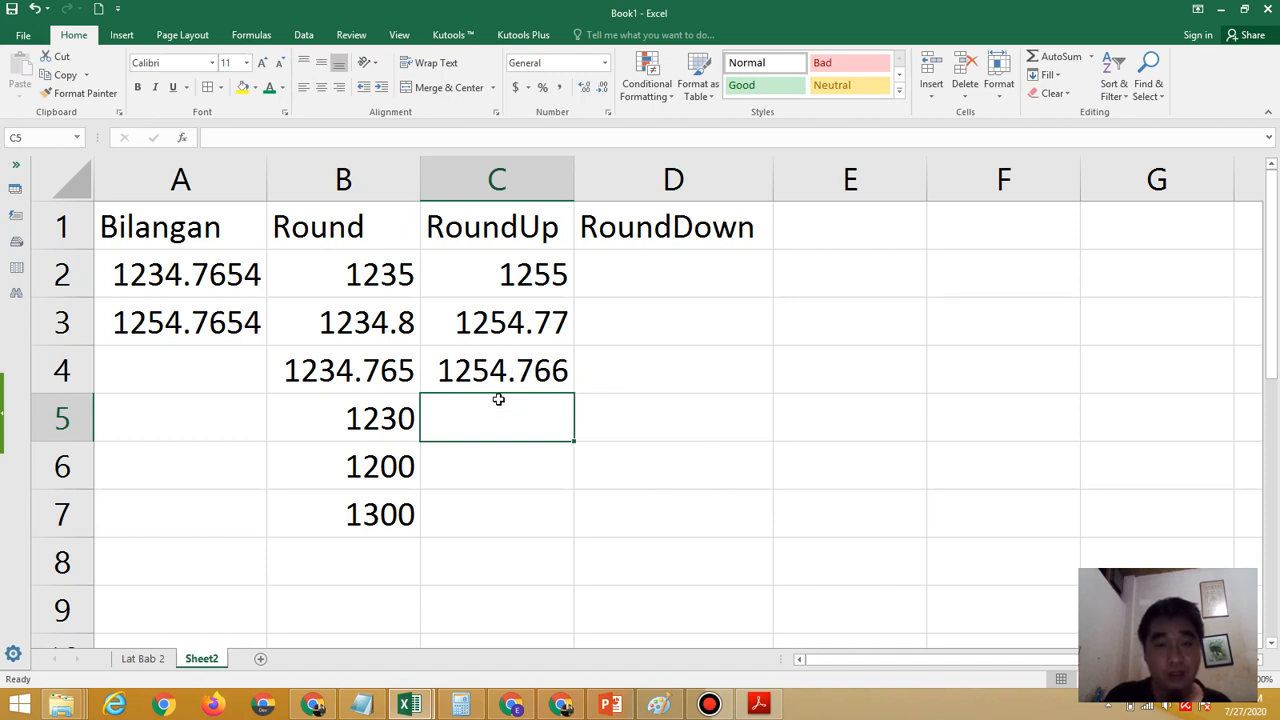
Highlight the whole number 1254.7654 inside A3 and leave the cell unedited
double_click(115, 320)
left_click_drag(113, 322, 260, 337)
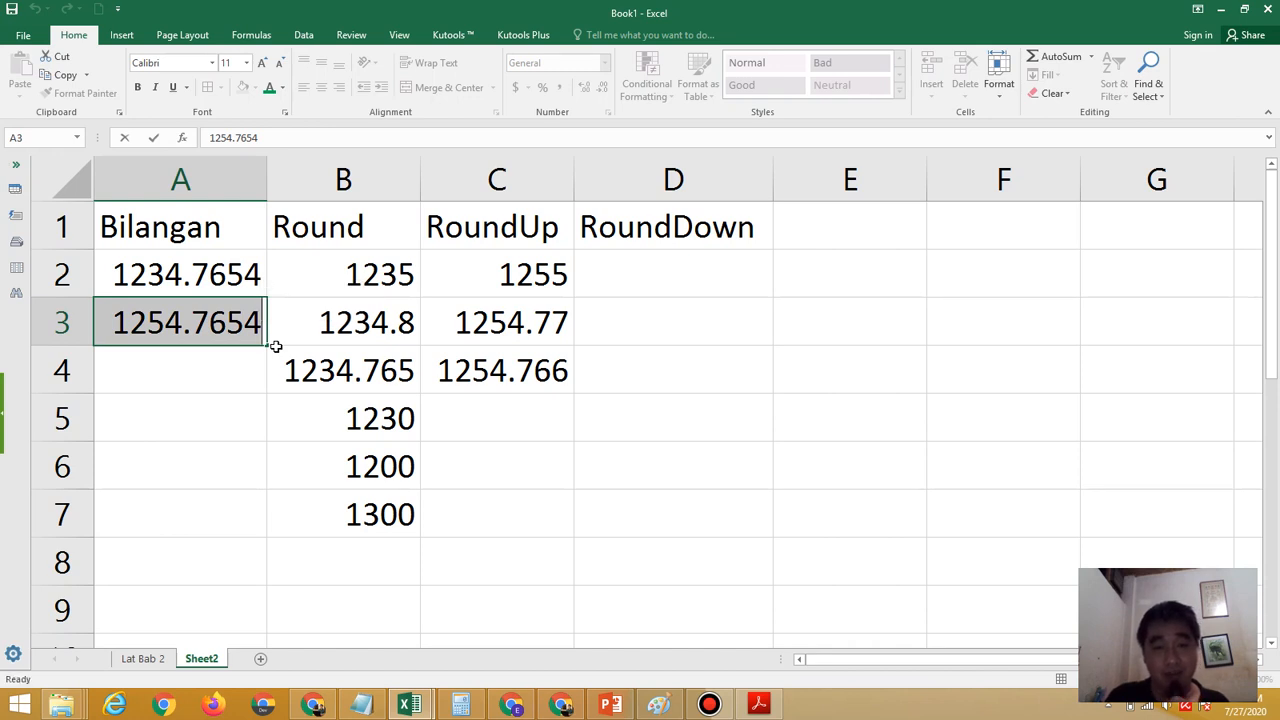
key("Return")
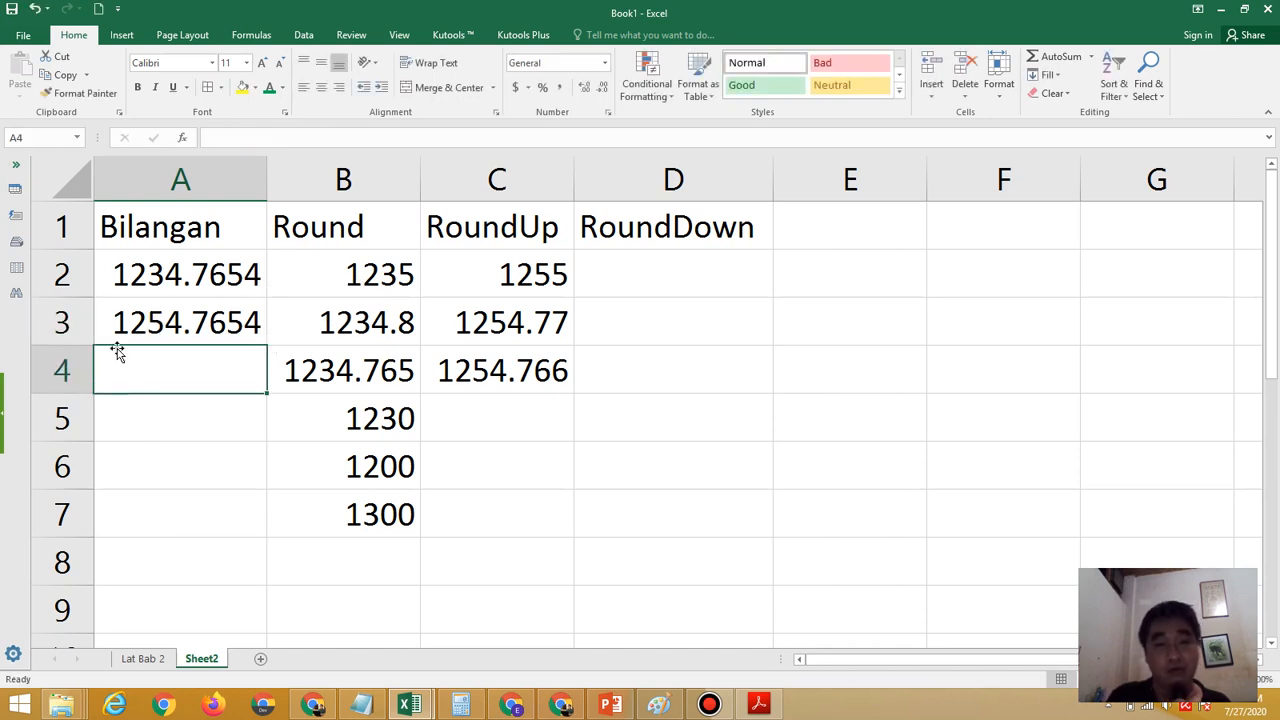
Enter the formula =roundup(A3,-1) in C5 to round the second sample number up to the nearest ten
left_click(519, 416)
type("=roun")
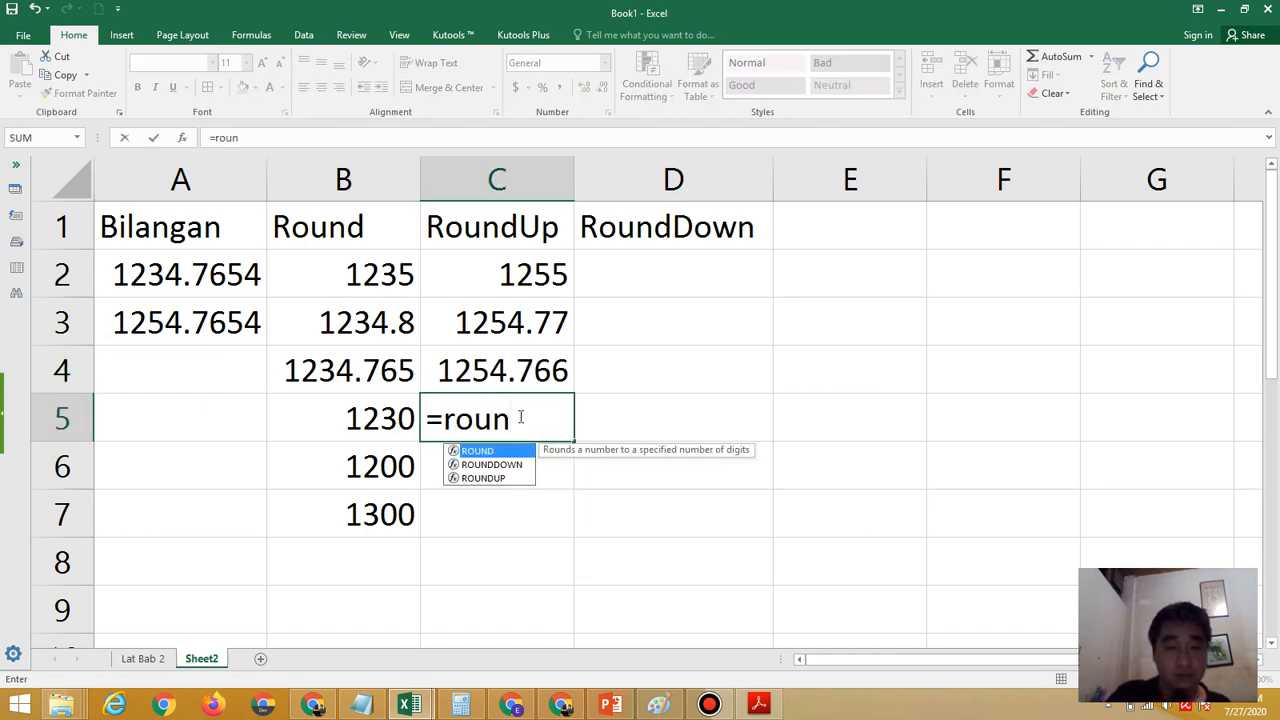
type("du")
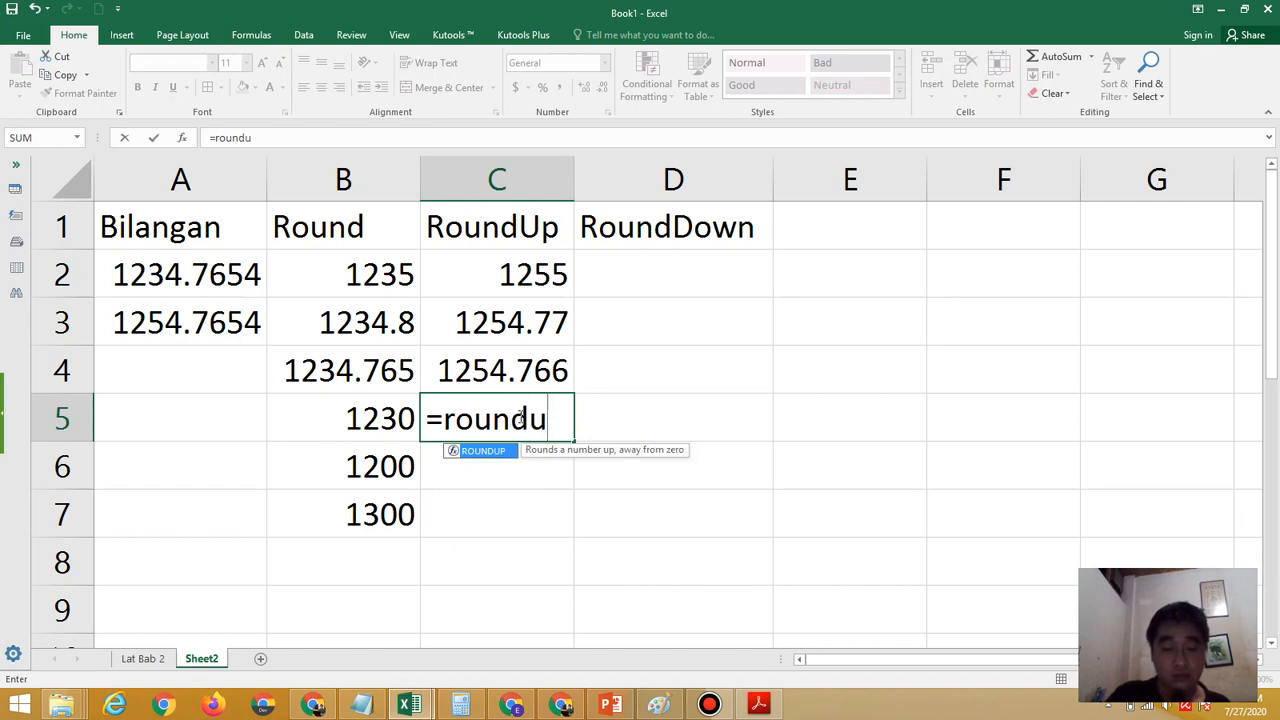
type("p(")
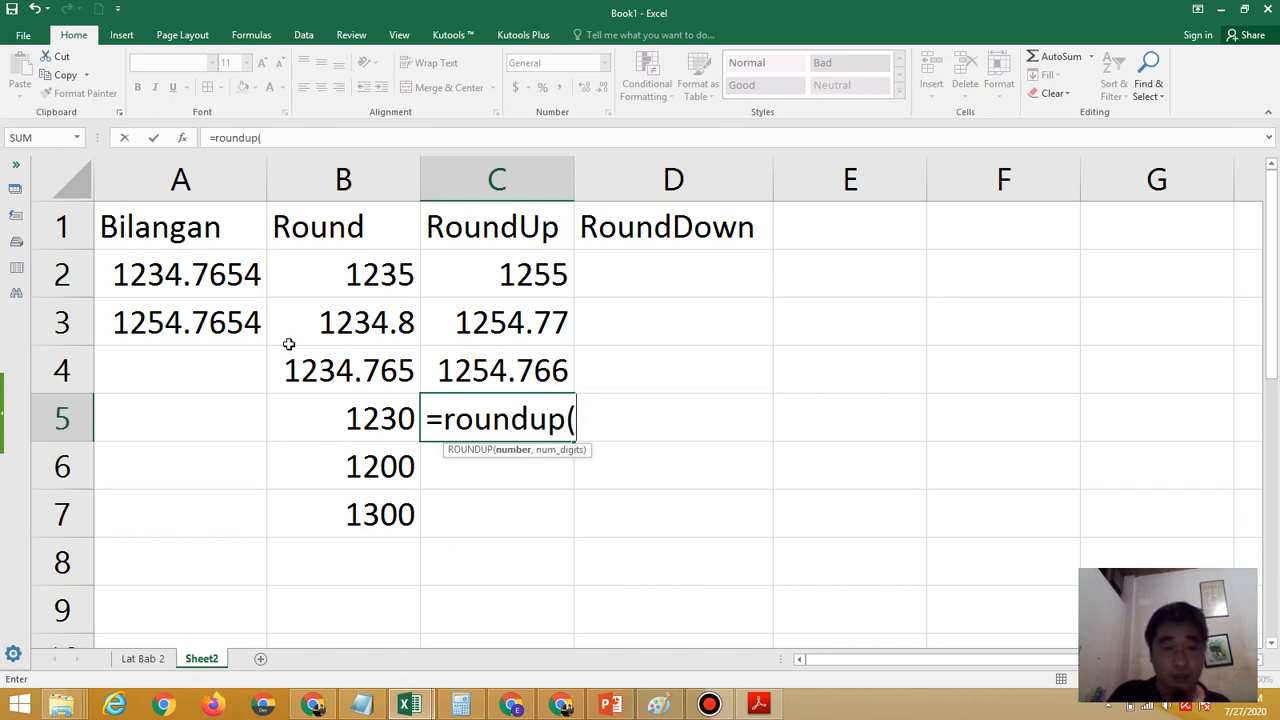
left_click(224, 316)
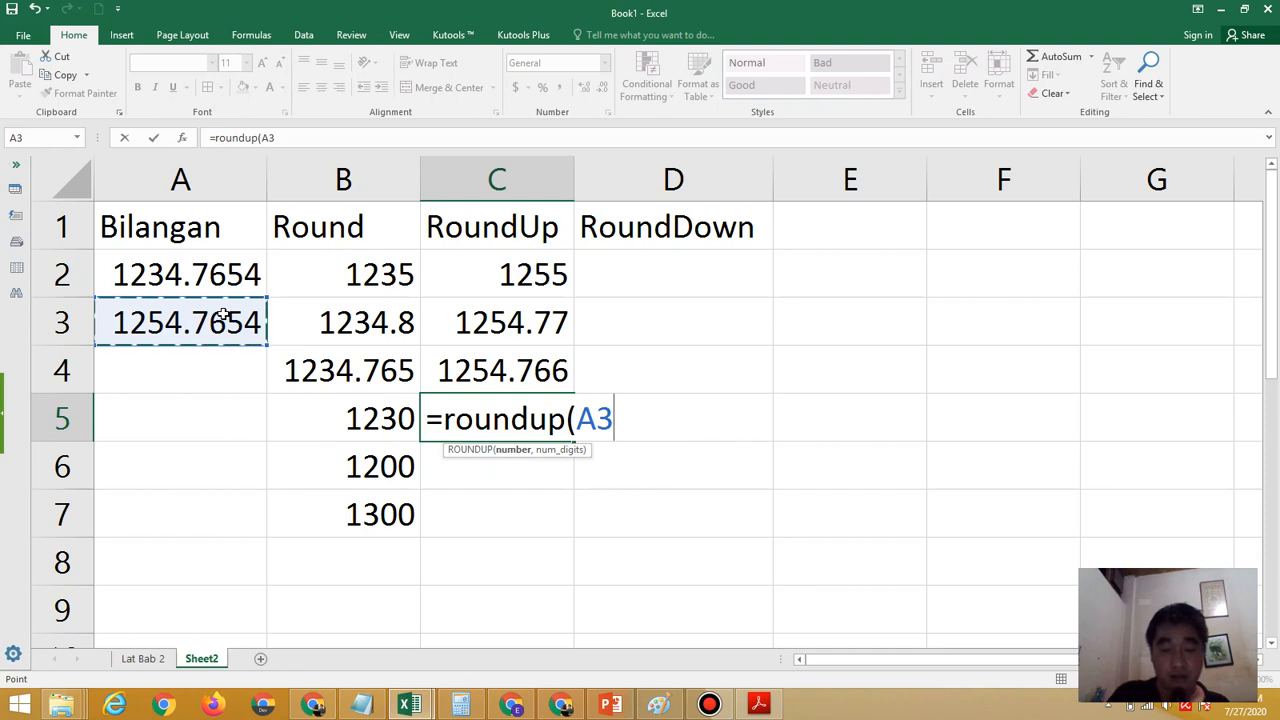
type(",")
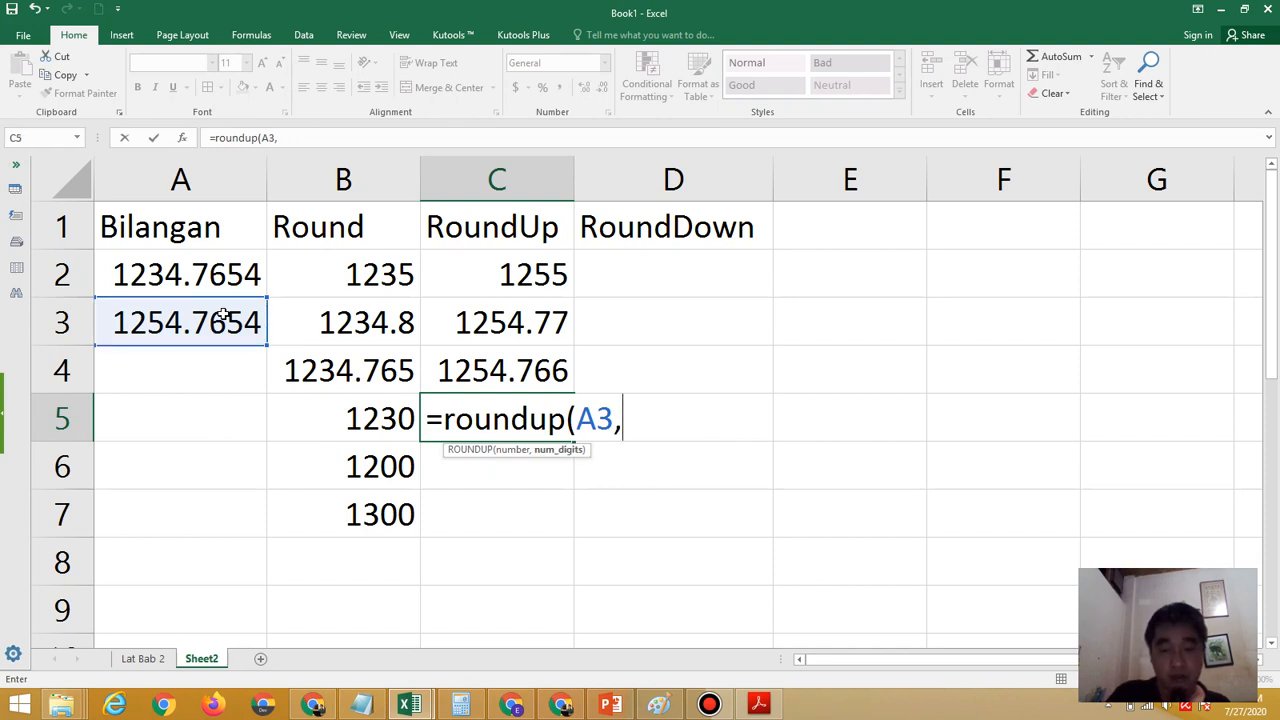
type("-")
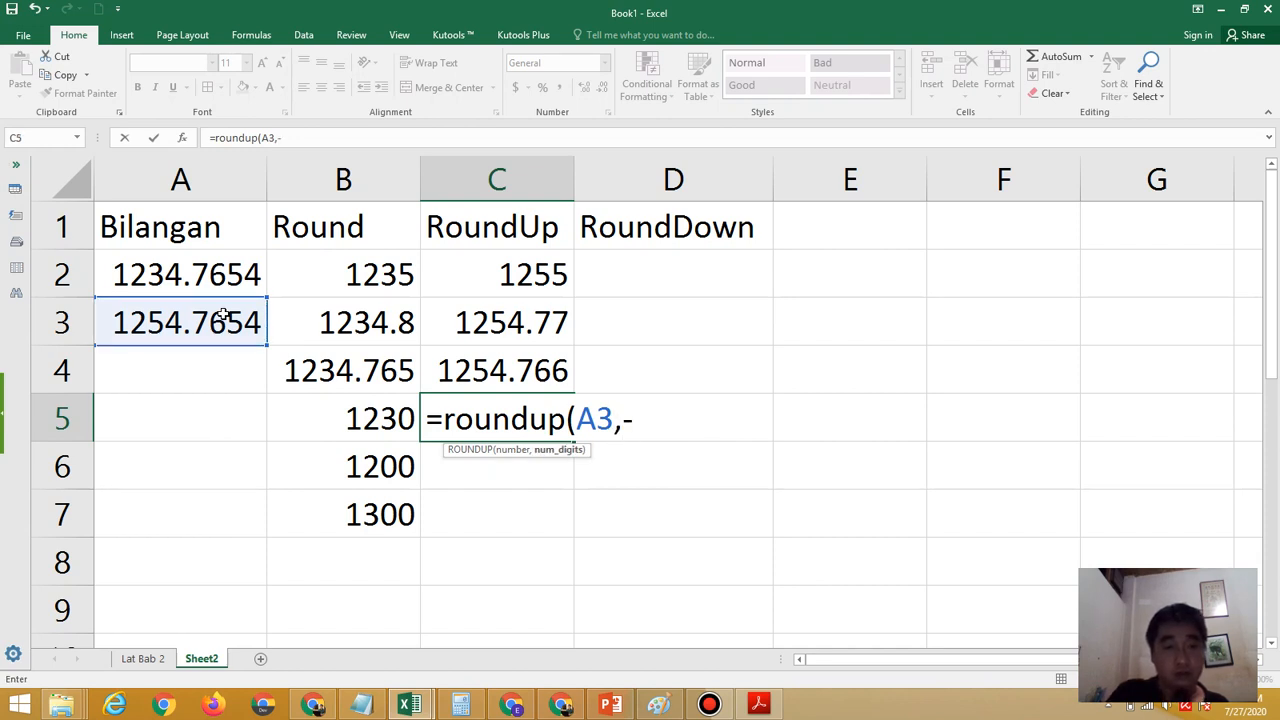
type("1")
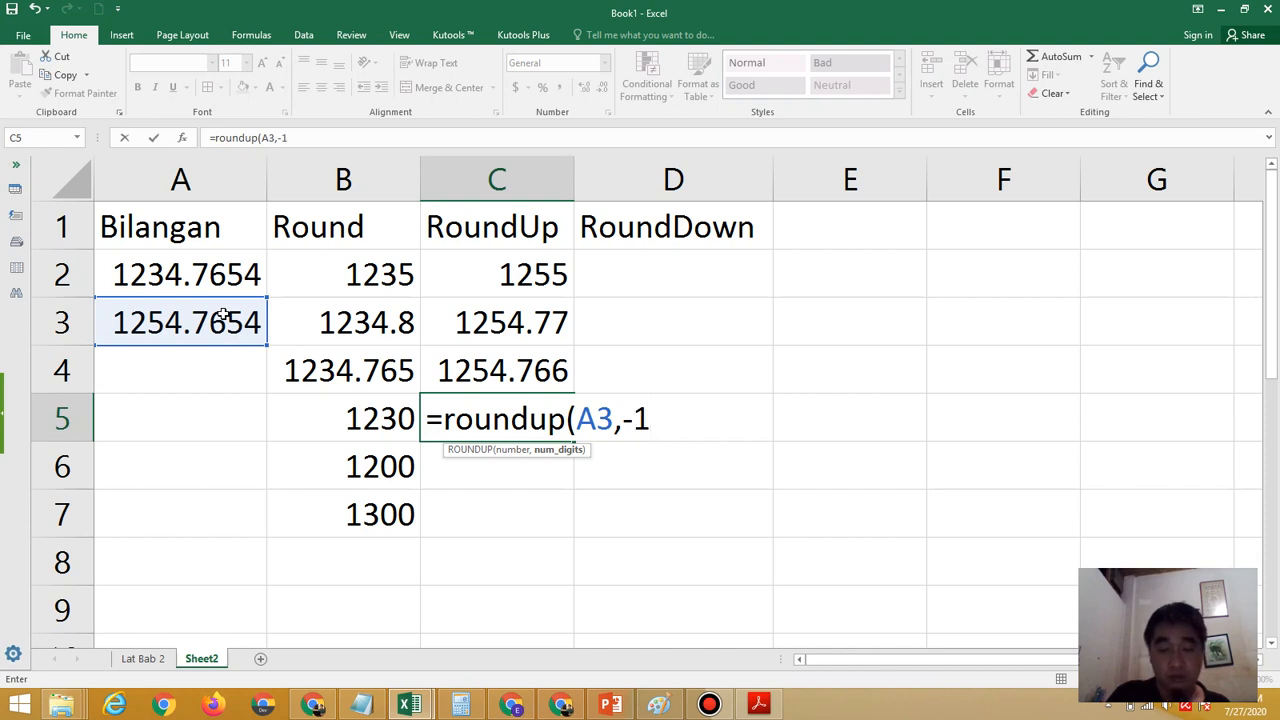
type(")")
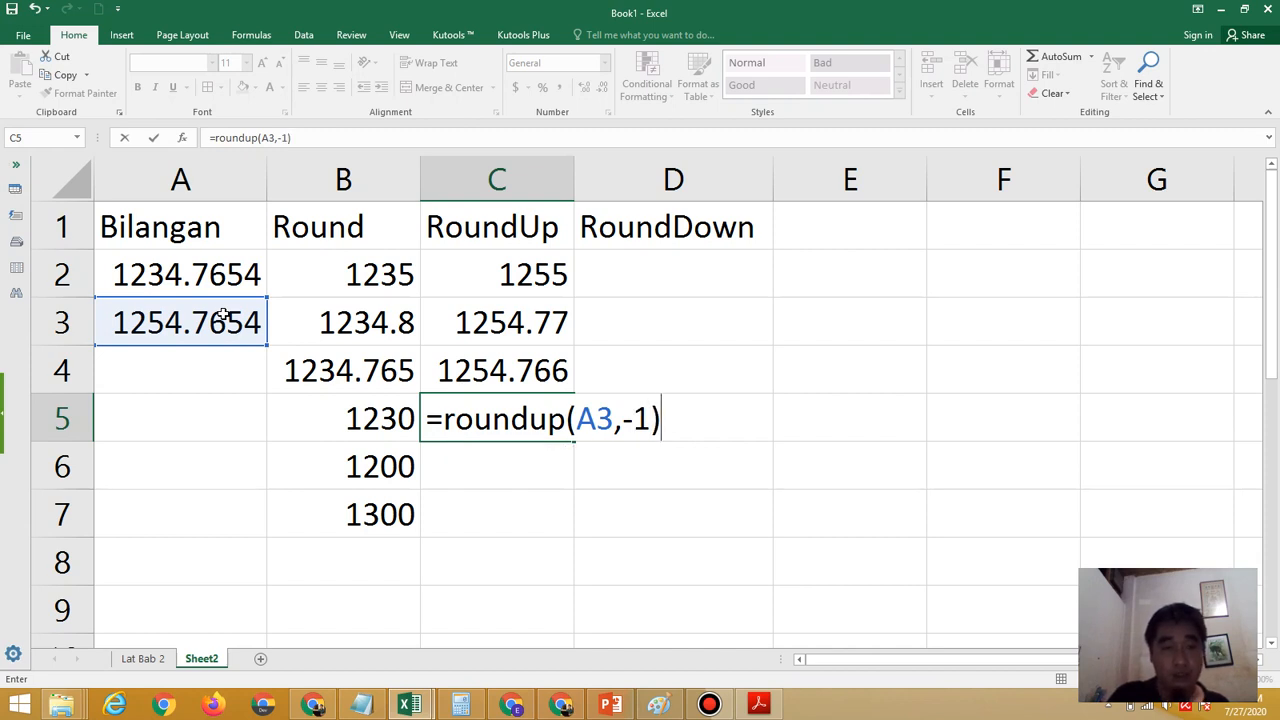
key("Return")
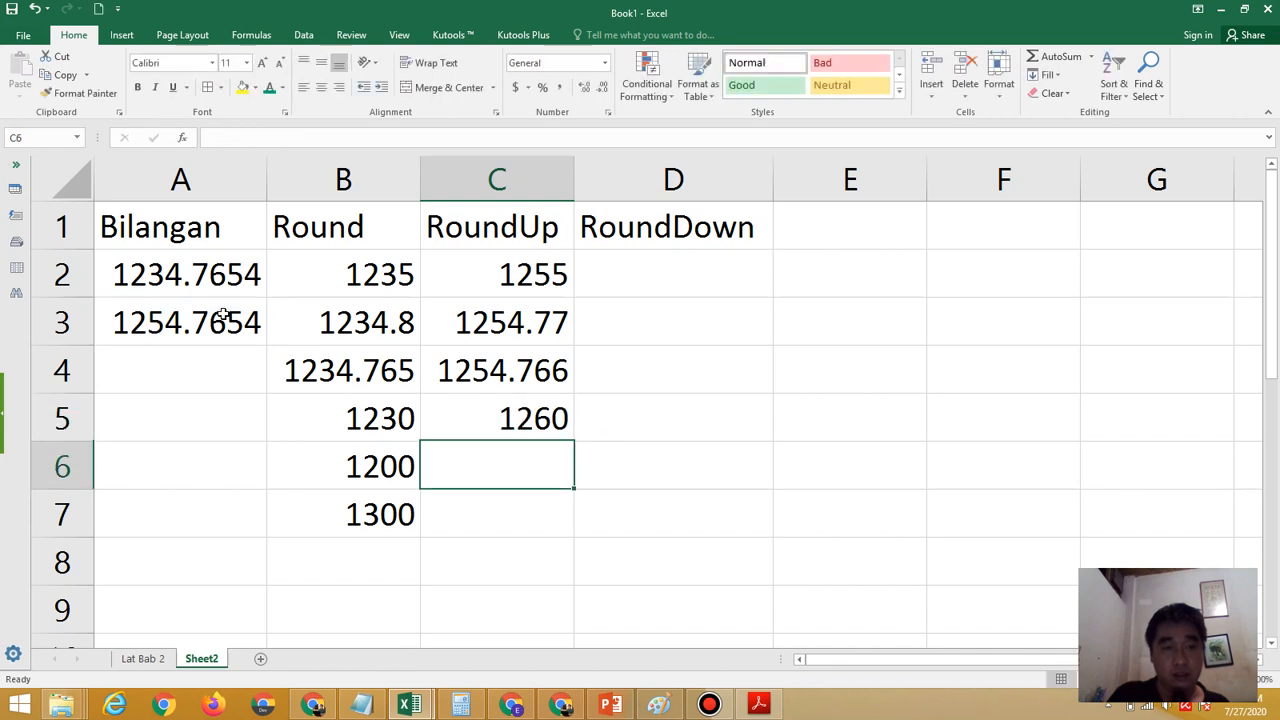
Highlight the integer part 1254 inside A3 to examine its digits, and leave the cell unedited
left_click(120, 323)
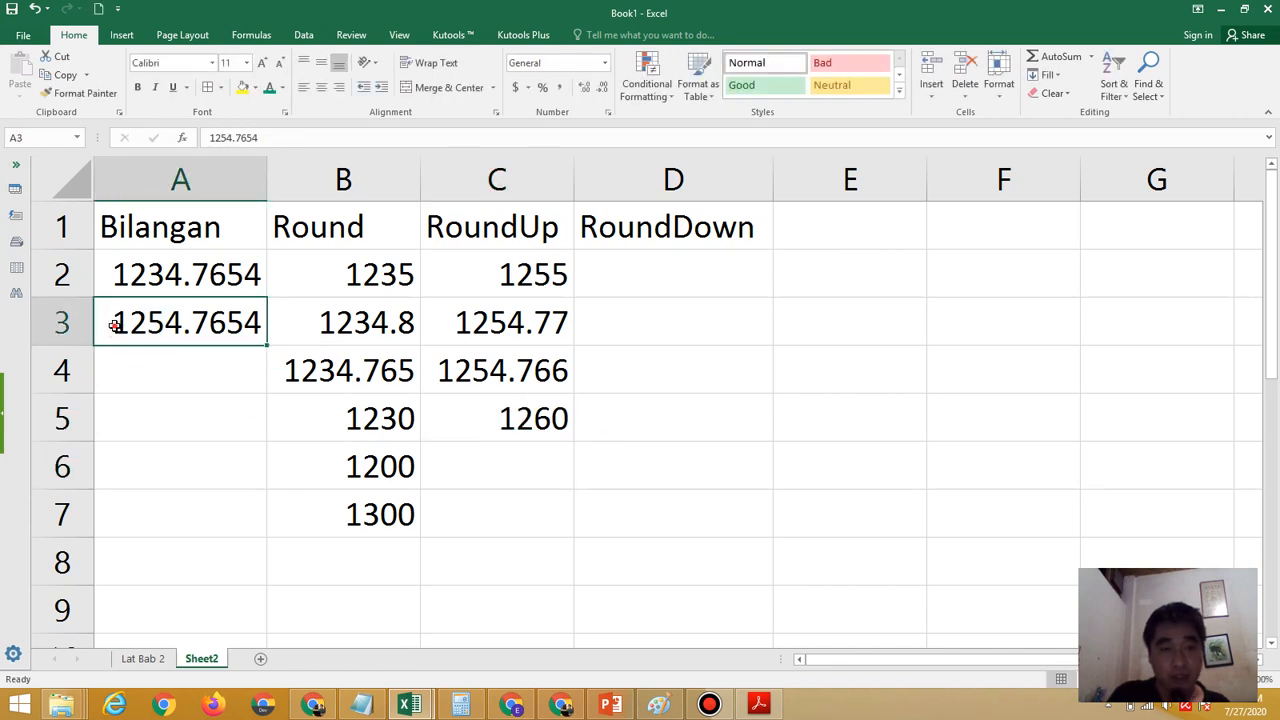
double_click(114, 323)
left_click_drag(109, 323, 172, 335)
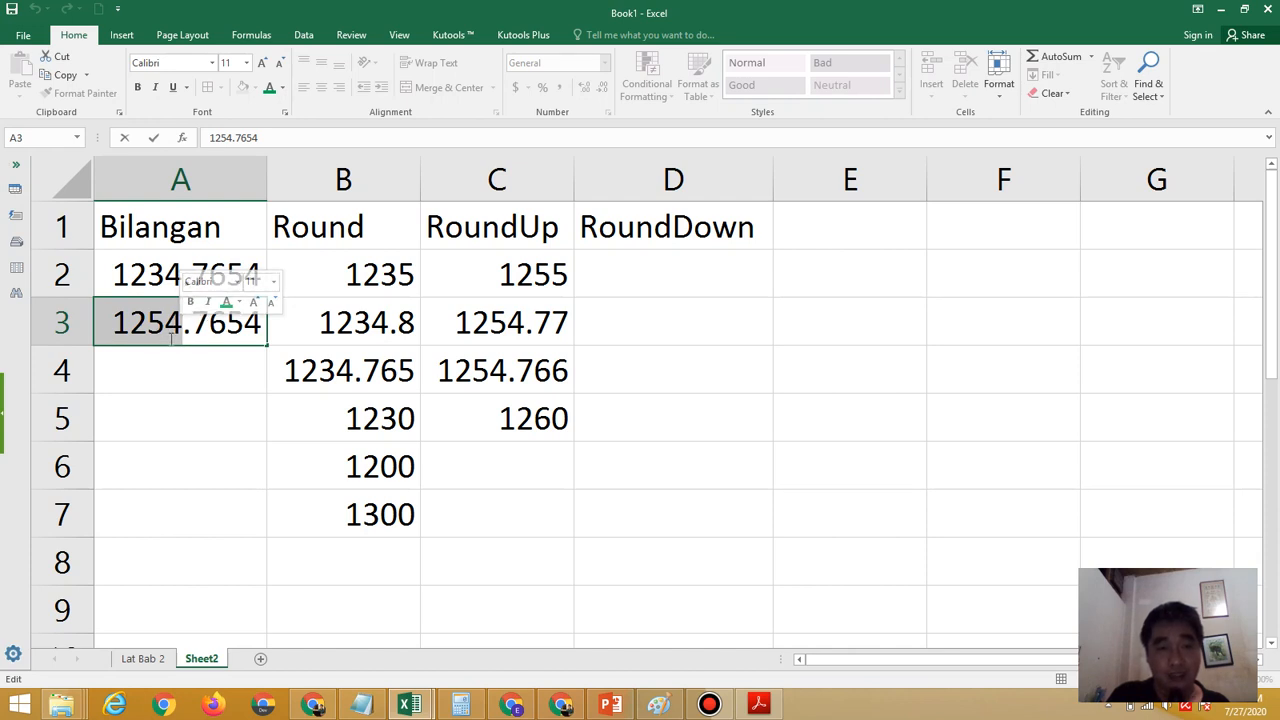
left_click(235, 350)
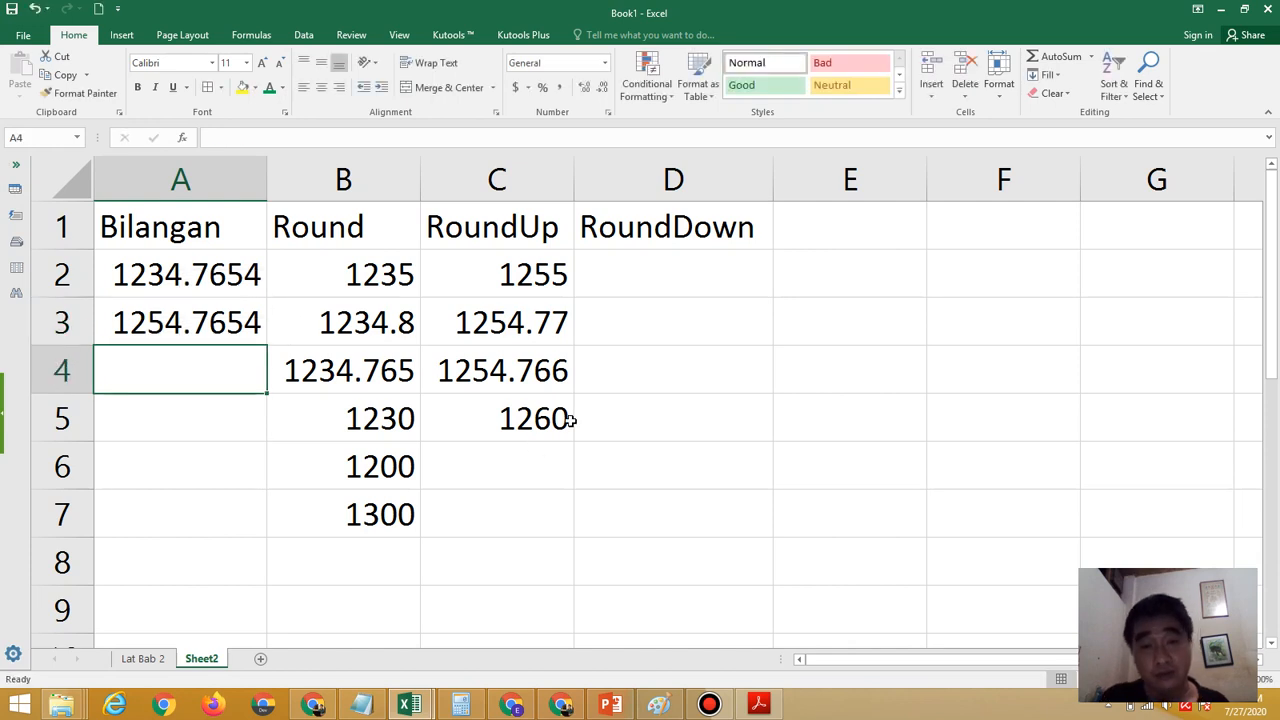
Enter the formula =rounddown(A3,2) in D2 to round the second sample number down to two decimals
left_click(654, 267)
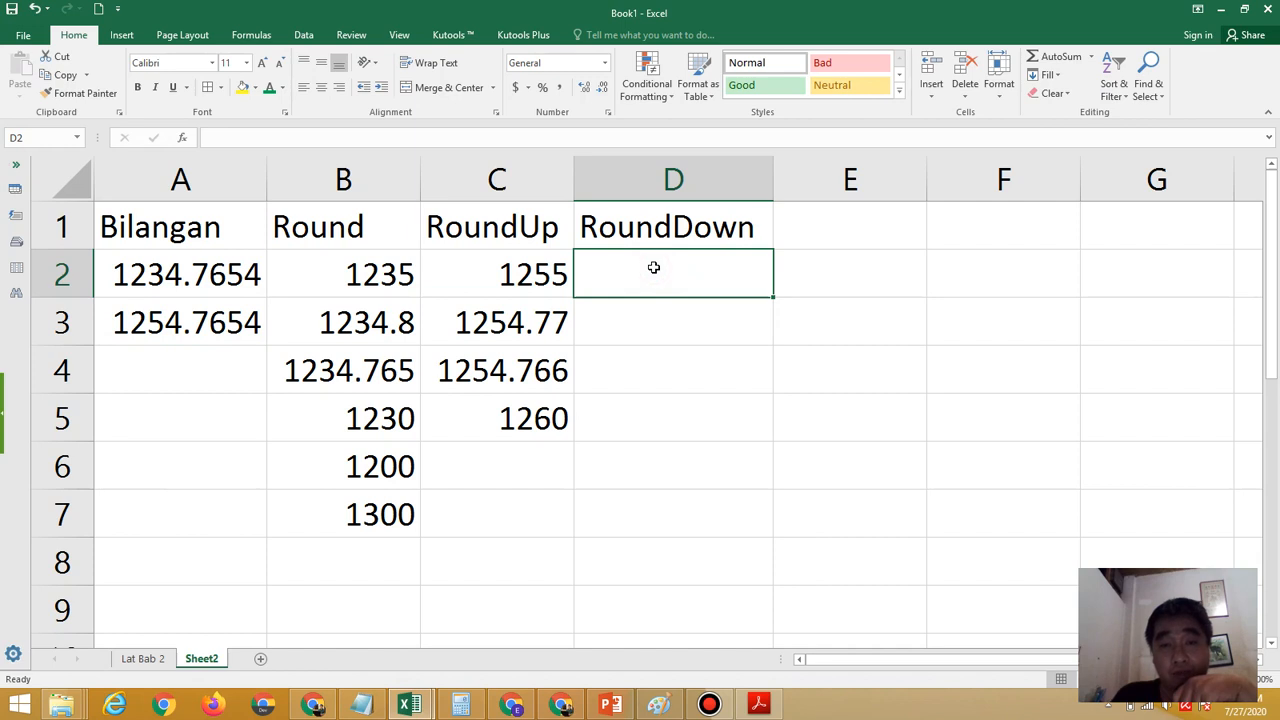
type("=")
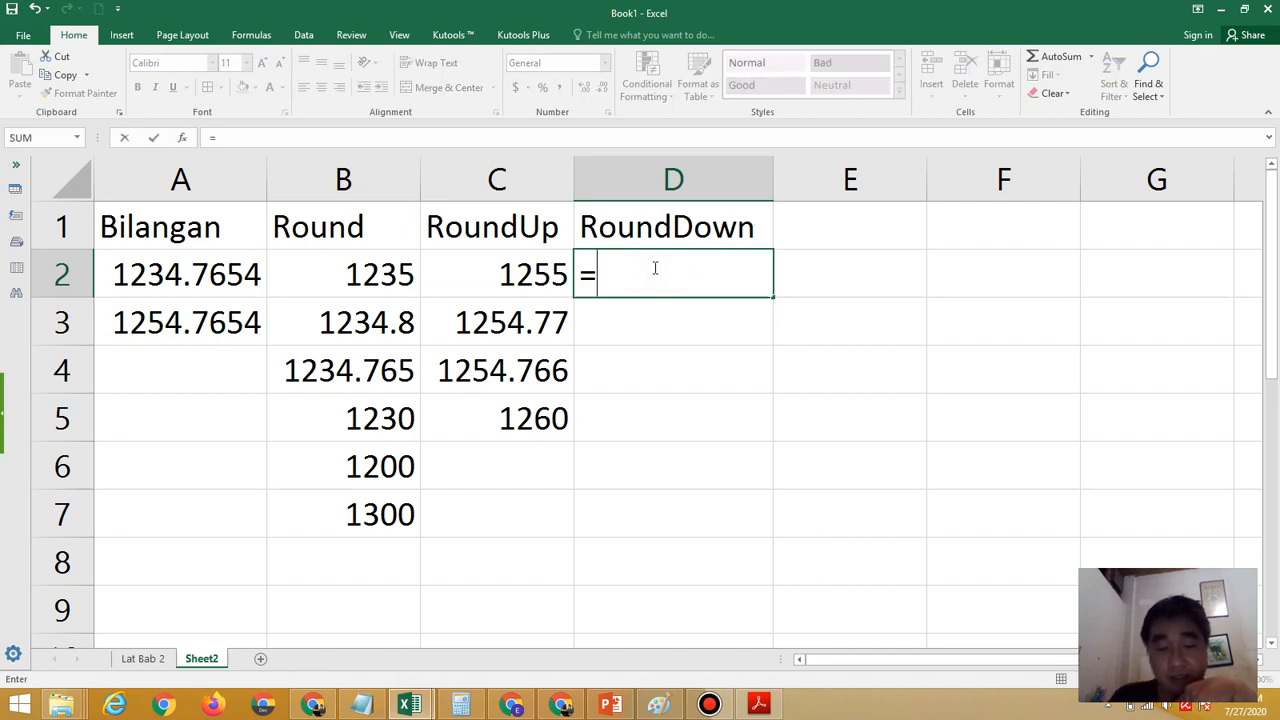
type("roun")
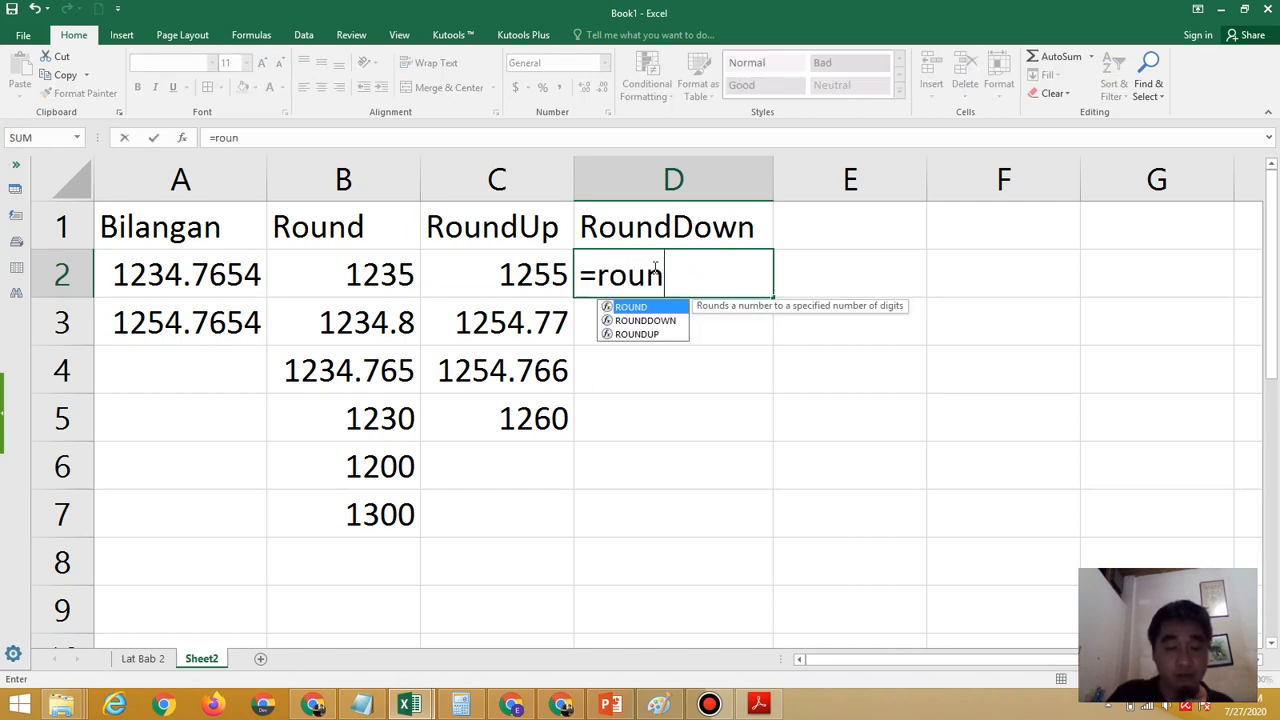
type("ddown")
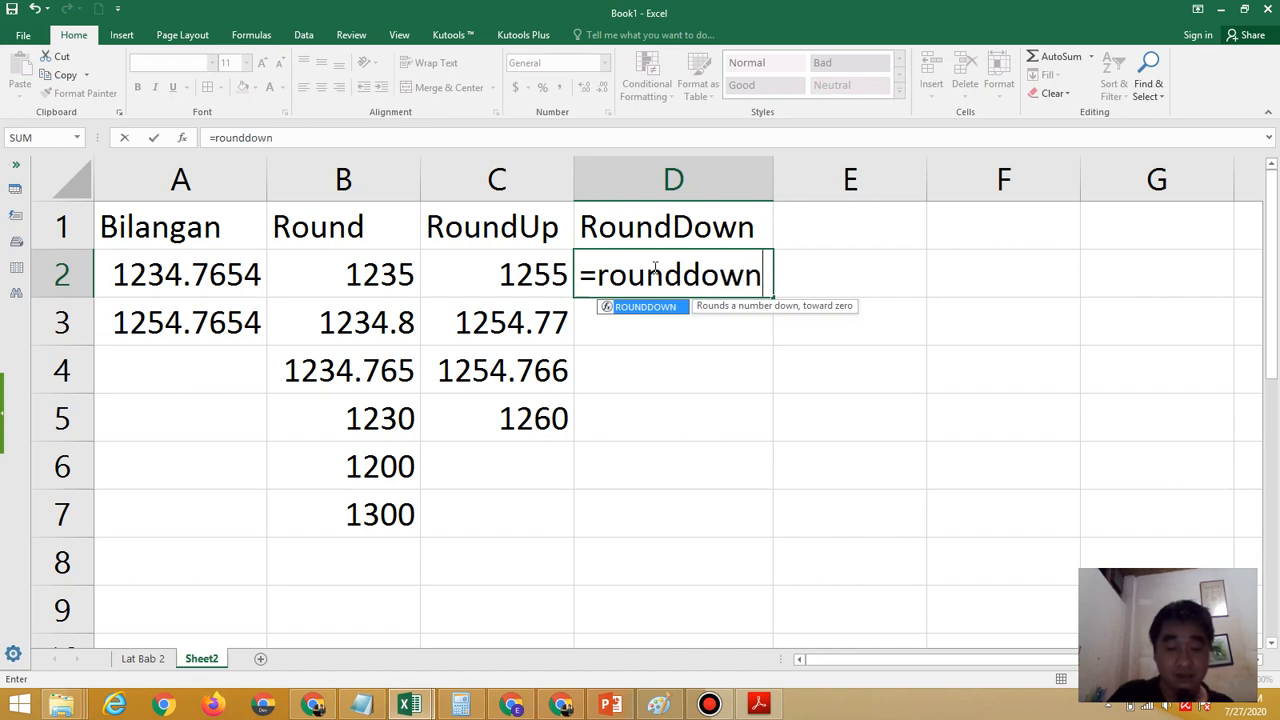
type("(")
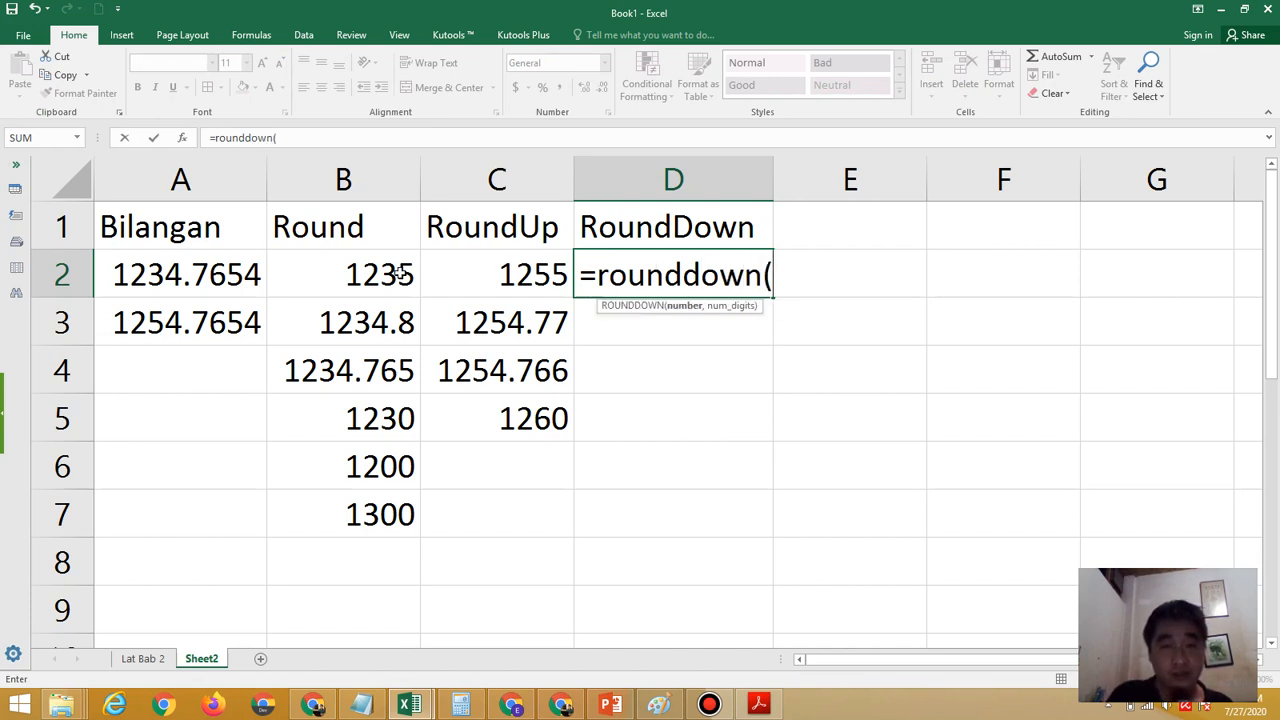
left_click(177, 327)
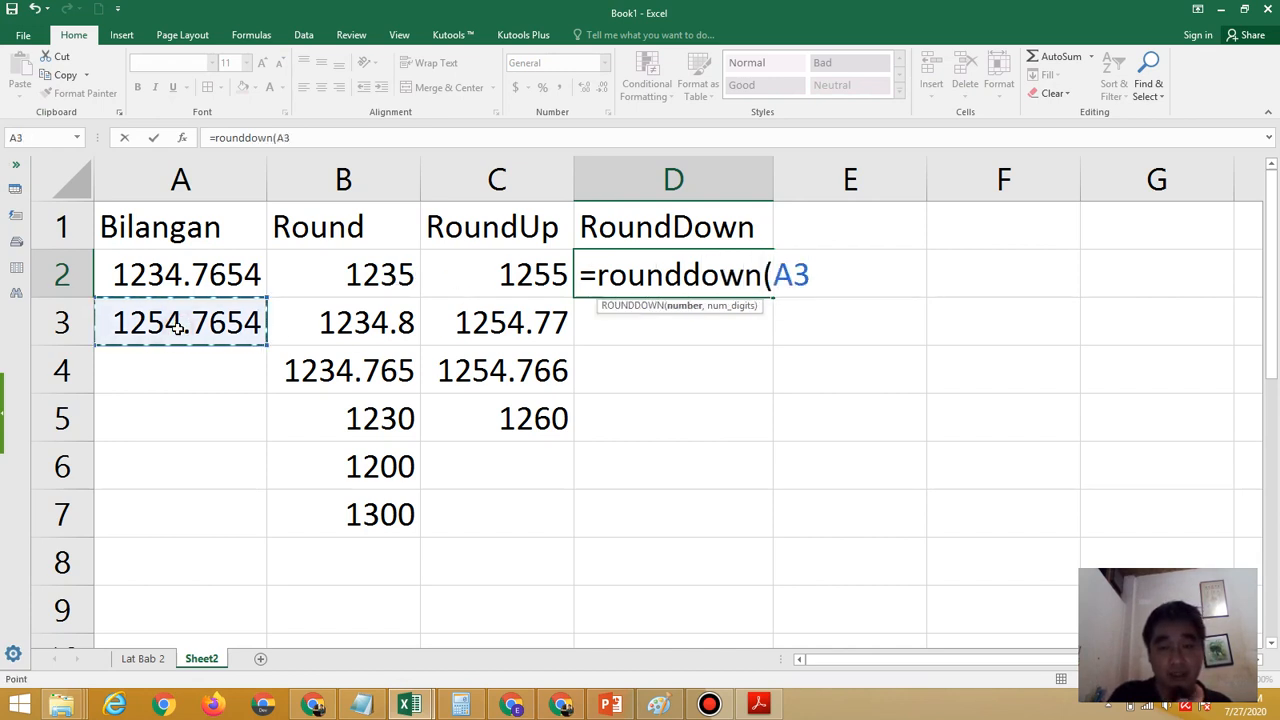
type(",")
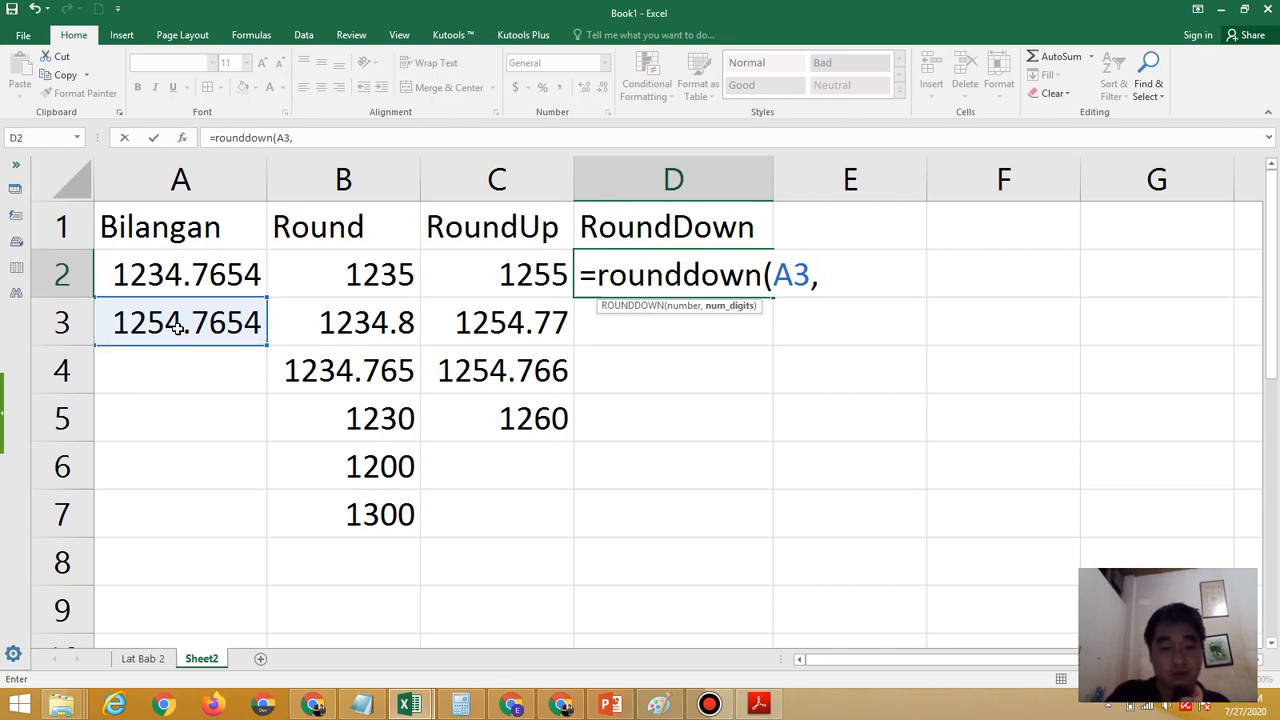
type("2")
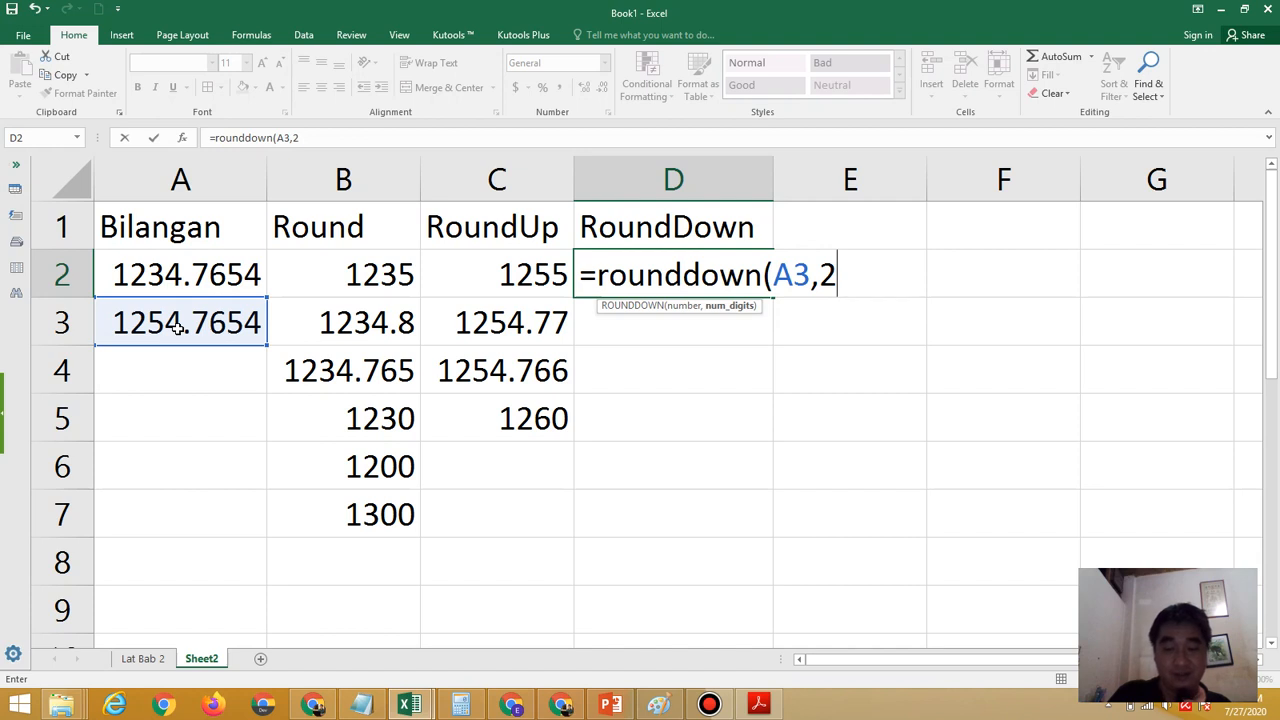
type(")")
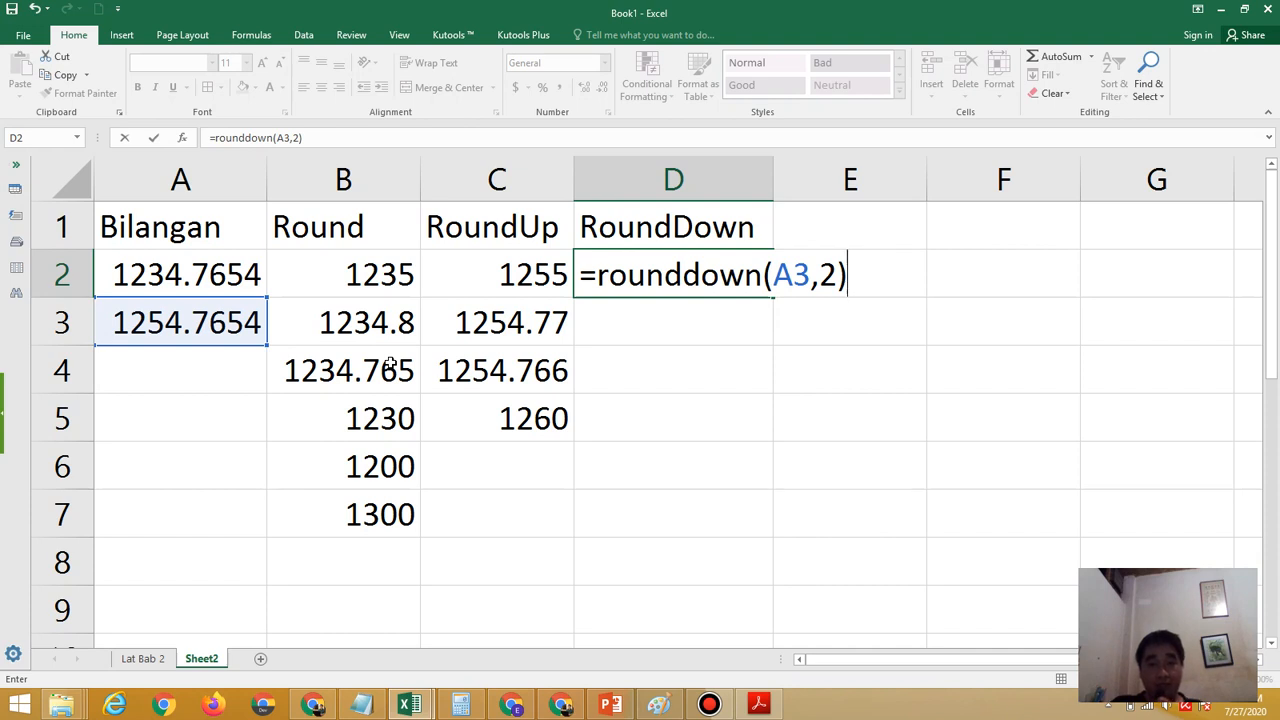
key("Return")
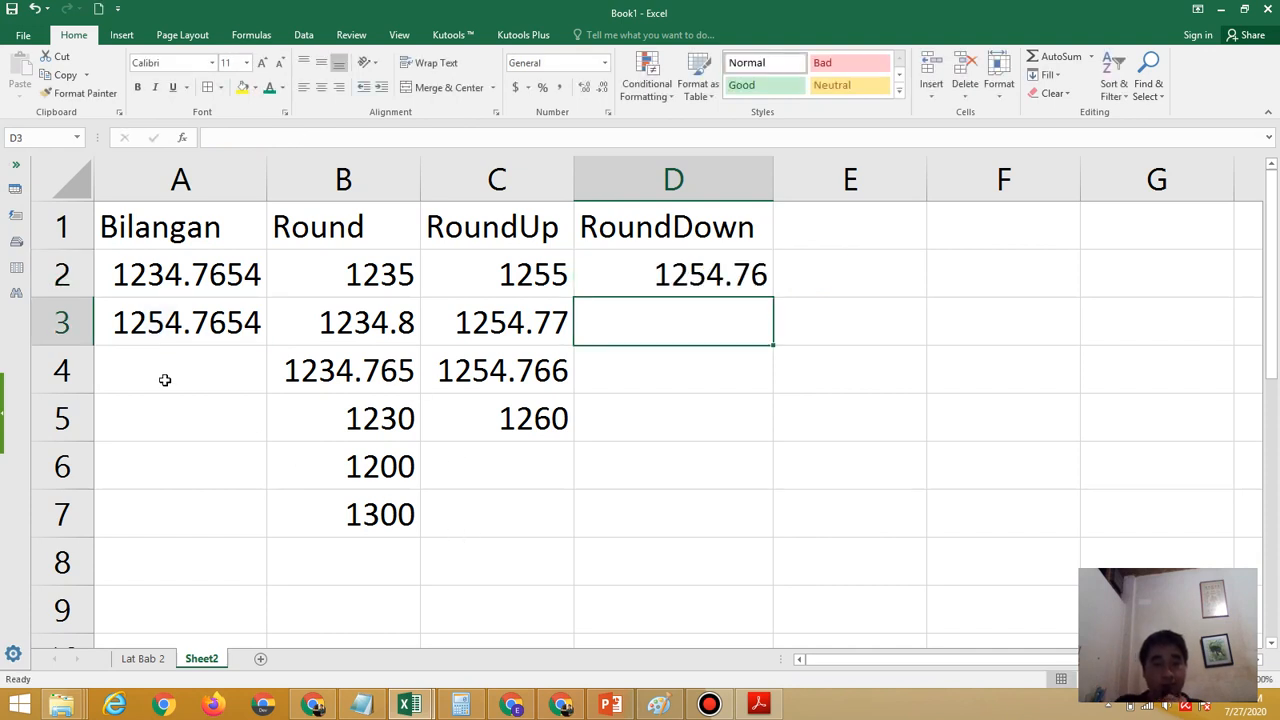
Highlight the digits of A3 up to 1254.765 to examine its decimals, and leave the cell unedited
left_click(117, 322)
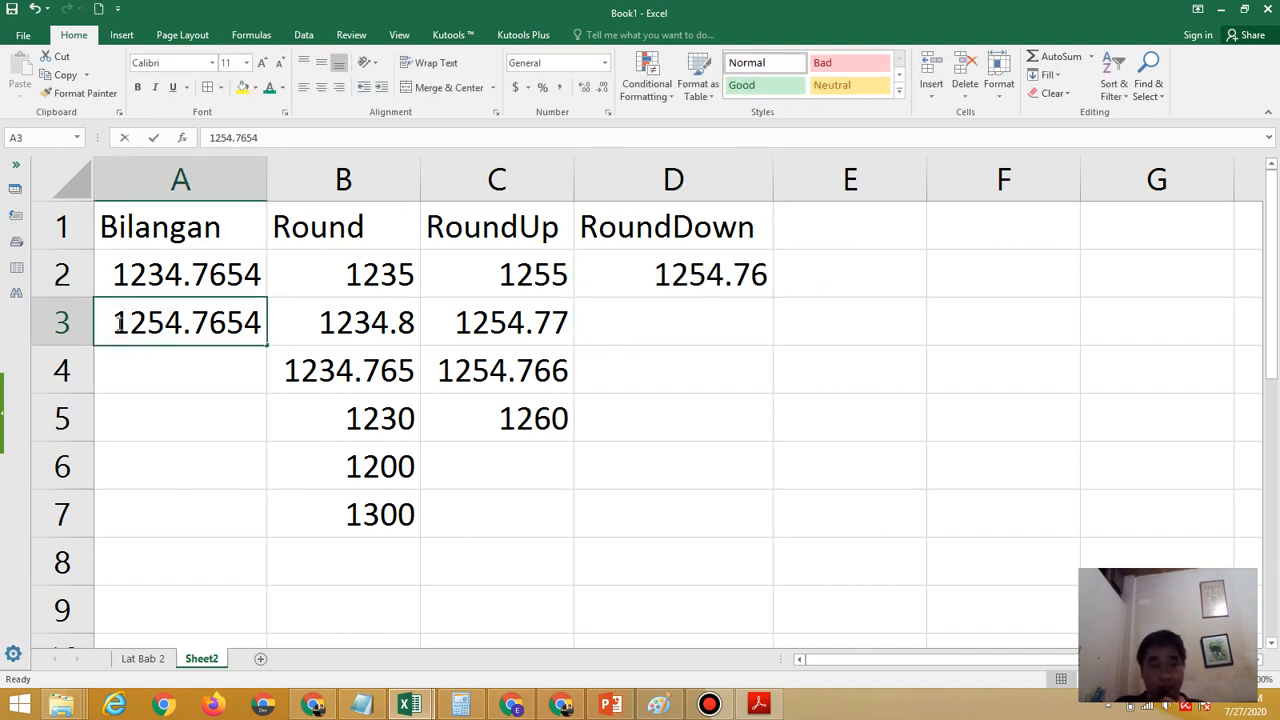
left_click_drag(119, 323, 242, 335)
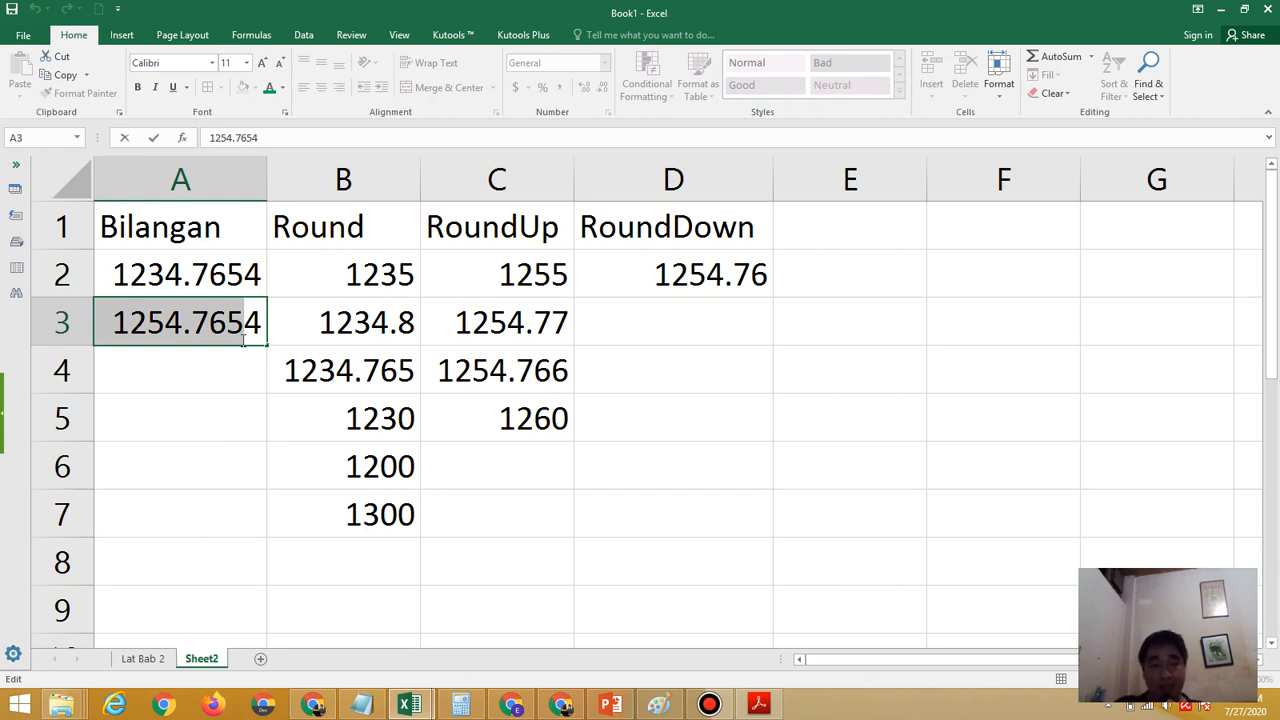
key("Return")
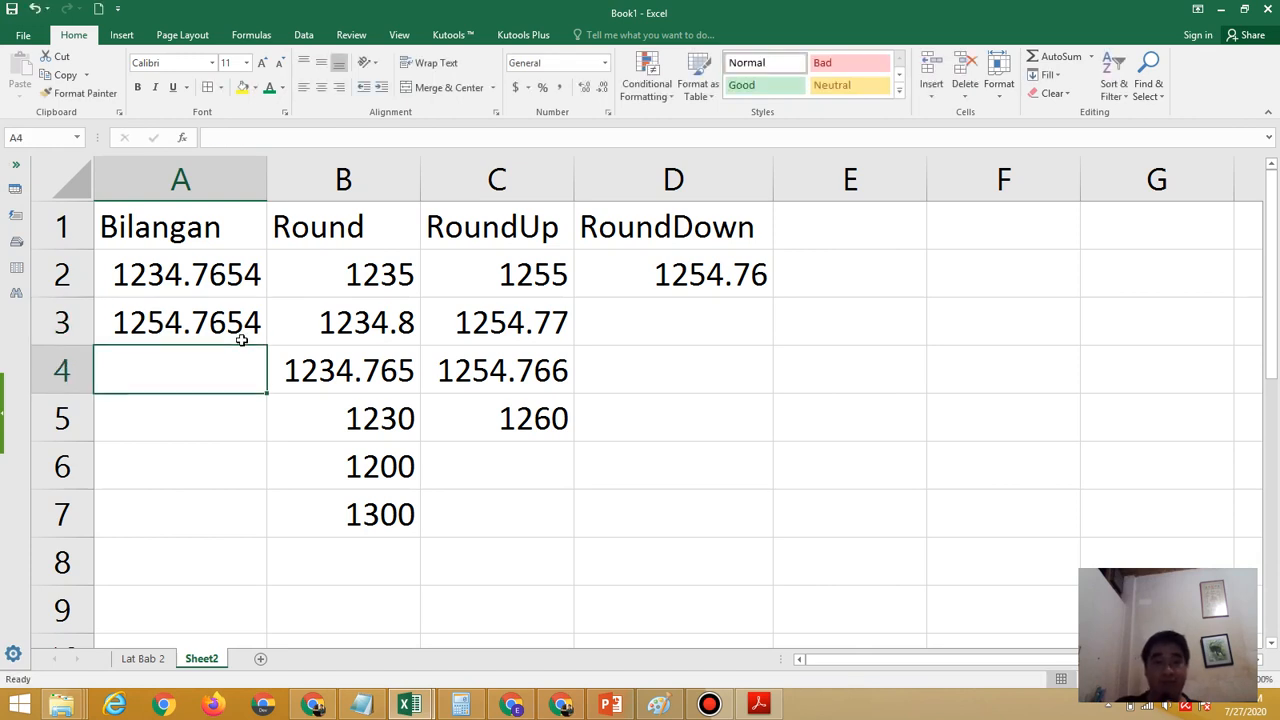
Enter the formula =rounddown(A3,-2) in D3 to round the second sample number down to the nearest hundred
left_click(709, 316)
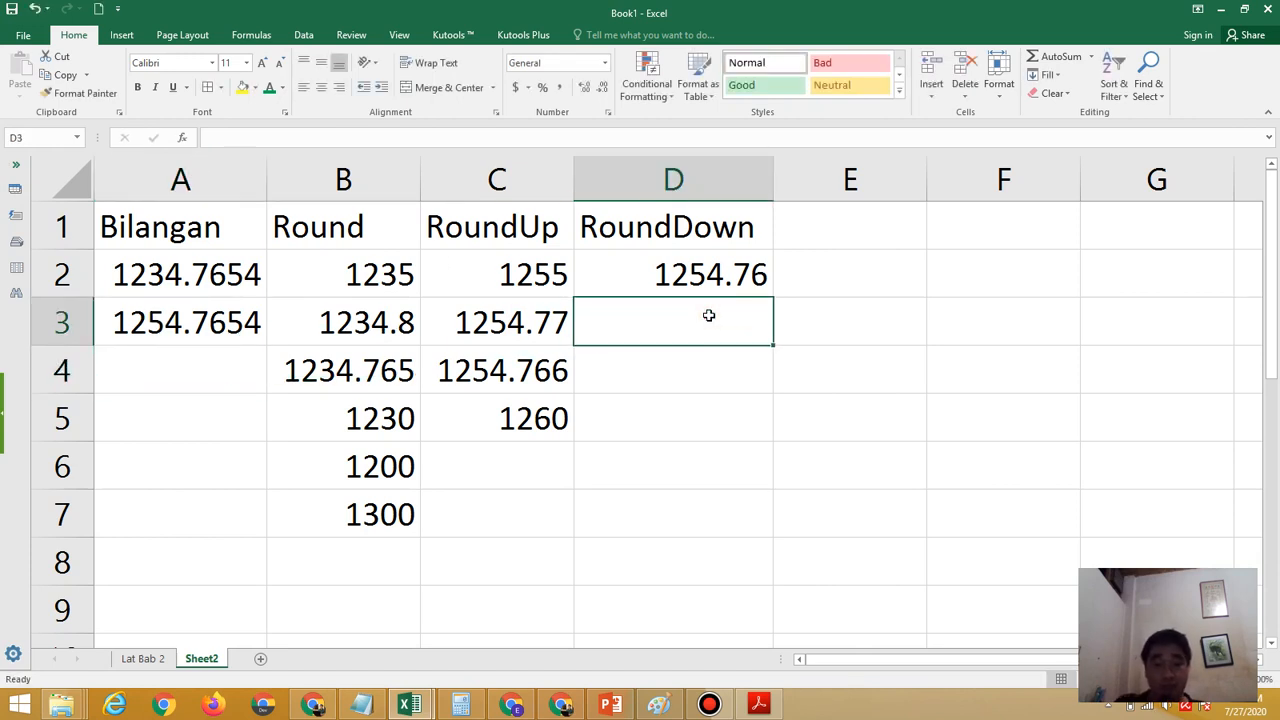
type("=ro")
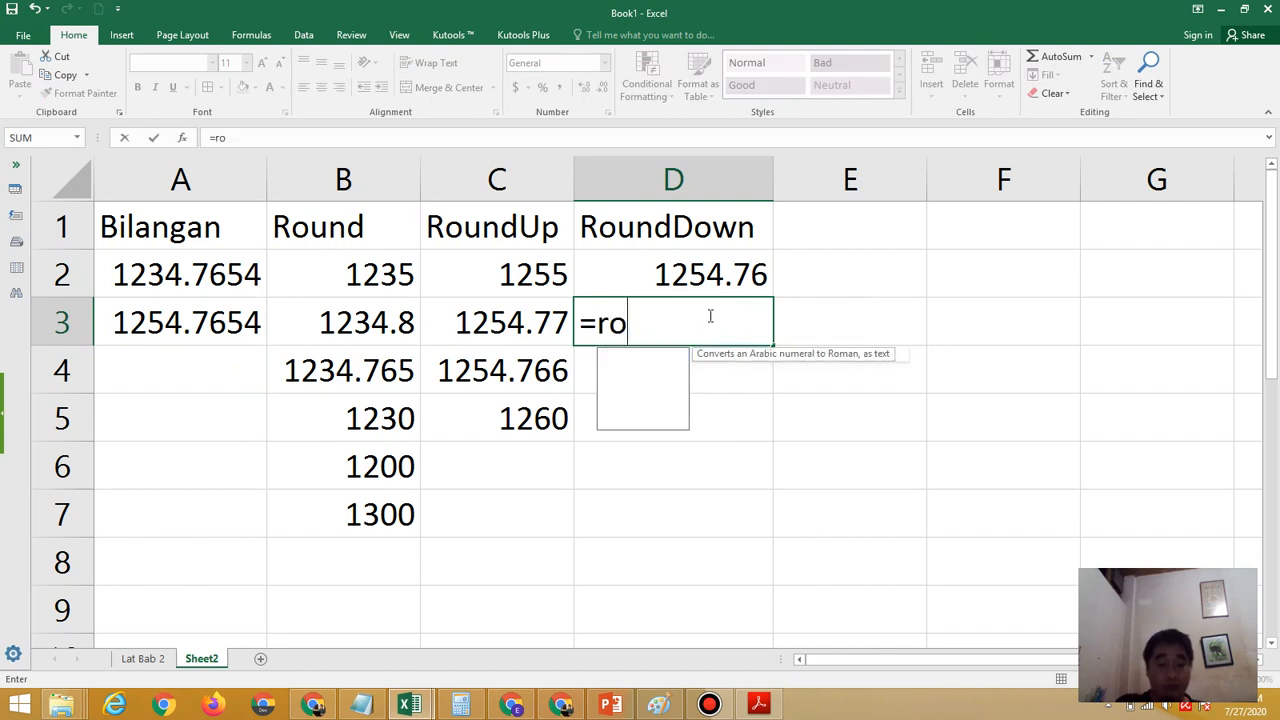
type("unddow")
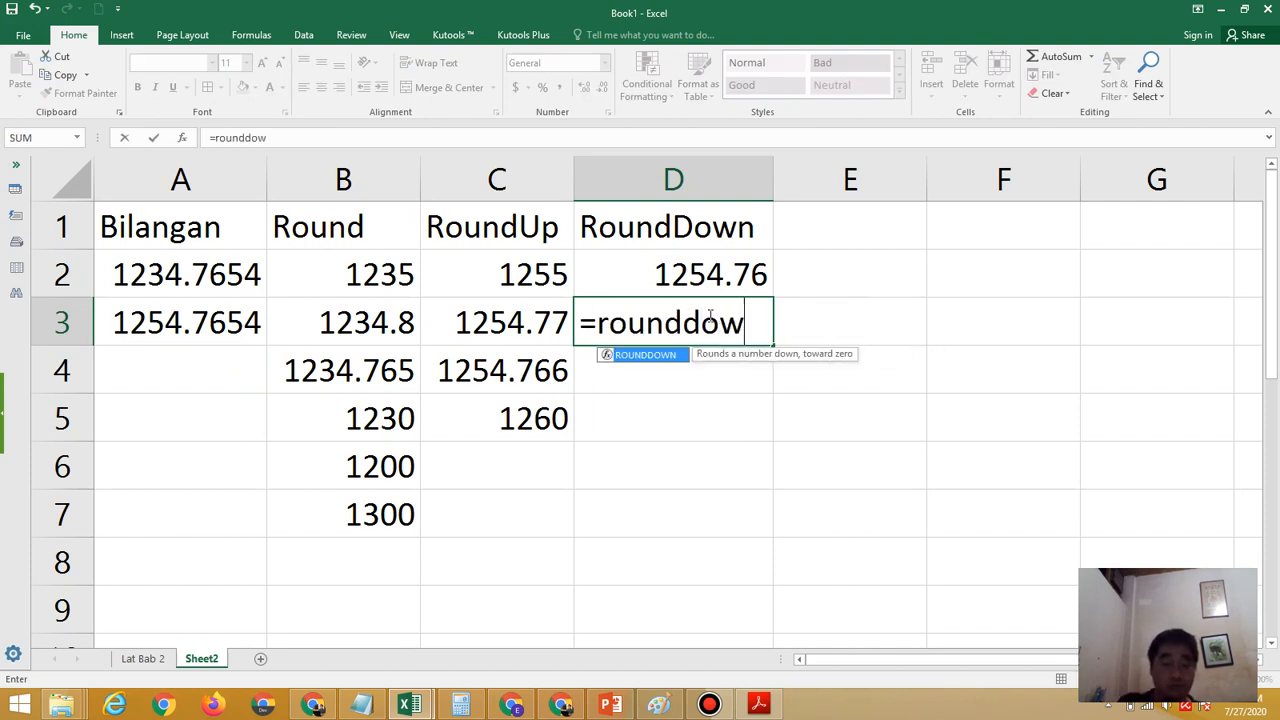
type("n(")
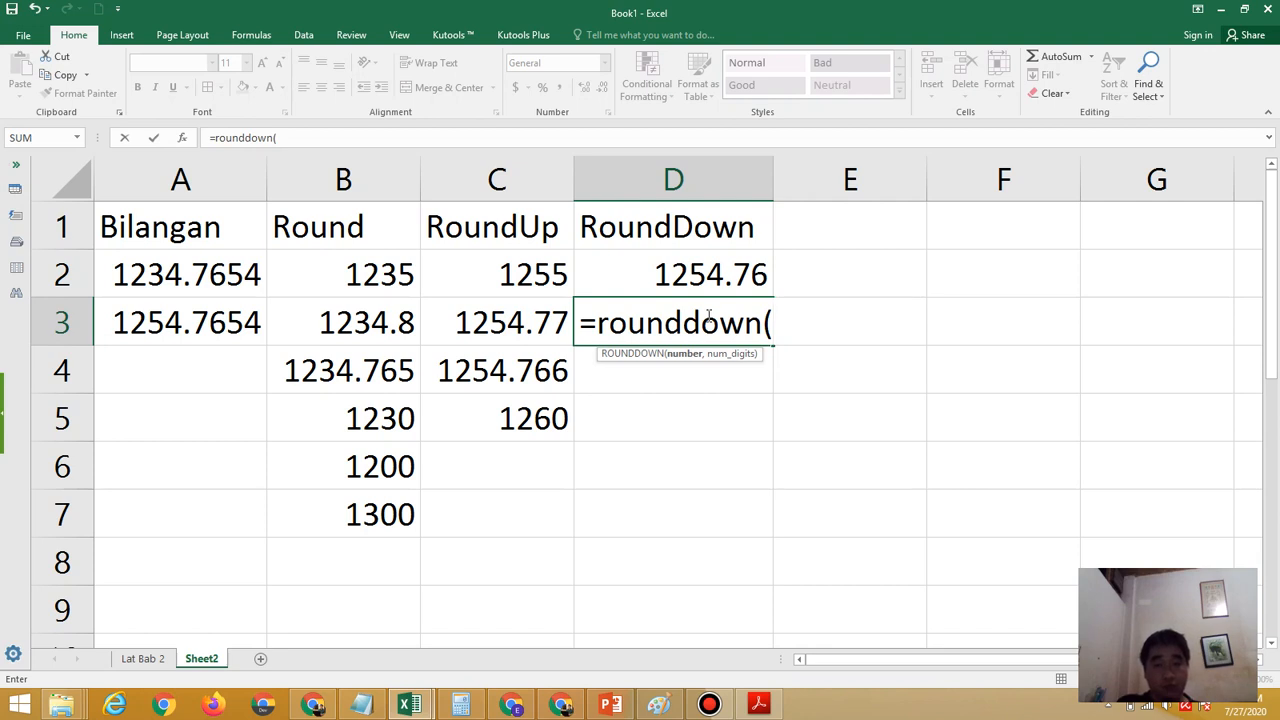
left_click(250, 330)
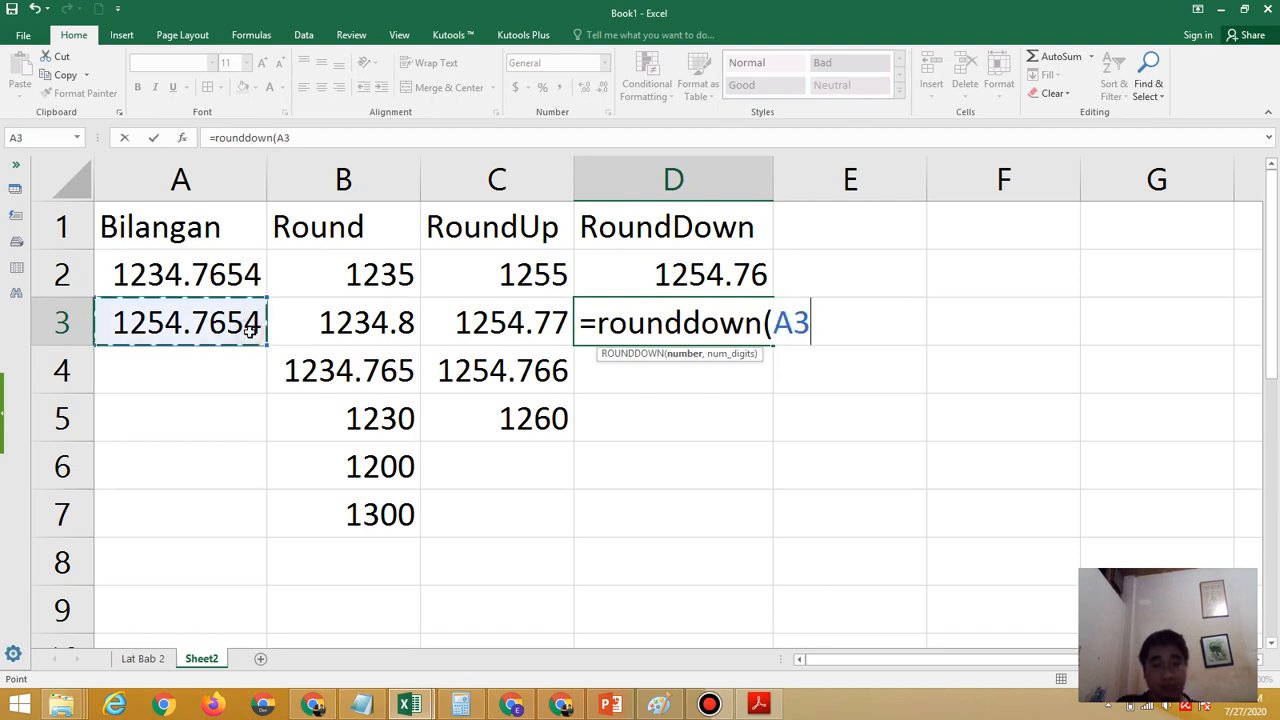
type(",")
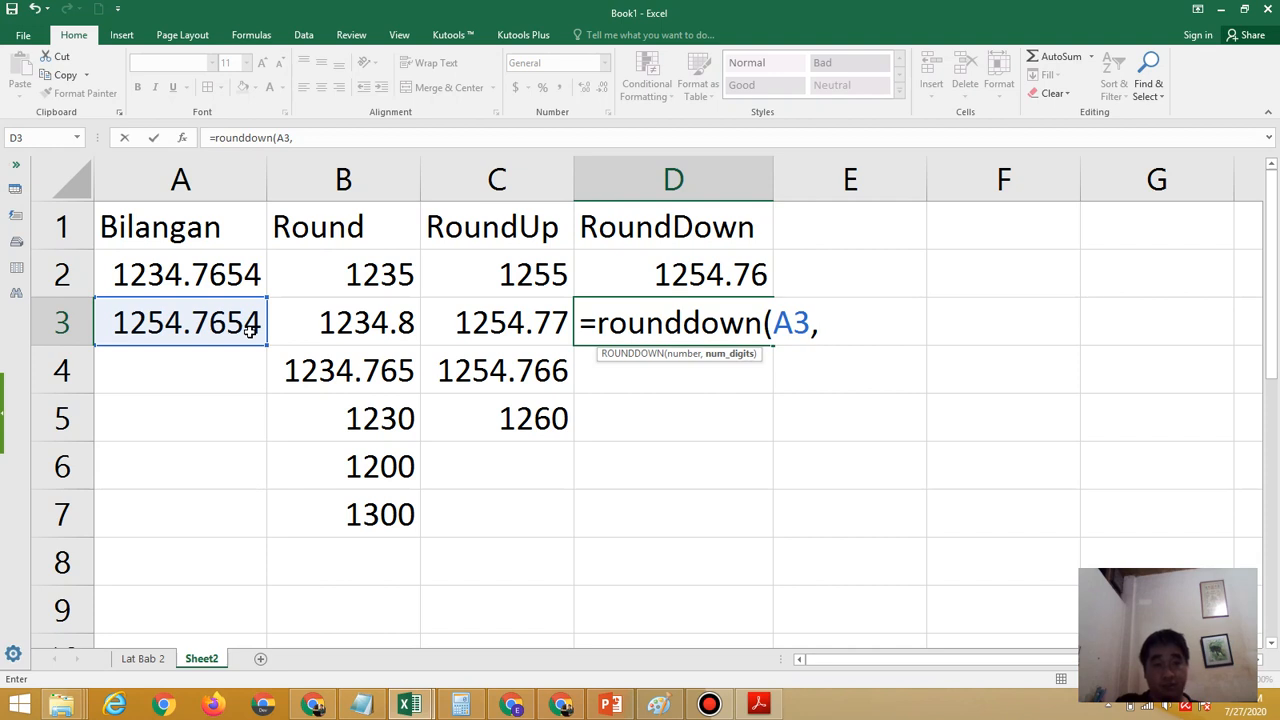
type("-2")
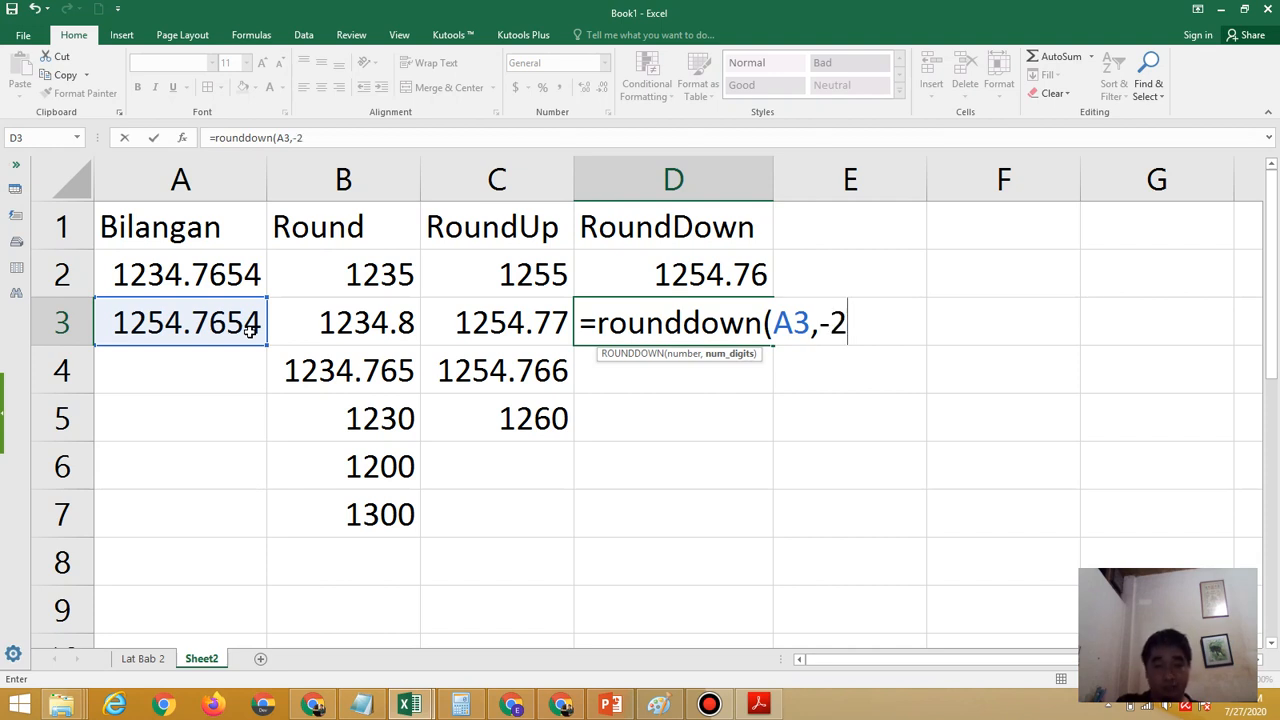
type(")")
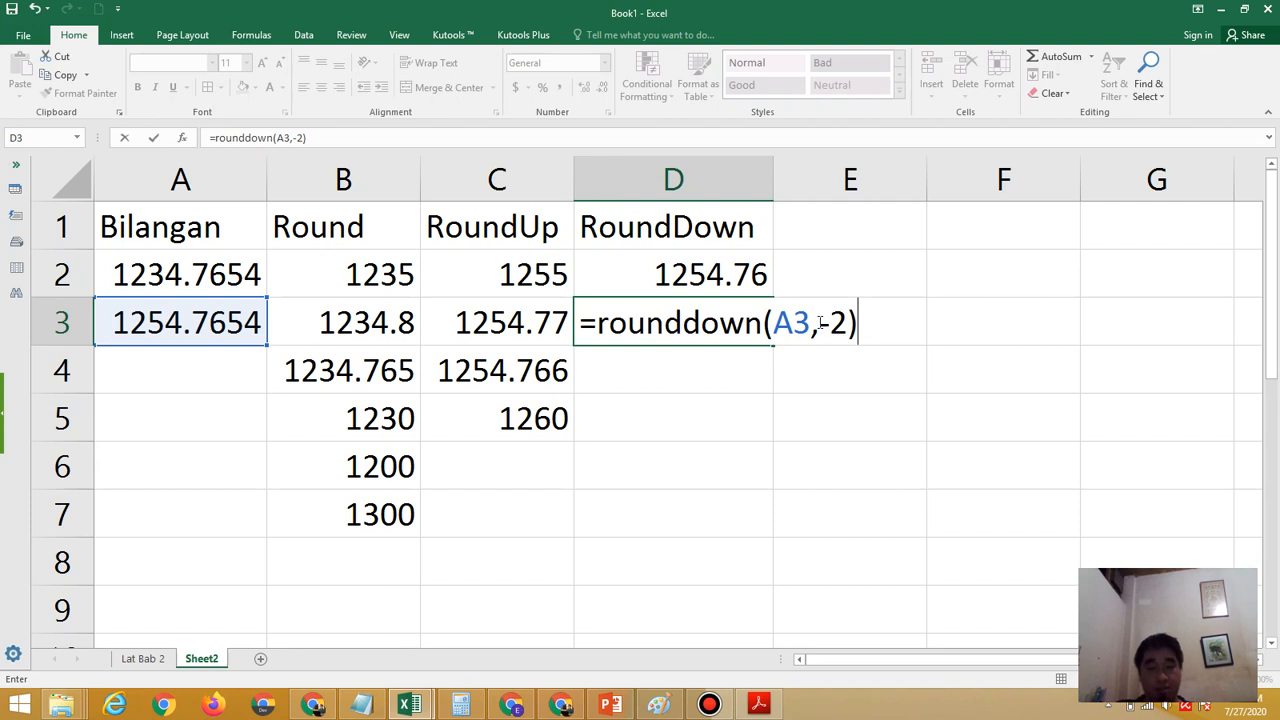
key("Return")
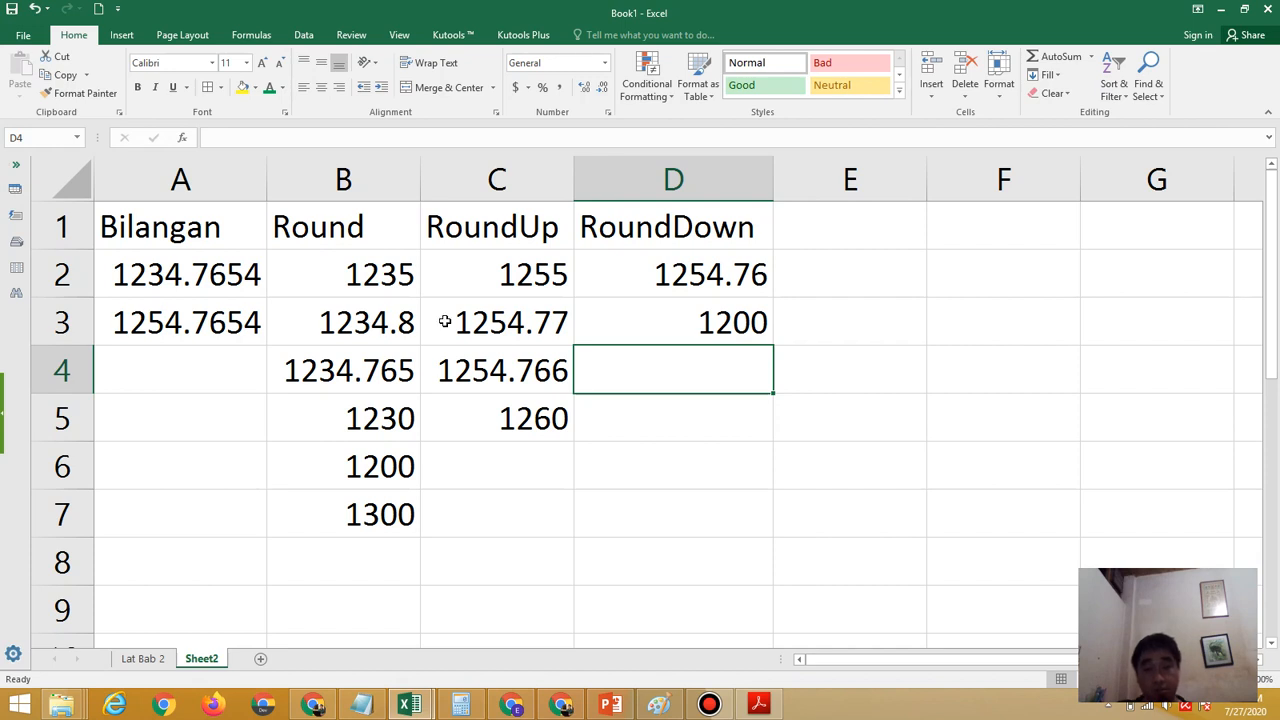
Open the RoundDown formula in D3 to review its digits argument, and leave it unedited
double_click(725, 322)
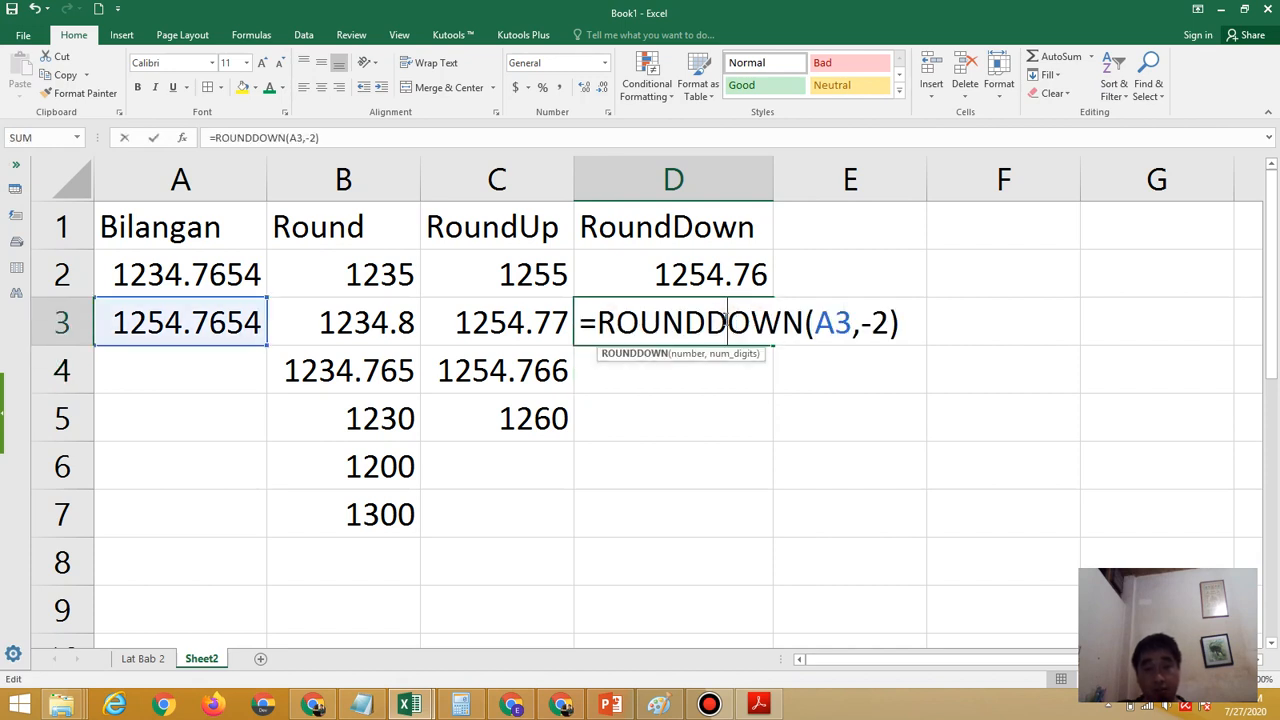
left_click(902, 325)
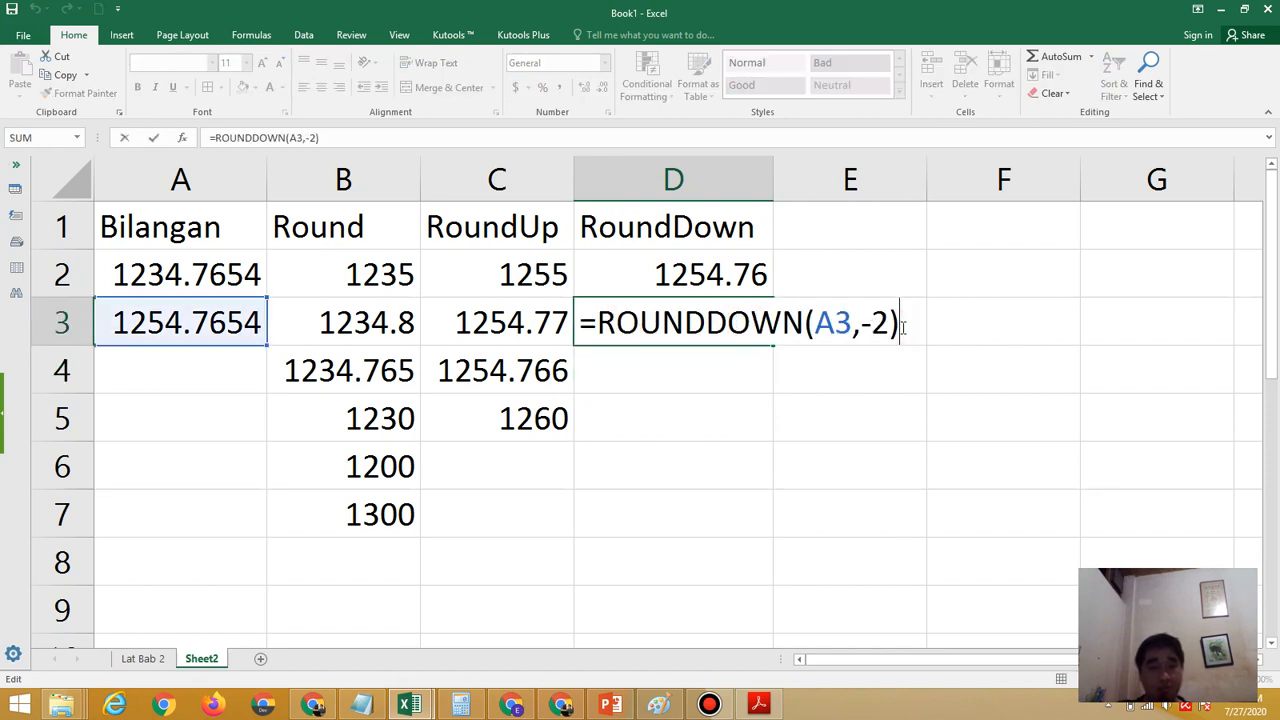
key("Return")
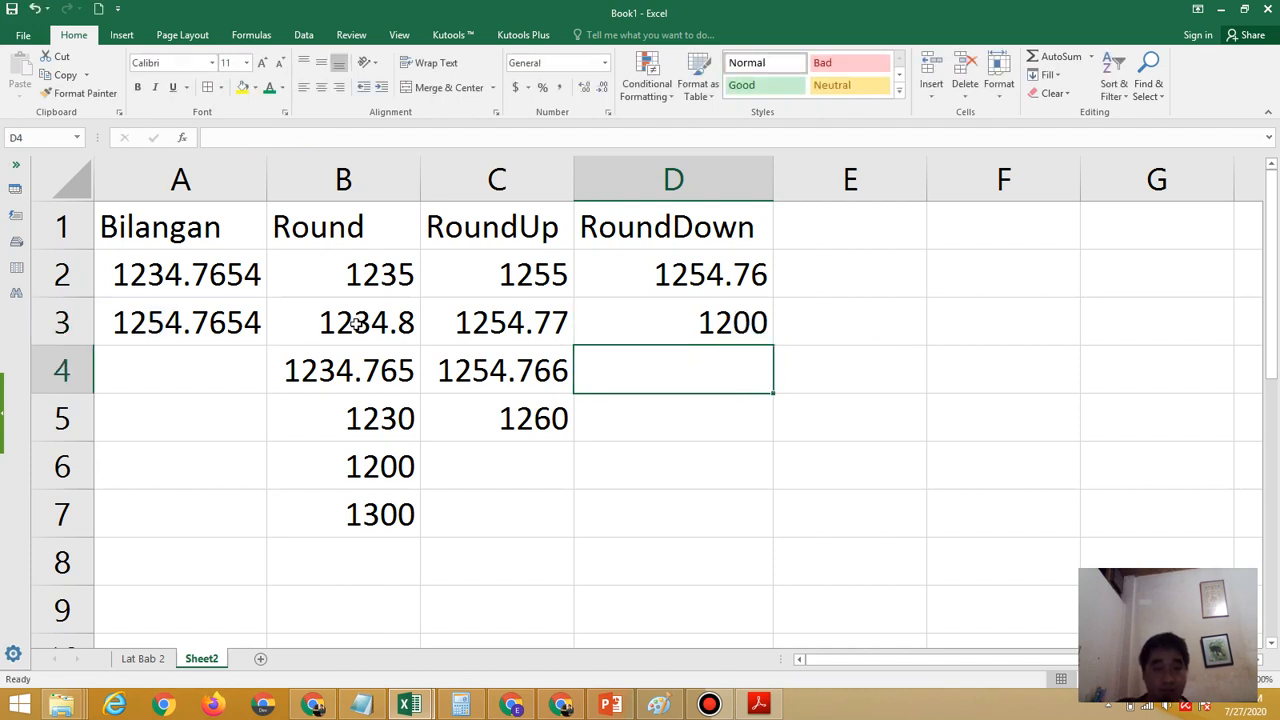
Highlight the digits 125 inside A3 to examine them, leave the cell unedited, and select D3 for comparison
left_click(119, 320)
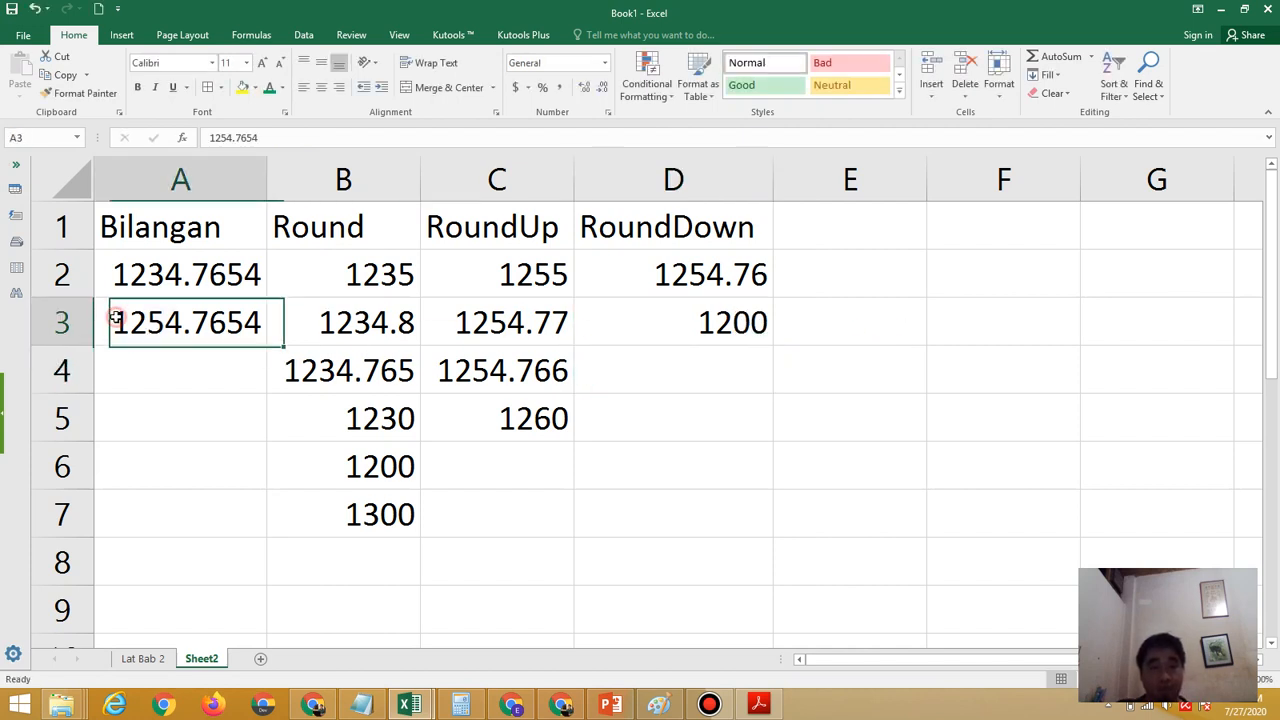
double_click(117, 318)
left_click_drag(117, 318, 163, 322)
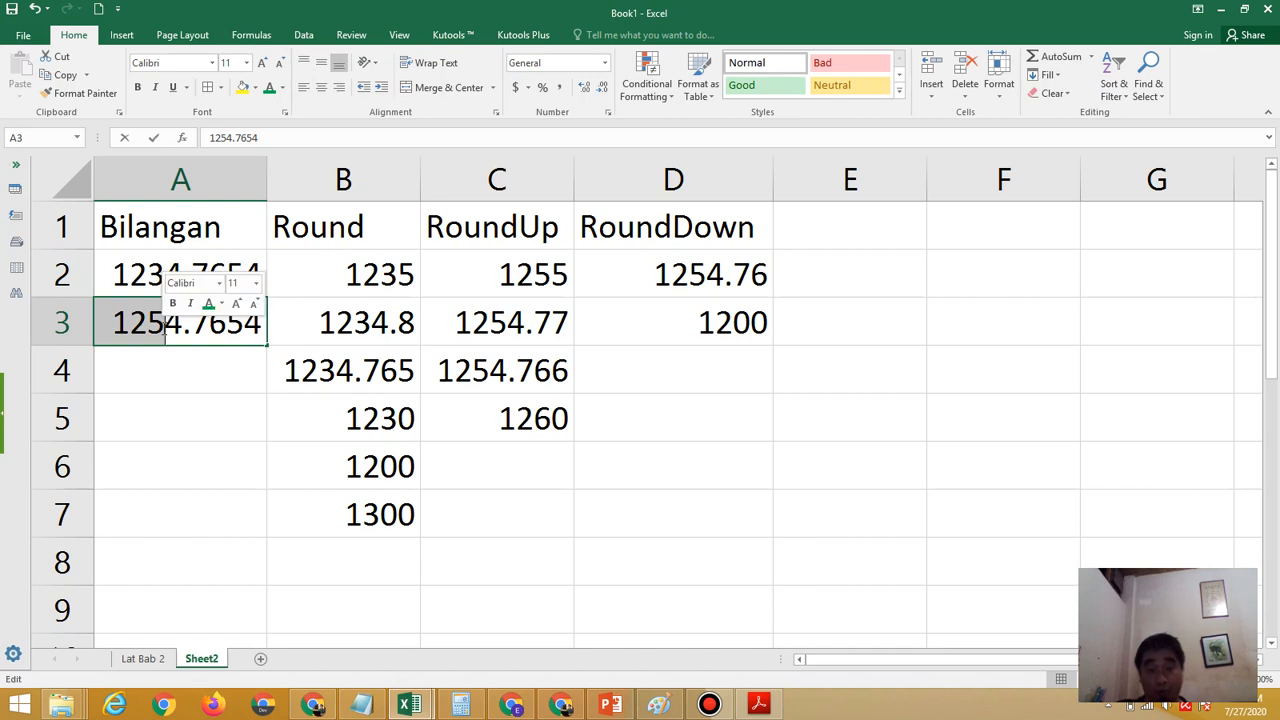
key("Return")
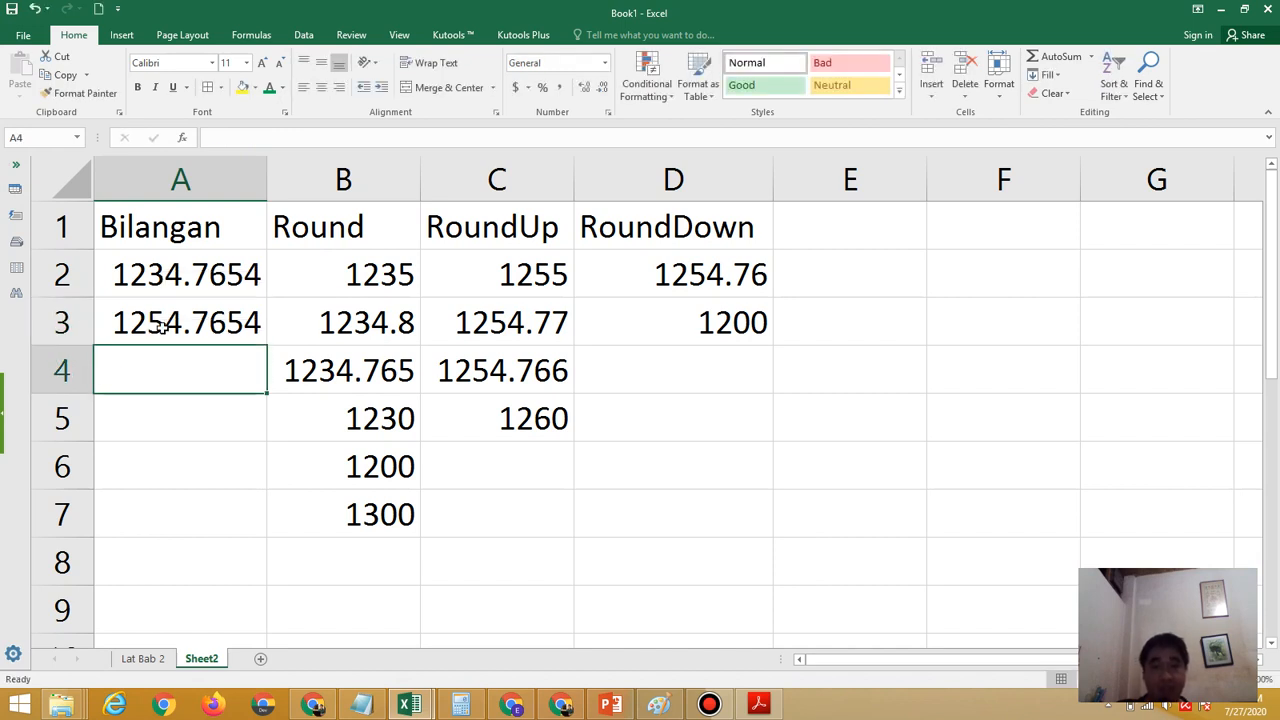
left_click(754, 314)
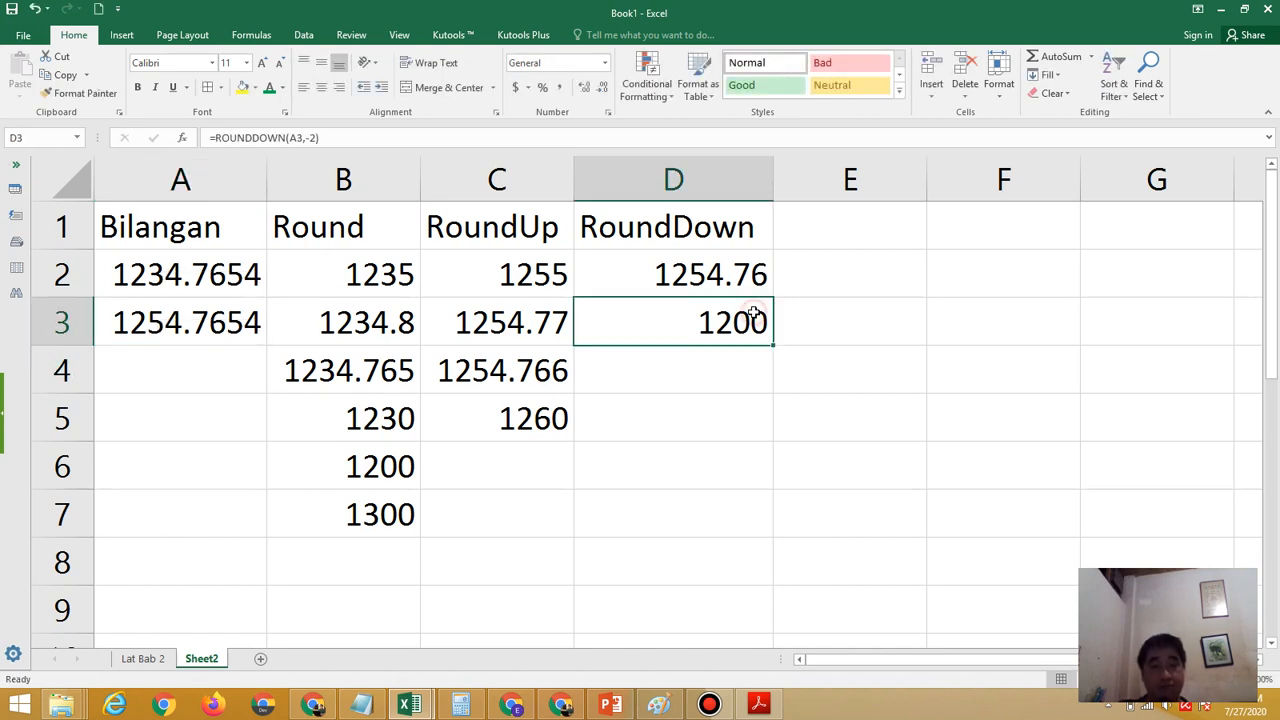
Return to the Lat Bab 2 sheet and read the R1 requirement in Latihan Praktik 2.pdf in Adobe Acrobat Reader
left_click(146, 662)
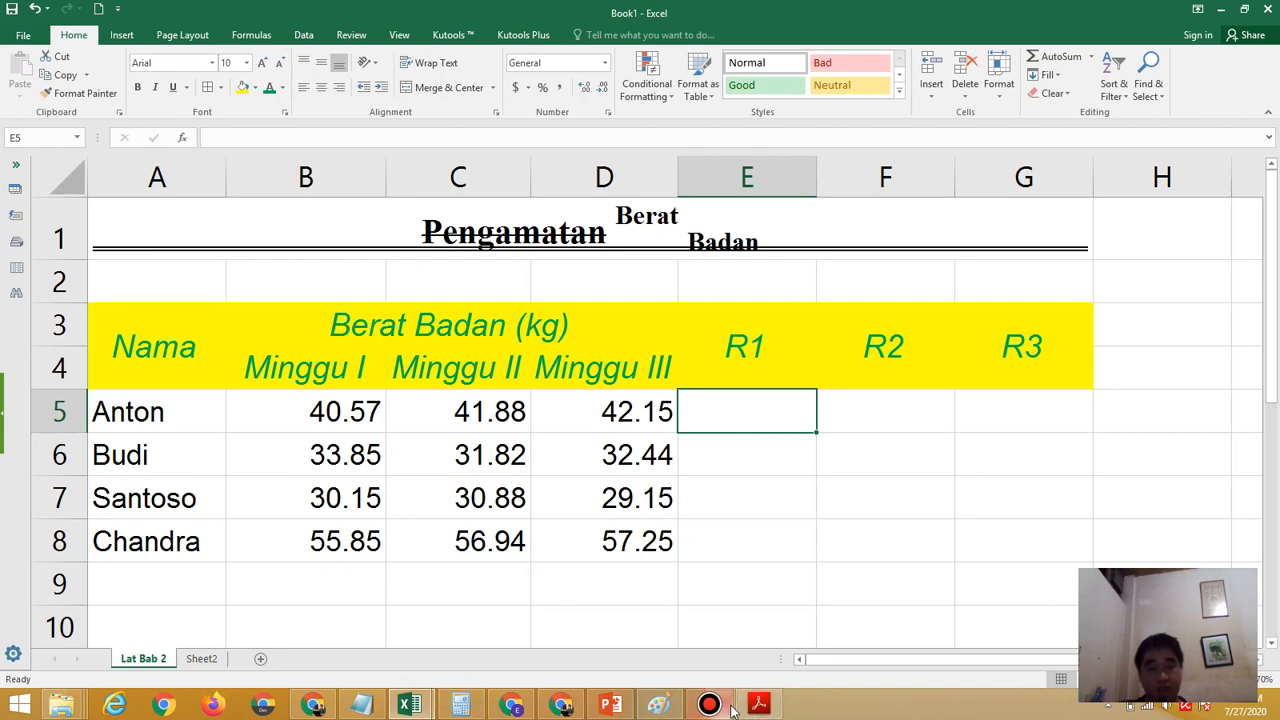
left_click(790, 655)
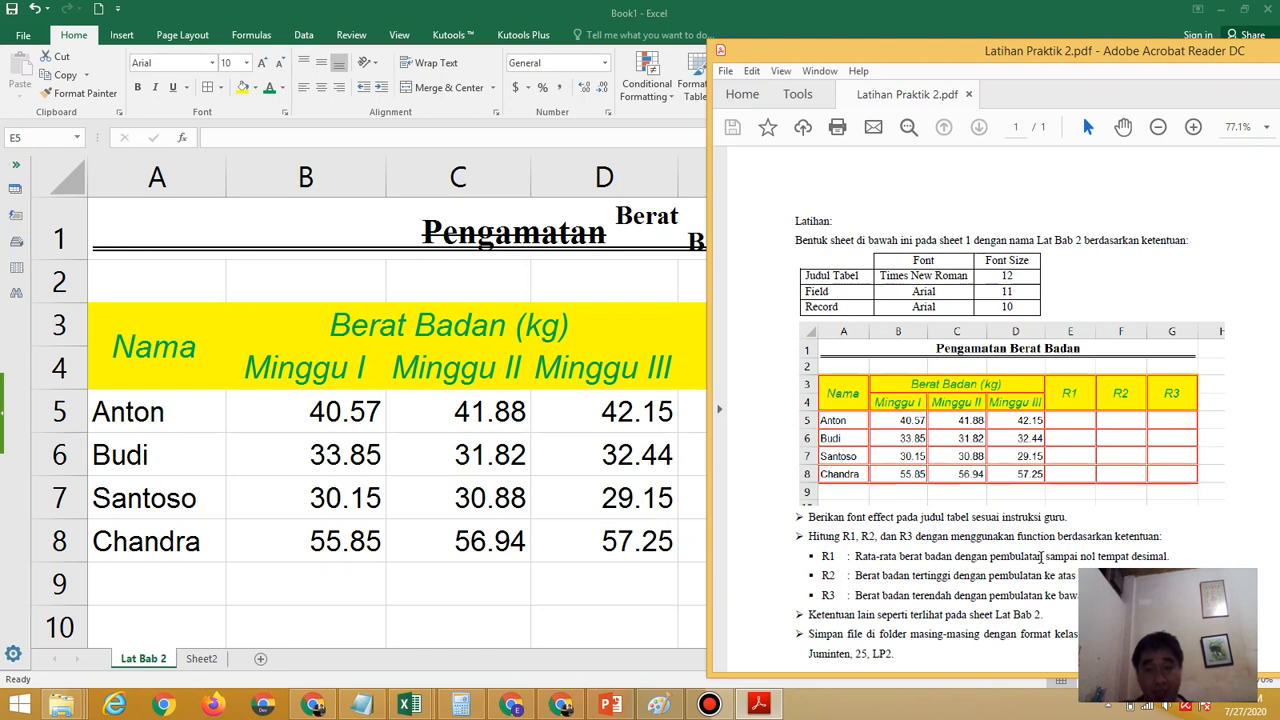
left_click(643, 550)
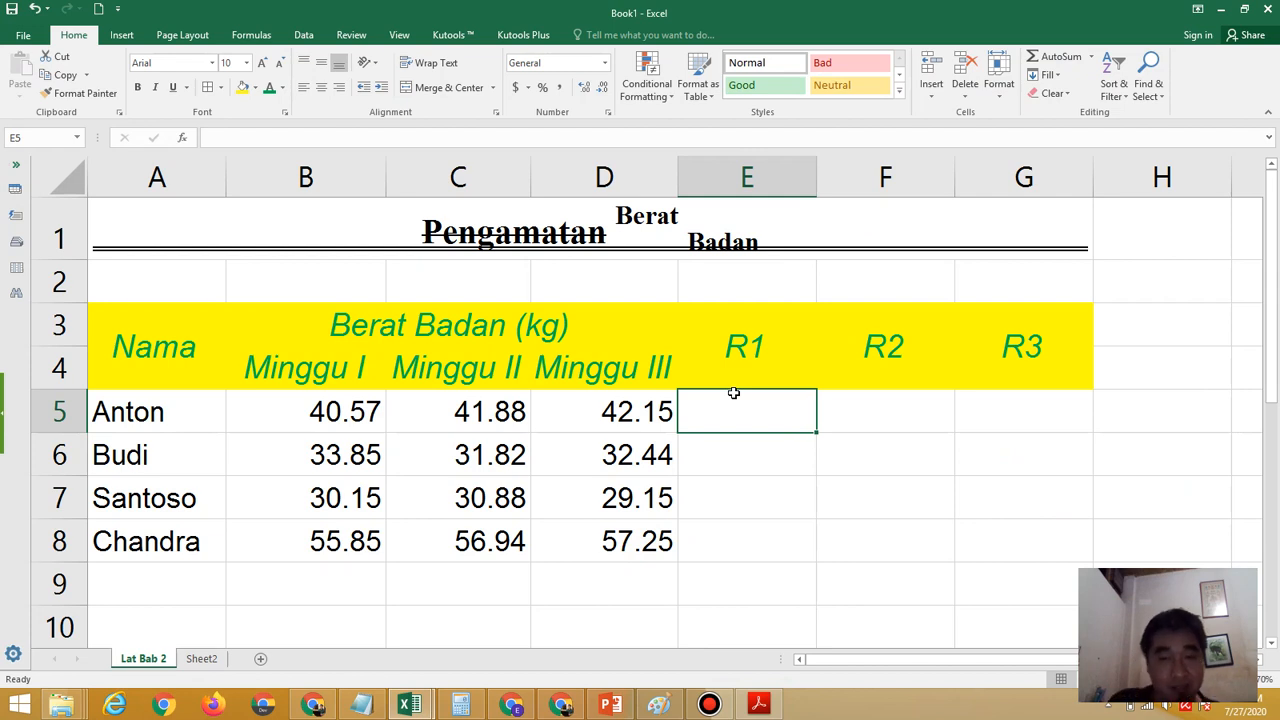
Enter the formula =Round(Average(B5:D5),0) in E5 for the first row's R1, checking the required decimals in the exercise PDF
type("=")
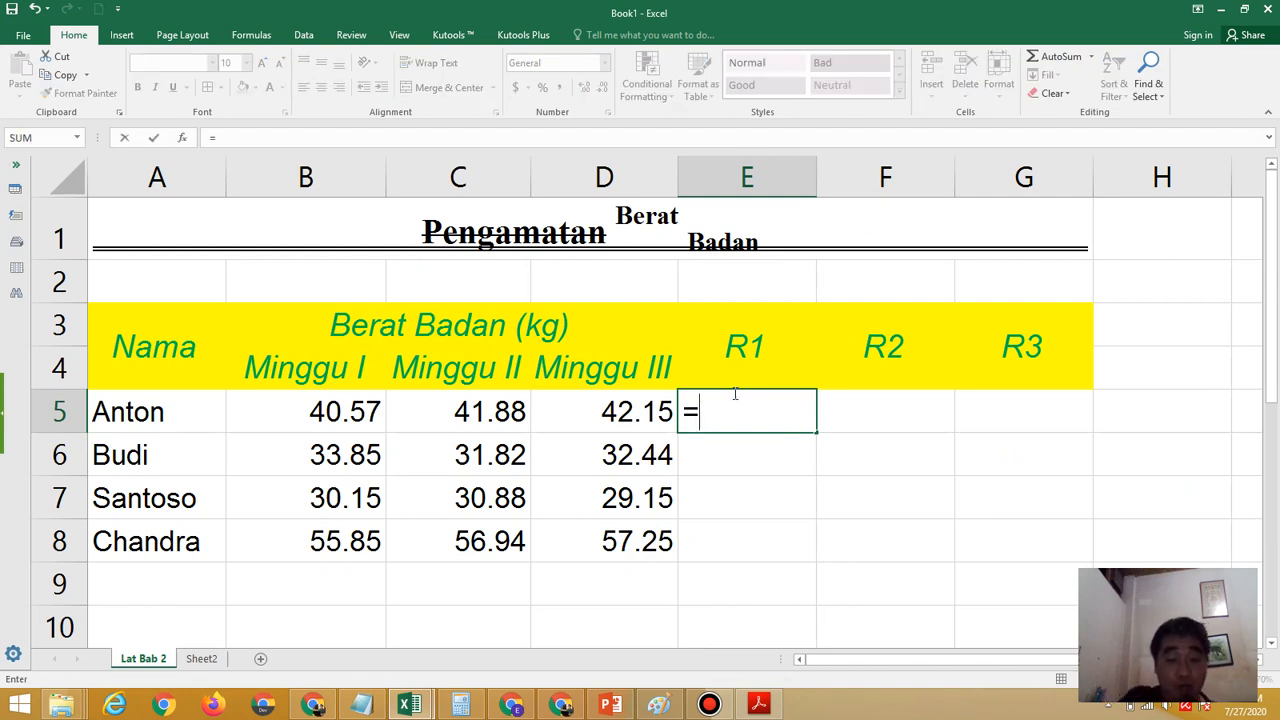
type("Round")
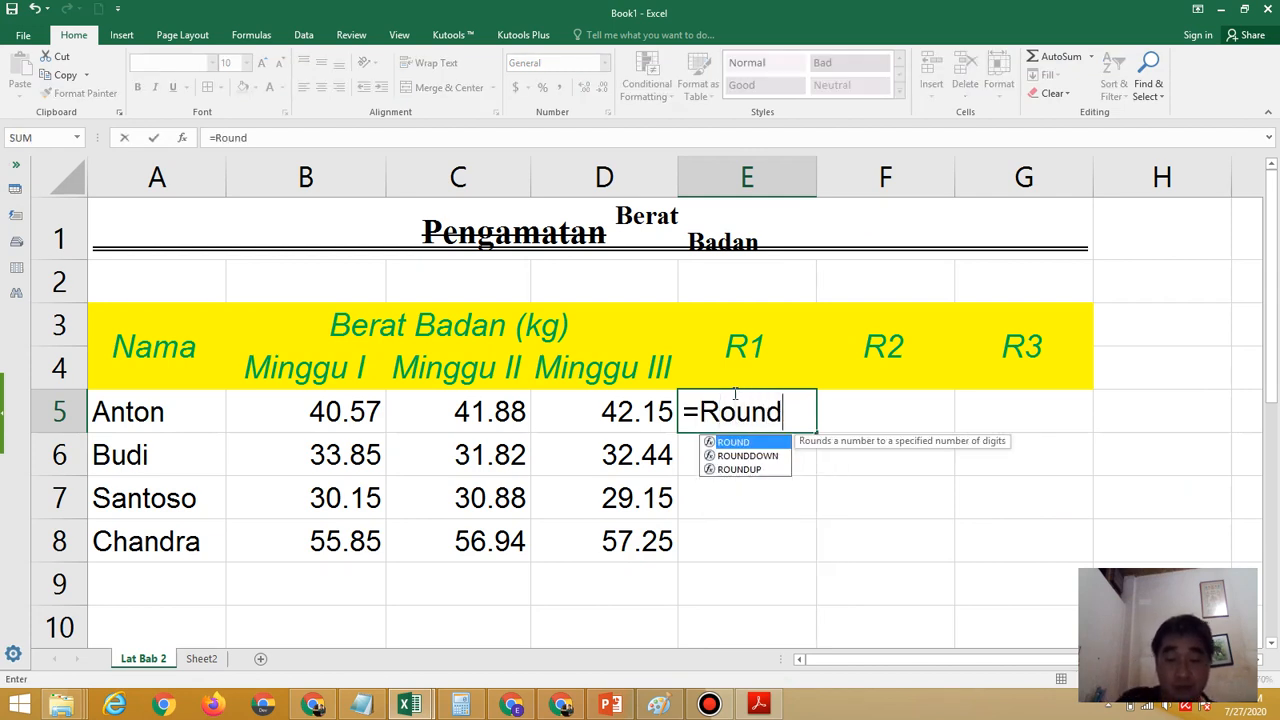
type("(")
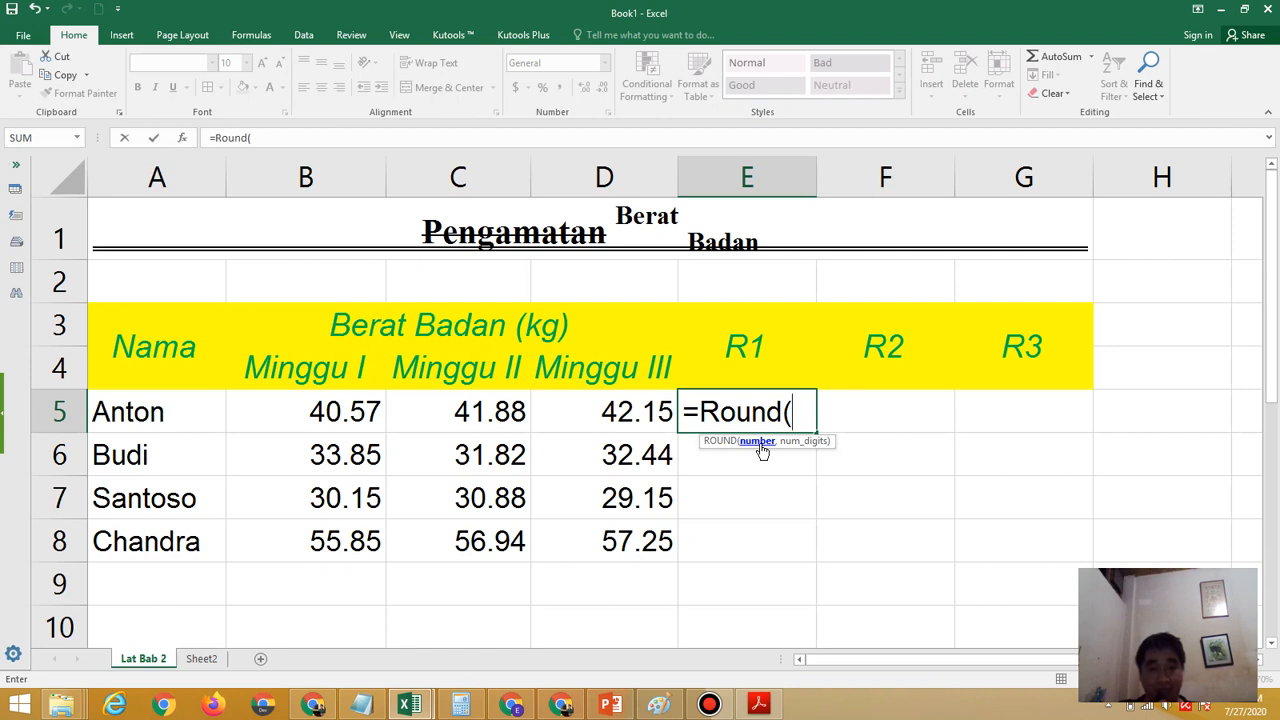
type("A")
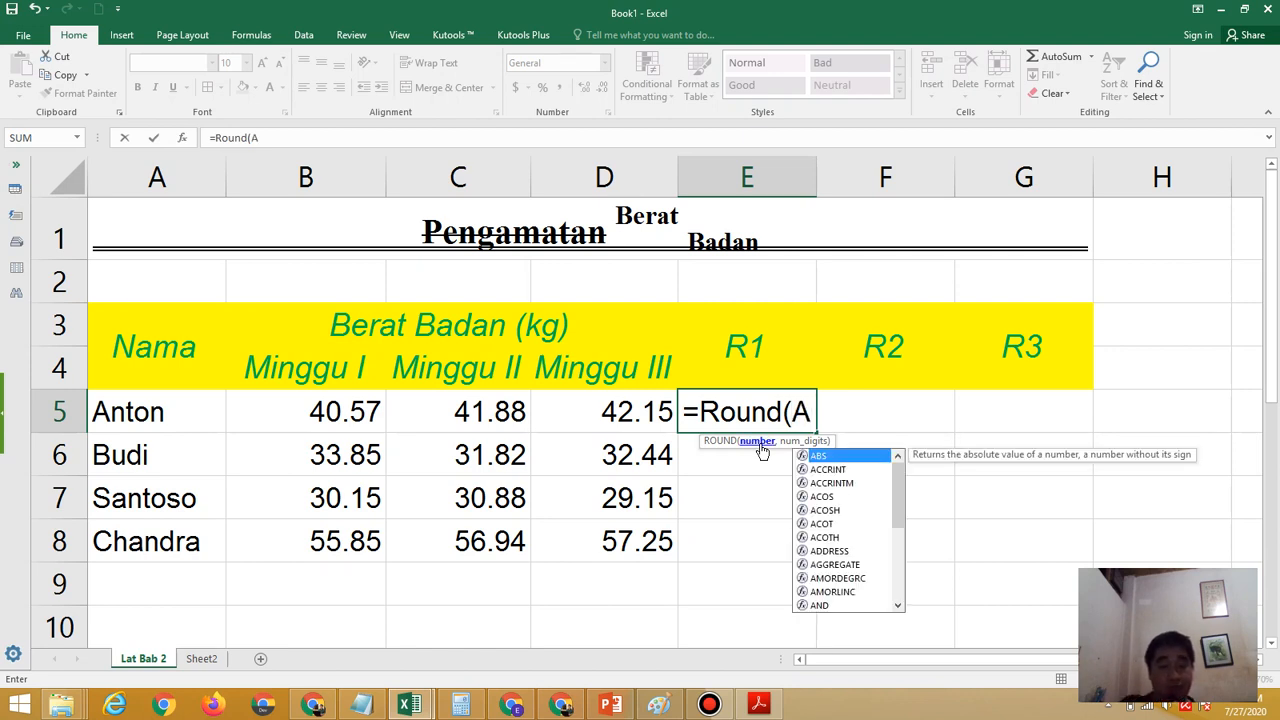
type("verag")
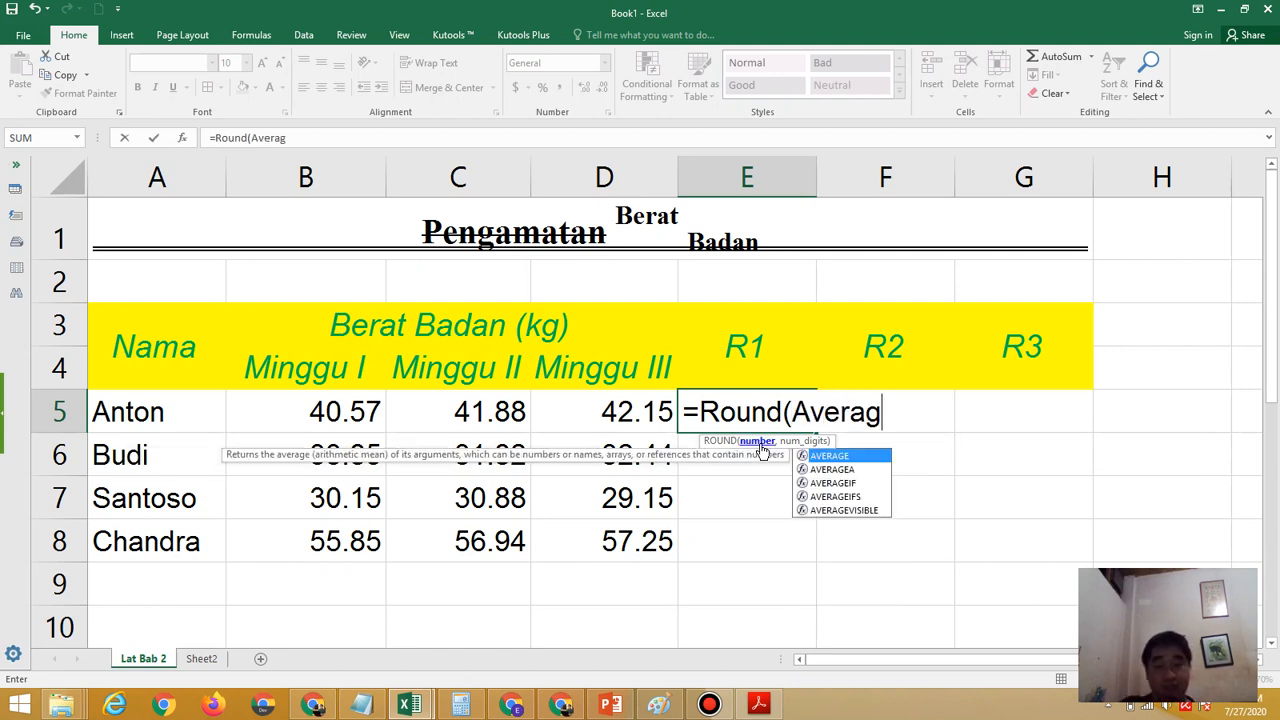
type("e(")
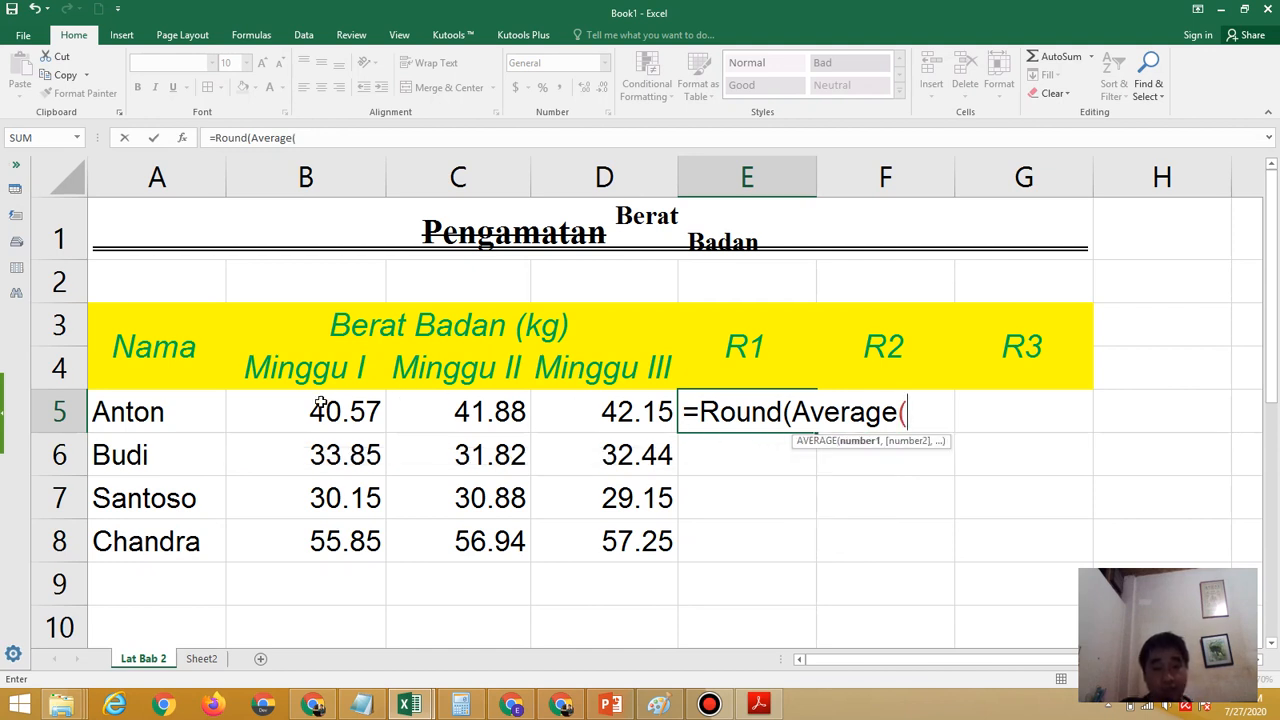
left_click_drag(320, 403, 563, 402)
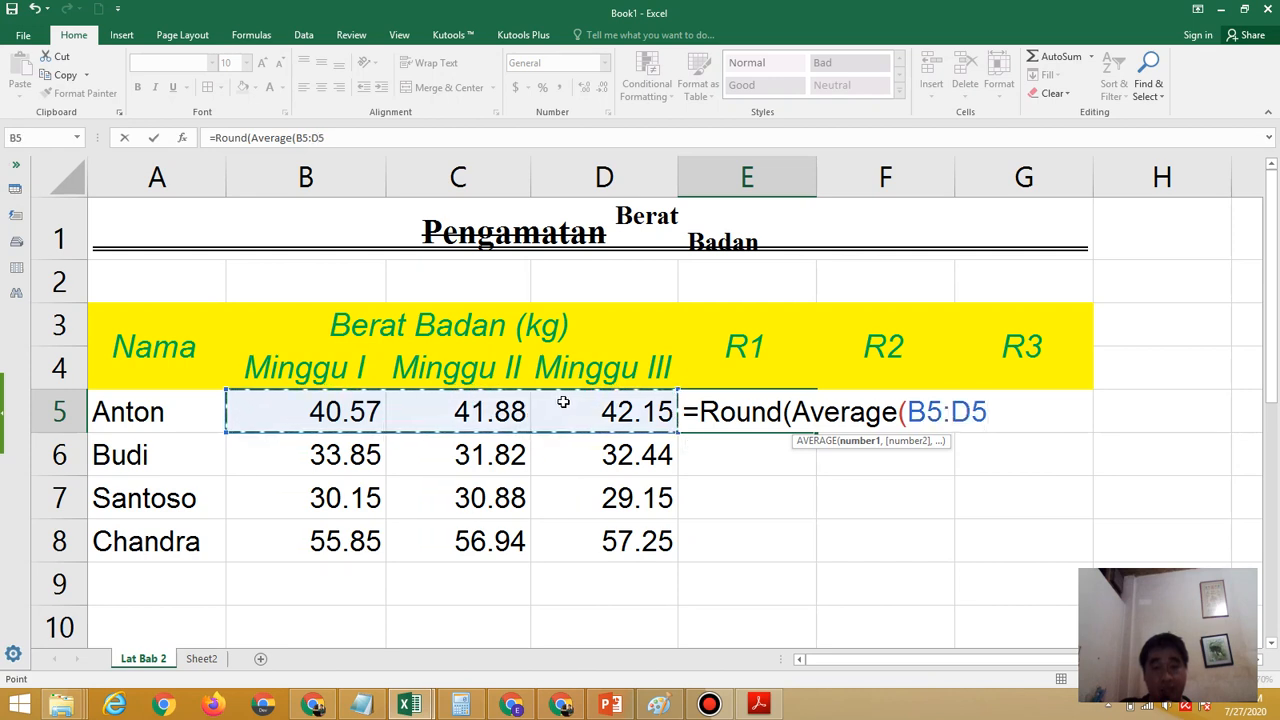
type(")")
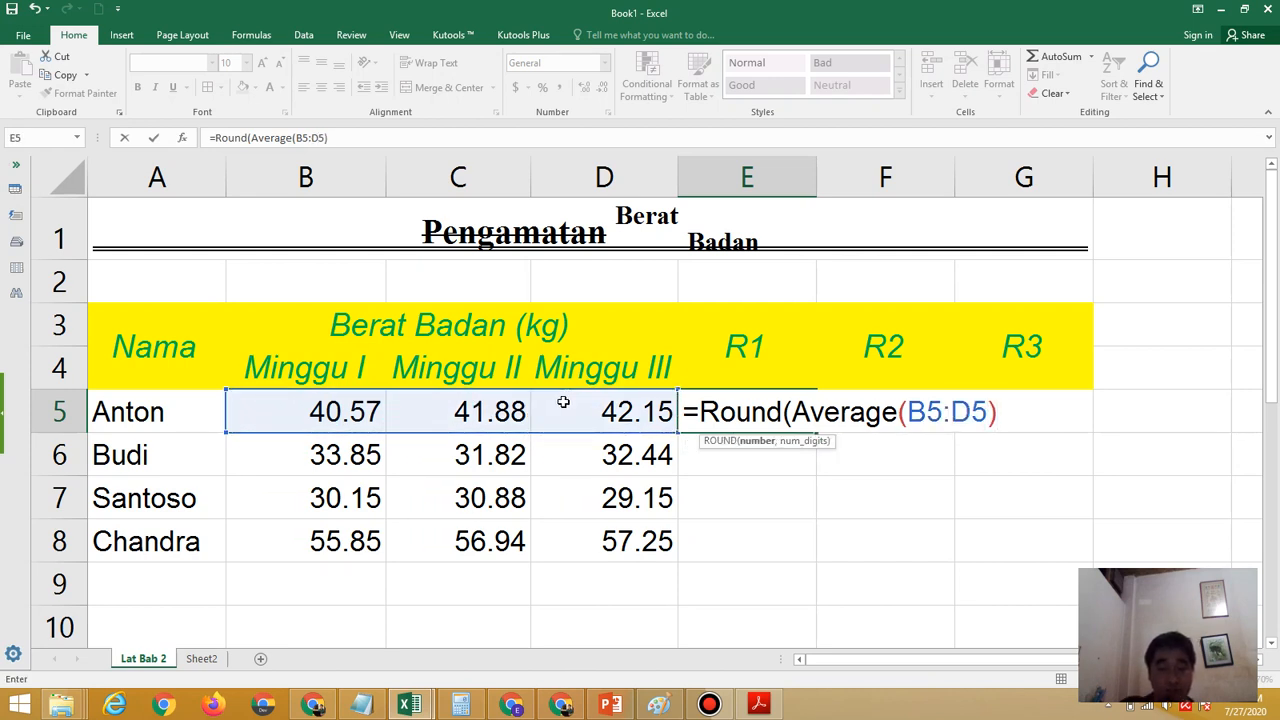
type(",")
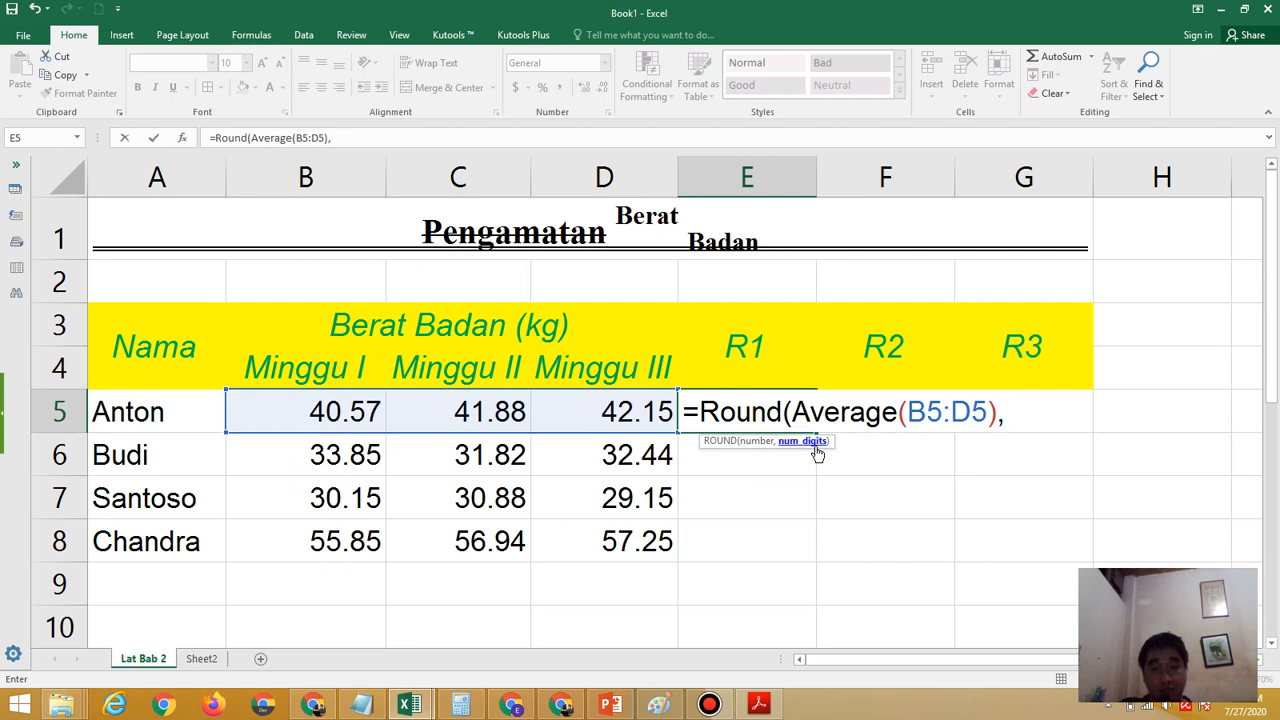
left_click(760, 705)
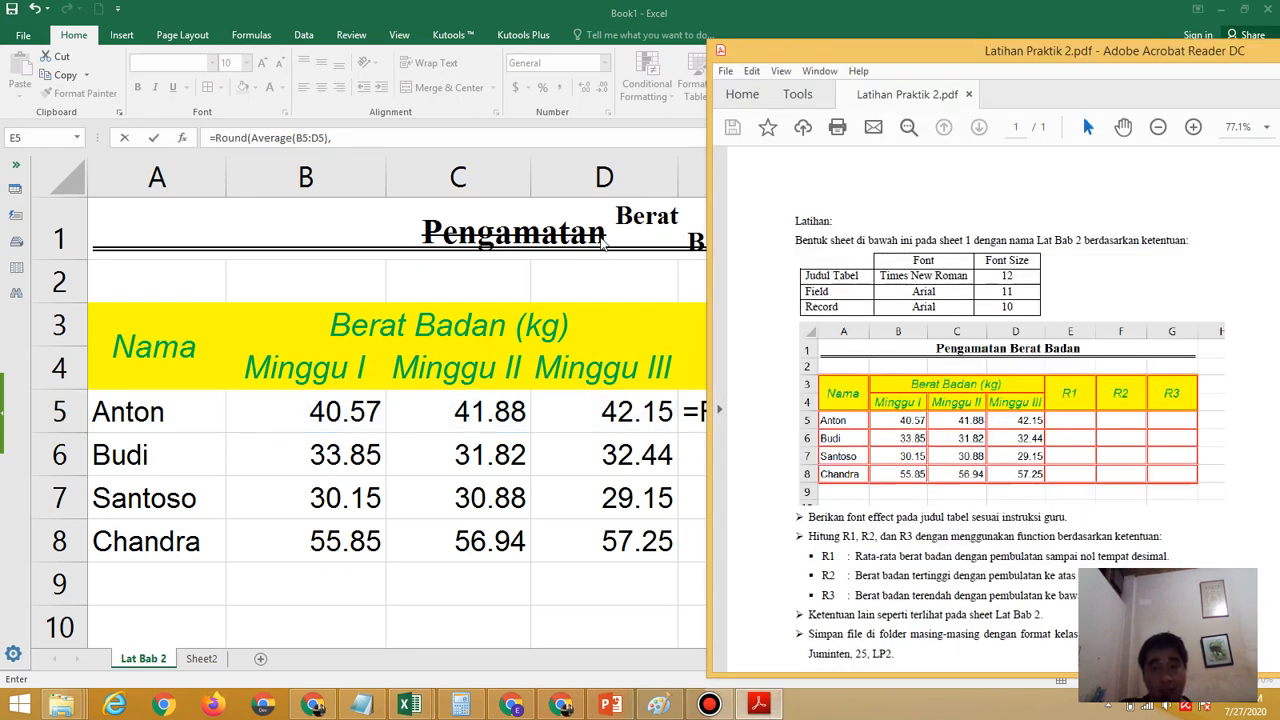
left_click(501, 15)
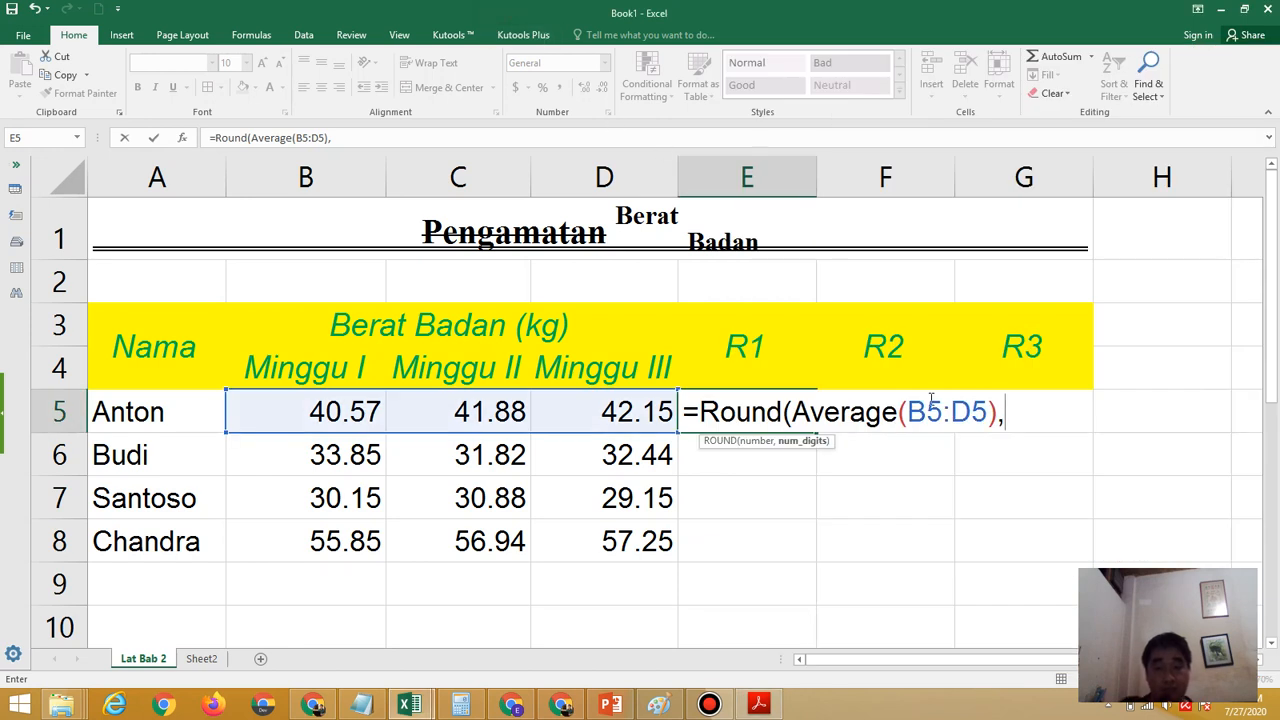
type("0)")
key("Return")
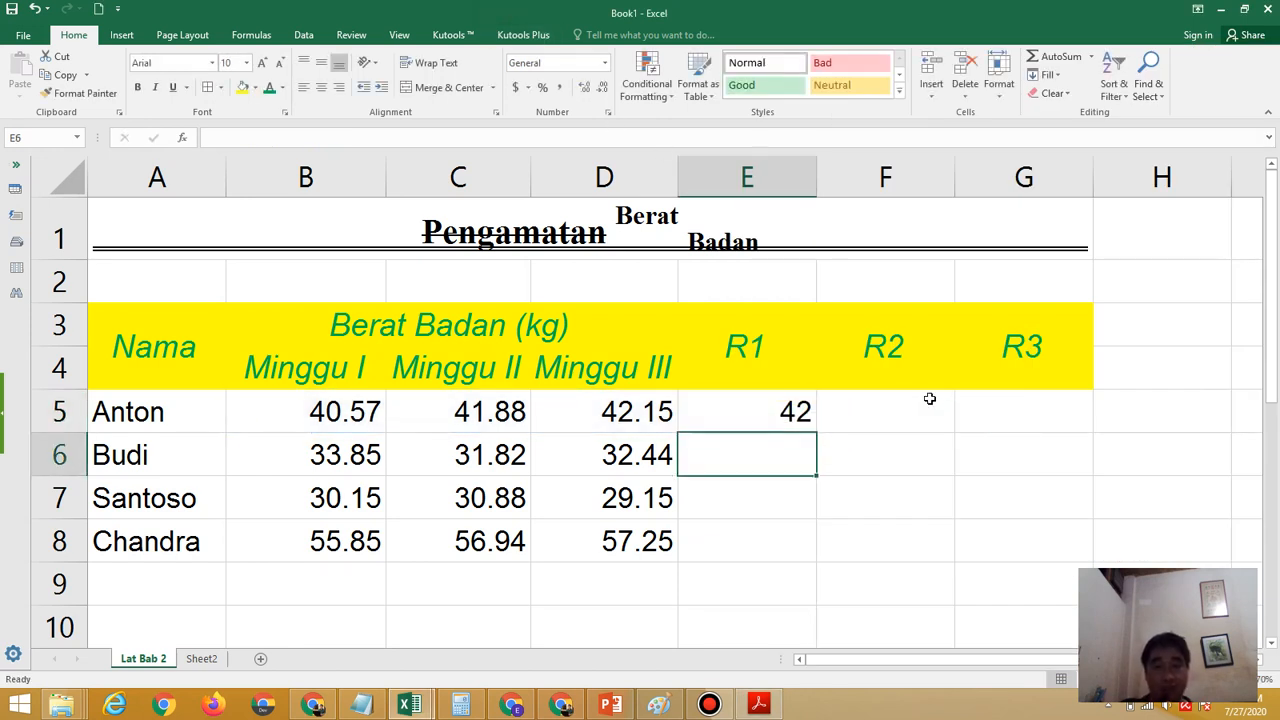
Fill the R1 formula from E5 down through E8
left_click(795, 410)
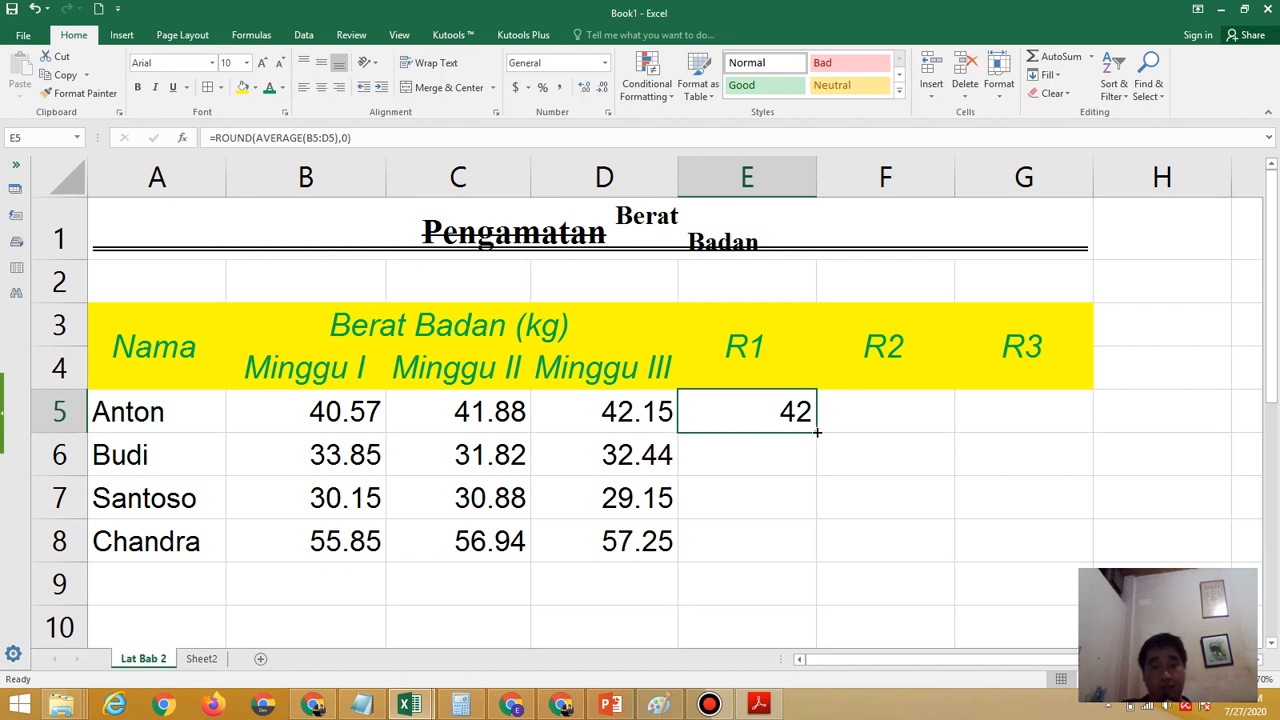
left_click_drag(817, 432, 812, 551)
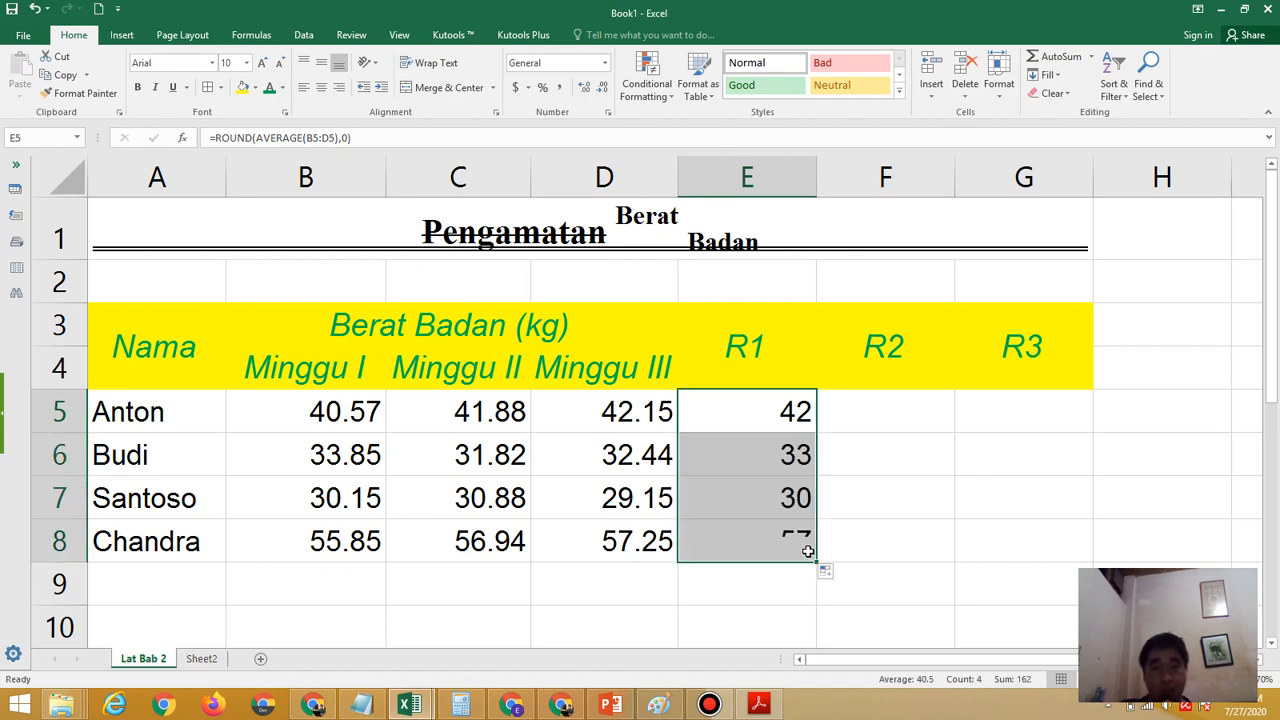
Select the first R2 cell, F5, and read the R2 requirement in the exercise PDF in Adobe Acrobat Reader
left_click(906, 400)
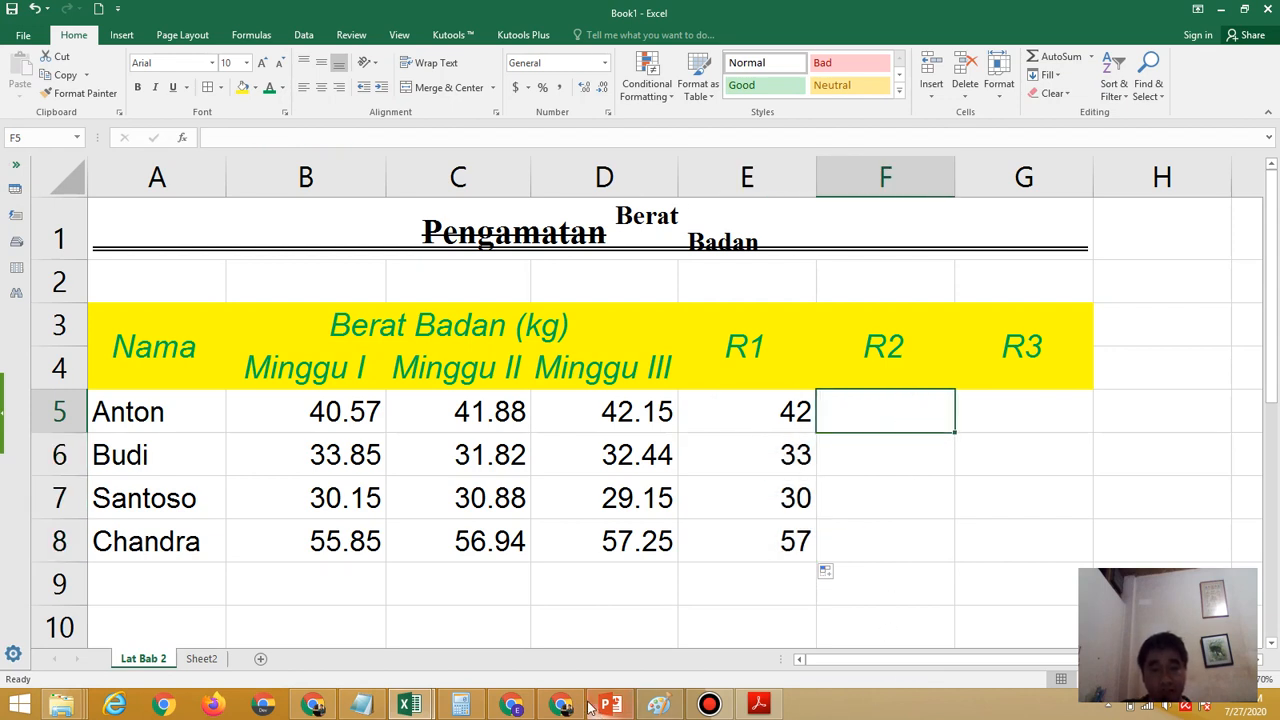
left_click(759, 705)
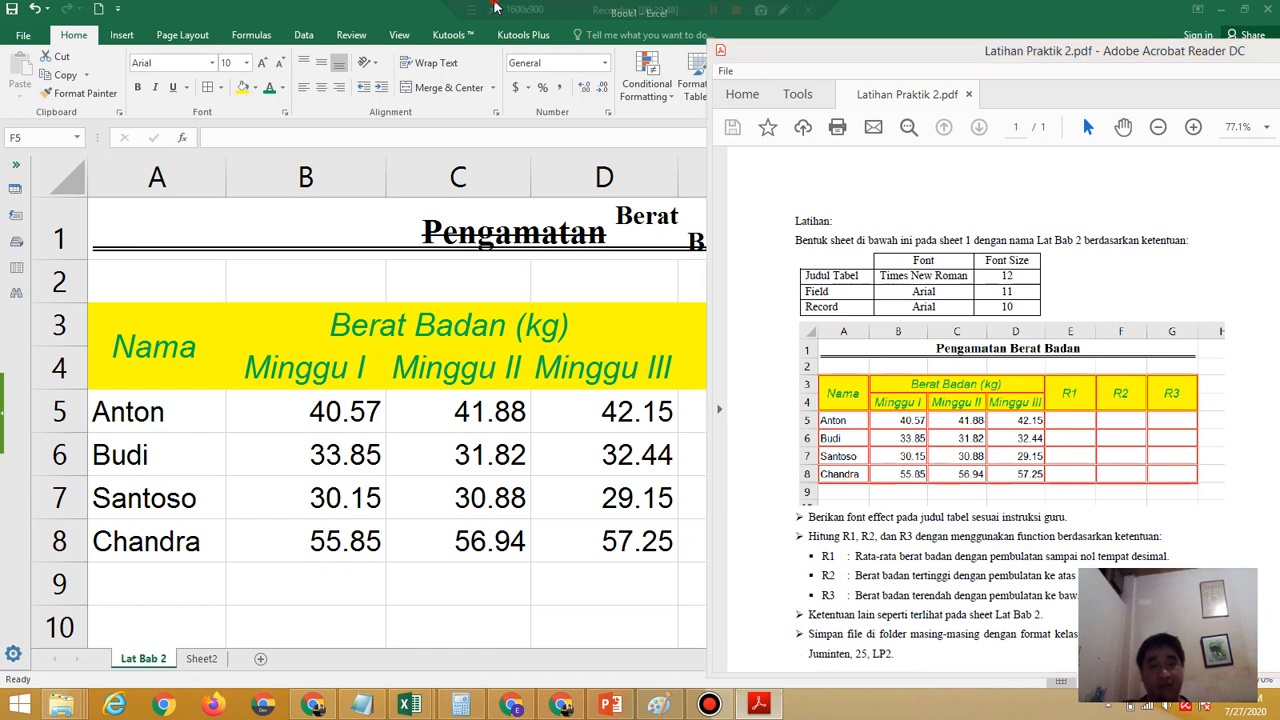
left_click(398, 18)
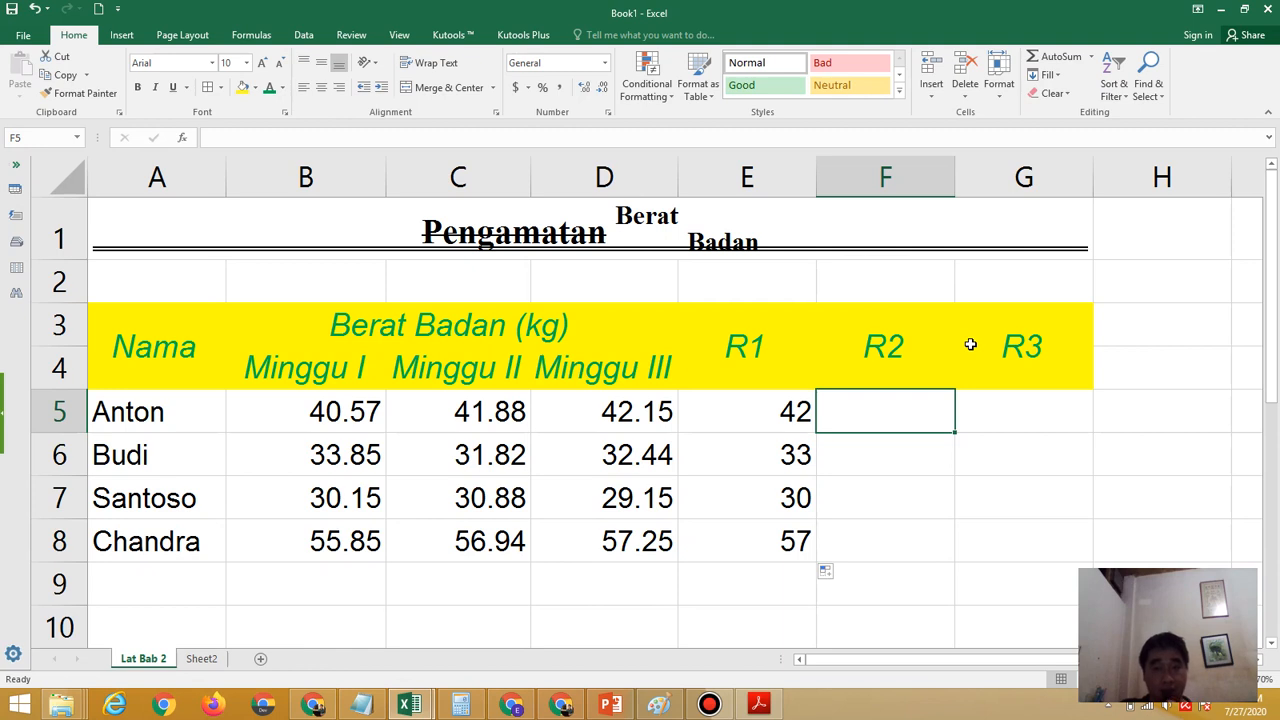
Enter the formula =RoundUp(Max(B5:D5),1) in F5 for the first row's R2, checking the required rounding in the exercise PDF
type("=")
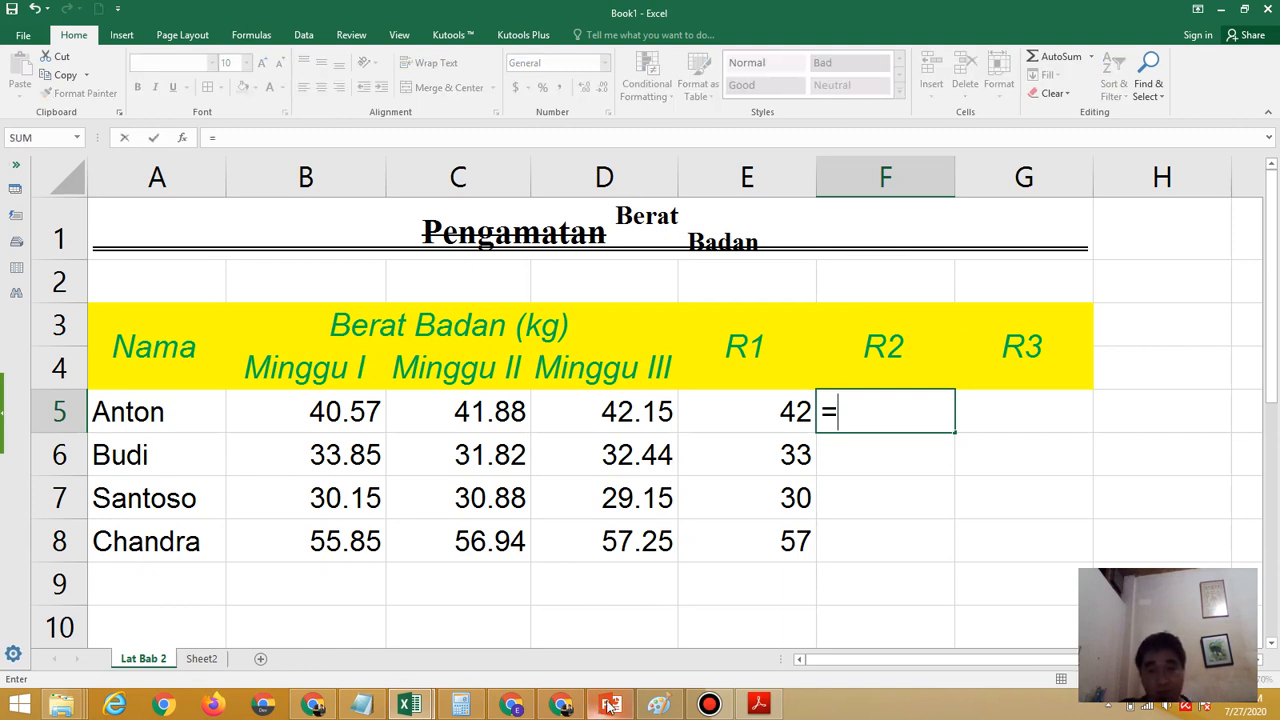
left_click(758, 705)
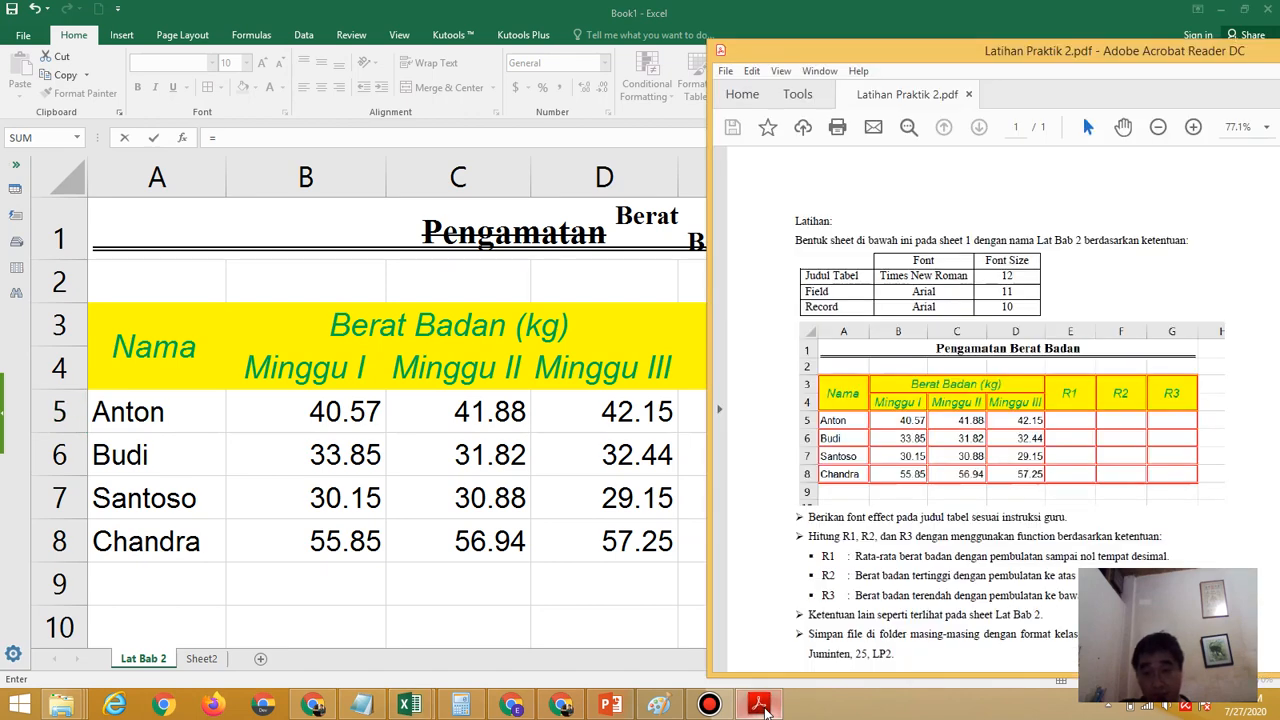
left_click(538, 10)
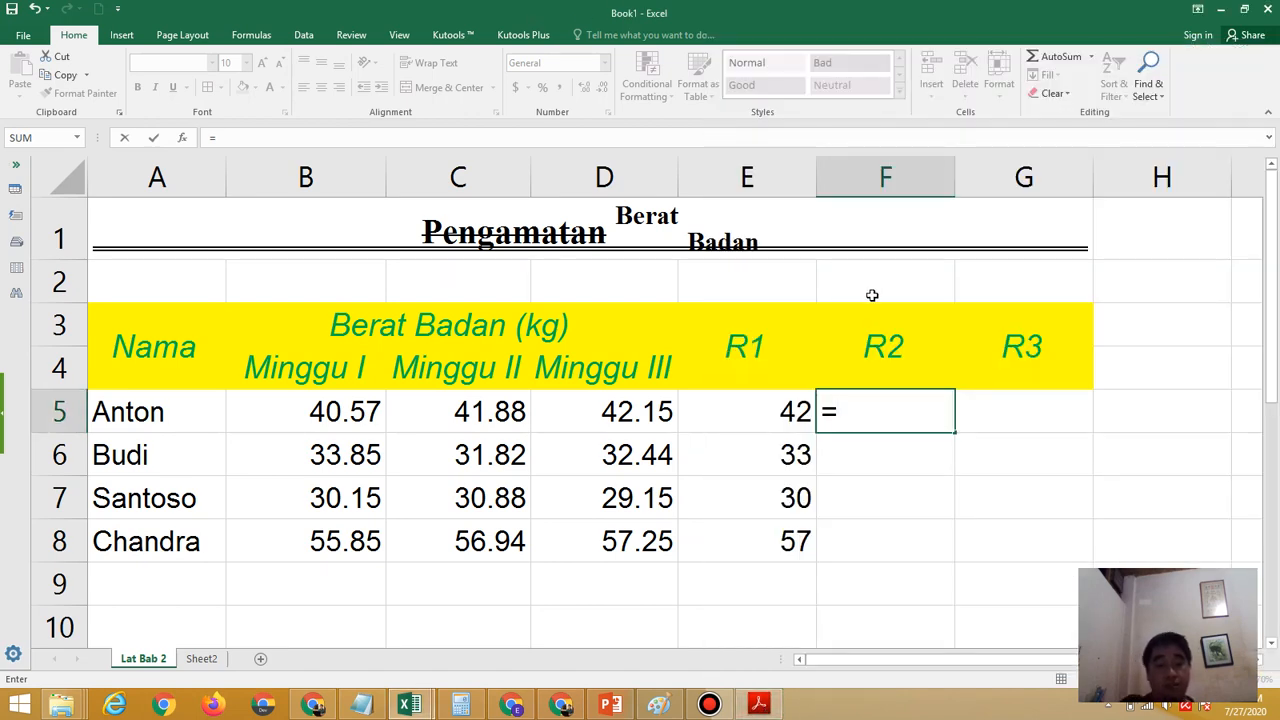
type("Round")
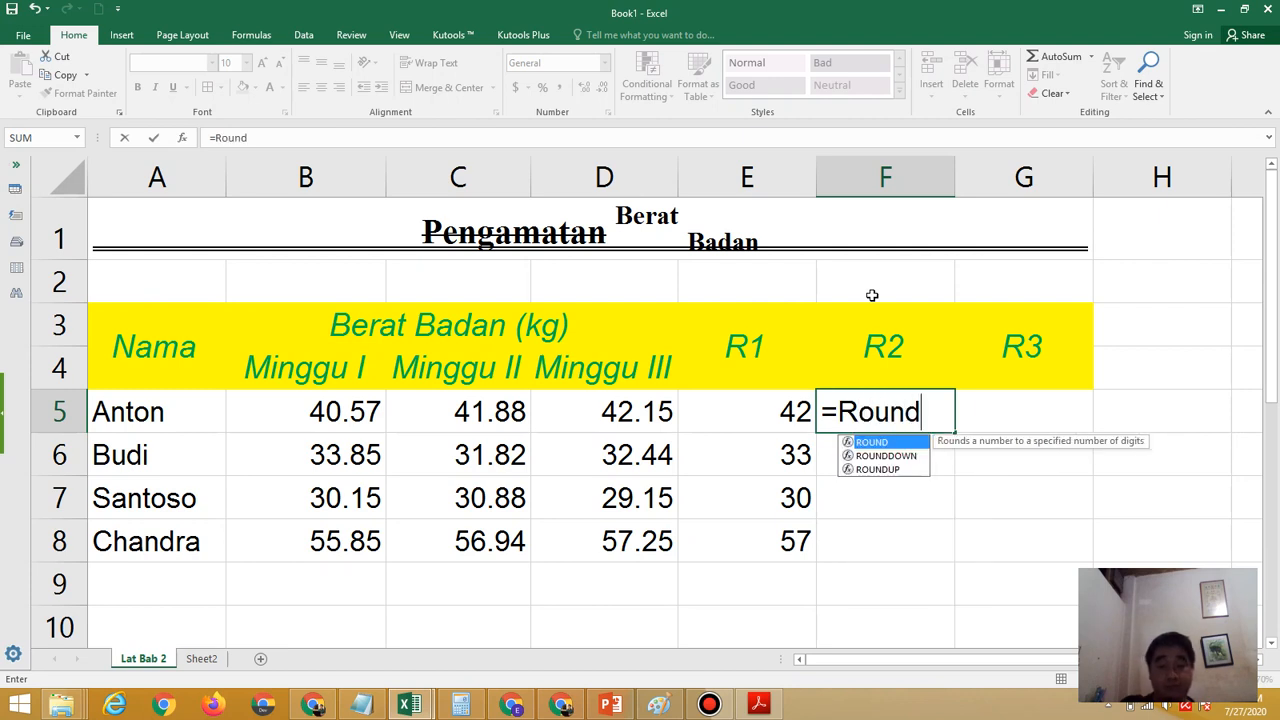
type("Up(")
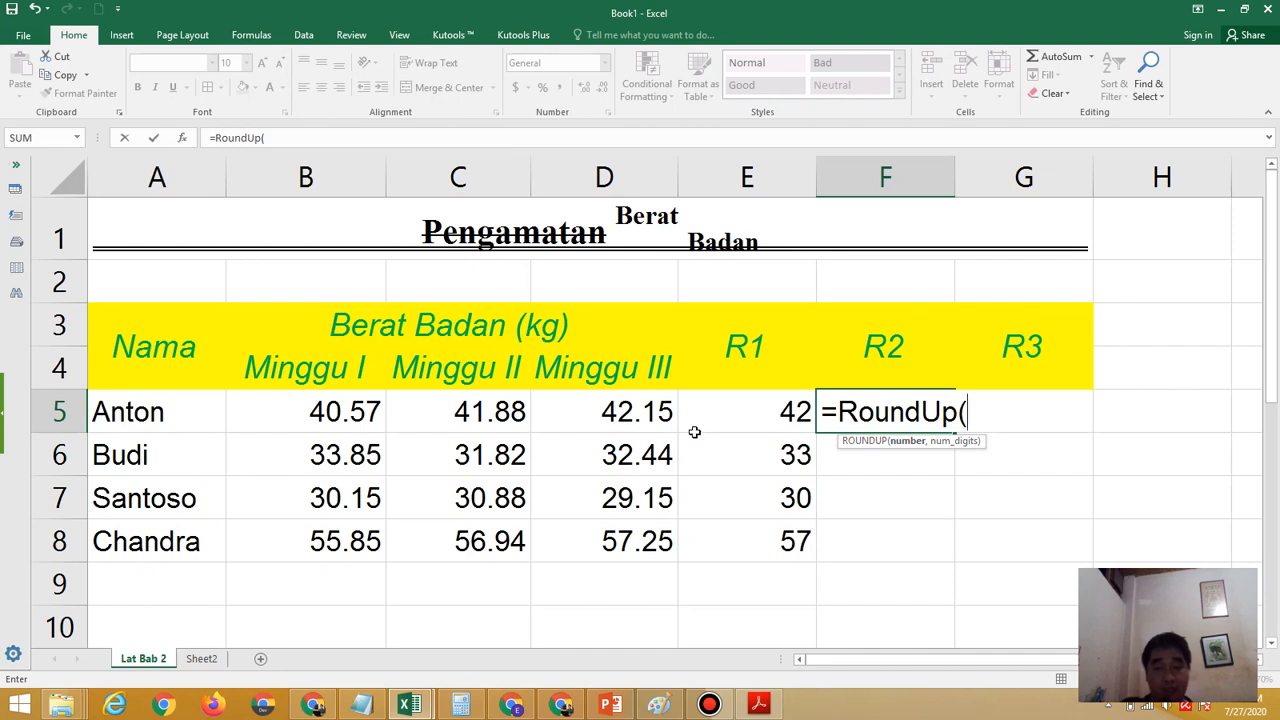
type("Max")
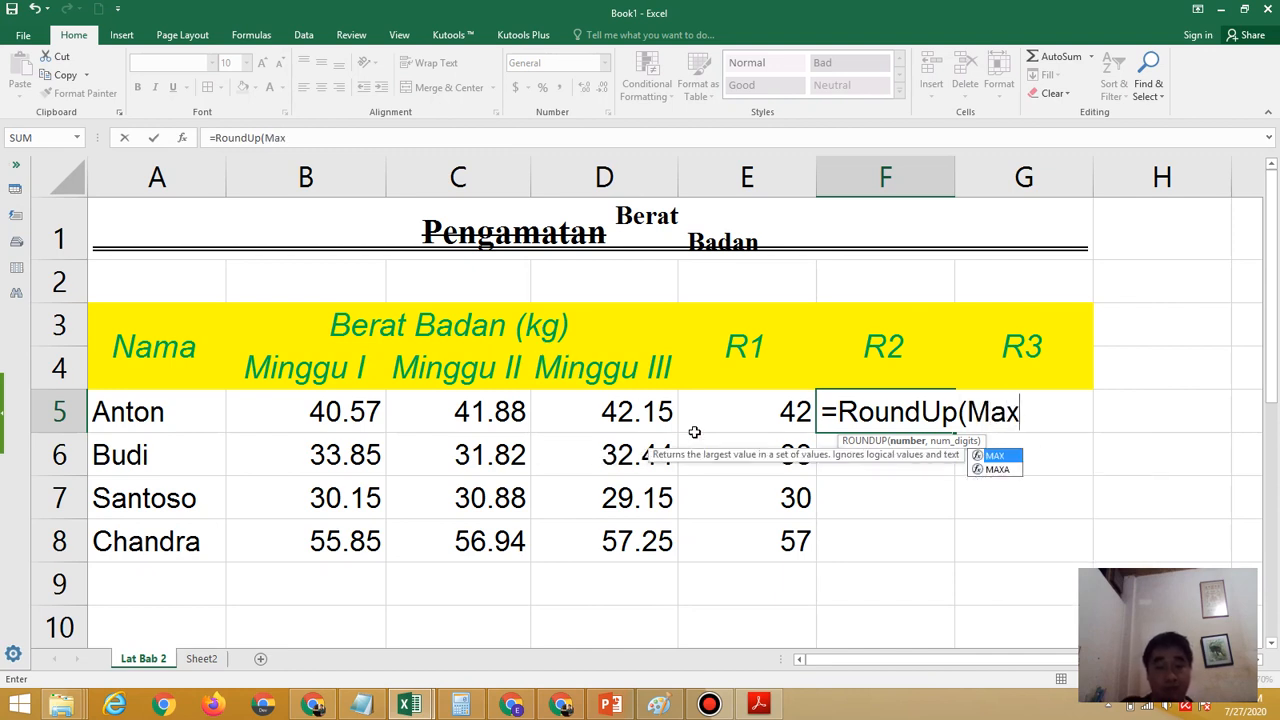
type("(")
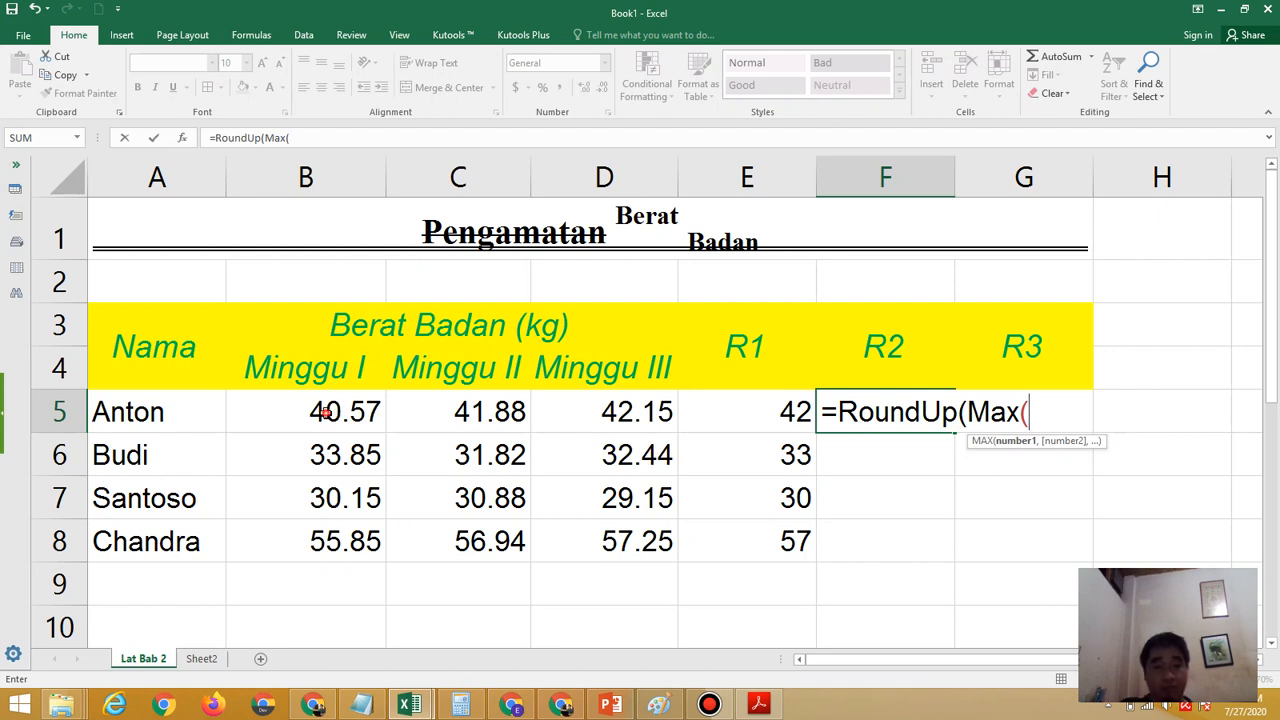
left_click_drag(325, 412, 543, 410)
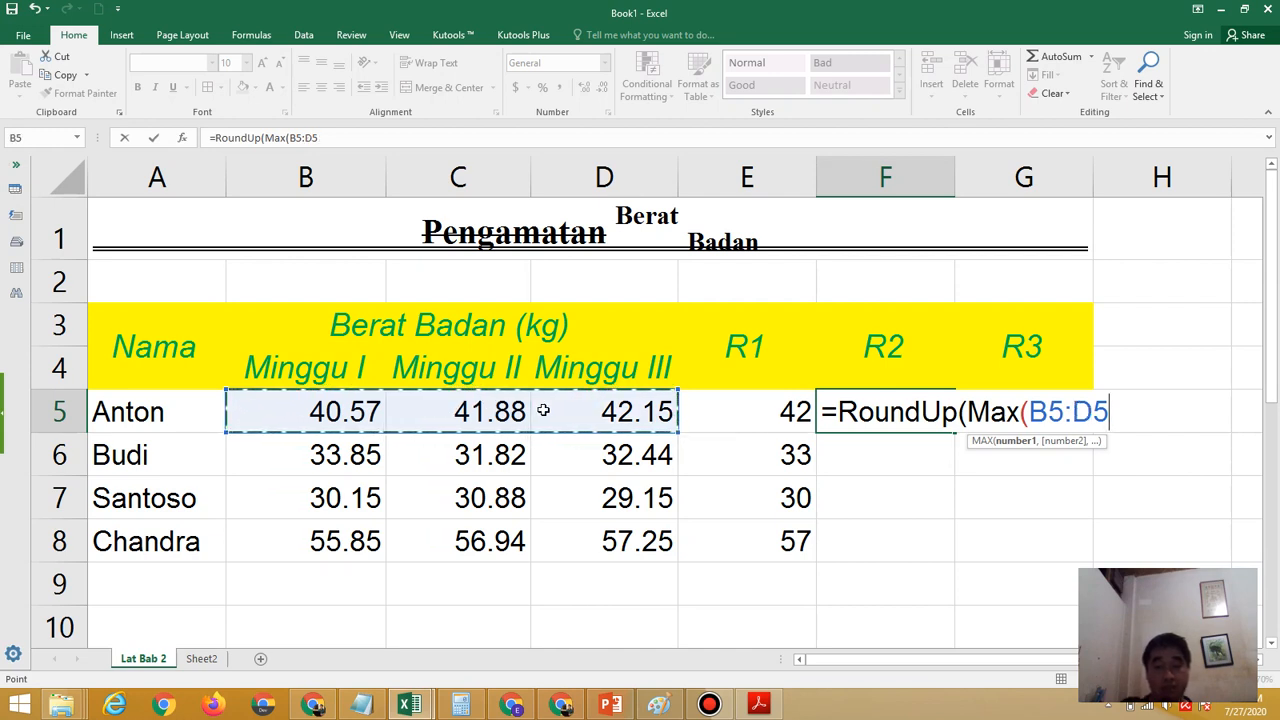
type("),")
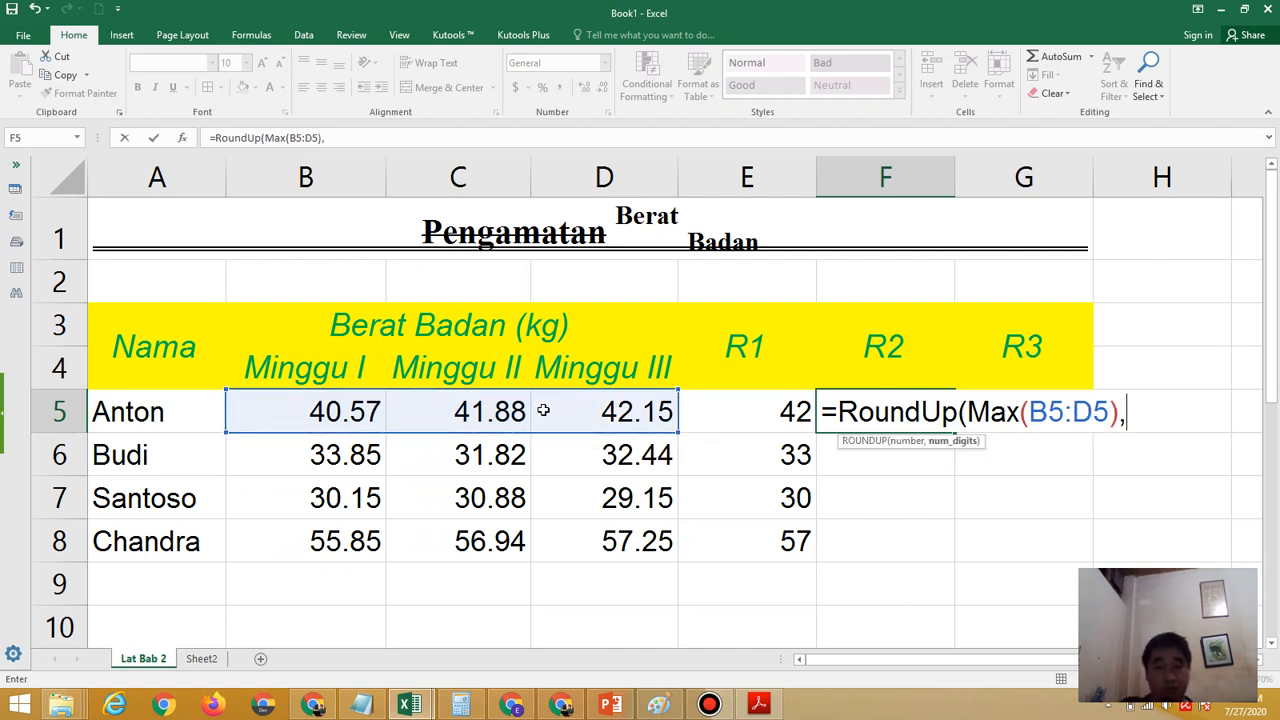
type("1")
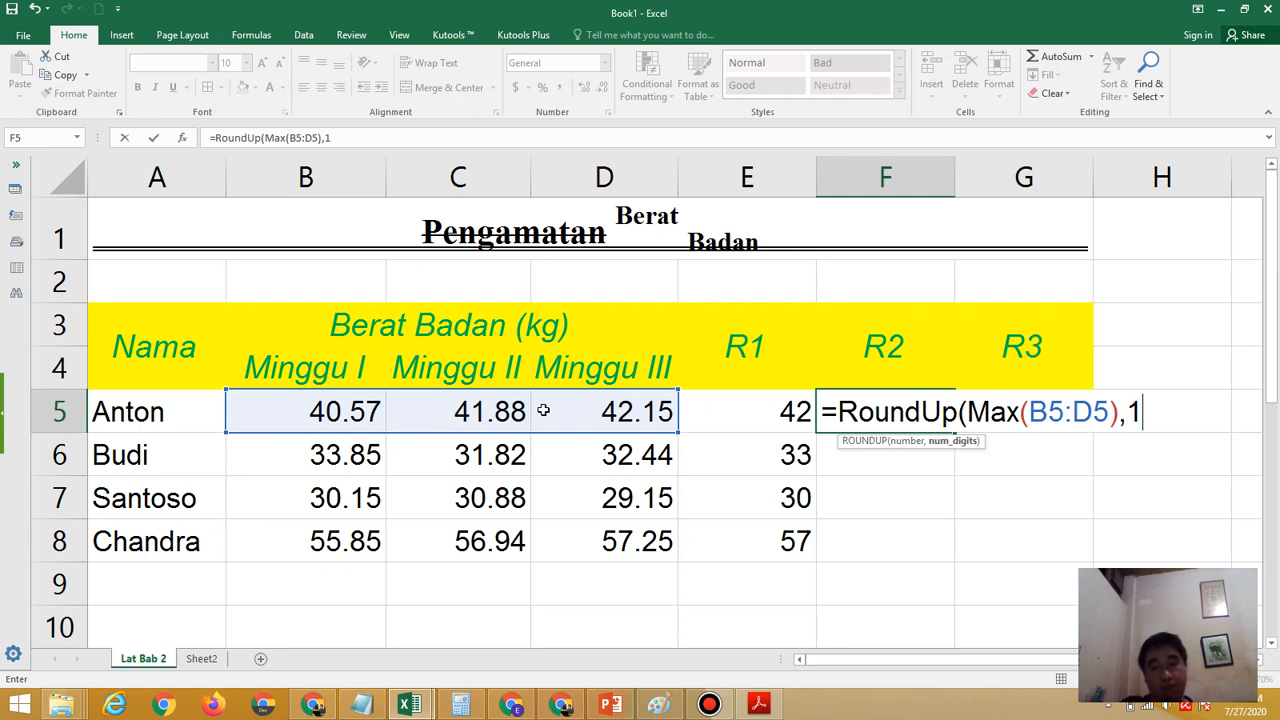
type(")")
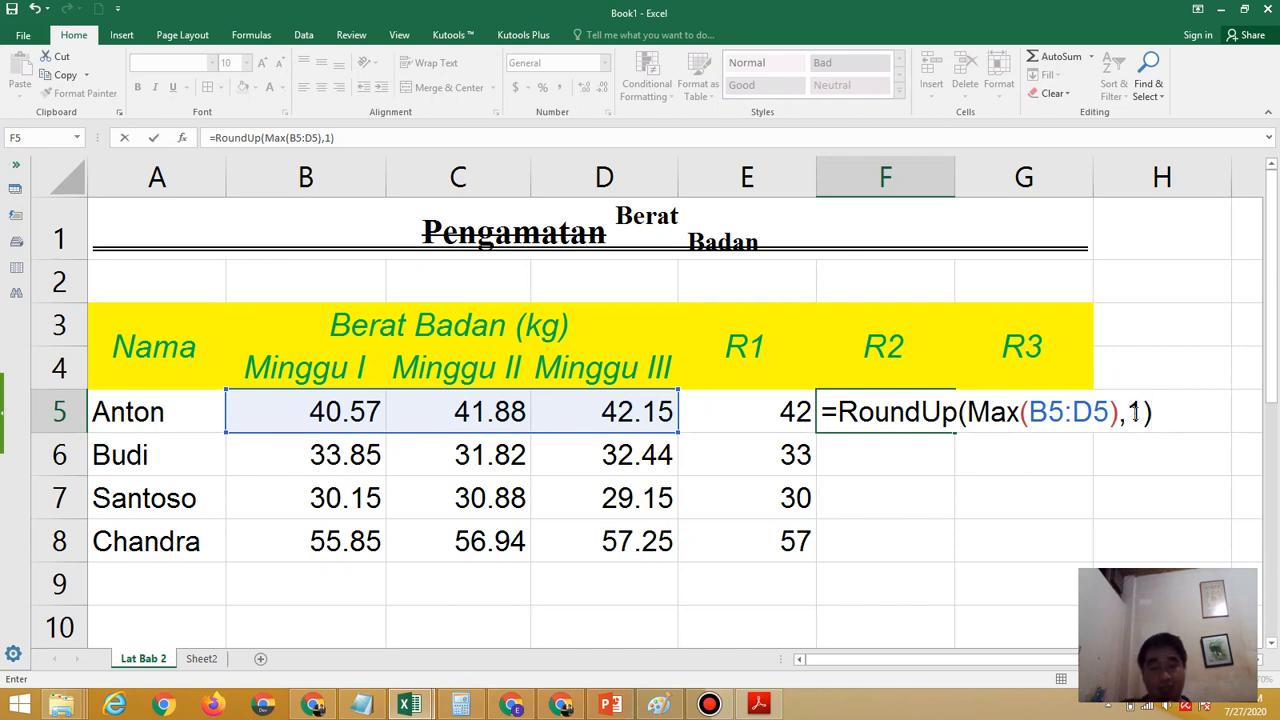
key("Return")
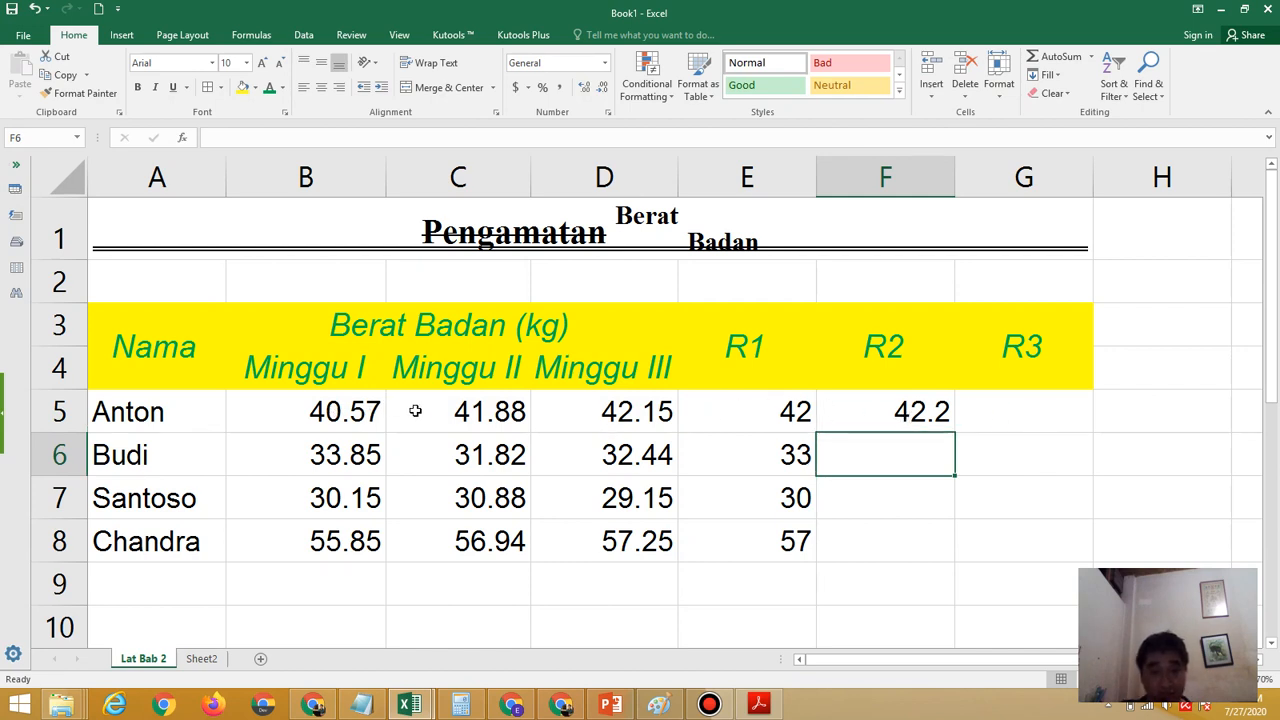
Highlight the first row's Minggu III weight in D5 to compare it with the rounded-up R2 result
left_click(576, 415)
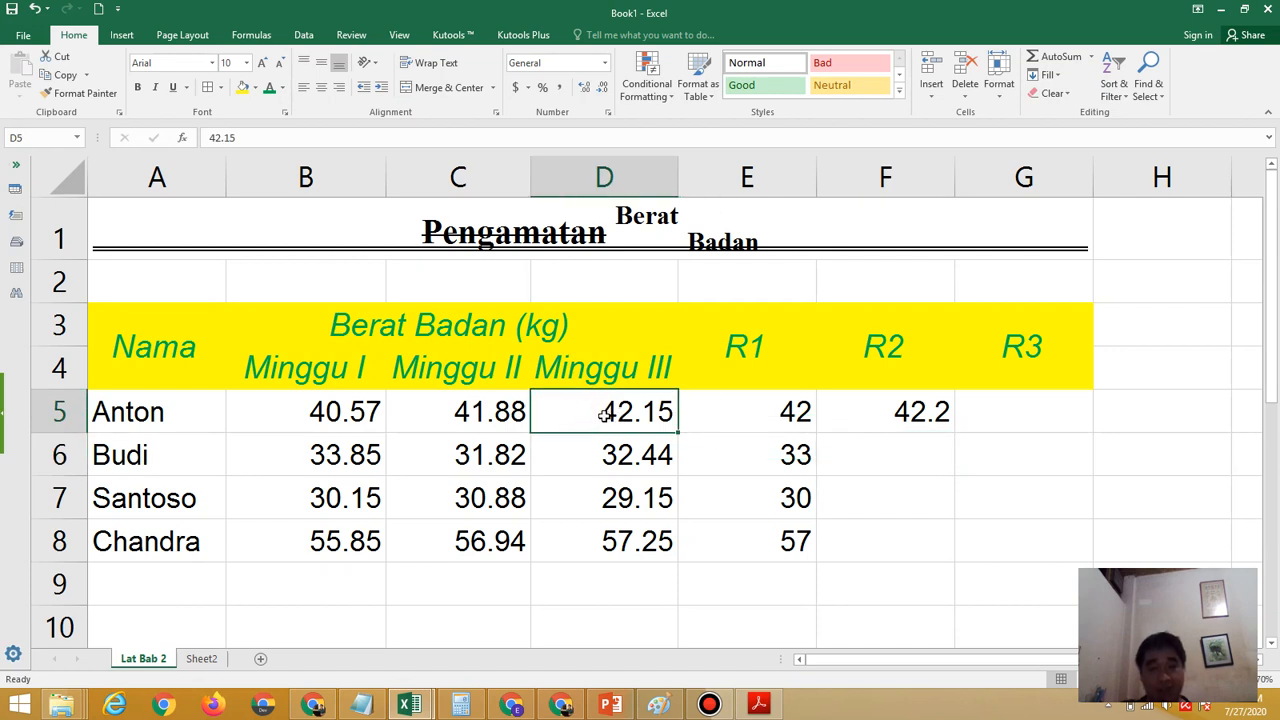
double_click(602, 413)
left_click_drag(604, 413, 677, 413)
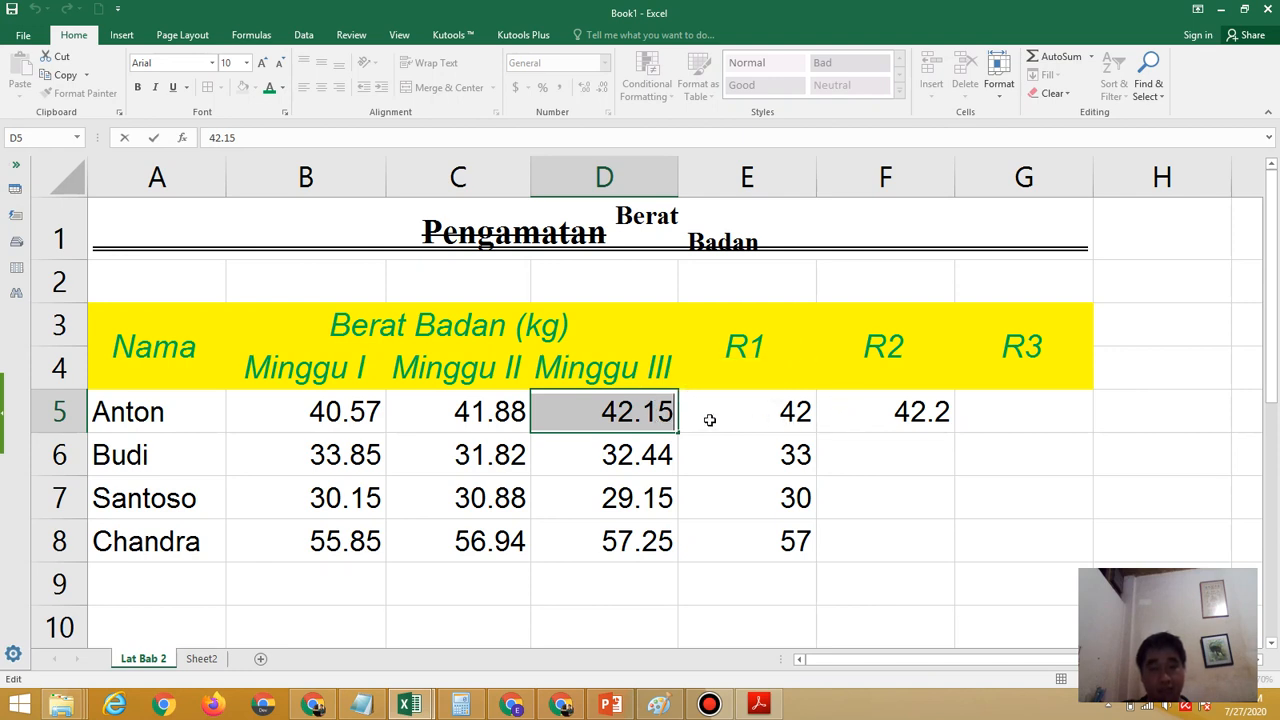
key("Return")
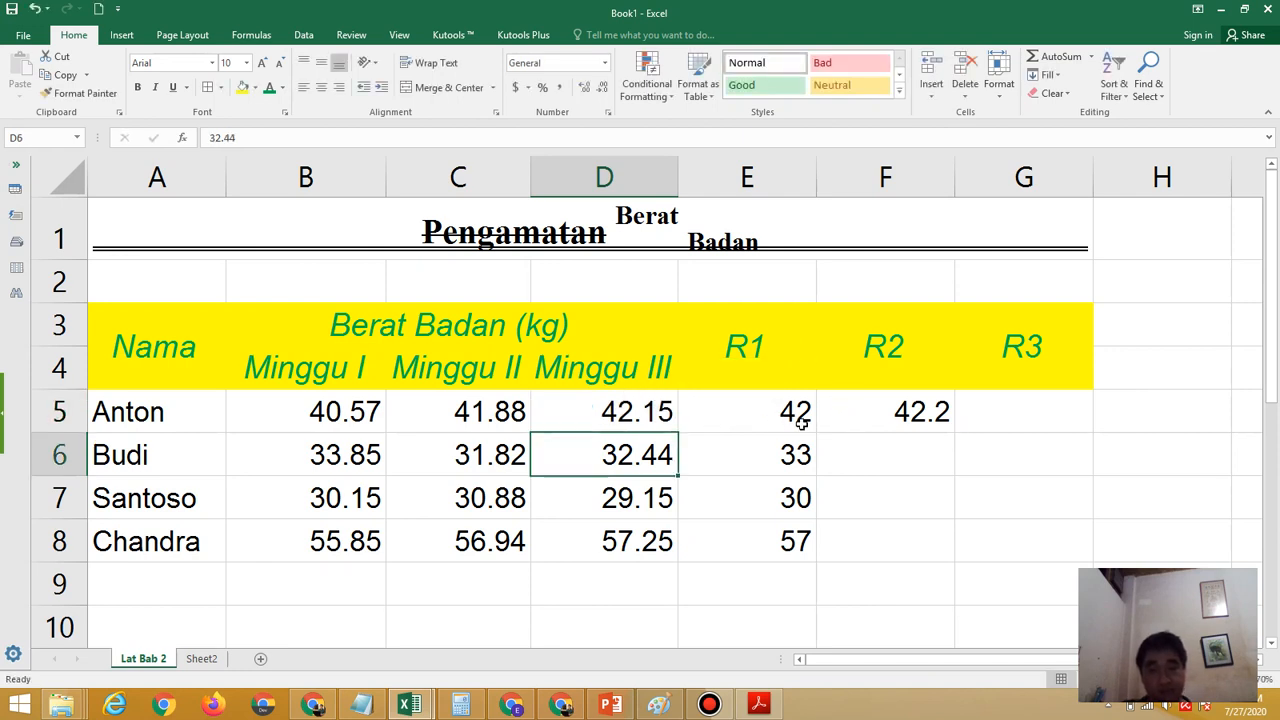
Fill the R2 formula from F5 down through F8
left_click(903, 418)
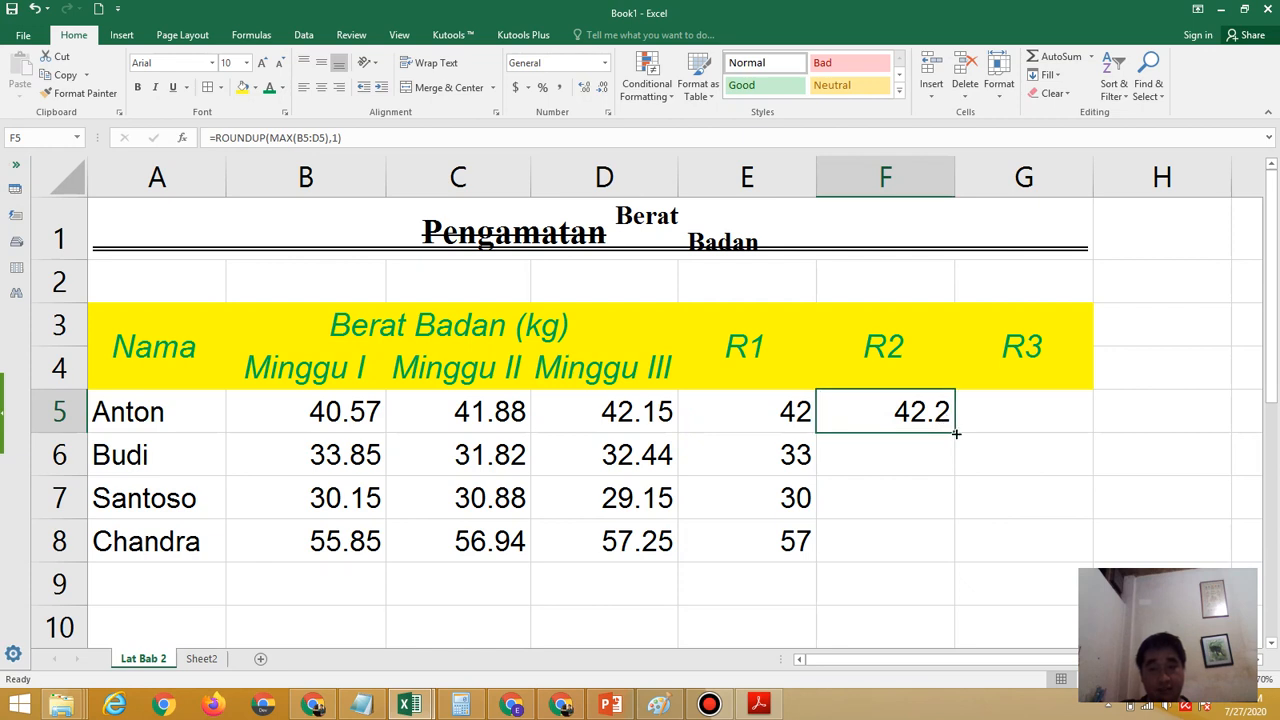
left_click_drag(955, 433, 952, 556)
Select the first R3 cell, G5, and read the R3 requirement in the exercise PDF in Adobe Acrobat Reader
left_click(1020, 405)
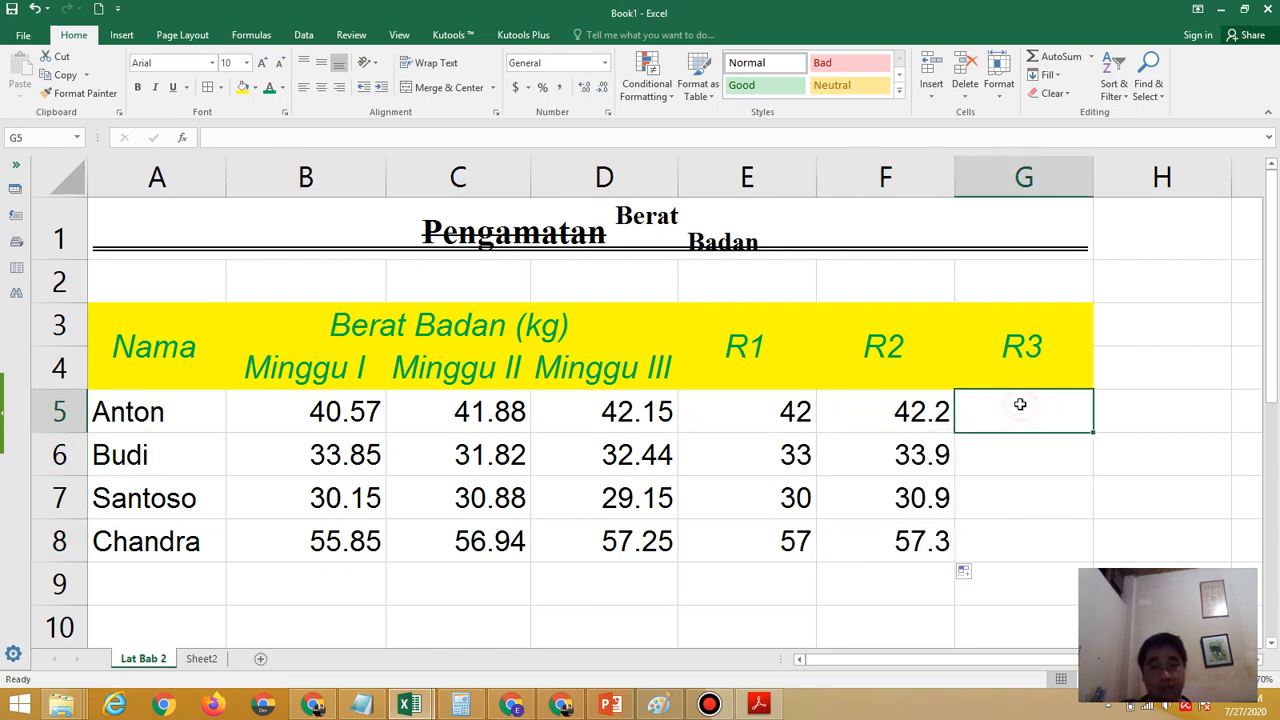
left_click(758, 704)
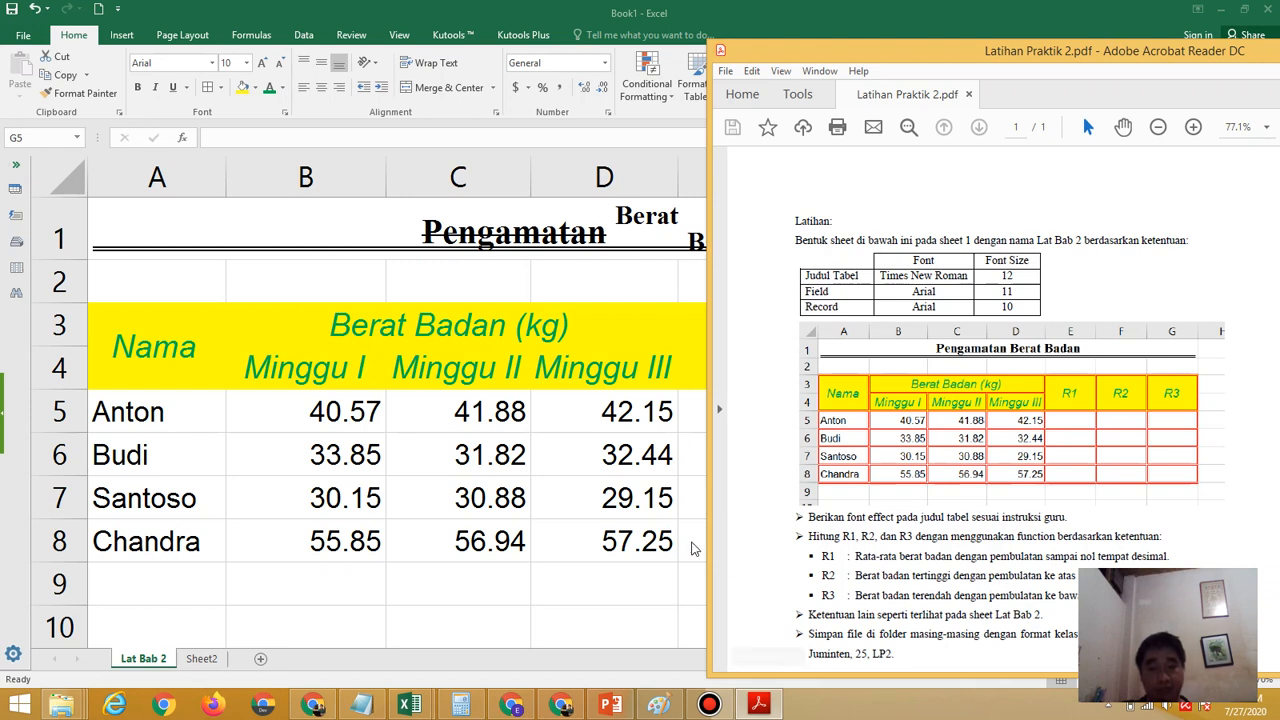
left_click(637, 519)
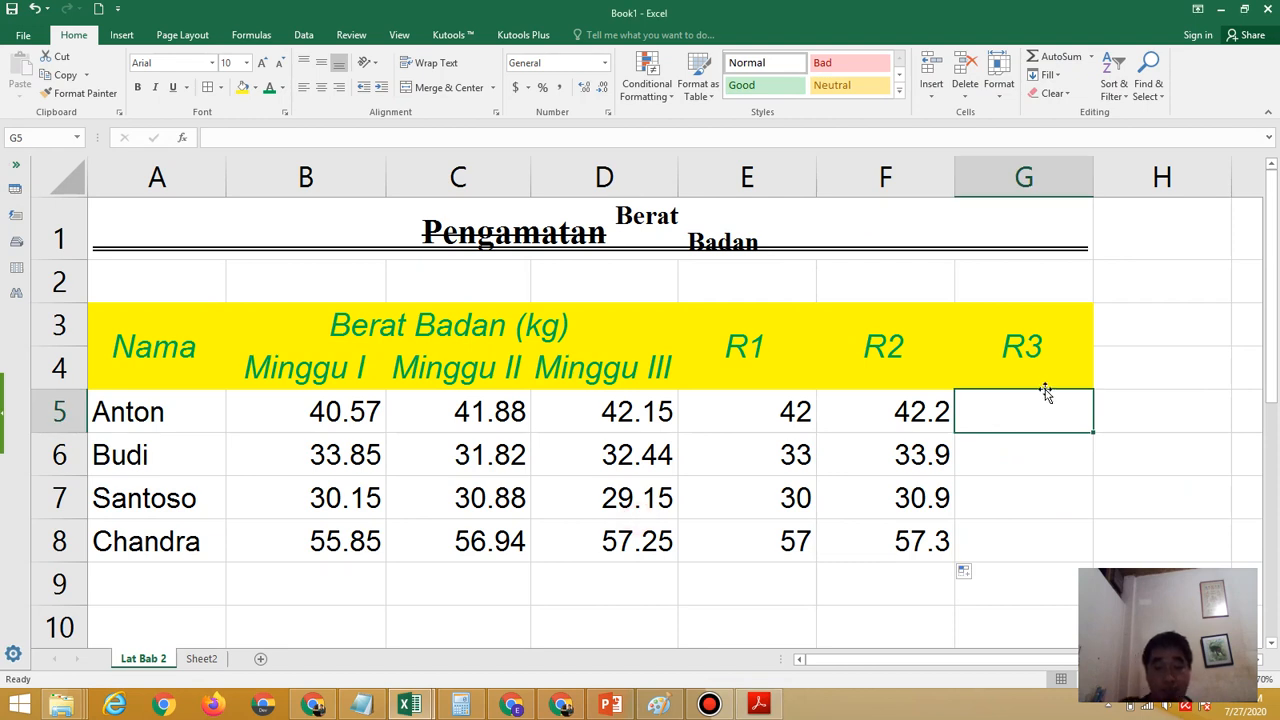
Enter the formula =RoundDown(Min(B5:D5),-1) in G5 for the first row's R3, rechecking the required rounding in the exercise PDF
type("=R")
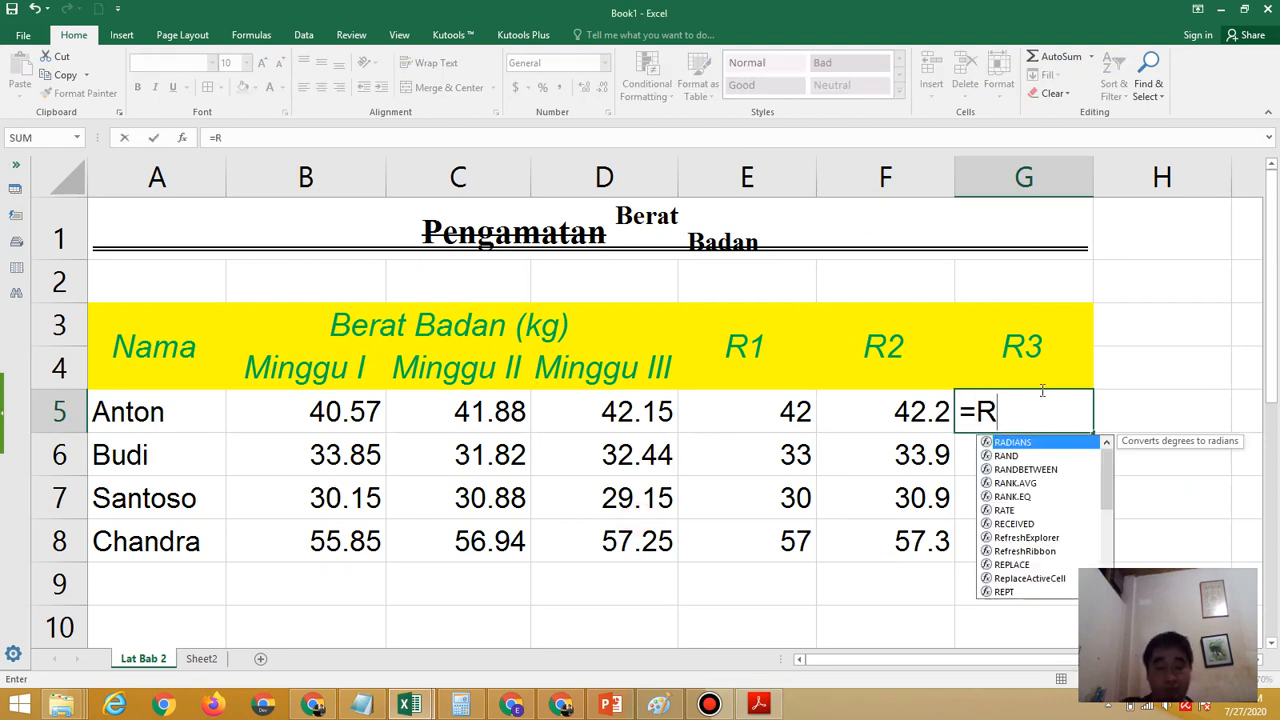
type("ound")
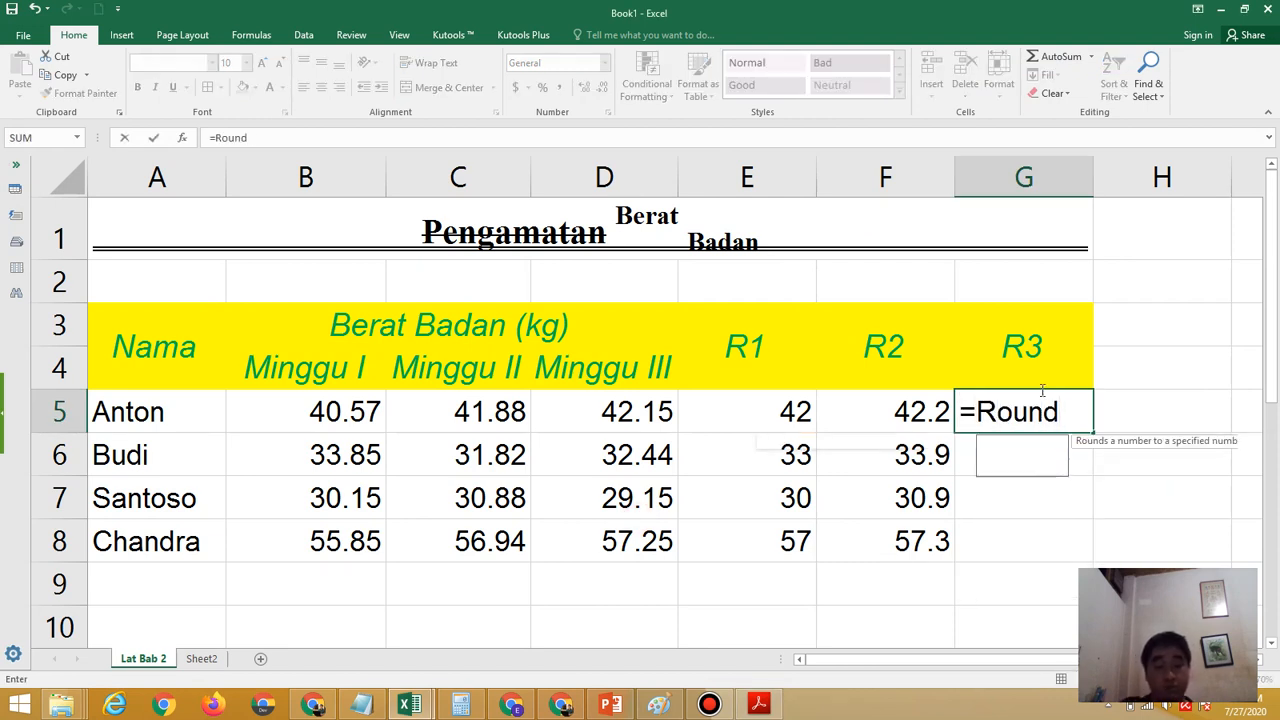
type("Down(")
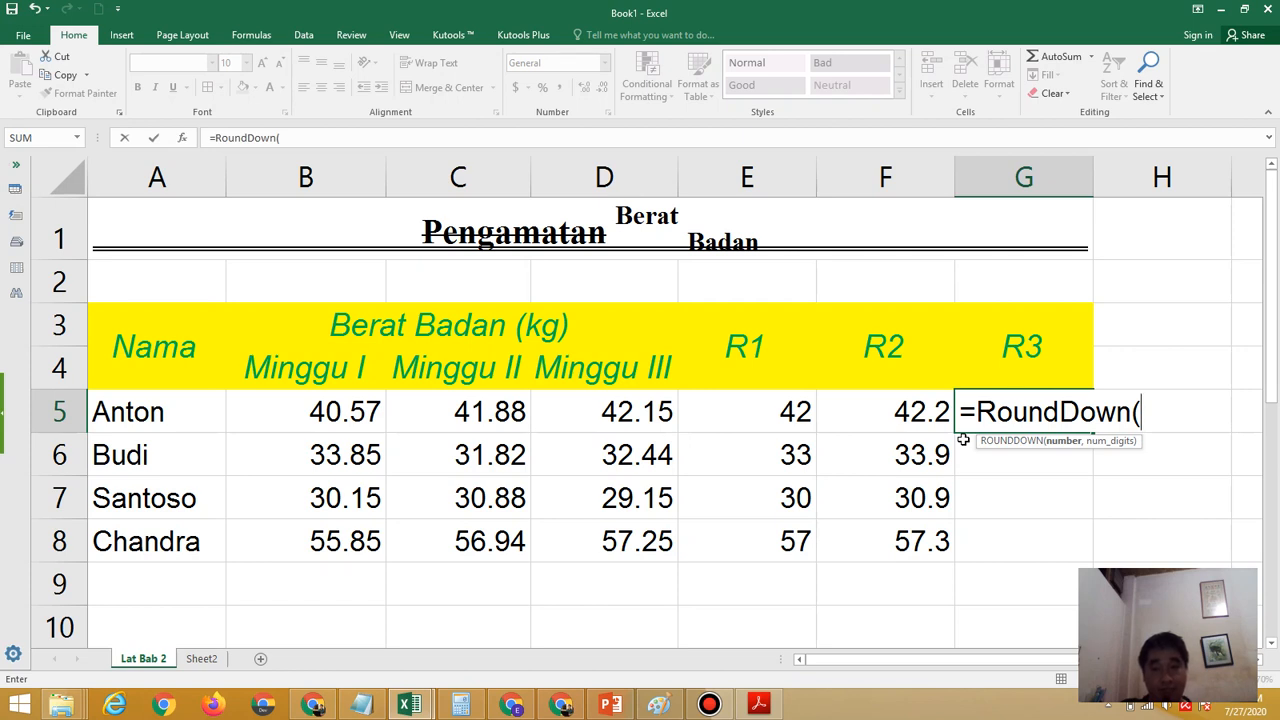
type("M")
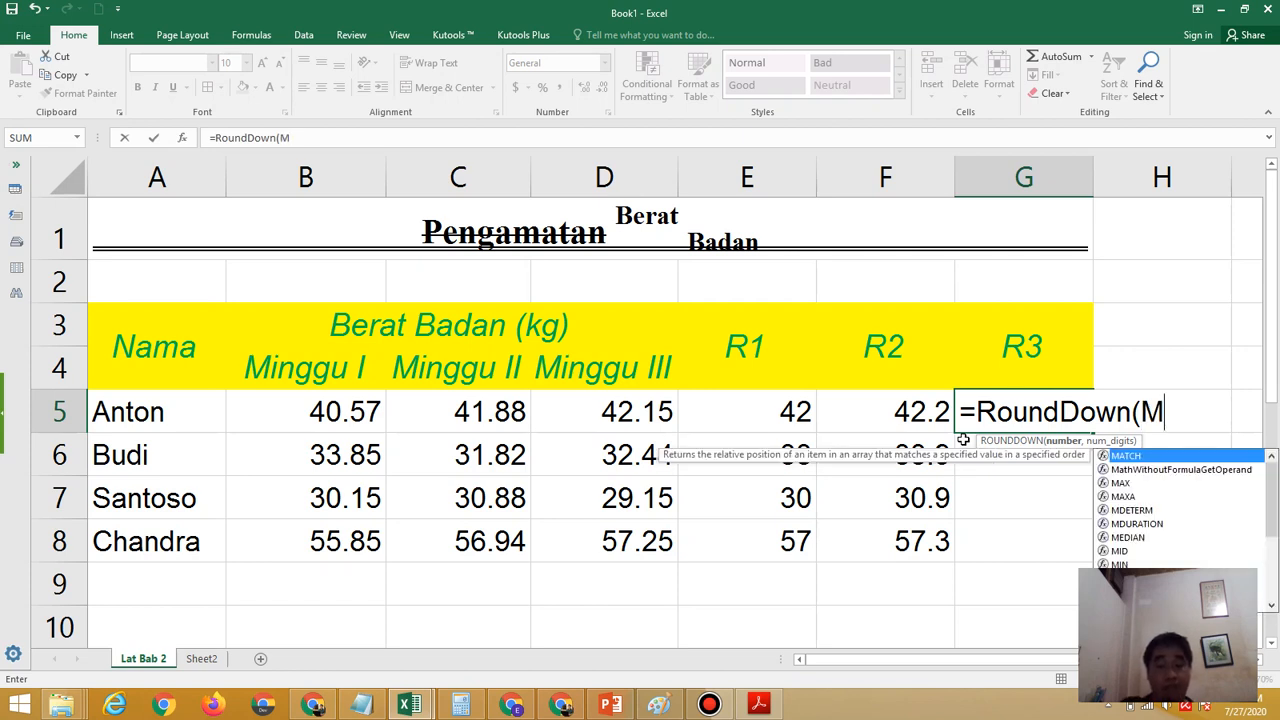
type("in")
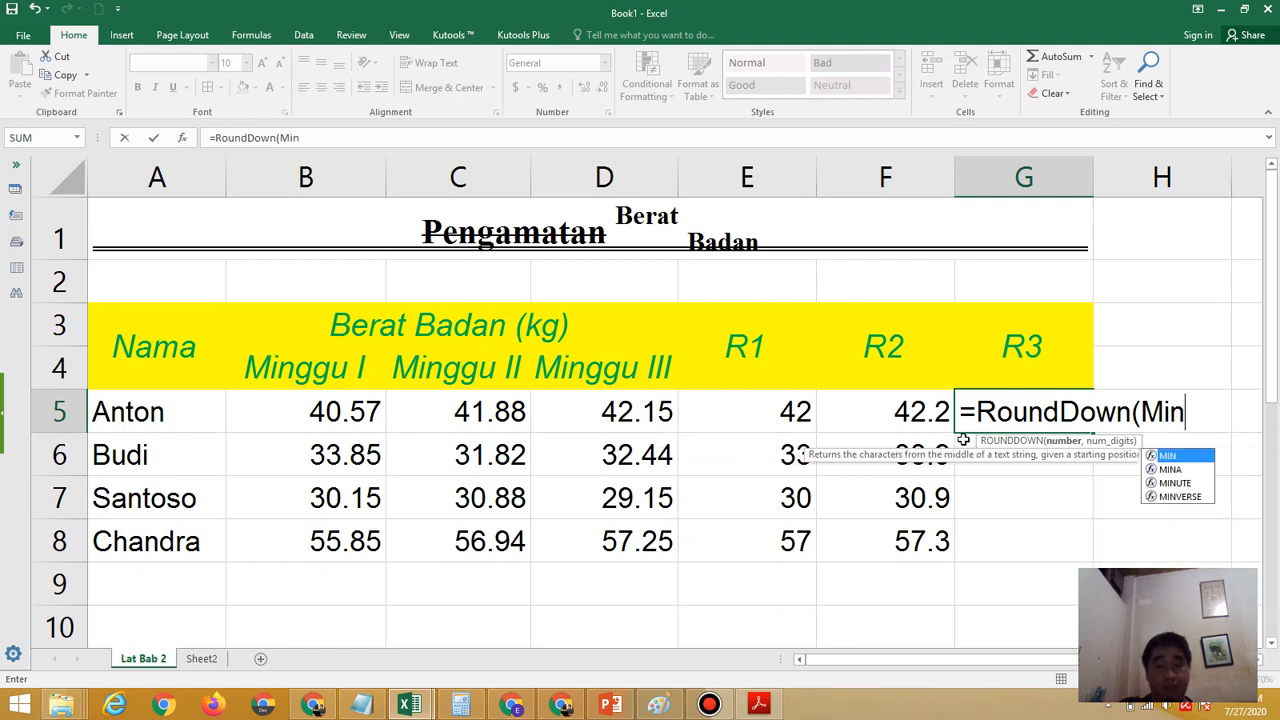
type("(")
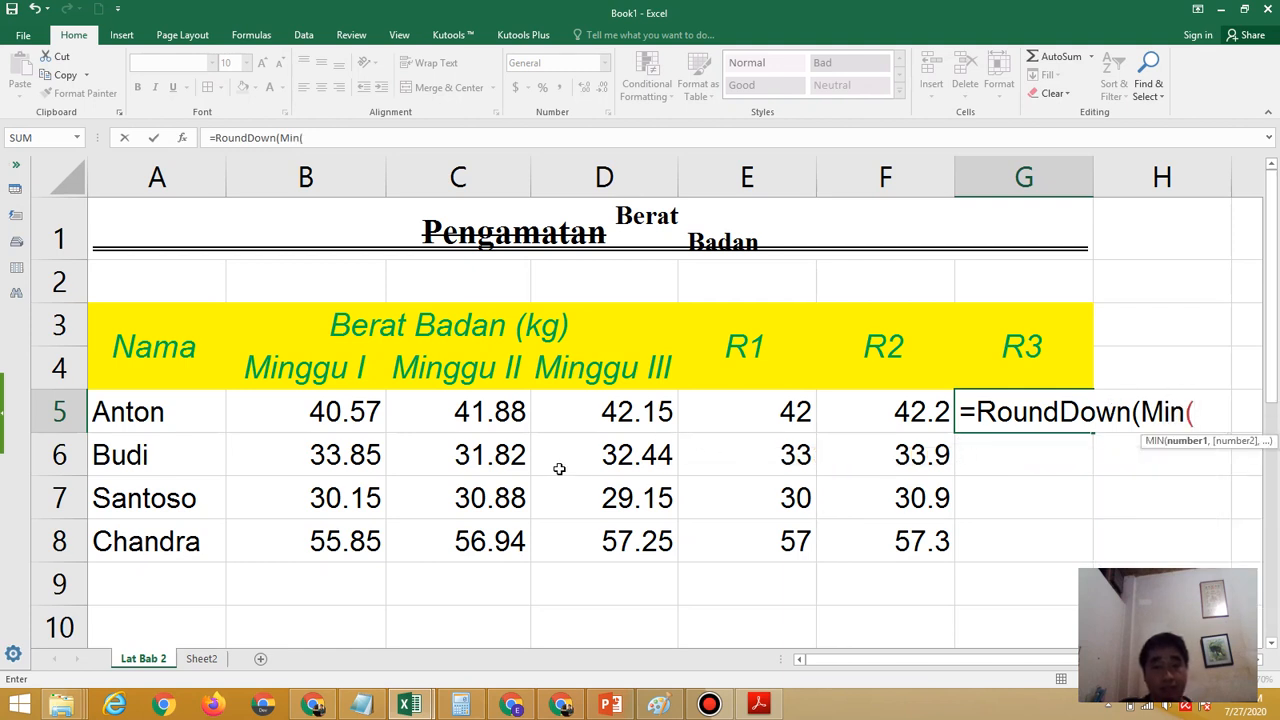
left_click(271, 414)
left_click_drag(271, 414, 573, 407)
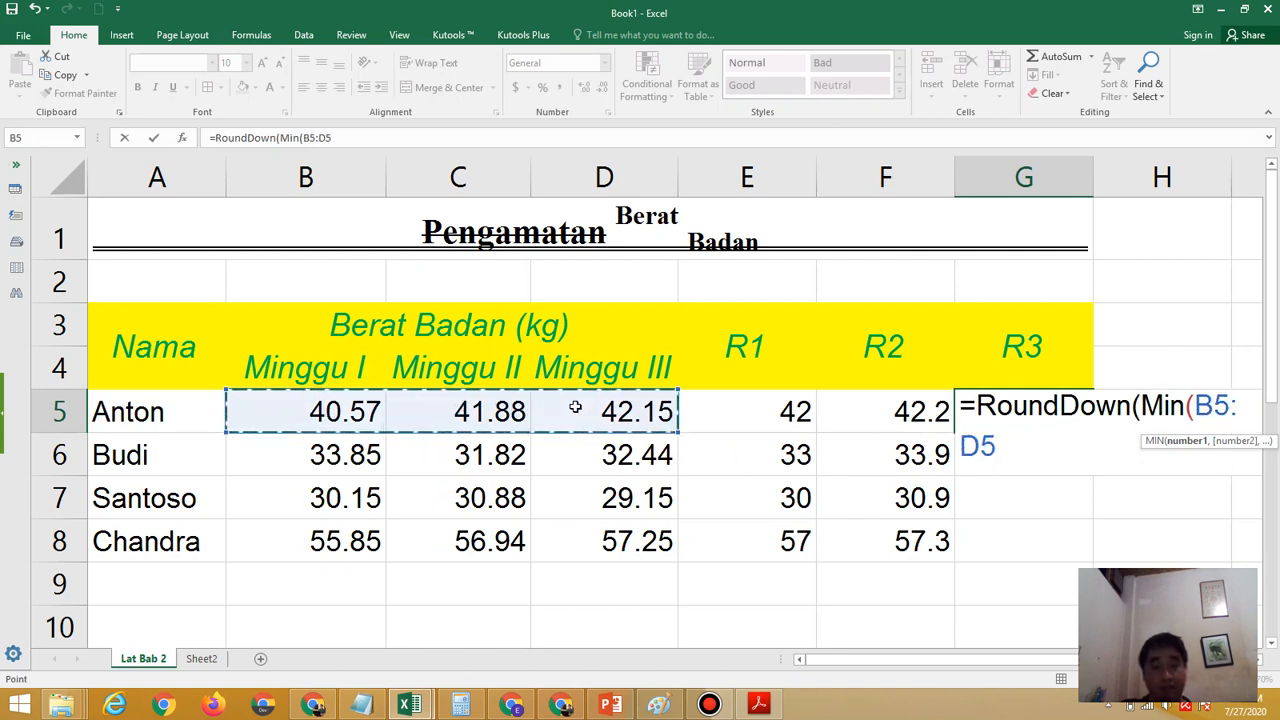
type(")")
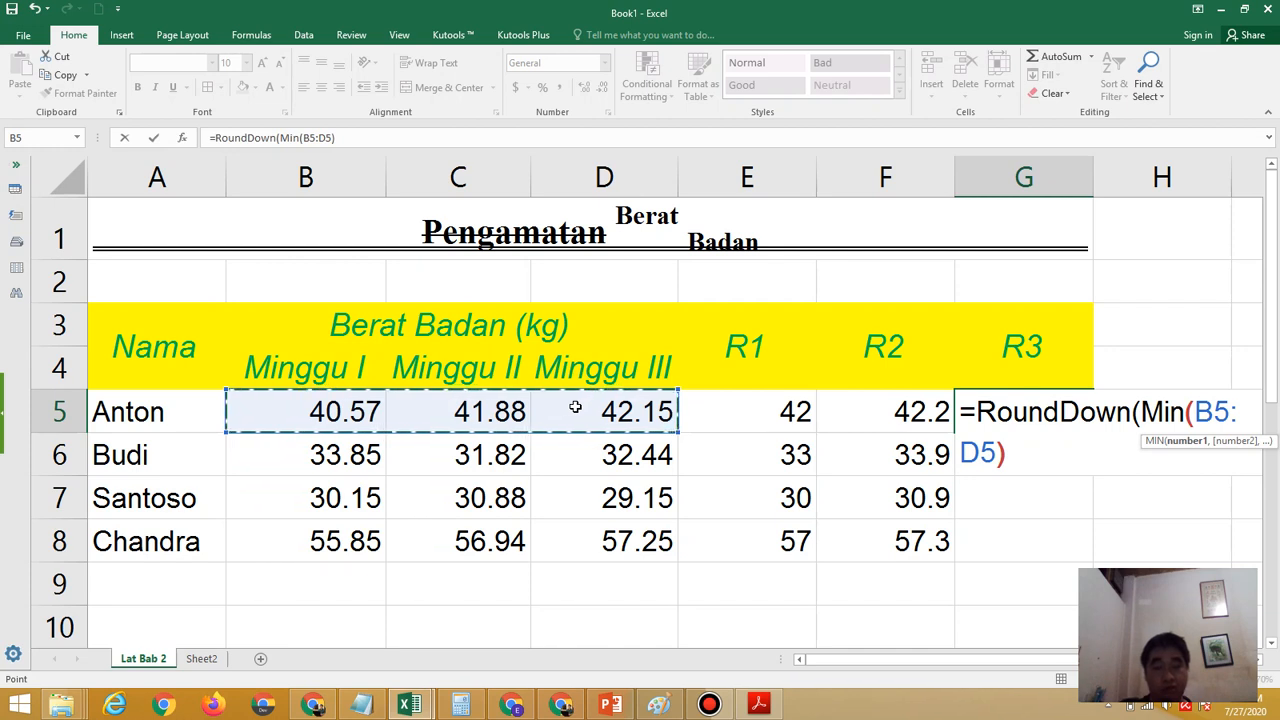
type(",")
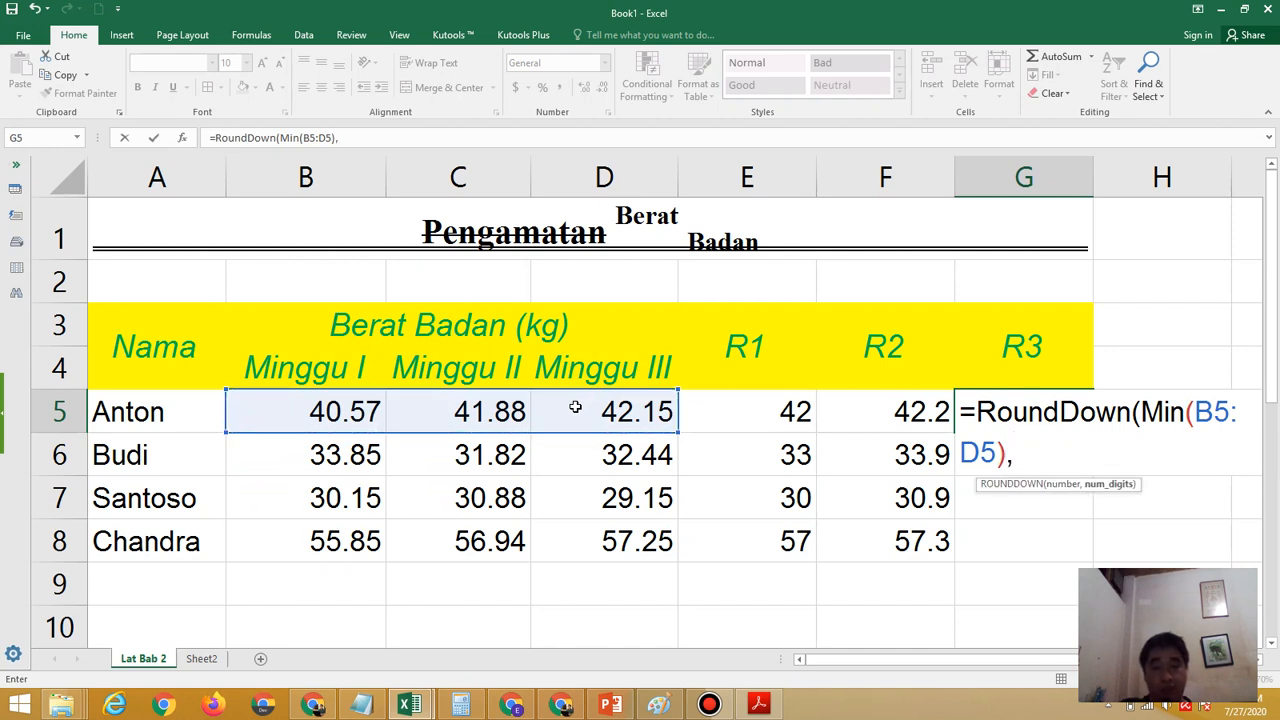
left_click(752, 706)
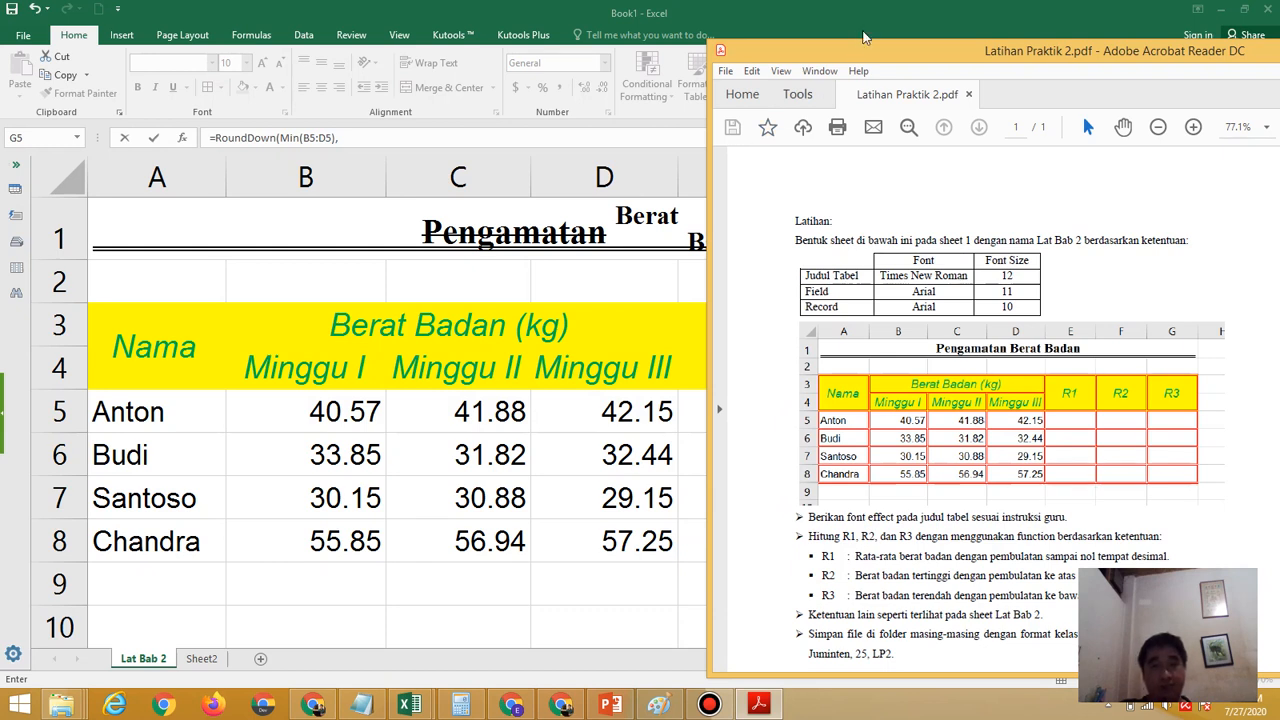
left_click(867, 24)
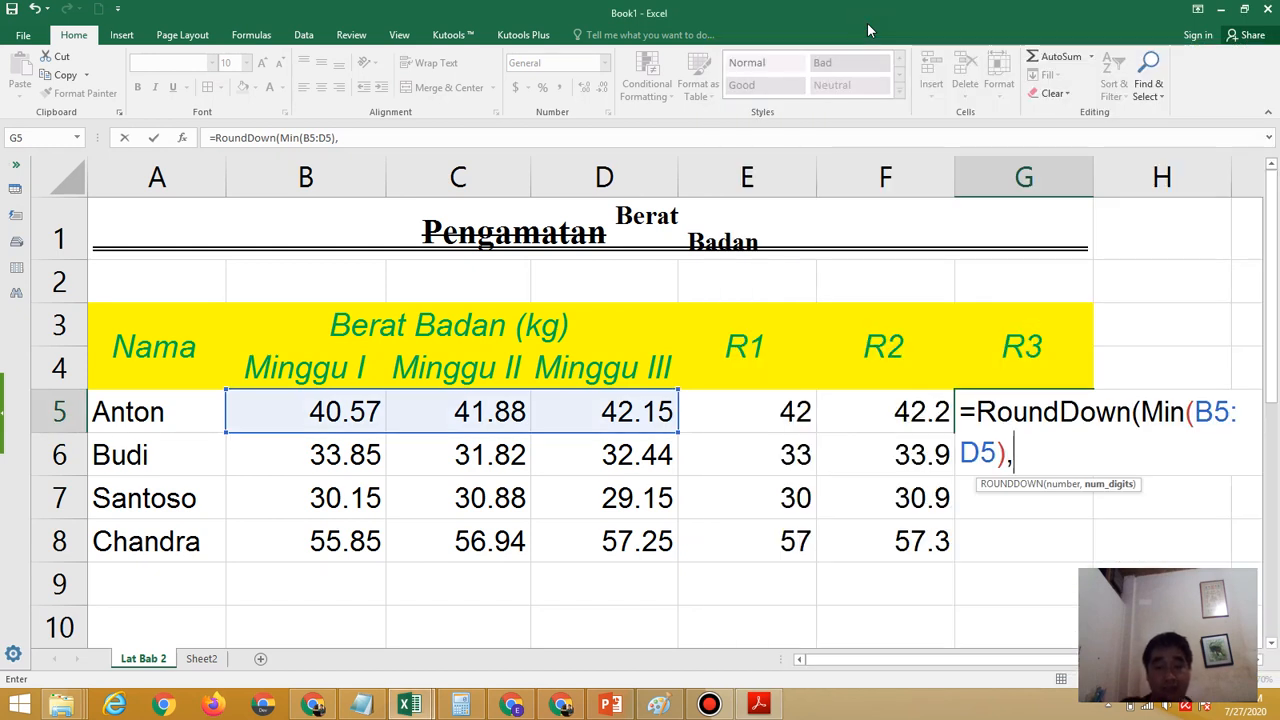
type("-1")
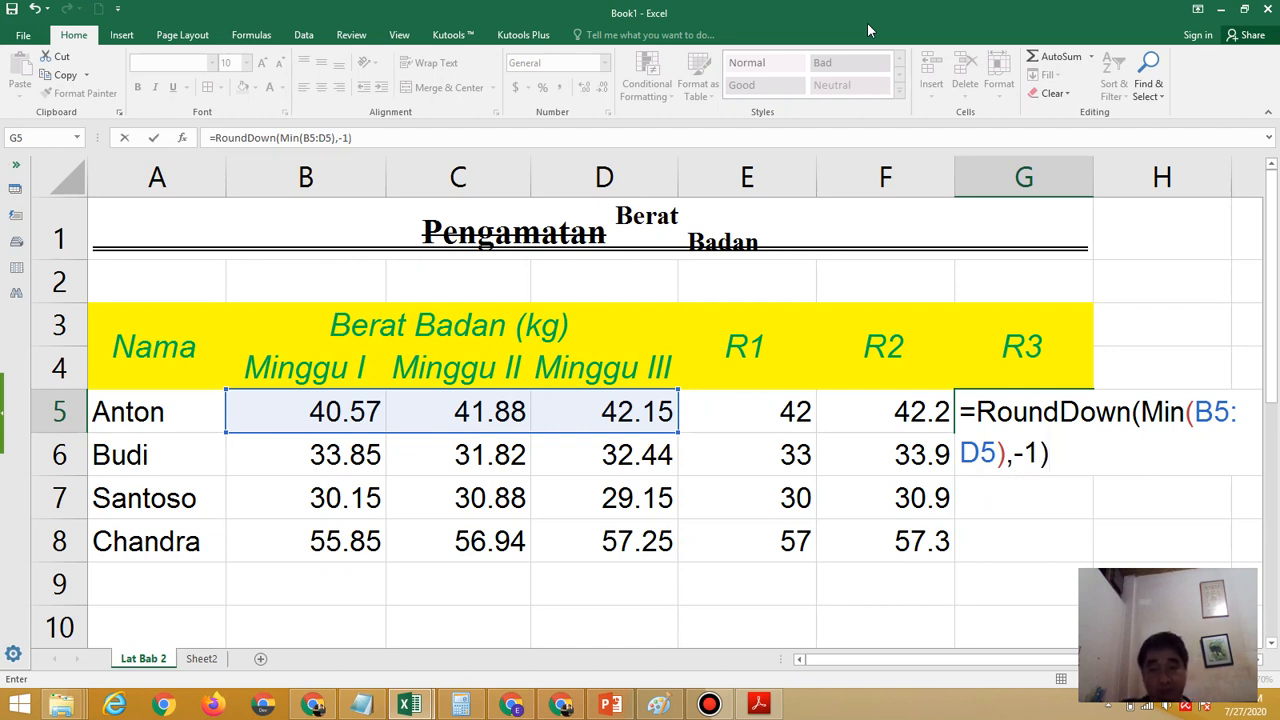
key("Return")
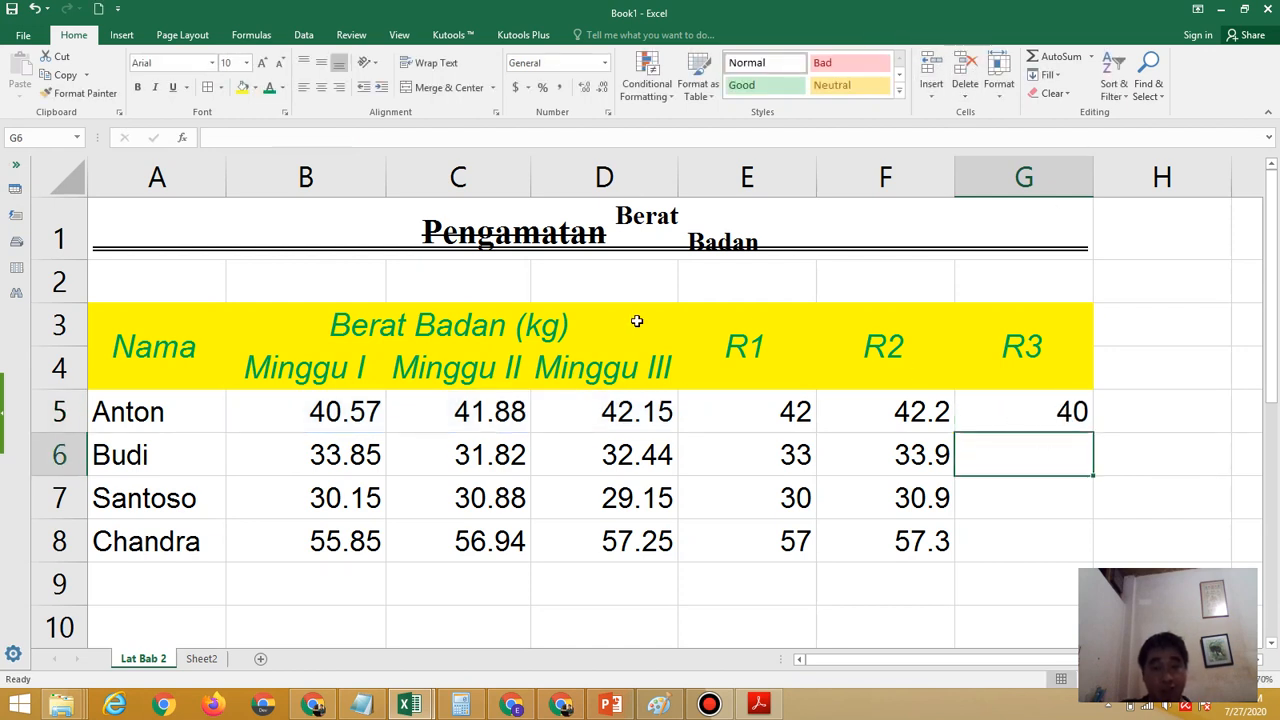
Compare the first row's R3 formula in G5 with the whole-number part of its Minggu I weight in B5
left_click(1026, 400)
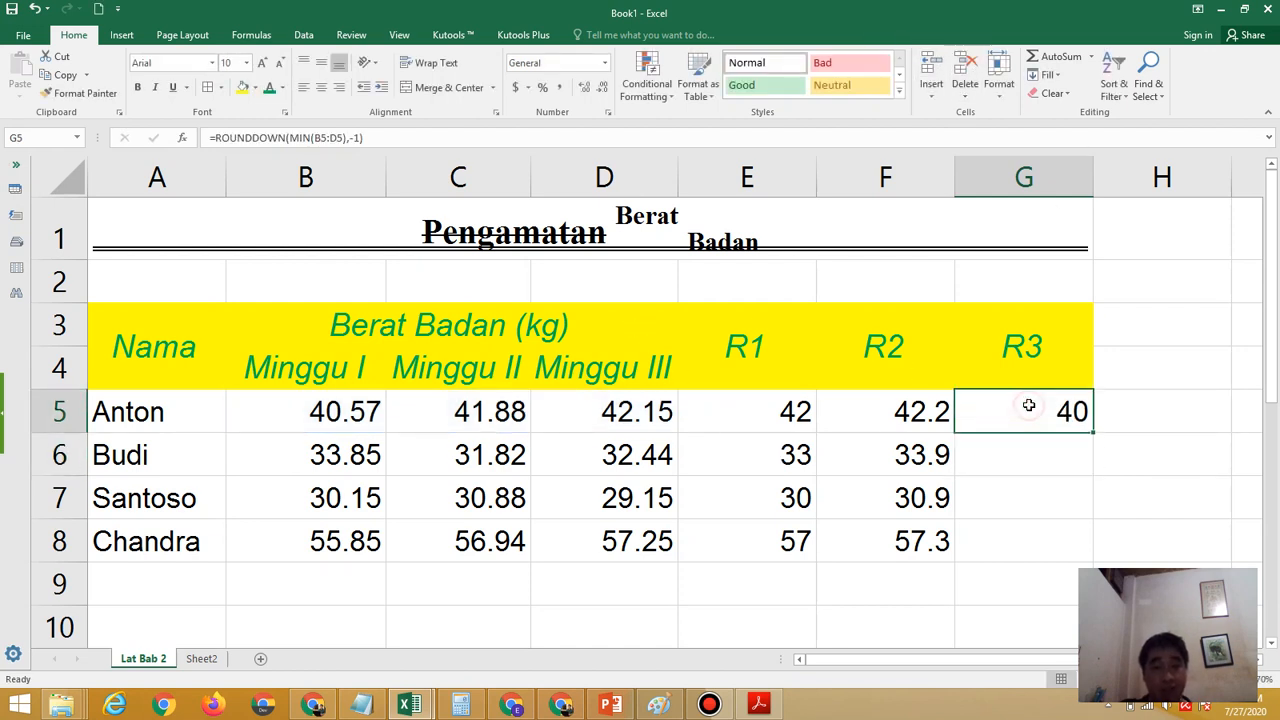
left_click(358, 414)
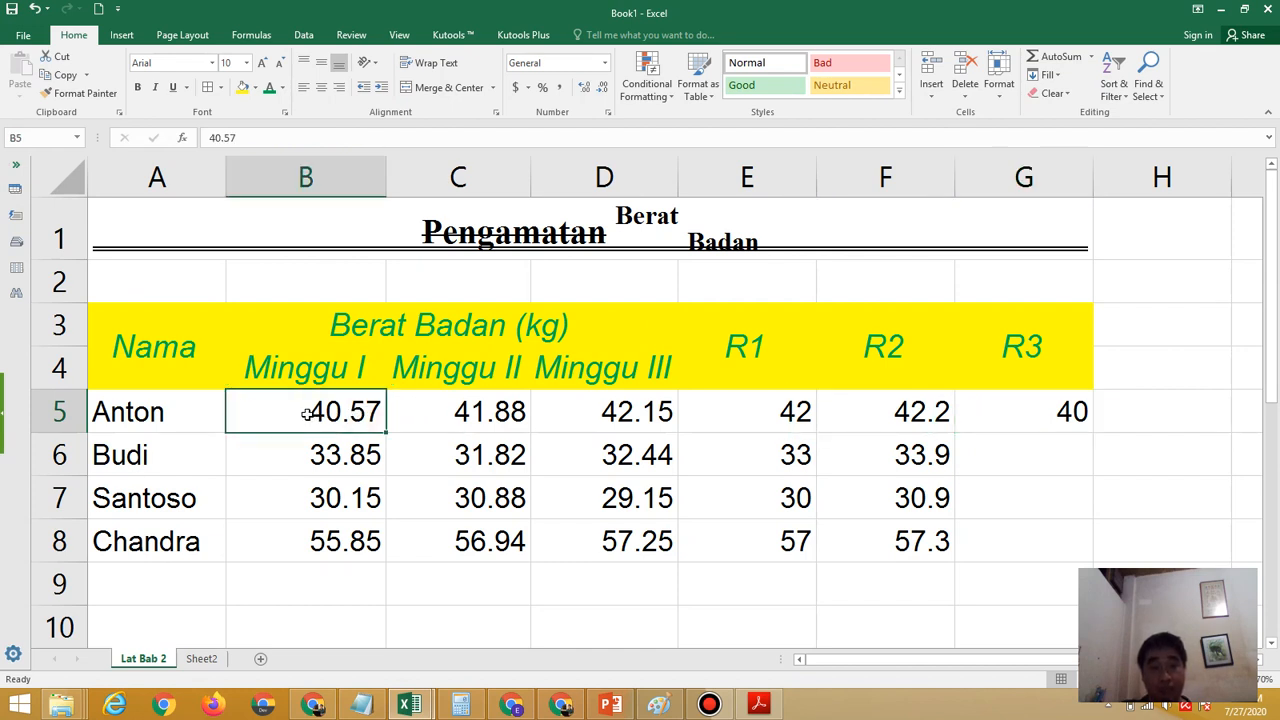
double_click(307, 414)
left_click_drag(312, 414, 340, 413)
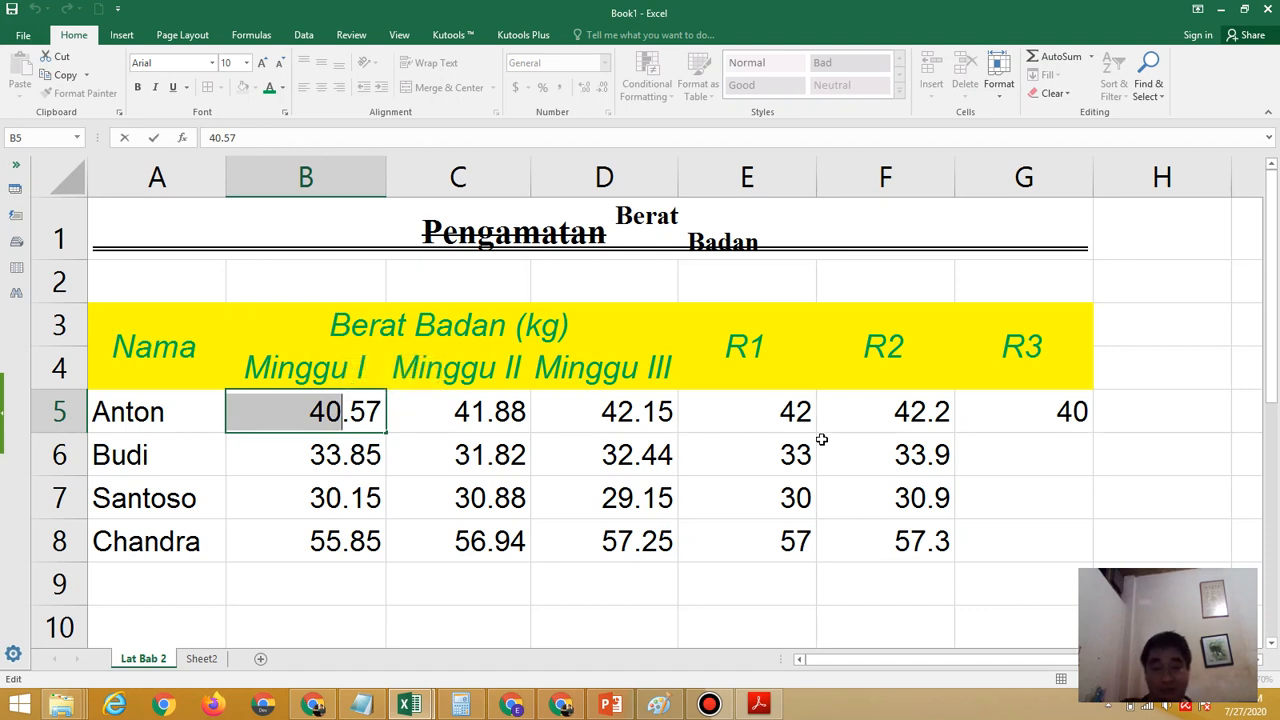
key("Return")
Fill the R3 formula from G5 down through G8
left_click(1024, 411)
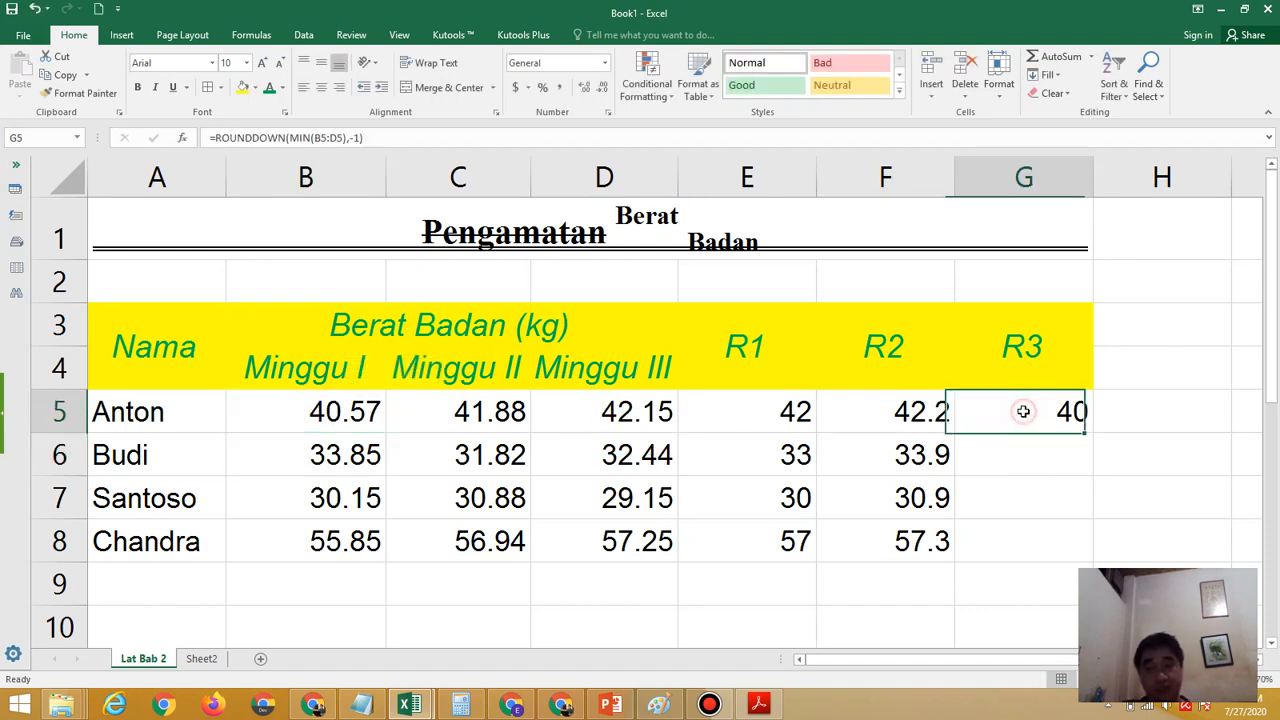
left_click_drag(1094, 432, 1100, 568)
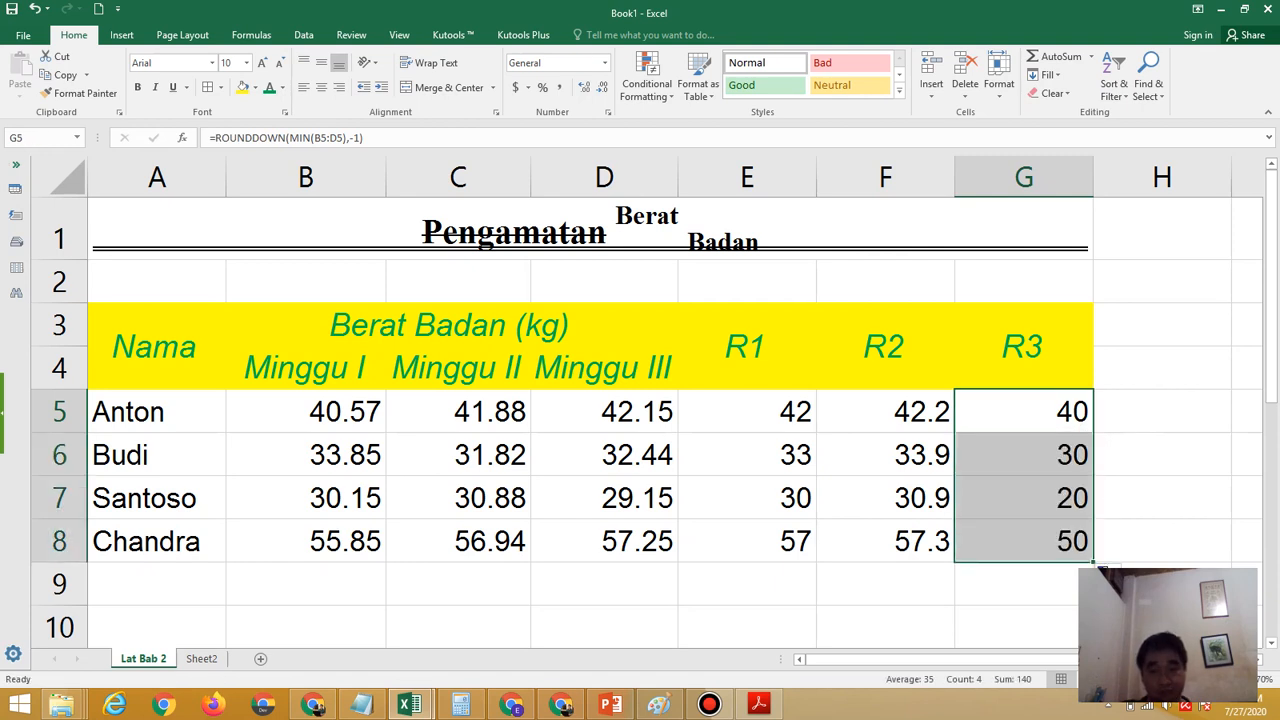
left_click(1131, 540)
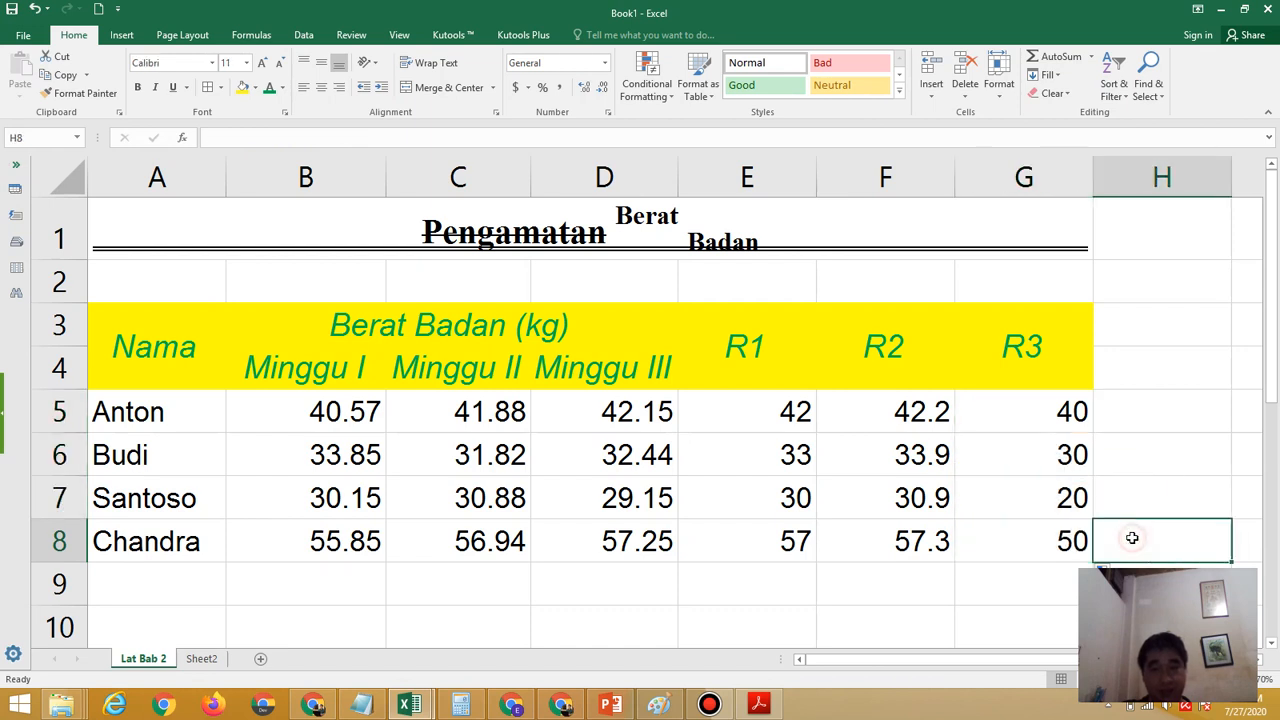
Compare the last row's R3 result in G8 with the whole-number part of its Minggu I weight in B8
left_click(983, 538)
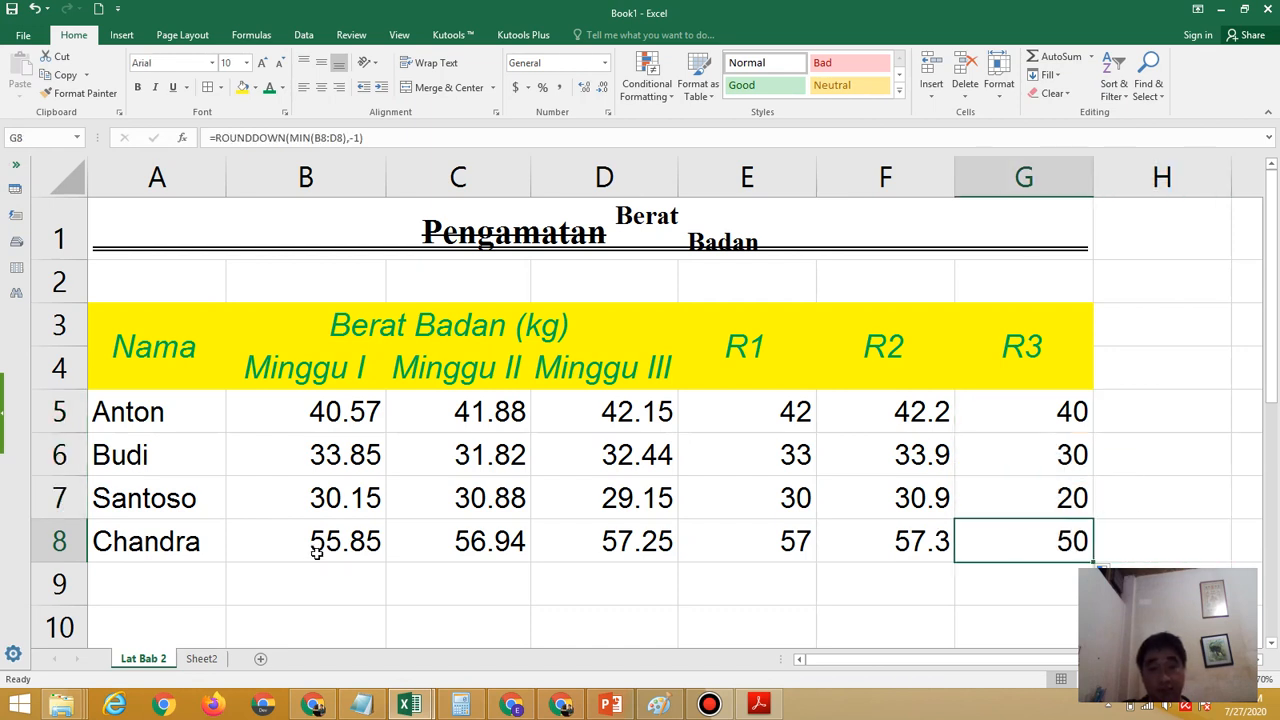
left_click(304, 543)
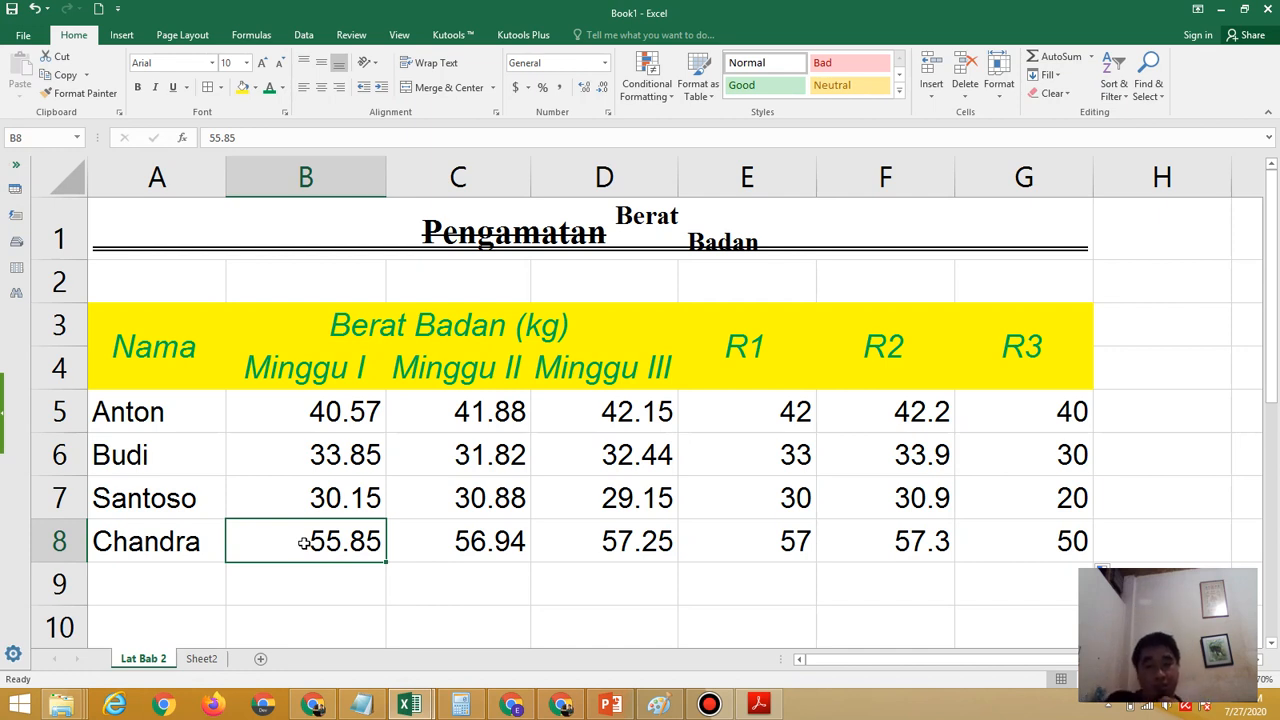
double_click(304, 543)
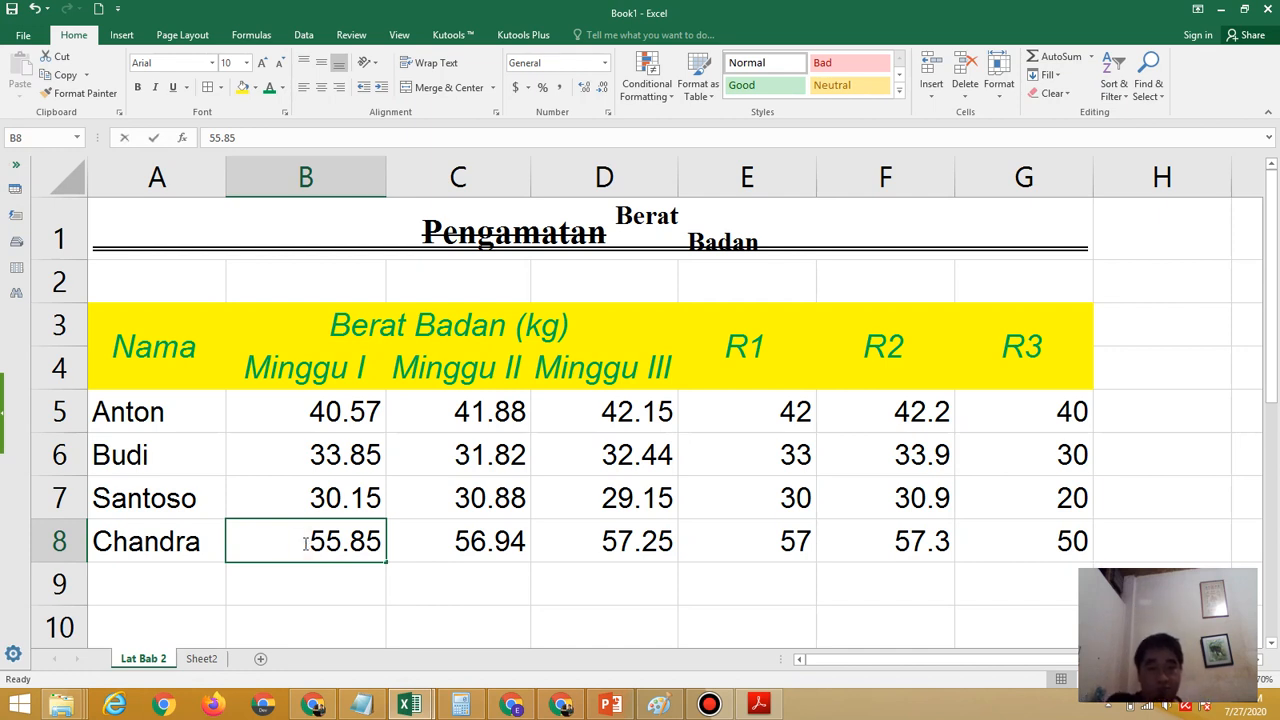
left_click_drag(305, 543, 342, 541)
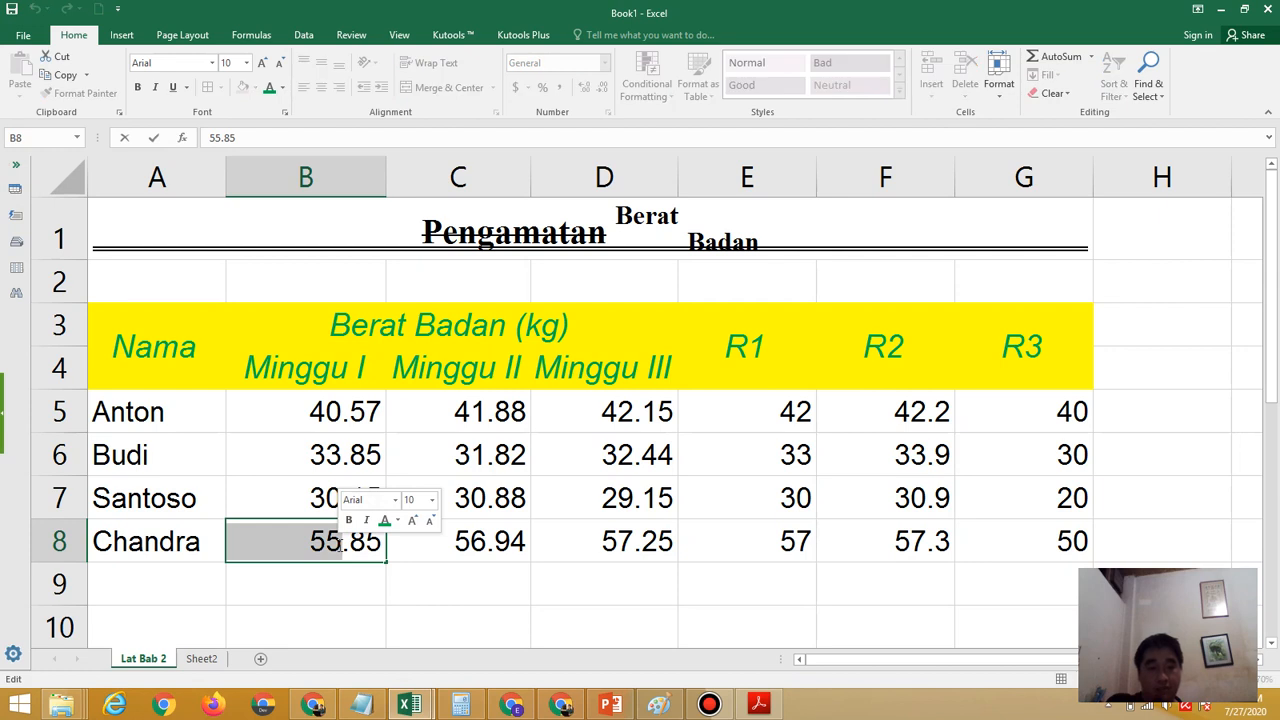
left_click(343, 570)
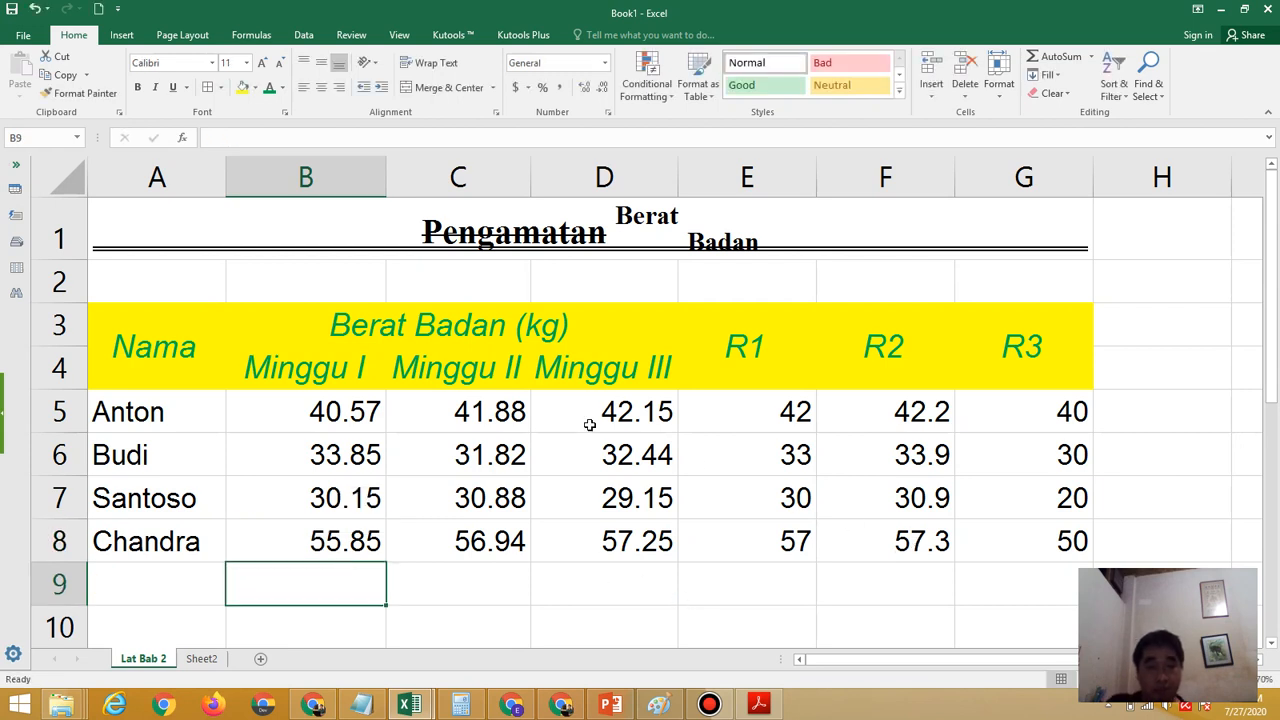
Check the required table borders in the exercise PDF in Adobe Acrobat Reader and choose a double-line border style for A3:G8 in Excel
left_click(762, 706)
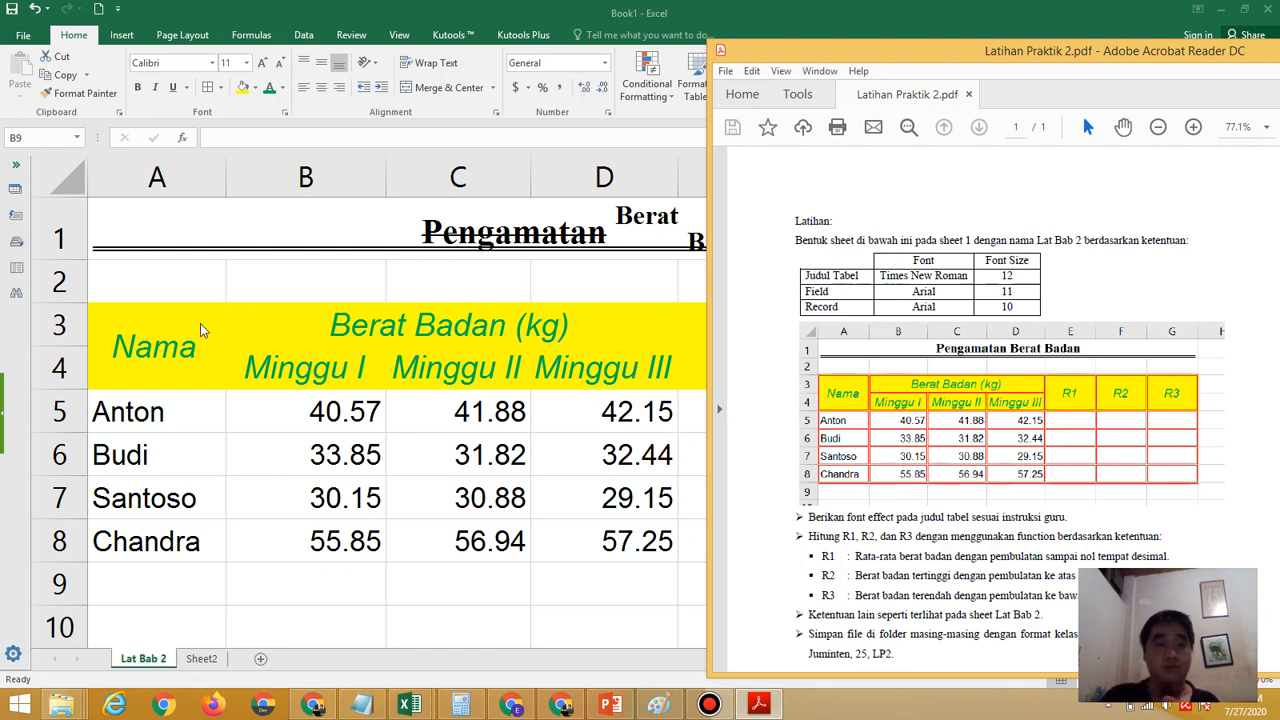
key("alt+Tab")
left_click_drag(151, 317, 998, 549)
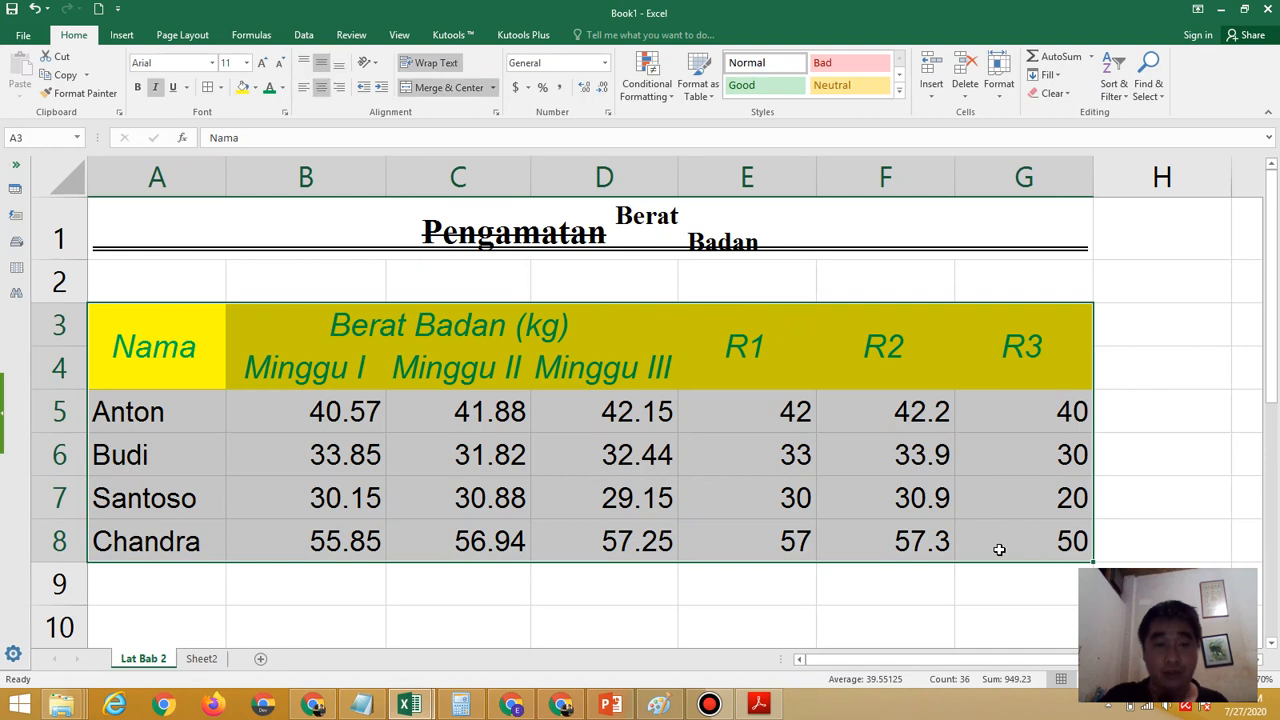
left_click(221, 88)
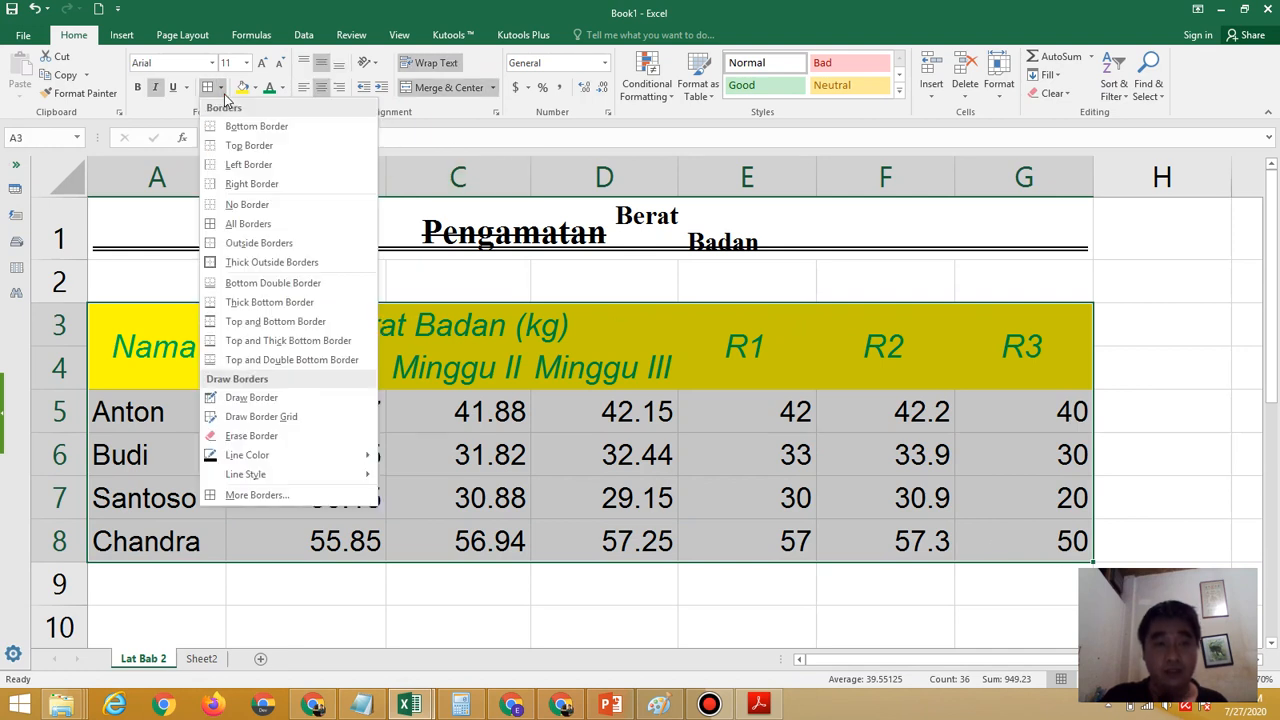
left_click(270, 495)
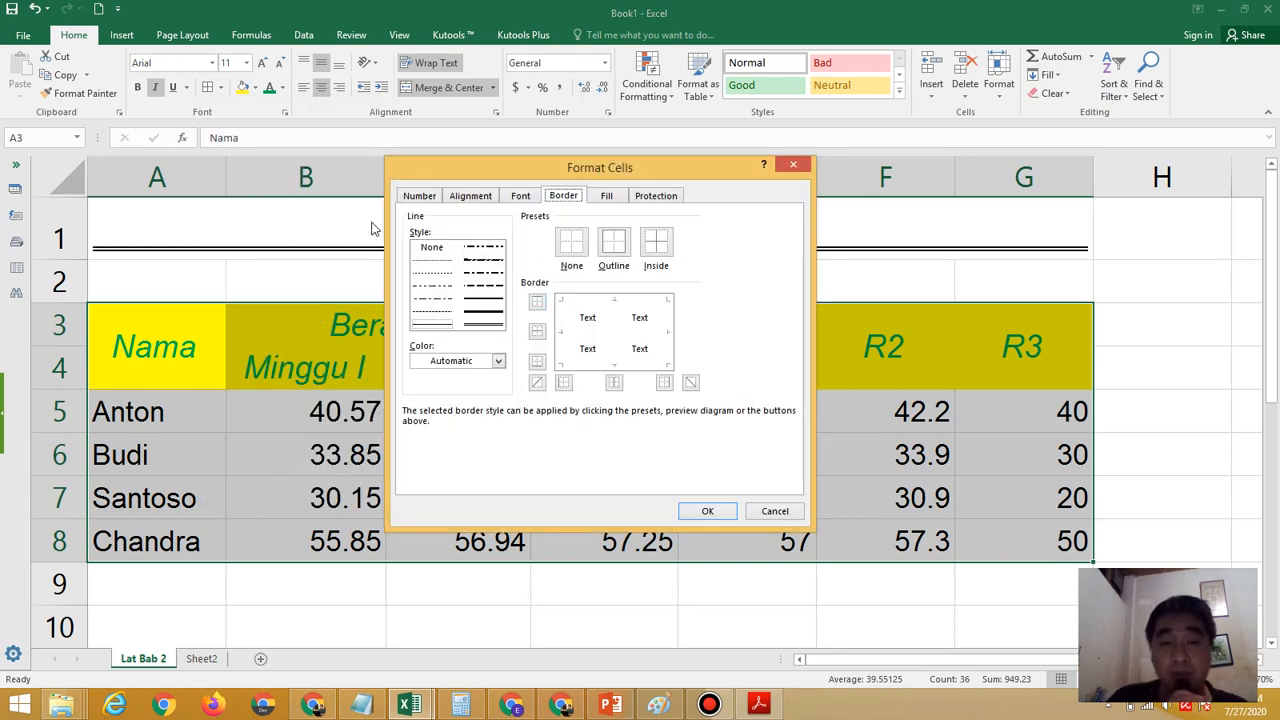
left_click(491, 326)
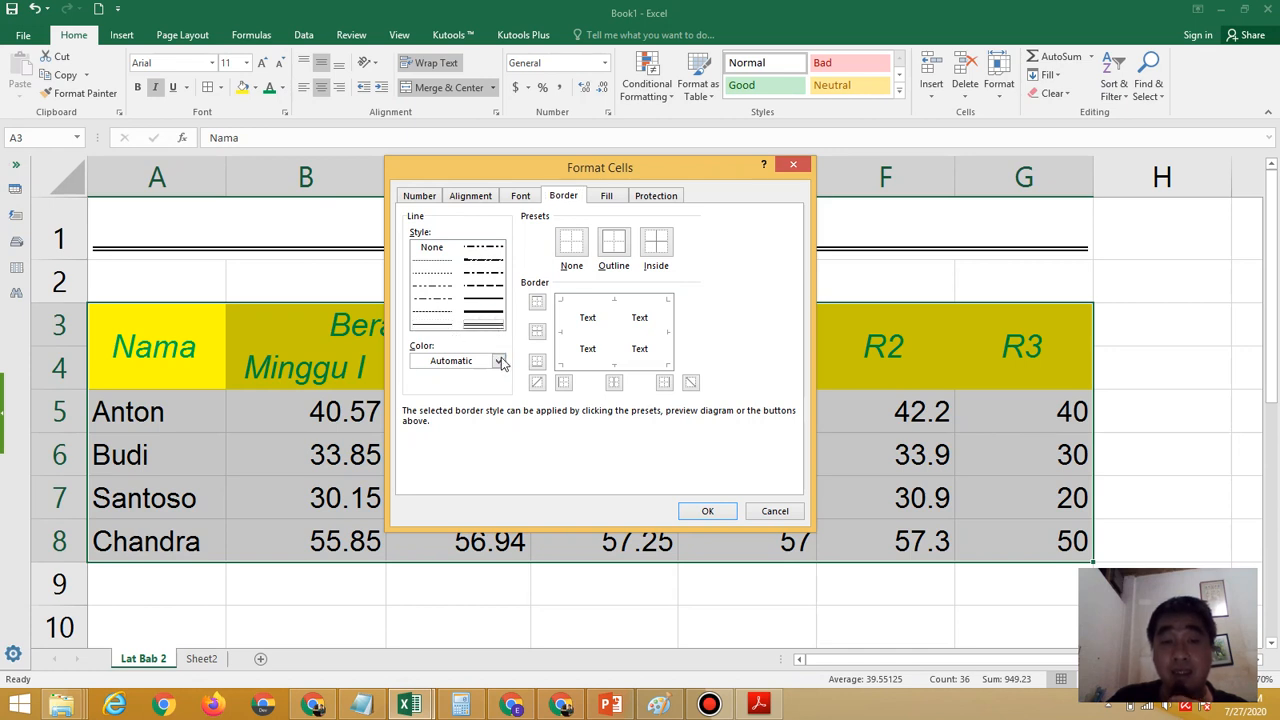
Set the border line color to red from the standard colors of the full color palette
left_click(498, 361)
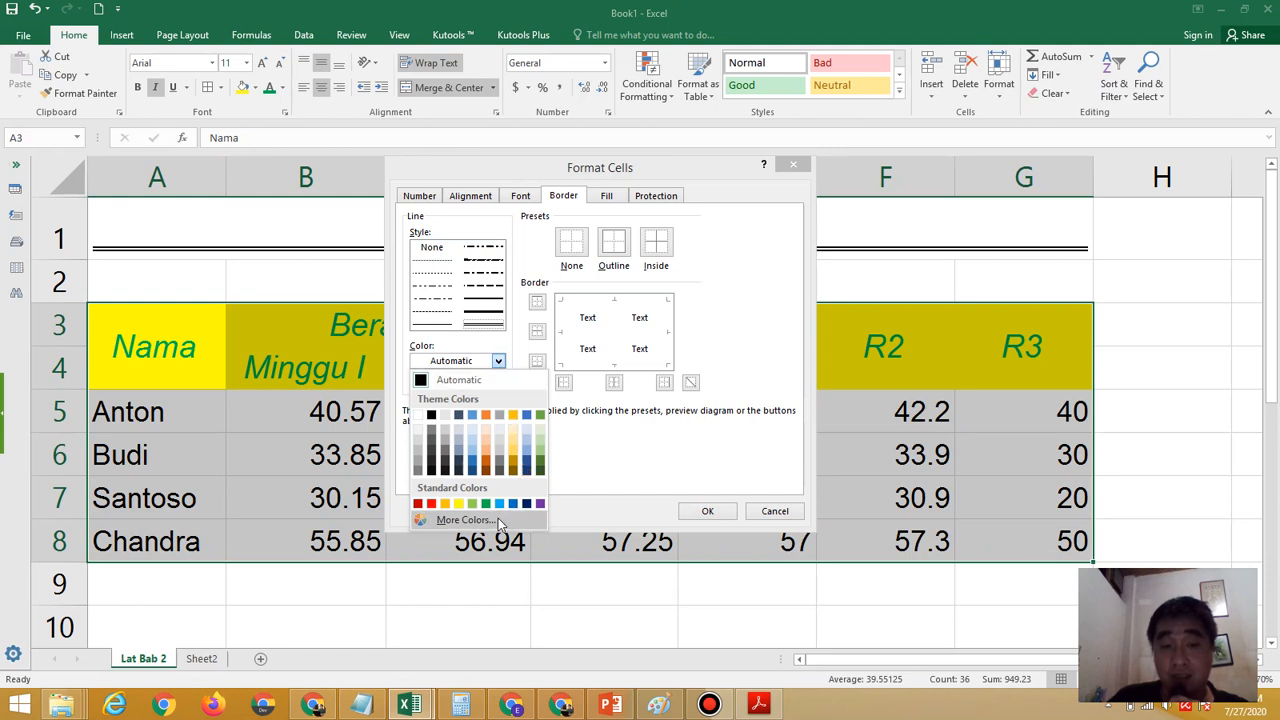
left_click(466, 520)
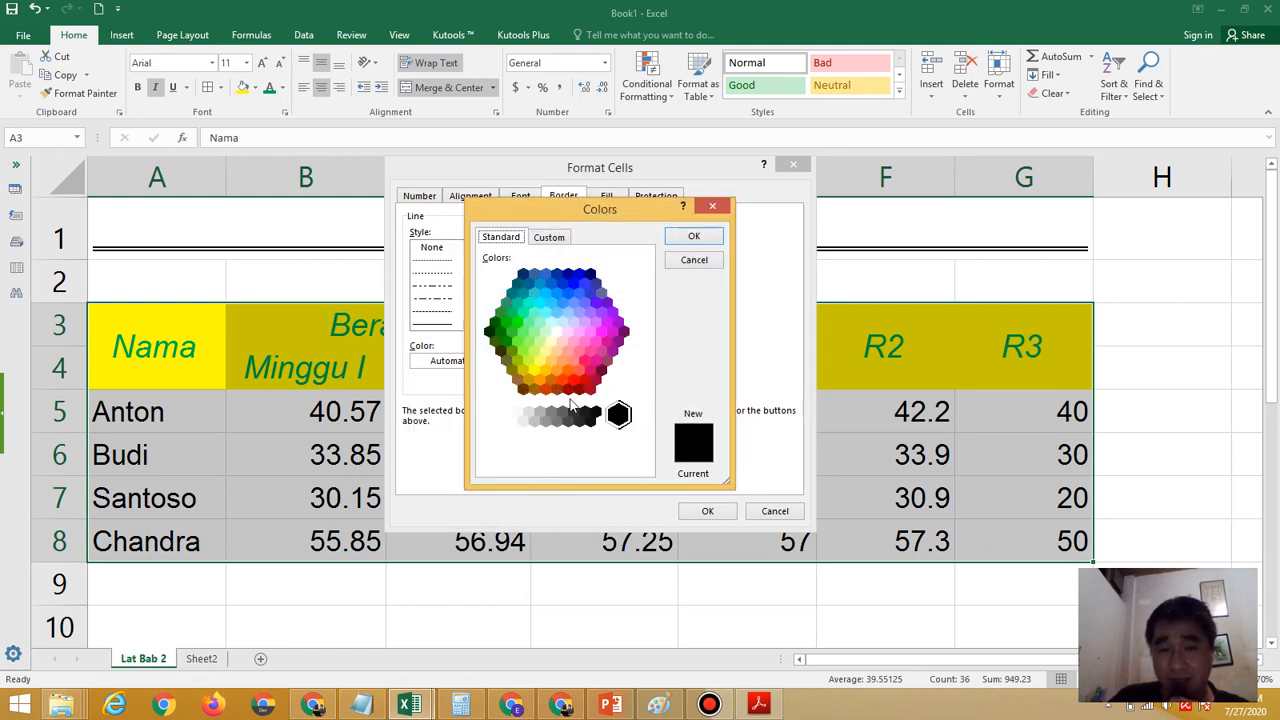
left_click(563, 381)
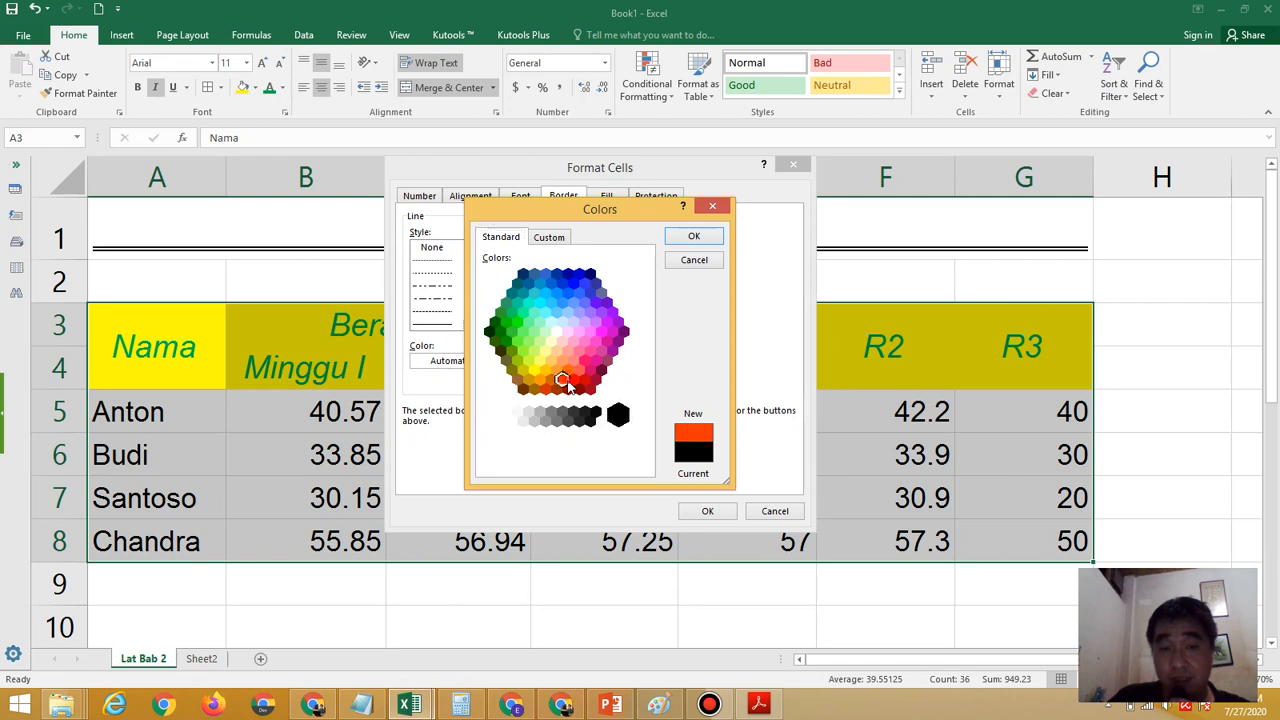
left_click(574, 381)
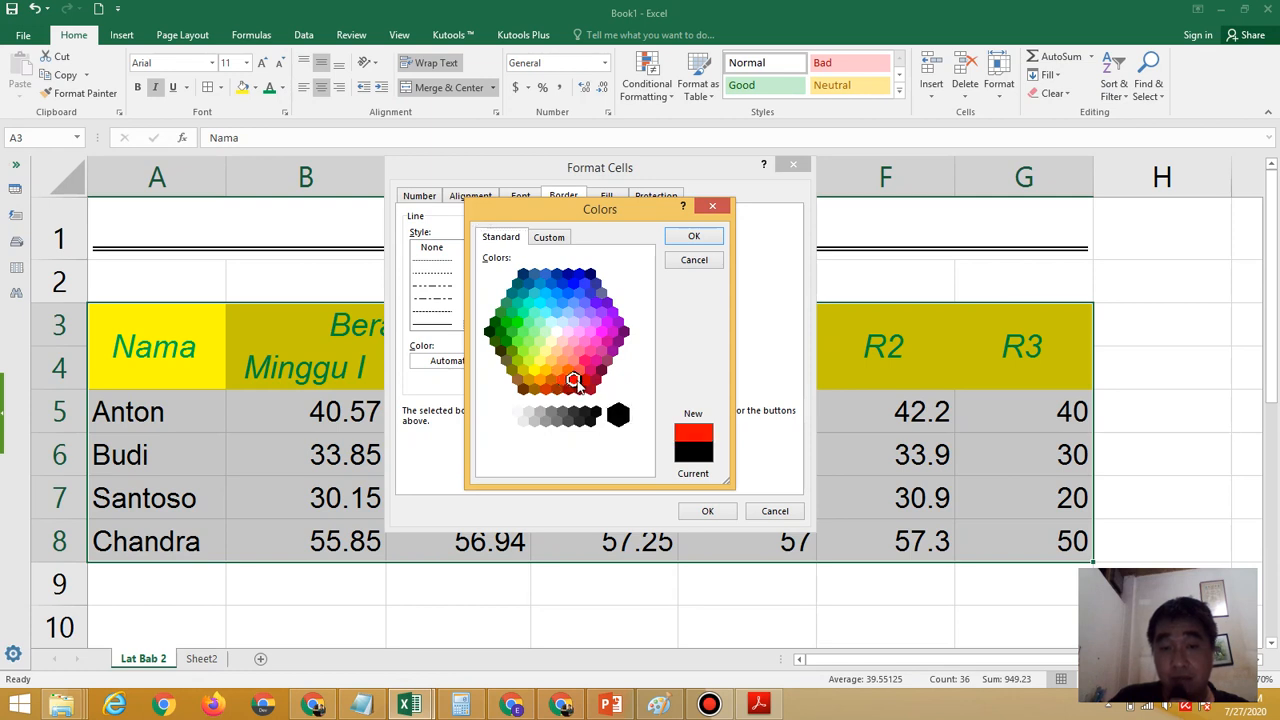
left_click(692, 241)
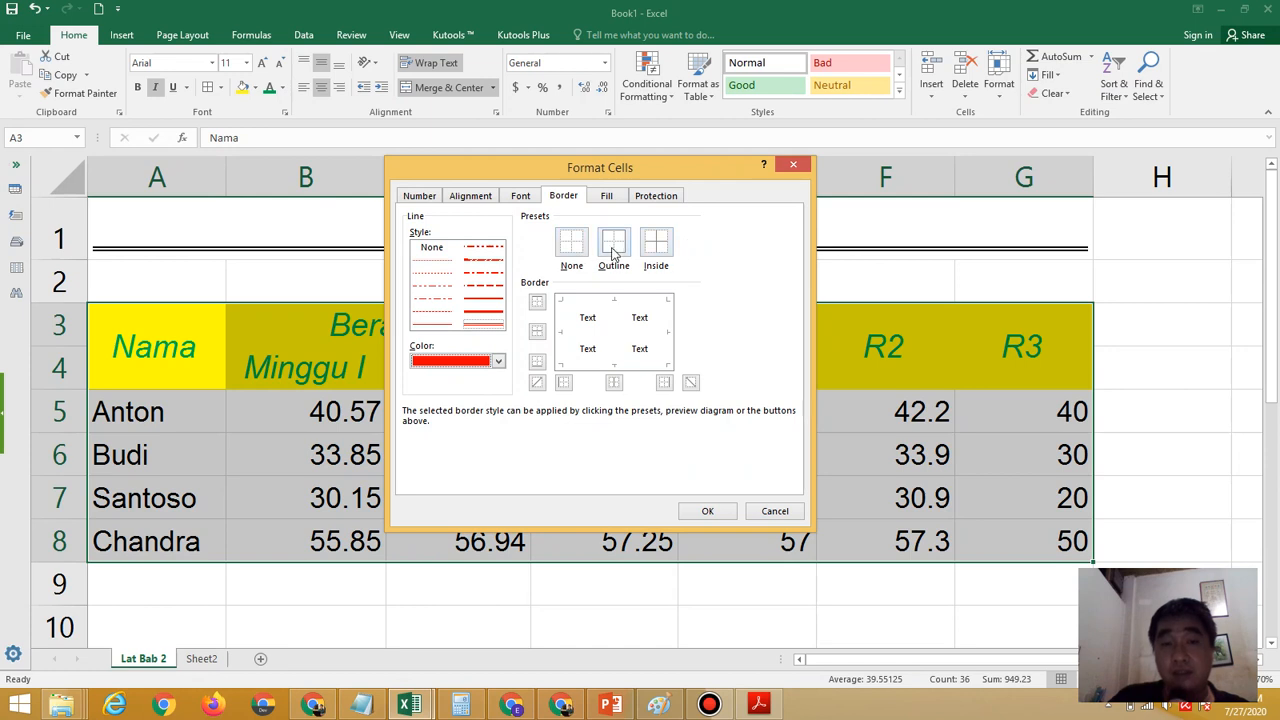
Apply the red double line as outline and inside borders to the table A3:G8
left_click(614, 247)
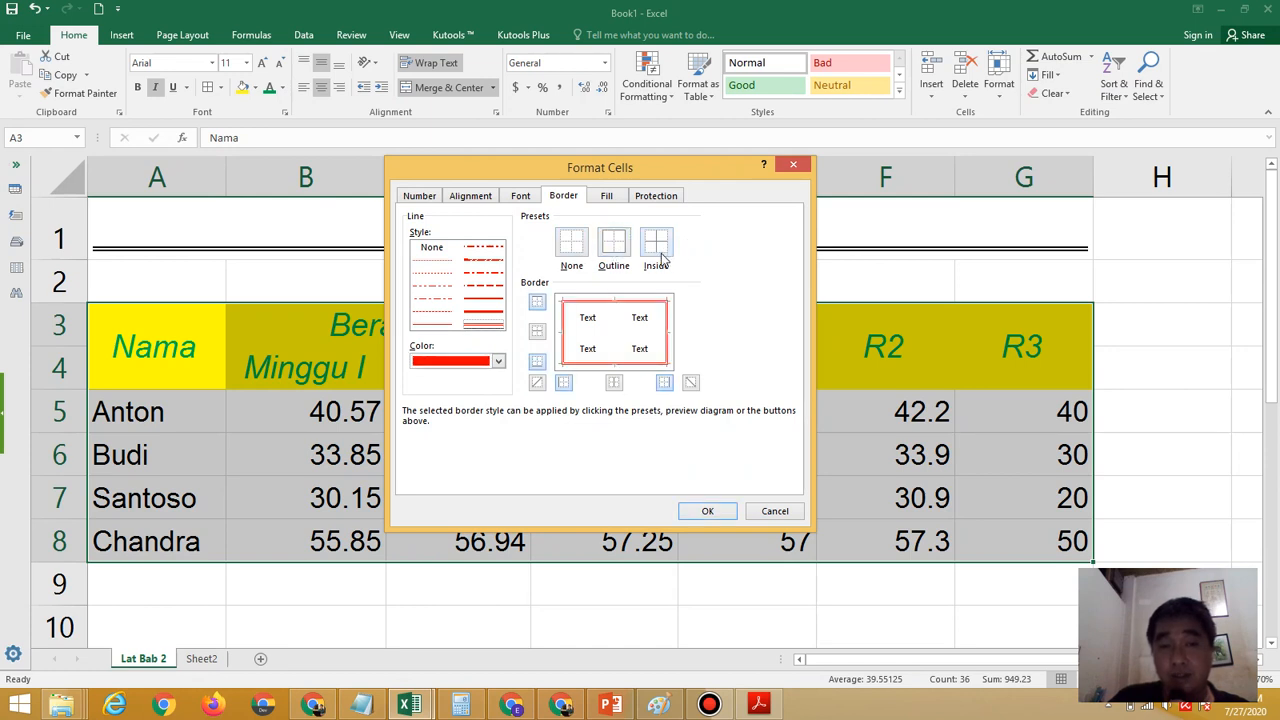
left_click(660, 258)
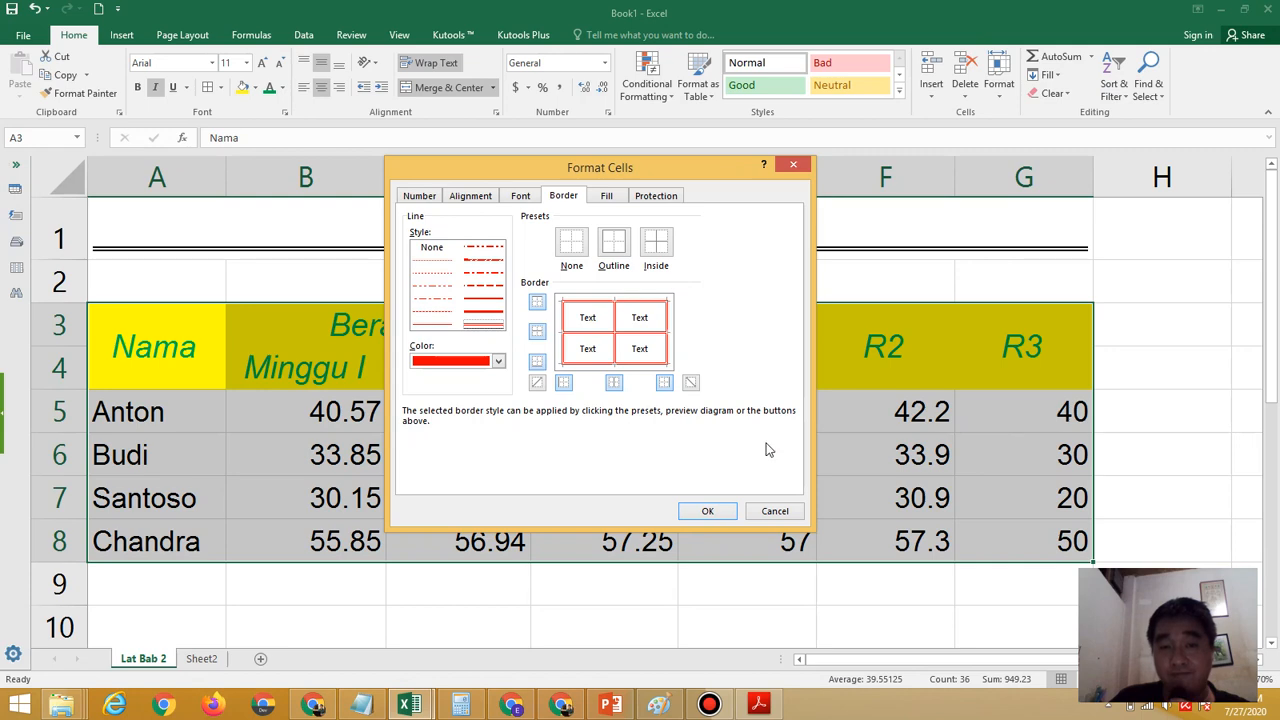
left_click(708, 511)
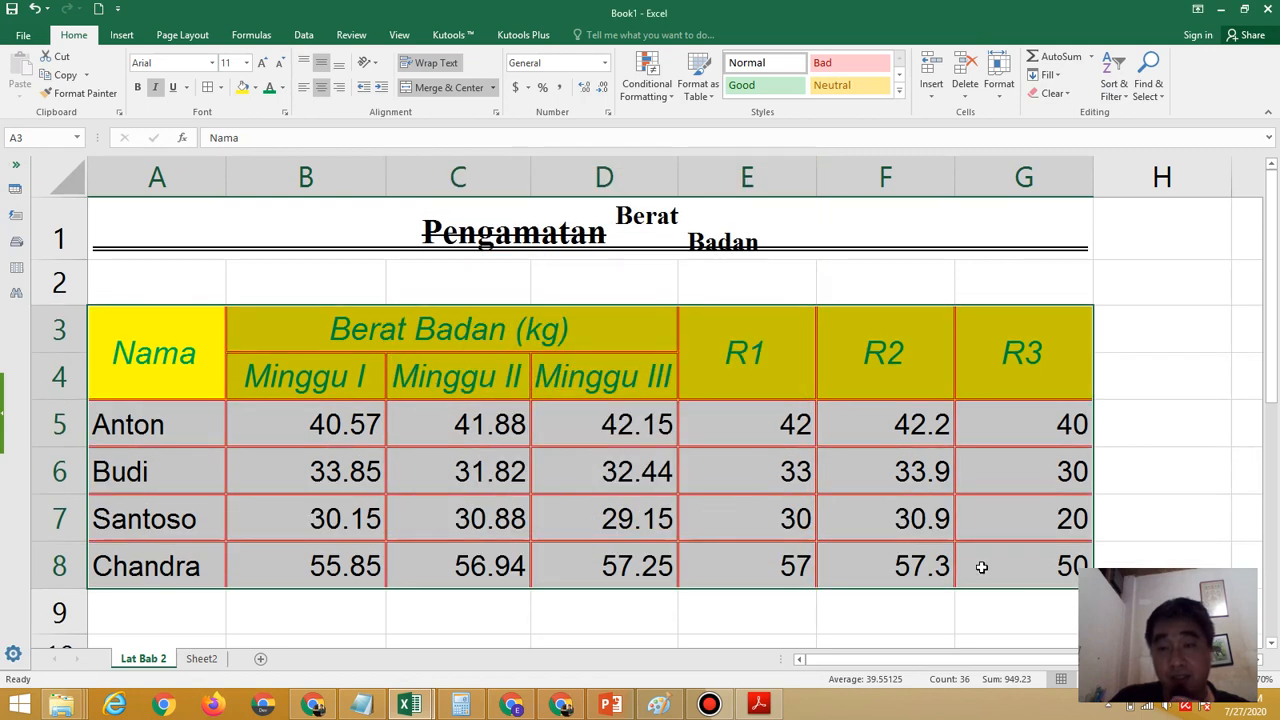
left_click(1160, 612)
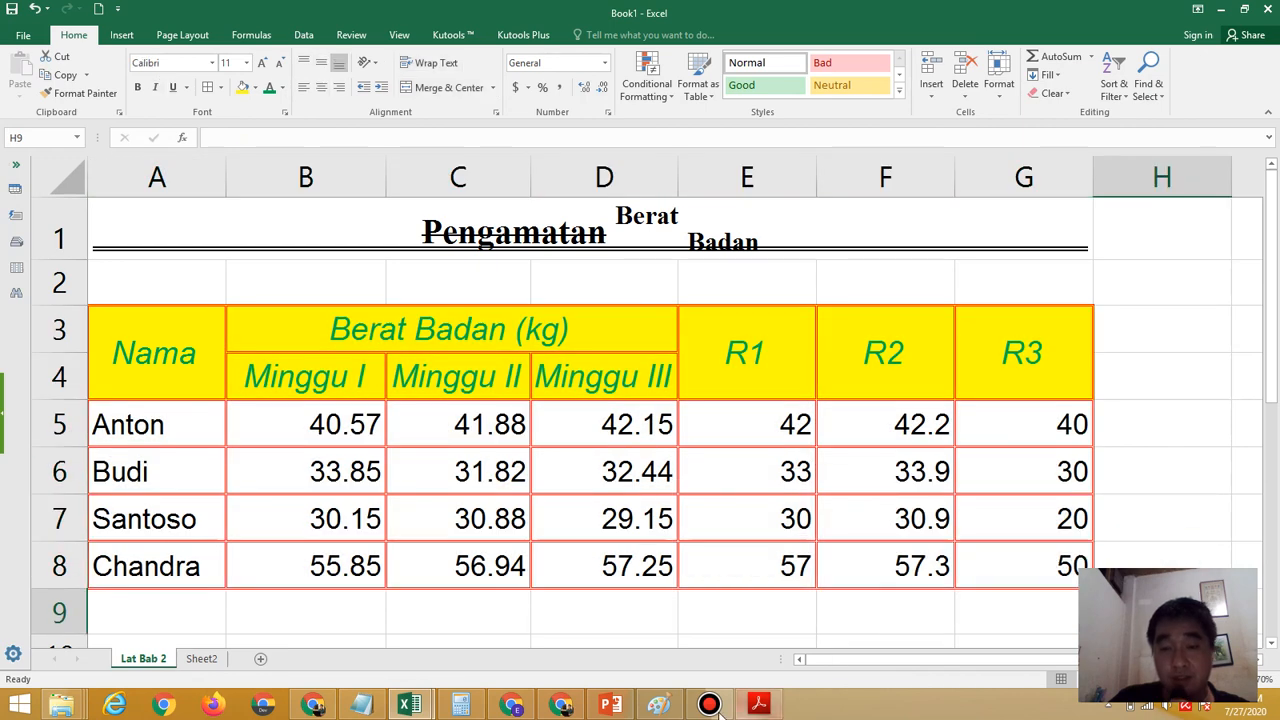
Read the file-saving requirement in the exercise PDF and open the Save As dialog for the workbook in Excel
left_click(757, 706)
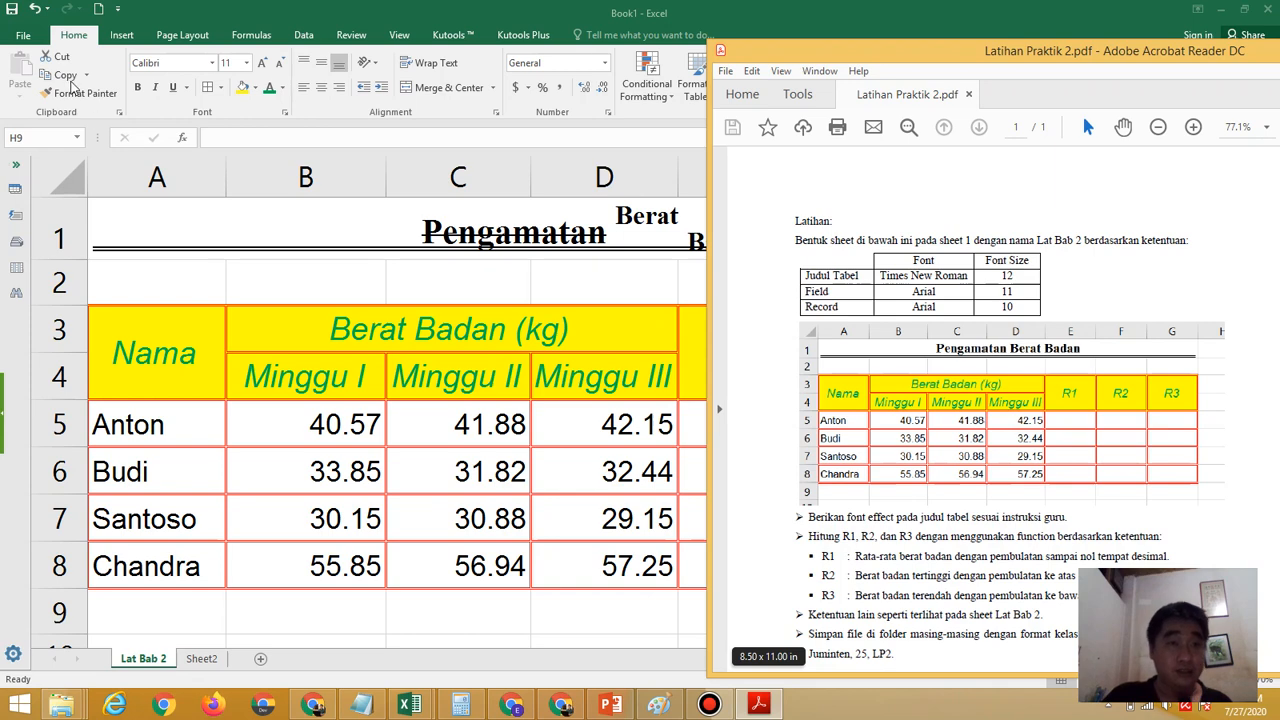
left_click(26, 40)
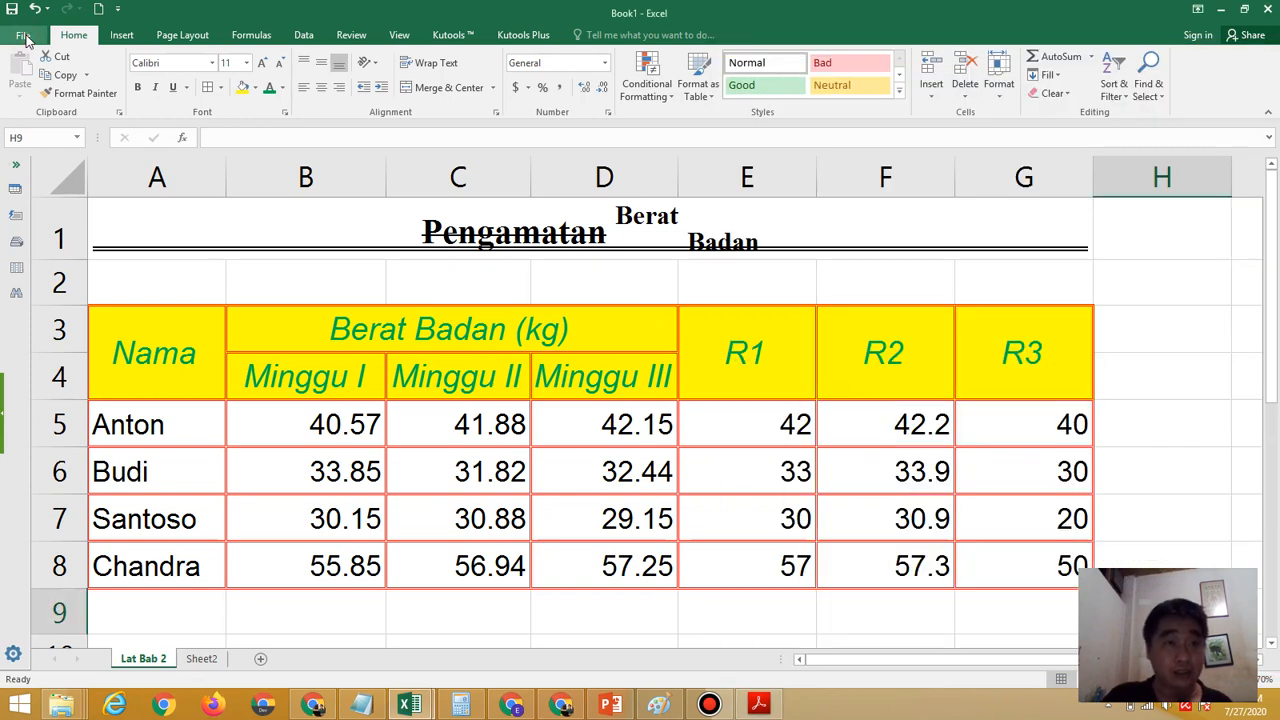
left_click(24, 35)
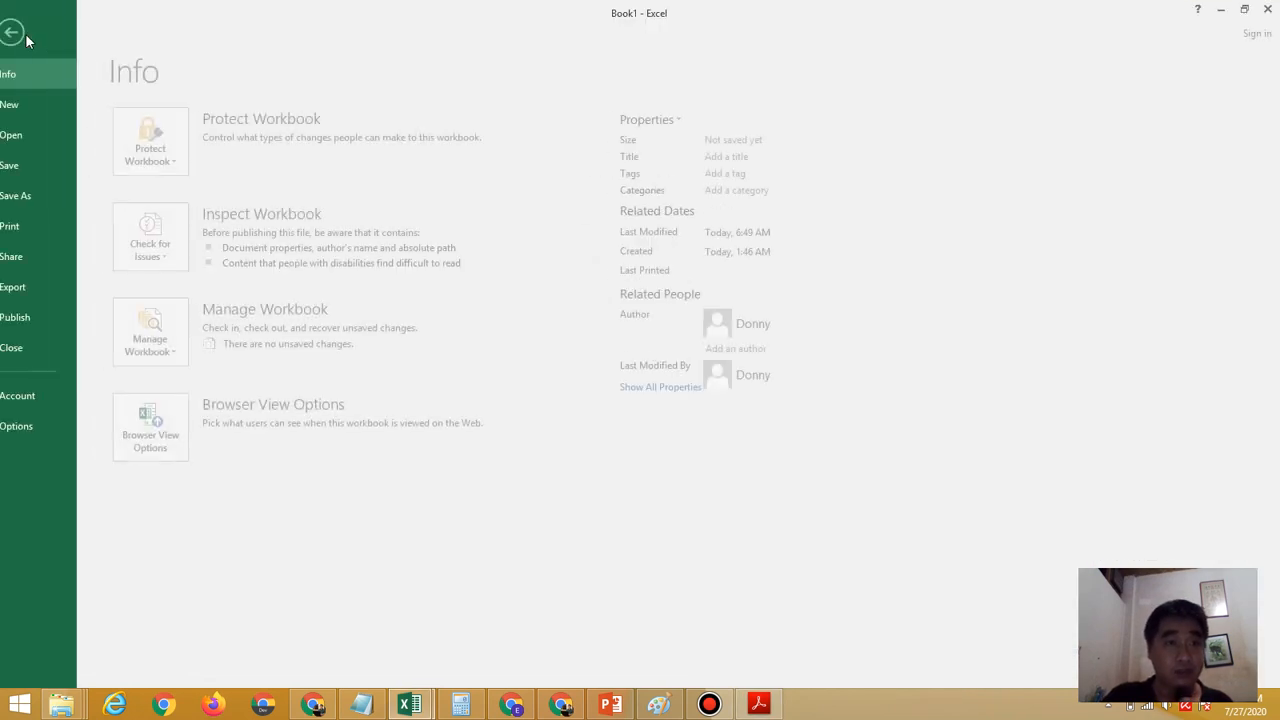
left_click(51, 191)
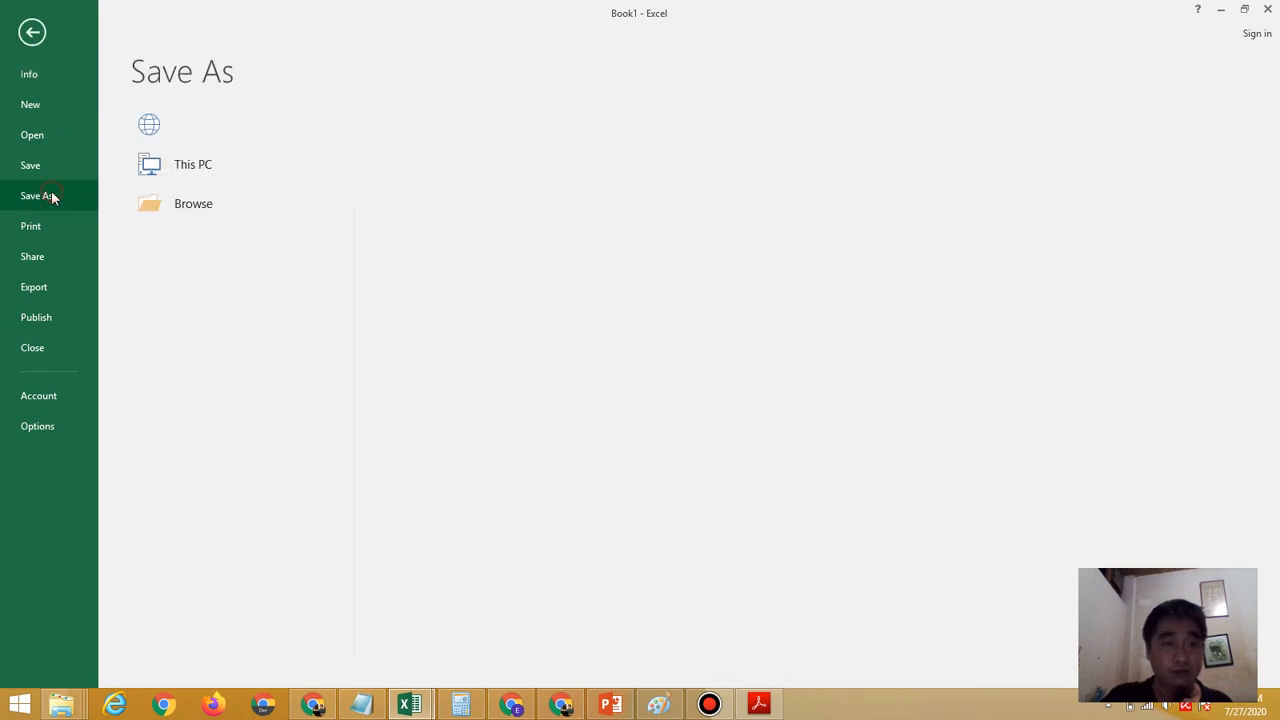
left_click(186, 253)
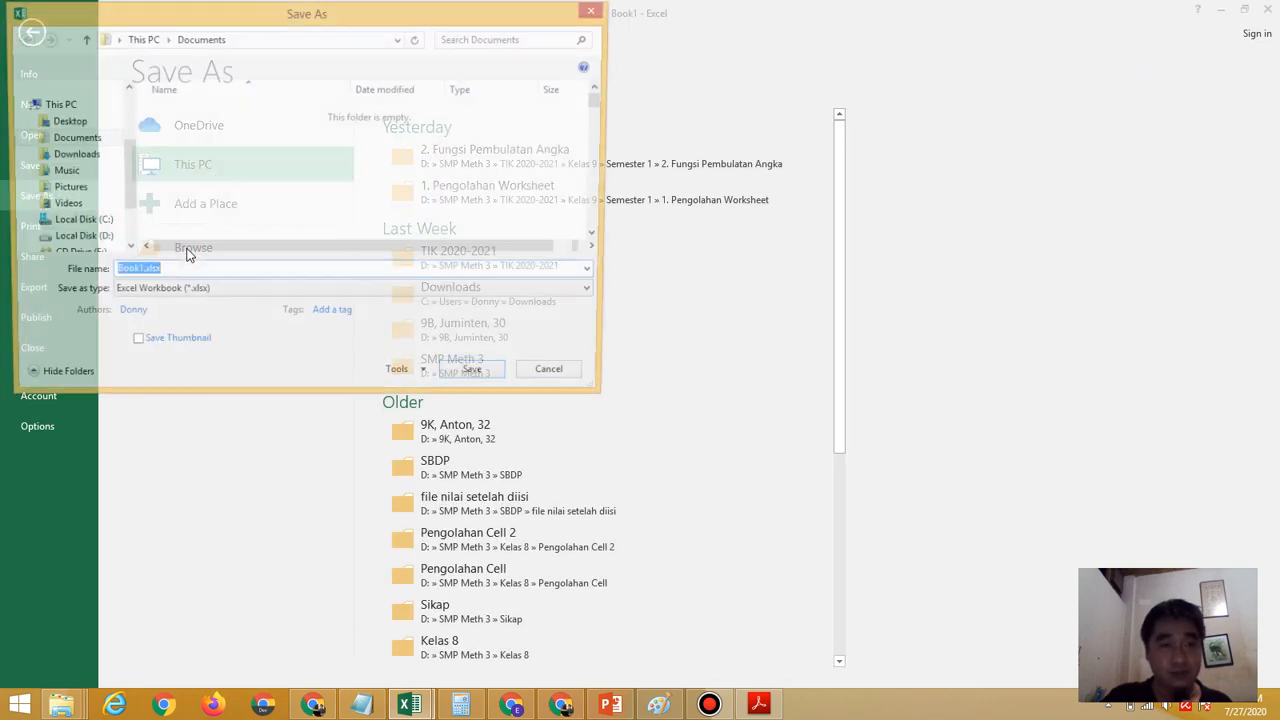
Choose the 9K student's folder on Local Disk (D:) as the save location
left_click(100, 240)
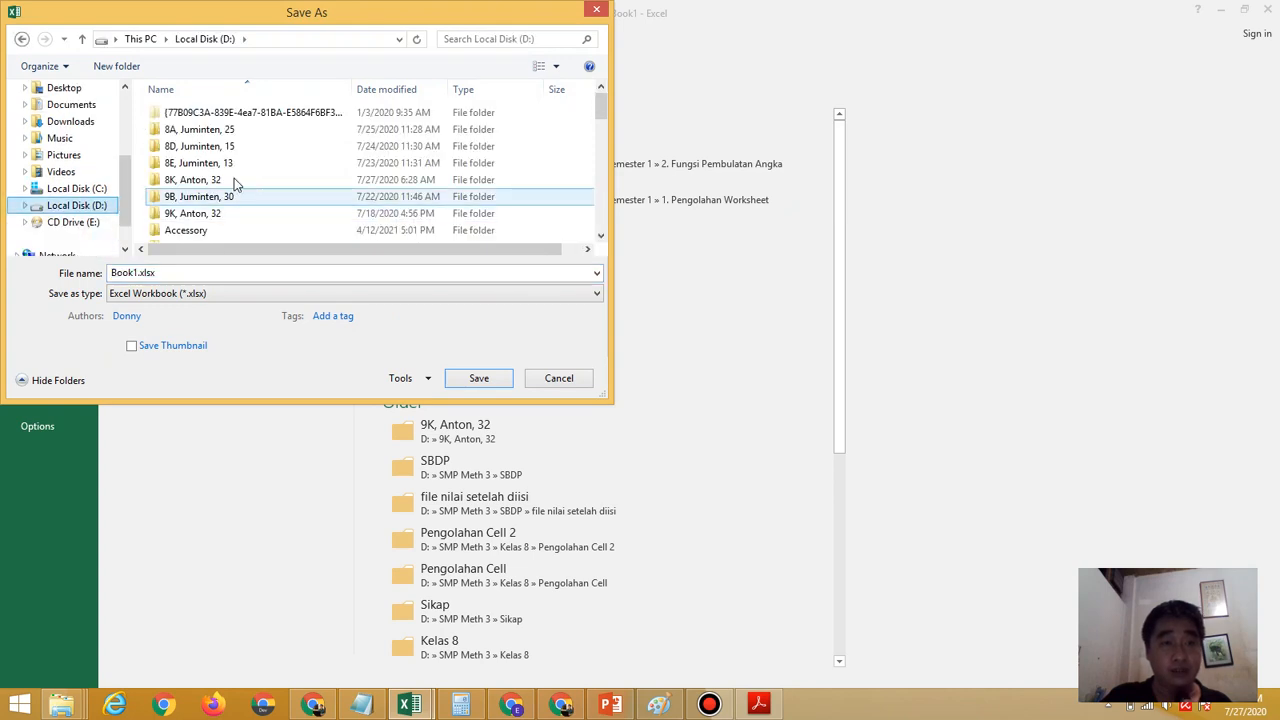
left_click(232, 181)
double_click(208, 214)
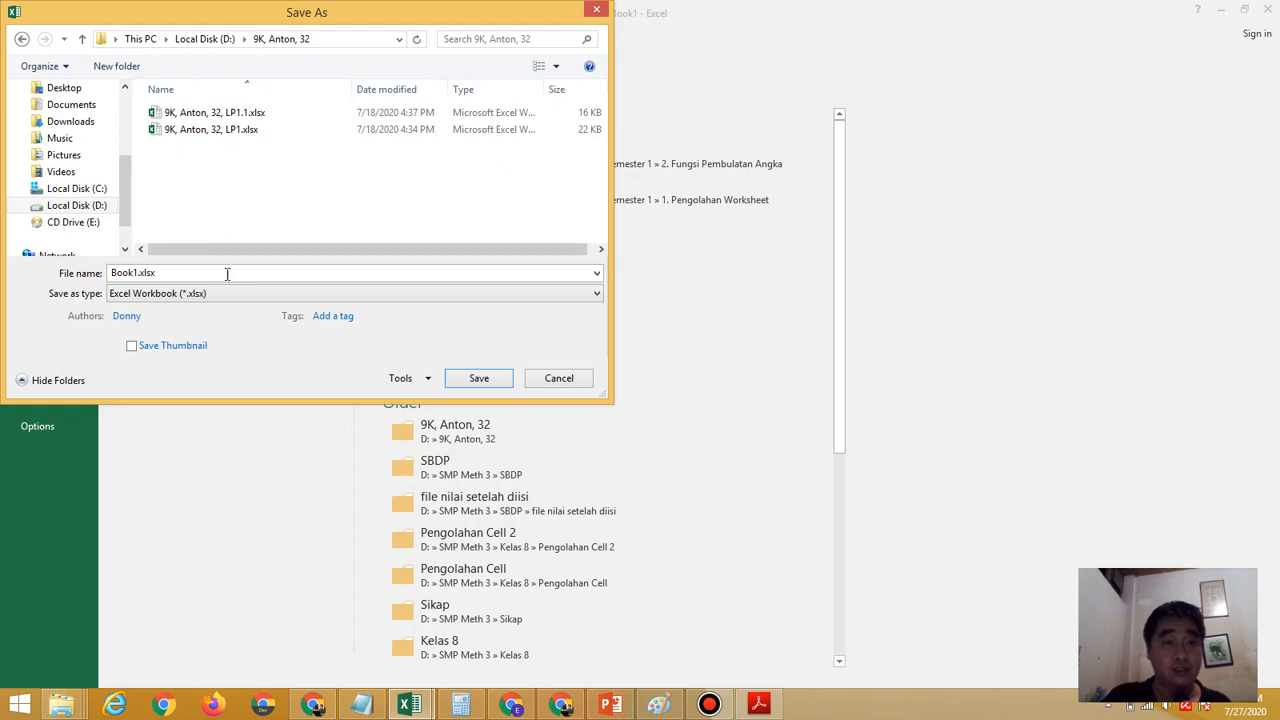
Reuse the existing LP1 workbook's file name as a base and change its ending to LP2.xlsx
left_click(224, 135)
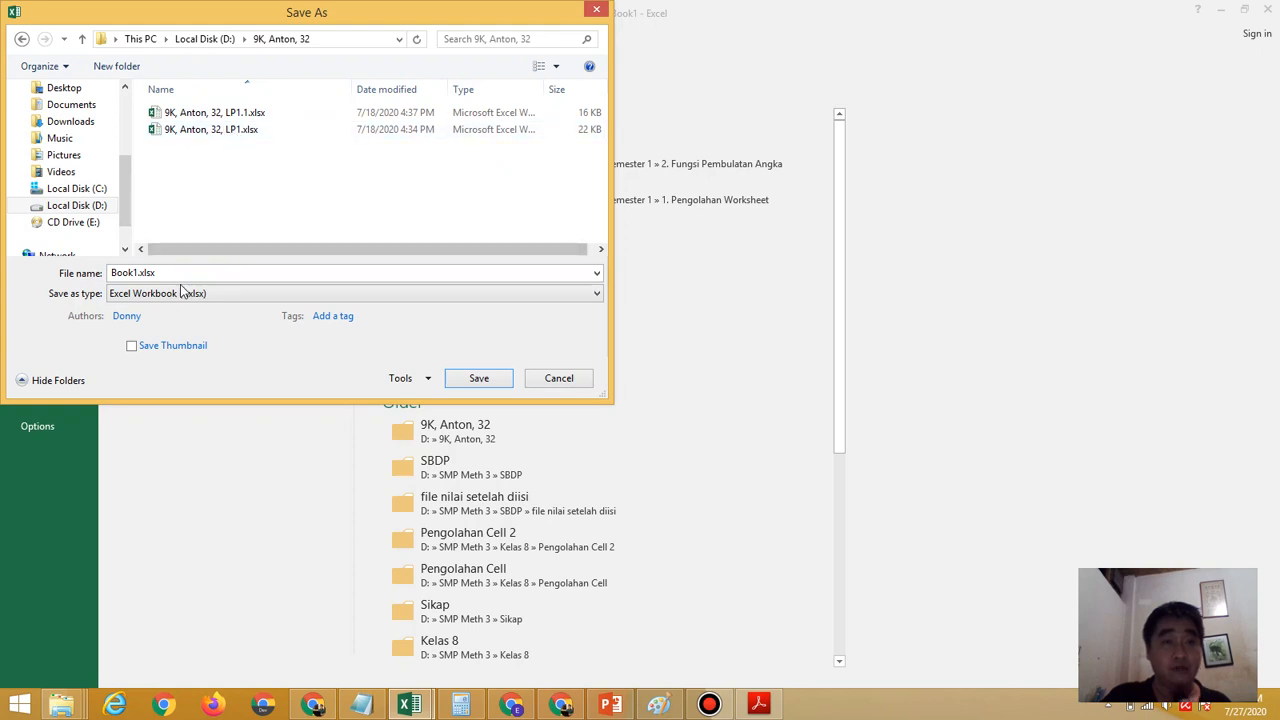
left_click(240, 131)
triple_click(186, 273)
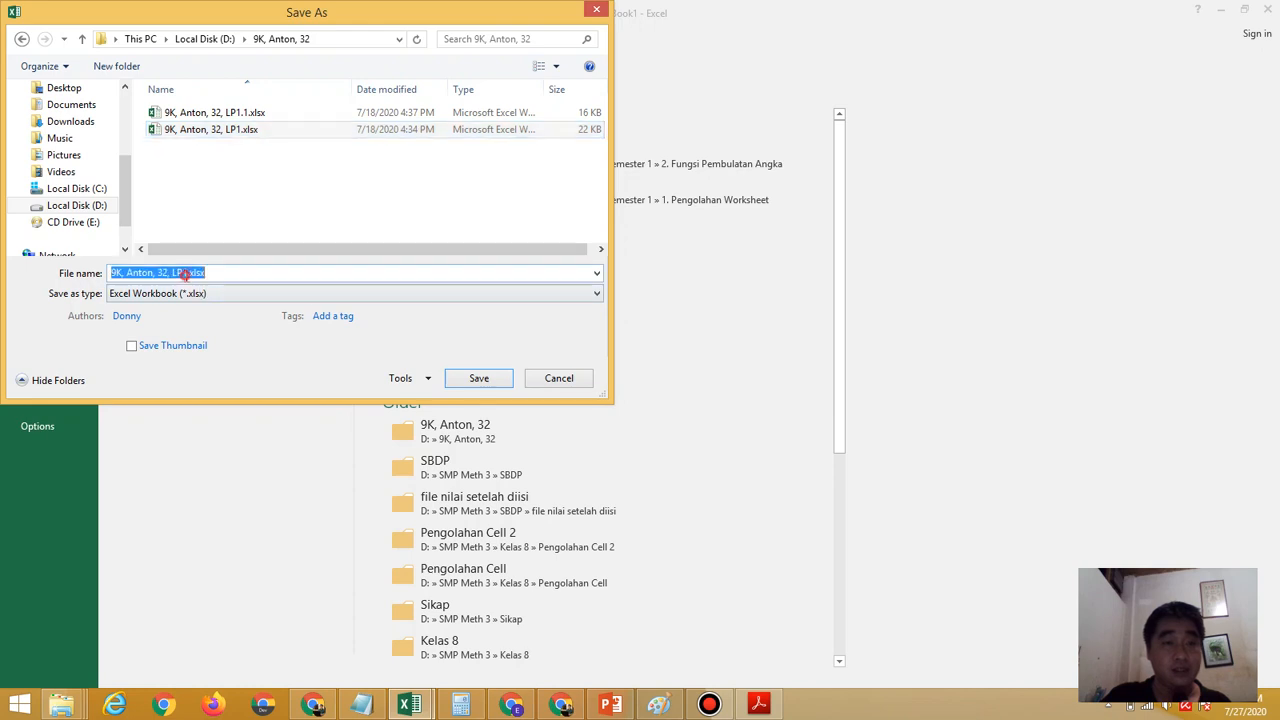
left_click(186, 273)
key("BackSpace")
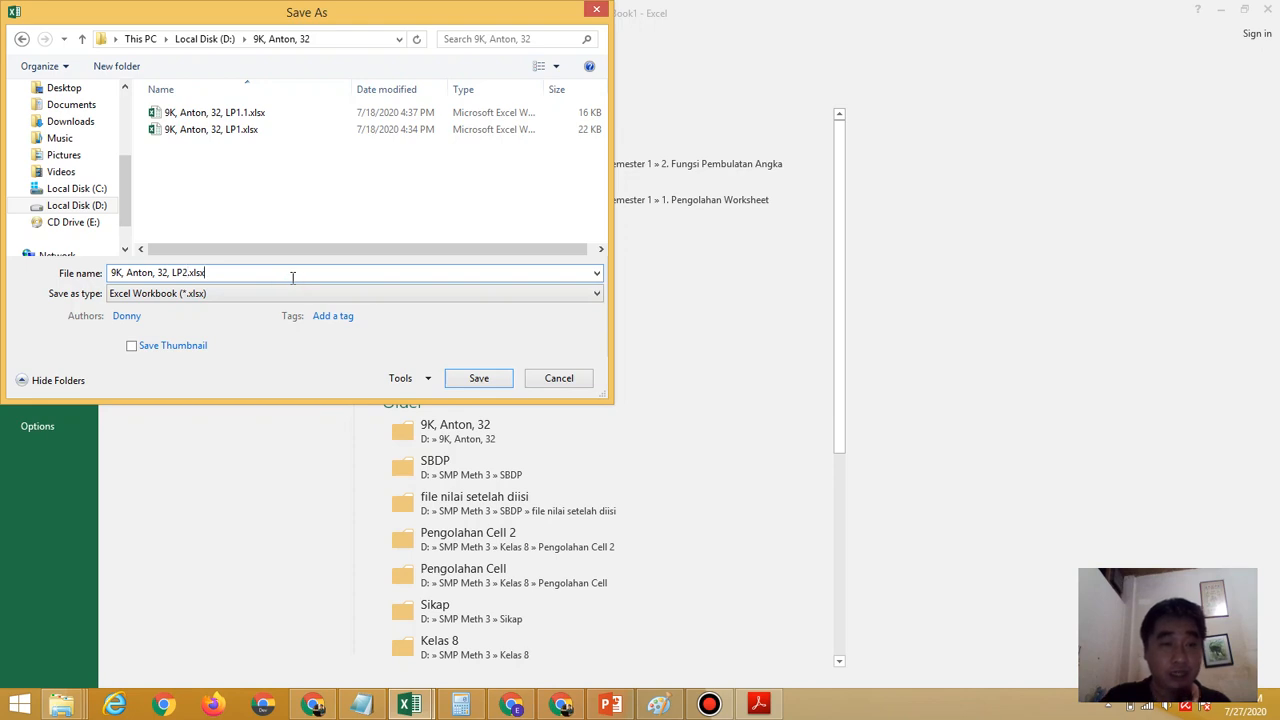
Save the workbook under its LP2 file name in the student's folder as an Excel Workbook
left_click(490, 382)
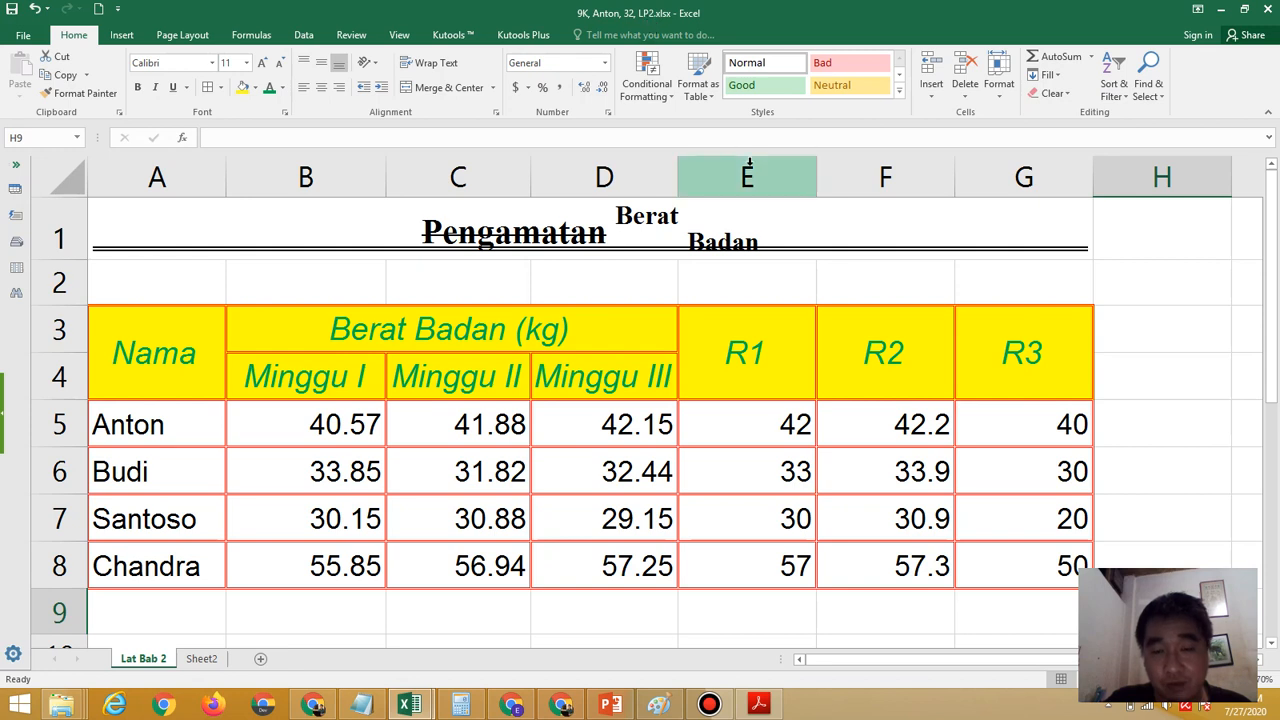
Review the exercise PDF's sample table and R1, R2 and R3 requirements in Acrobat Reader, and return to the finished Excel sheet
left_click(760, 705)
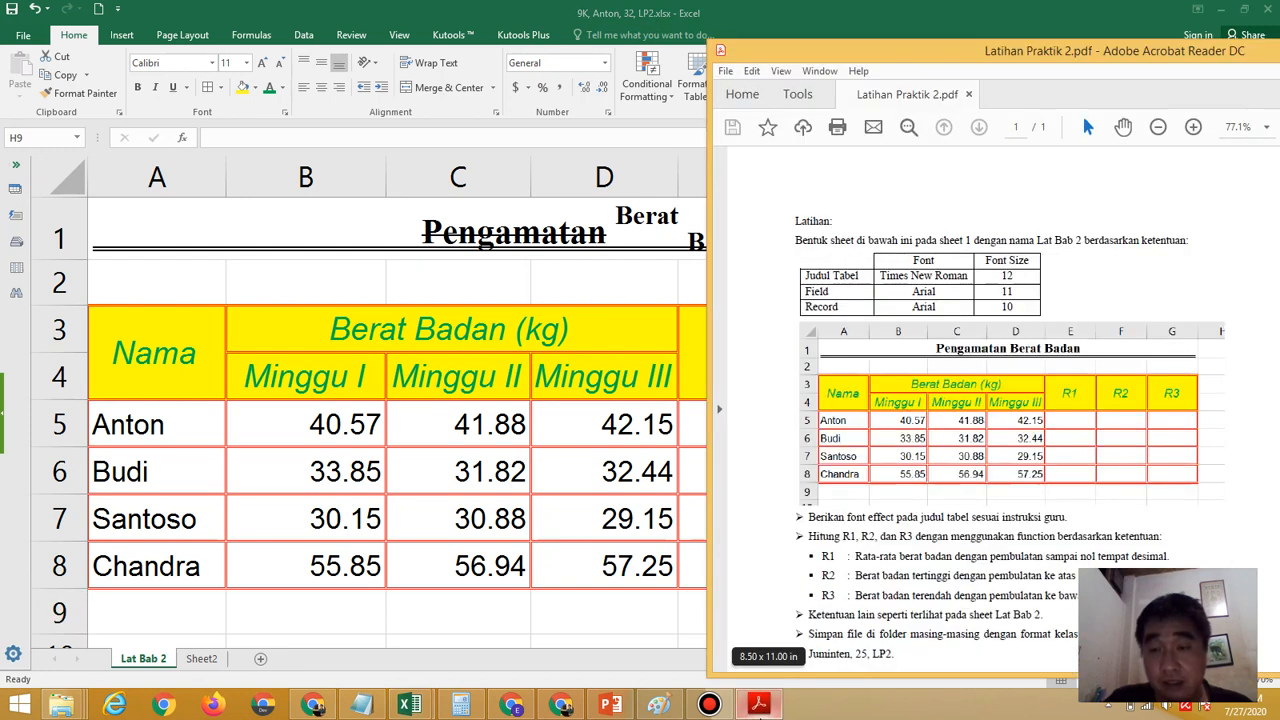
left_click_drag(1040, 85, 868, 7)
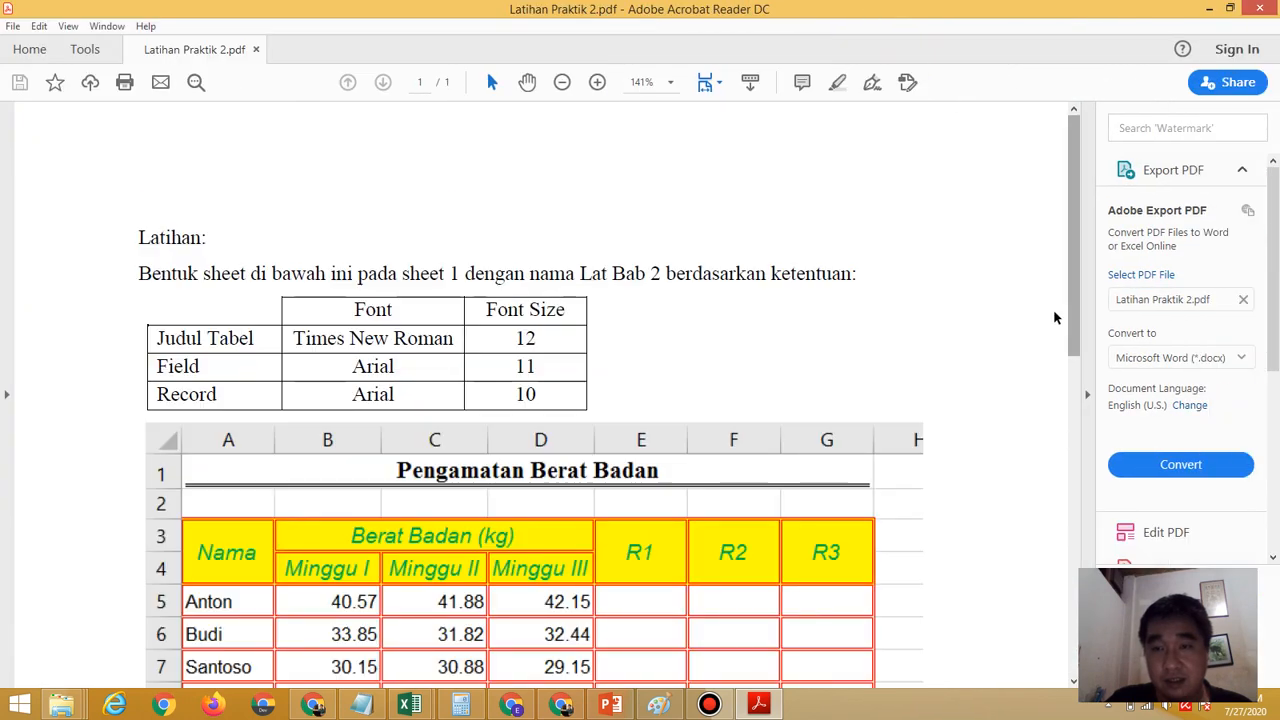
left_click_drag(1075, 317, 1072, 426)
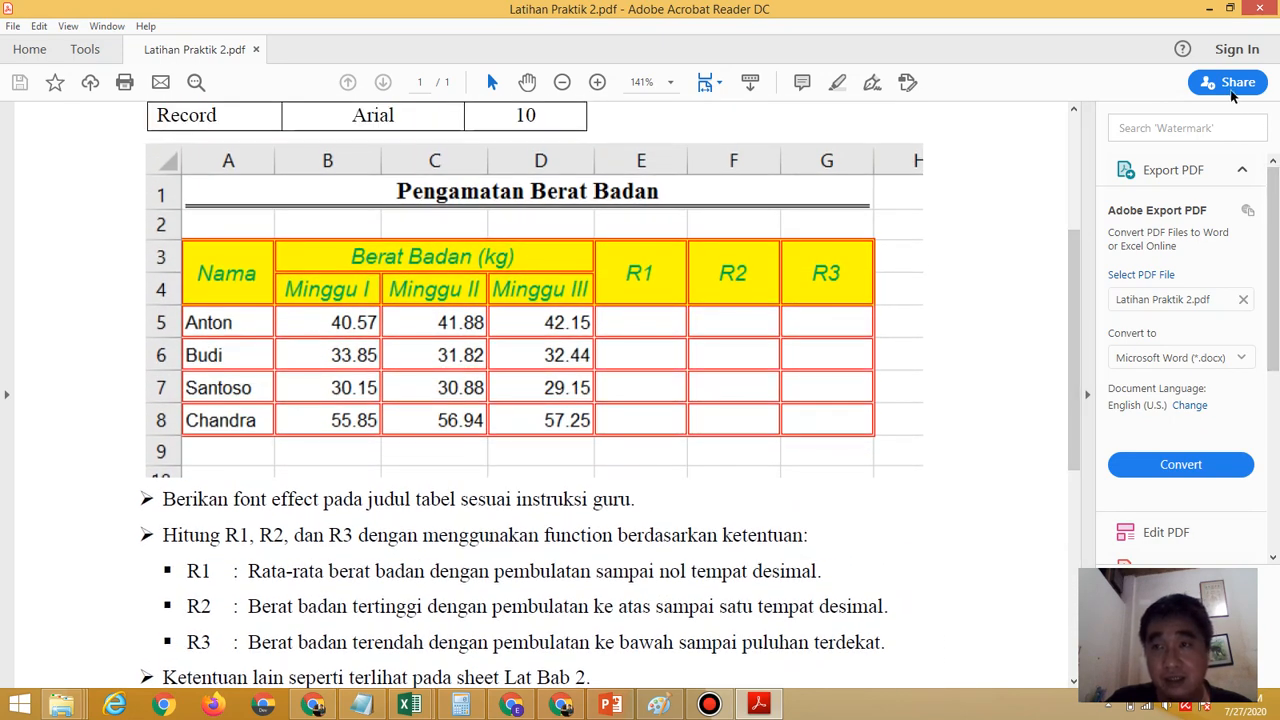
left_click(1208, 9)
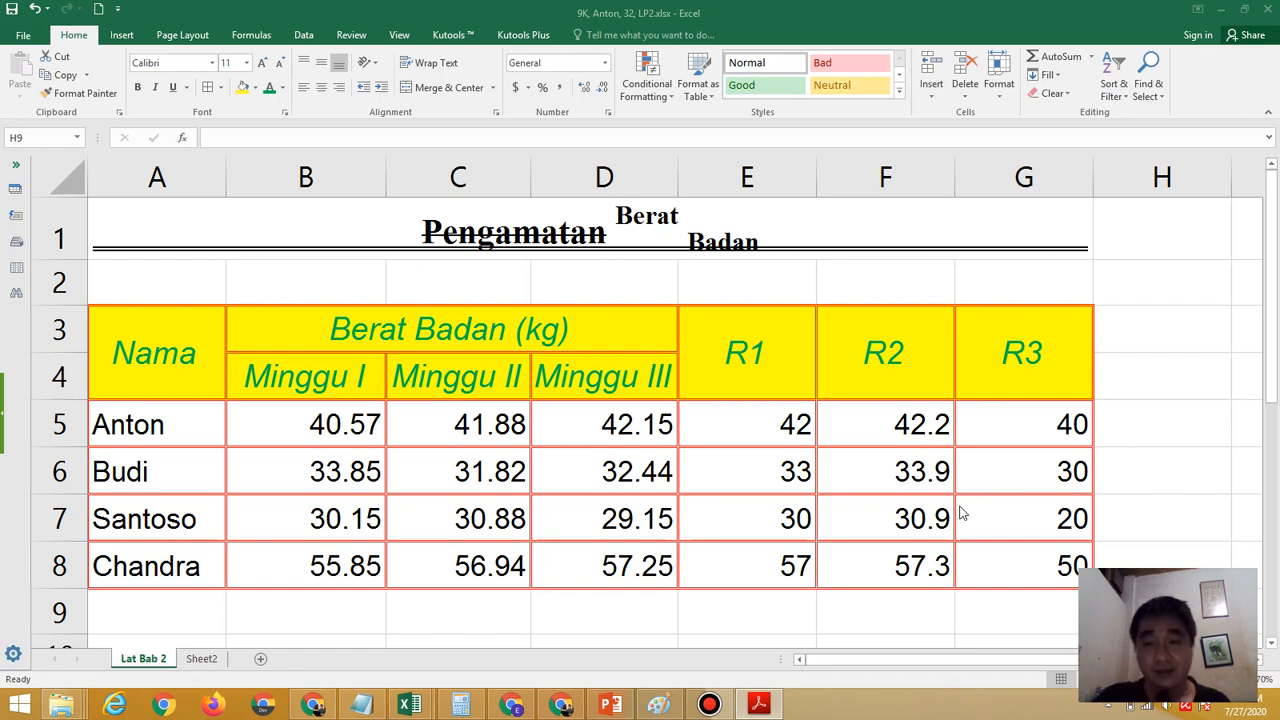
left_click(928, 486)
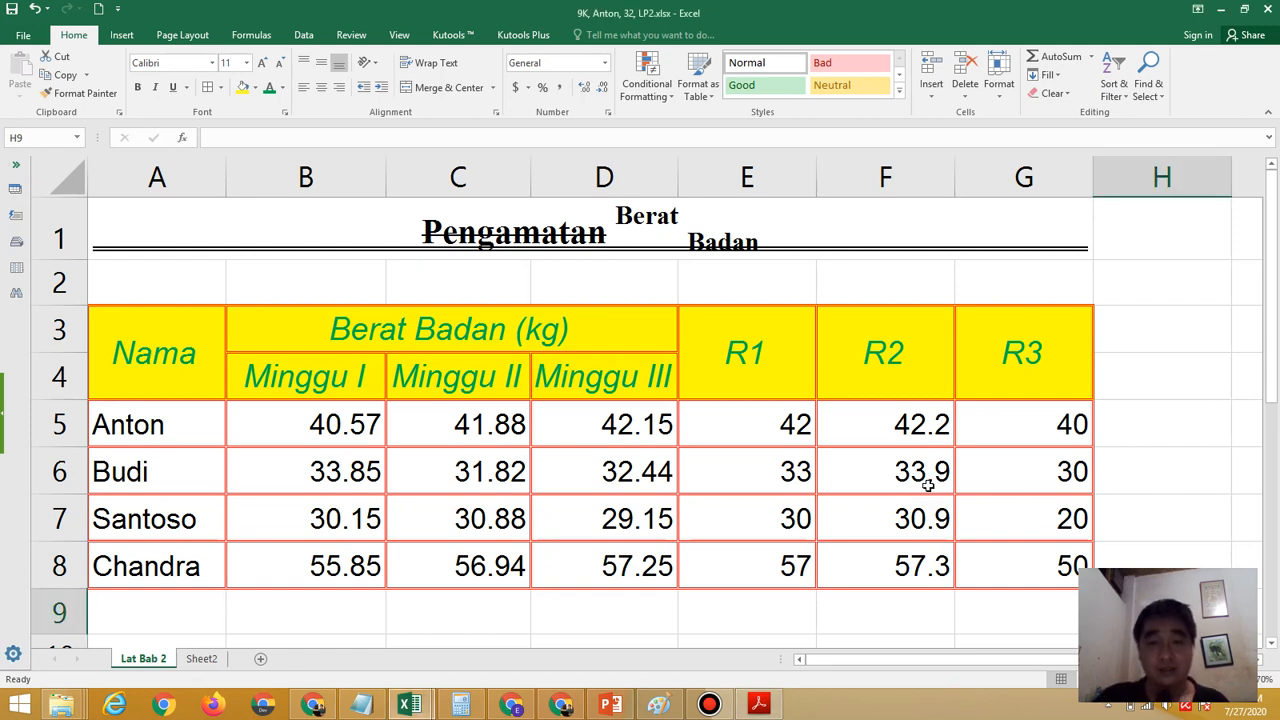